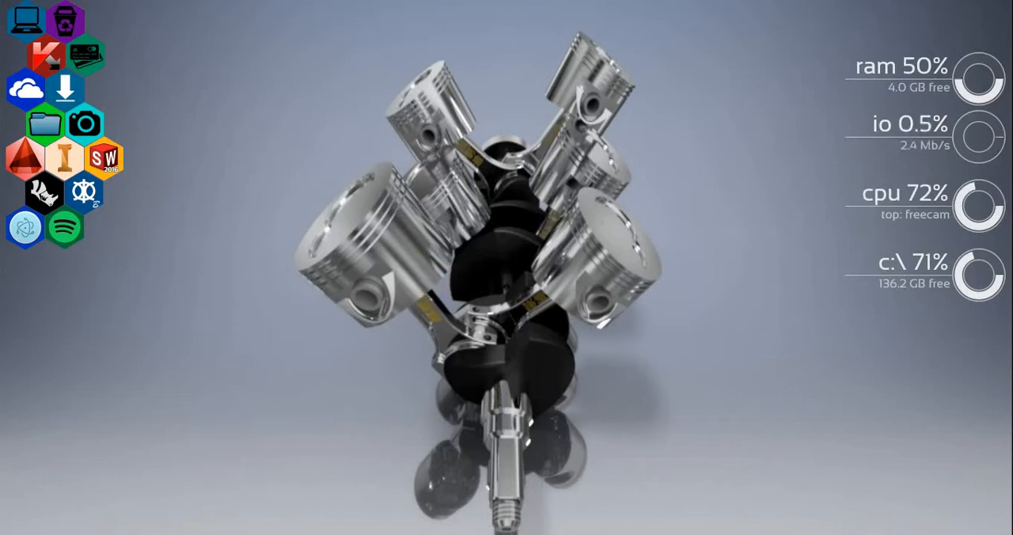
- Switch to AutoCAD with Drawing3.dwg and maximize its window
{"action": "left_click", "coordinate": [430, 461]}
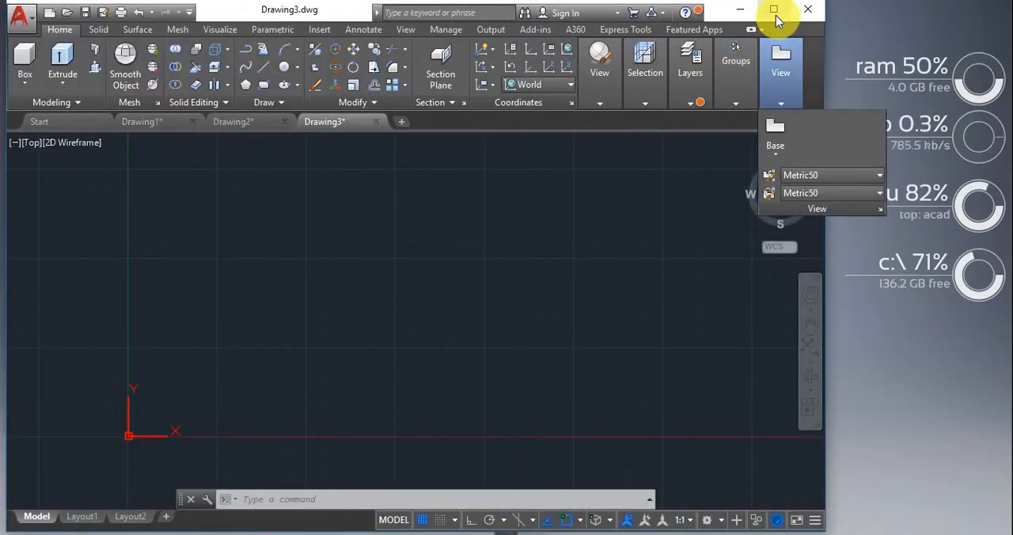
{"action": "left_click", "coordinate": [774, 9]}
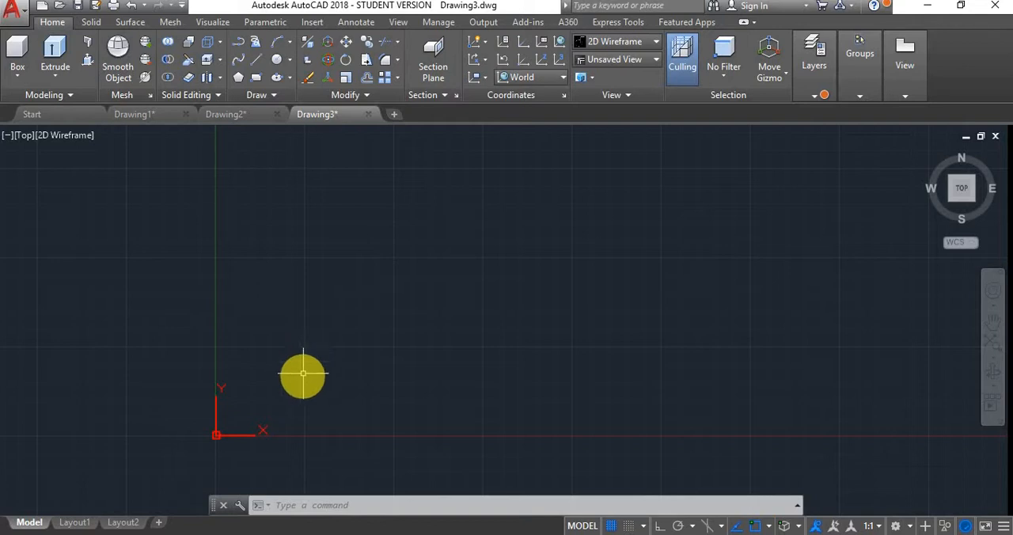
{"action": "scroll", "coordinate": [198, 443], "scroll_direction": "up", "scroll_amount": 2}
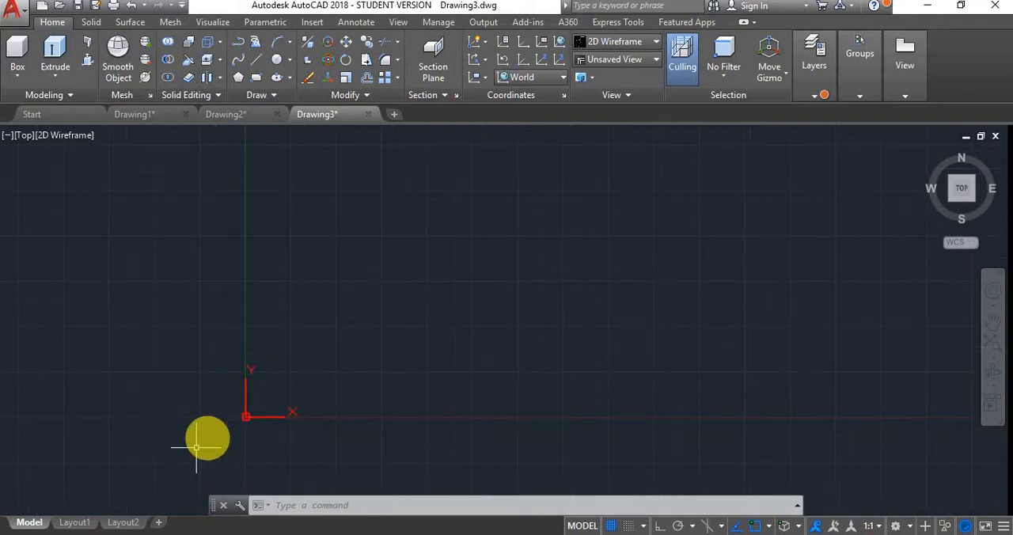
{"action": "scroll", "coordinate": [285, 389], "scroll_direction": "down", "scroll_amount": 3}
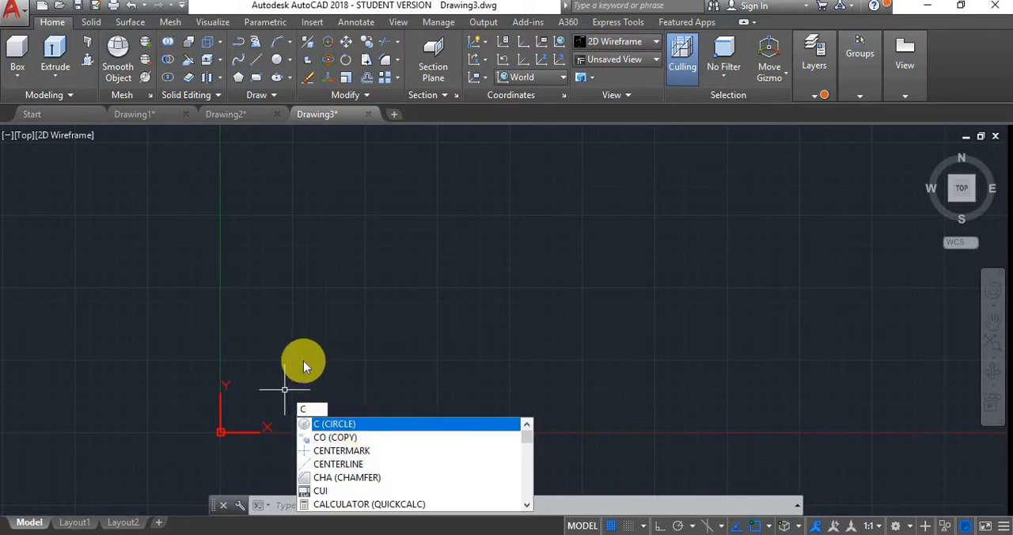
{"action": "key", "text": "Return"}
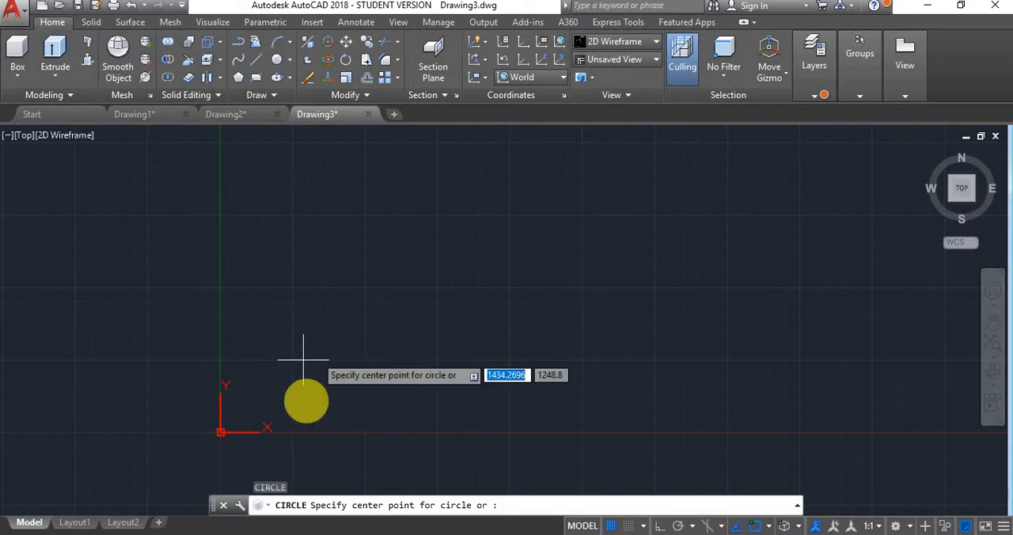
{"action": "left_click", "coordinate": [331, 387]}
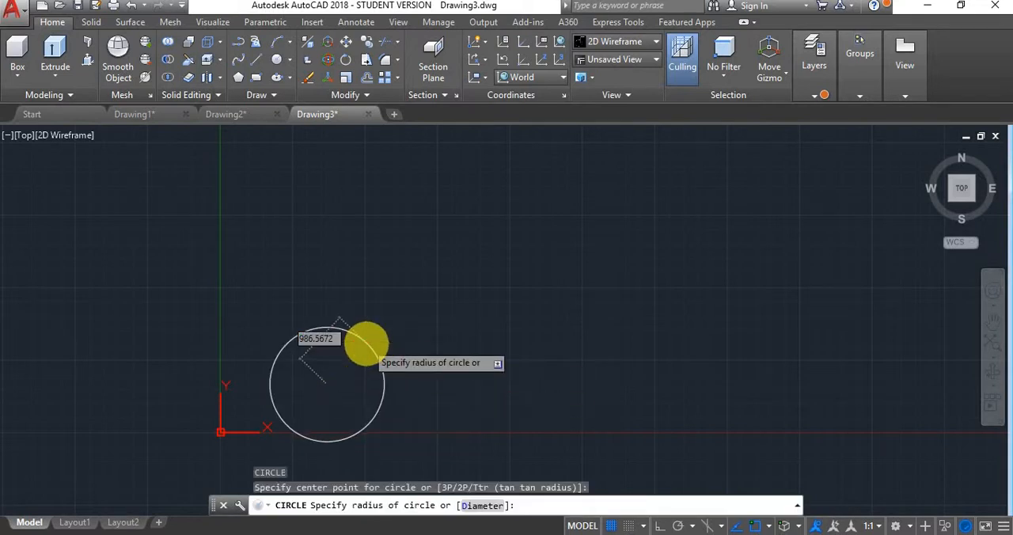
{"action": "key", "text": "Escape"}
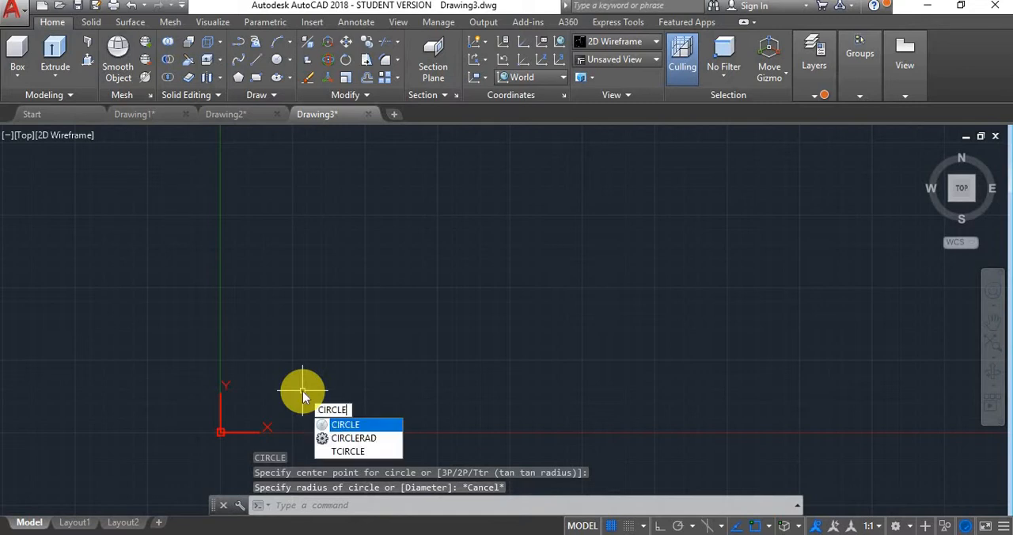
{"action": "key", "text": "Return"}
{"action": "key", "text": "Escape"}
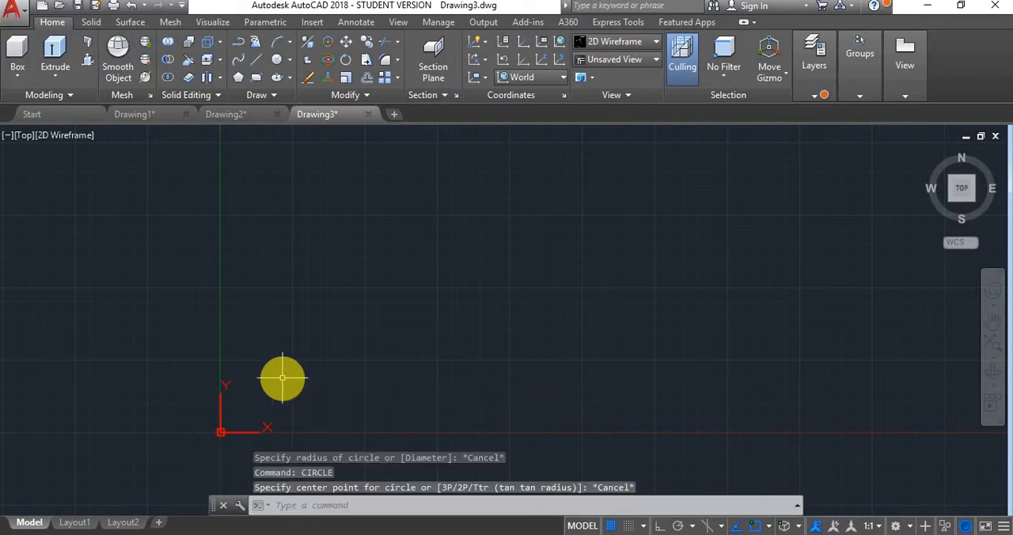
{"action": "key", "text": "Return"}
{"action": "right_click", "coordinate": [282, 379]}
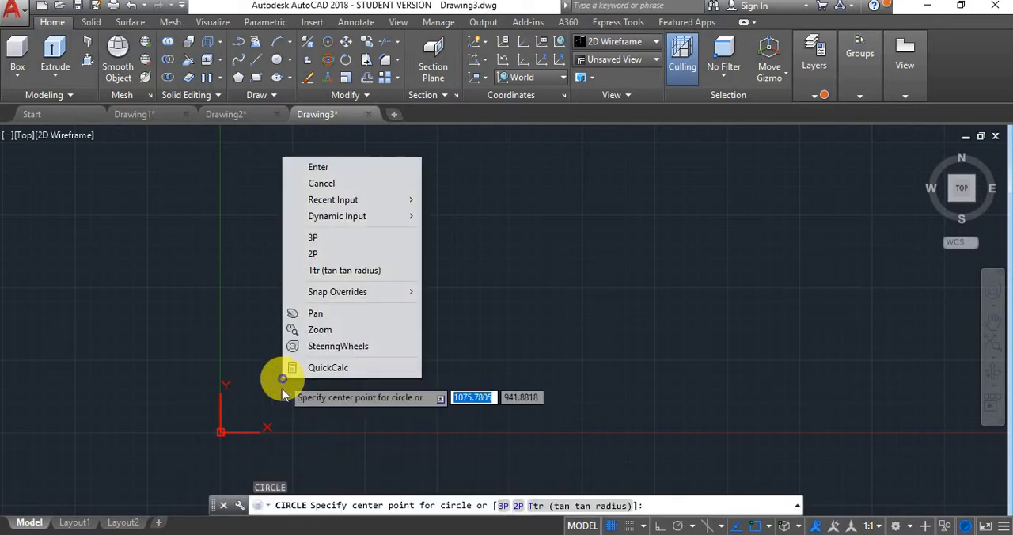
{"action": "left_click", "coordinate": [270, 401]}
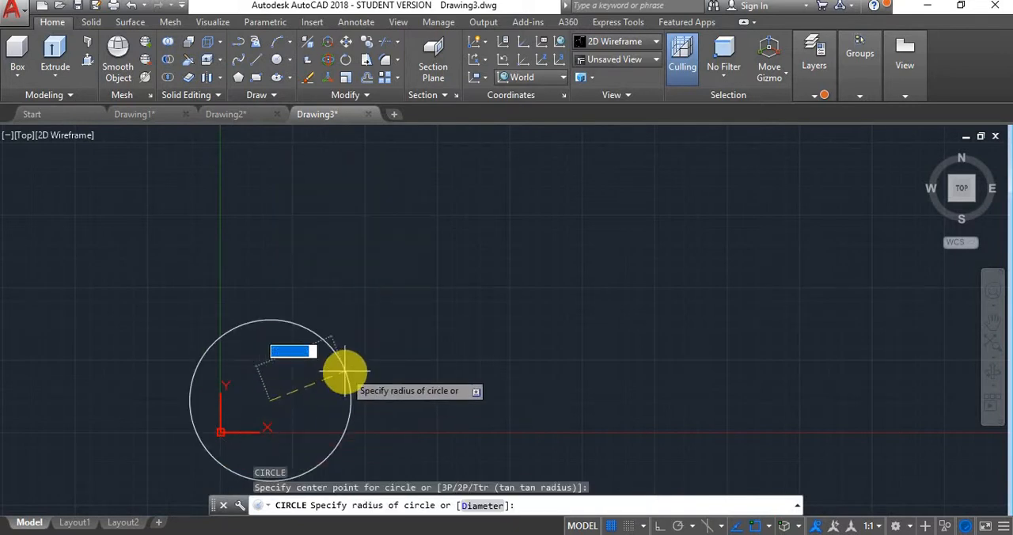
{"action": "key", "text": "Escape"}
- Draw a circle centred at the origin 0,0 with a radius of 5
{"action": "scroll", "coordinate": [218, 435], "scroll_direction": "up", "scroll_amount": 2}
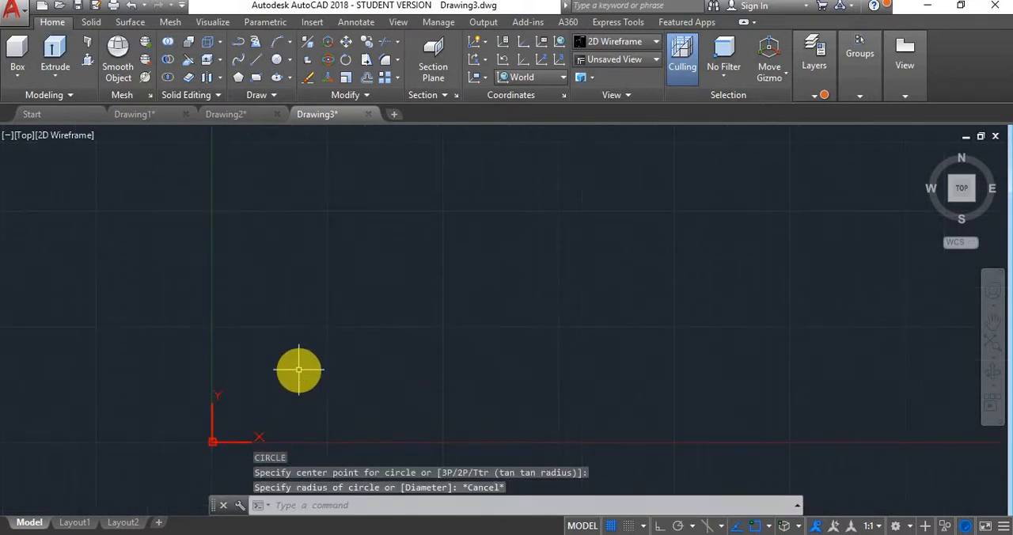
{"action": "key", "text": "Return"}
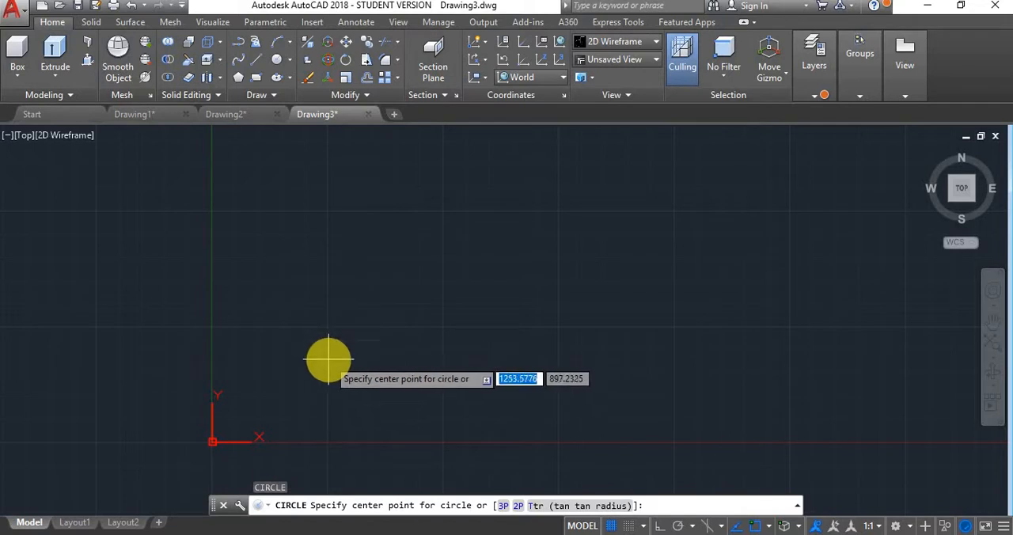
{"action": "type", "text": "0,0"}
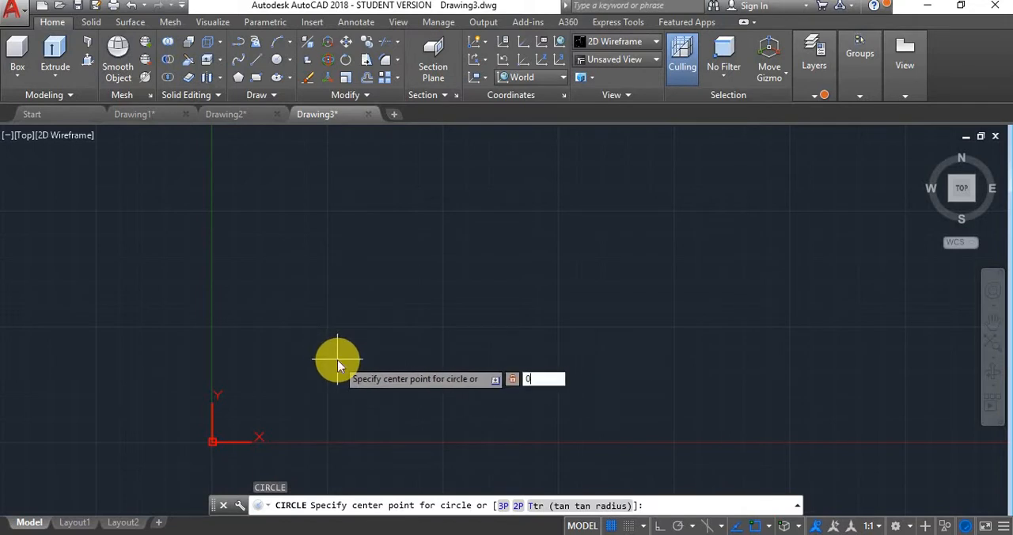
{"action": "key", "text": "Return"}
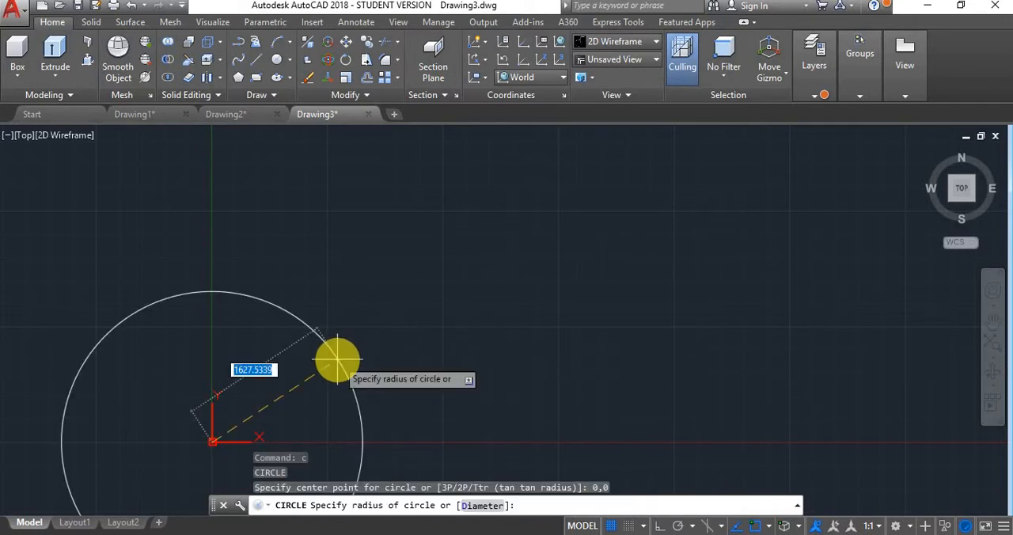
{"action": "type", "text": "5"}
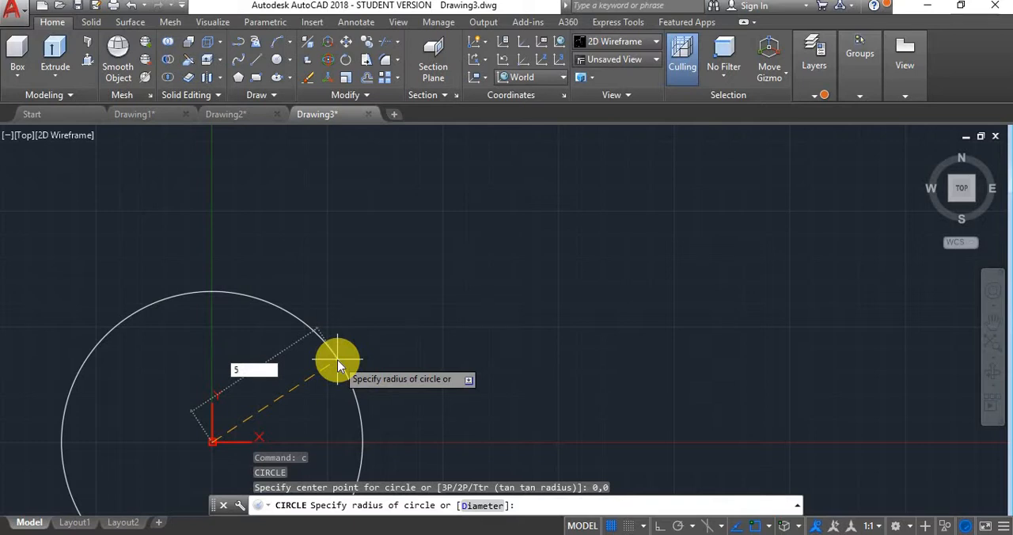
{"action": "key", "text": "Return"}
- Switch to the SW Isometric view and extrude the circle to a height of 30 as a solid cylinder
{"action": "scroll", "coordinate": [194, 478], "scroll_direction": "up", "scroll_amount": 5}
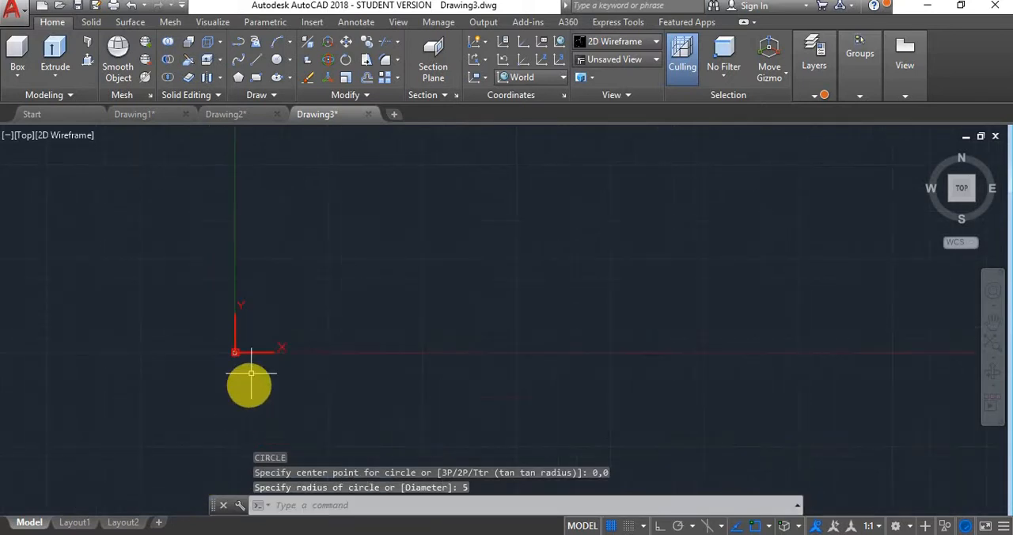
{"action": "scroll", "coordinate": [198, 380], "scroll_direction": "up", "scroll_amount": 6}
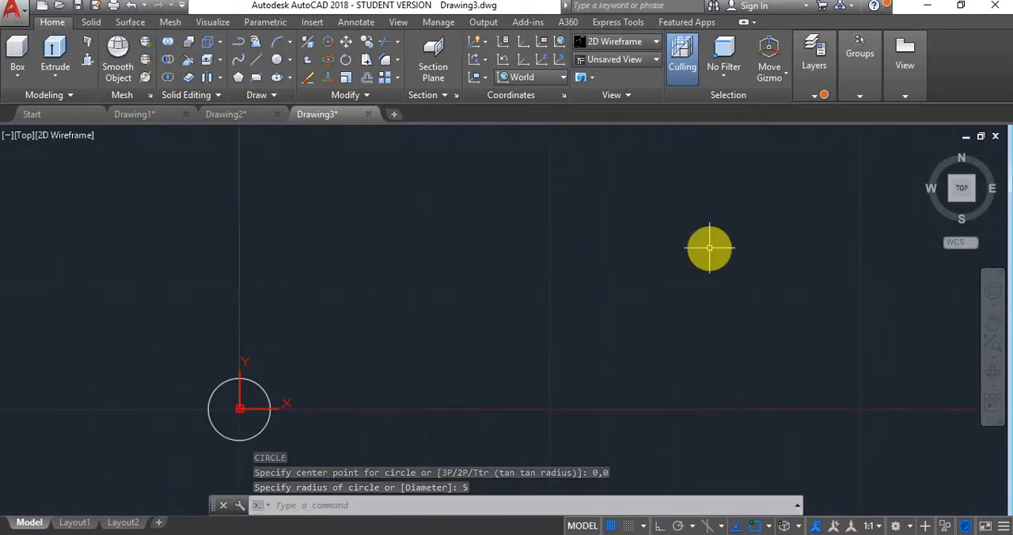
{"action": "scroll", "coordinate": [209, 467], "scroll_direction": "up", "scroll_amount": 4}
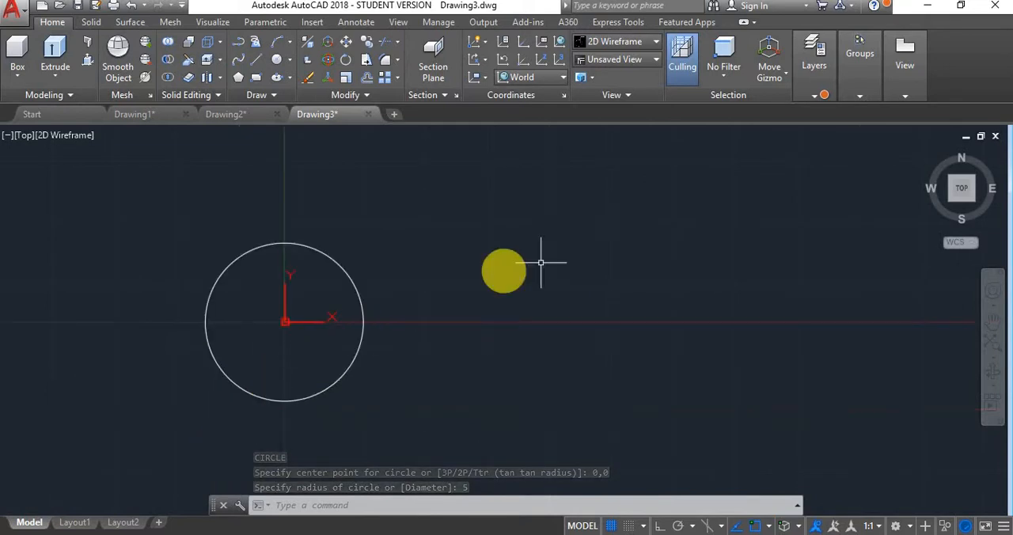
{"action": "left_click", "coordinate": [949, 201]}
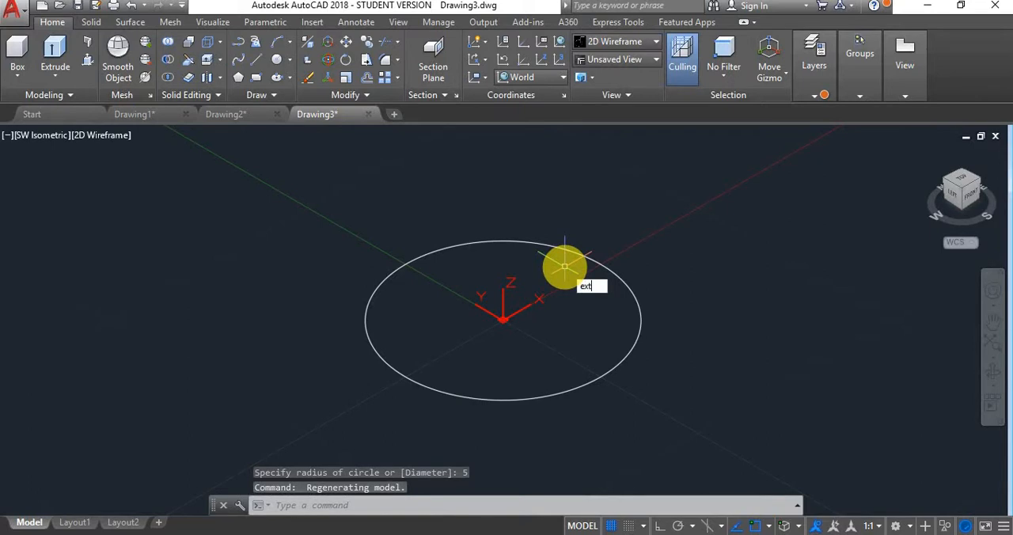
{"action": "key", "text": "Return"}
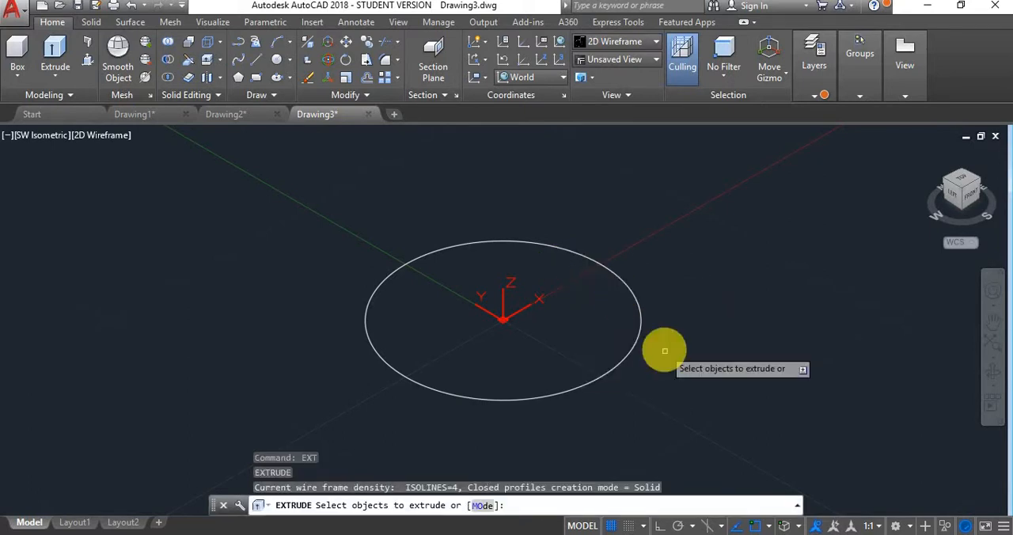
{"action": "left_click", "coordinate": [633, 349]}
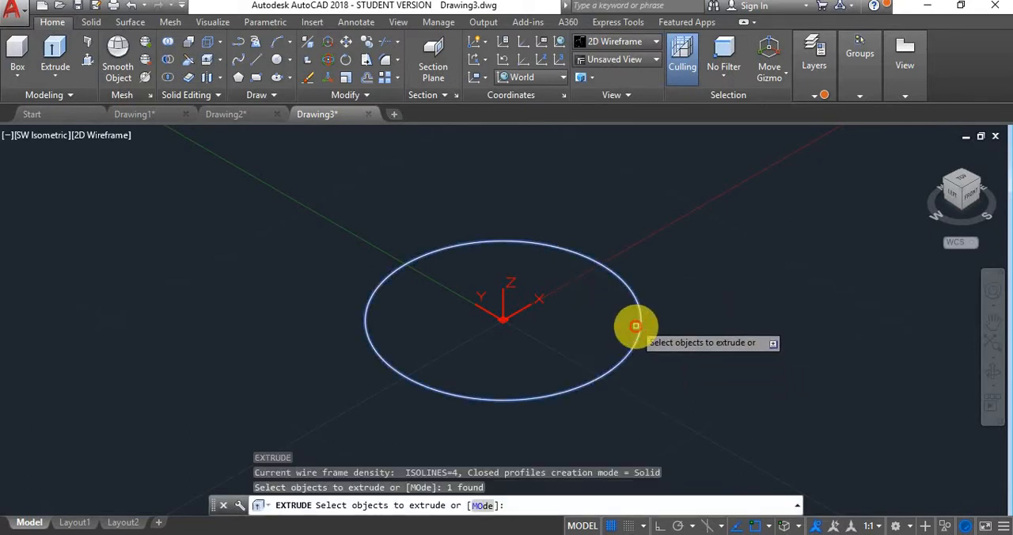
{"action": "right_click", "coordinate": [635, 266]}
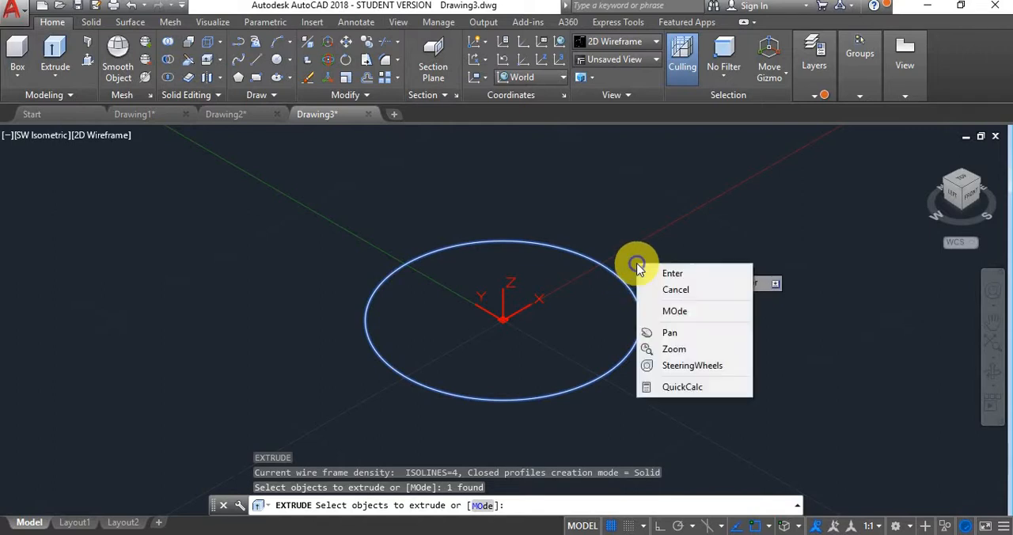
{"action": "left_click", "coordinate": [645, 265]}
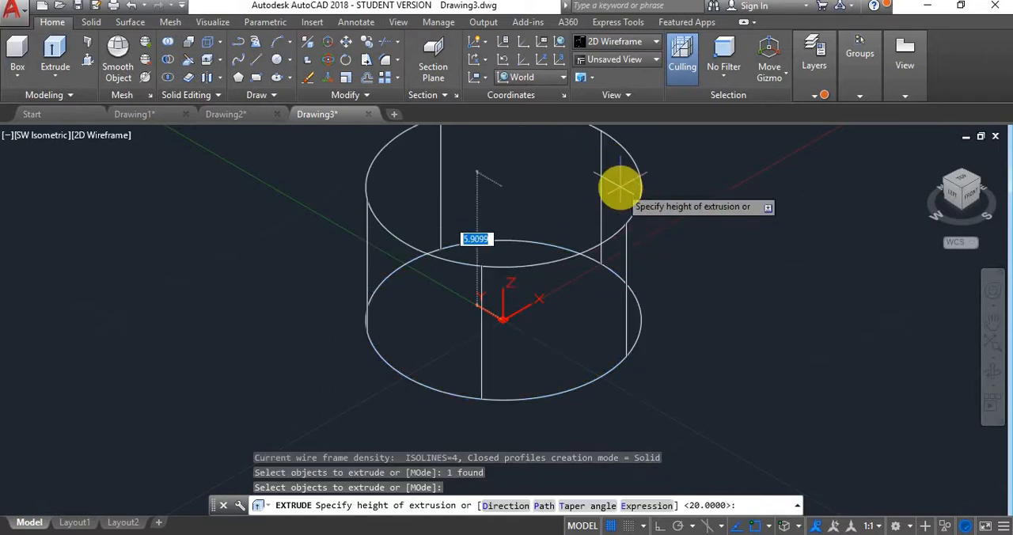
{"action": "type", "text": "30"}
{"action": "key", "text": "Return"}
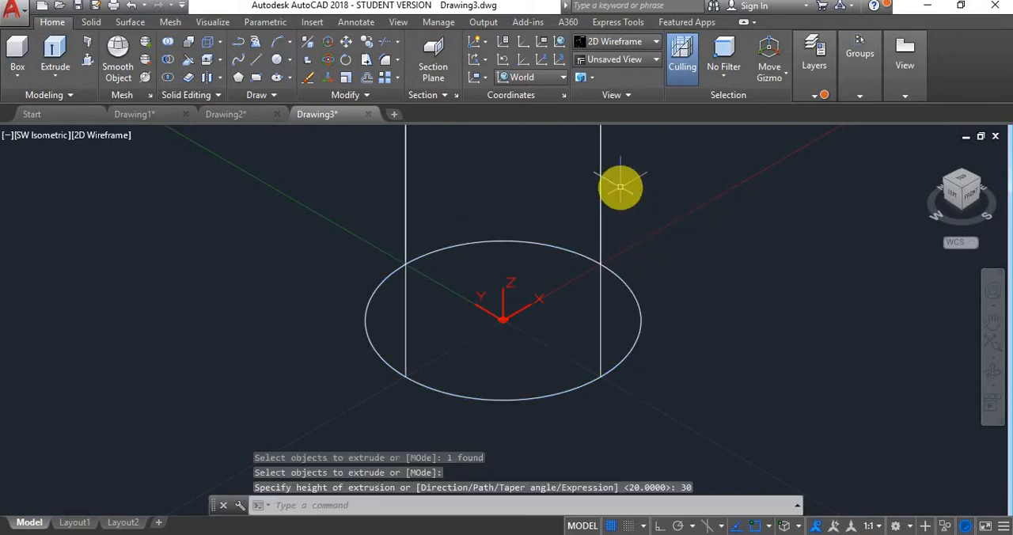
- Start a helix centred at 0,0 with a base radius of 5 and a top radius of 5
{"action": "scroll", "coordinate": [685, 281], "scroll_direction": "down", "scroll_amount": 6}
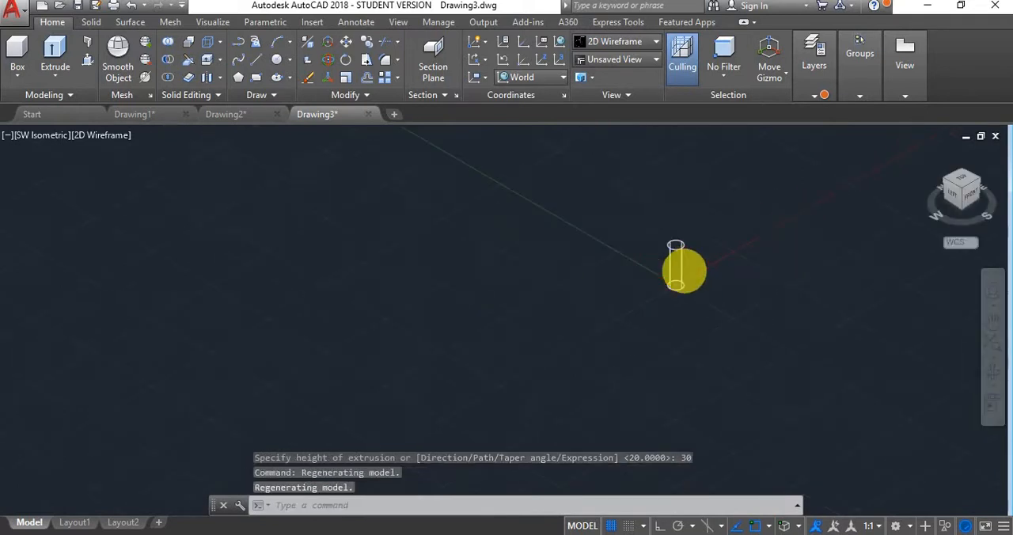
{"action": "scroll", "coordinate": [689, 266], "scroll_direction": "up", "scroll_amount": 4}
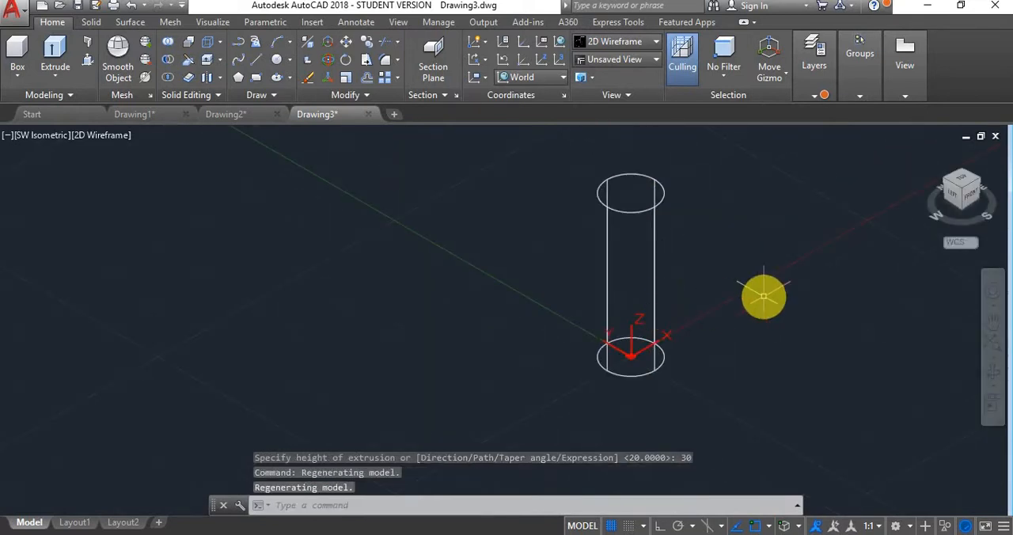
{"action": "type", "text": "helix"}
{"action": "key", "text": "Return"}
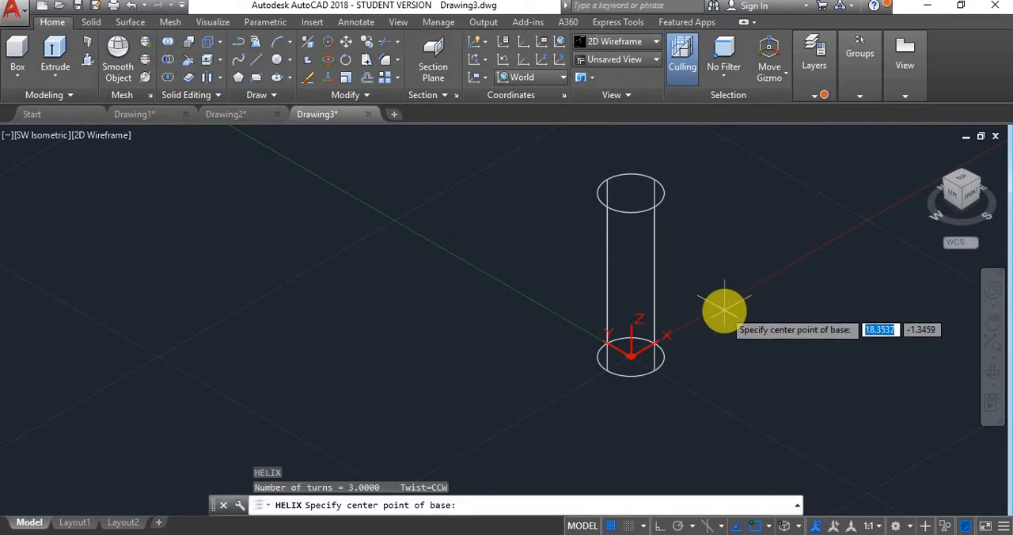
{"action": "type", "text": "0,0"}
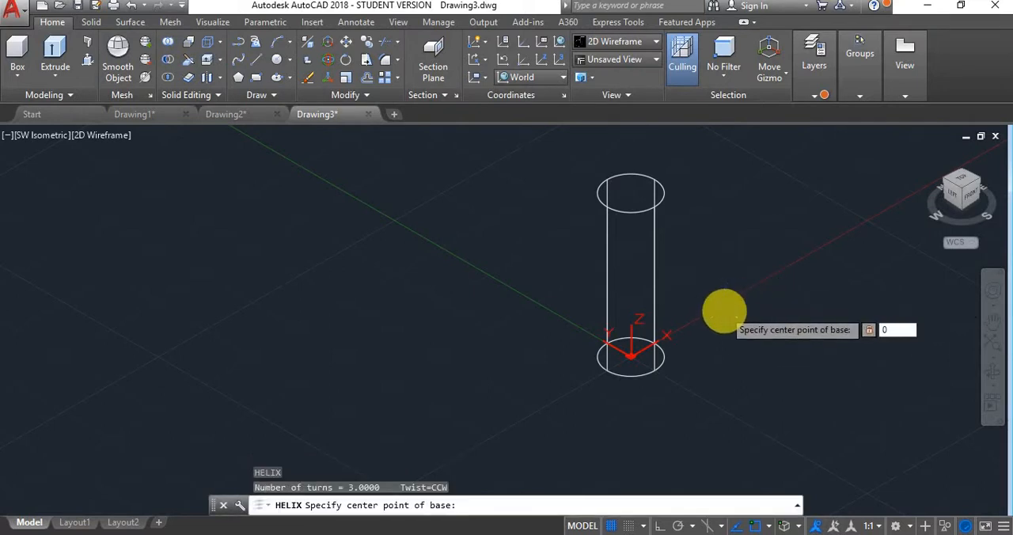
{"action": "key", "text": "Return"}
{"action": "type", "text": "5"}
{"action": "key", "text": "Return"}
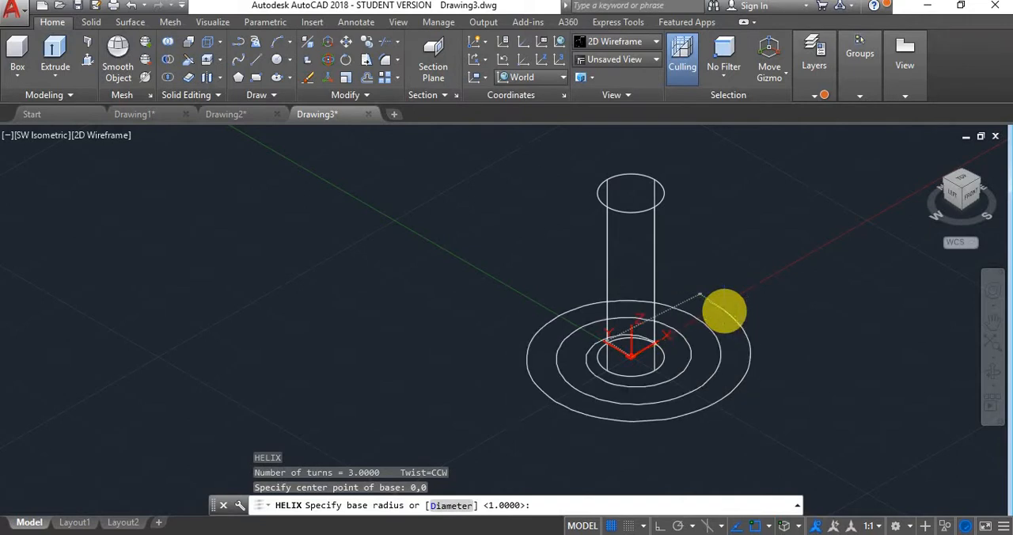
{"action": "type", "text": "5"}
{"action": "key", "text": "Return"}
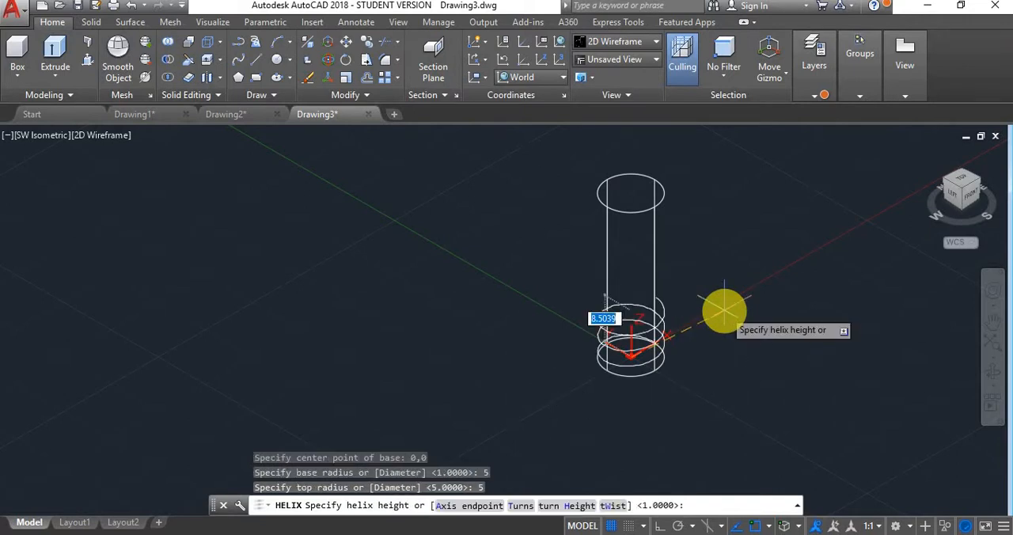
- Set the distance between the helix turns to 1 and finish the helix with a height of 33
{"action": "left_click", "coordinate": [568, 503]}
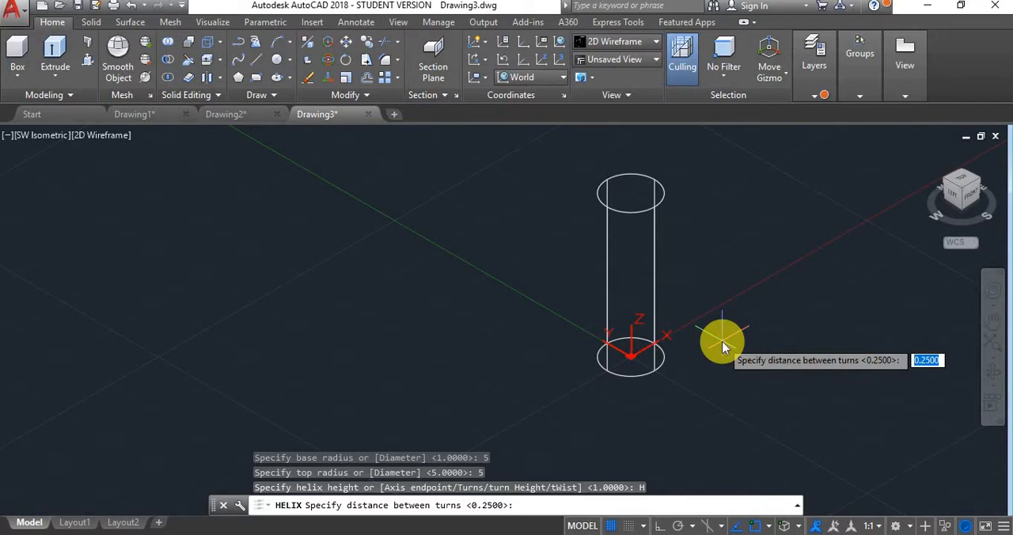
{"action": "key", "text": "Return"}
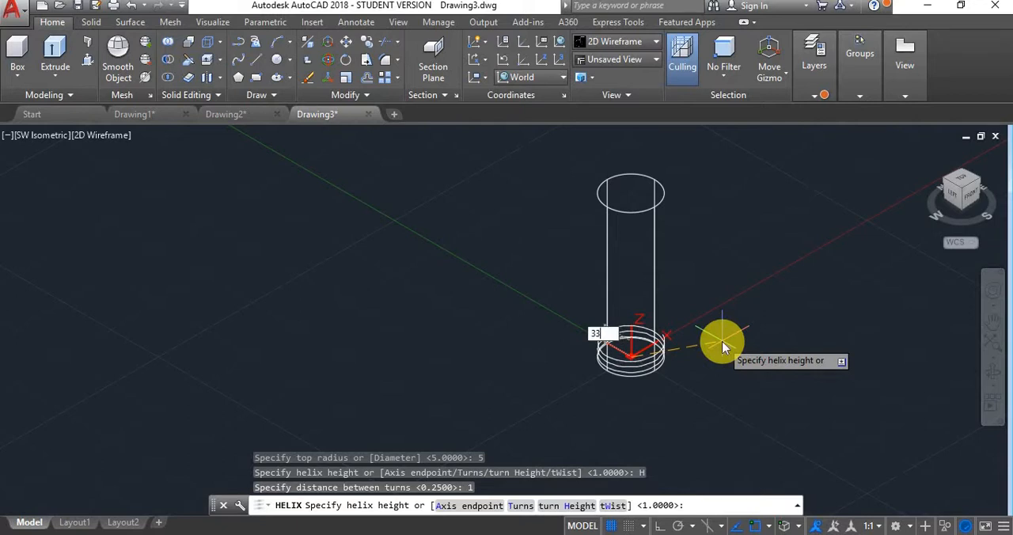
{"action": "key", "text": "Return"}
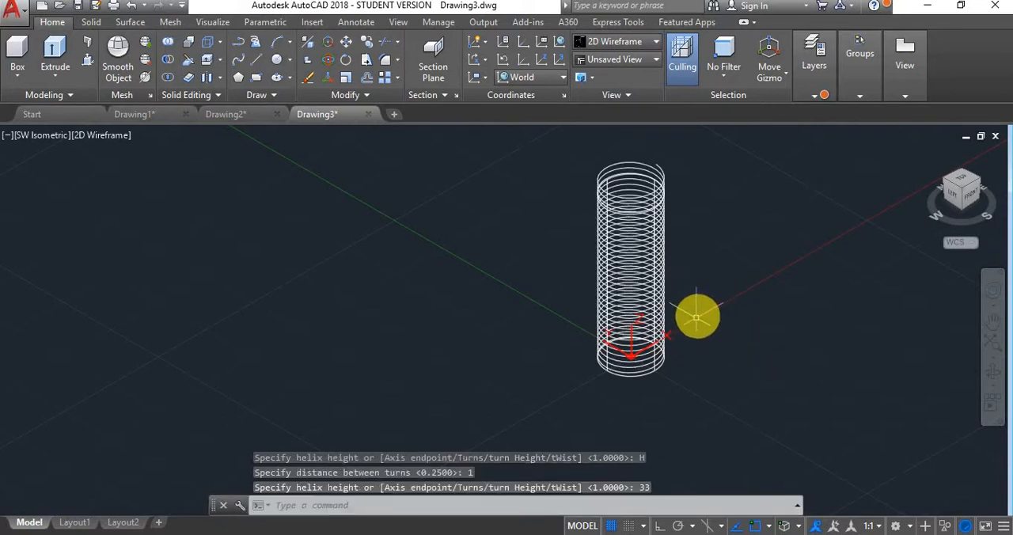
{"action": "key", "text": "Escape"}
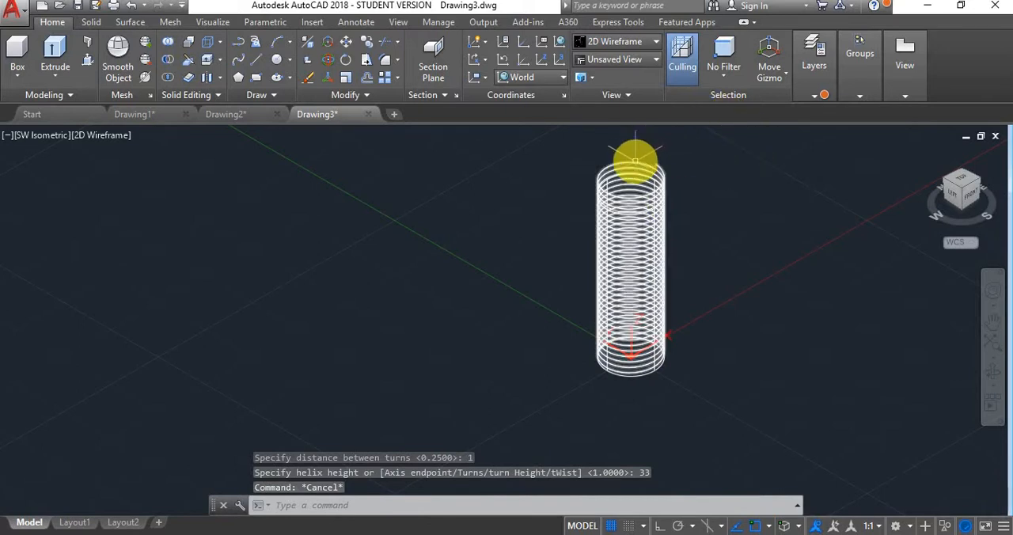
- Create two new layers named Thread and Bolt
{"action": "left_click", "coordinate": [634, 161]}
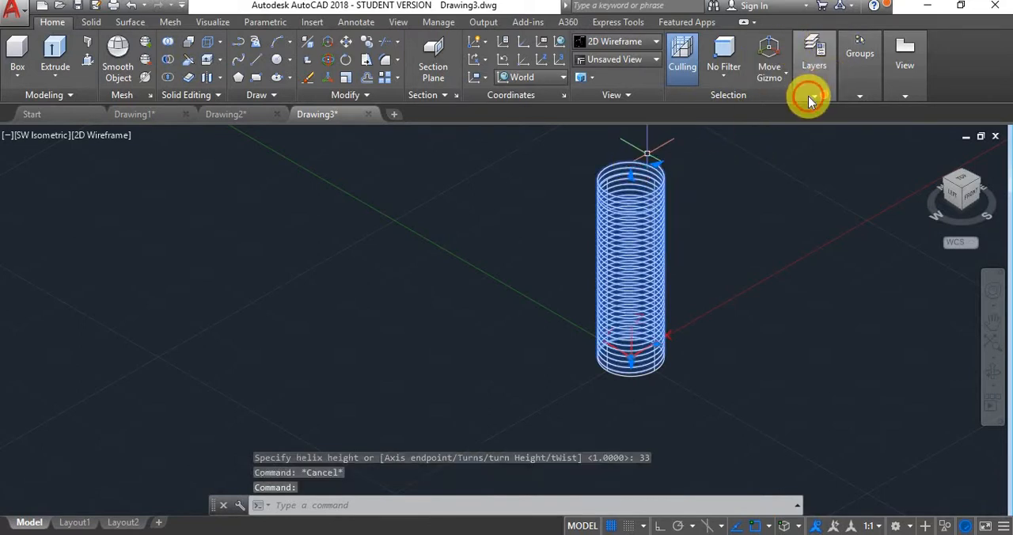
{"action": "left_click", "coordinate": [808, 95]}
{"action": "left_click", "coordinate": [813, 145]}
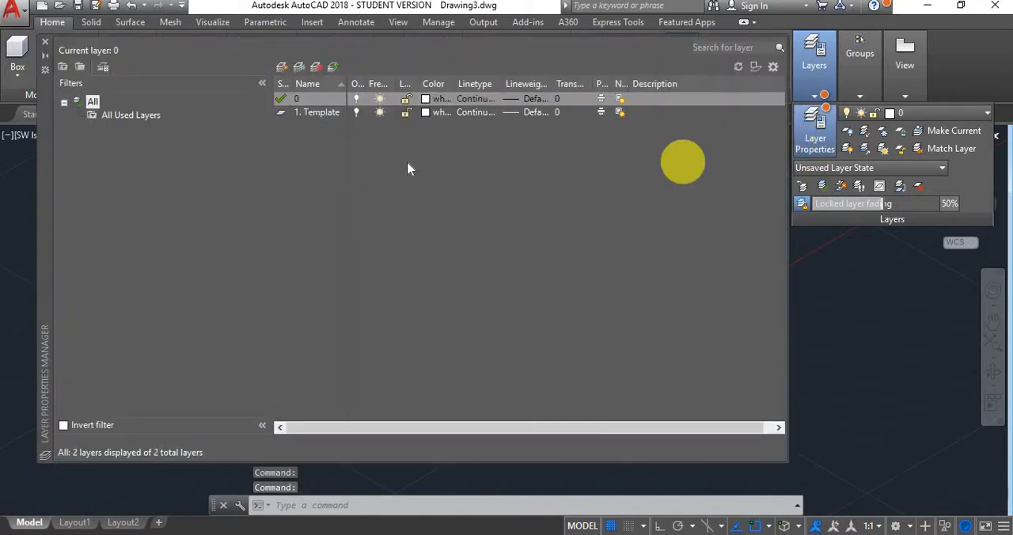
{"action": "left_click", "coordinate": [283, 68]}
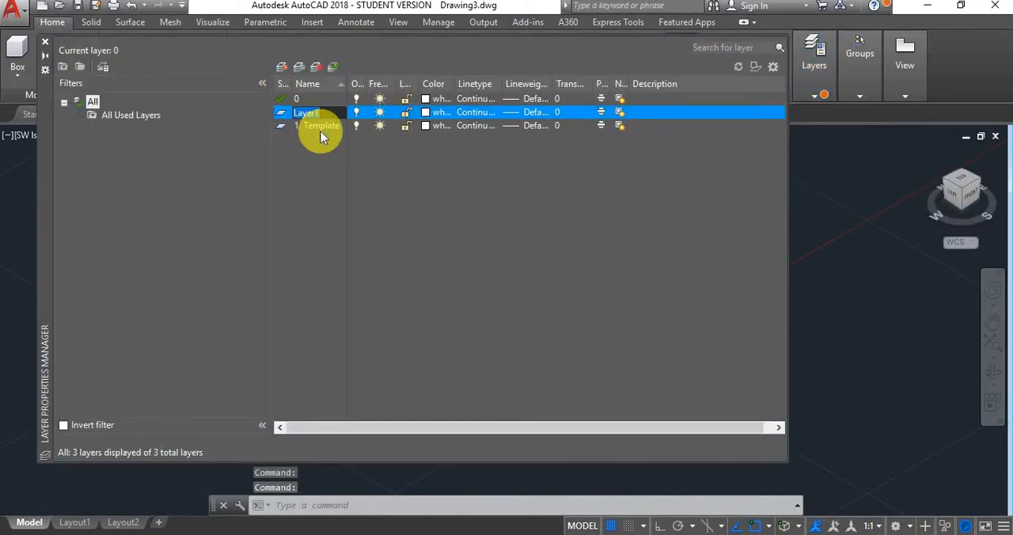
{"action": "type", "text": "Thre"}
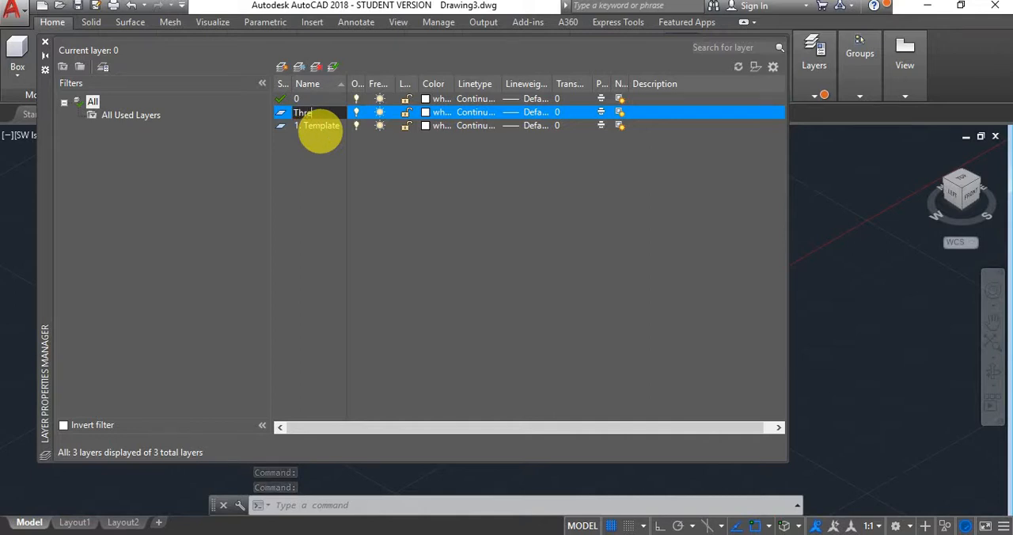
{"action": "key", "text": "Return"}
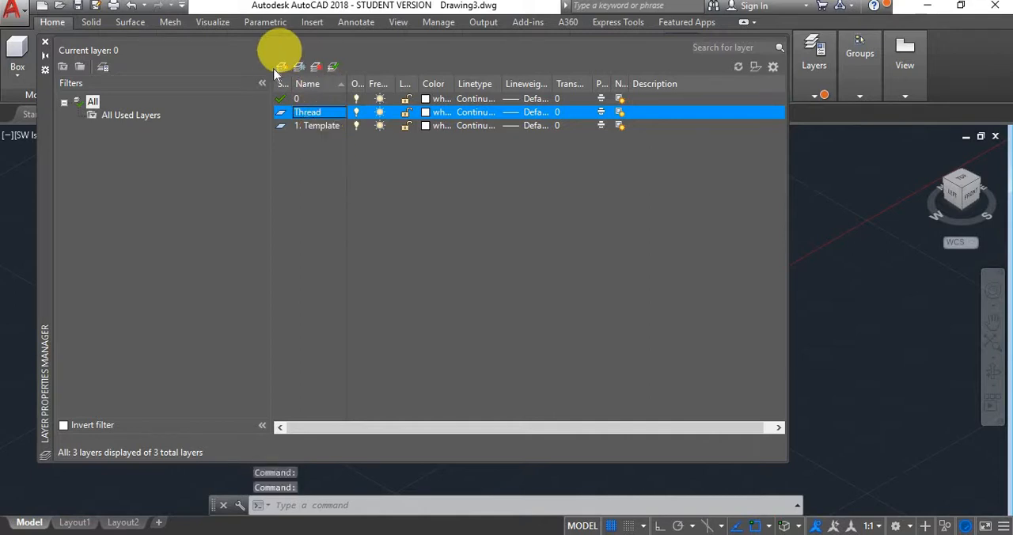
{"action": "left_click", "coordinate": [282, 67]}
{"action": "type", "text": "Bo"}
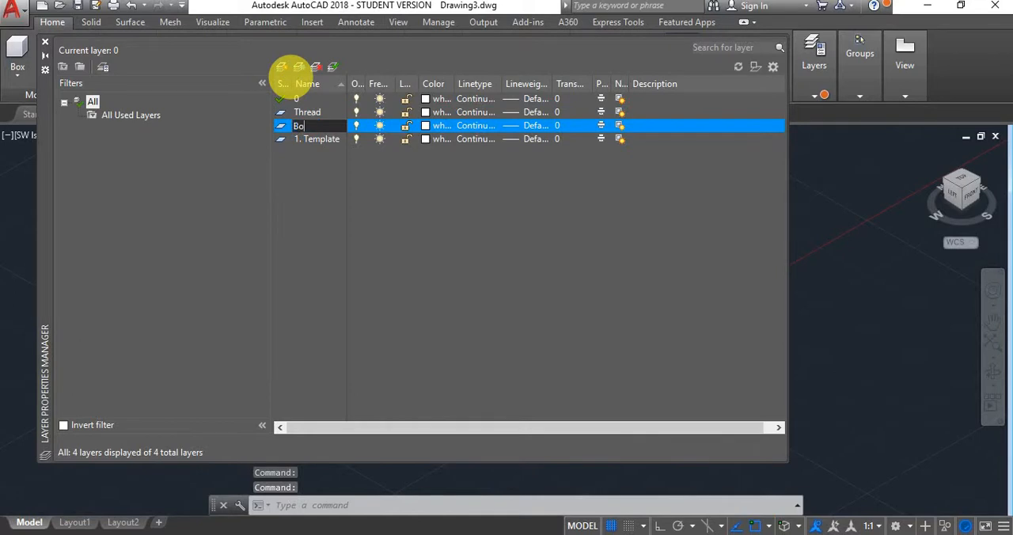
{"action": "type", "text": "lt"}
{"action": "key", "text": "Return"}
- Make Thread the current layer and close the layer manager
{"action": "left_click", "coordinate": [311, 115]}
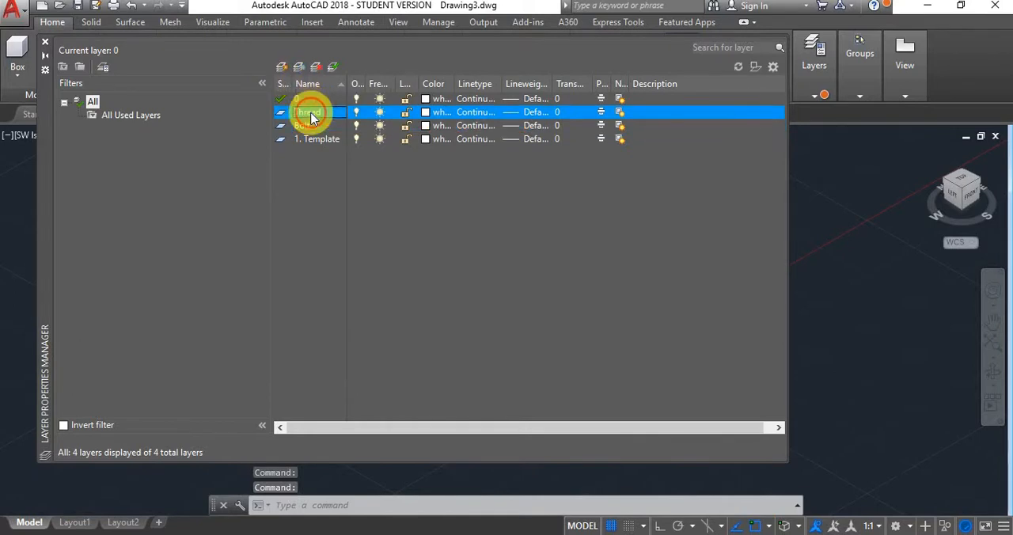
{"action": "double_click", "coordinate": [310, 115]}
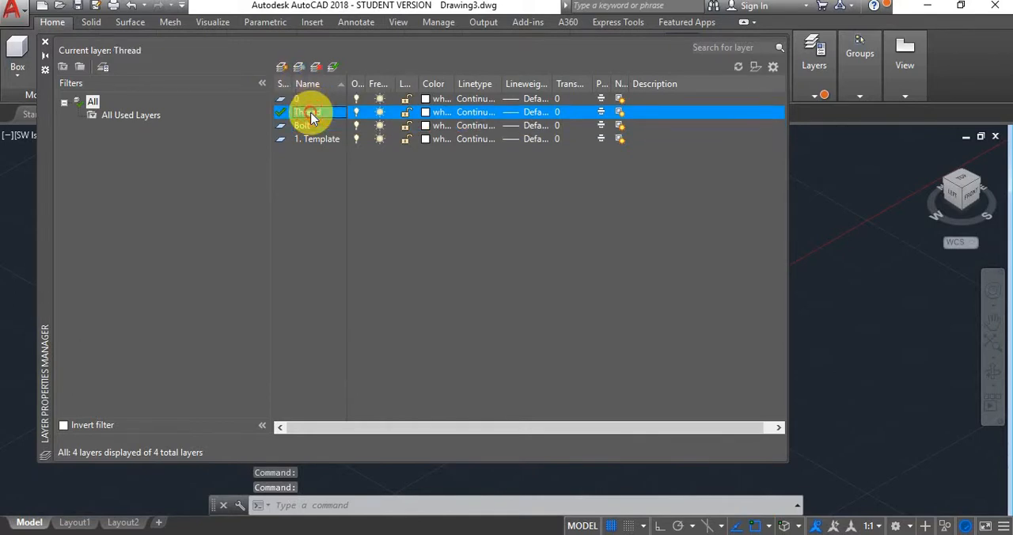
{"action": "left_click", "coordinate": [46, 43]}
{"action": "key", "text": "Escape"}
- Assign the helix around the cylinder to the Thread layer
{"action": "scroll", "coordinate": [661, 162], "scroll_direction": "up", "scroll_amount": 3}
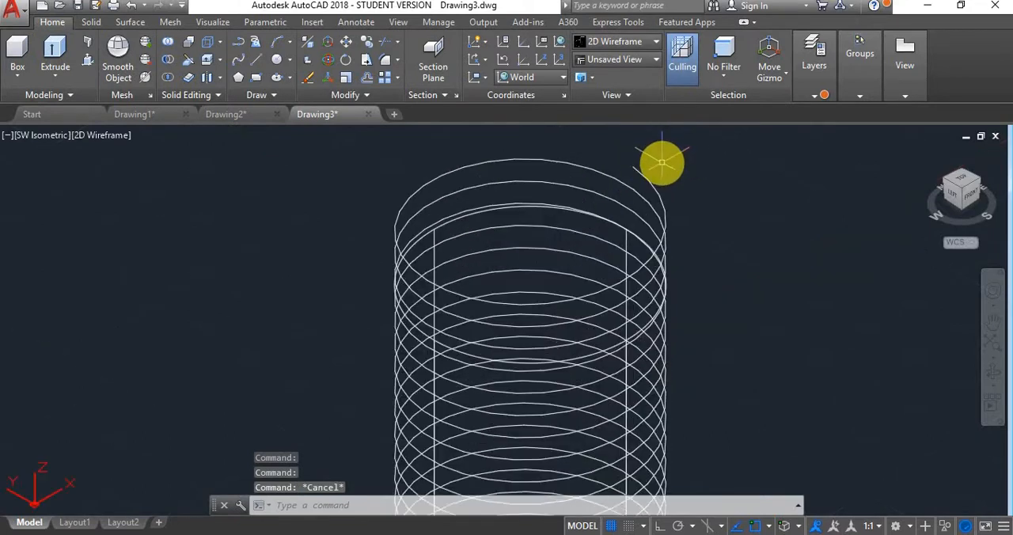
{"action": "left_click", "coordinate": [644, 171]}
{"action": "left_click", "coordinate": [816, 95]}
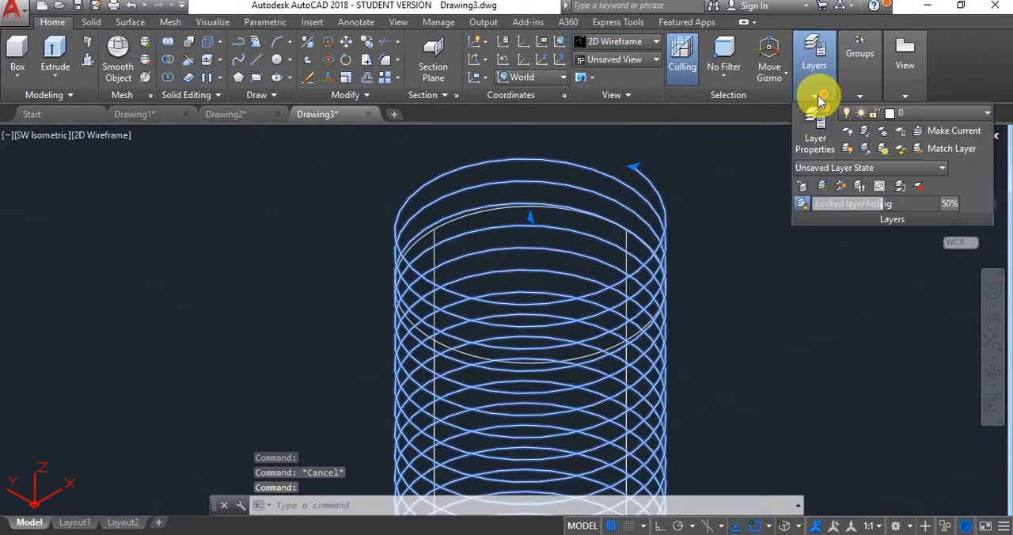
{"action": "left_click", "coordinate": [925, 113]}
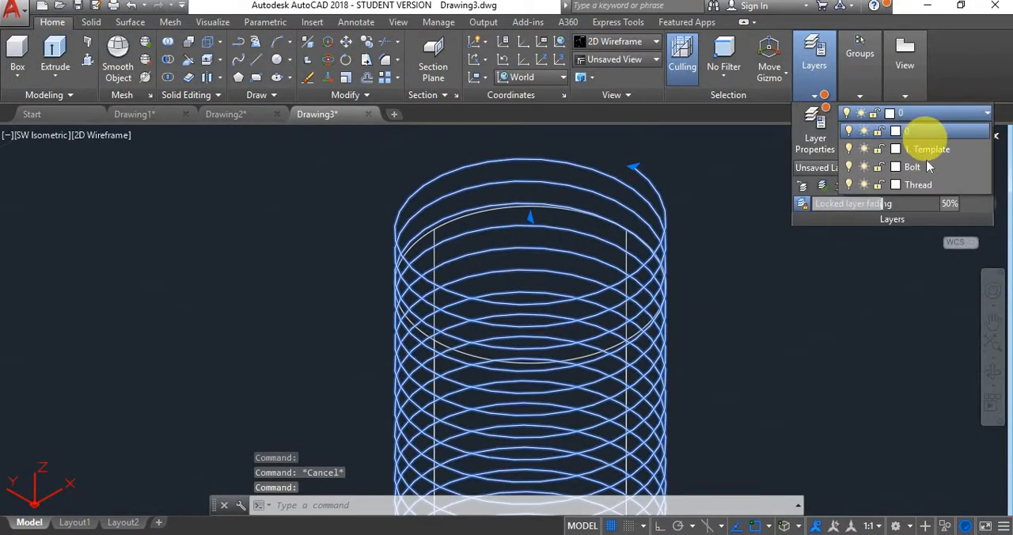
{"action": "left_click", "coordinate": [922, 185]}
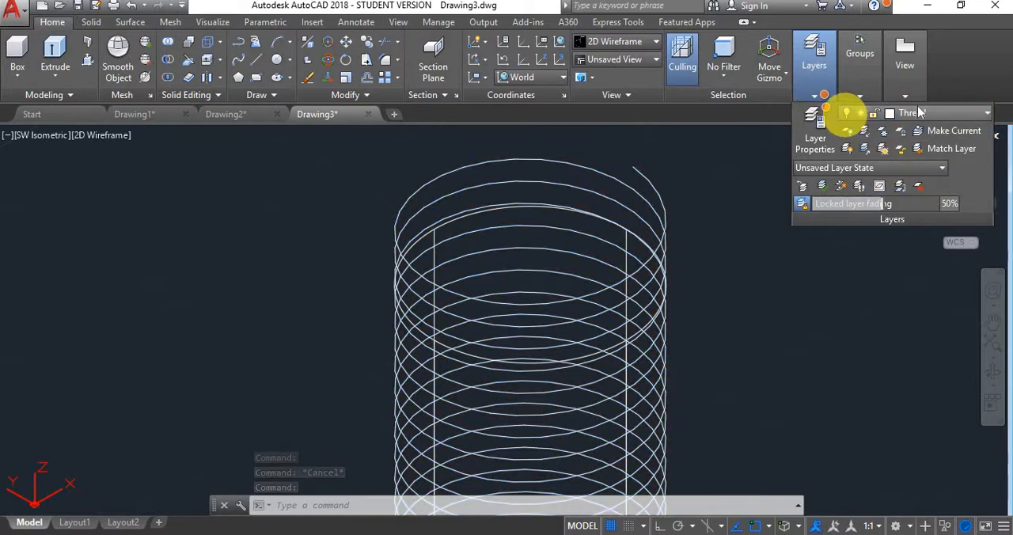
- Turn off the Thread layer even though it is the current layer
{"action": "left_click", "coordinate": [985, 113]}
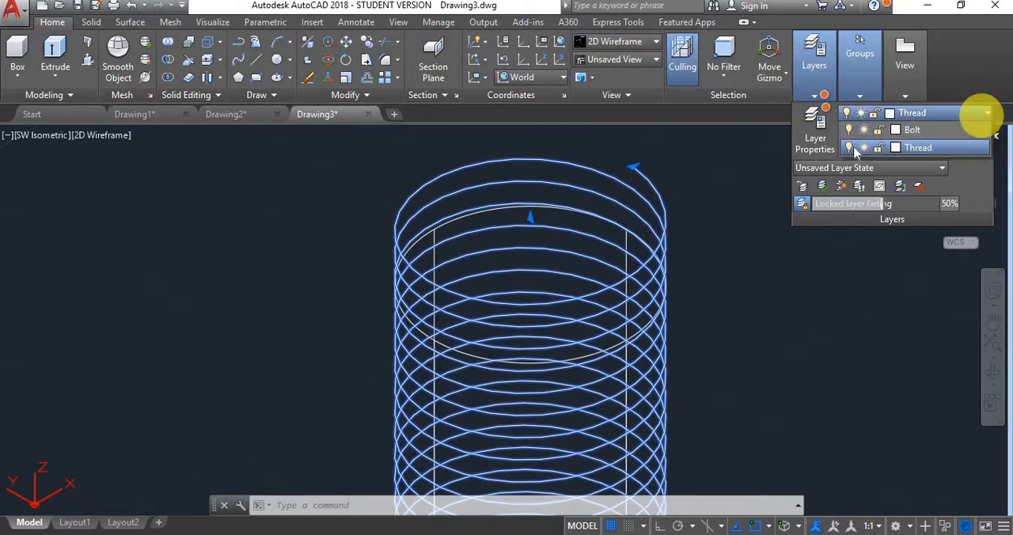
{"action": "left_click", "coordinate": [850, 184]}
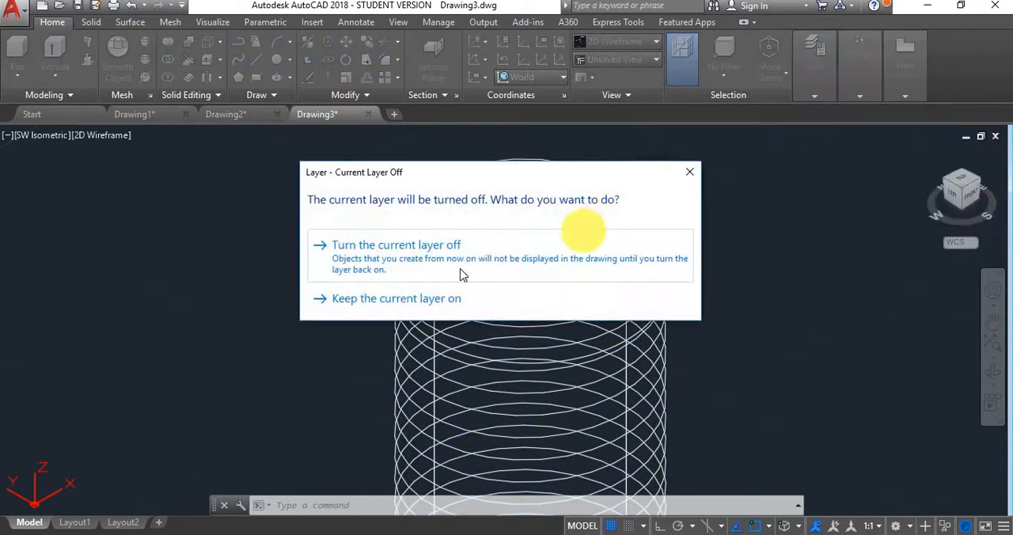
{"action": "left_click", "coordinate": [463, 272]}
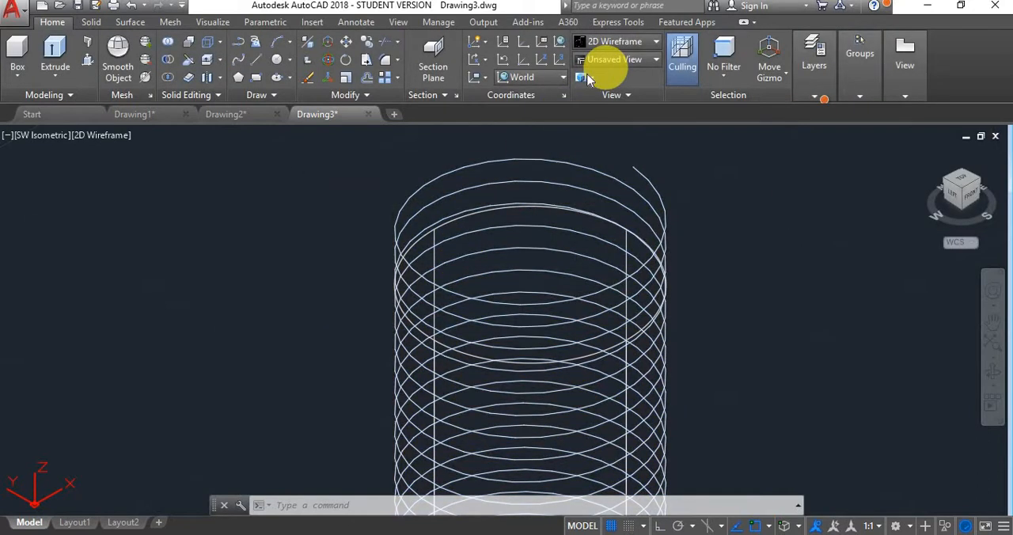
- Display the cylinder in the Conceptual visual style
{"action": "scroll", "coordinate": [728, 175], "scroll_direction": "down", "scroll_amount": 4}
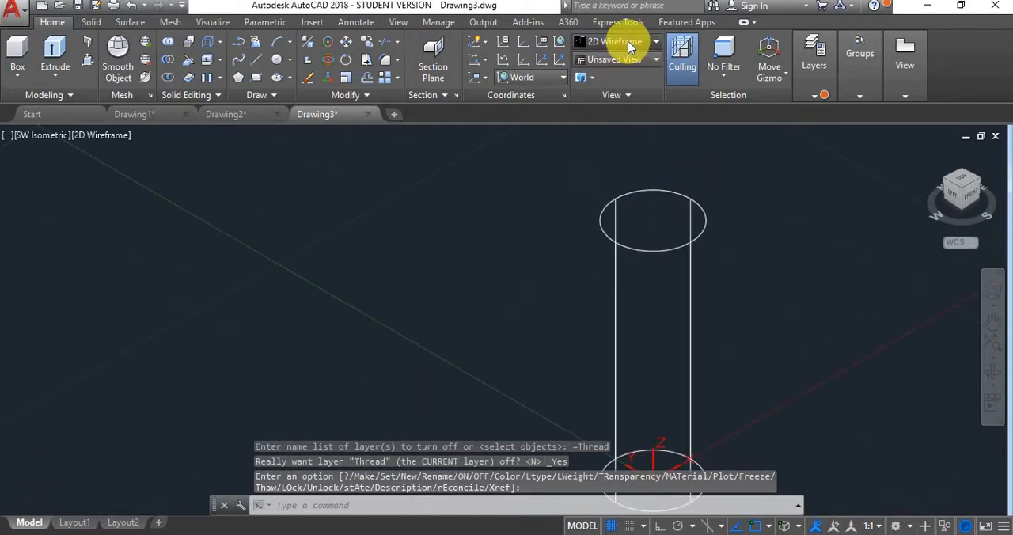
{"action": "left_click", "coordinate": [652, 41]}
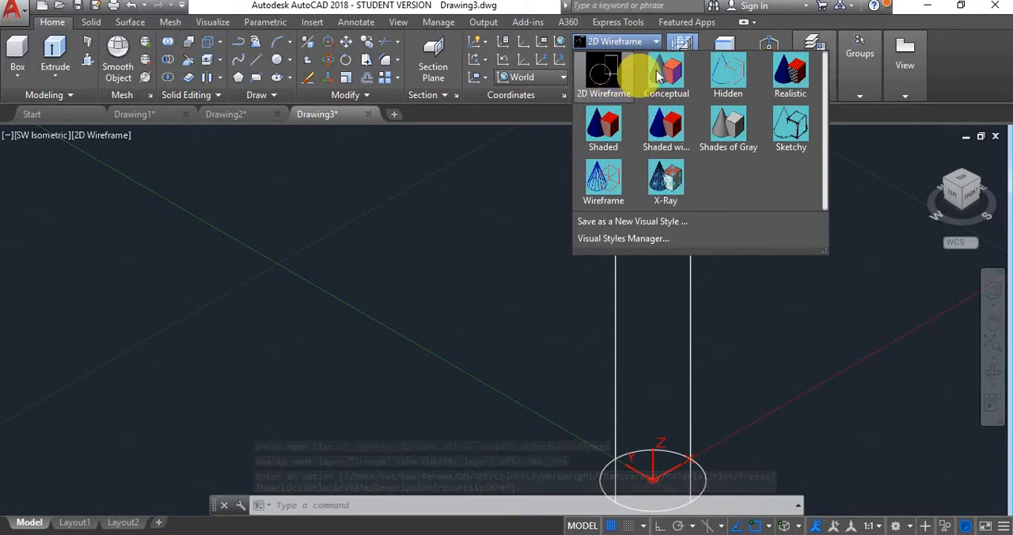
{"action": "left_click", "coordinate": [656, 71]}
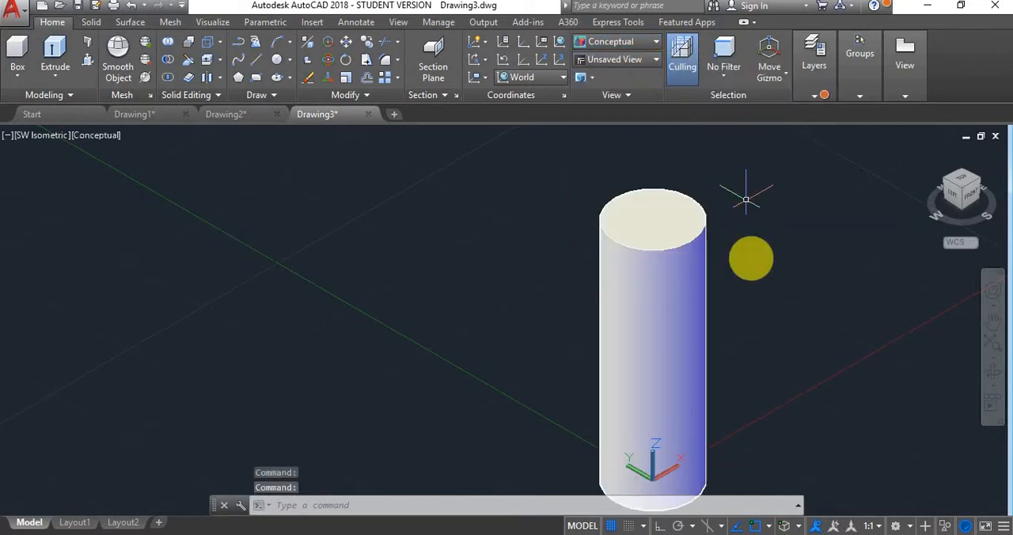
{"action": "scroll", "coordinate": [739, 261], "scroll_direction": "down", "scroll_amount": 3}
{"action": "scroll", "coordinate": [708, 368], "scroll_direction": "up", "scroll_amount": 5}
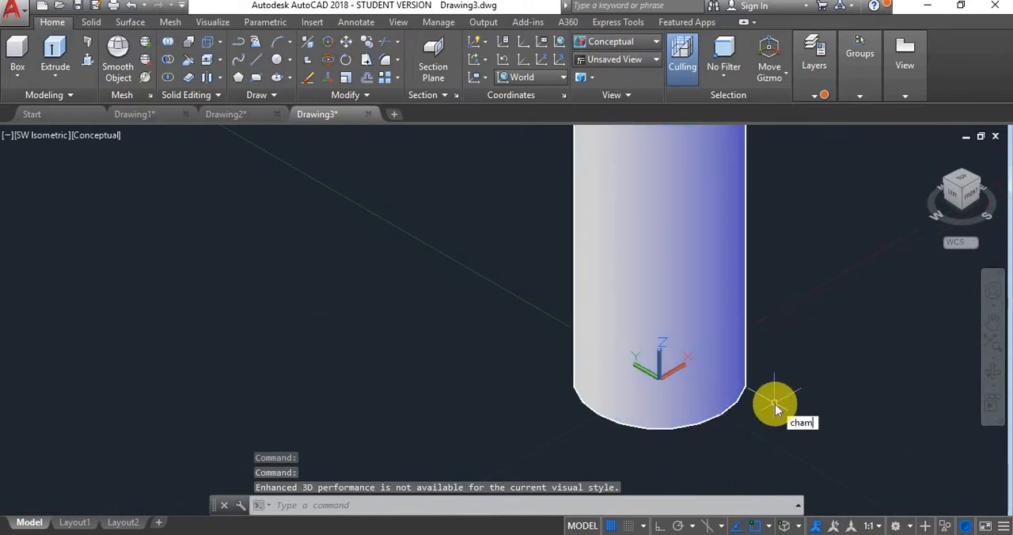
{"action": "type", "text": "fer"}
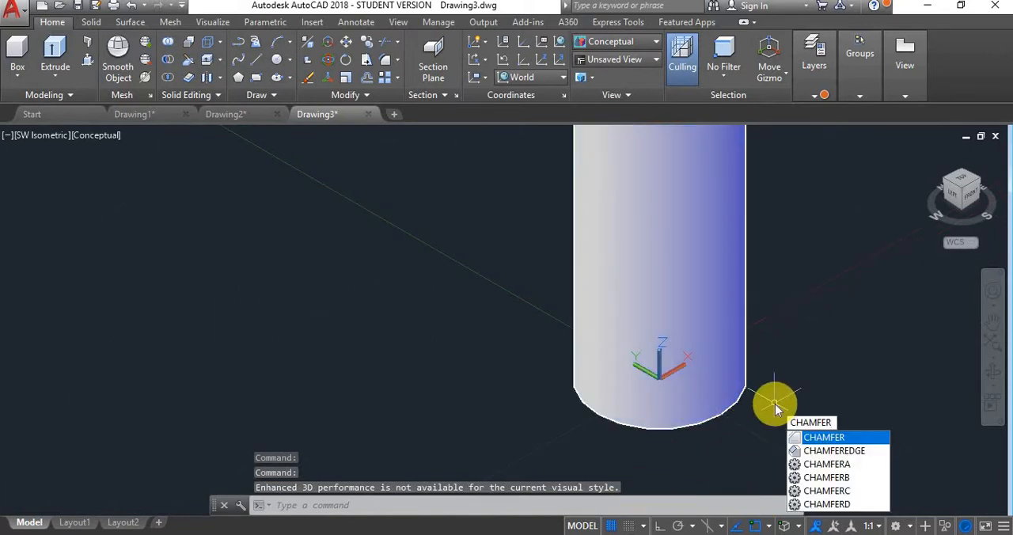
{"action": "key", "text": "Down"}
{"action": "key", "text": "Return"}
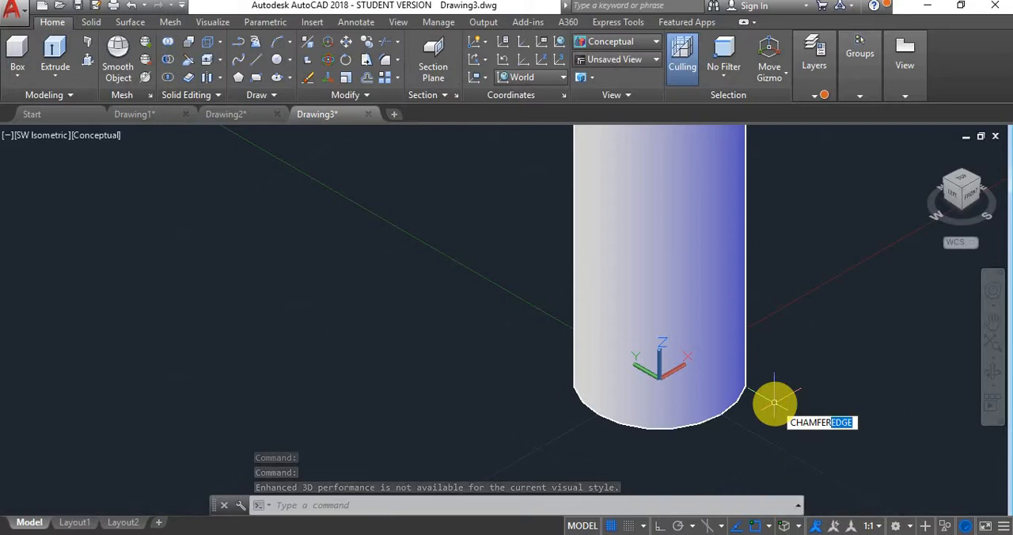
{"action": "left_click", "coordinate": [709, 420]}
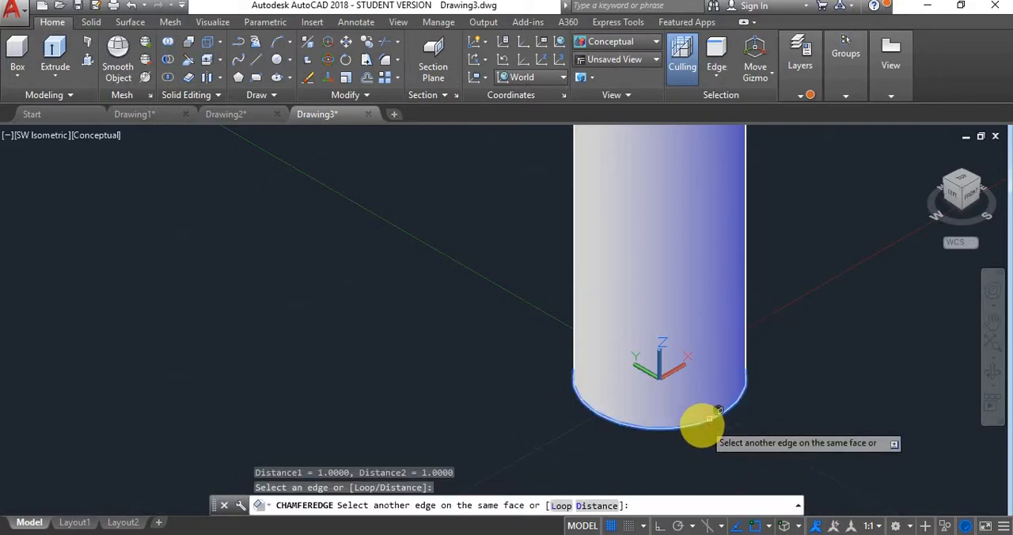
{"action": "right_click", "coordinate": [496, 407]}
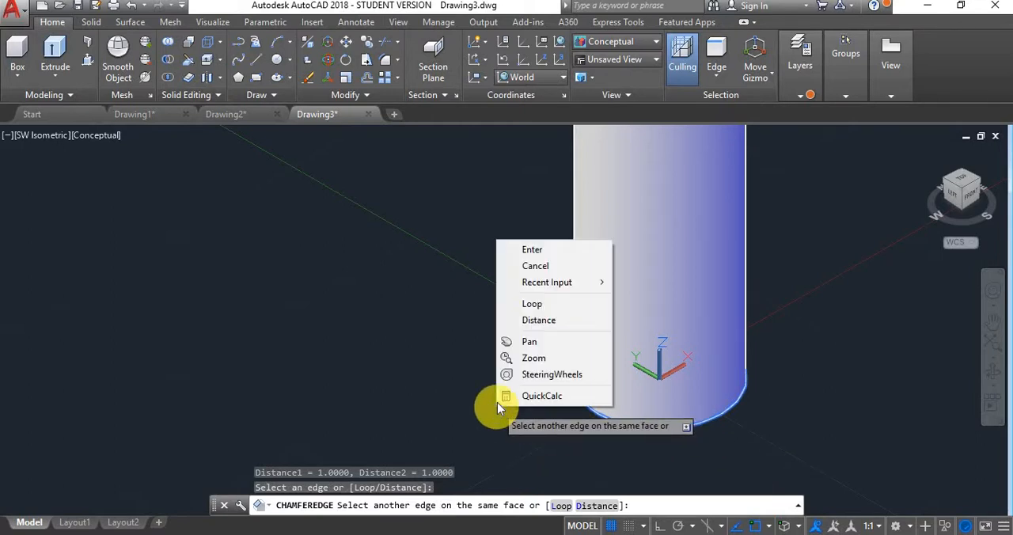
{"action": "left_click", "coordinate": [556, 251]}
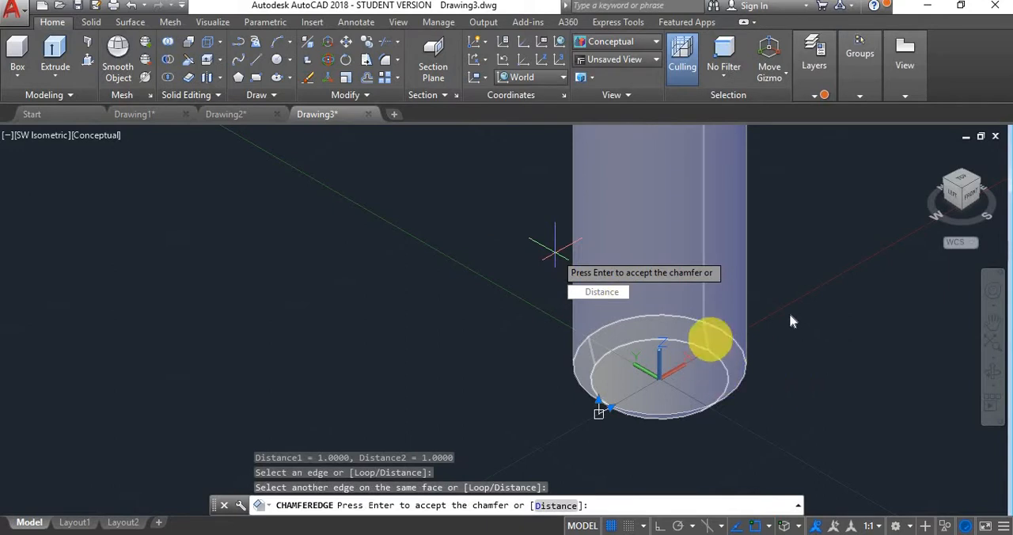
{"action": "left_click", "coordinate": [533, 412]}
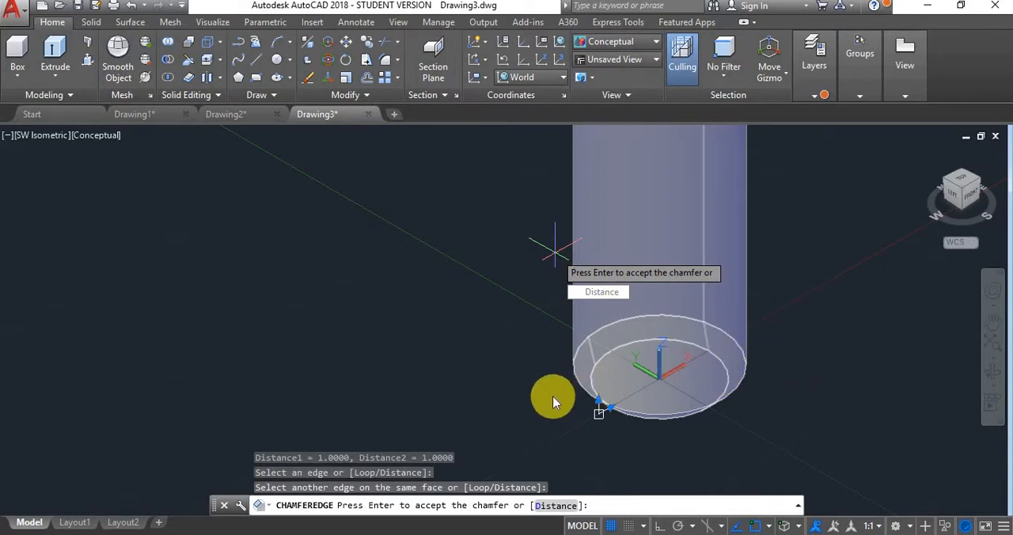
{"action": "key", "text": "Escape"}
- Chamfer the bottom circular edge of the cylinder with Chamferedge, using 1 for both distances
{"action": "right_click", "coordinate": [791, 384]}
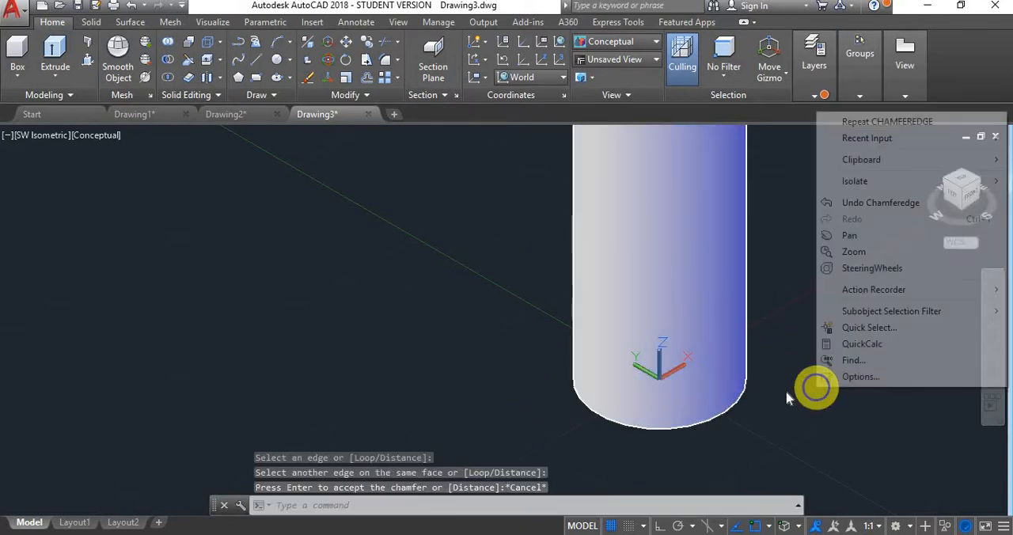
{"action": "left_click", "coordinate": [916, 124]}
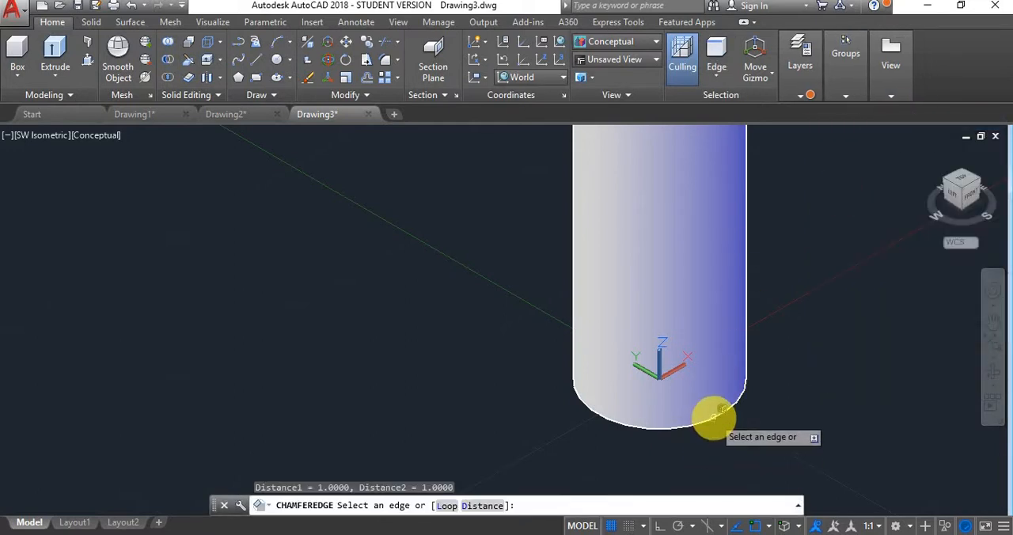
{"action": "left_click", "coordinate": [713, 418]}
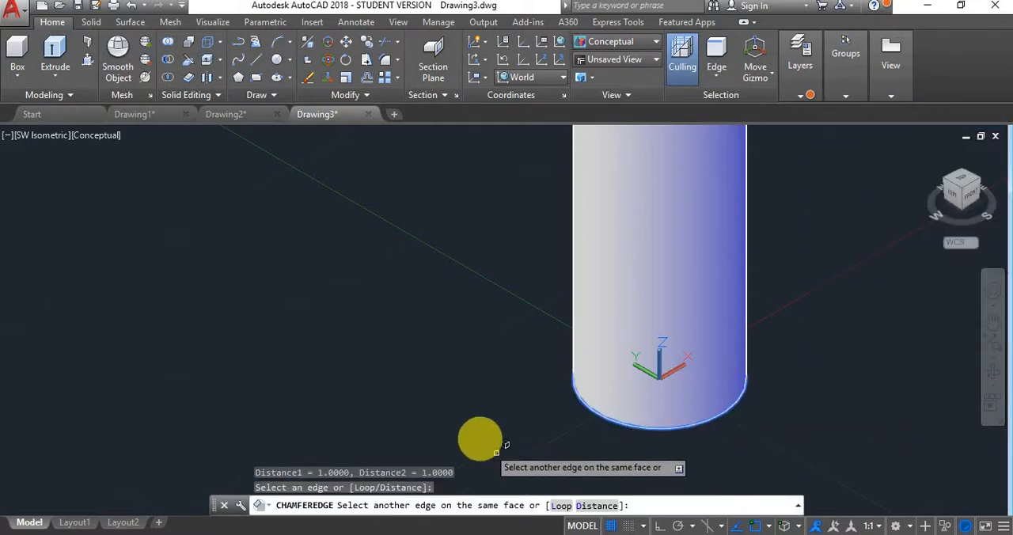
{"action": "key", "text": "Return"}
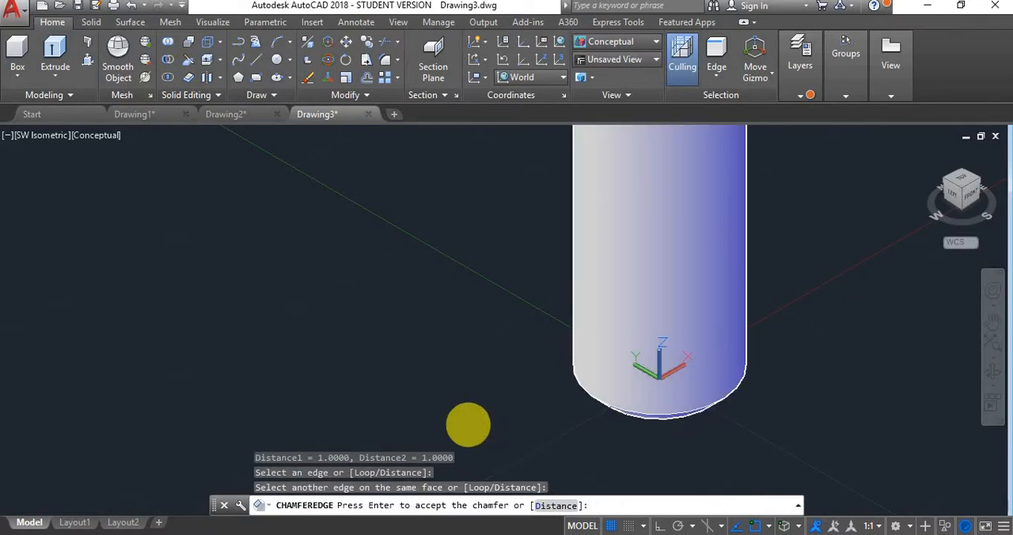
{"action": "key", "text": "Return"}
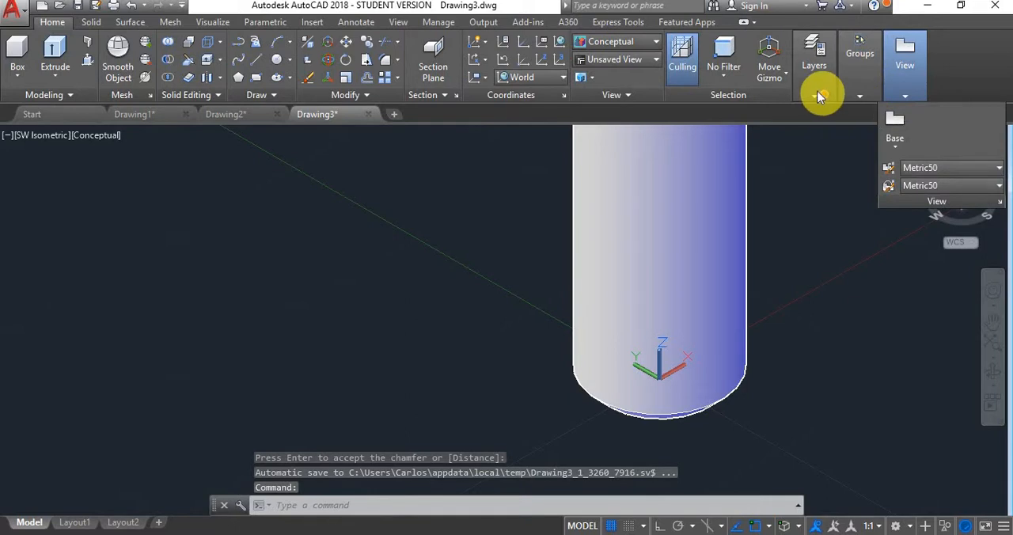
- Assign the chamfered cylinder to the Bolt layer
{"action": "left_click", "coordinate": [683, 237]}
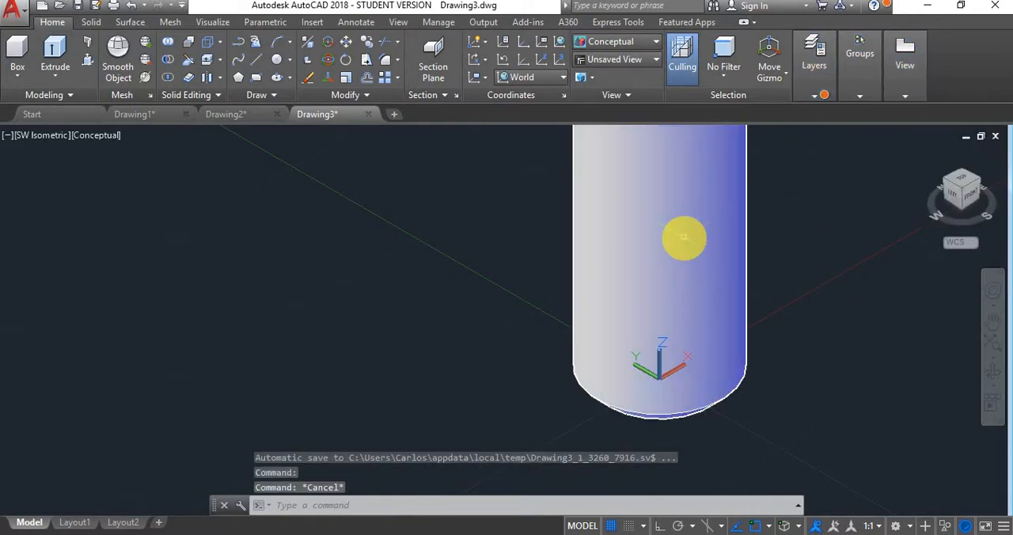
{"action": "left_click", "coordinate": [821, 89]}
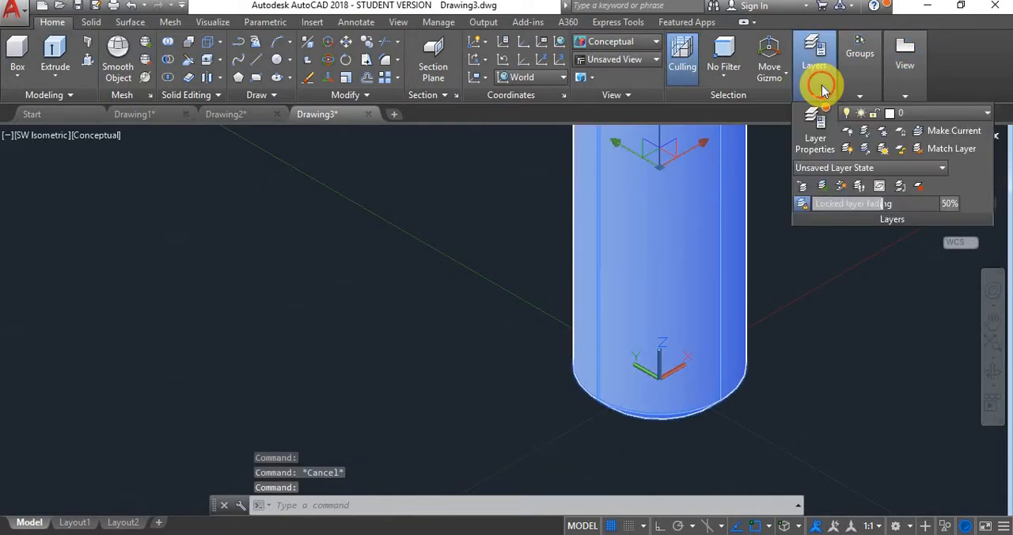
{"action": "left_click", "coordinate": [970, 119]}
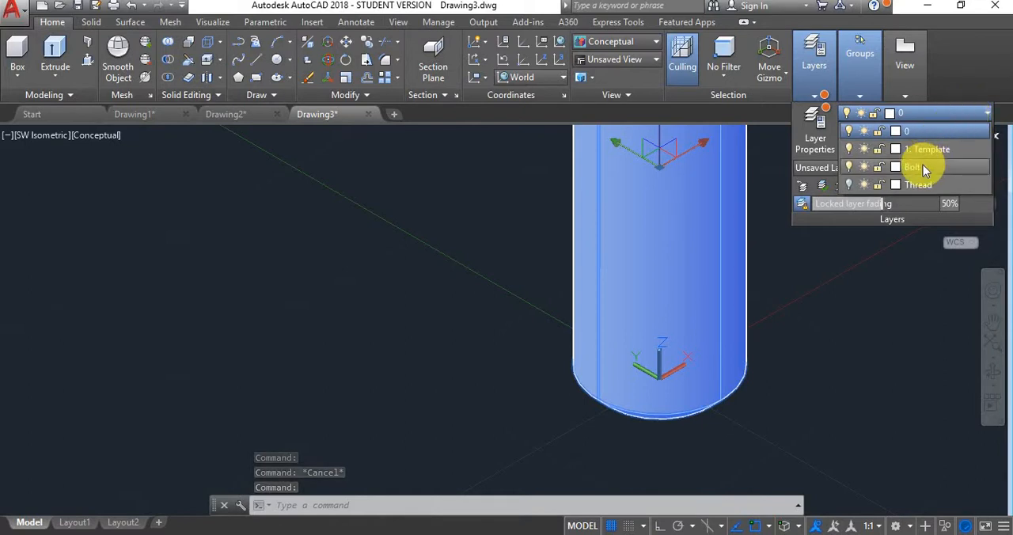
{"action": "left_click", "coordinate": [923, 166]}
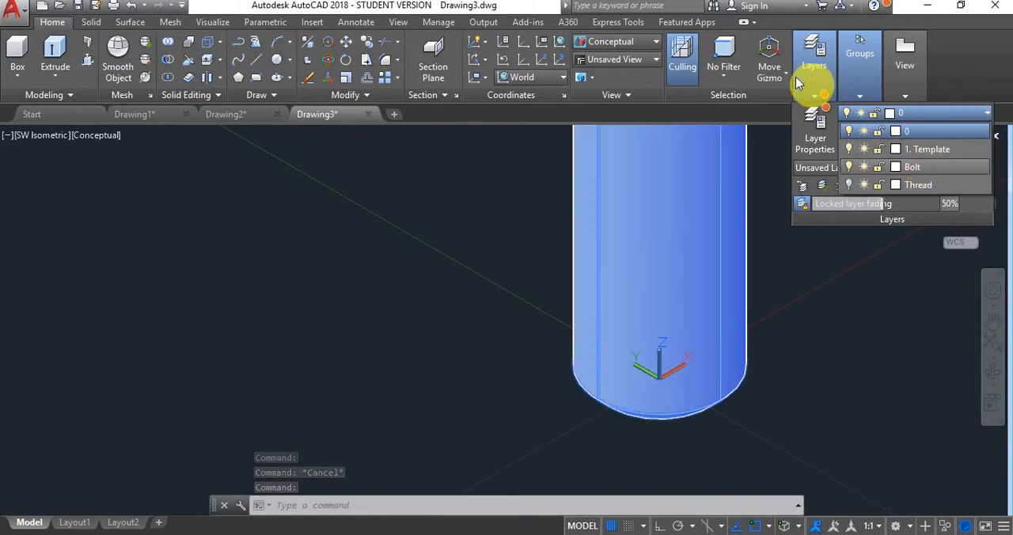
- Turn on the Thread layer and turn off the Bolt layer so only the helix is displayed
{"action": "left_click", "coordinate": [946, 114]}
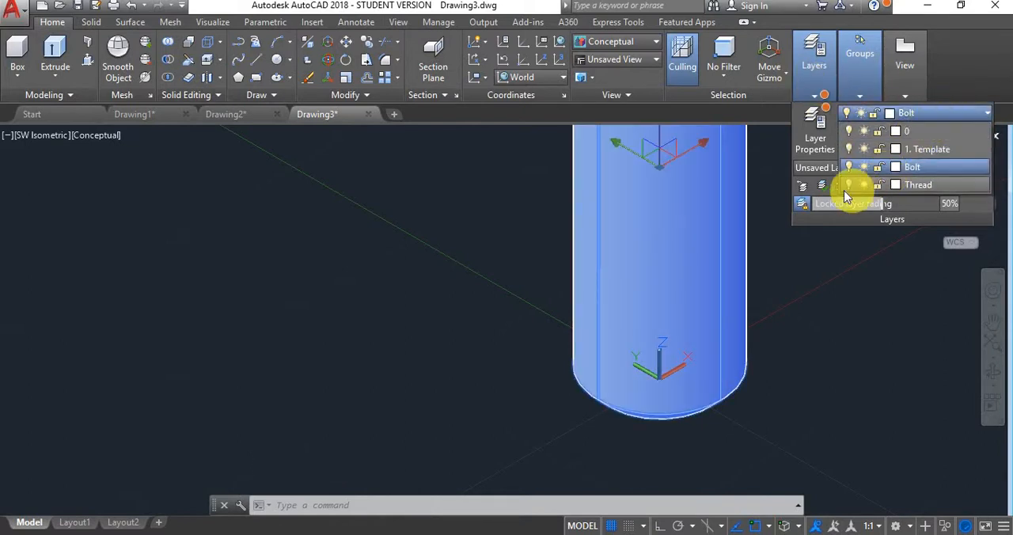
{"action": "left_click", "coordinate": [849, 184]}
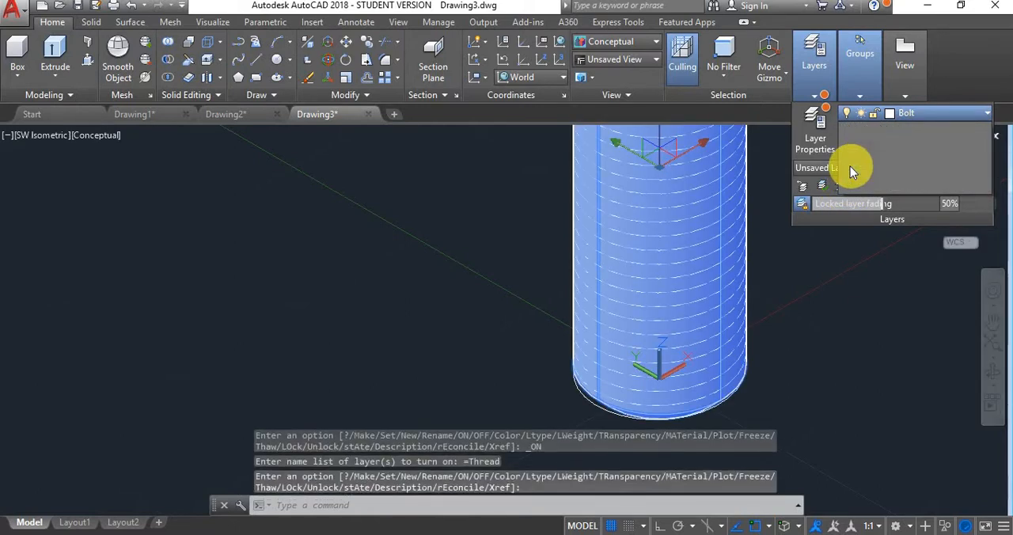
{"action": "left_click", "coordinate": [849, 166]}
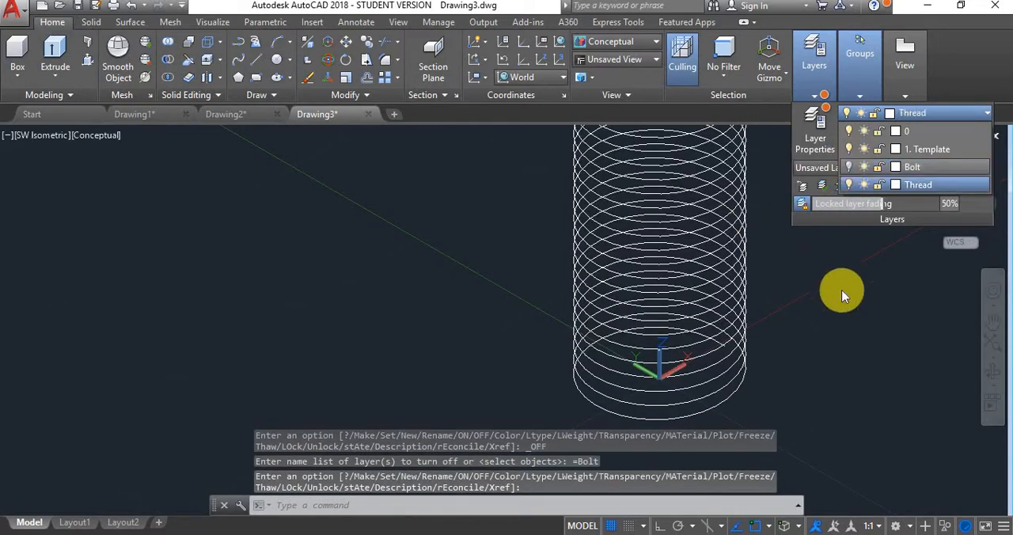
{"action": "left_click", "coordinate": [842, 291]}
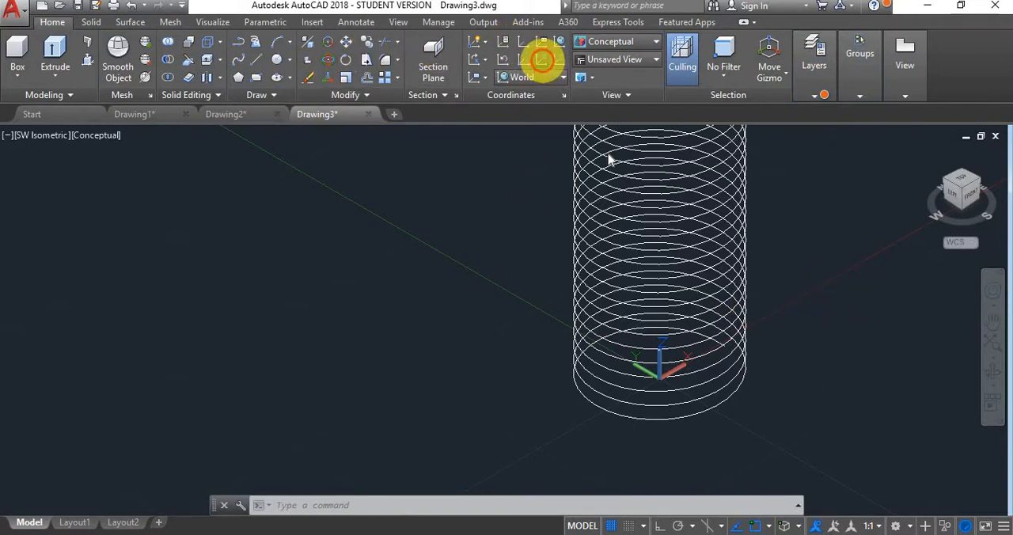
- Define a new UCS by Z-axis vector, with its origin at the helix's bottom end and Z running horizontally along the world Y direction
{"action": "left_click", "coordinate": [542, 61]}
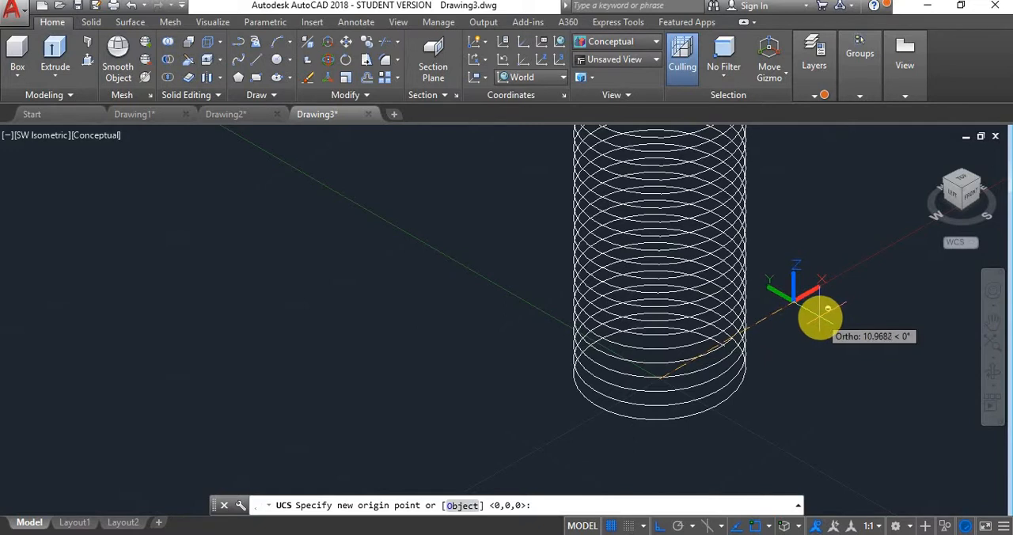
{"action": "middle_click_drag", "start_coordinate": [818, 317], "coordinate": [720, 273], "text": "shift"}
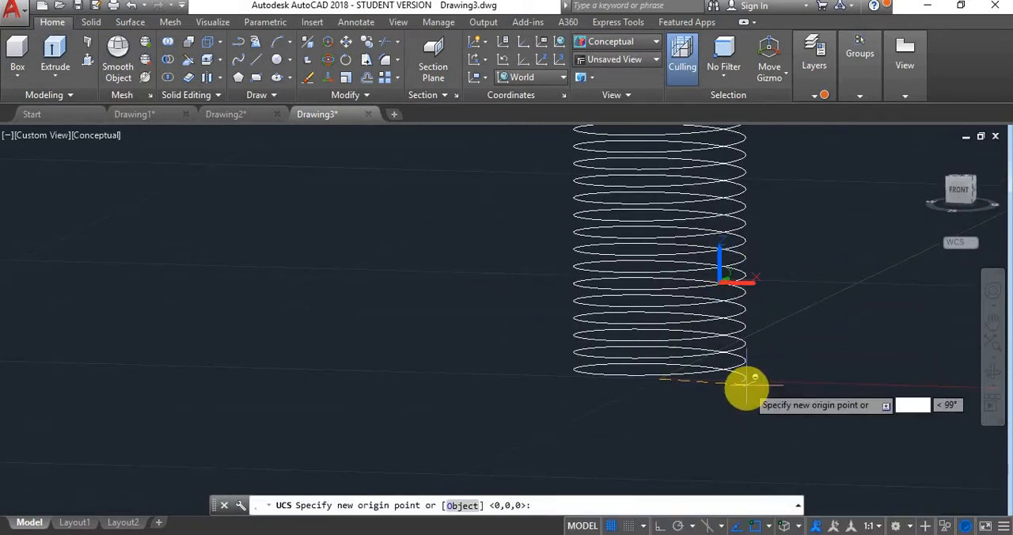
{"action": "scroll", "coordinate": [744, 386], "scroll_direction": "up", "scroll_amount": 6}
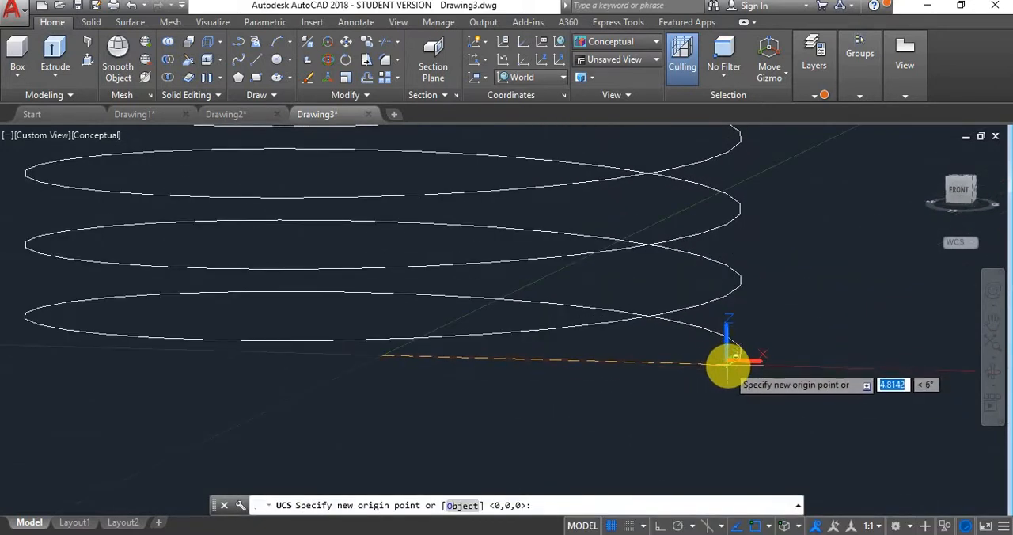
{"action": "left_click", "coordinate": [729, 364]}
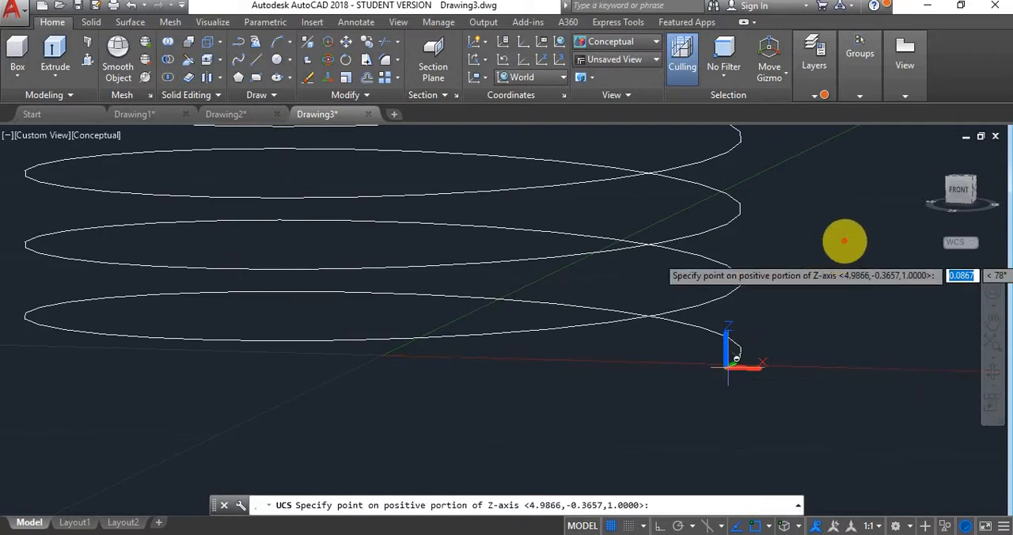
{"action": "key", "text": "F8"}
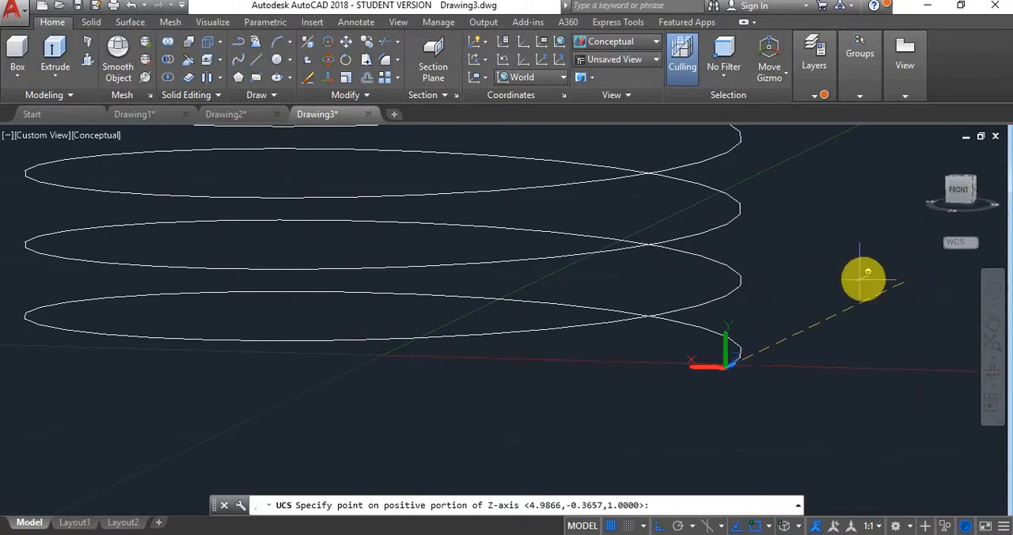
{"action": "left_click", "coordinate": [891, 255]}
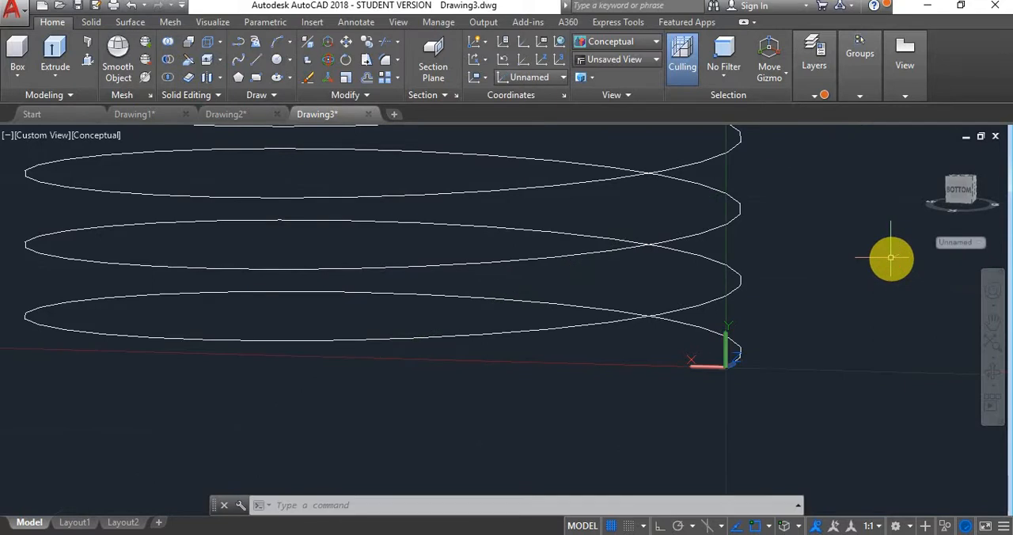
- In the Front view, draw a vertical line 0.875 long outside the helix, beside its bottom end
{"action": "left_click", "coordinate": [961, 194]}
{"action": "scroll", "coordinate": [611, 417], "scroll_direction": "down", "scroll_amount": 3}
{"action": "scroll", "coordinate": [592, 412], "scroll_direction": "up", "scroll_amount": 8}
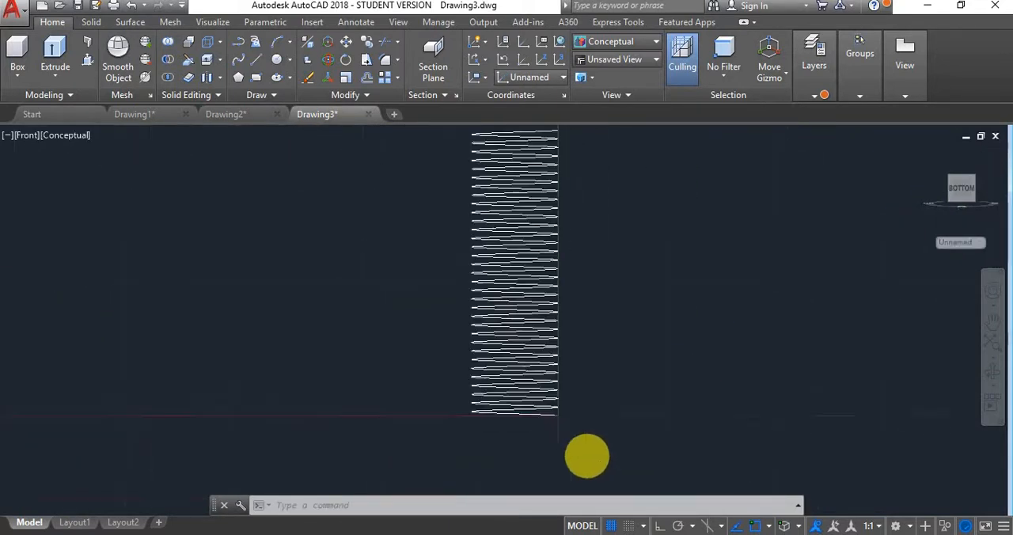
{"action": "scroll", "coordinate": [549, 389], "scroll_direction": "up", "scroll_amount": 5}
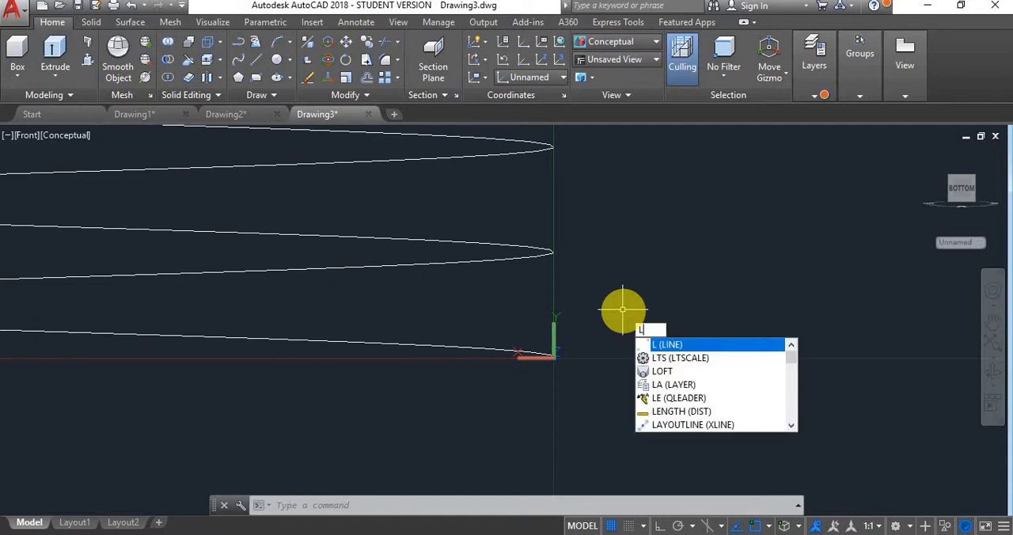
{"action": "key", "text": "Return"}
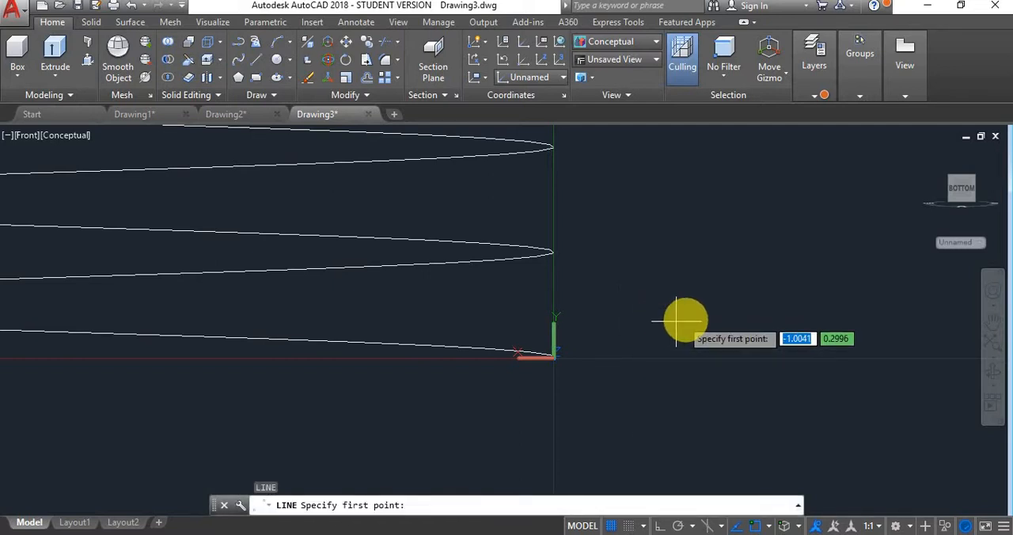
{"action": "left_click", "coordinate": [729, 283]}
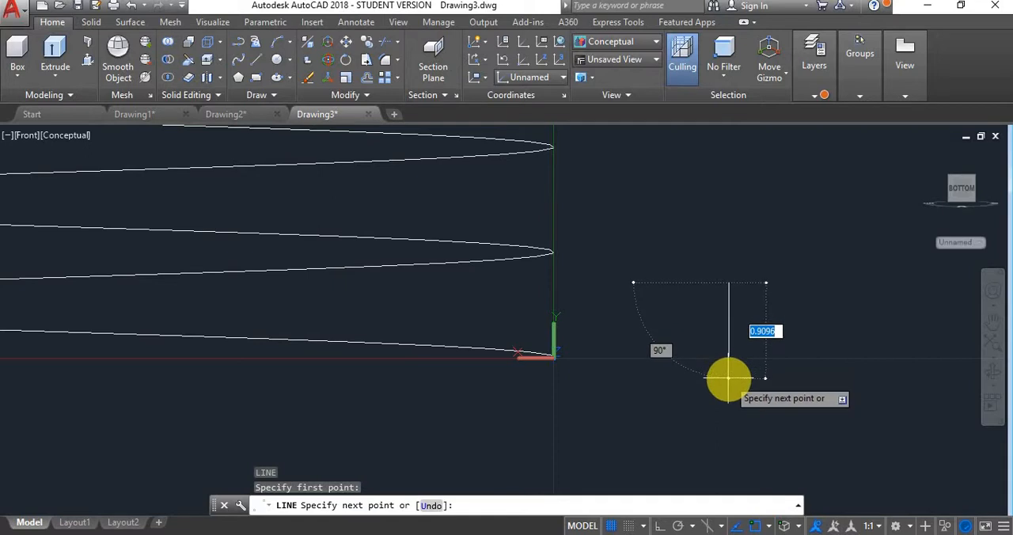
{"action": "key", "text": "F8"}
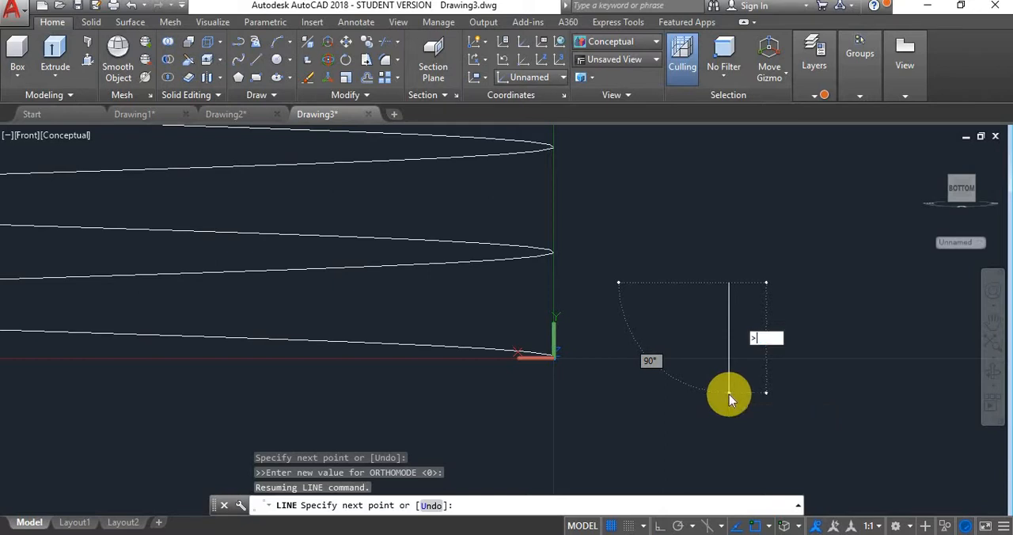
{"action": "type", "text": "*&%"}
{"action": "key", "text": "BackSpace"}
{"action": "key", "text": "BackSpace"}
{"action": "key", "text": "BackSpace"}
{"action": "key", "text": "BackSpace"}
{"action": "type", "text": ".875"}
{"action": "key", "text": "Return"}
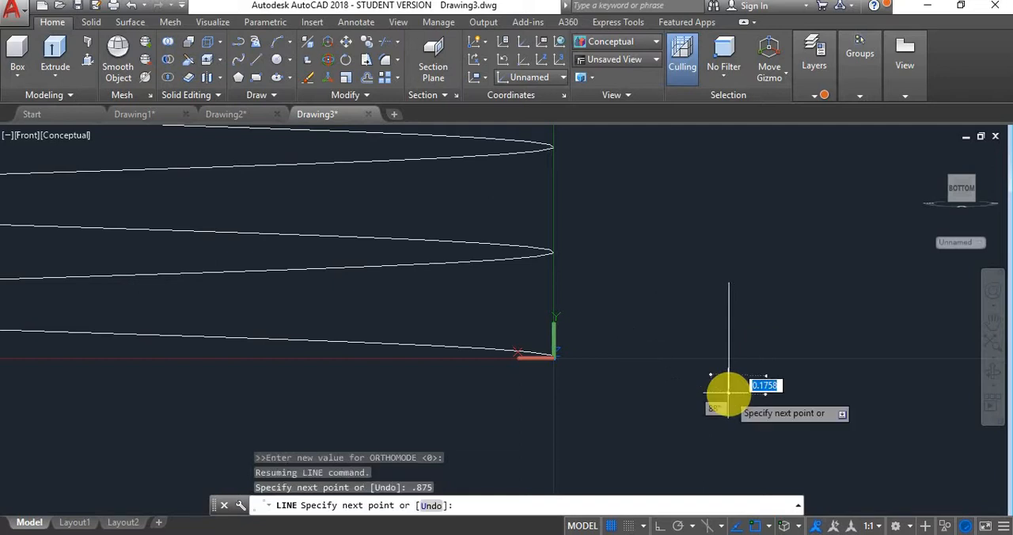
{"action": "key", "text": "Escape"}
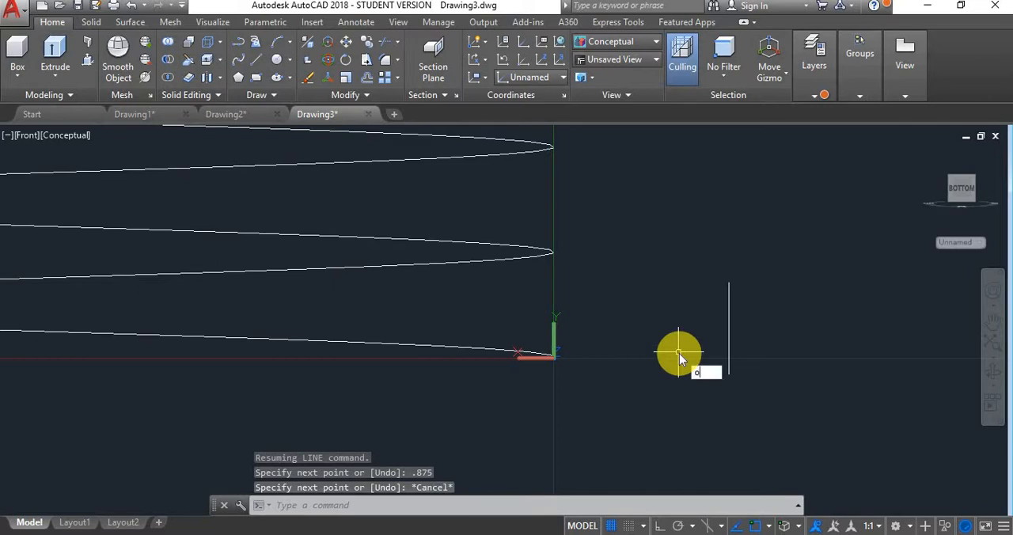
- Offset the vertical line by 0.54 towards the helix
{"action": "type", "text": "off"}
{"action": "key", "text": "Return"}
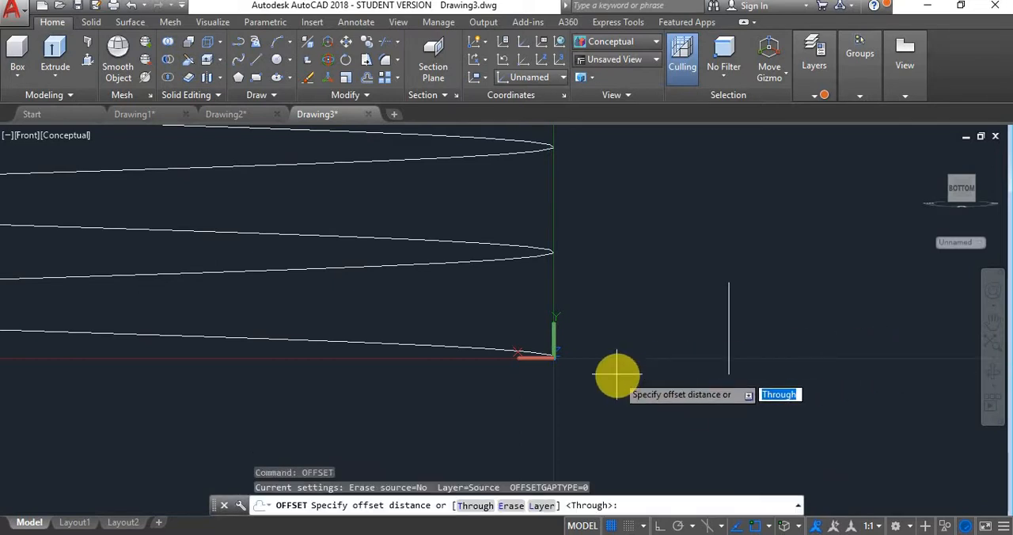
{"action": "type", "text": ".54"}
{"action": "key", "text": "Return"}
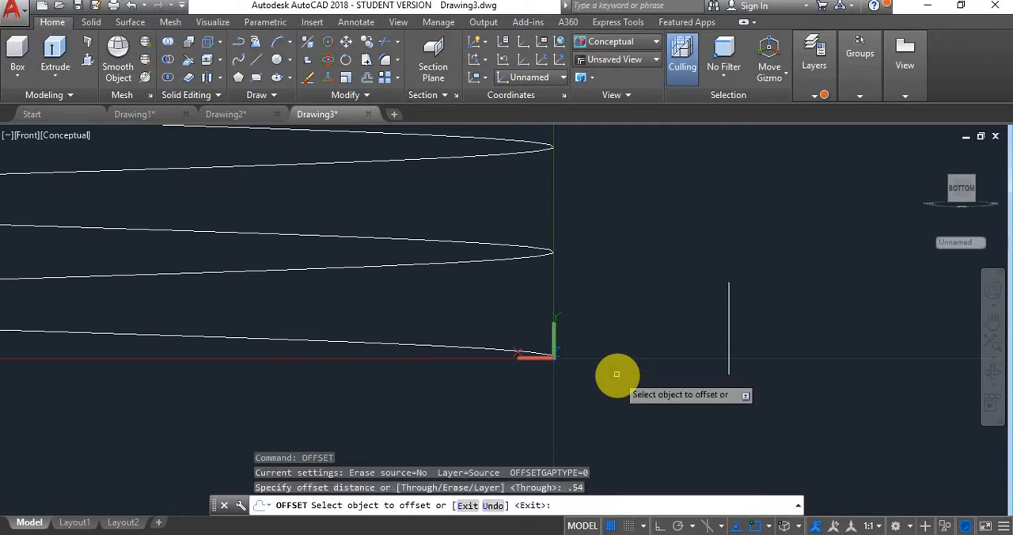
{"action": "left_click", "coordinate": [729, 308]}
{"action": "left_click", "coordinate": [659, 332]}
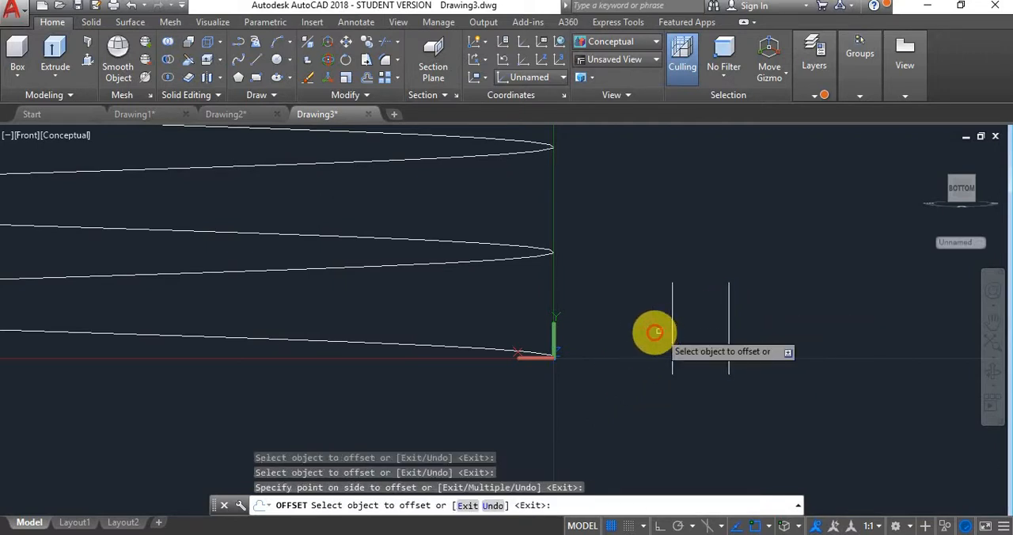
{"action": "key", "text": "Escape"}
- Draw a line about 1.12 long from the upper end of the 0.875 line, sloping down towards the helix at 30 degrees
{"action": "type", "text": "l"}
{"action": "key", "text": "Return"}
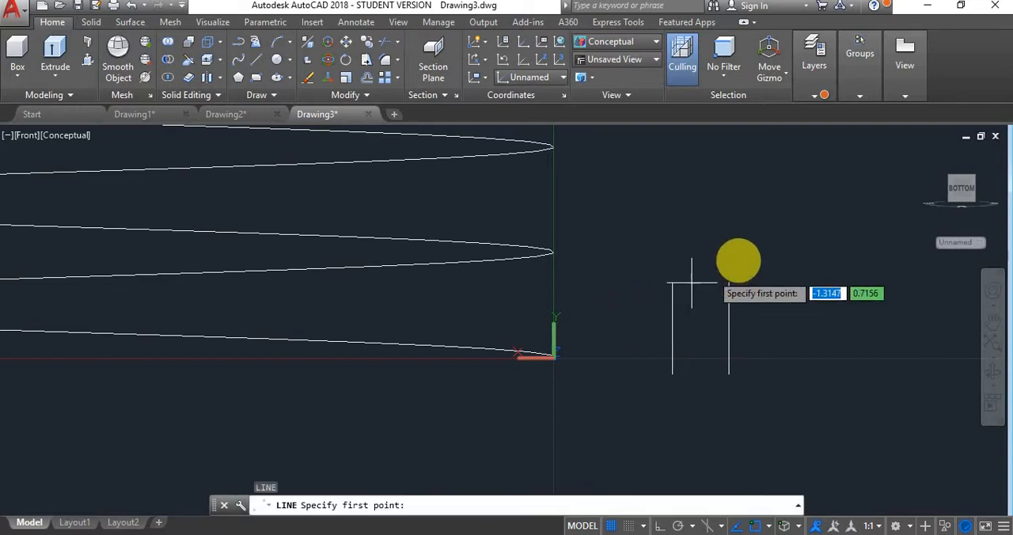
{"action": "left_click", "coordinate": [729, 282]}
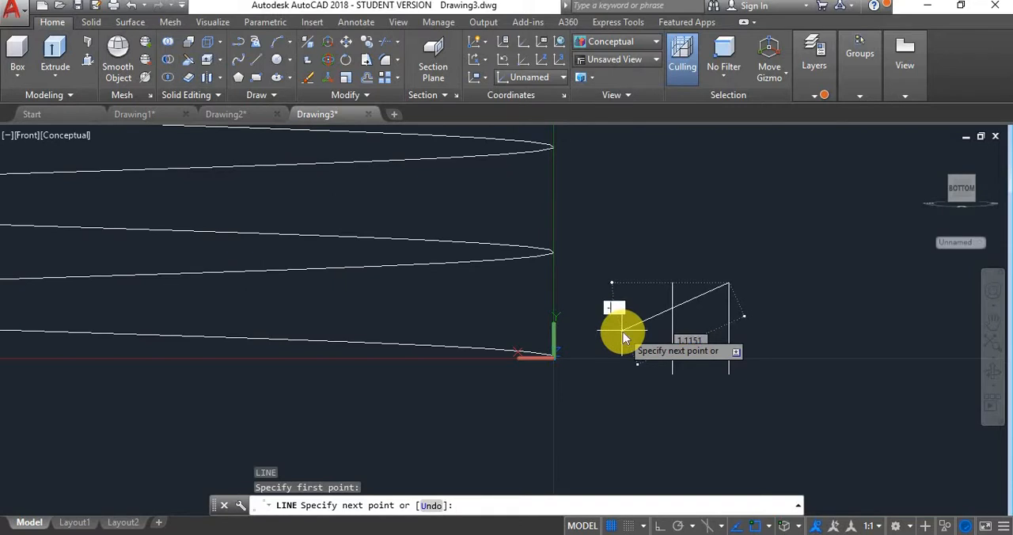
{"action": "type", "text": "-30"}
{"action": "key", "text": "Return"}
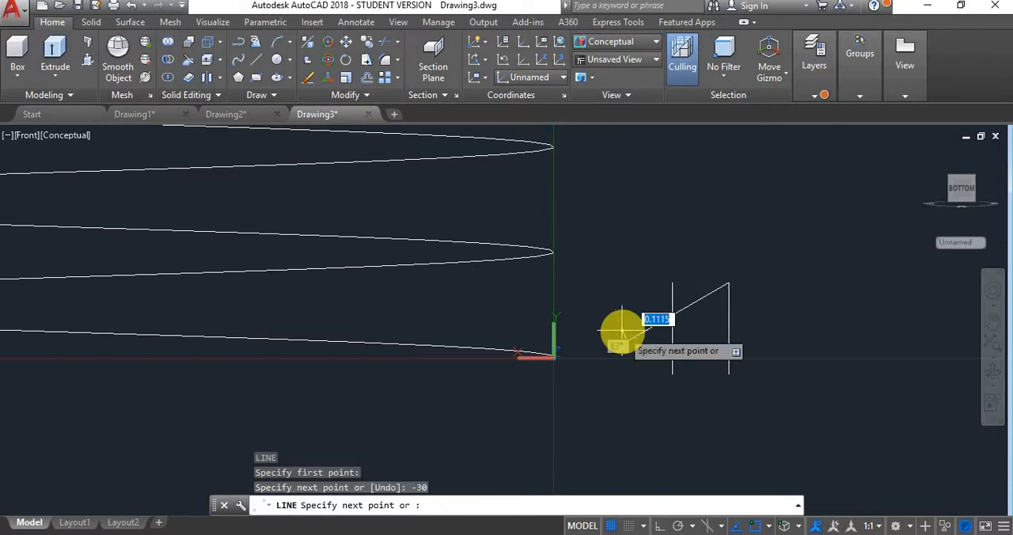
{"action": "key", "text": "Escape"}
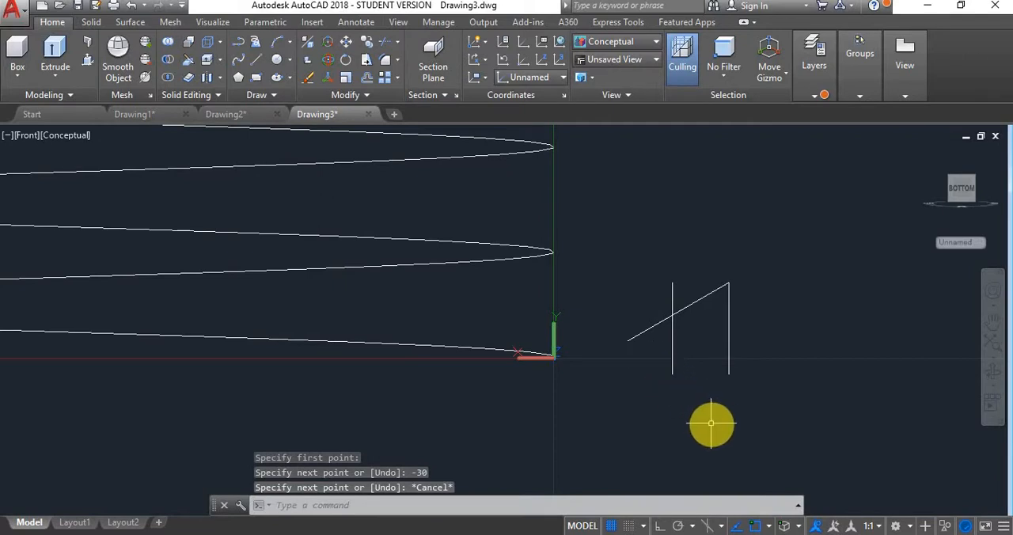
- Draw a line about 1.12 long from the lower end of the 0.875 line, sloping up towards the helix at 30 degrees
{"action": "key", "text": "Return"}
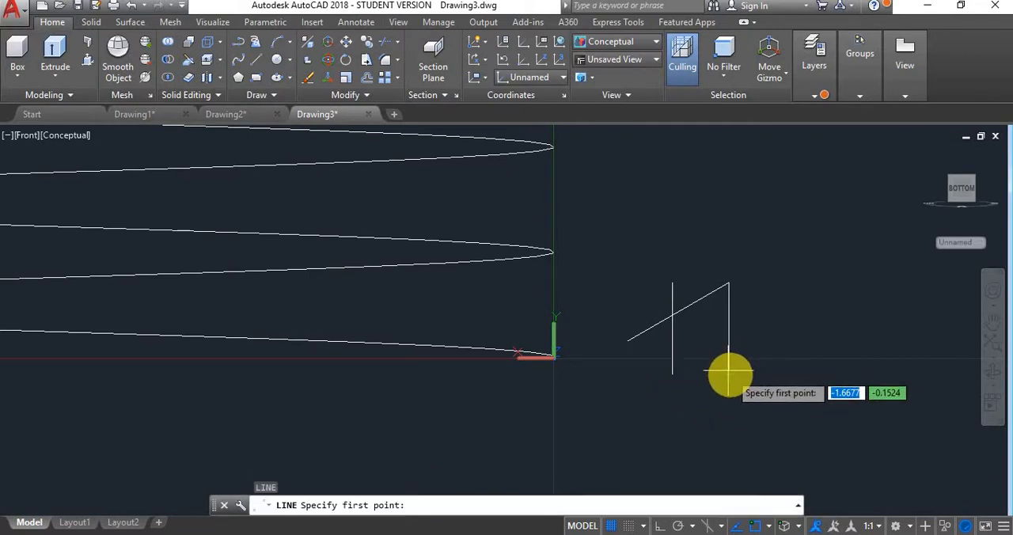
{"action": "left_click", "coordinate": [729, 371]}
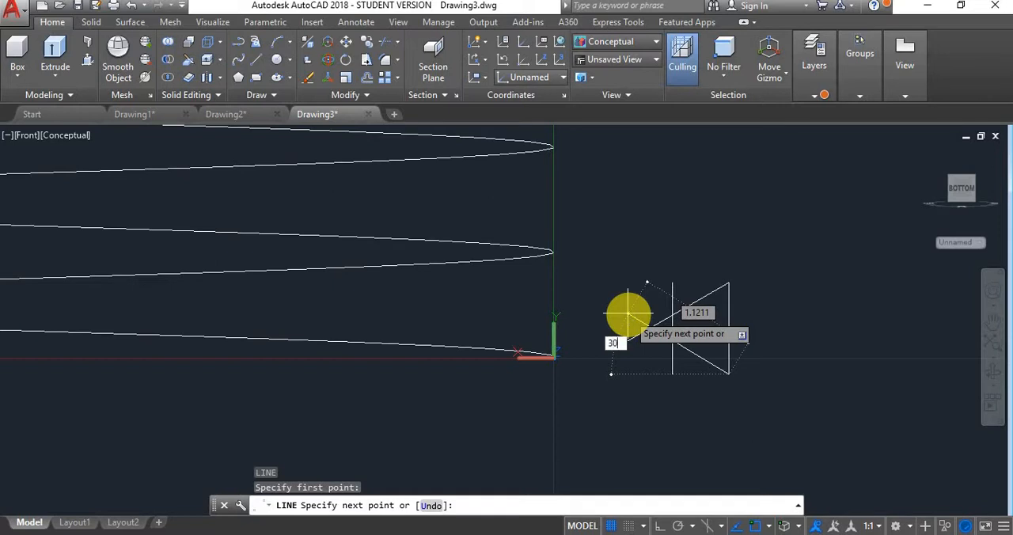
{"action": "type", "text": "30"}
{"action": "key", "text": "Return"}
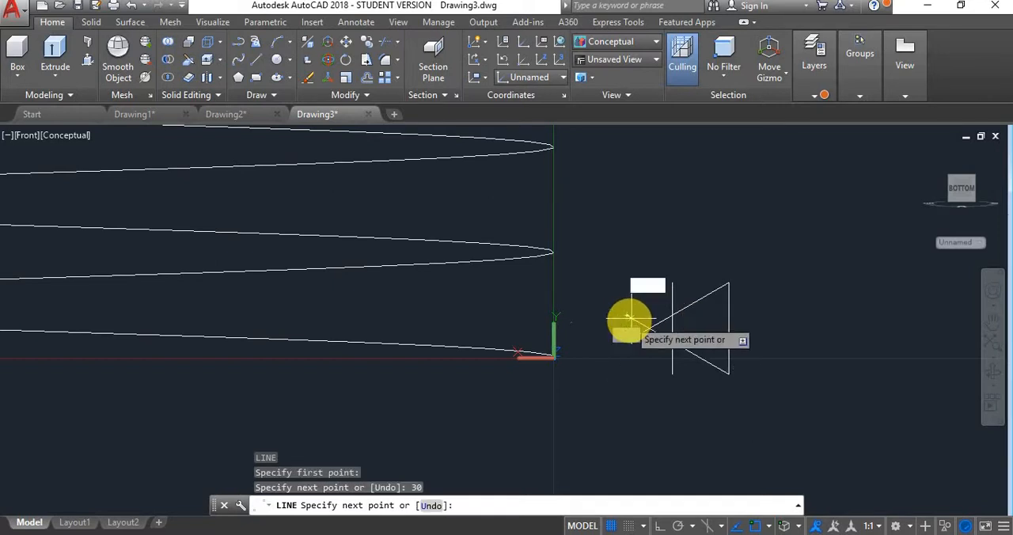
{"action": "key", "text": "Escape"}
- Trim the offset line's ends and the sloped lines beyond it, using all four lines as cutting edges, to form a trapezoid
{"action": "left_click", "coordinate": [786, 250]}
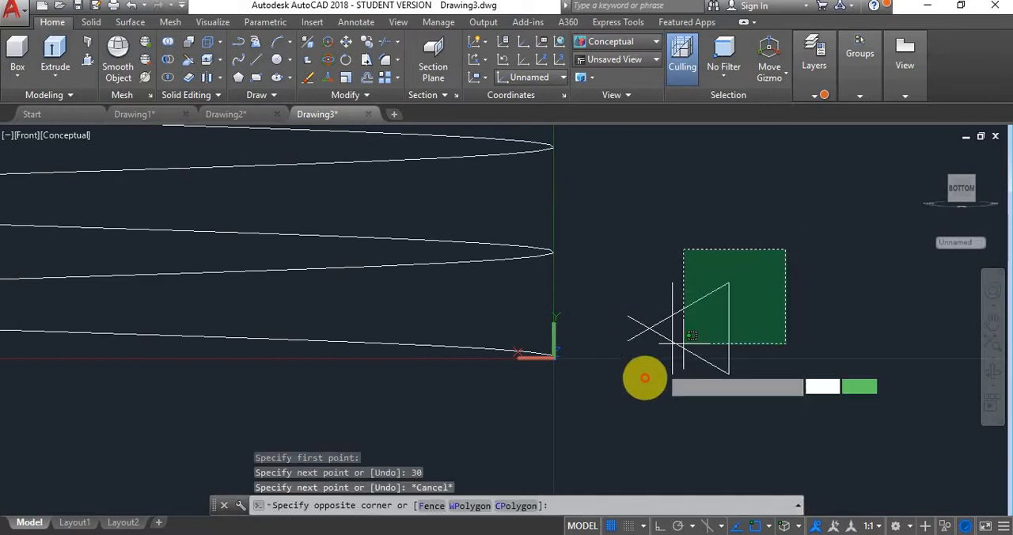
{"action": "left_click", "coordinate": [629, 403]}
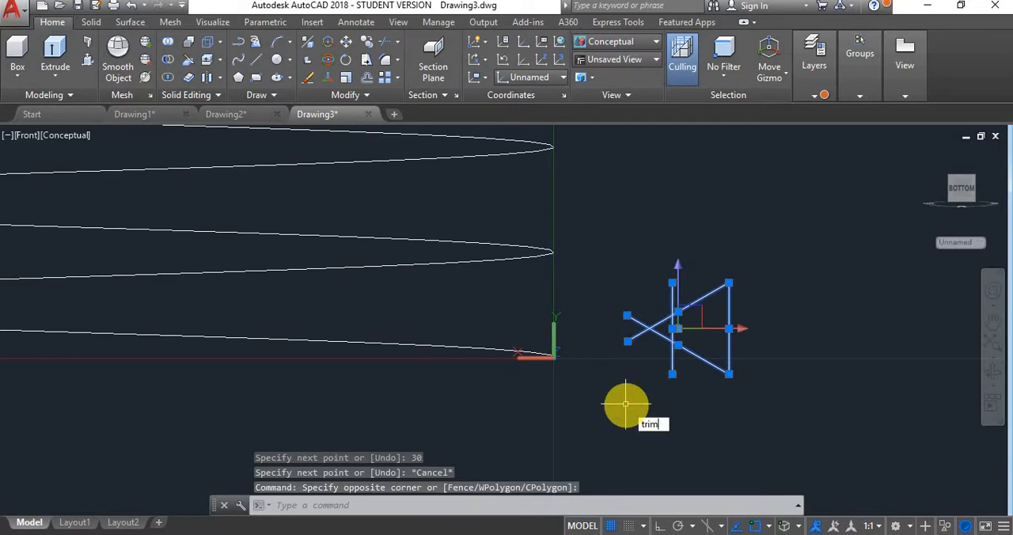
{"action": "key", "text": "Return"}
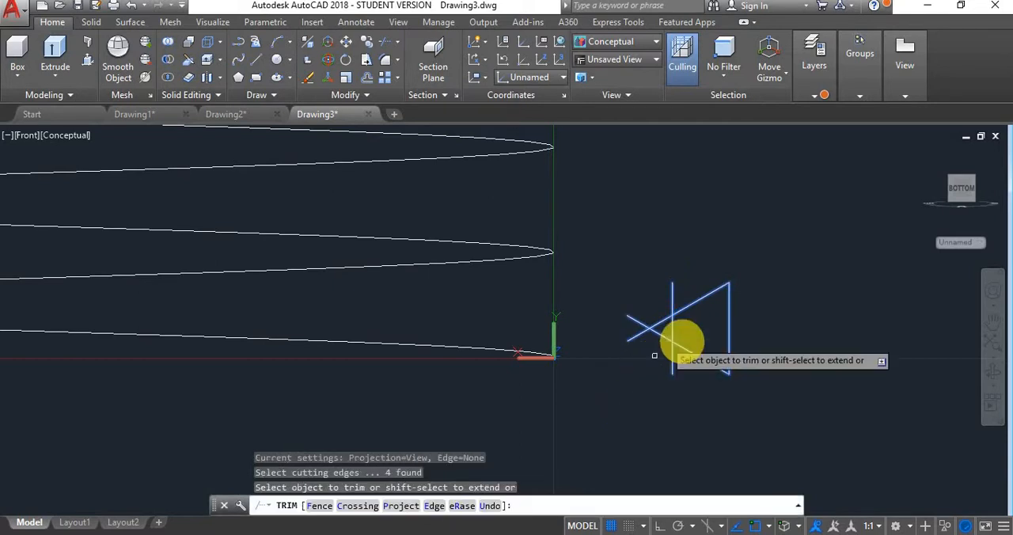
{"action": "left_click", "coordinate": [672, 294]}
{"action": "left_click", "coordinate": [669, 361]}
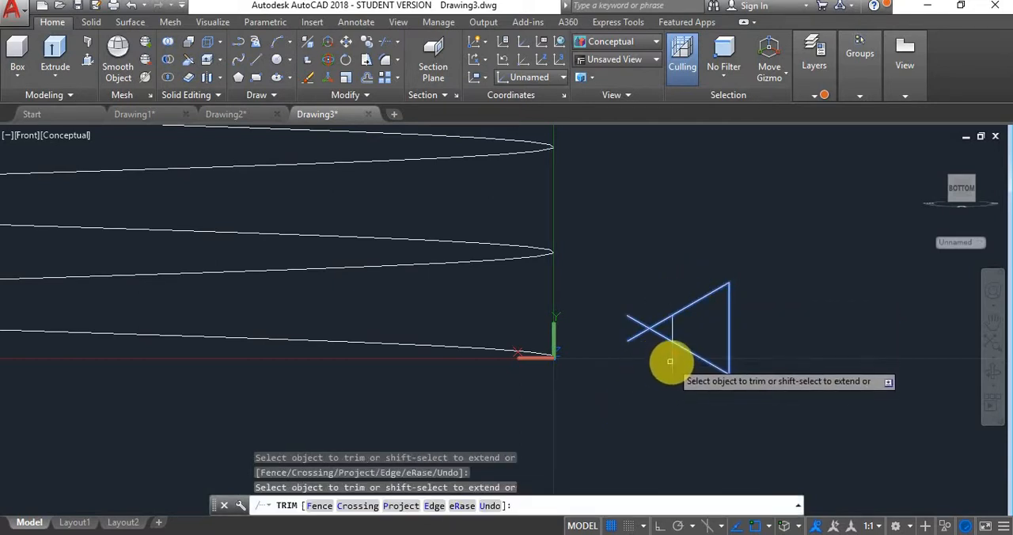
{"action": "left_click", "coordinate": [656, 324]}
{"action": "left_click", "coordinate": [663, 336]}
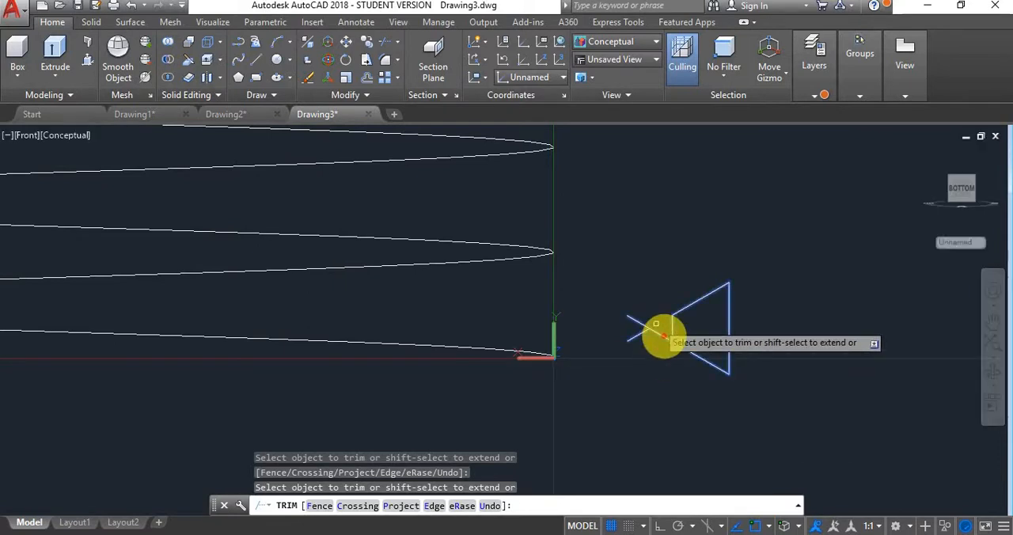
{"action": "key", "text": "Escape"}
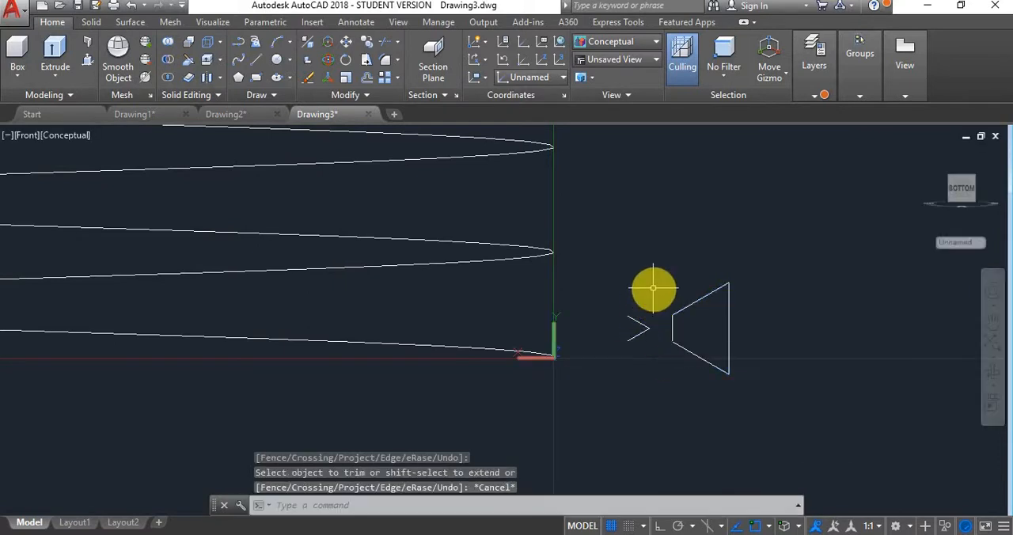
- Delete the two leftover sloped segments between the trapezoid and the helix
{"action": "left_click", "coordinate": [653, 288]}
{"action": "left_click", "coordinate": [607, 360]}
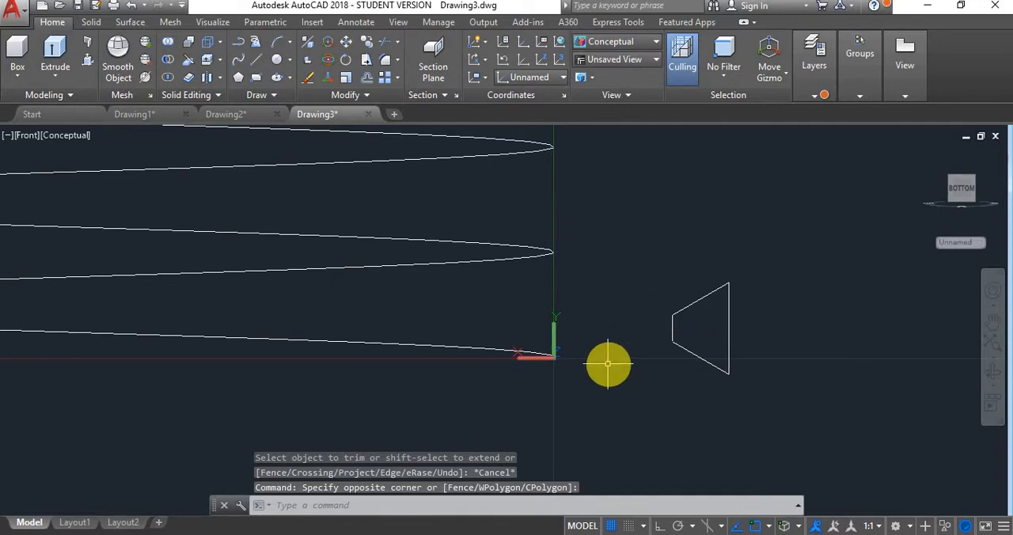
{"action": "key", "text": "Delete"}
- Join the four lines of the trapezoid beside the helix into a single polyline
{"action": "left_click", "coordinate": [799, 230]}
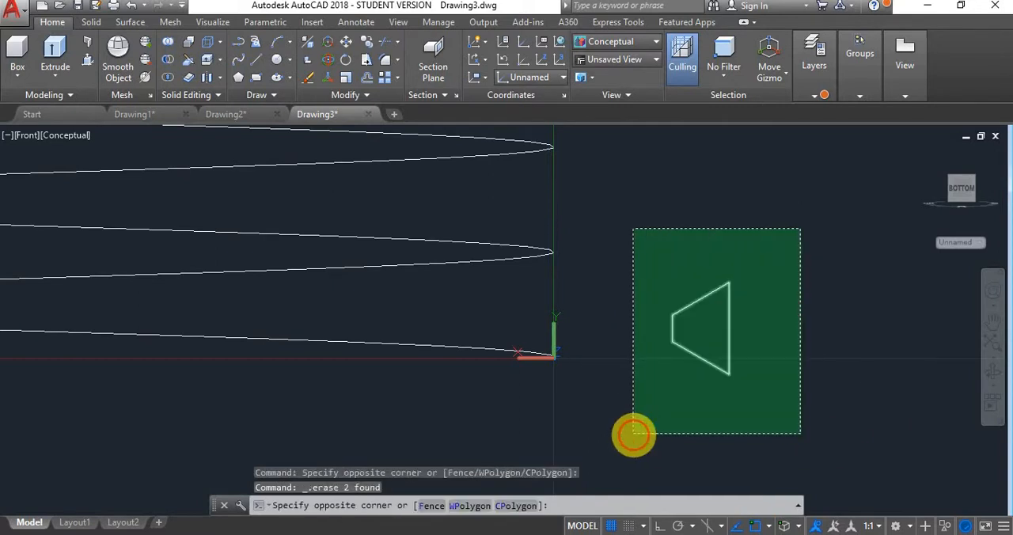
{"action": "left_click", "coordinate": [633, 433]}
{"action": "type", "text": "j"}
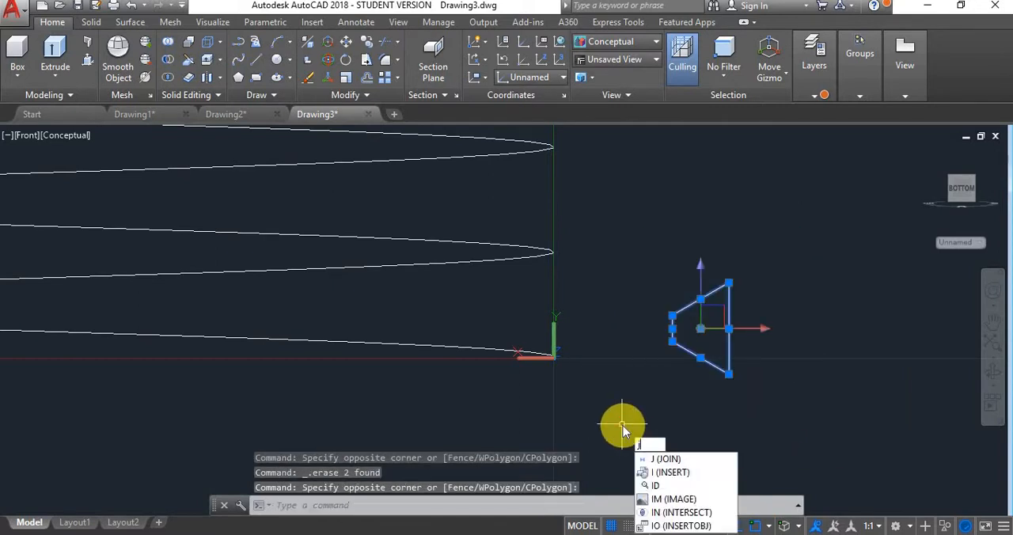
{"action": "type", "text": "o"}
{"action": "key", "text": "Return"}
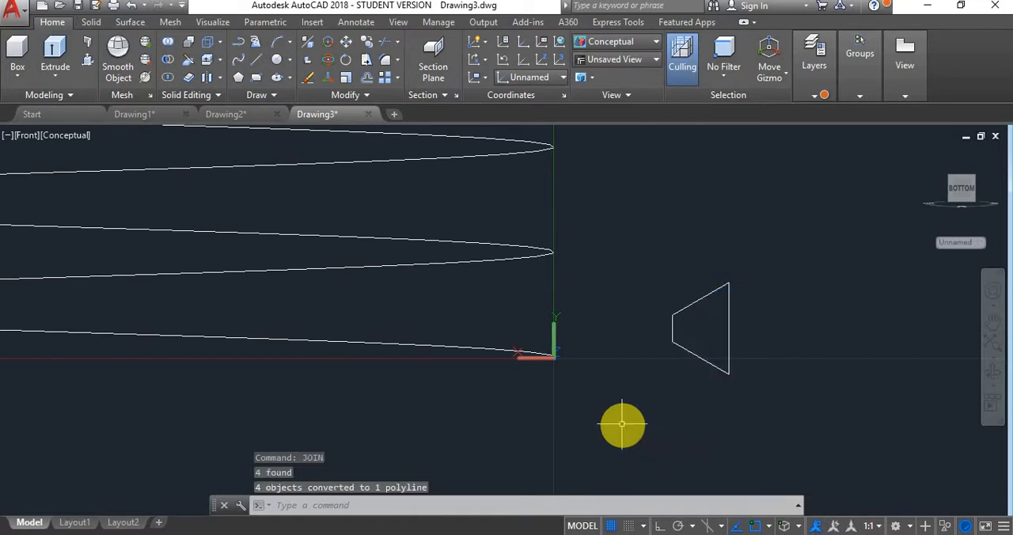
- Move the trapezoid by the upper end of its long side onto the lower endpoint of the helix
{"action": "left_click", "coordinate": [718, 291]}
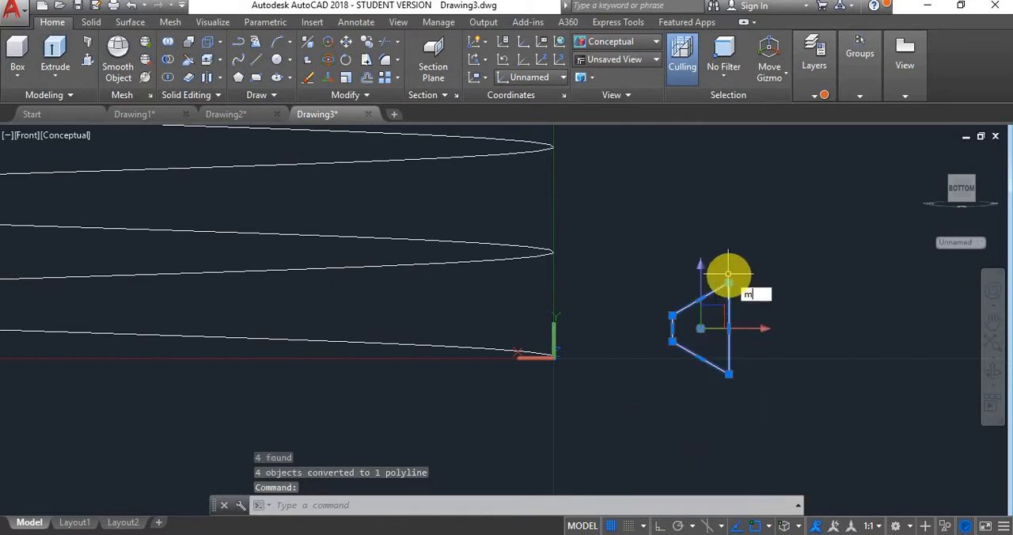
{"action": "type", "text": "m"}
{"action": "key", "text": "Return"}
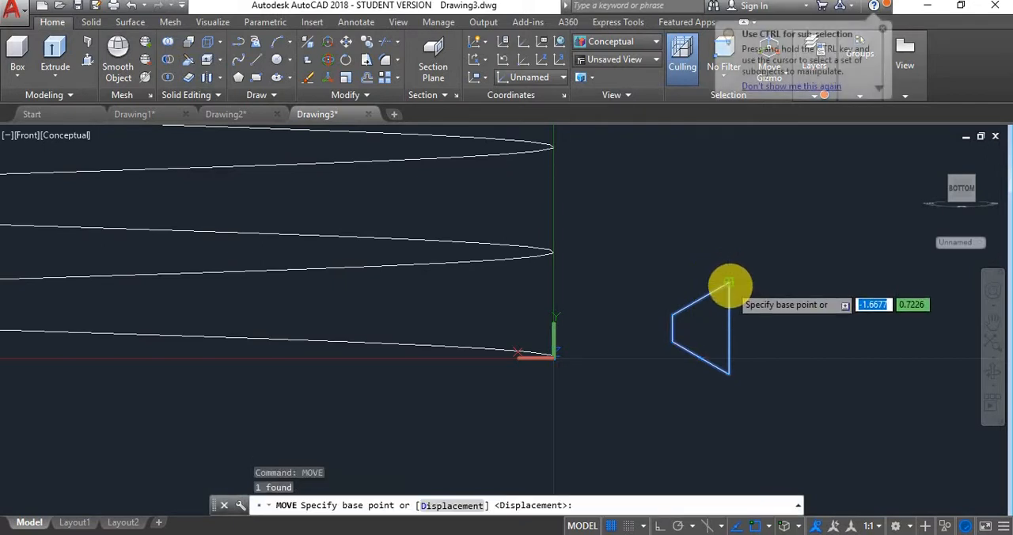
{"action": "left_click", "coordinate": [728, 283]}
{"action": "left_click", "coordinate": [553, 356]}
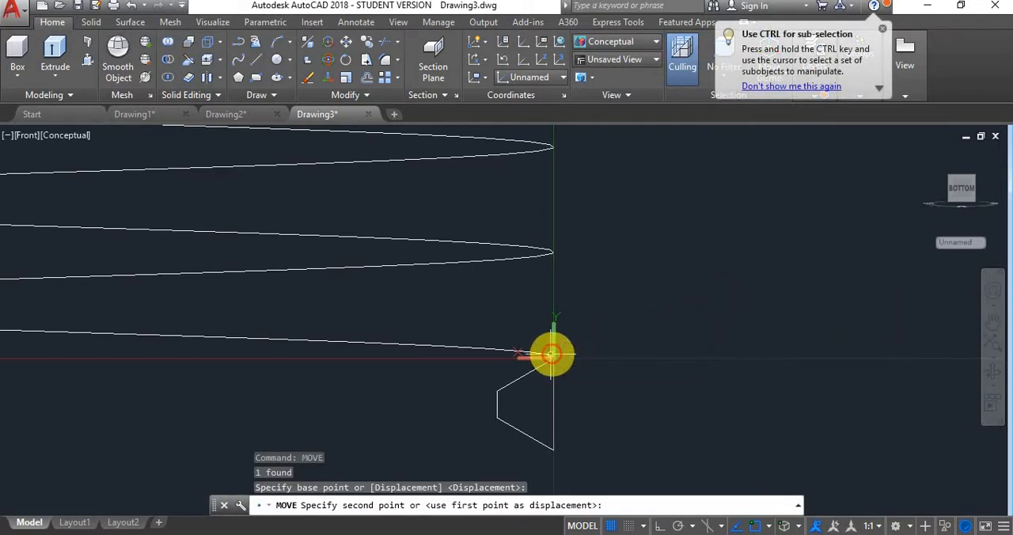
{"action": "middle_click_drag", "start_coordinate": [628, 350], "coordinate": [660, 332]}
{"action": "scroll", "coordinate": [655, 331], "scroll_direction": "down", "scroll_amount": 5}
{"action": "scroll", "coordinate": [561, 384], "scroll_direction": "up", "scroll_amount": 6}
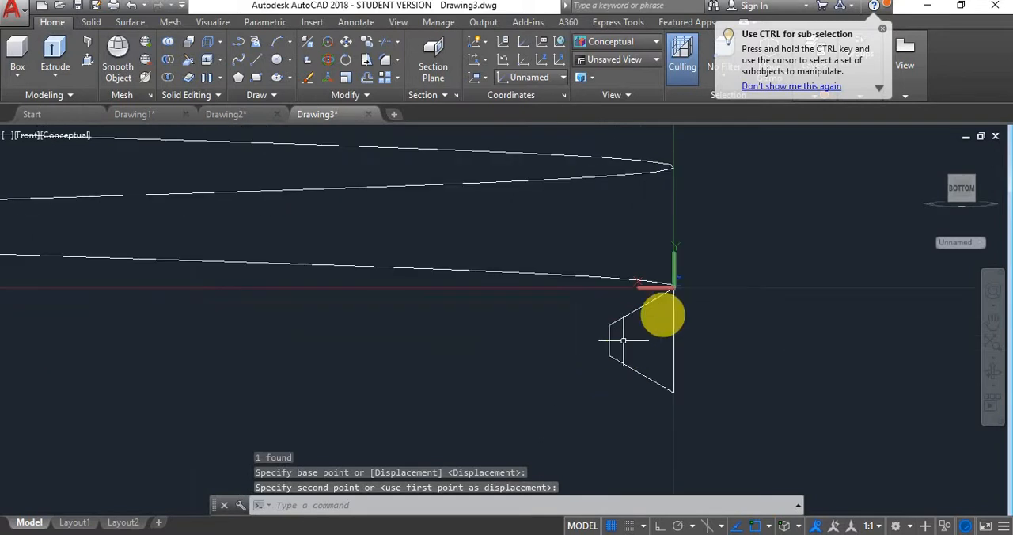
- Try sweeping the trapezoid along the helix with only the base point set at their shared corner, and undo the sweep
{"action": "key", "text": "Escape"}
{"action": "type", "text": "swe"}
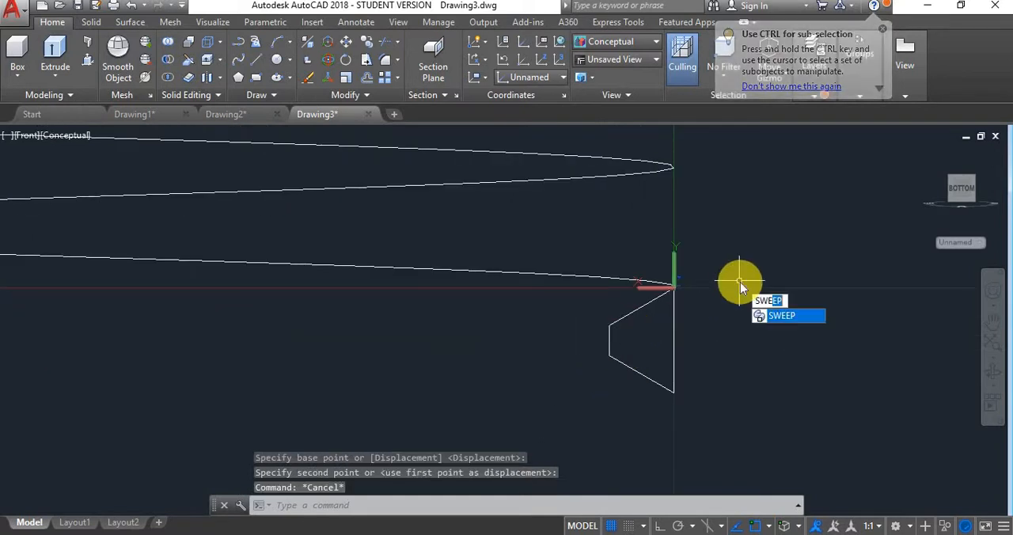
{"action": "key", "text": "Return"}
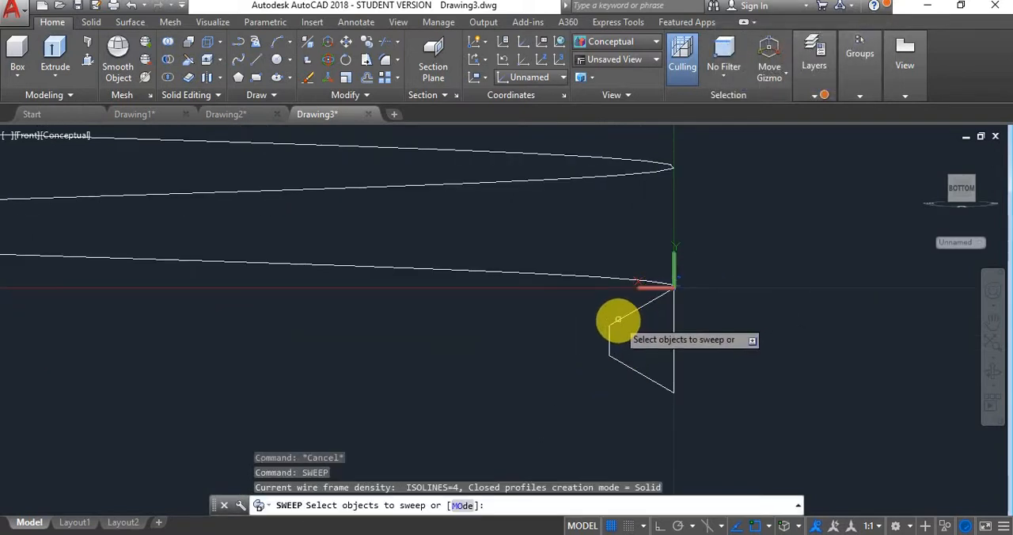
{"action": "left_click", "coordinate": [615, 316]}
{"action": "right_click", "coordinate": [559, 346]}
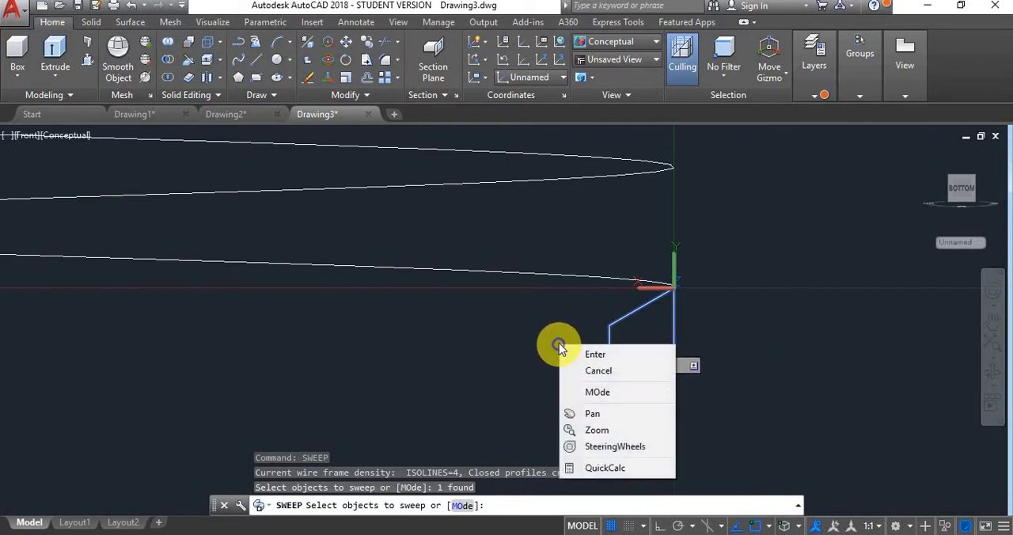
{"action": "left_click", "coordinate": [586, 353]}
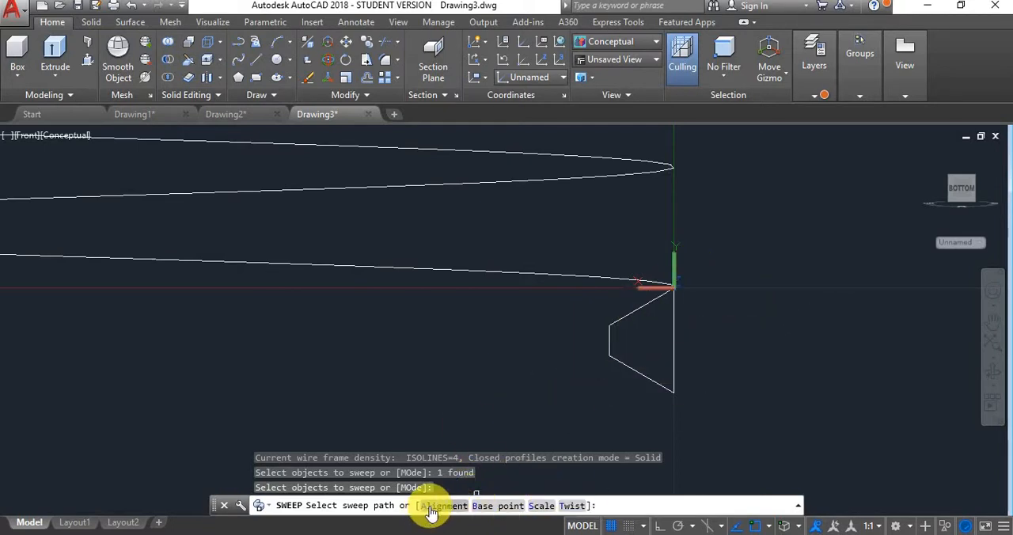
{"action": "left_click", "coordinate": [487, 505]}
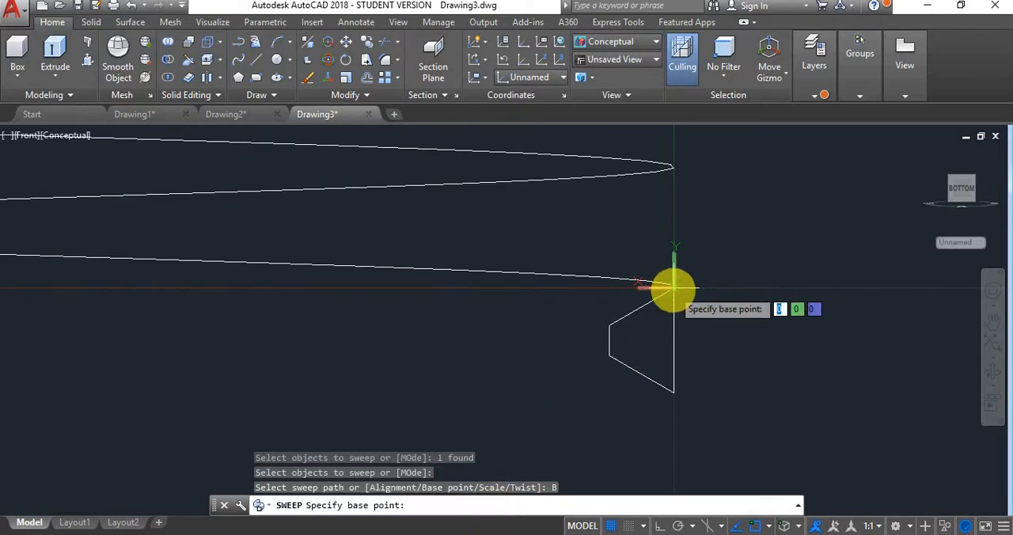
{"action": "left_click", "coordinate": [673, 286]}
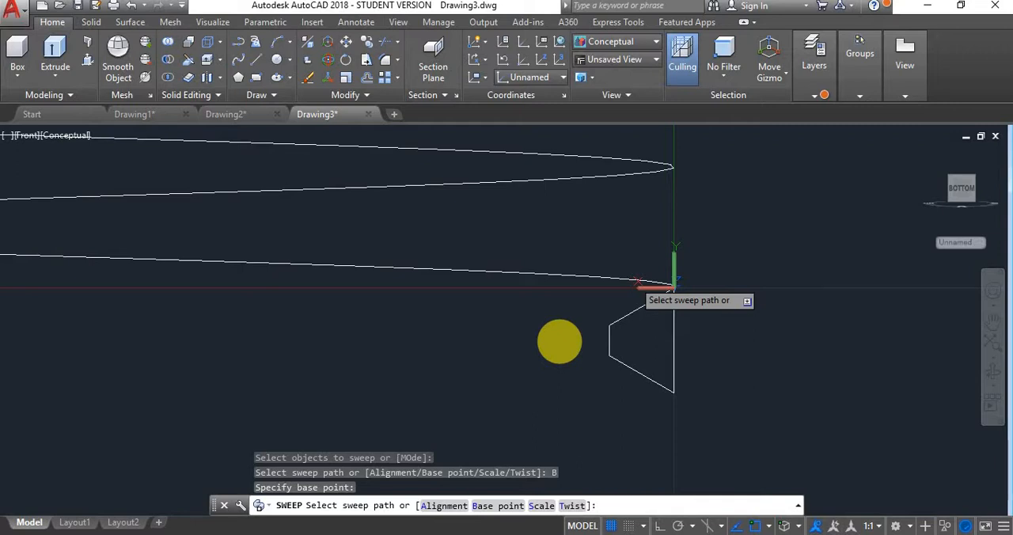
{"action": "left_click", "coordinate": [559, 341]}
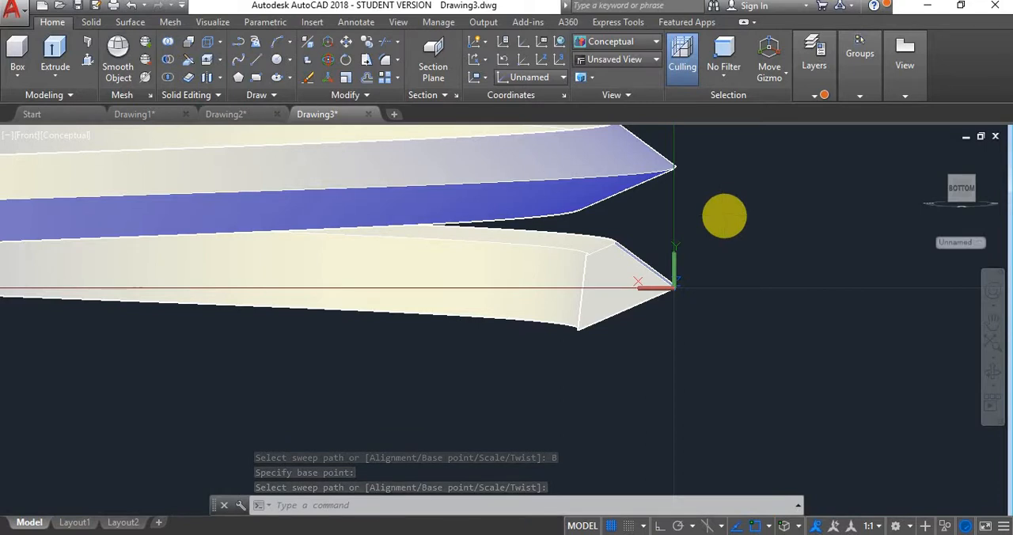
{"action": "key", "text": "ctrl+z"}
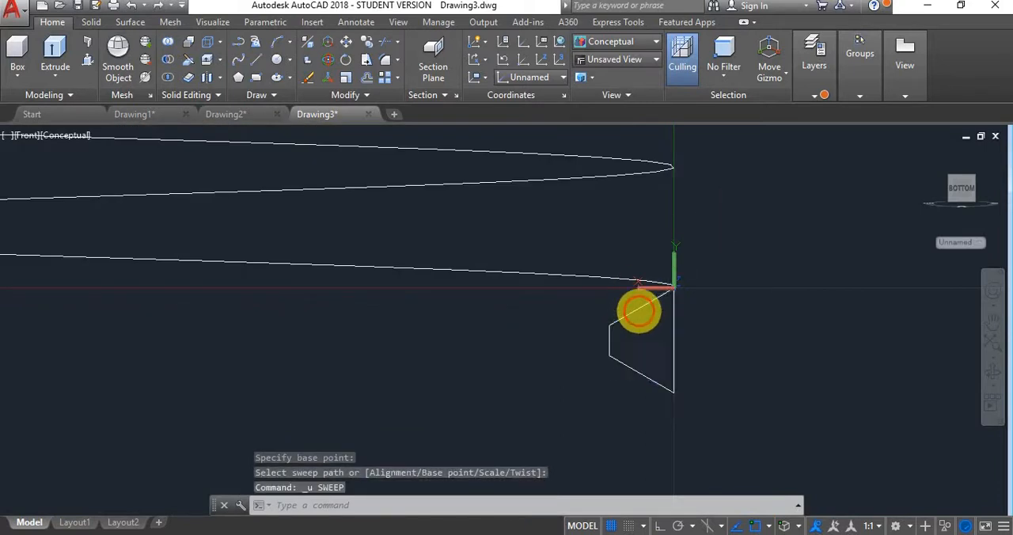
- Sweep the trapezoid along the helix with perpendicular alignment set to No and the base point at the corner touching the helix
{"action": "left_click", "coordinate": [639, 310]}
{"action": "type", "text": "SWEEP"}
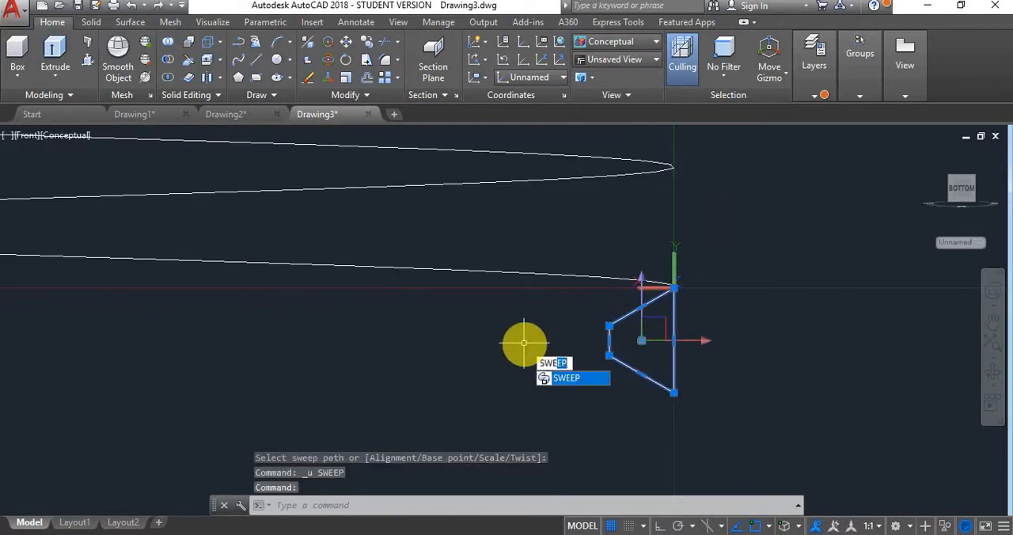
{"action": "key", "text": "Return"}
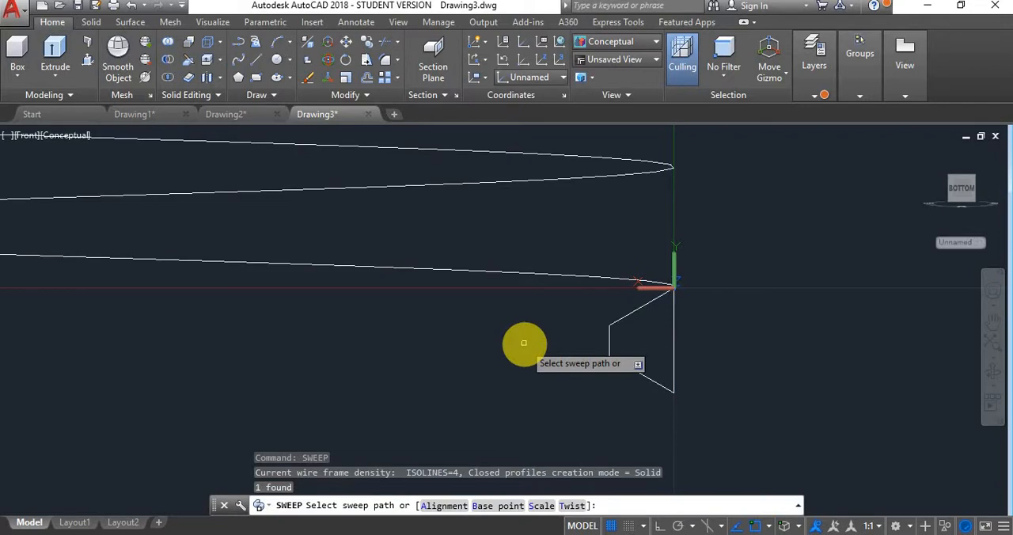
{"action": "left_click", "coordinate": [443, 507]}
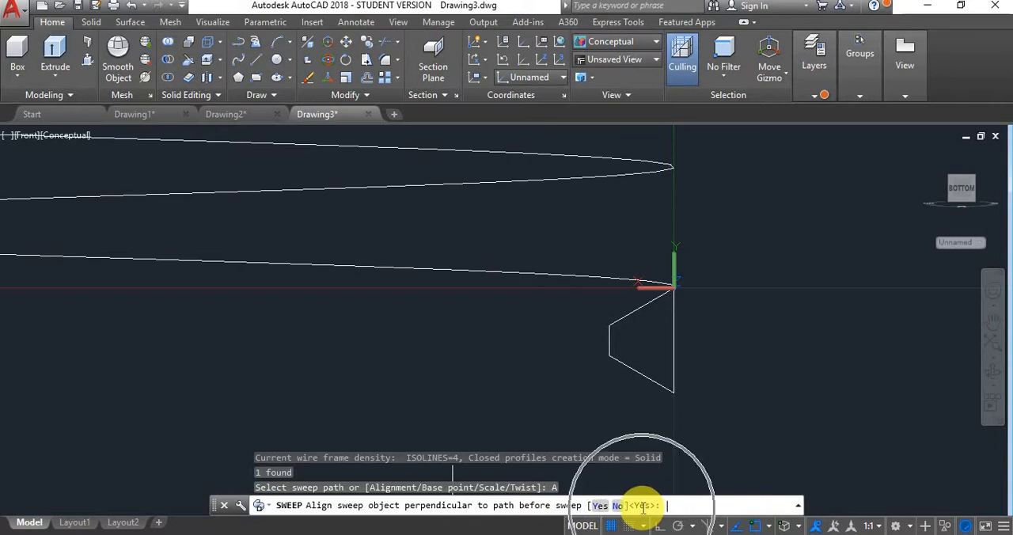
{"action": "left_click", "coordinate": [618, 508]}
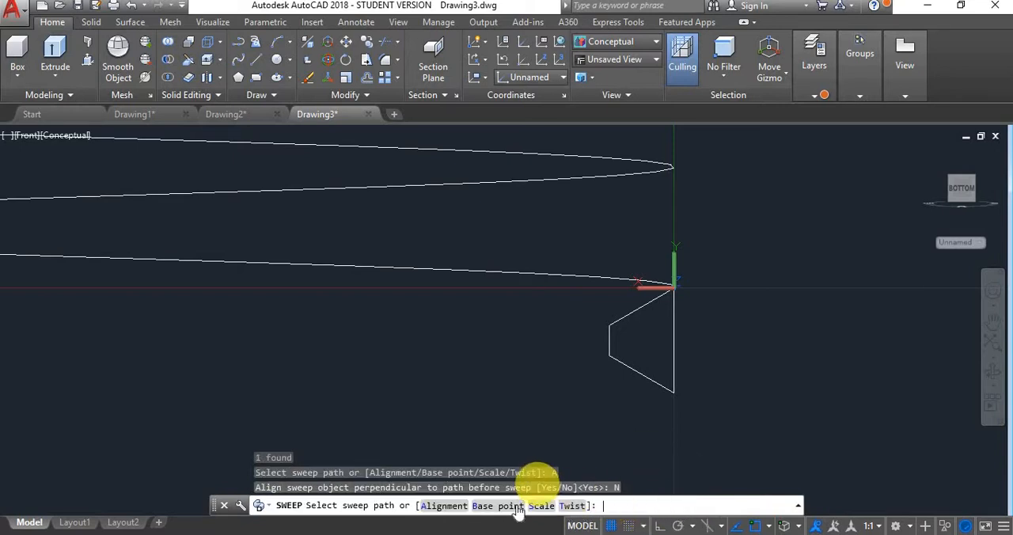
{"action": "type", "text": "B"}
{"action": "key", "text": "Return"}
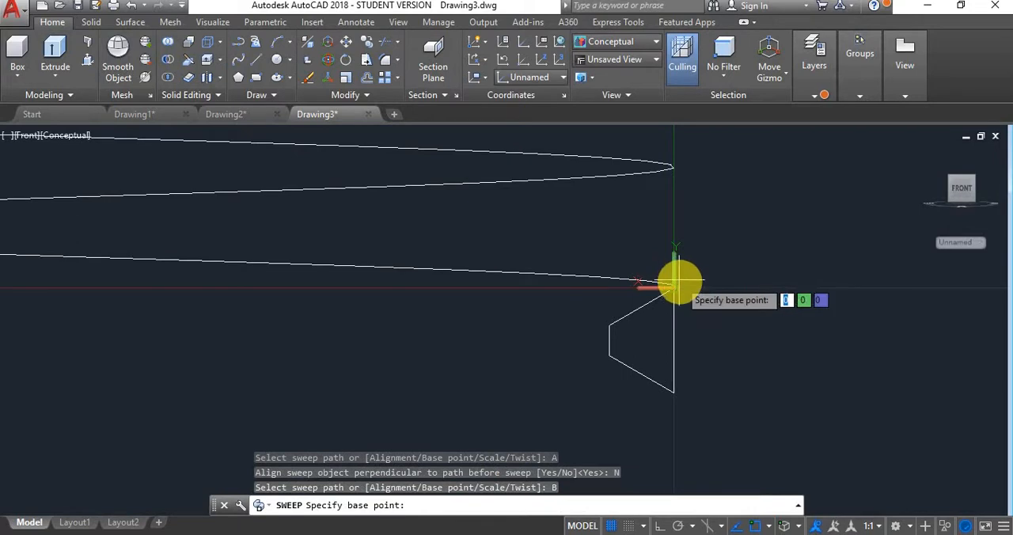
{"action": "left_click", "coordinate": [673, 286]}
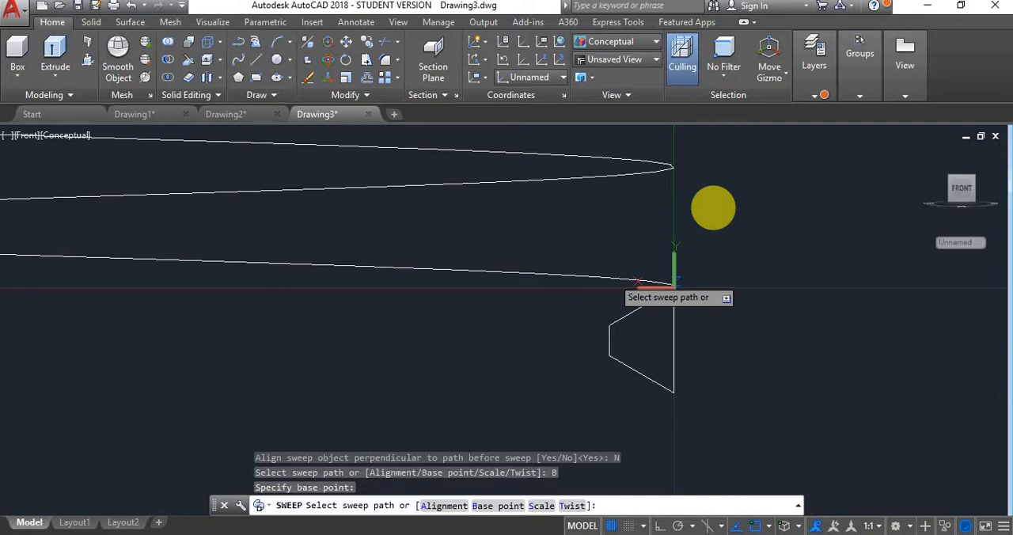
{"action": "left_click", "coordinate": [713, 207]}
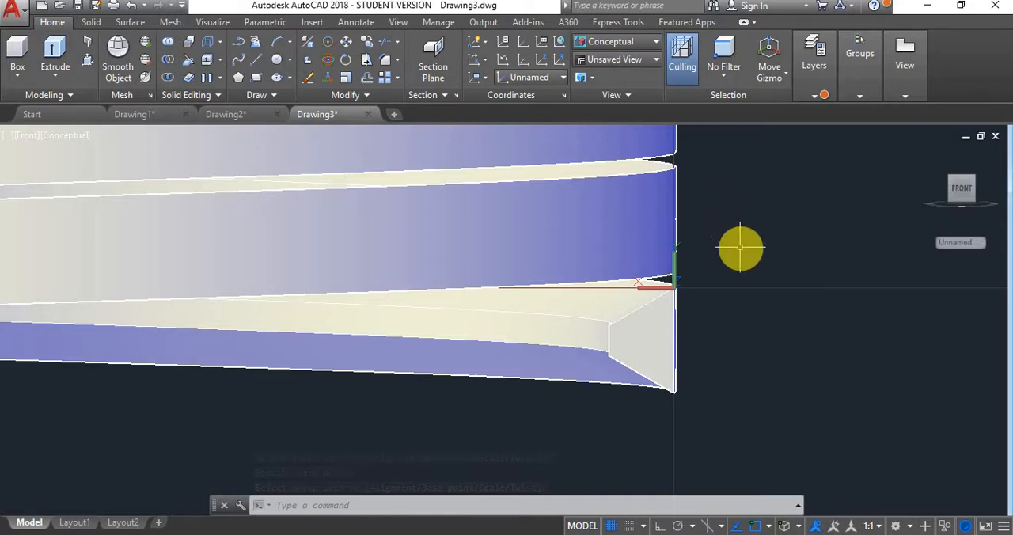
- Move the swept thread solid straight up by 1 unit with Ortho on
{"action": "left_click", "coordinate": [607, 256]}
{"action": "scroll", "coordinate": [740, 224], "scroll_direction": "down", "scroll_amount": 2}
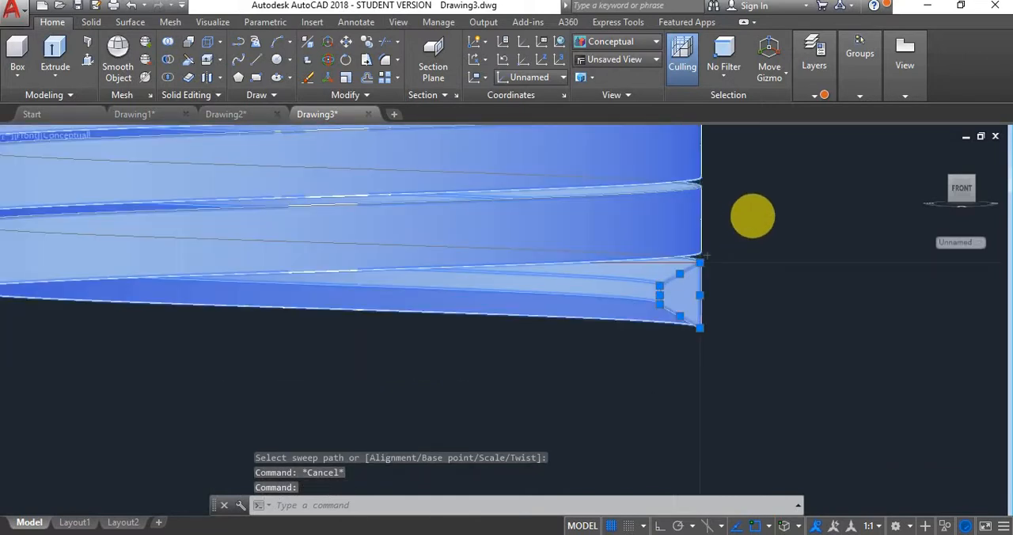
{"action": "scroll", "coordinate": [752, 215], "scroll_direction": "down", "scroll_amount": 2}
{"action": "type", "text": "m"}
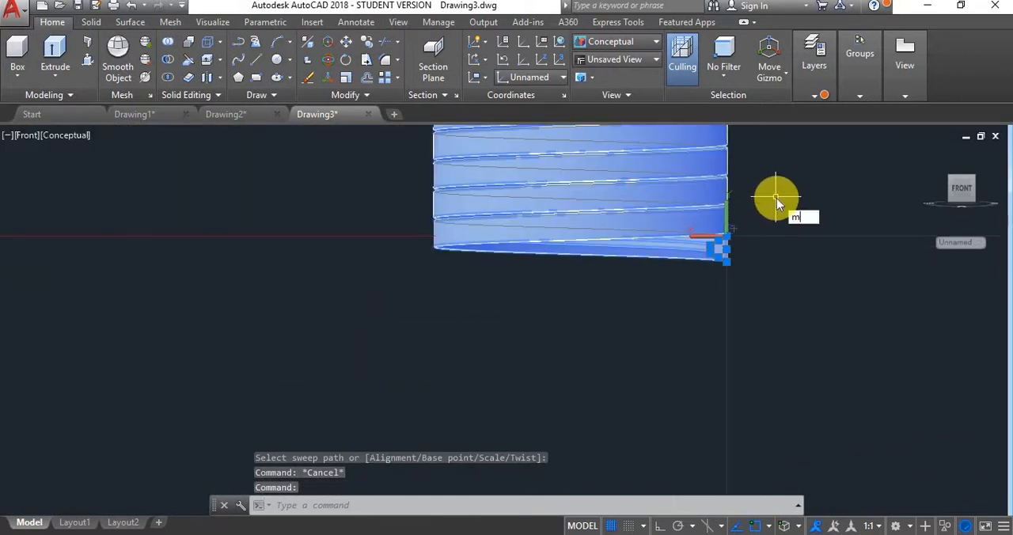
{"action": "key", "text": "Return"}
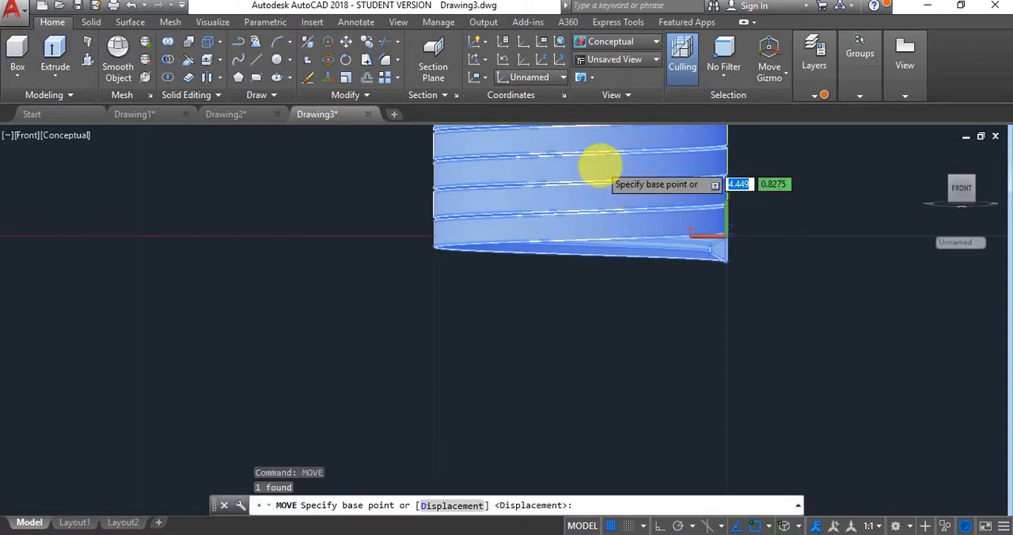
{"action": "left_click", "coordinate": [599, 179]}
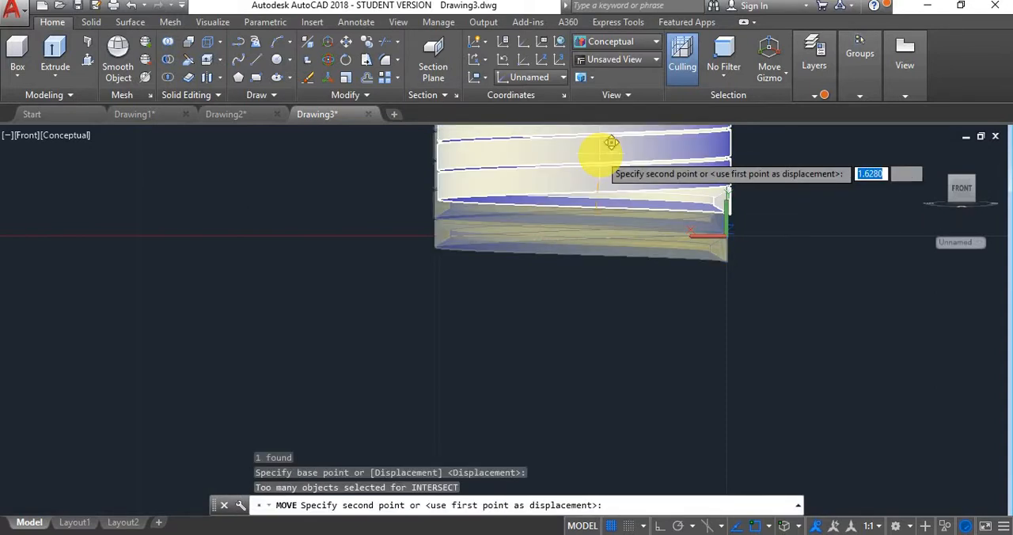
{"action": "left_click", "coordinate": [660, 525]}
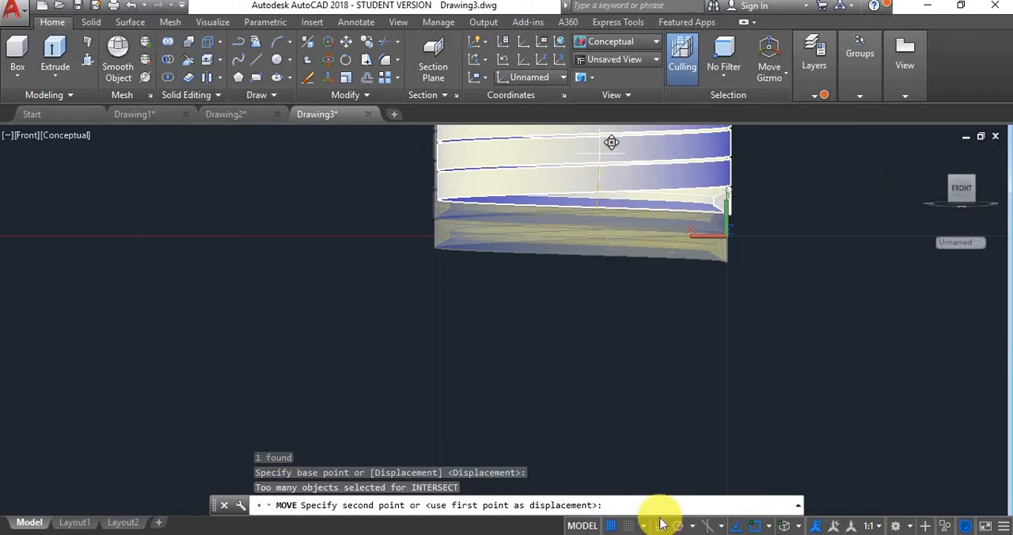
{"action": "left_click", "coordinate": [660, 522]}
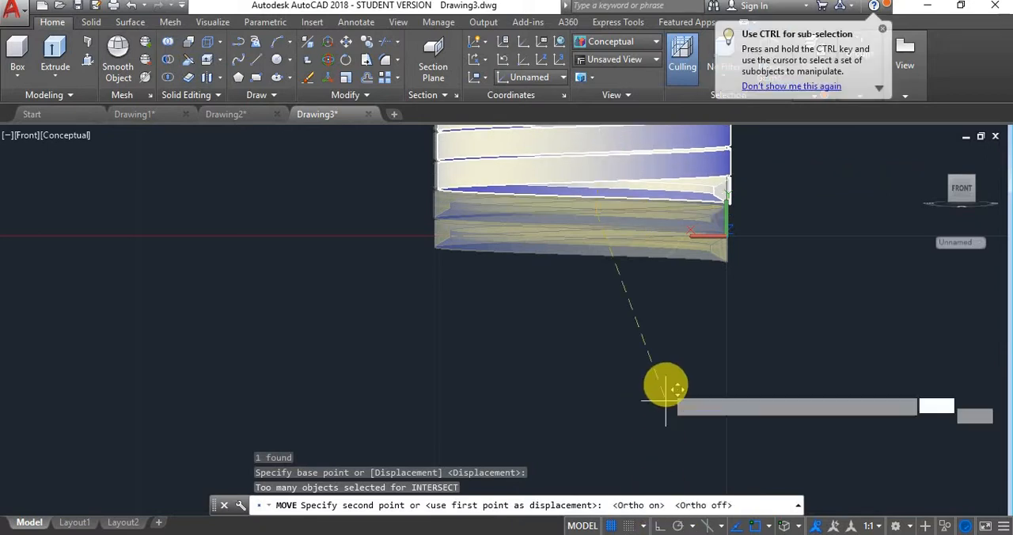
{"action": "left_click", "coordinate": [658, 527]}
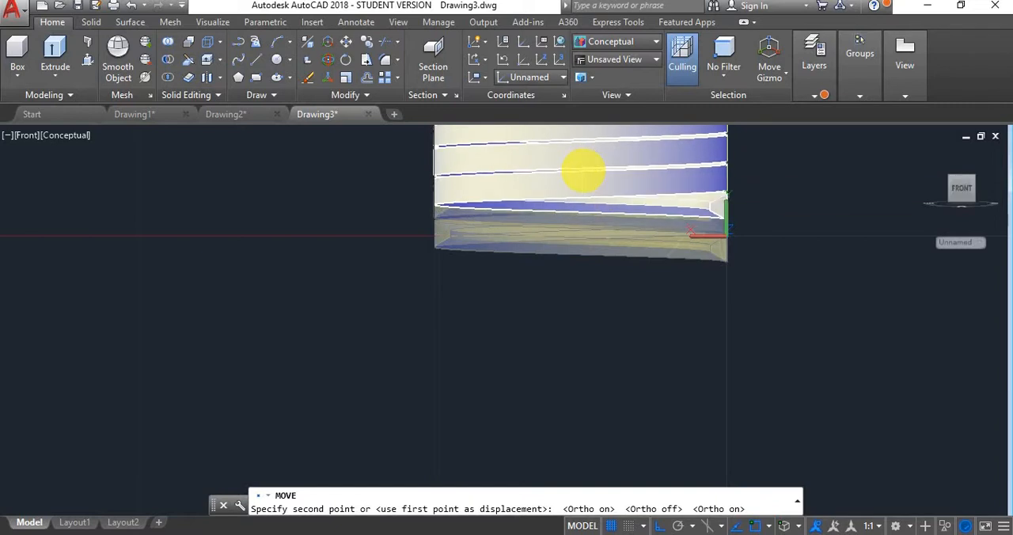
{"action": "type", "text": "1"}
{"action": "key", "text": "Return"}
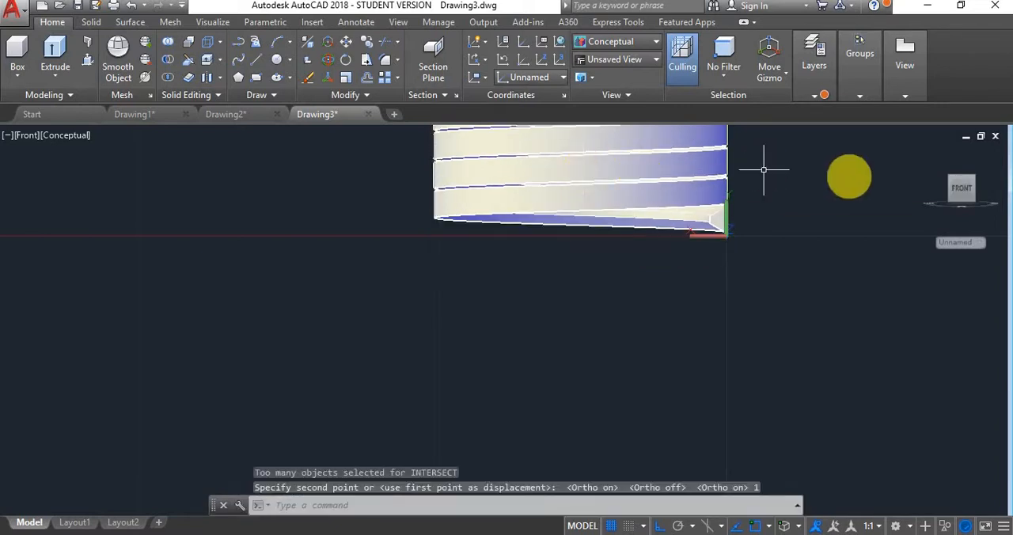
- Turn on the Bolt layer to show the bolt cylinder together with the thread
{"action": "scroll", "coordinate": [798, 201], "scroll_direction": "down", "scroll_amount": 4}
{"action": "scroll", "coordinate": [797, 202], "scroll_direction": "up", "scroll_amount": 2}
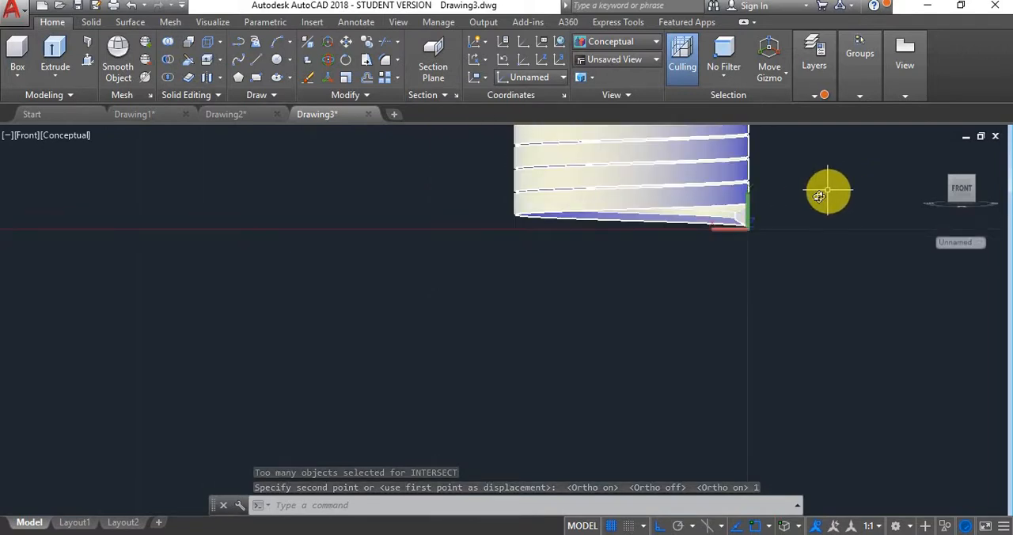
{"action": "middle_click_drag", "start_coordinate": [825, 192], "coordinate": [747, 242], "text": "shift"}
{"action": "scroll", "coordinate": [747, 240], "scroll_direction": "down", "scroll_amount": 4}
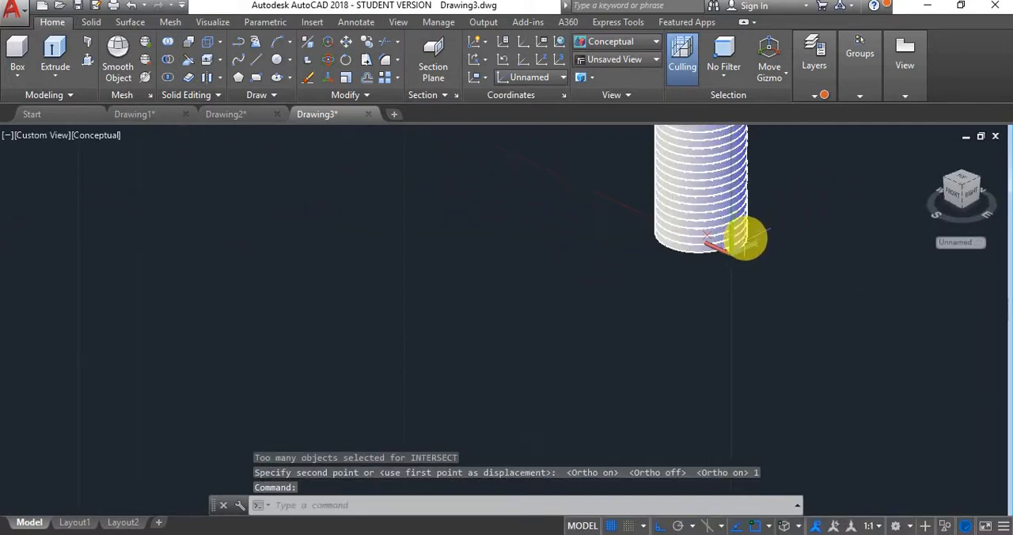
{"action": "mouse_move", "coordinate": [818, 84]}
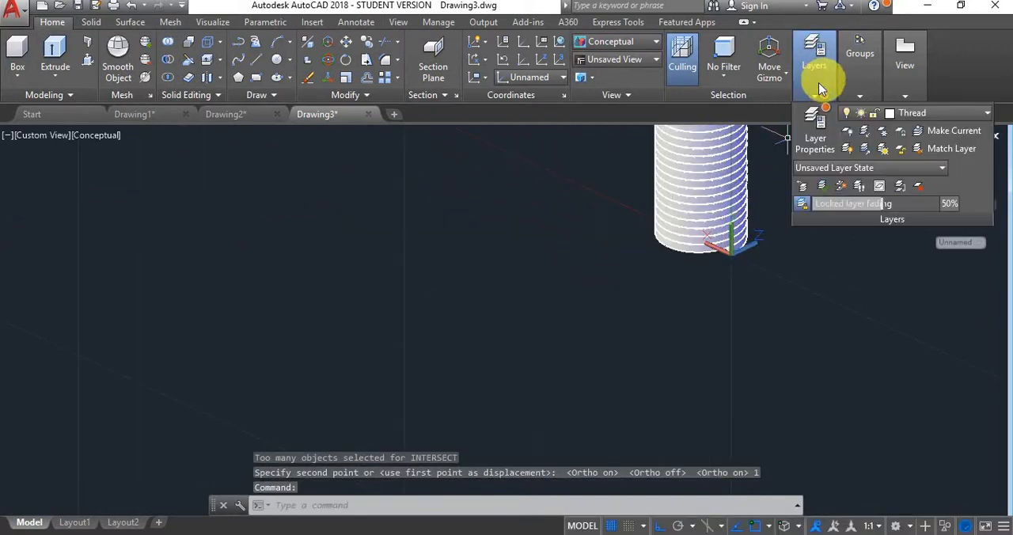
{"action": "left_click", "coordinate": [974, 114]}
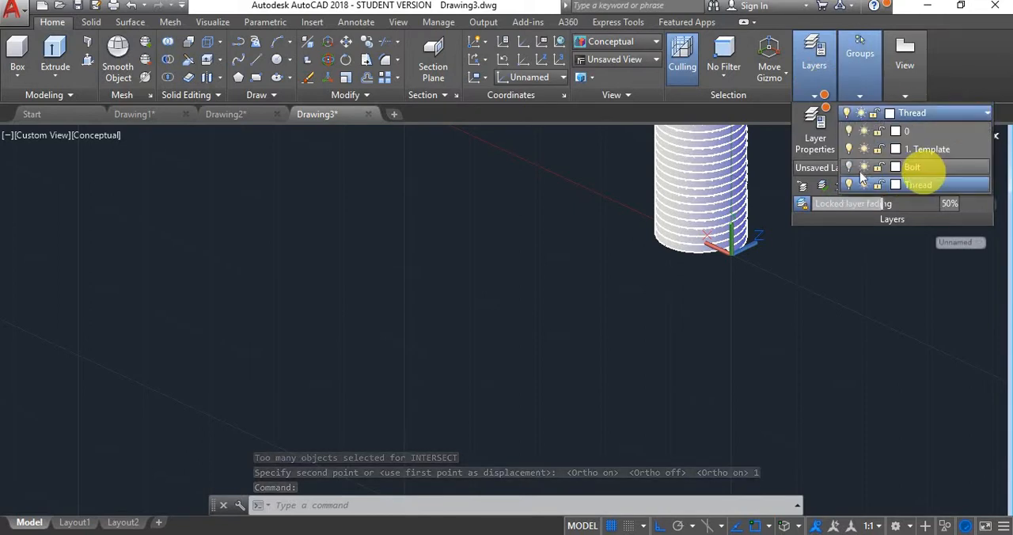
{"action": "left_click", "coordinate": [849, 166]}
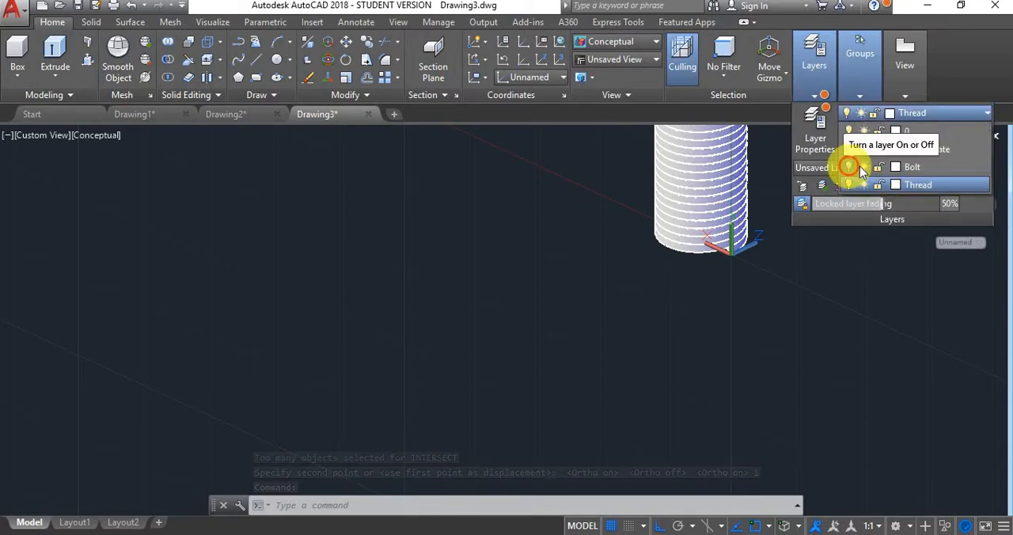
- Reset the coordinate system to World and bring the whole threaded cylinder into view
{"action": "left_click", "coordinate": [719, 294]}
{"action": "scroll", "coordinate": [718, 294], "scroll_direction": "down", "scroll_amount": 4}
{"action": "scroll", "coordinate": [751, 235], "scroll_direction": "up", "scroll_amount": 3}
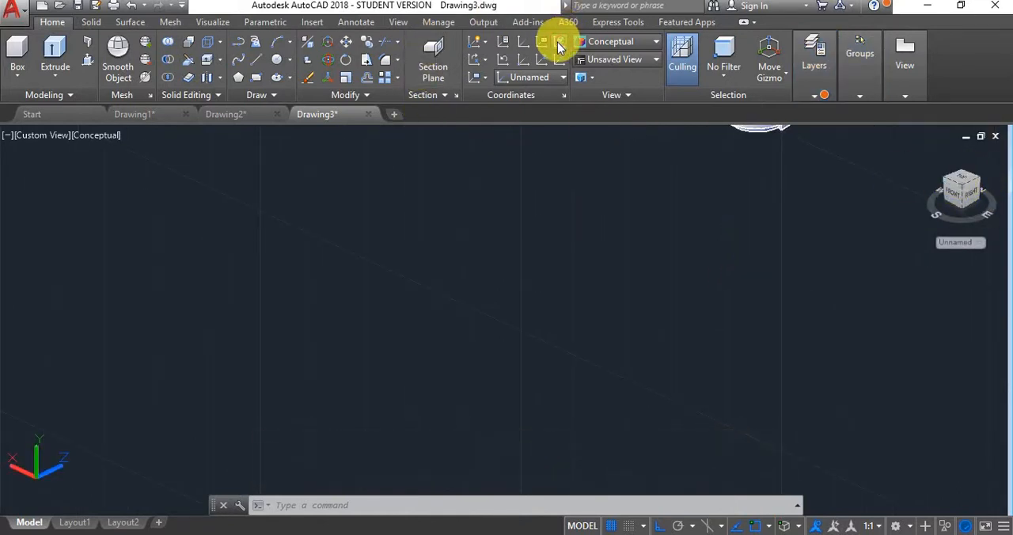
{"action": "left_click", "coordinate": [558, 42]}
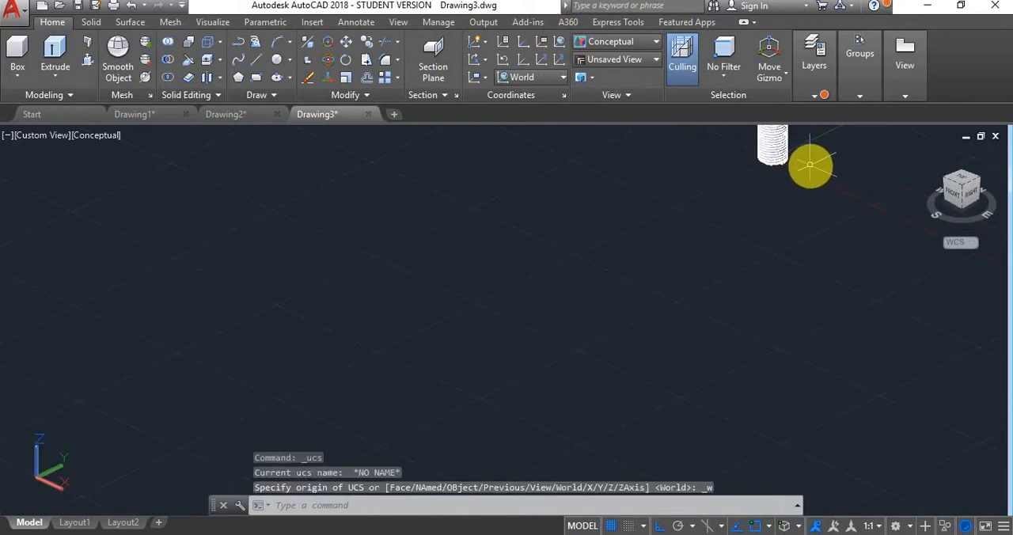
{"action": "middle_click_drag", "start_coordinate": [810, 164], "coordinate": [686, 253]}
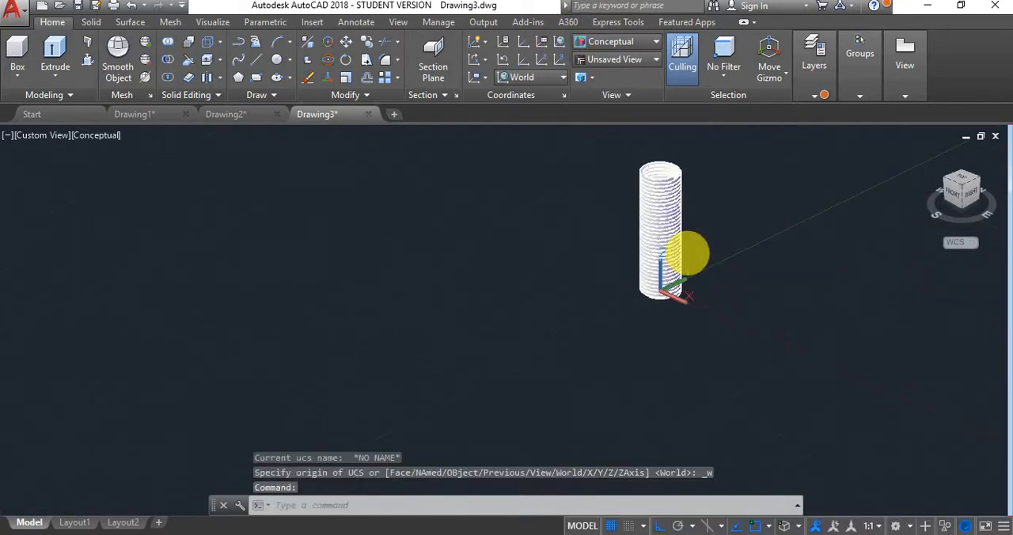
{"action": "scroll", "coordinate": [687, 229], "scroll_direction": "up", "scroll_amount": 4}
{"action": "middle_click_drag", "start_coordinate": [707, 182], "coordinate": [658, 218]}
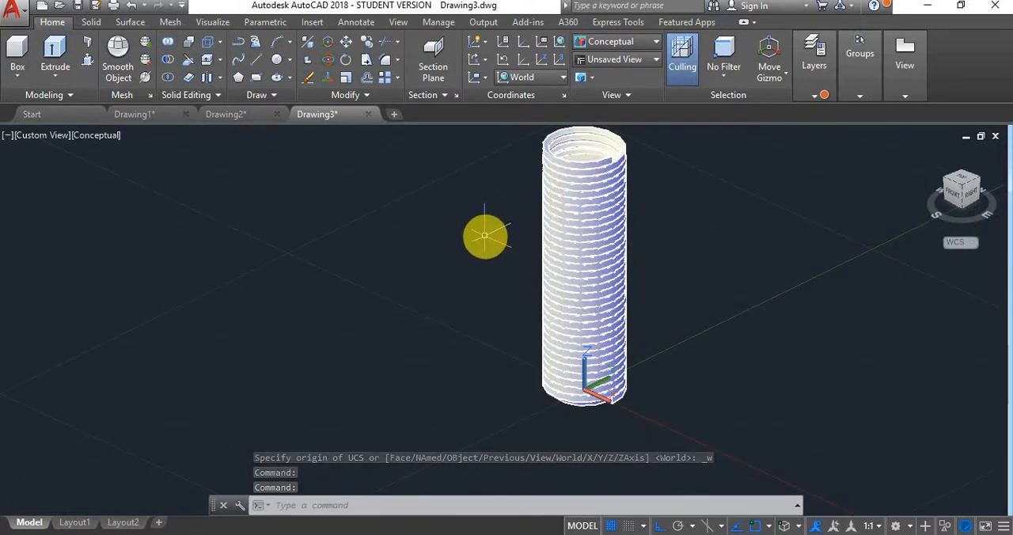
{"action": "key", "text": "Escape"}
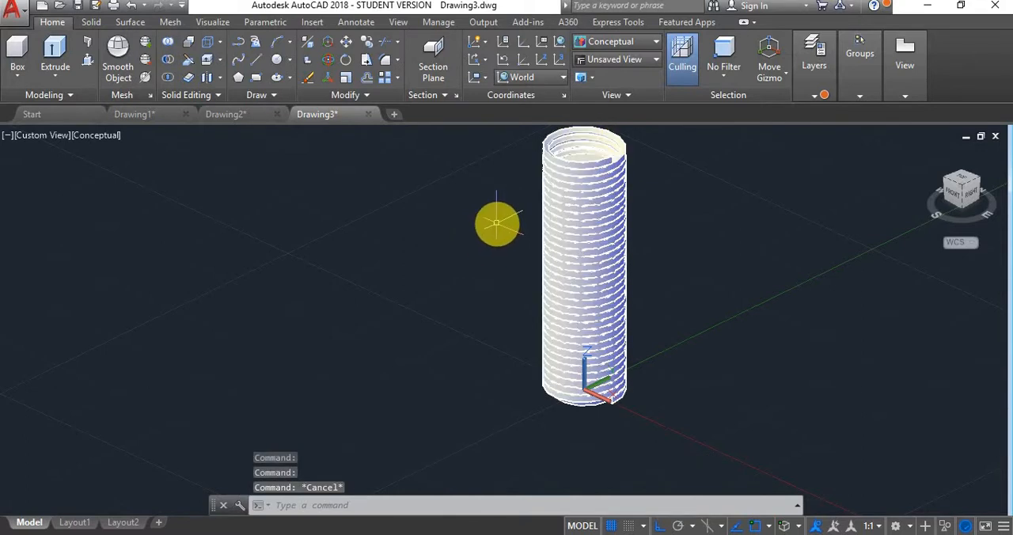
{"action": "type", "text": "subtra"}
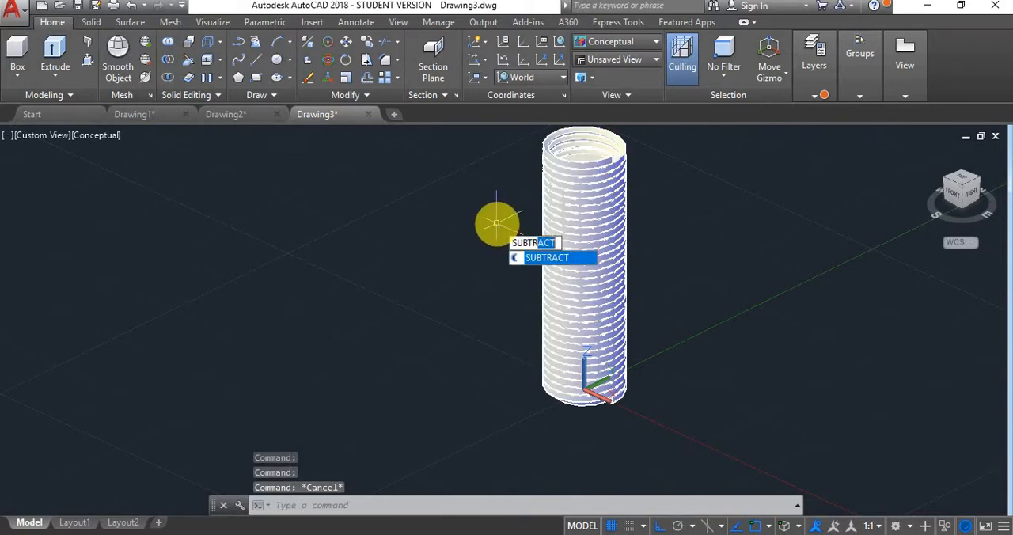
{"action": "key", "text": "Return"}
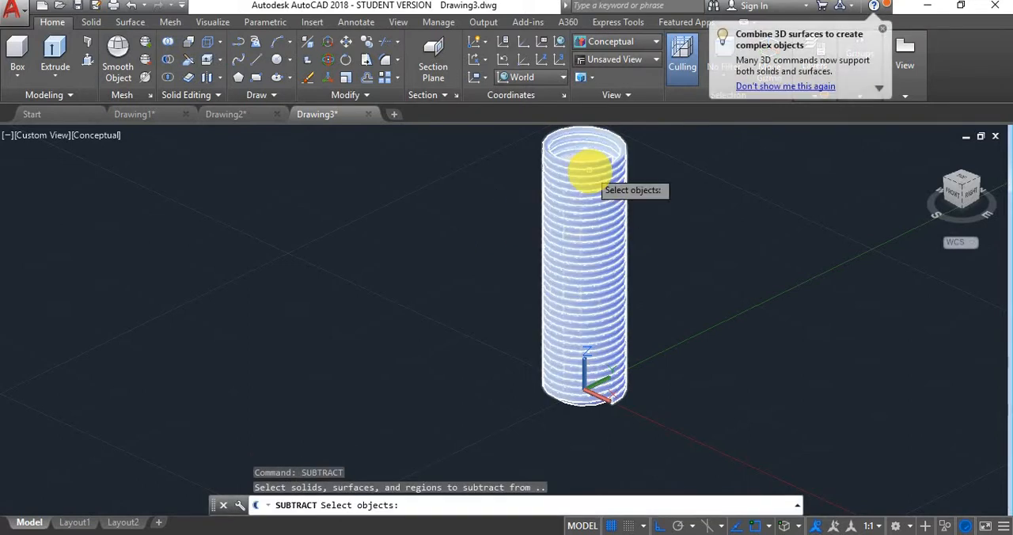
{"action": "left_click", "coordinate": [586, 168]}
{"action": "key", "text": "Return"}
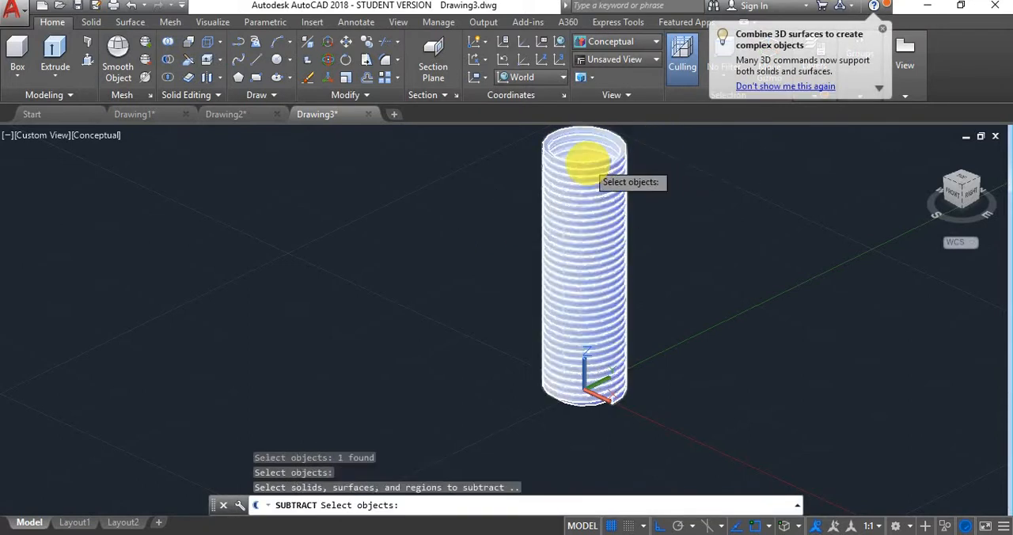
{"action": "scroll", "coordinate": [584, 158], "scroll_direction": "up", "scroll_amount": 3}
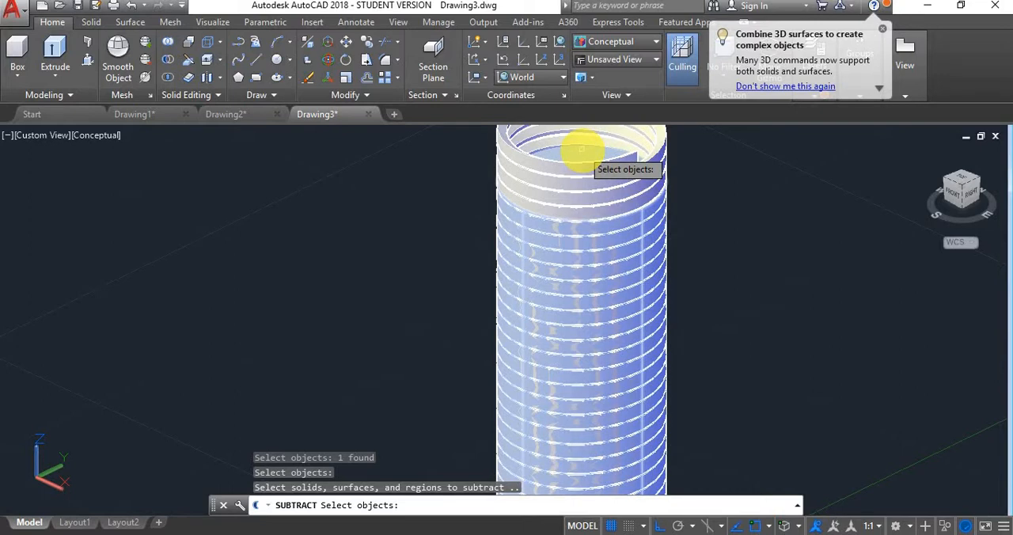
{"action": "key", "text": "Escape"}
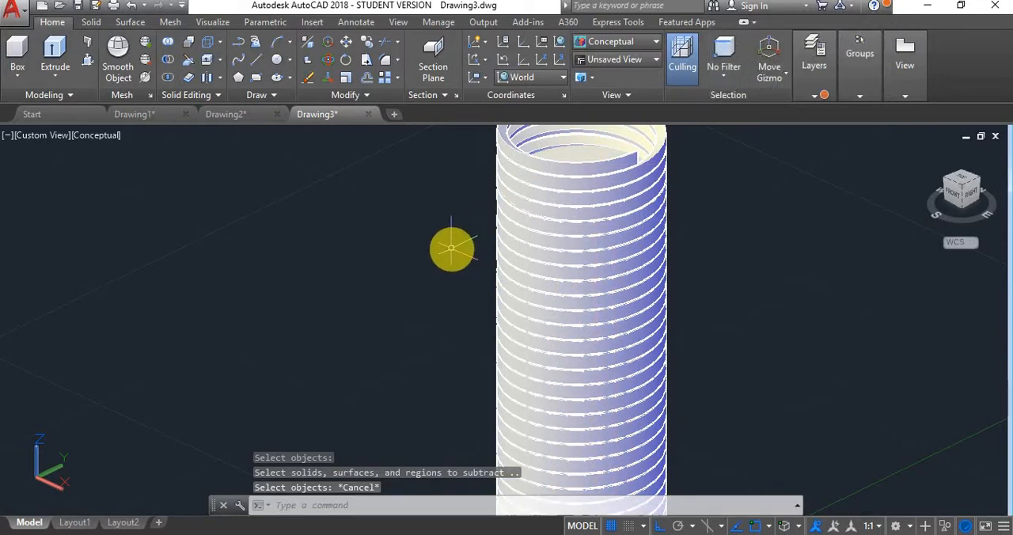
- Subtract the swept thread solid from the bolt cylinder
{"action": "type", "text": "s"}
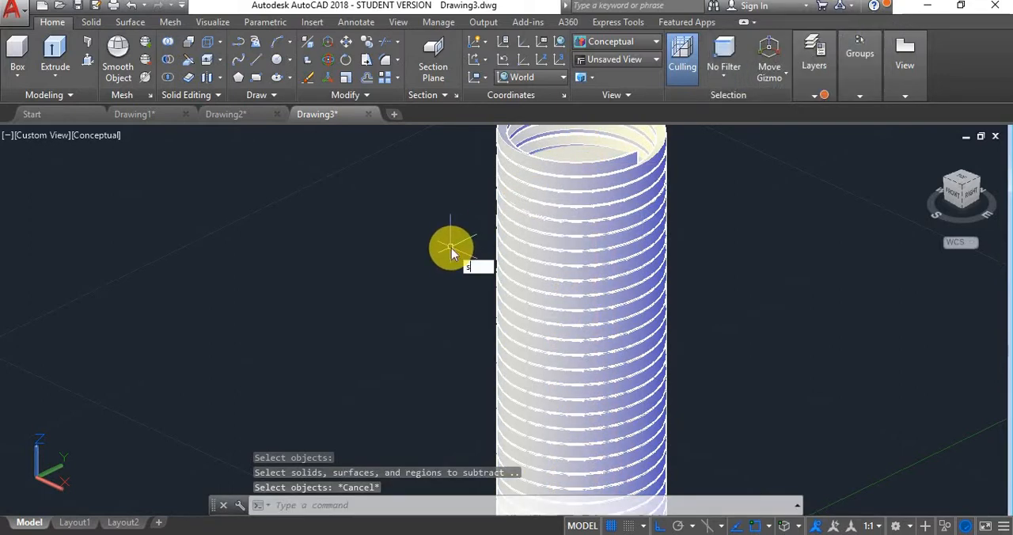
{"action": "type", "text": "ubt"}
{"action": "key", "text": "Return"}
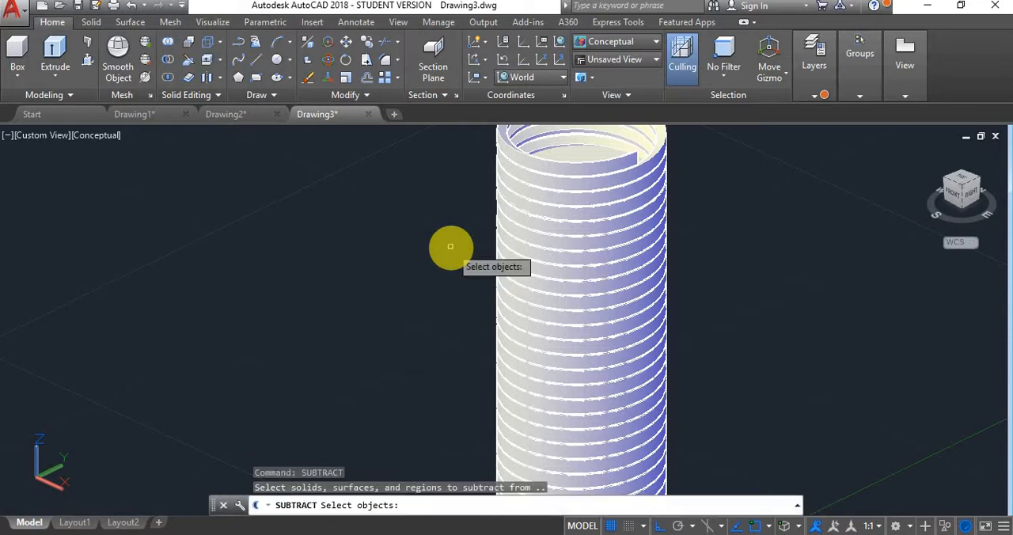
{"action": "left_click", "coordinate": [594, 158]}
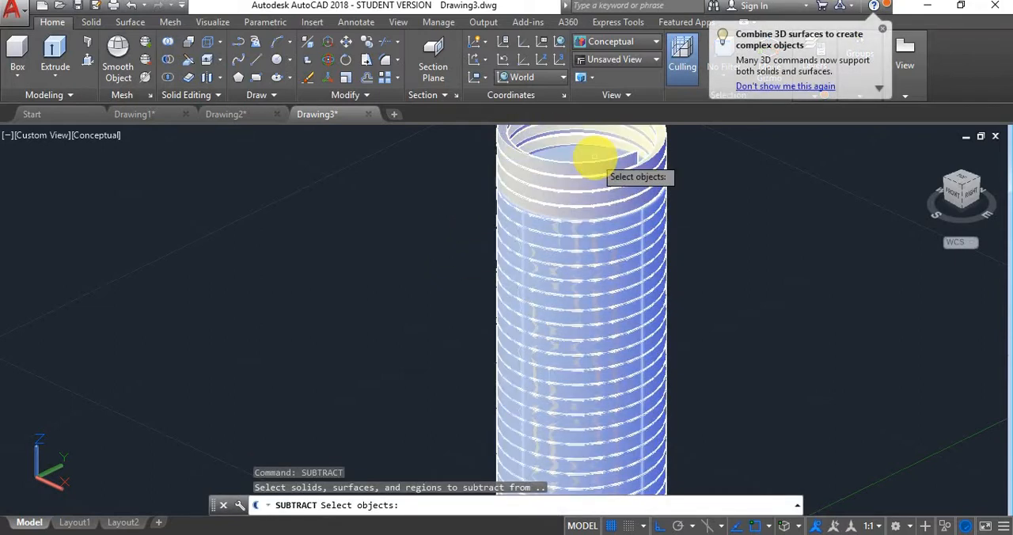
{"action": "left_click", "coordinate": [593, 158]}
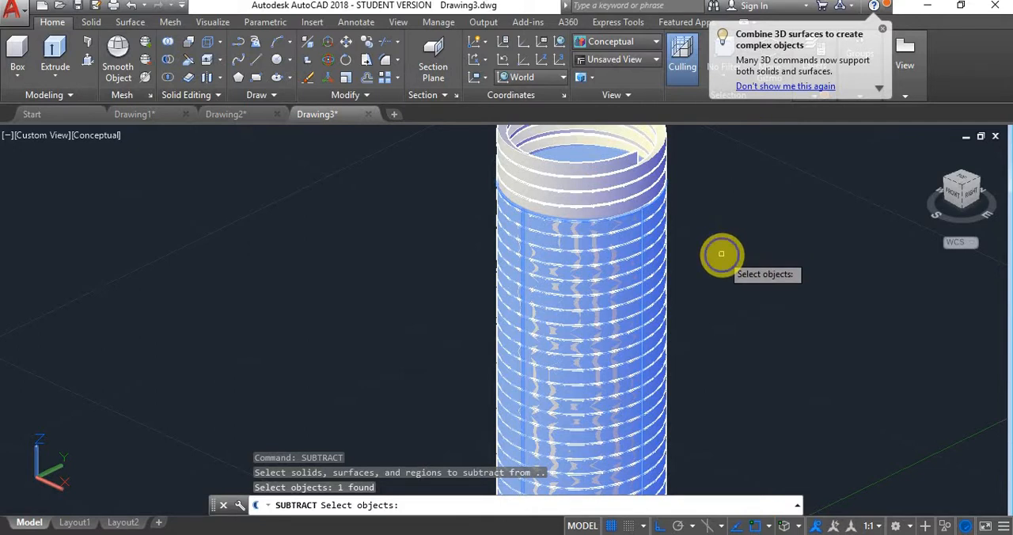
{"action": "key", "text": "Return"}
{"action": "left_click", "coordinate": [599, 166]}
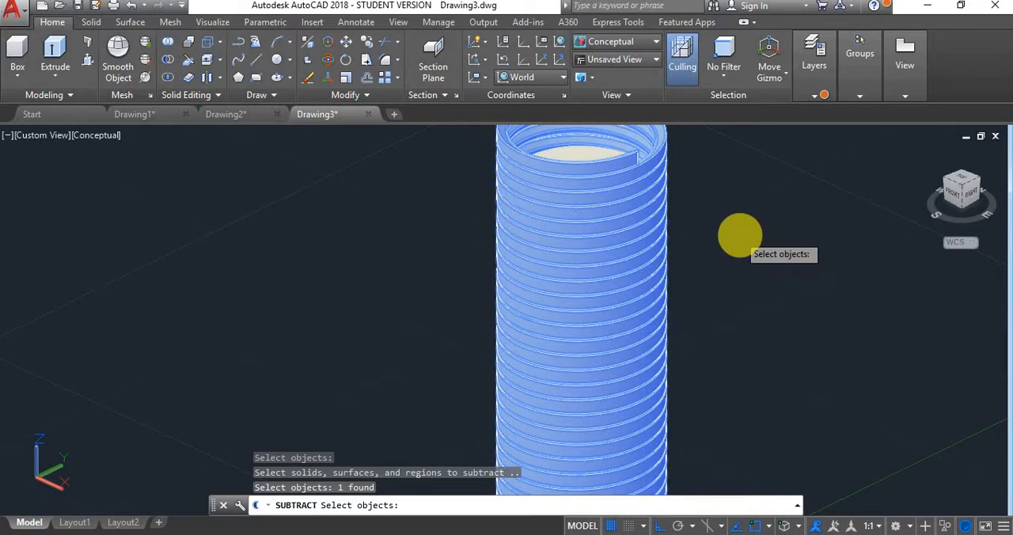
{"action": "key", "text": "Return"}
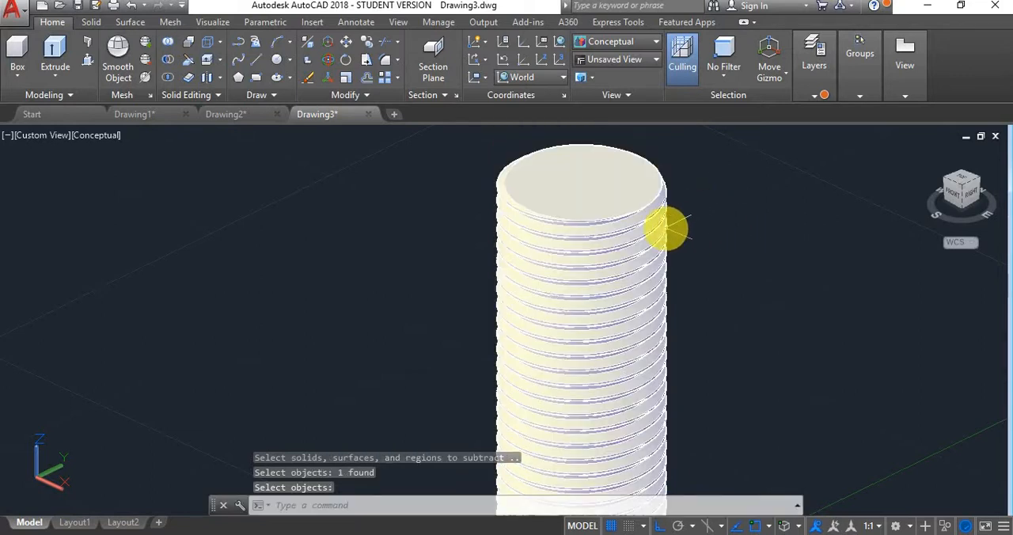
- Examine the thread cut into the bolt from different angles and distances
{"action": "scroll", "coordinate": [665, 229], "scroll_direction": "down", "scroll_amount": 2}
{"action": "scroll", "coordinate": [666, 229], "scroll_direction": "down", "scroll_amount": 4}
{"action": "scroll", "coordinate": [663, 336], "scroll_direction": "up", "scroll_amount": 5}
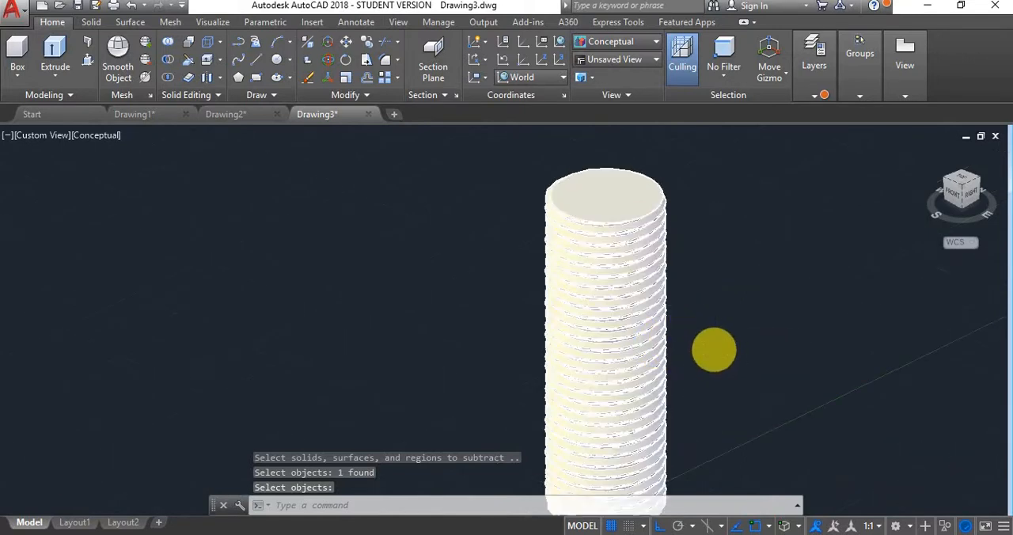
{"action": "scroll", "coordinate": [714, 351], "scroll_direction": "down", "scroll_amount": 2}
{"action": "middle_click_drag", "start_coordinate": [713, 350], "coordinate": [811, 392], "text": "shift"}
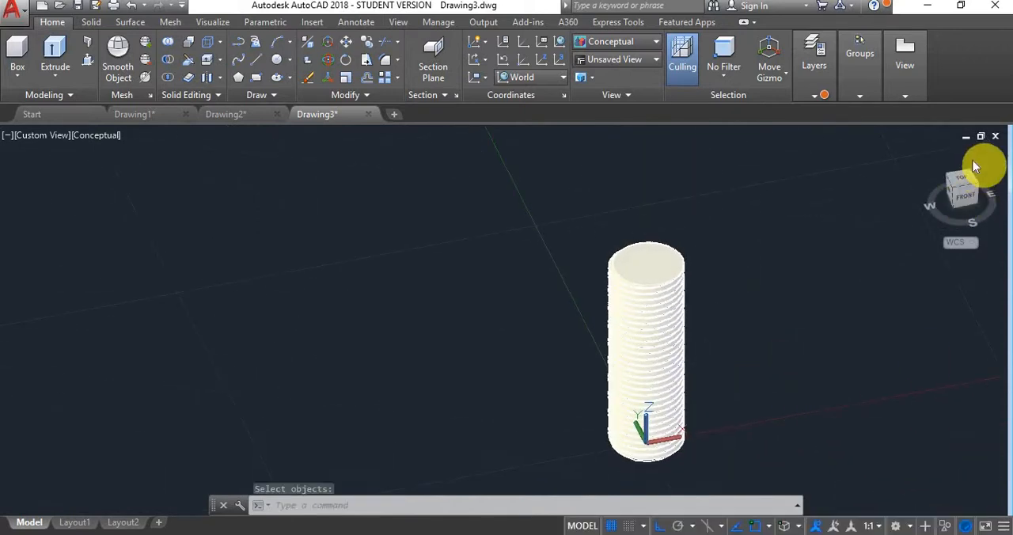
{"action": "scroll", "coordinate": [681, 301], "scroll_direction": "down", "scroll_amount": 4}
{"action": "scroll", "coordinate": [740, 305], "scroll_direction": "up", "scroll_amount": 2}
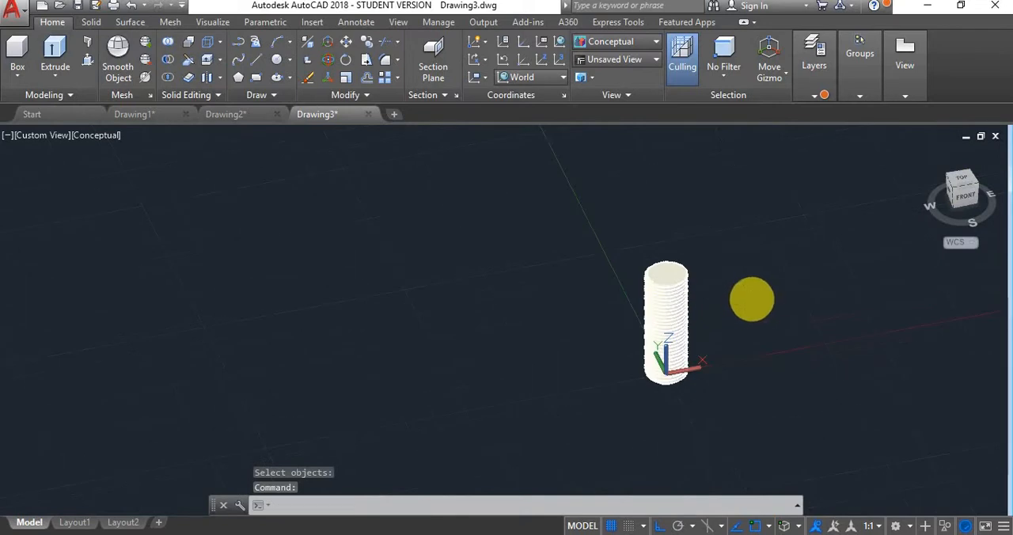
{"action": "middle_click_drag", "start_coordinate": [750, 296], "coordinate": [463, 318]}
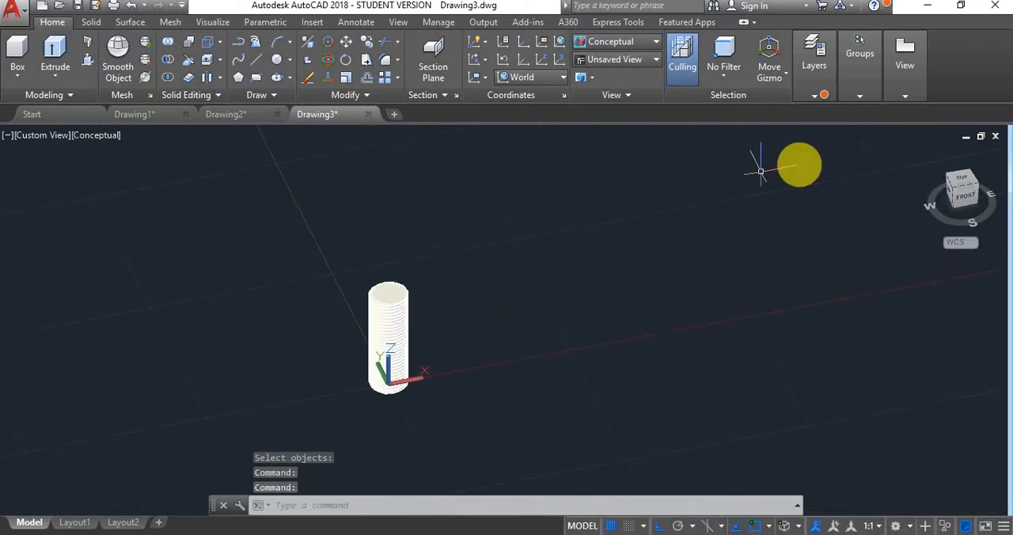
- Draw a freehand rectangle beside the bolt in the Top view, in the positive X and Y direction from the origin
{"action": "left_click", "coordinate": [945, 181]}
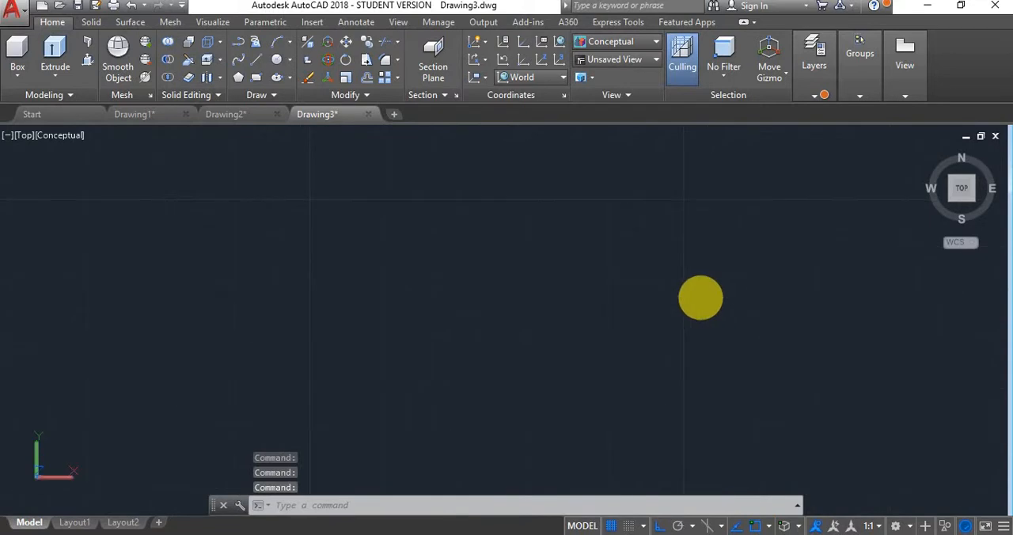
{"action": "middle_click", "coordinate": [700, 298]}
{"action": "middle_click", "coordinate": [701, 298]}
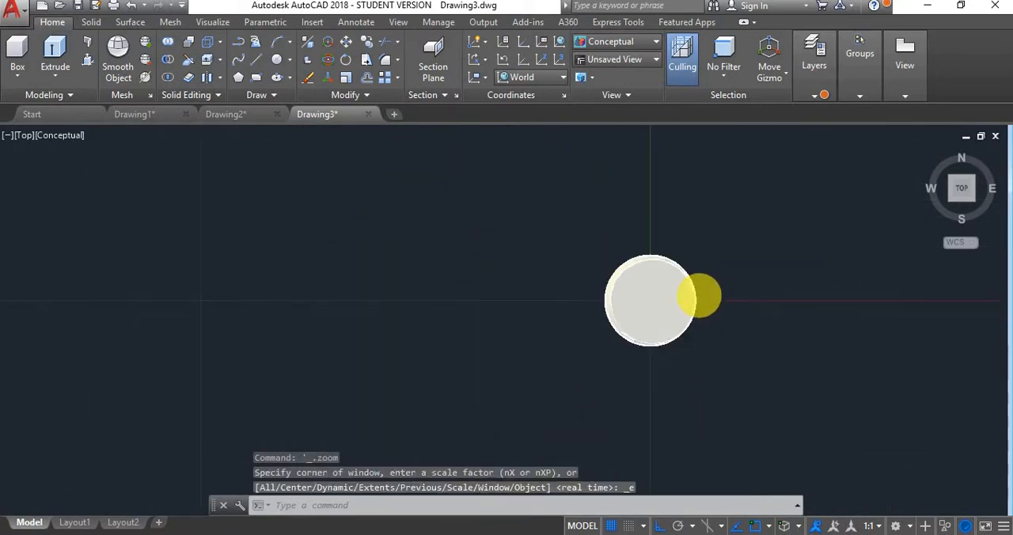
{"action": "middle_click_drag", "start_coordinate": [774, 269], "coordinate": [415, 331]}
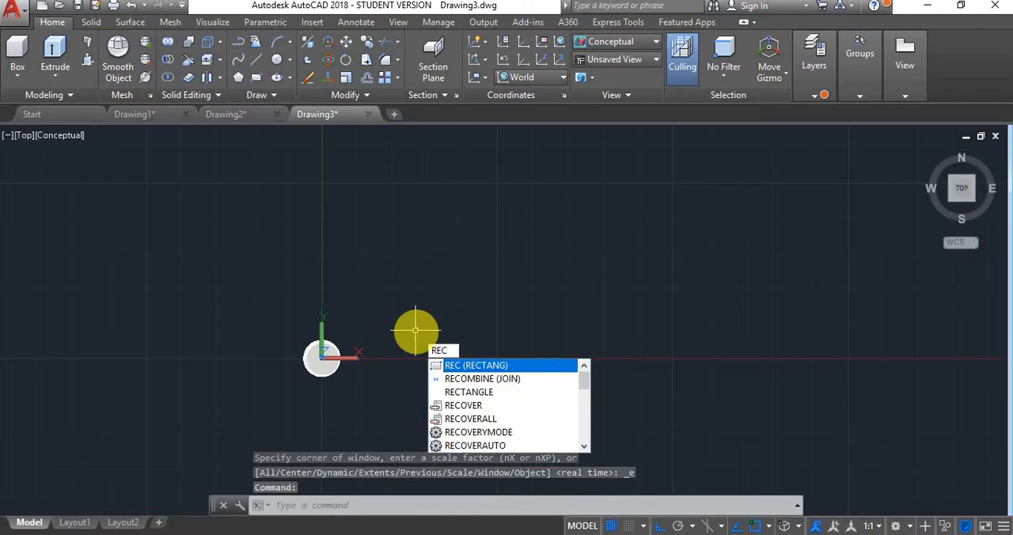
{"action": "key", "text": "Return"}
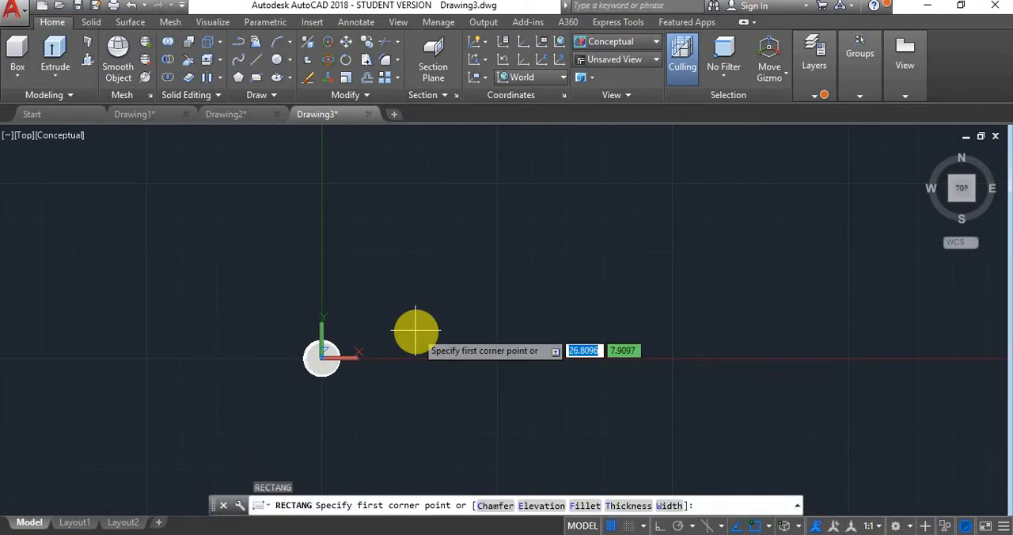
{"action": "left_click", "coordinate": [442, 235]}
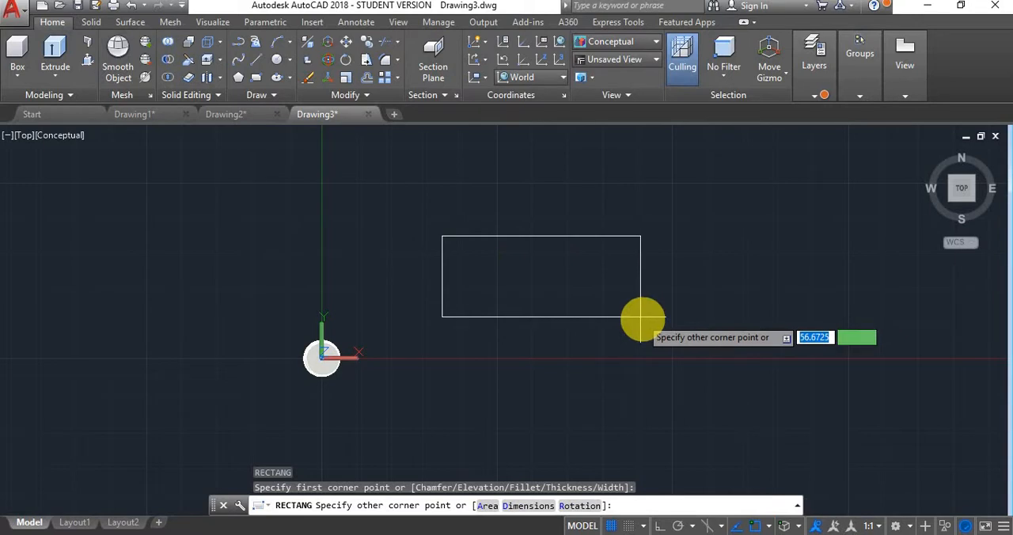
{"action": "left_click", "coordinate": [661, 343]}
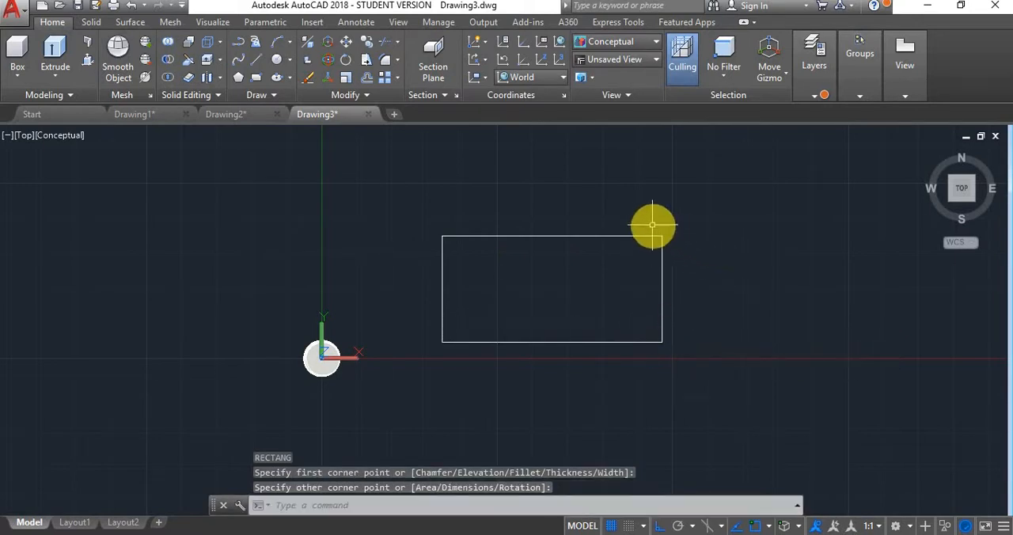
{"action": "key", "text": "Escape"}
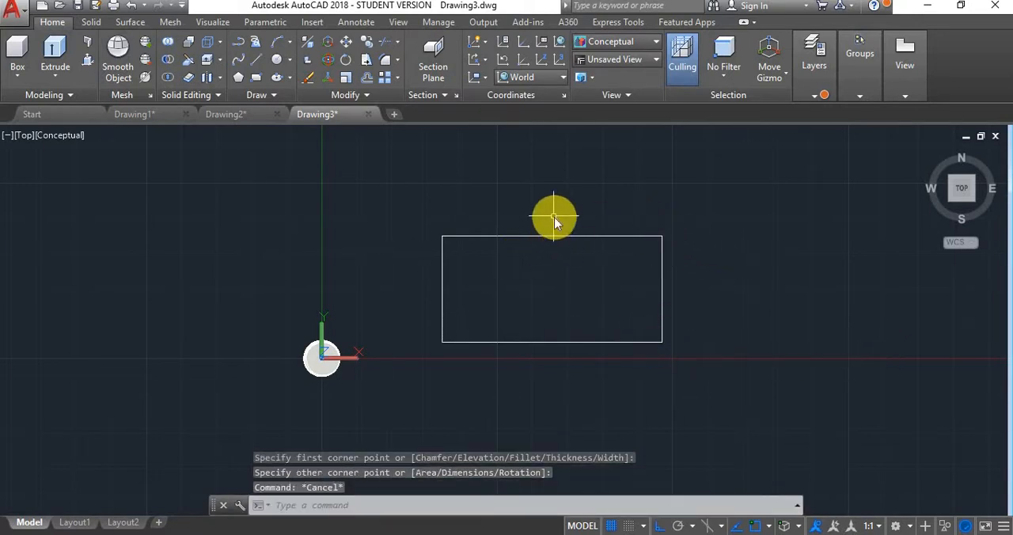
- Draw a circle of radius 5 centred in the rectangle, using tracking from the midpoints of two sides
{"action": "key", "text": "Return"}
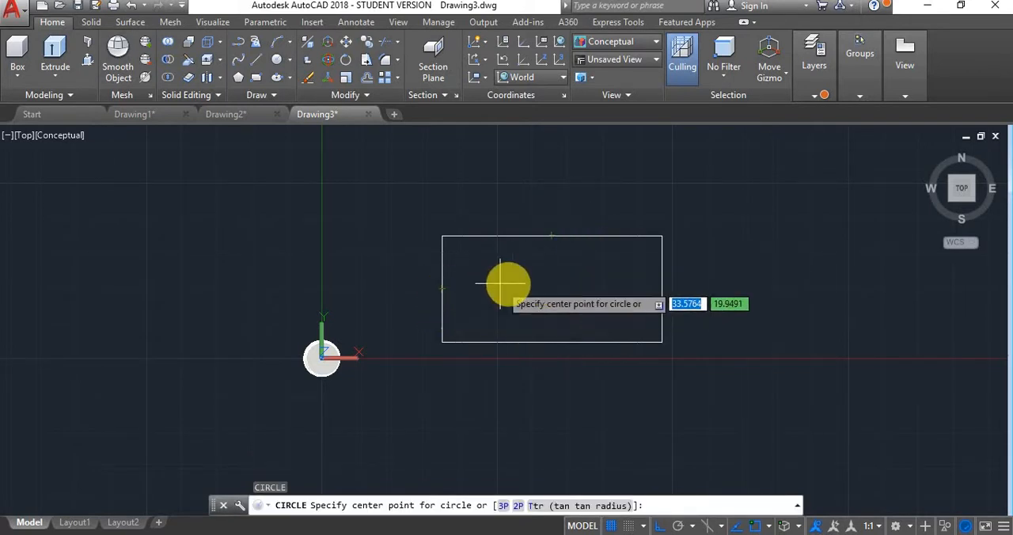
{"action": "left_click", "coordinate": [551, 288]}
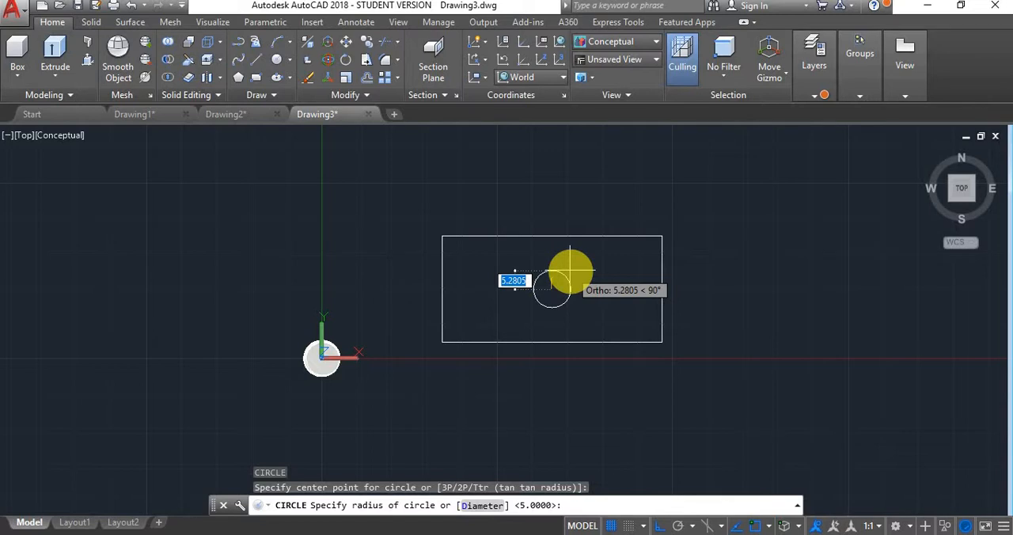
{"action": "type", "text": "5"}
{"action": "key", "text": "Return"}
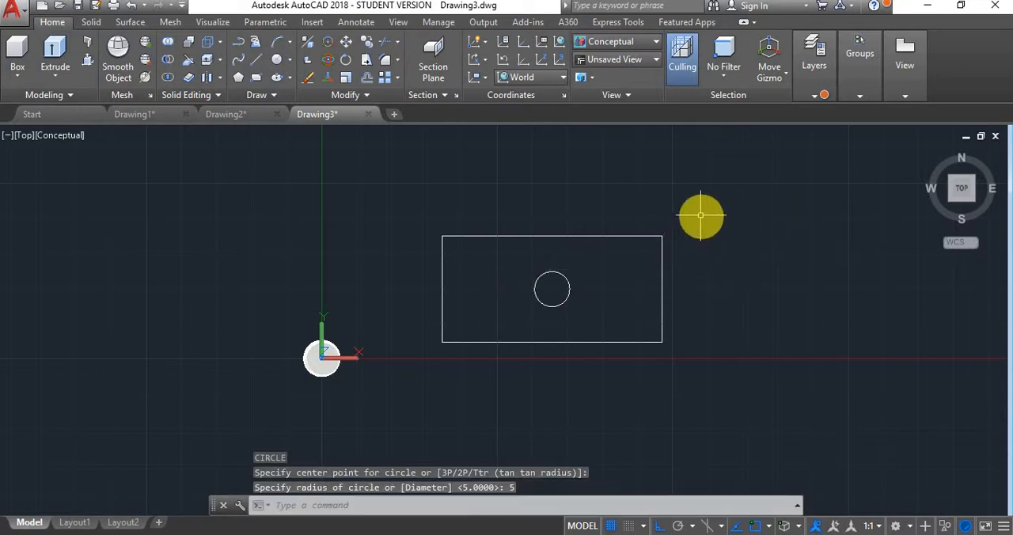
- Use Presspull to extrude the area between the rectangle and the circle to a height of 20
{"action": "type", "text": "PRE"}
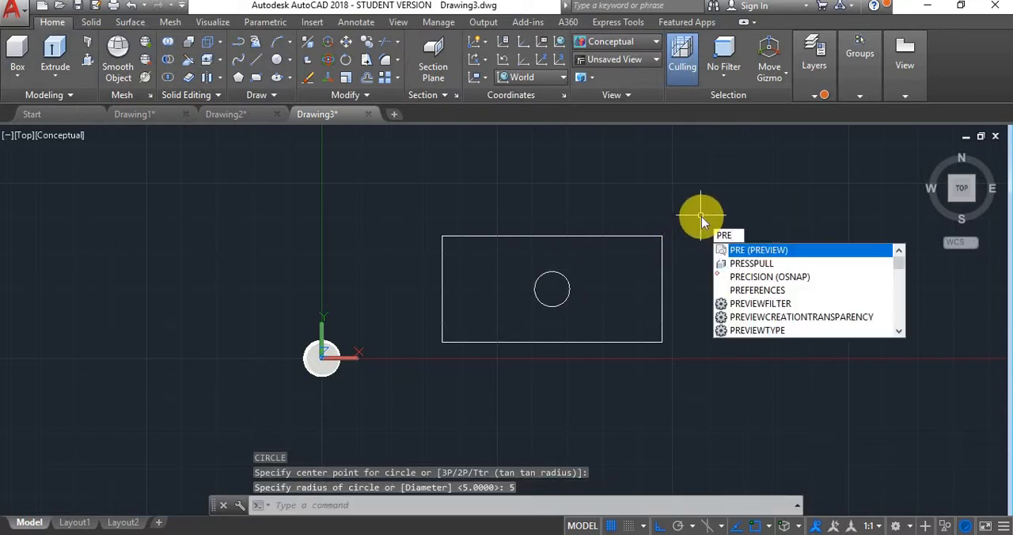
{"action": "key", "text": "Down"}
{"action": "key", "text": "Return"}
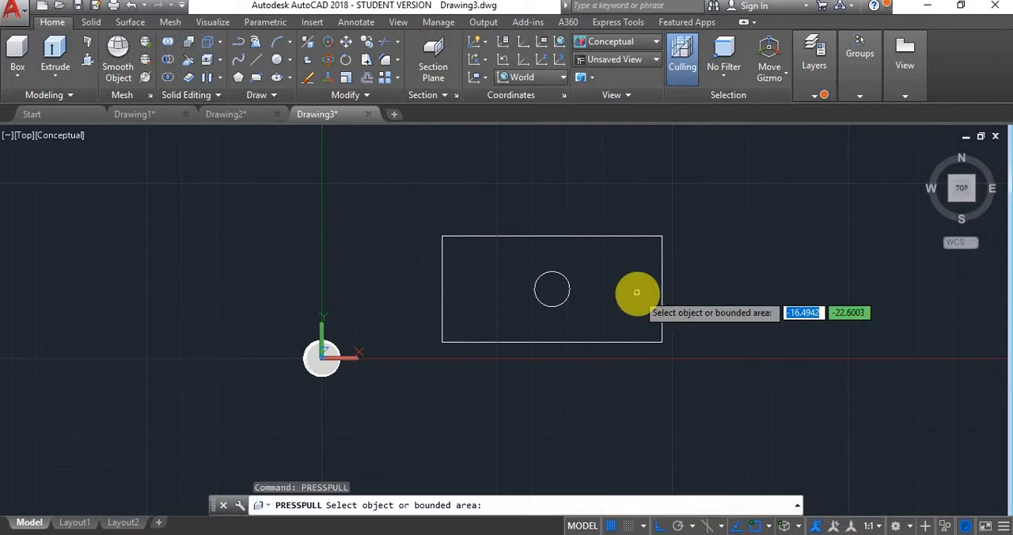
{"action": "left_click", "coordinate": [636, 290]}
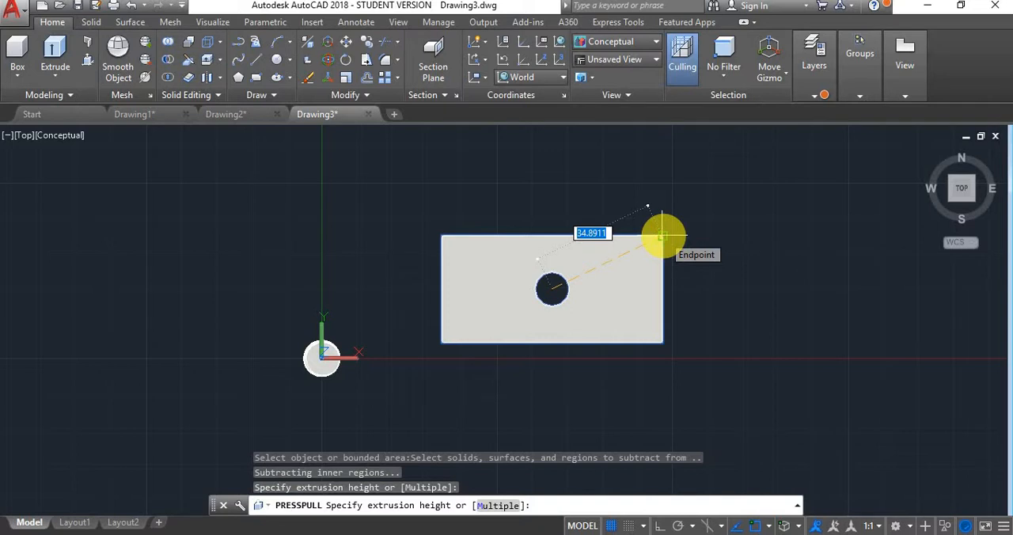
{"action": "middle_click_drag", "start_coordinate": [663, 235], "coordinate": [603, 215], "text": "shift"}
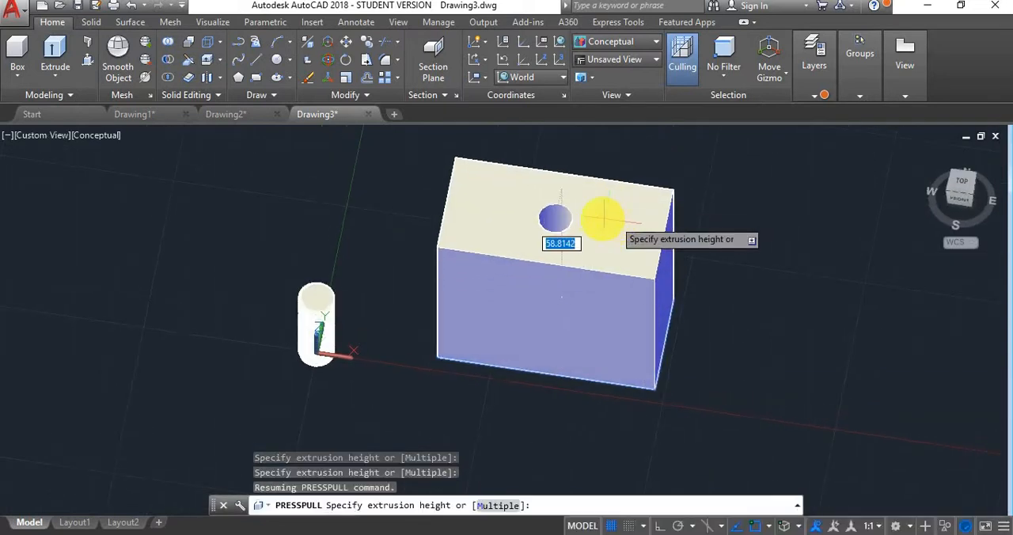
{"action": "type", "text": "20"}
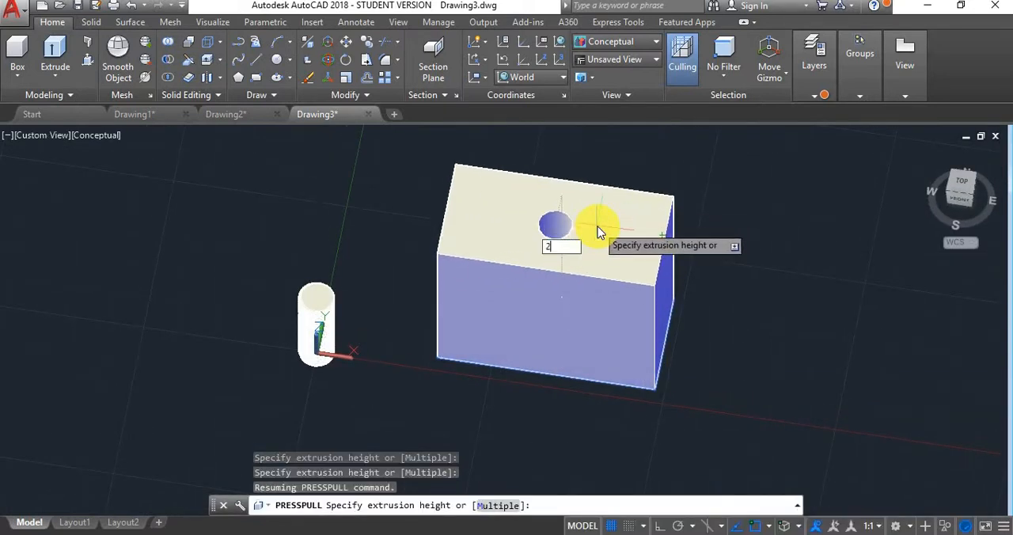
{"action": "key", "text": "Return"}
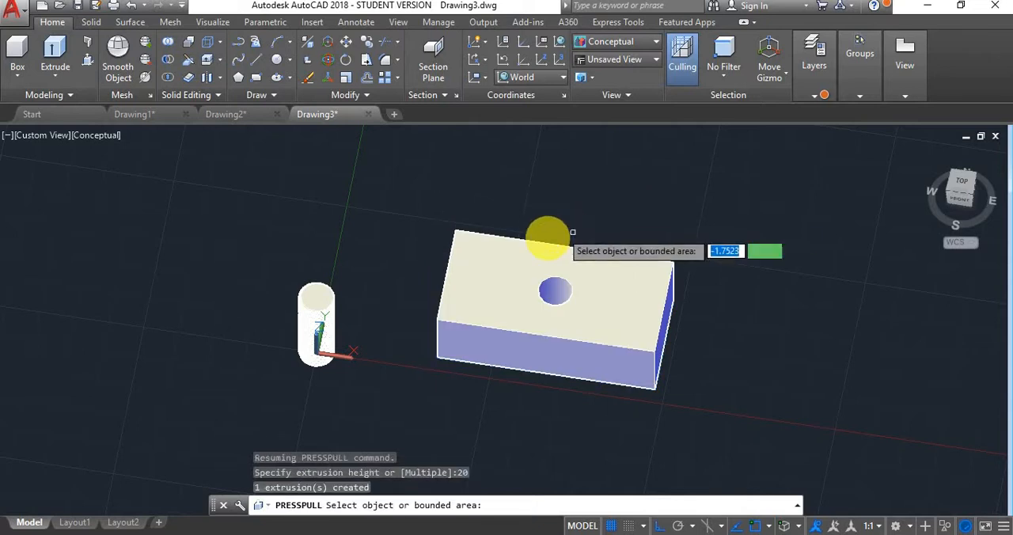
{"action": "key", "text": "Return"}
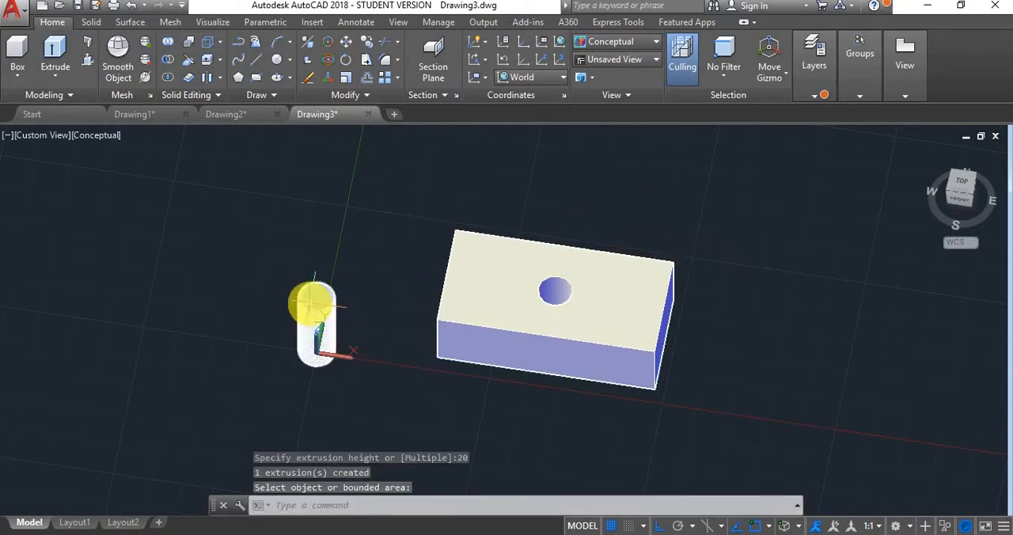
{"action": "key", "text": "Escape"}
- Move the threaded bolt from the centre of its bottom face to the centre of the hole on the block's top face
{"action": "left_click", "coordinate": [314, 302]}
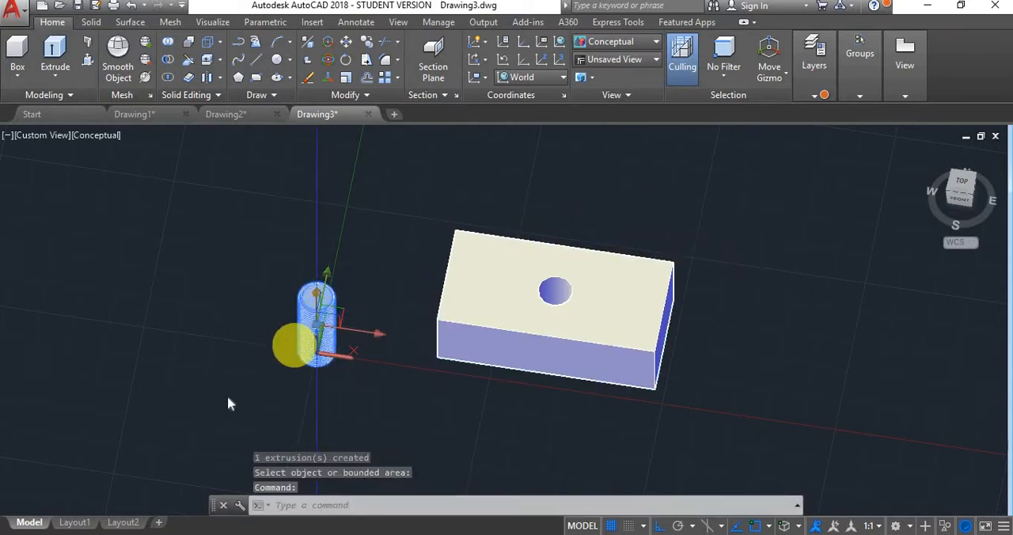
{"action": "scroll", "coordinate": [278, 370], "scroll_direction": "up", "scroll_amount": 3}
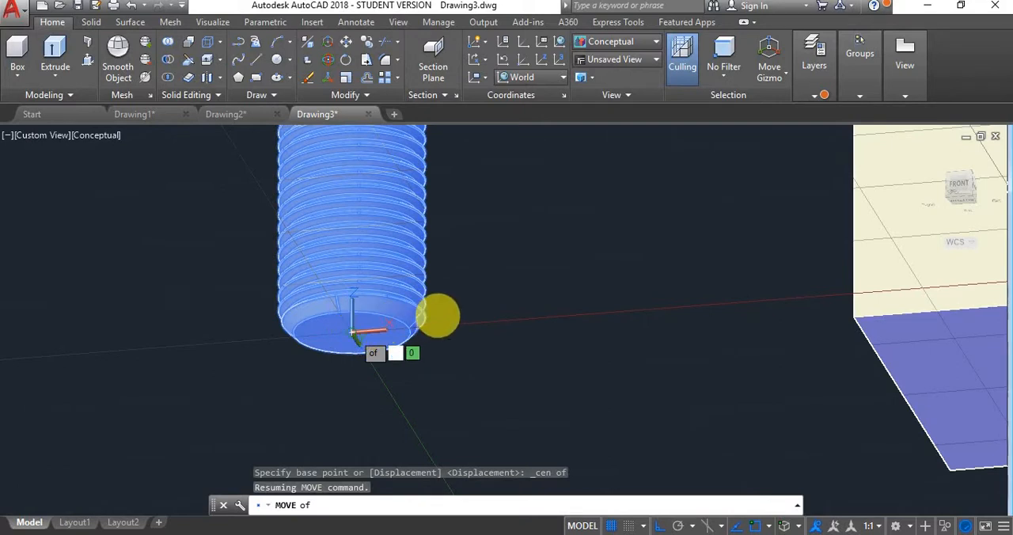
{"action": "left_click", "coordinate": [438, 316]}
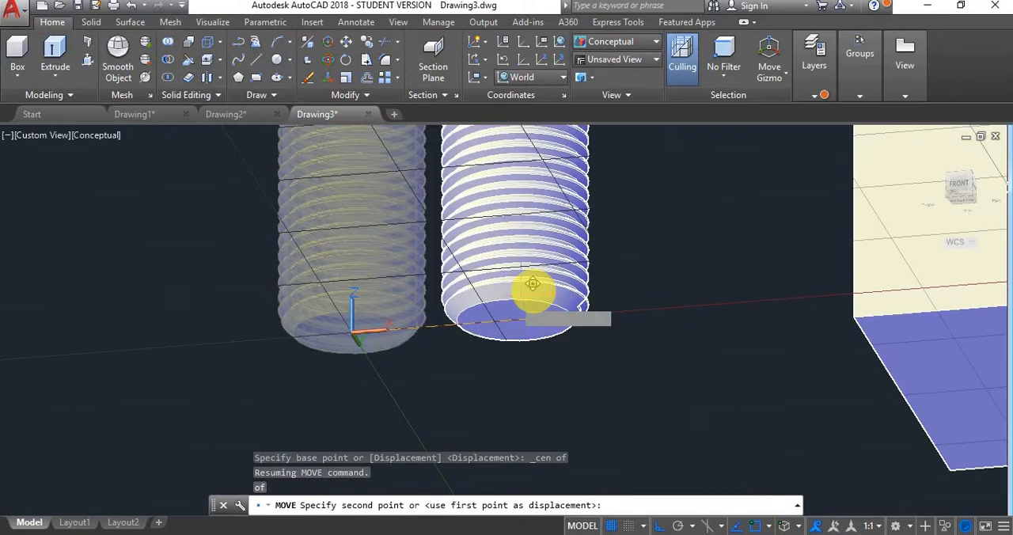
{"action": "middle_click_drag", "start_coordinate": [559, 311], "coordinate": [589, 385], "text": "shift"}
{"action": "scroll", "coordinate": [589, 385], "scroll_direction": "down", "scroll_amount": 5}
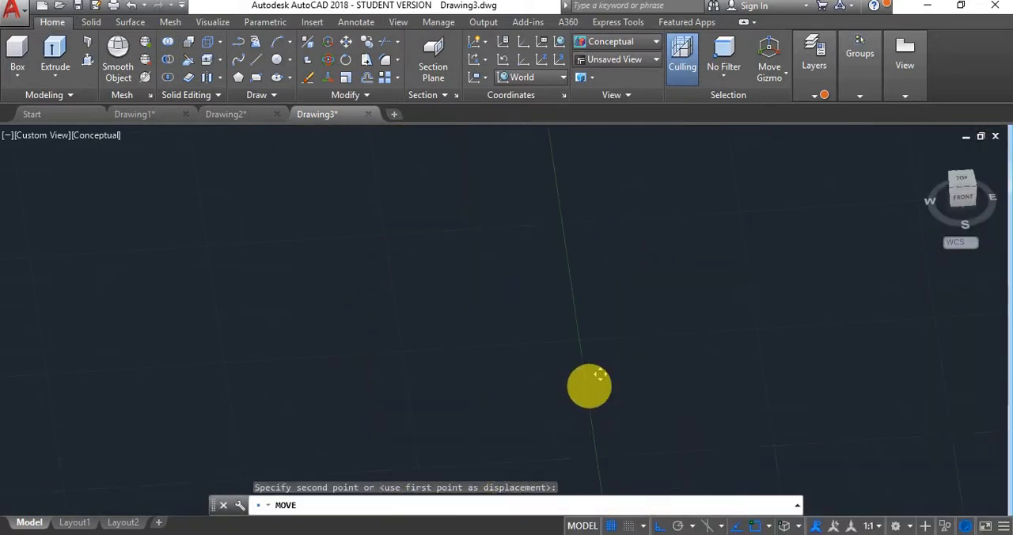
{"action": "scroll", "coordinate": [599, 373], "scroll_direction": "up", "scroll_amount": 4}
{"action": "scroll", "coordinate": [599, 373], "scroll_direction": "down", "scroll_amount": 7}
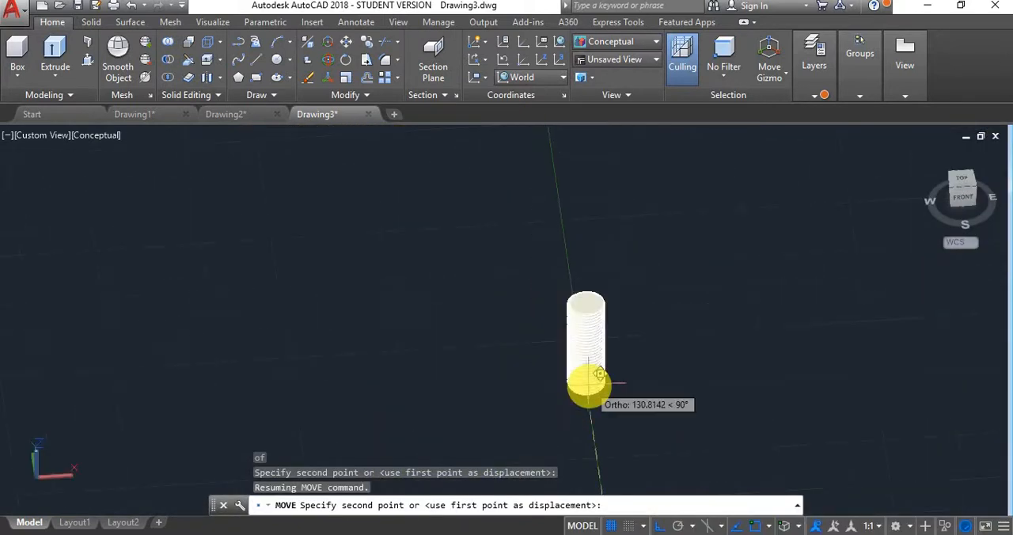
{"action": "scroll", "coordinate": [669, 424], "scroll_direction": "up", "scroll_amount": 5}
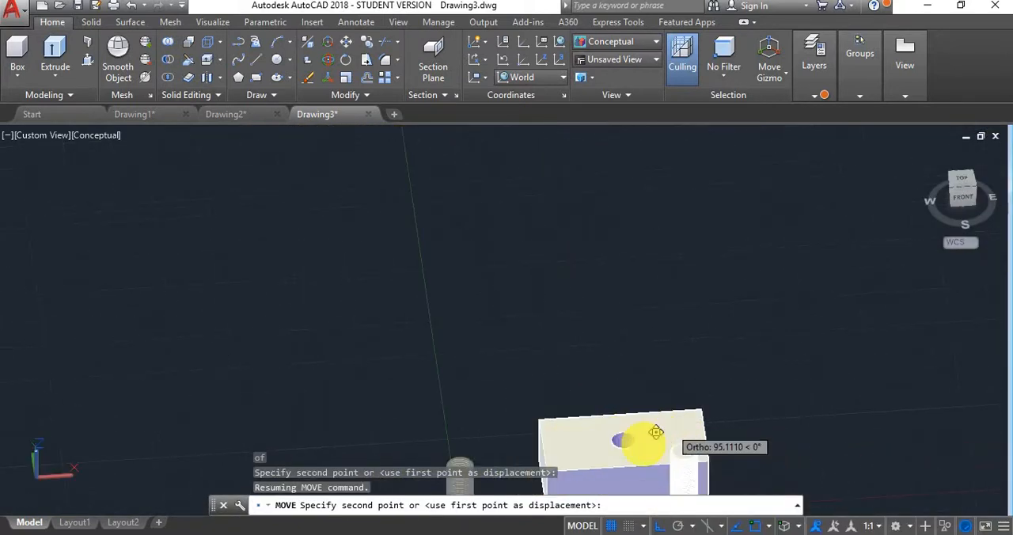
{"action": "scroll", "coordinate": [633, 431], "scroll_direction": "up", "scroll_amount": 4}
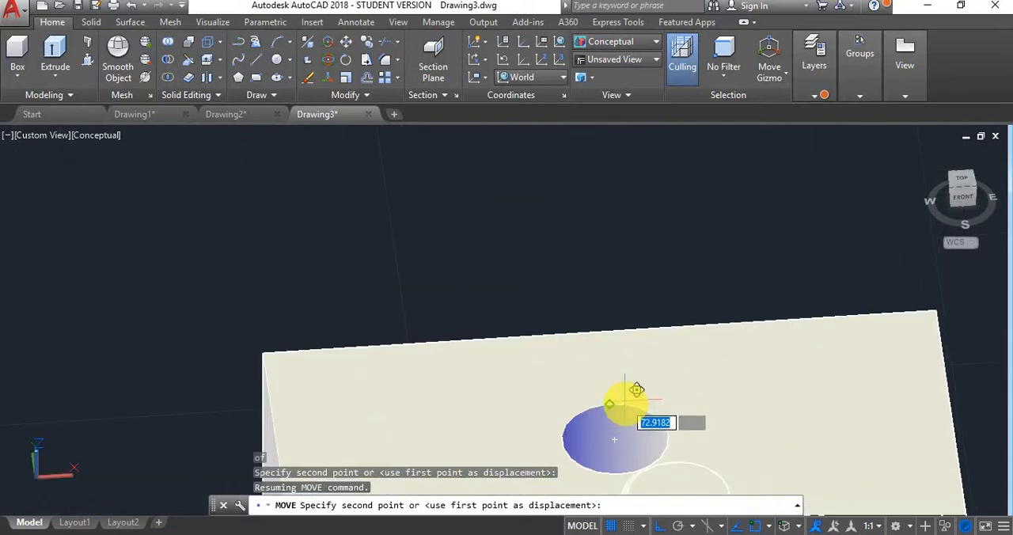
{"action": "left_click", "coordinate": [614, 441]}
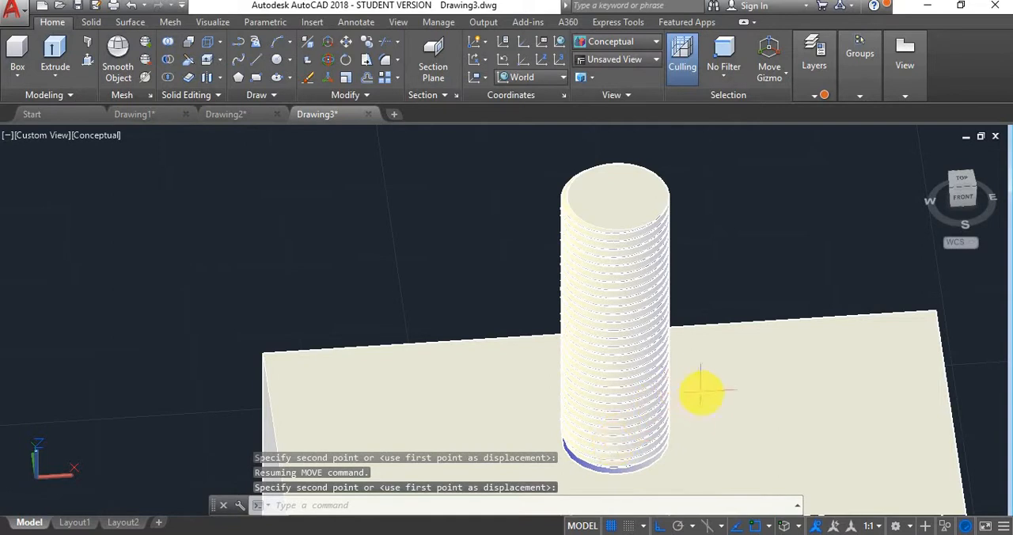
- Move the bolt vertically down into the block's hole, leaving its upper part above the top face
{"action": "middle_click_drag", "start_coordinate": [700, 391], "coordinate": [620, 338], "text": "shift"}
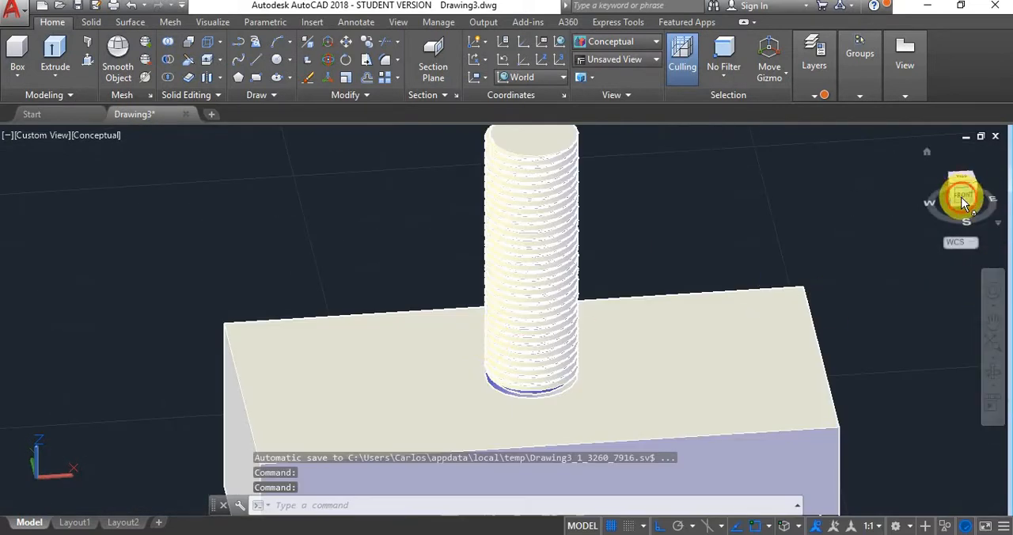
{"action": "left_click", "coordinate": [963, 198]}
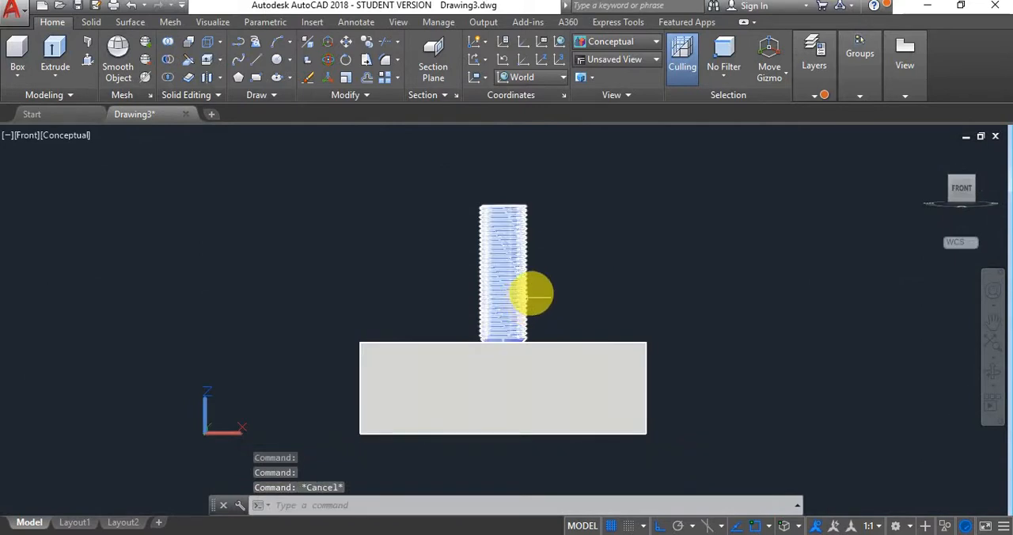
{"action": "middle_click_drag", "start_coordinate": [543, 278], "coordinate": [560, 315], "text": "shift"}
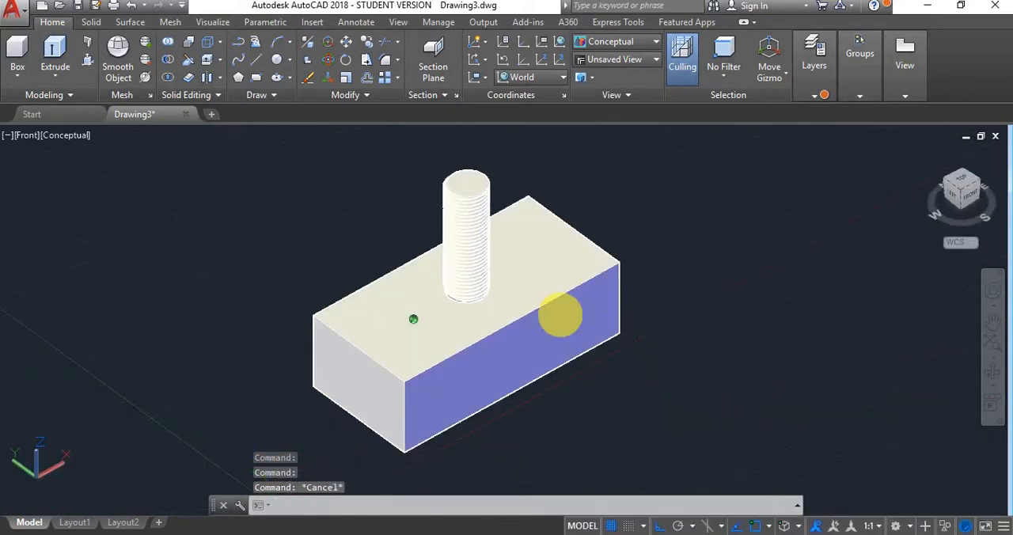
{"action": "scroll", "coordinate": [463, 256], "scroll_direction": "up", "scroll_amount": 3}
{"action": "left_click", "coordinate": [451, 239]}
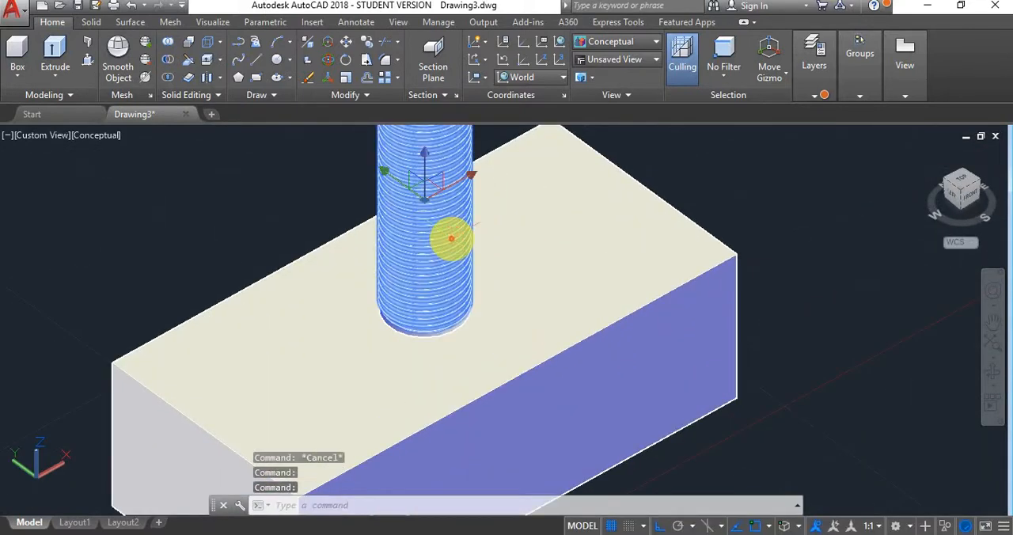
{"action": "type", "text": "m"}
{"action": "key", "text": "Return"}
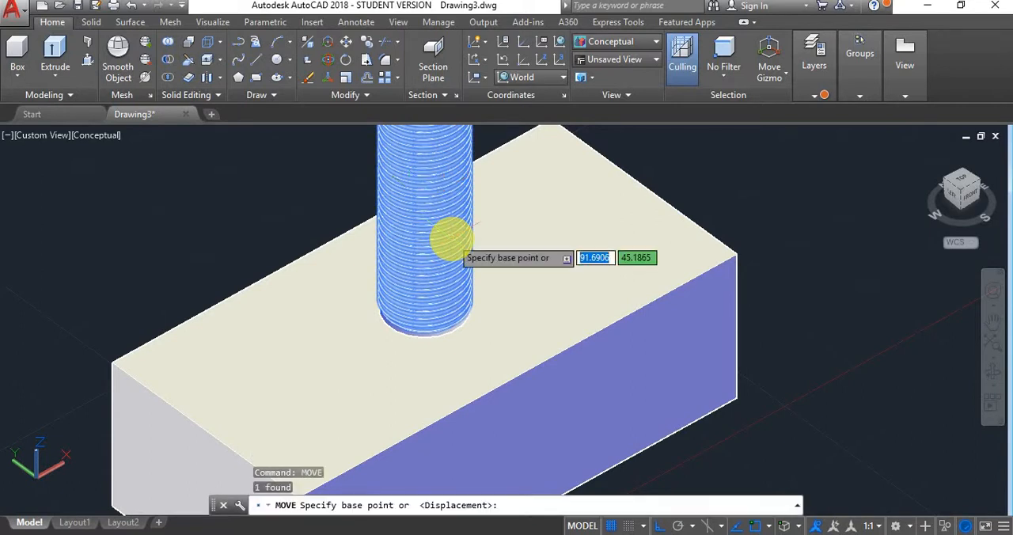
{"action": "left_click", "coordinate": [434, 196]}
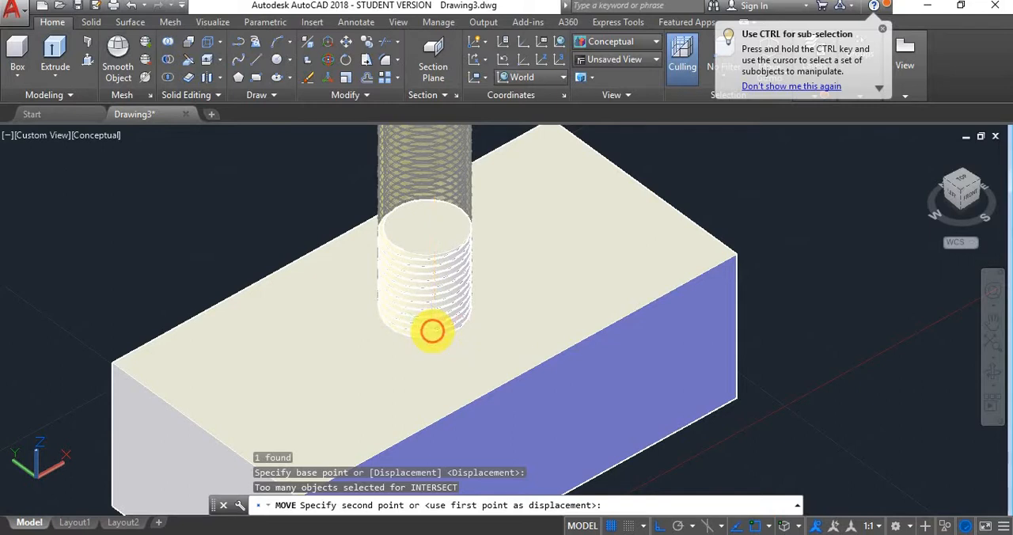
{"action": "left_click", "coordinate": [432, 329]}
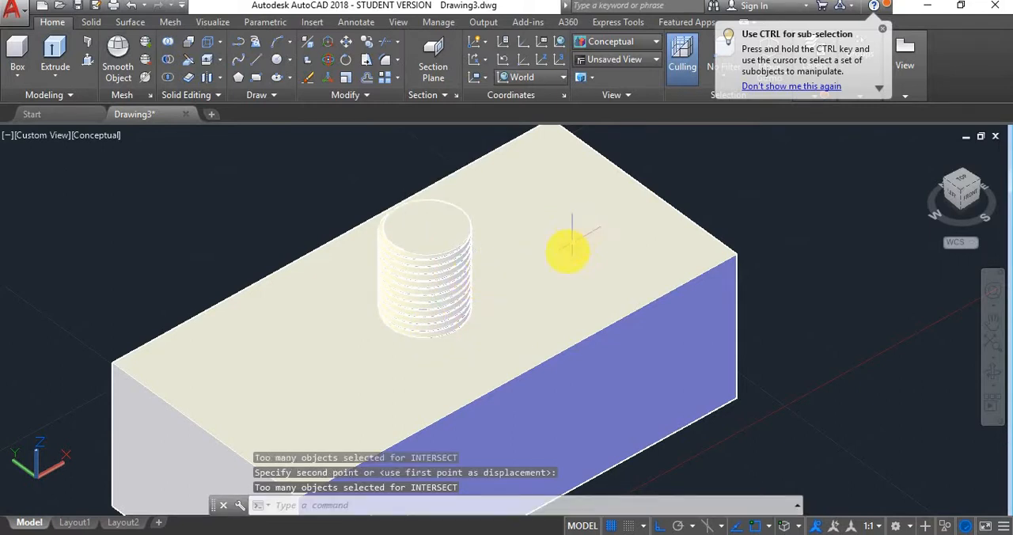
- Lower the bolt a little further along Z so its lower end sticks out below the block
{"action": "middle_click_drag", "start_coordinate": [571, 246], "coordinate": [441, 219], "text": "shift"}
{"action": "key", "text": "Escape"}
{"action": "left_click", "coordinate": [437, 221]}
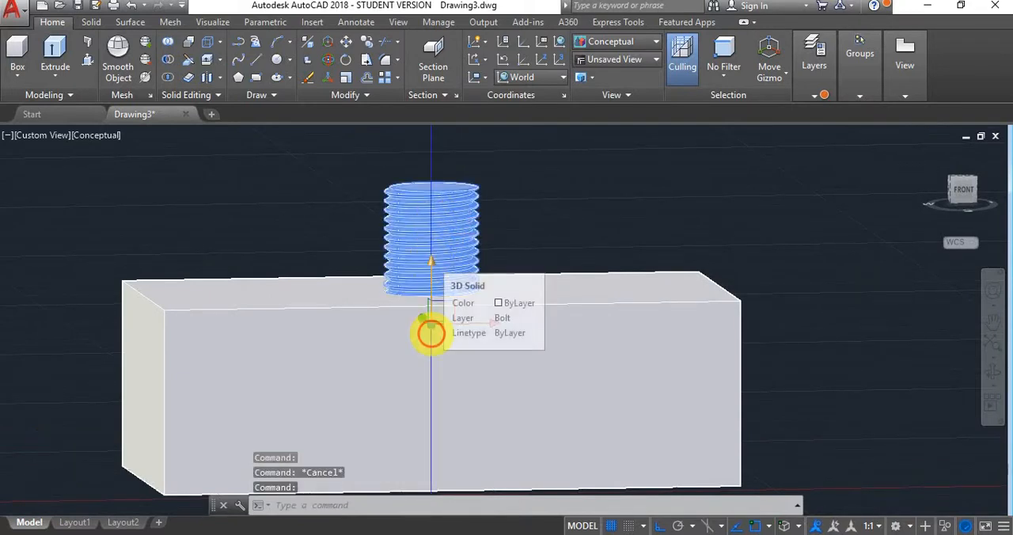
{"action": "left_click", "coordinate": [429, 342]}
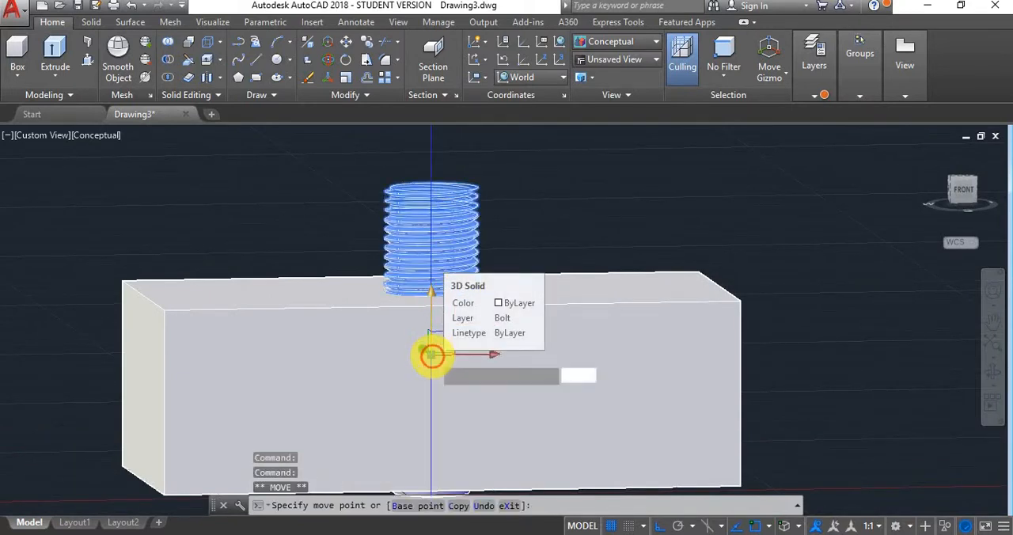
{"action": "left_click", "coordinate": [432, 356]}
{"action": "key", "text": "Escape"}
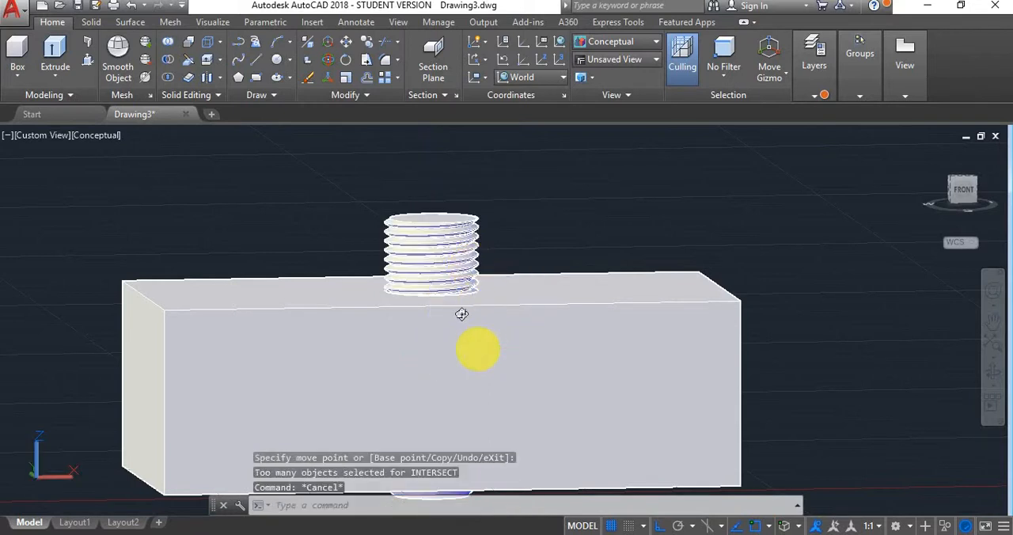
- Try subtracting the threaded bolt from the block, and undo the subtraction
{"action": "middle_click_drag", "start_coordinate": [473, 348], "coordinate": [516, 377], "text": "shift"}
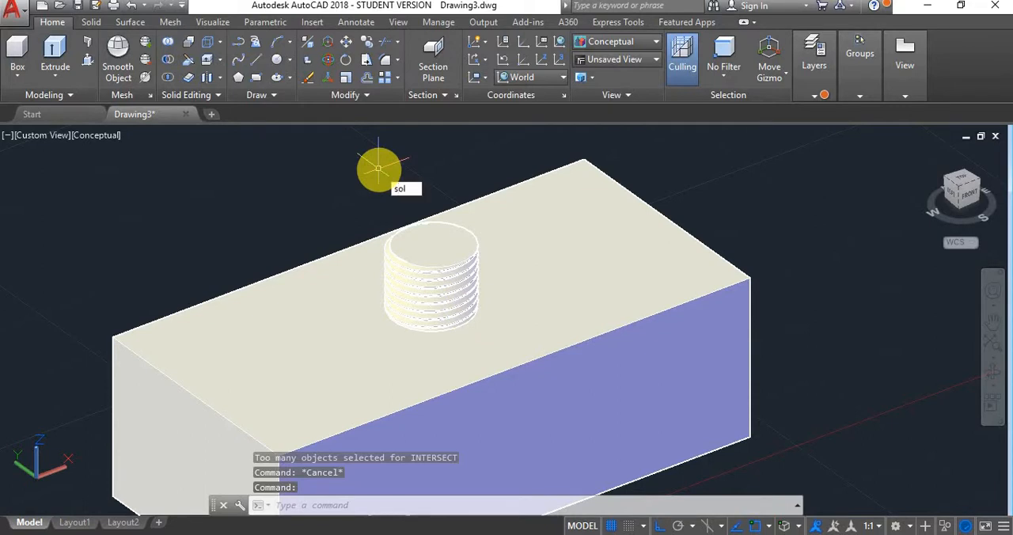
{"action": "key", "text": "BackSpace"}
{"action": "key", "text": "BackSpace"}
{"action": "key", "text": "BackSpace"}
{"action": "key", "text": "BackSpace"}
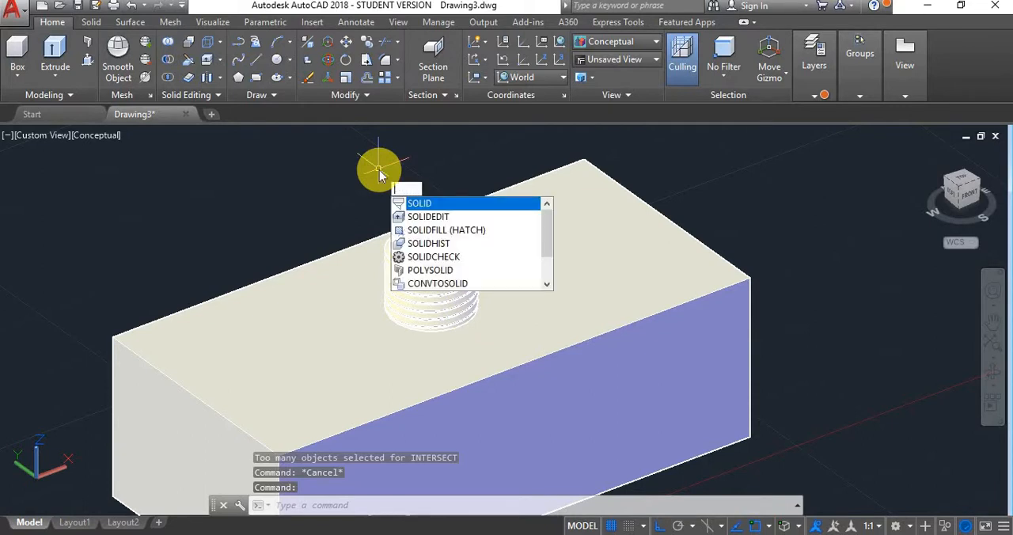
{"action": "type", "text": "ubtract"}
{"action": "key", "text": "Return"}
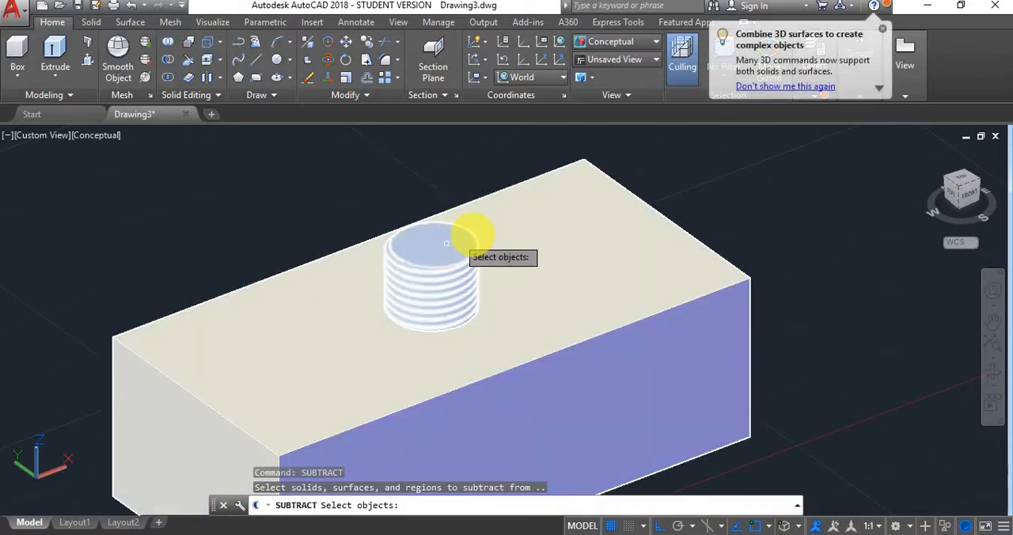
{"action": "left_click", "coordinate": [525, 231]}
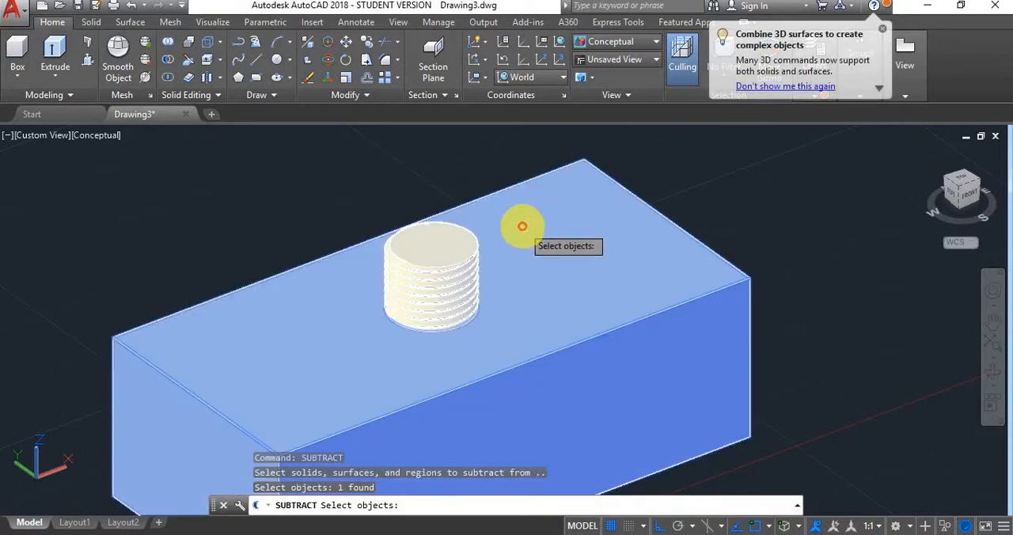
{"action": "right_click", "coordinate": [400, 169]}
{"action": "left_click", "coordinate": [440, 272]}
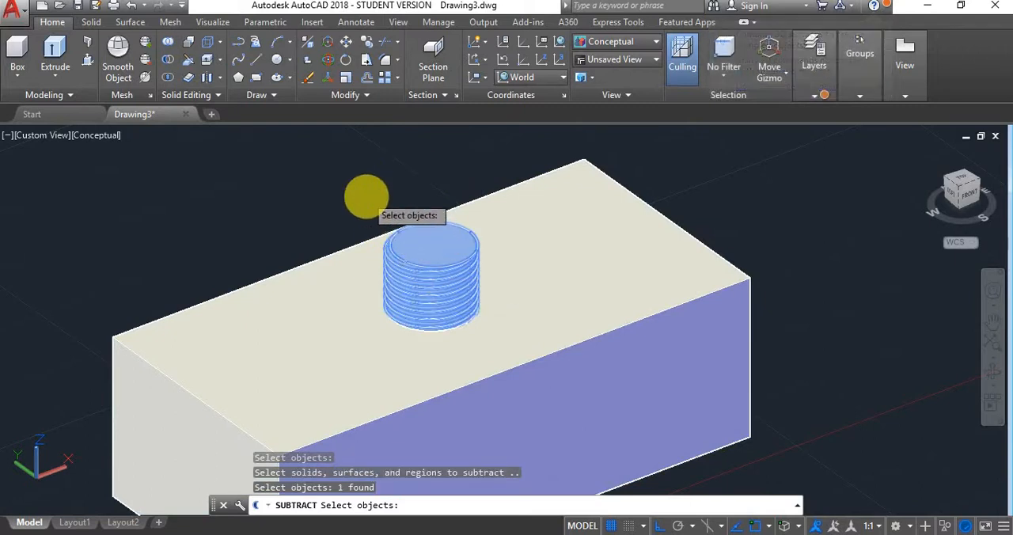
{"action": "right_click", "coordinate": [367, 196]}
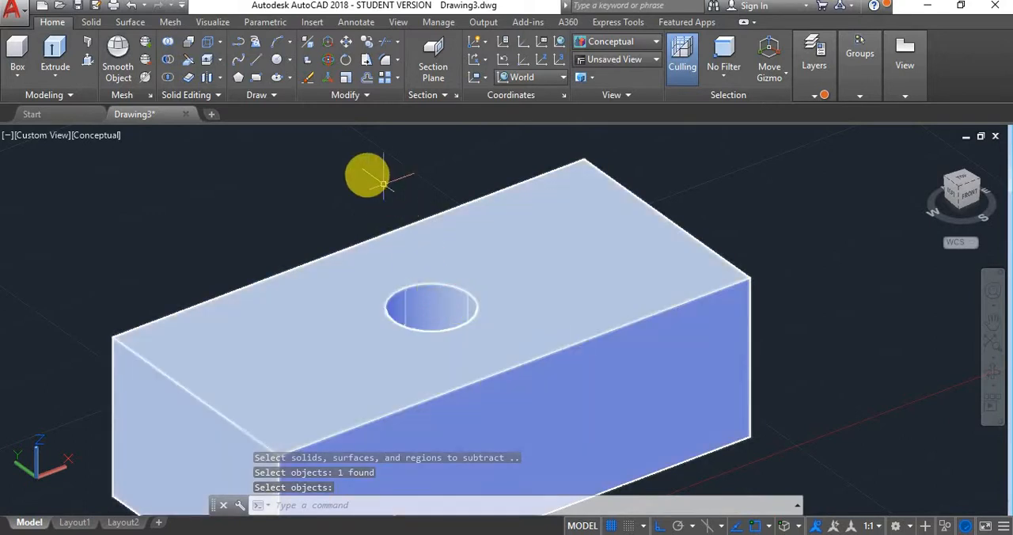
{"action": "key", "text": "ctrl+z"}
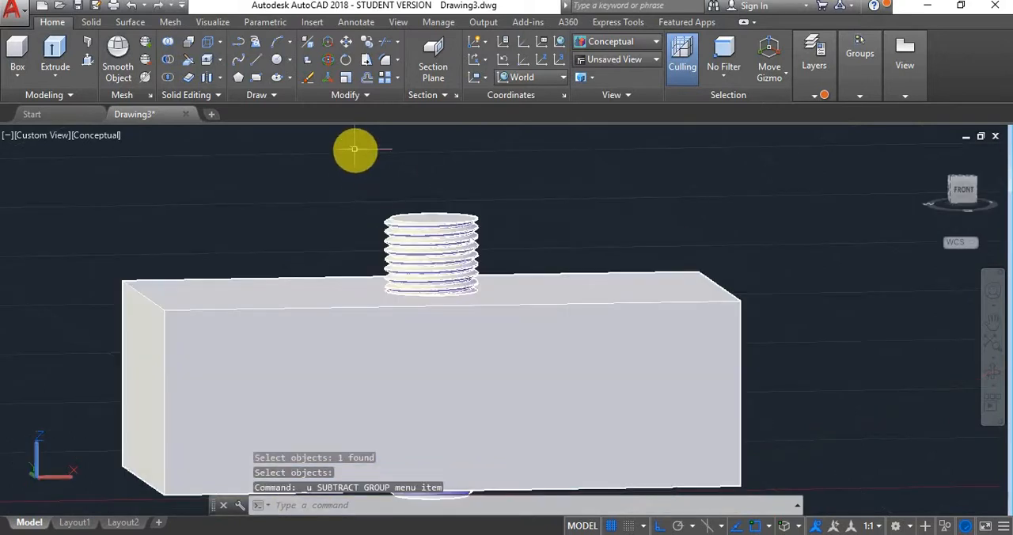
- Turn off the Bolt layer so the threaded bolt is hidden and the block's hole is accessible
{"action": "middle_click_drag", "start_coordinate": [380, 220], "coordinate": [434, 262], "text": "shift"}
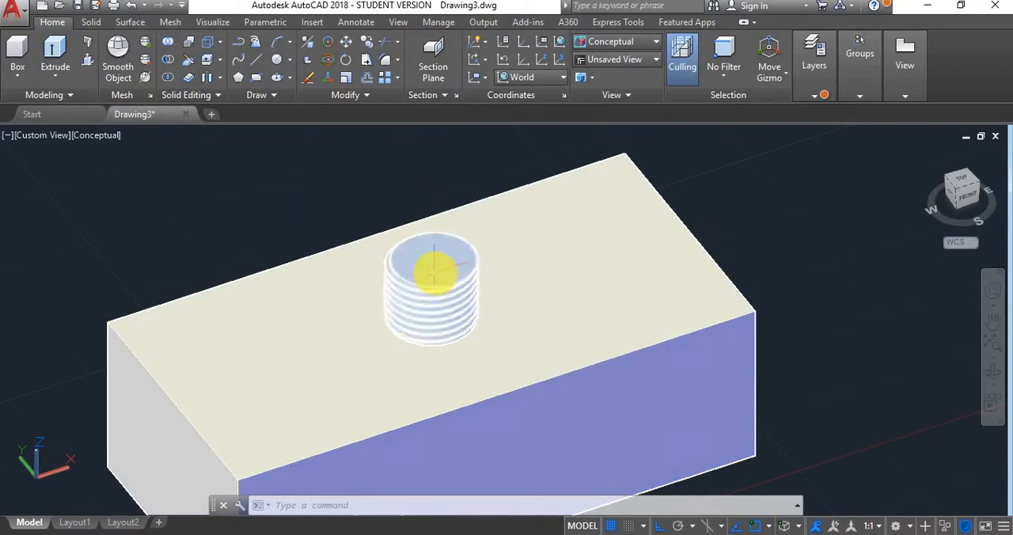
{"action": "left_click", "coordinate": [436, 274]}
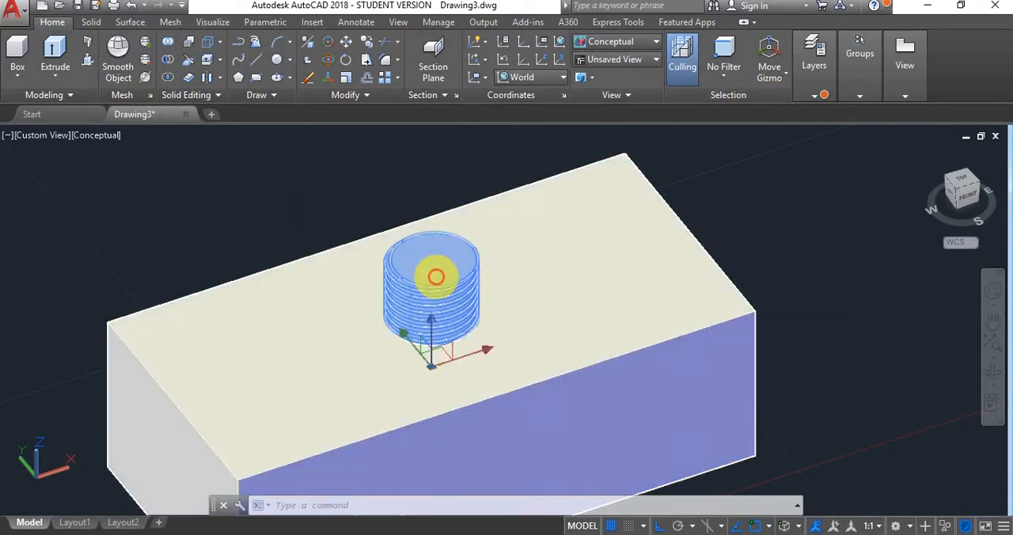
{"action": "left_click", "coordinate": [808, 95]}
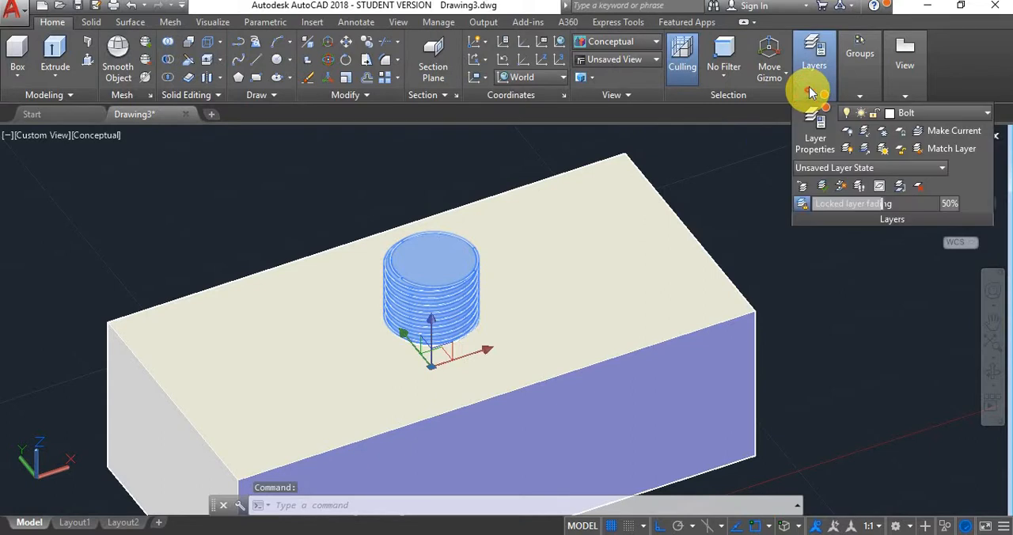
{"action": "left_click", "coordinate": [808, 95]}
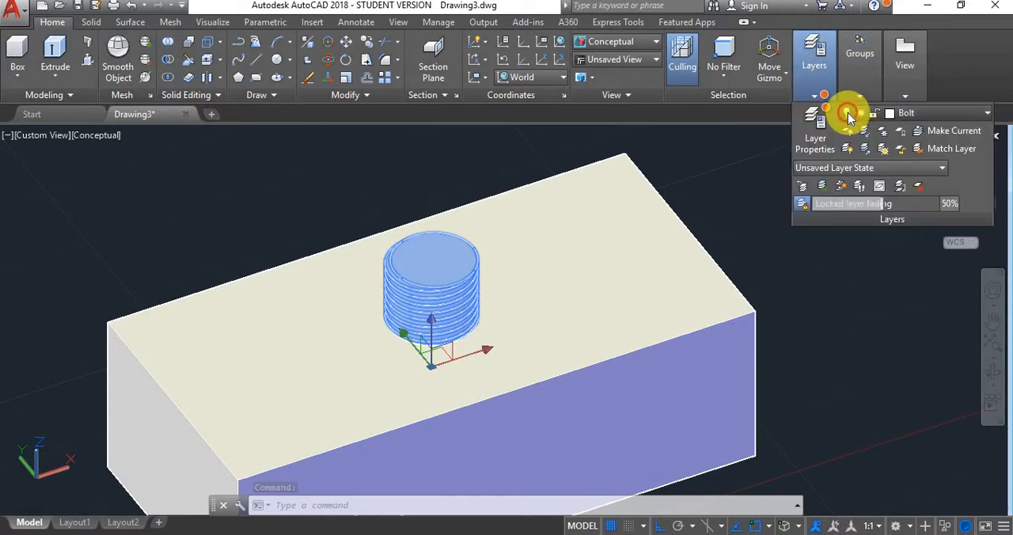
{"action": "left_click", "coordinate": [850, 115]}
{"action": "left_click", "coordinate": [848, 167]}
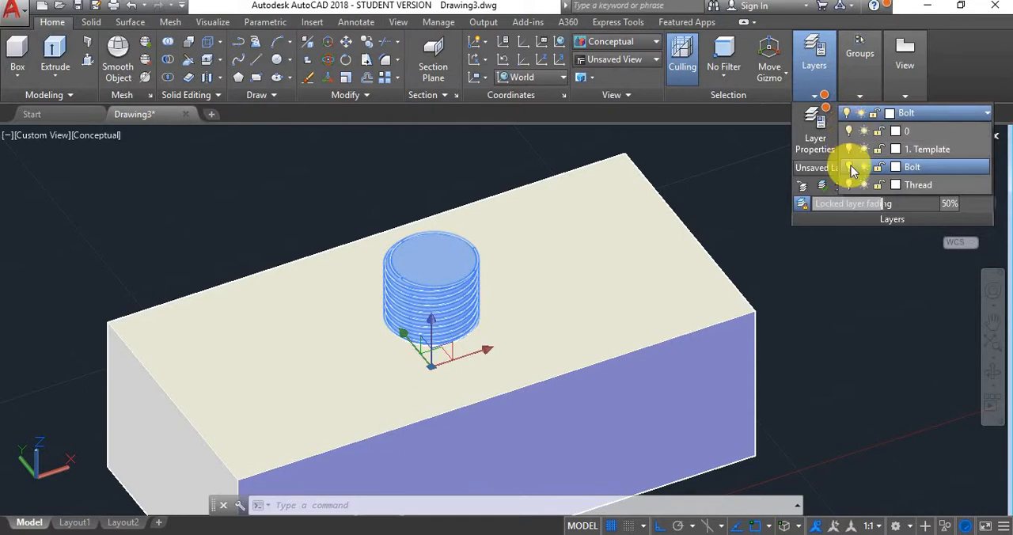
{"action": "left_click", "coordinate": [848, 167]}
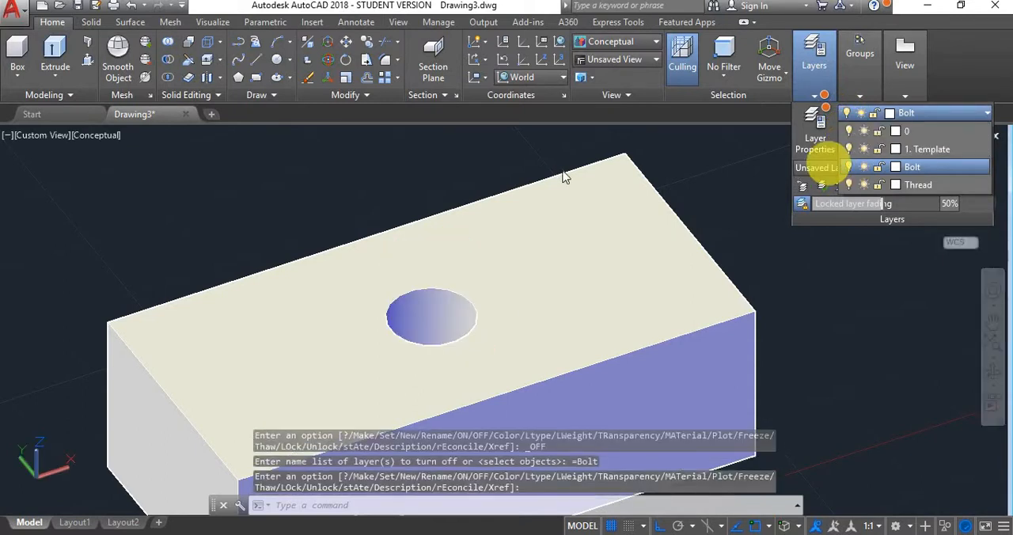
{"action": "left_click", "coordinate": [395, 197]}
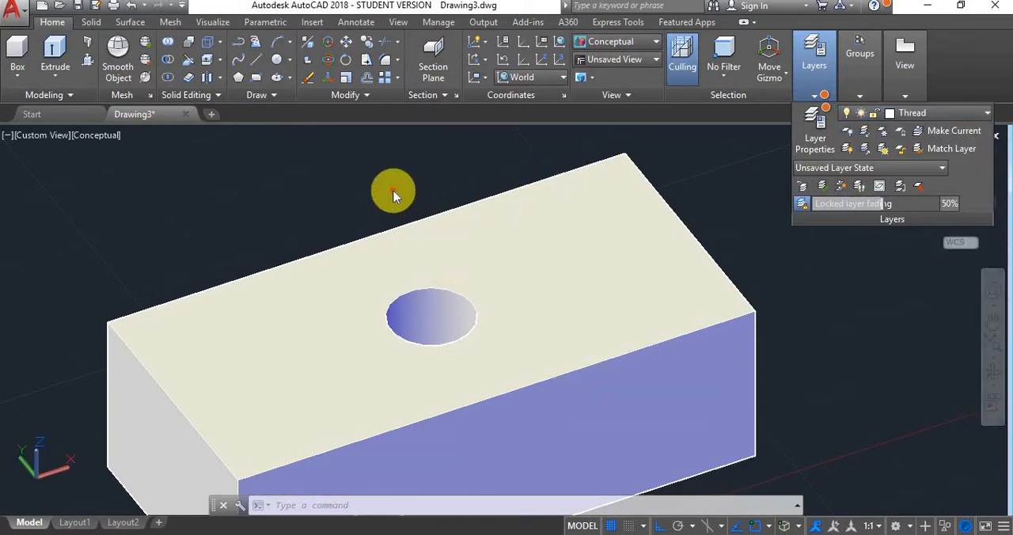
{"action": "left_click", "coordinate": [442, 315]}
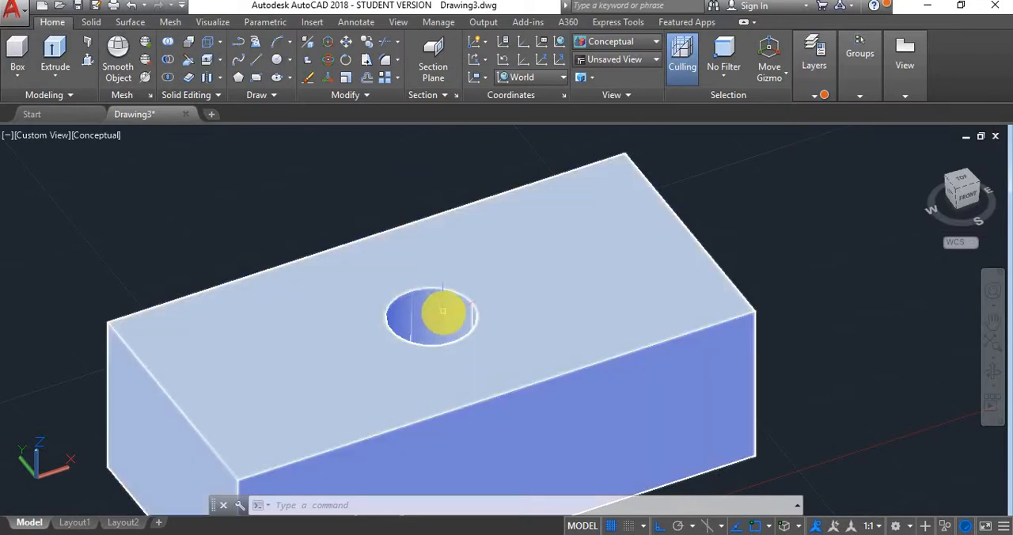
{"action": "key", "text": "Escape"}
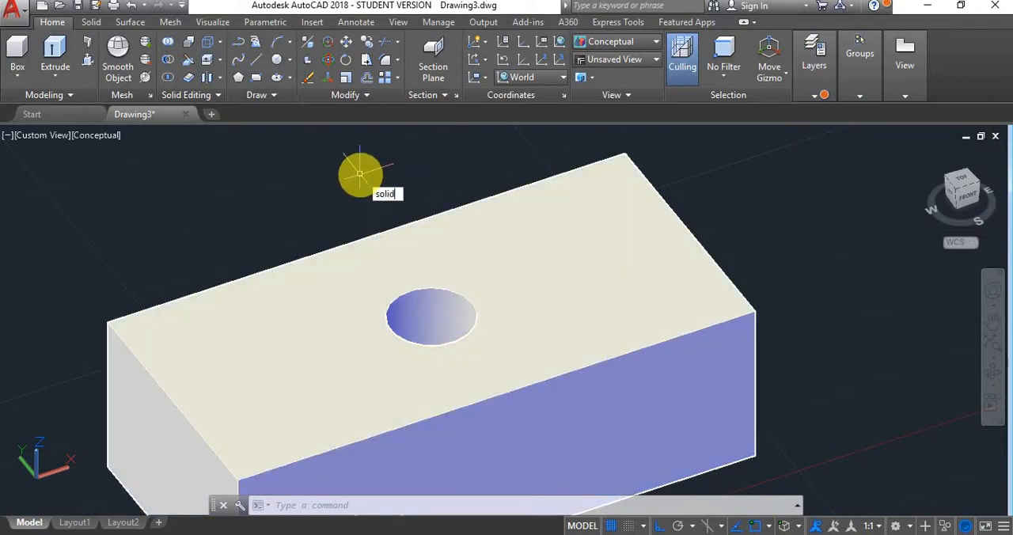
- Try offsetting the hole's cylindrical face by a negative distance with SOLIDEDIT, checking the tap drill chart in the browser for the drill size
{"action": "key", "text": "Down"}
{"action": "key", "text": "Return"}
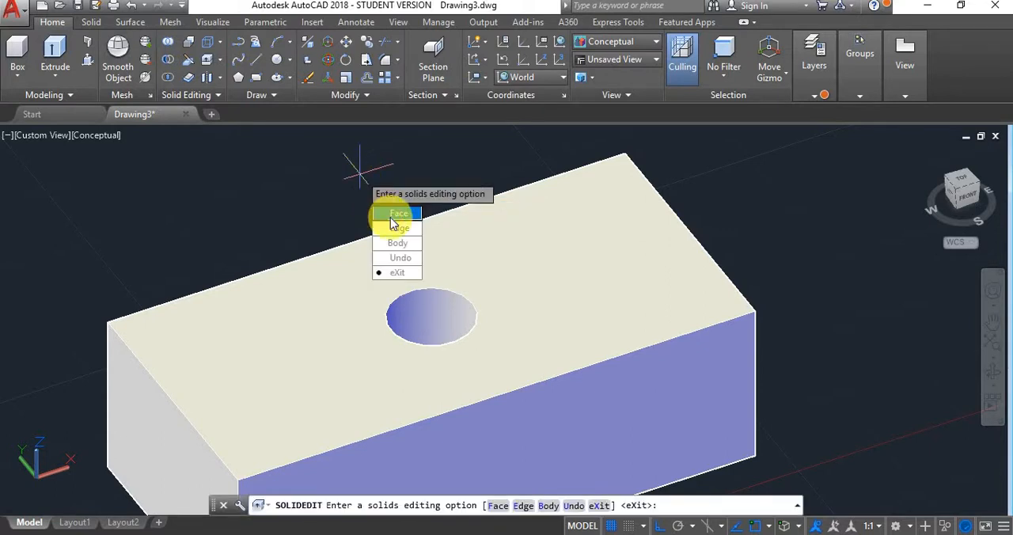
{"action": "left_click", "coordinate": [393, 213]}
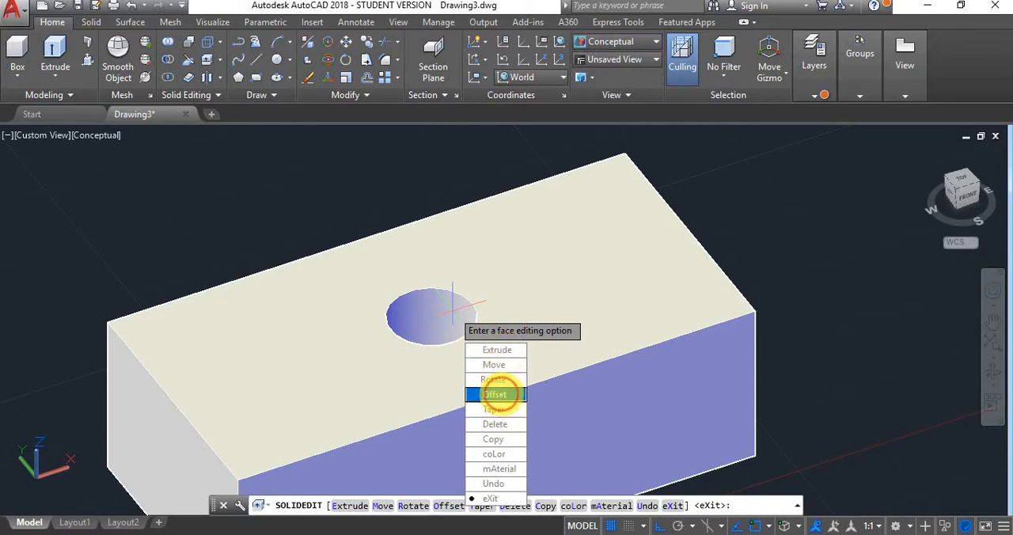
{"action": "left_click", "coordinate": [495, 394]}
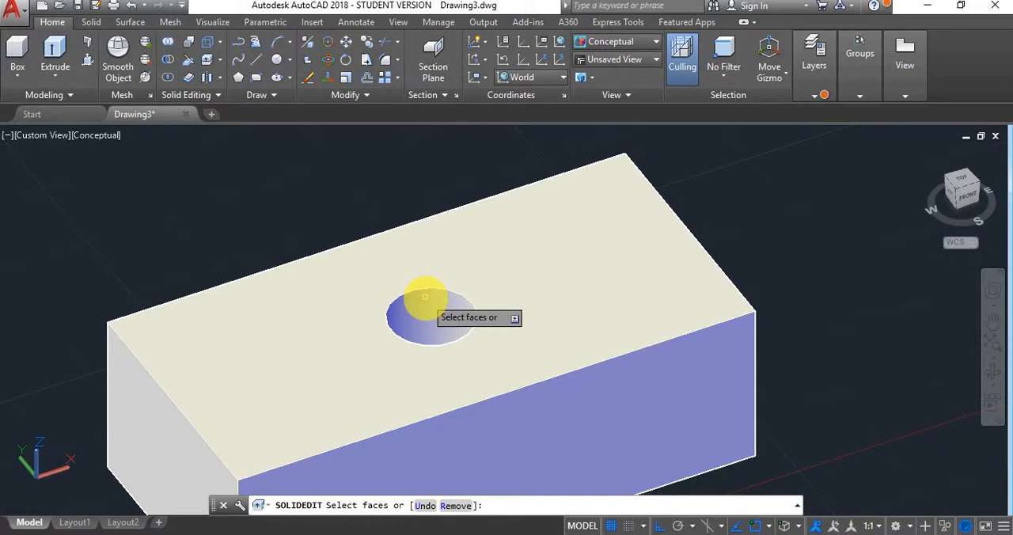
{"action": "left_click", "coordinate": [440, 299]}
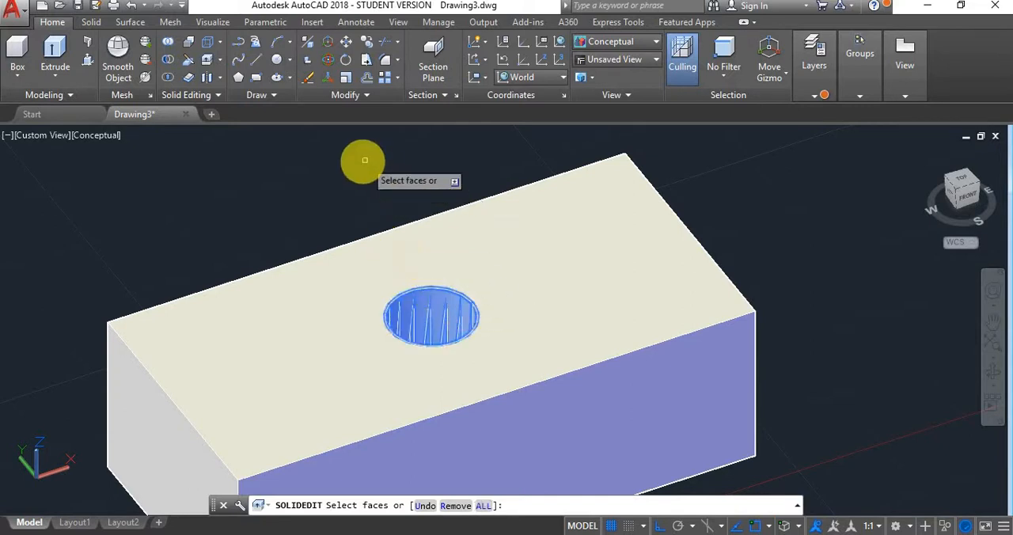
{"action": "right_click", "coordinate": [339, 177]}
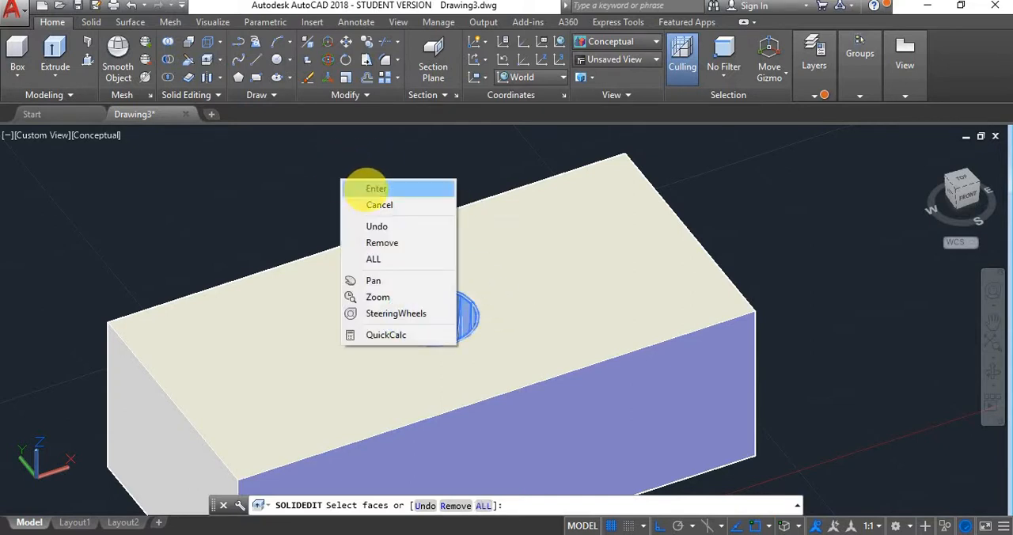
{"action": "left_click", "coordinate": [366, 187]}
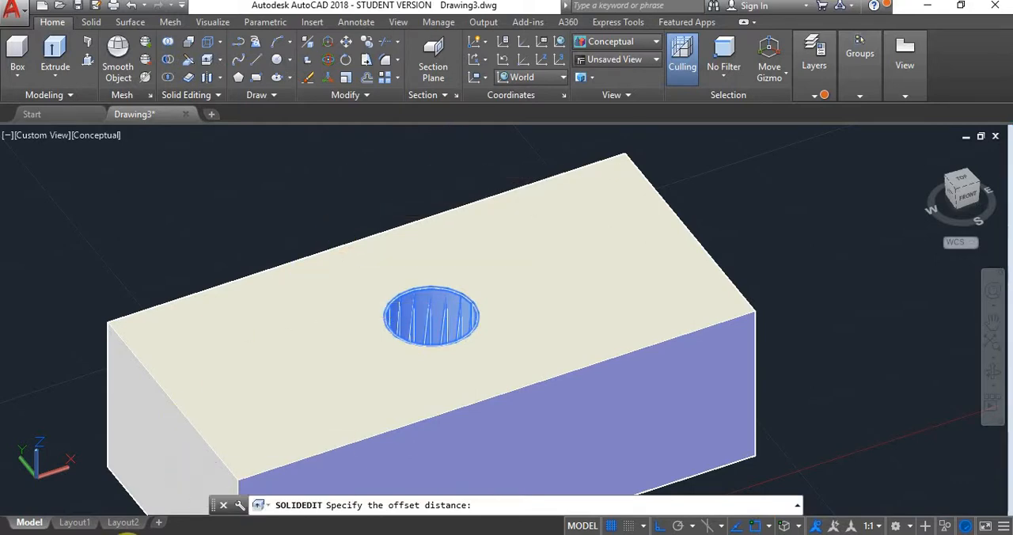
{"action": "left_click", "coordinate": [129, 534]}
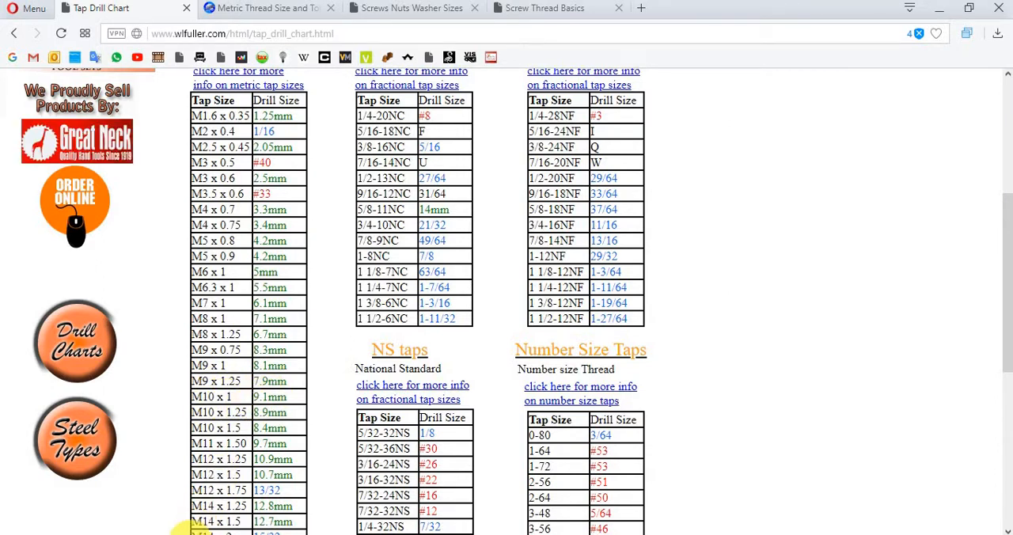
{"action": "mouse_move", "coordinate": [176, 534]}
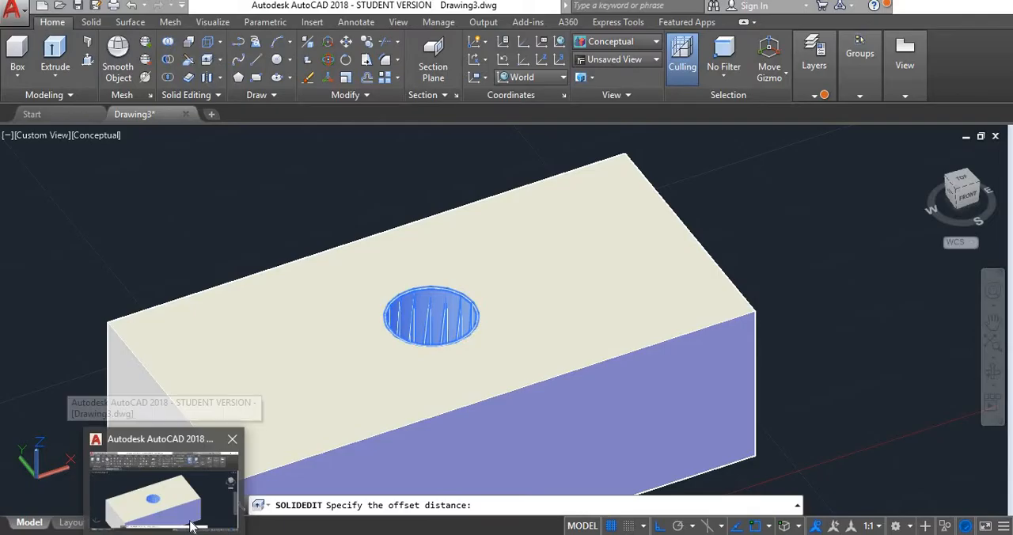
{"action": "left_click", "coordinate": [192, 526]}
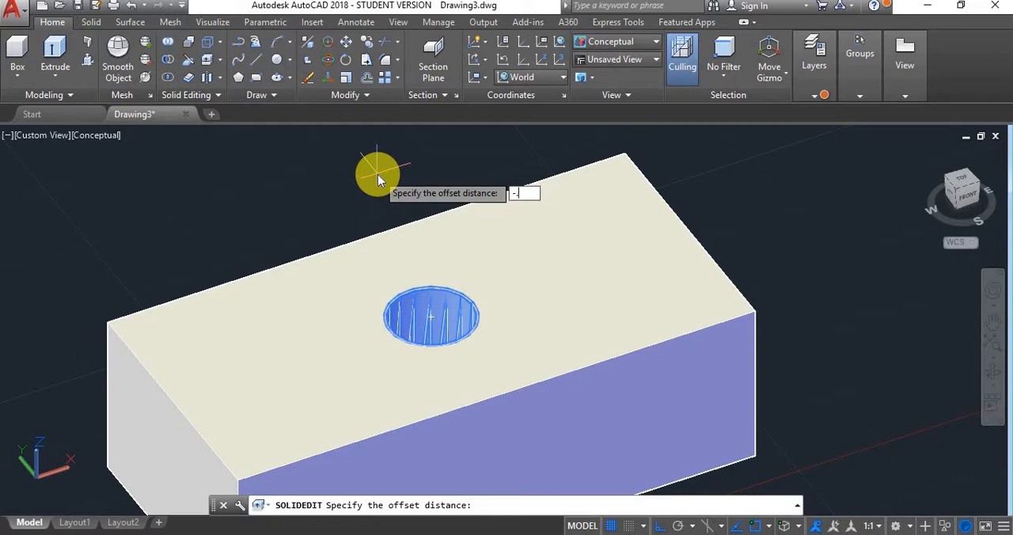
{"action": "type", "text": "45"}
{"action": "key", "text": "Return"}
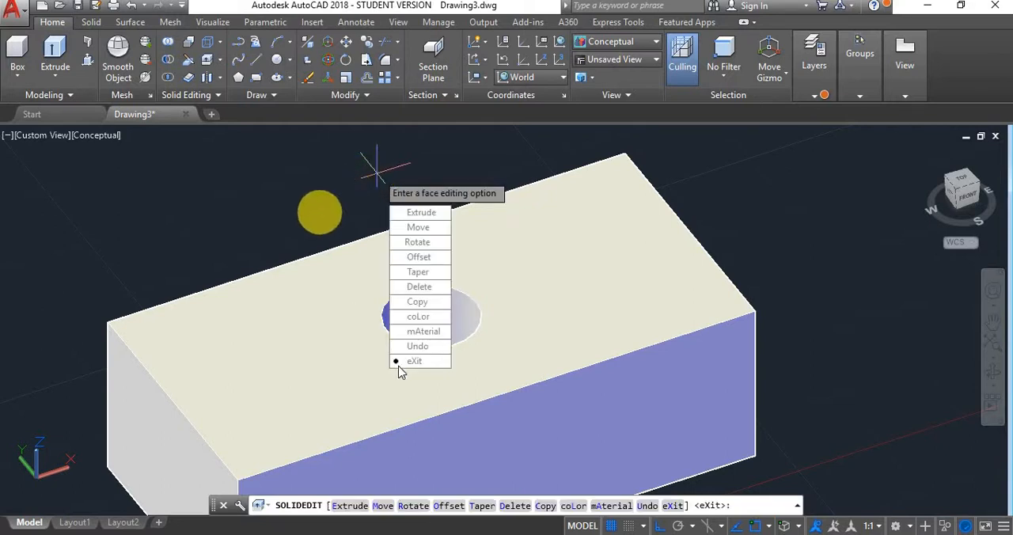
{"action": "left_click", "coordinate": [400, 366]}
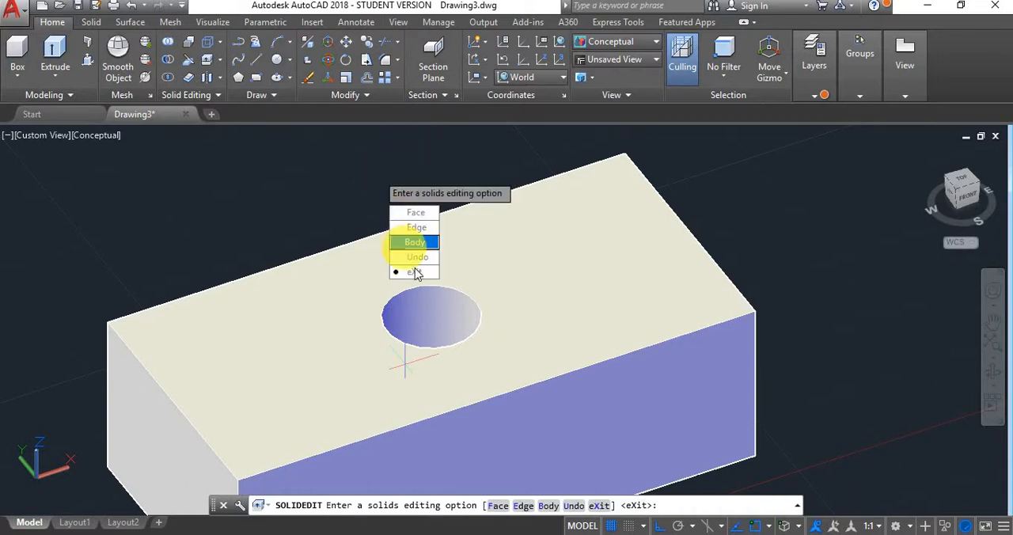
{"action": "left_click", "coordinate": [414, 272]}
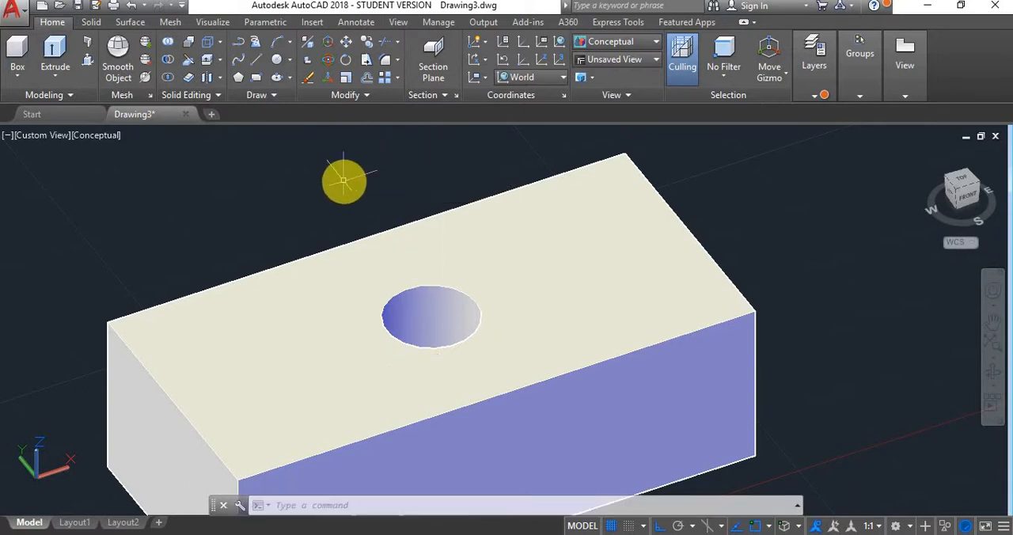
- Turn the Bolt layer back on, and undo both this layer change and the negative offset of the hole face
{"action": "left_click", "coordinate": [416, 309]}
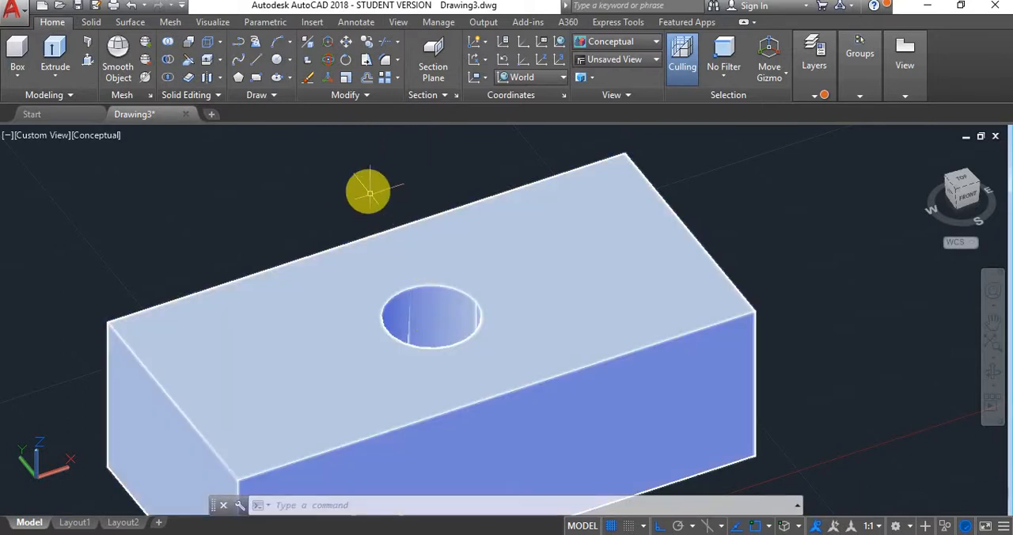
{"action": "key", "text": "Escape"}
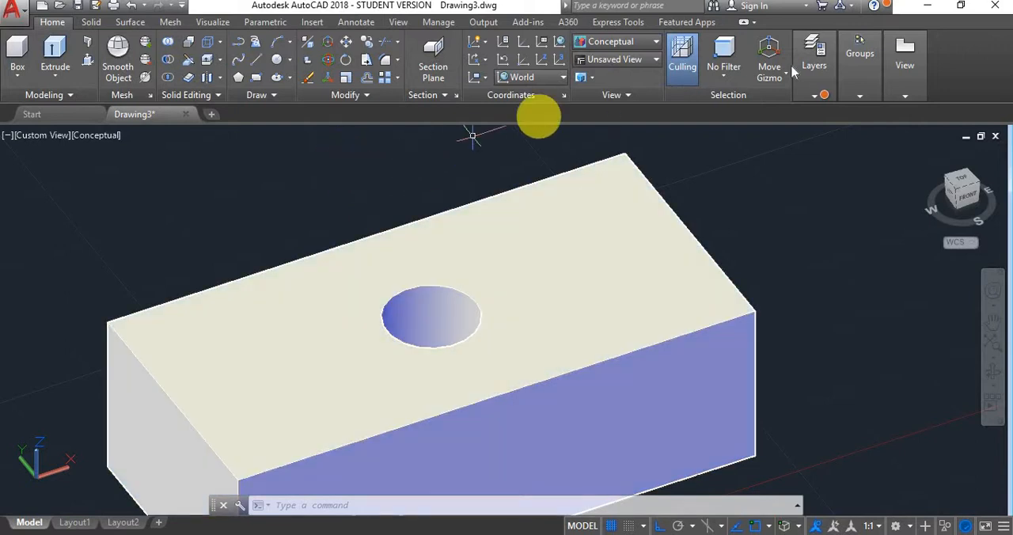
{"action": "left_click", "coordinate": [815, 96]}
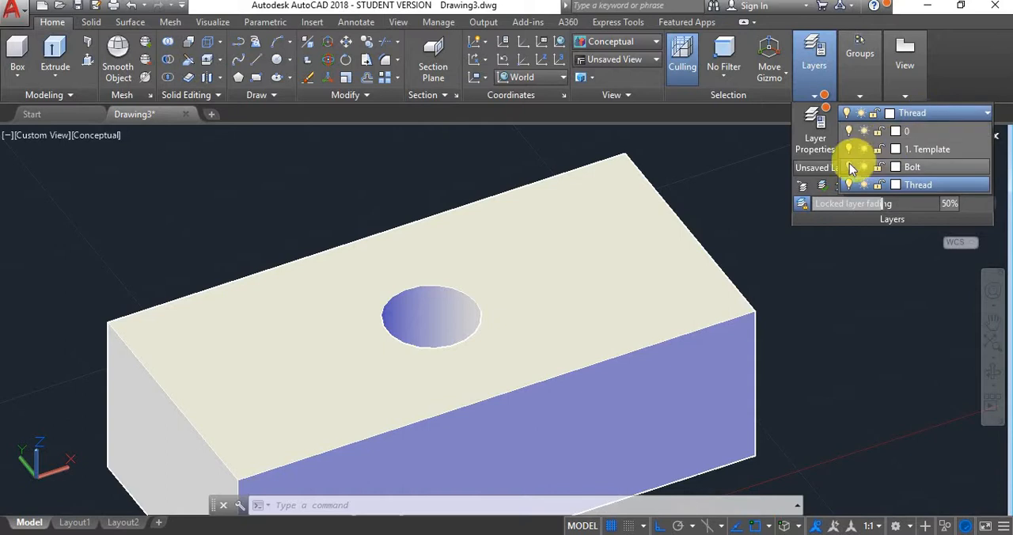
{"action": "left_click", "coordinate": [849, 166]}
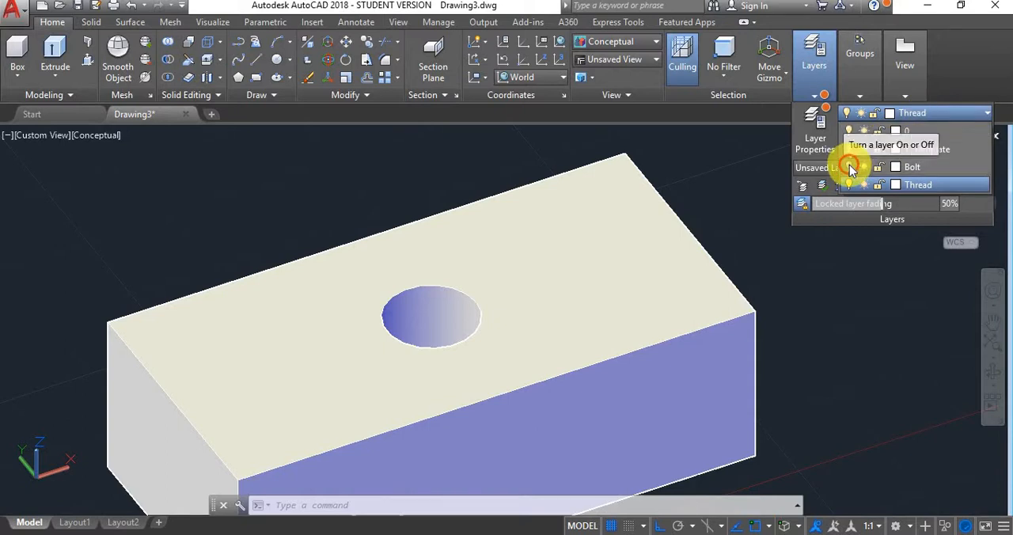
{"action": "left_click", "coordinate": [328, 203]}
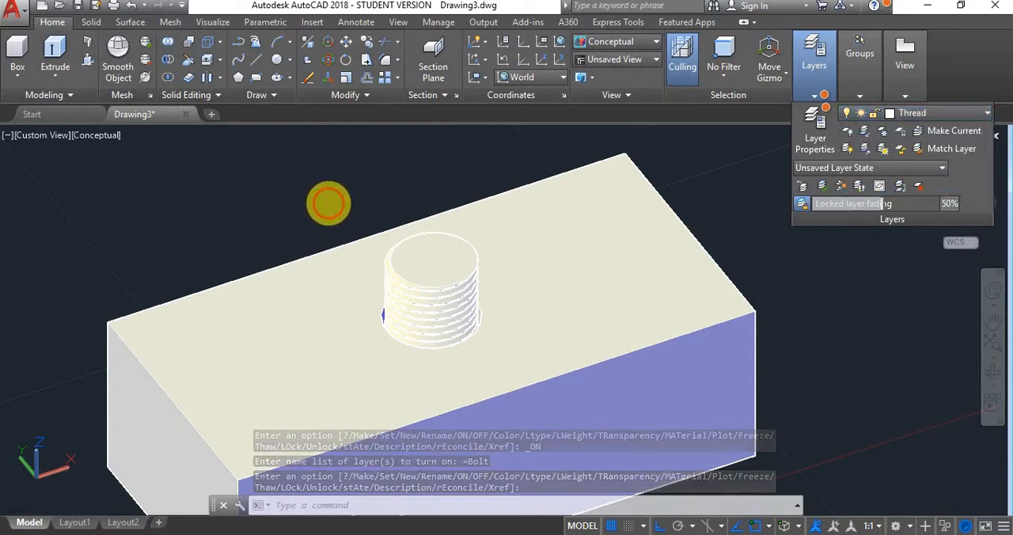
{"action": "left_click", "coordinate": [802, 86]}
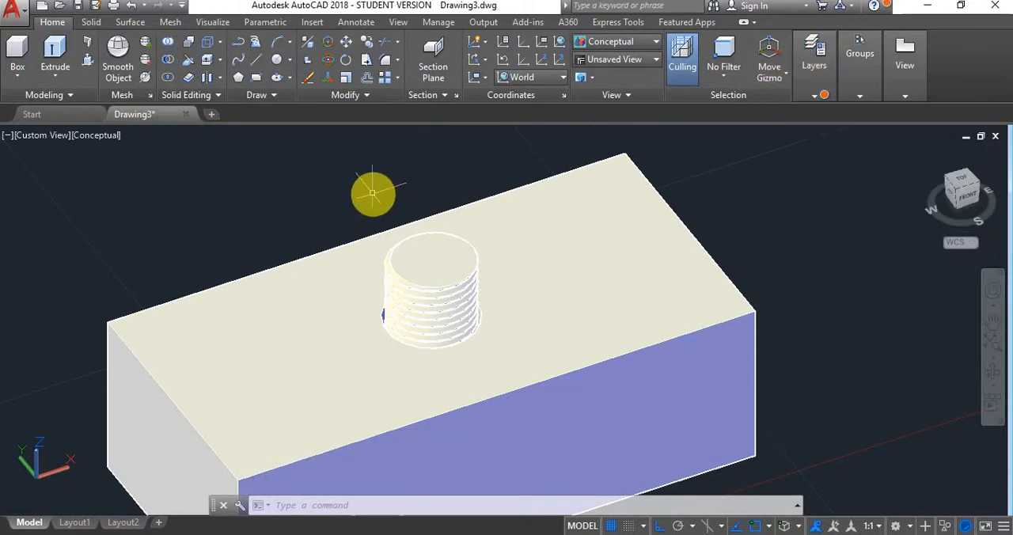
{"action": "key", "text": "ctrl+z"}
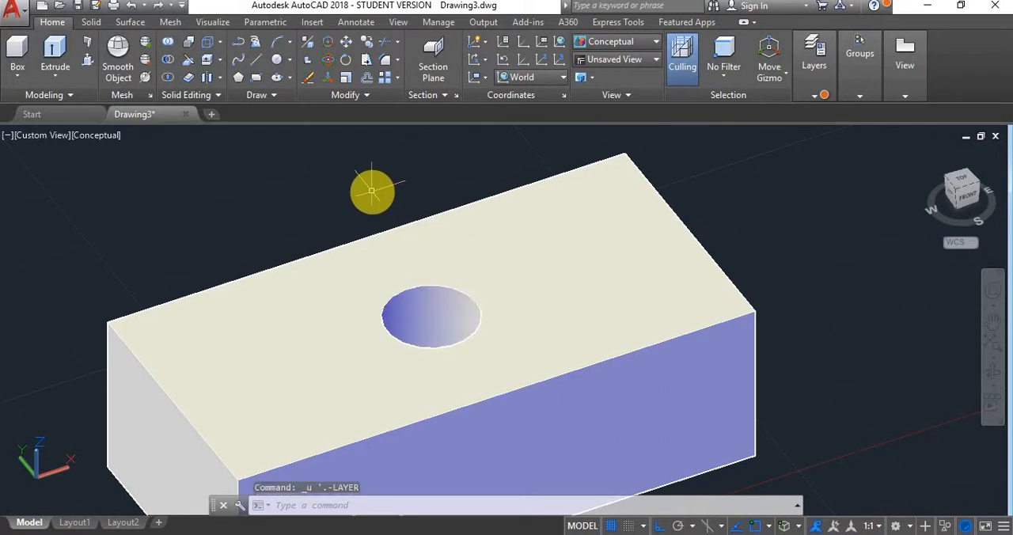
{"action": "key", "text": "ctrl+z"}
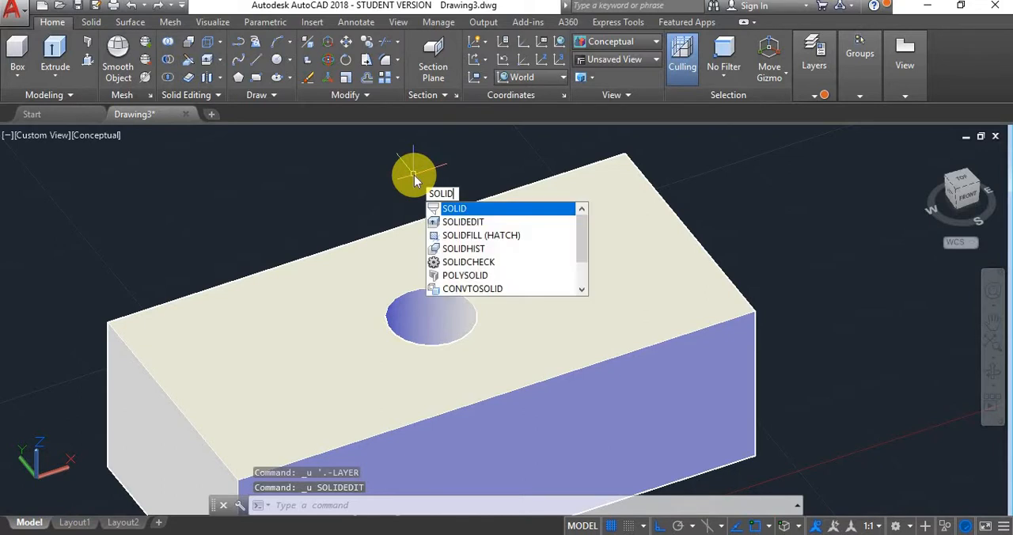
- Offset the hole's cylindrical face by a positive distance of .45 with SOLIDEDIT to shrink the hole to tap drill size
{"action": "key", "text": "Down"}
{"action": "key", "text": "Return"}
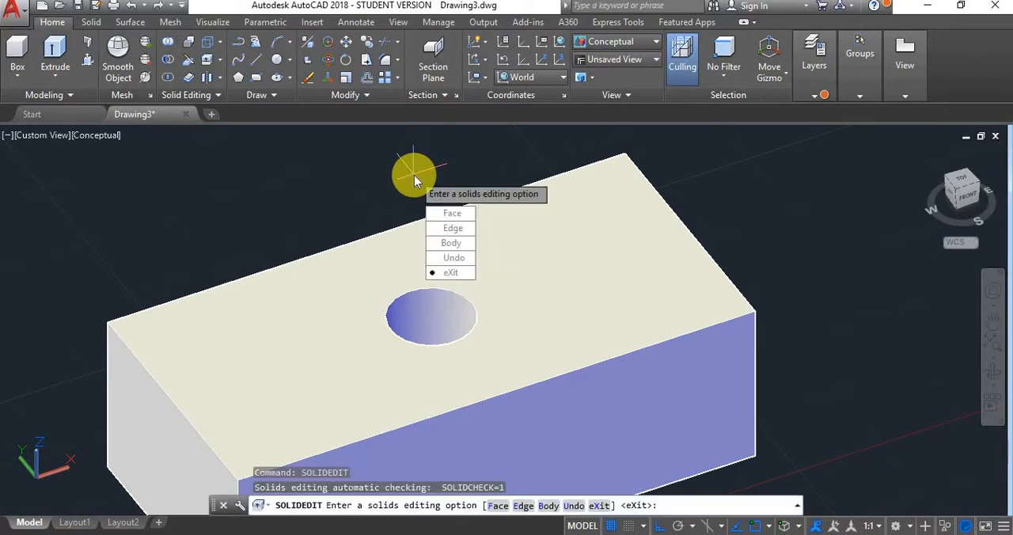
{"action": "left_click", "coordinate": [451, 215]}
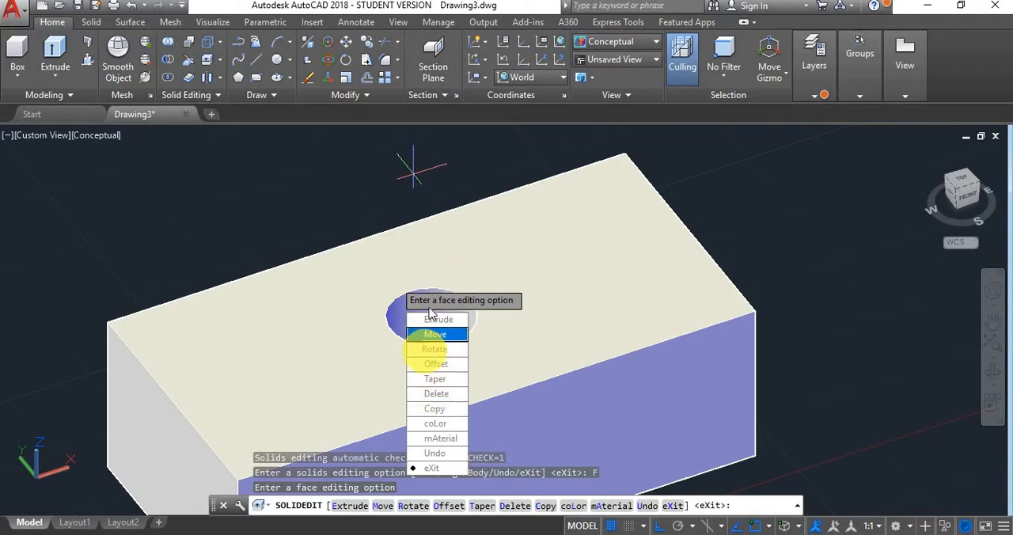
{"action": "left_click", "coordinate": [445, 363]}
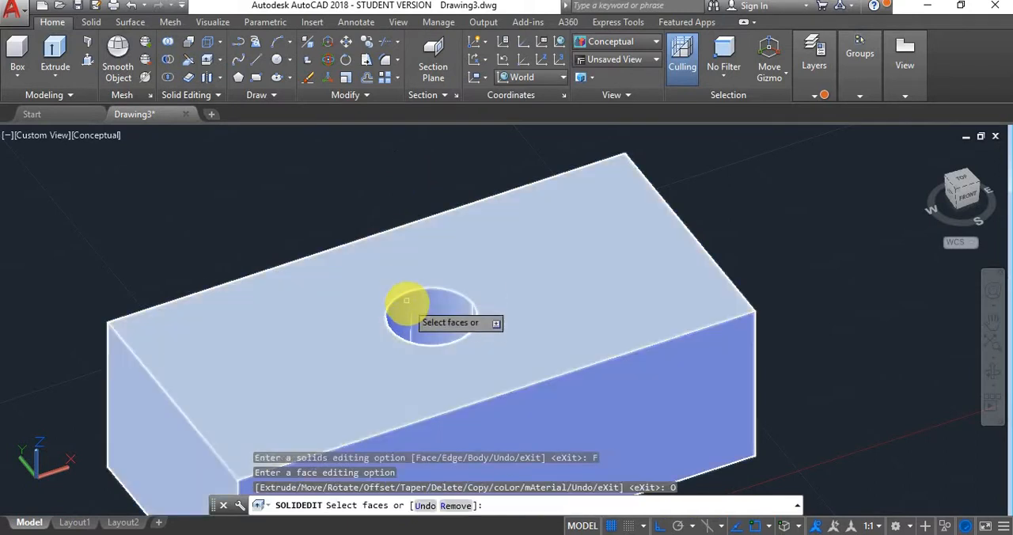
{"action": "left_click", "coordinate": [432, 317]}
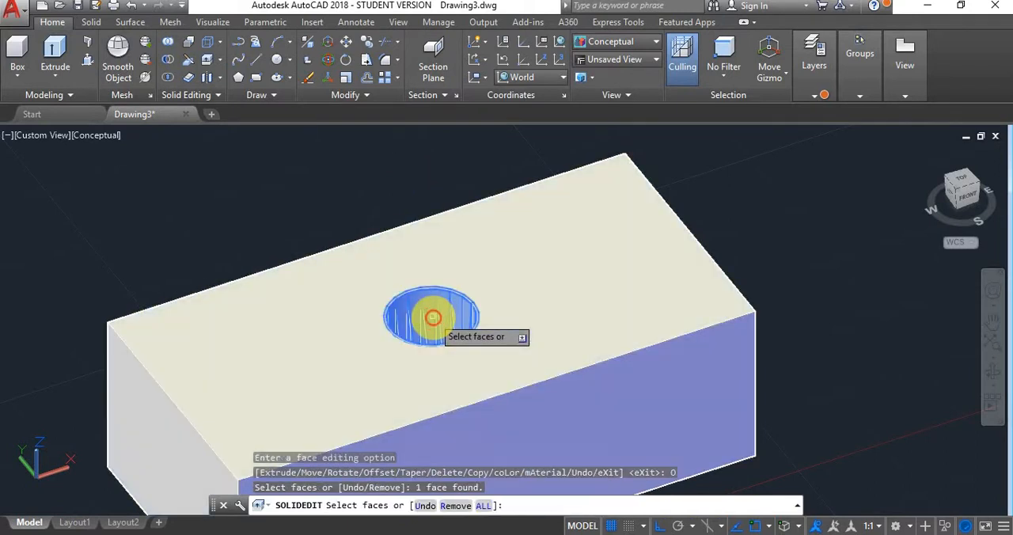
{"action": "right_click", "coordinate": [392, 163]}
{"action": "left_click", "coordinate": [405, 172]}
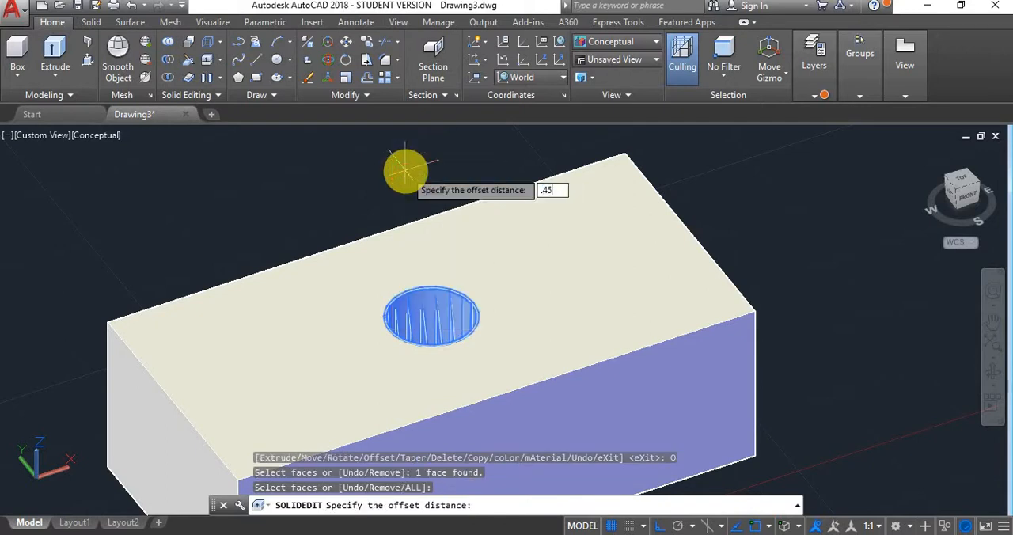
{"action": "key", "text": "Return"}
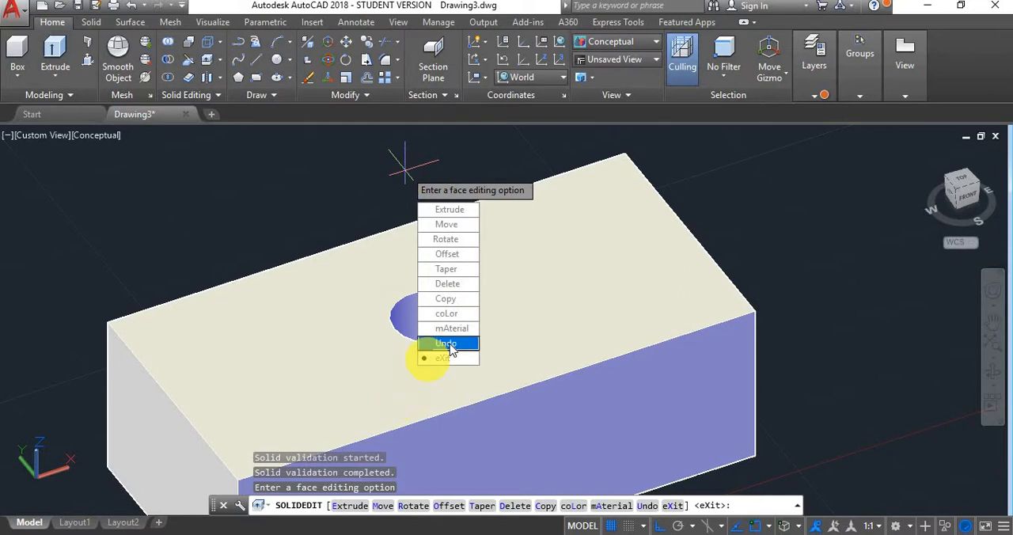
- Exit the solid face editing command and turn the Bolt layer back on
{"action": "left_click", "coordinate": [459, 364]}
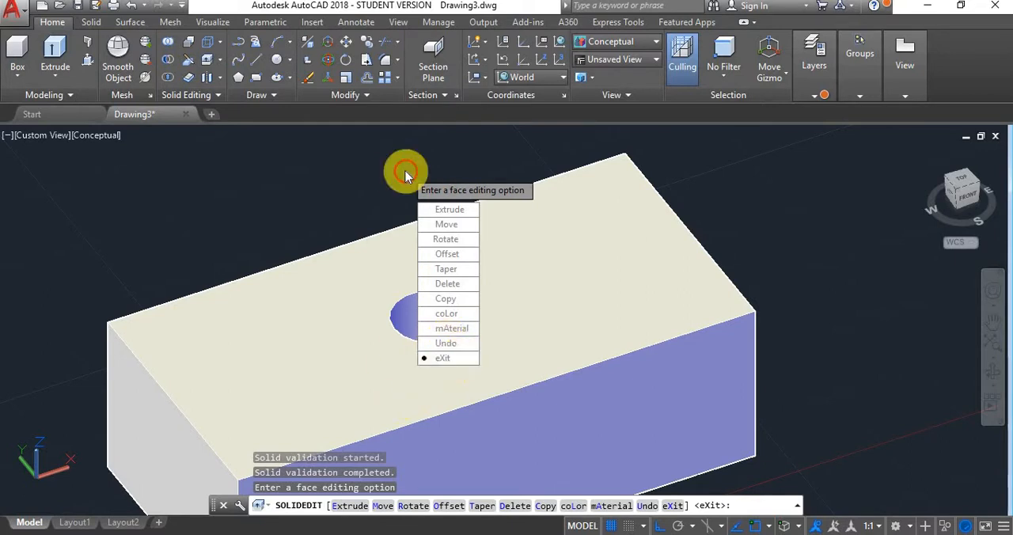
{"action": "key", "text": "Escape"}
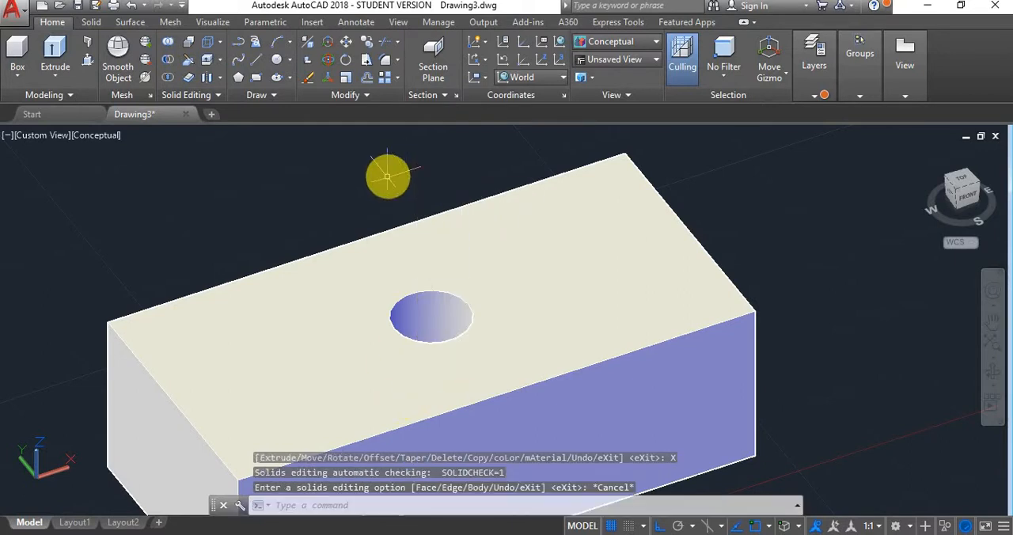
{"action": "left_click", "coordinate": [817, 96]}
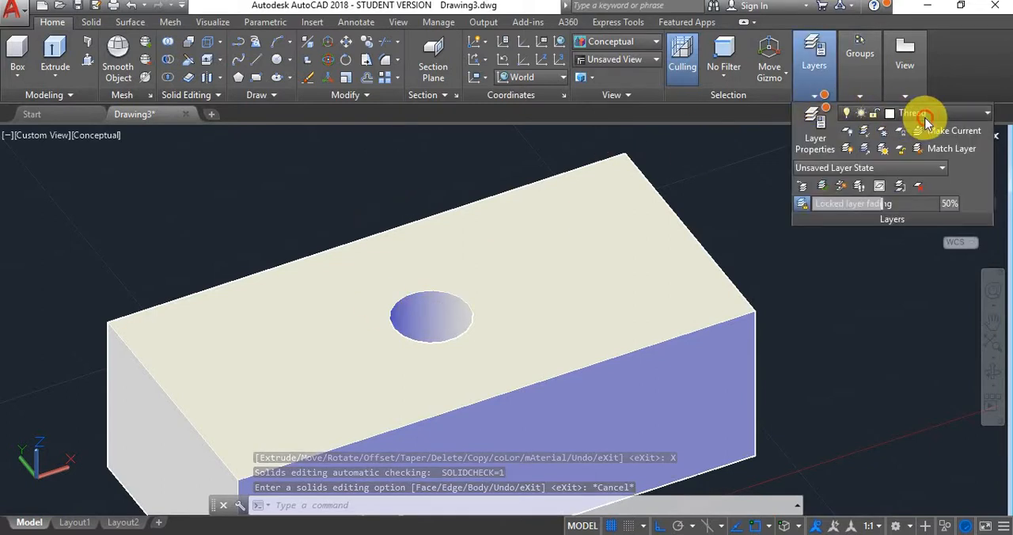
{"action": "left_click", "coordinate": [922, 115]}
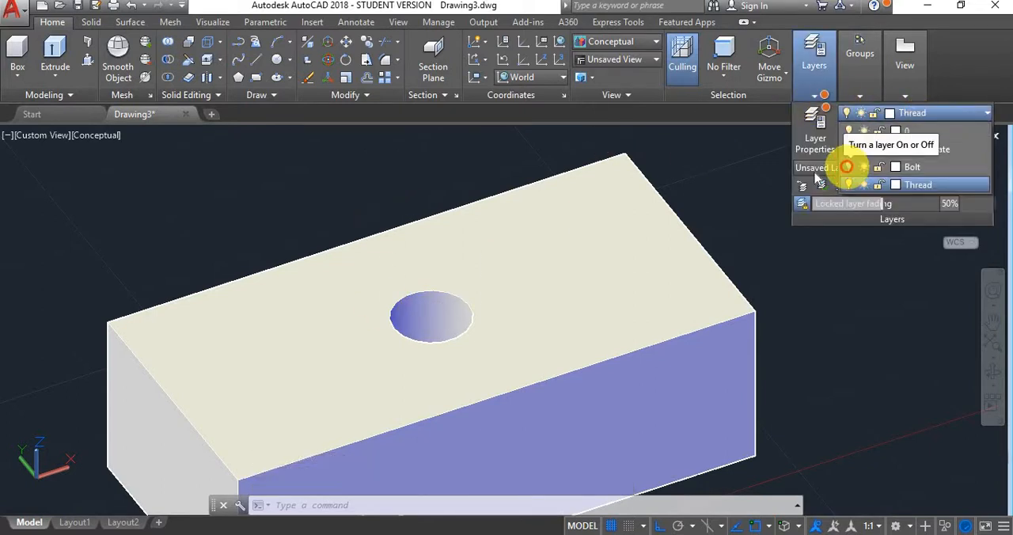
{"action": "left_click", "coordinate": [849, 167]}
{"action": "left_click", "coordinate": [416, 158]}
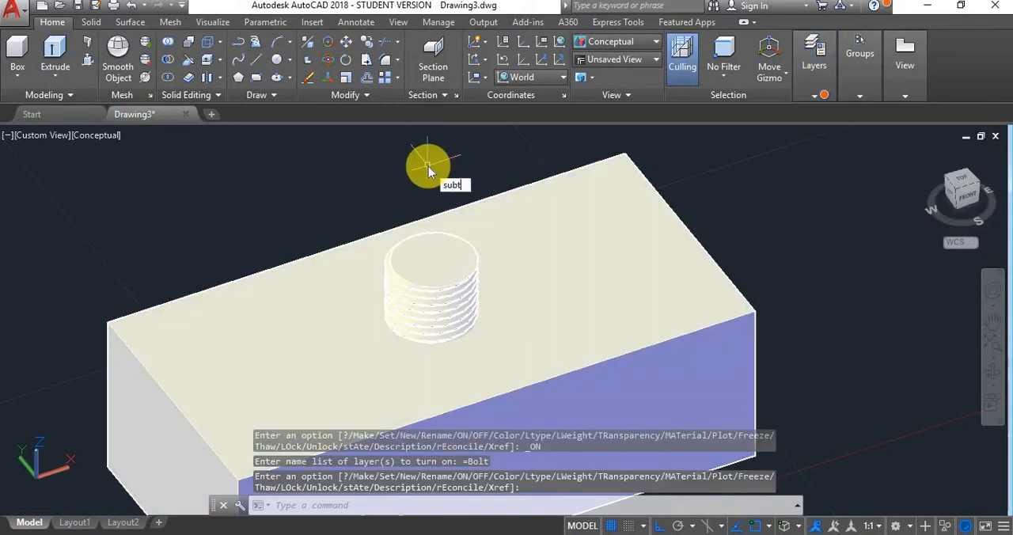
- Subtract the threaded bolt from the block to cut the internal thread into the hole
{"action": "key", "text": "Return"}
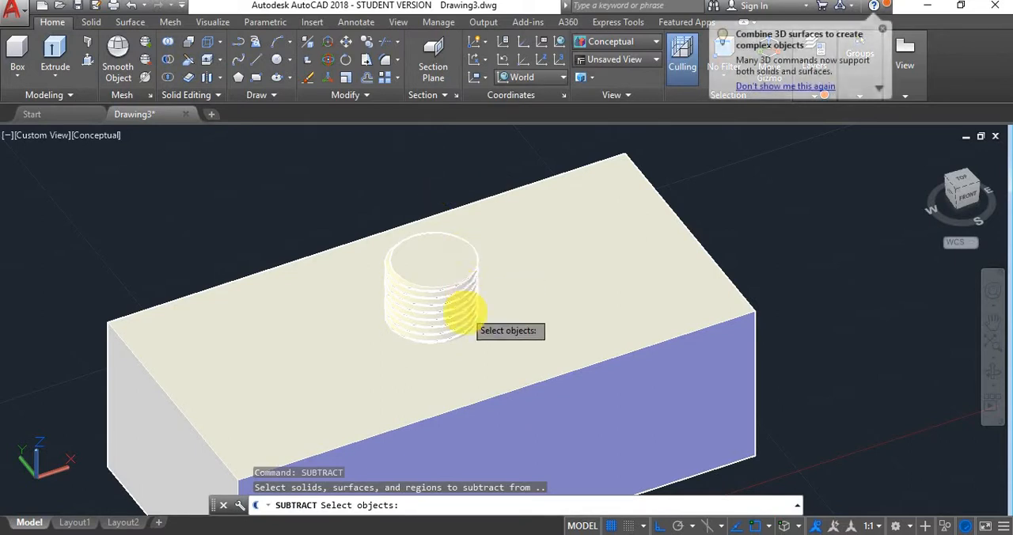
{"action": "left_click", "coordinate": [494, 277]}
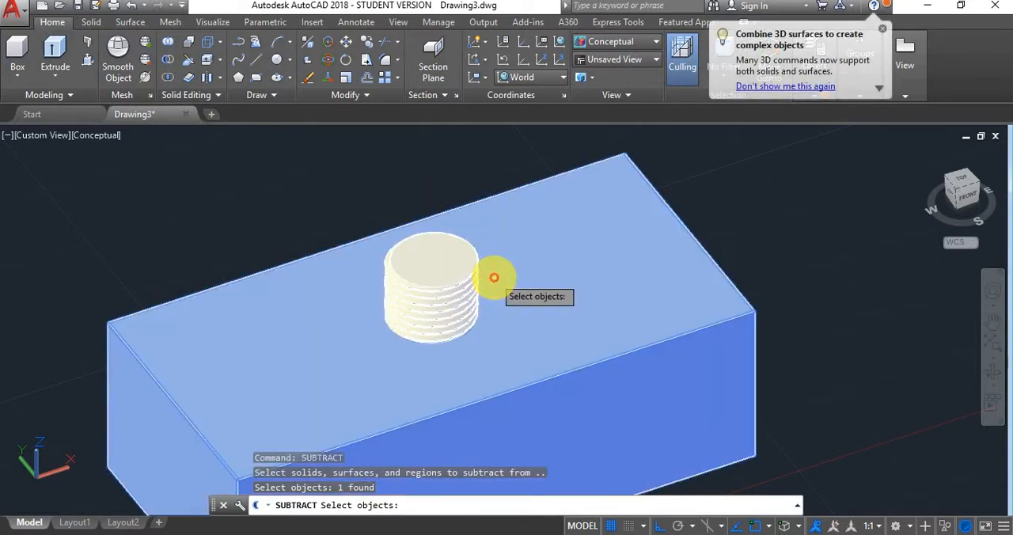
{"action": "key", "text": "Return"}
{"action": "left_click", "coordinate": [463, 284]}
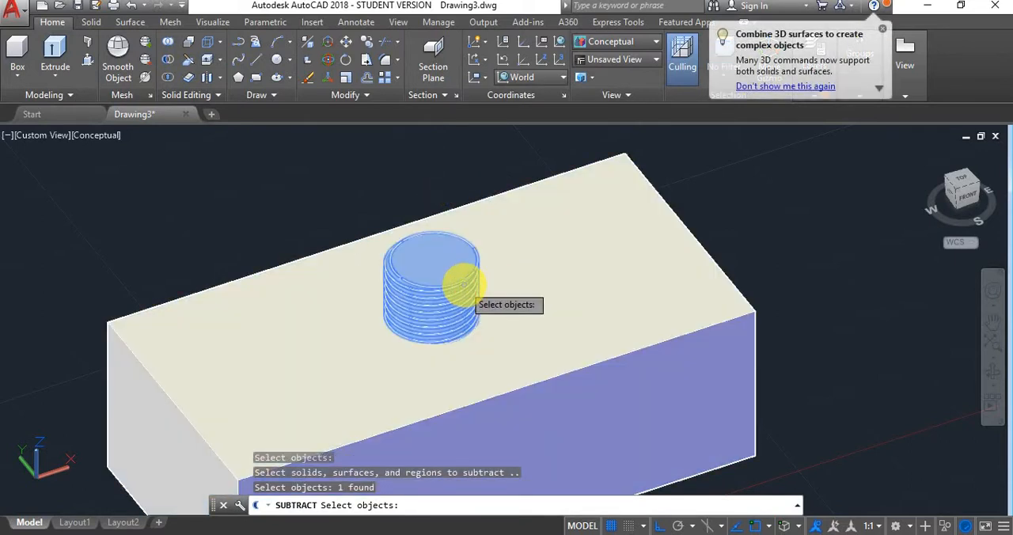
{"action": "key", "text": "Return"}
{"action": "right_click", "coordinate": [330, 185]}
{"action": "left_click", "coordinate": [287, 172]}
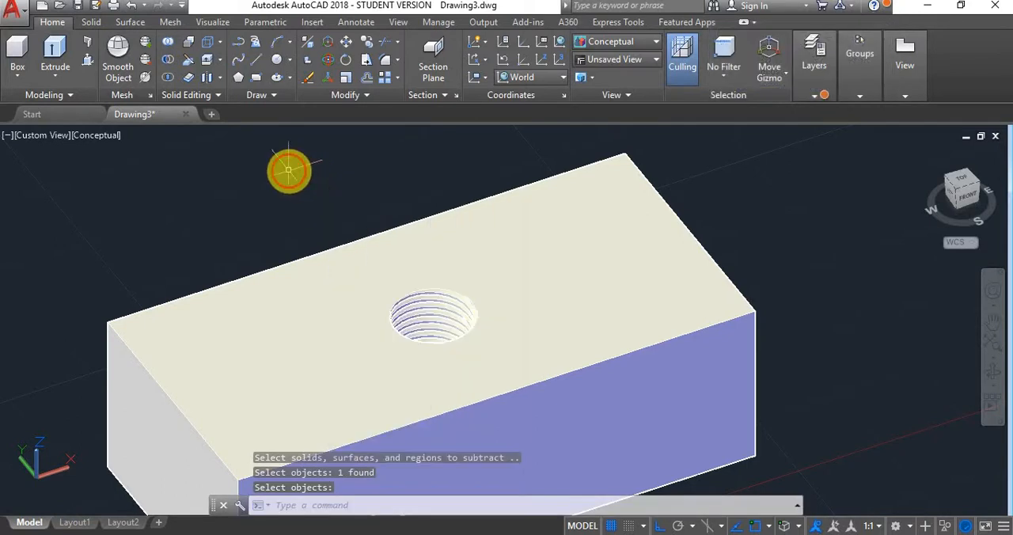
{"action": "key", "text": "Escape"}
- Examine the internal thread inside the block's hole from different angles and at close range
{"action": "middle_click_drag", "start_coordinate": [456, 298], "coordinate": [496, 324], "text": "shift"}
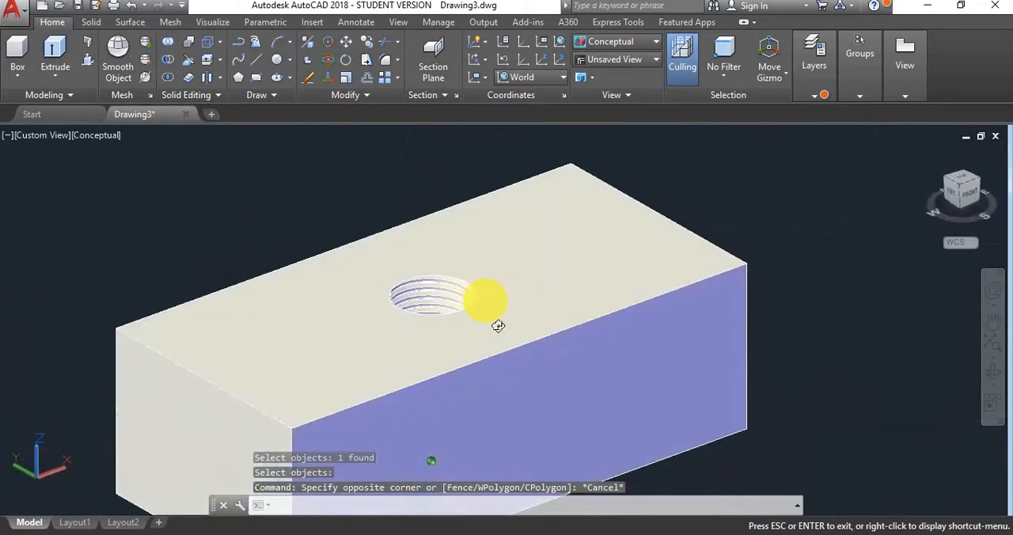
{"action": "scroll", "coordinate": [435, 340], "scroll_direction": "up", "scroll_amount": 8}
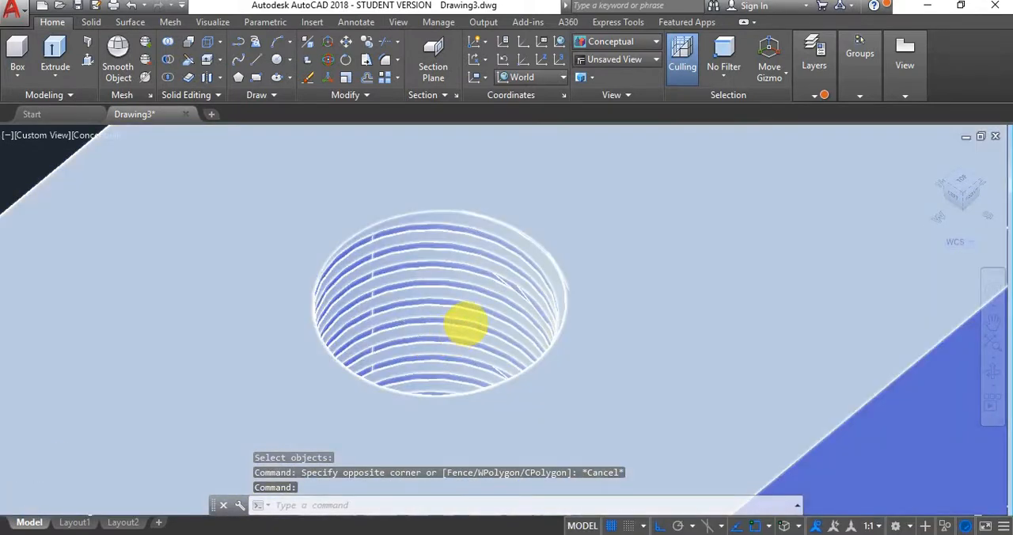
{"action": "middle_click_drag", "start_coordinate": [481, 309], "coordinate": [440, 295], "text": "shift"}
{"action": "scroll", "coordinate": [450, 299], "scroll_direction": "up", "scroll_amount": 2}
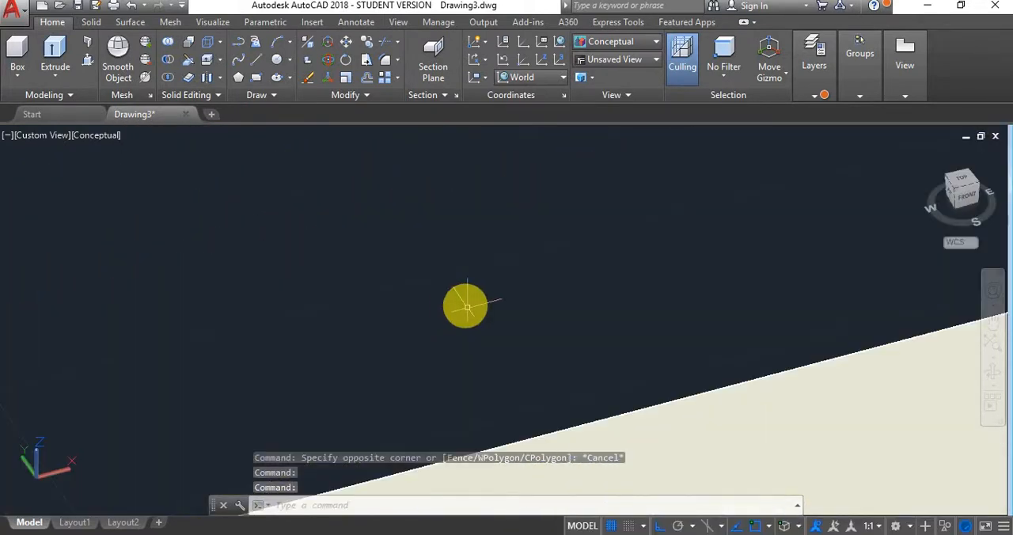
{"action": "scroll", "coordinate": [470, 307], "scroll_direction": "up", "scroll_amount": 2}
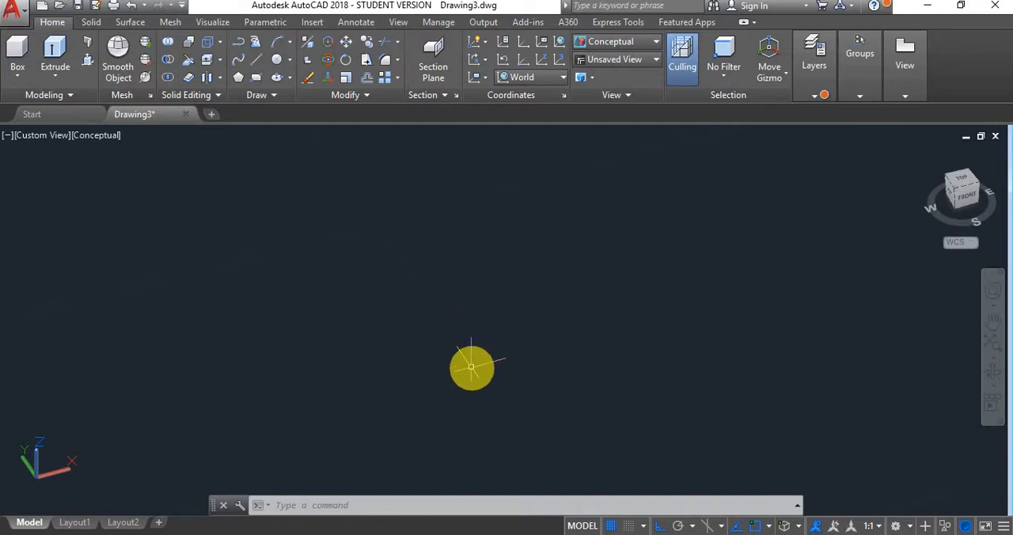
{"action": "scroll", "coordinate": [482, 359], "scroll_direction": "down", "scroll_amount": 8}
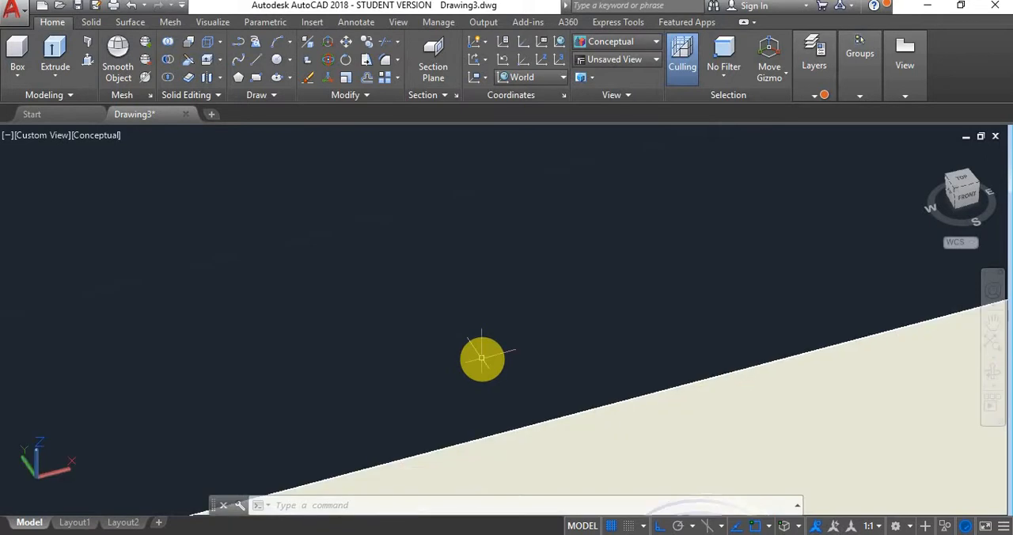
{"action": "scroll", "coordinate": [547, 407], "scroll_direction": "up", "scroll_amount": 2}
{"action": "scroll", "coordinate": [546, 407], "scroll_direction": "up", "scroll_amount": 5}
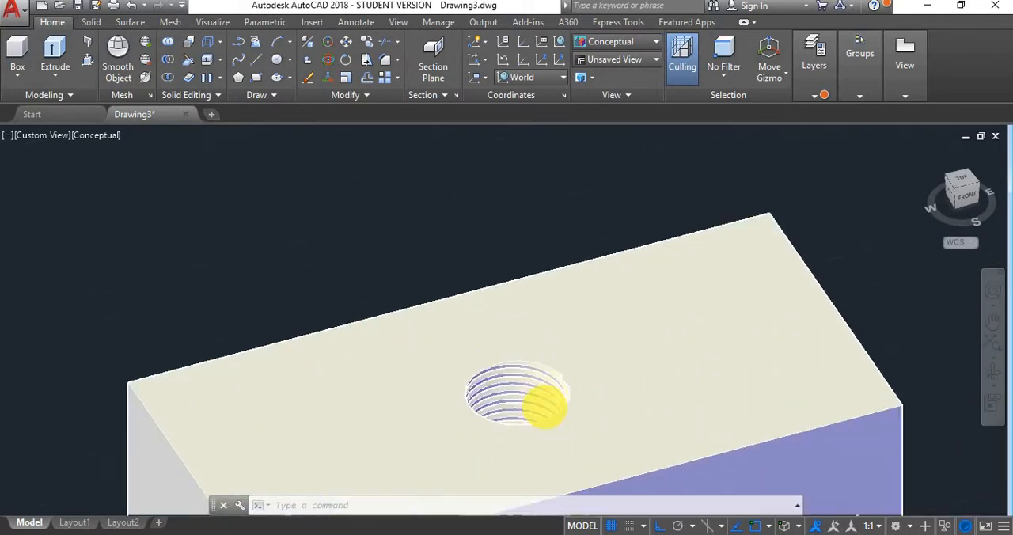
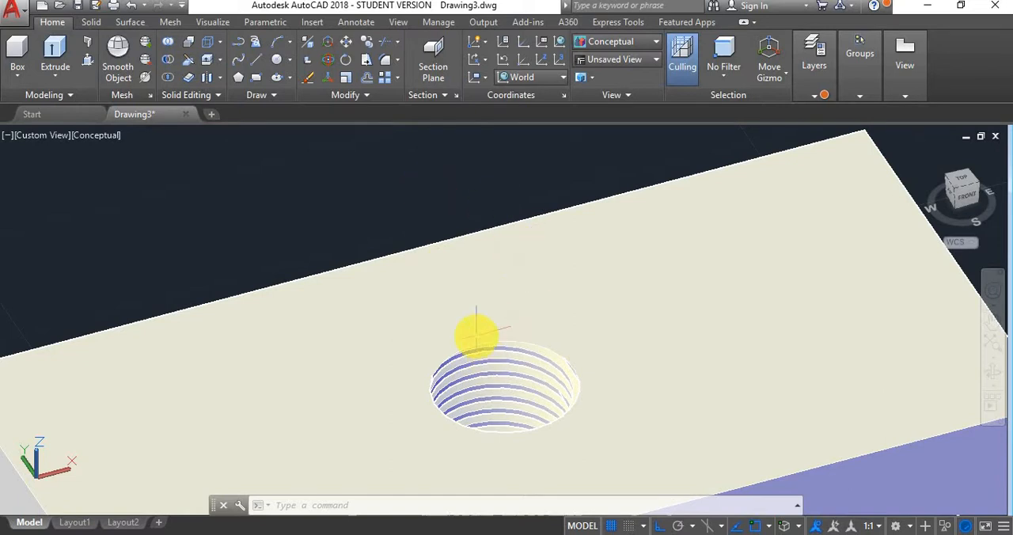
{"action": "left_click", "coordinate": [488, 352]}
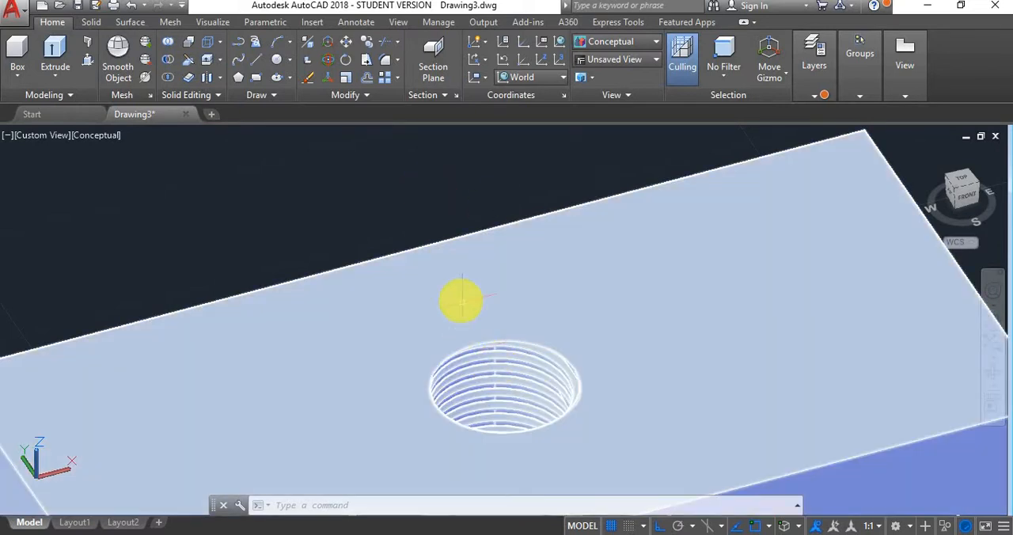
{"action": "key", "text": "Escape"}
{"action": "key", "text": "Escape"}
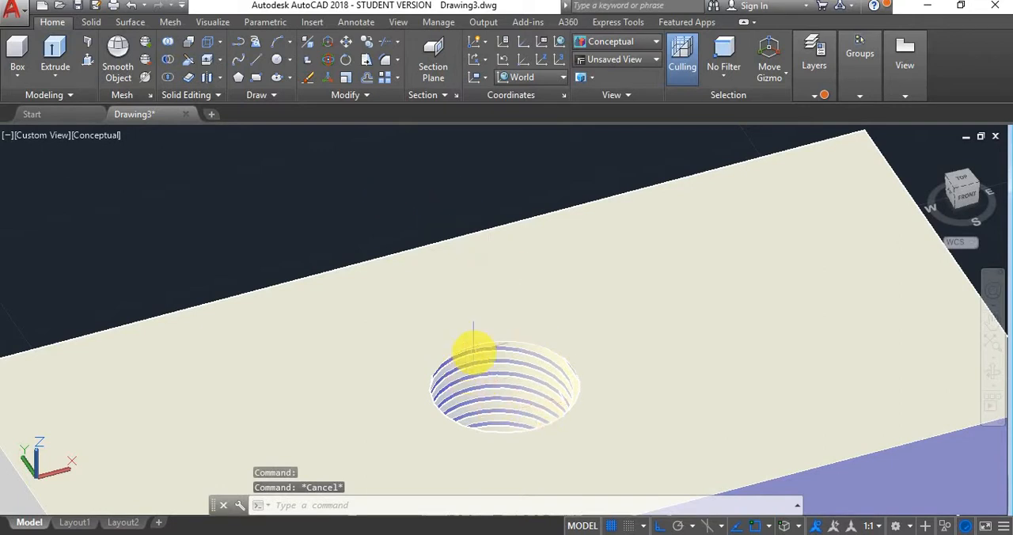
{"action": "left_click", "coordinate": [505, 366]}
{"action": "key", "text": "Escape"}
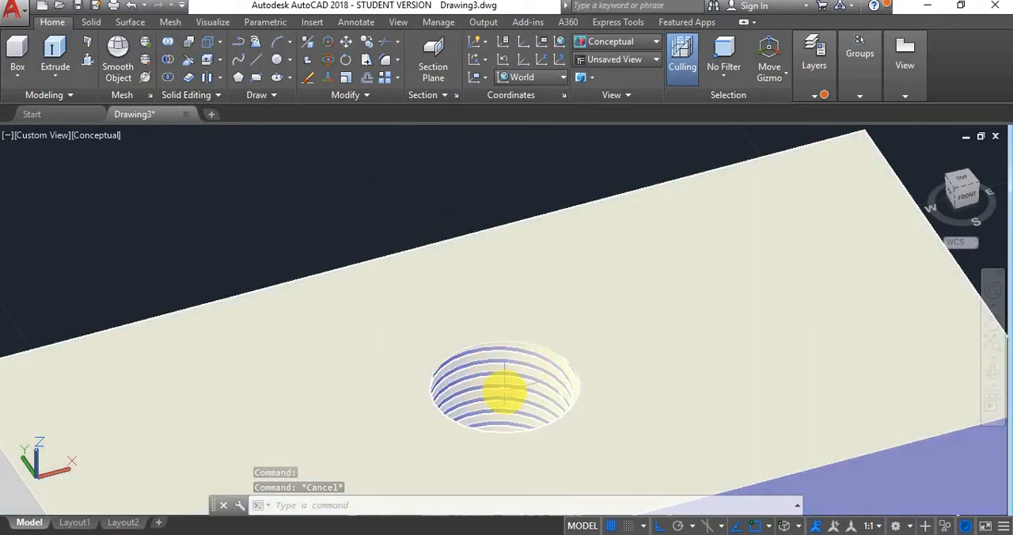
{"action": "left_click", "coordinate": [495, 377]}
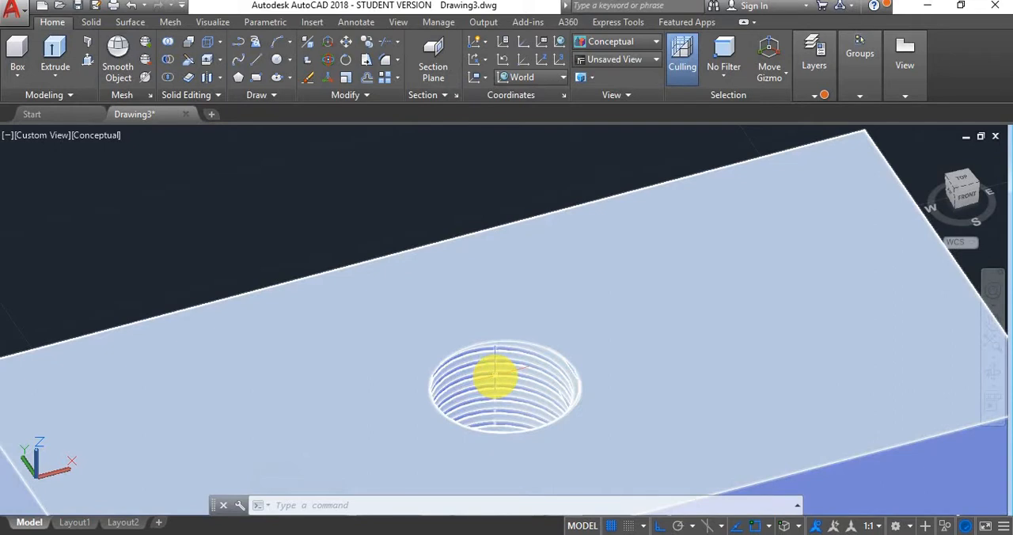
{"action": "key", "text": "Escape"}
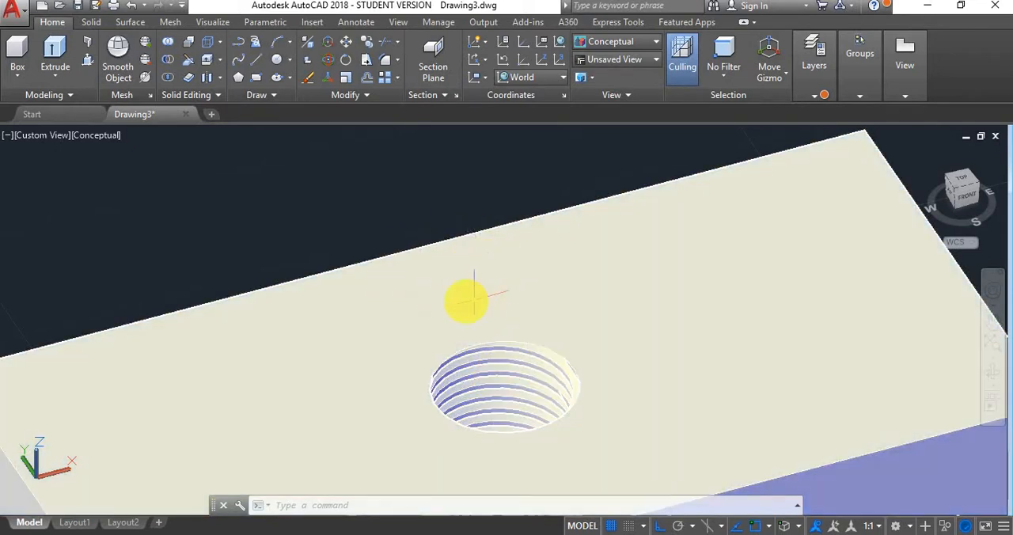
{"action": "left_click", "coordinate": [429, 276]}
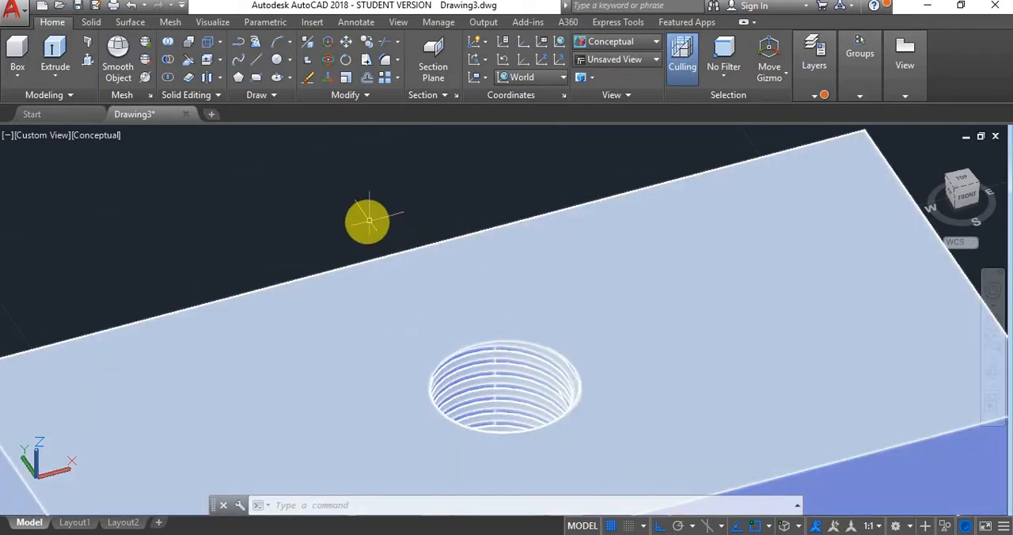
{"action": "key", "text": "Escape"}
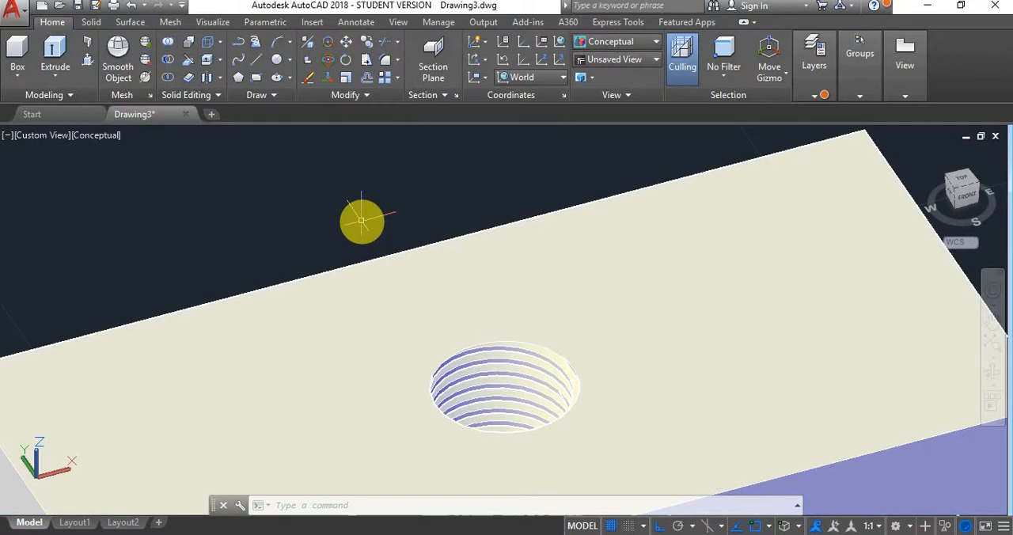
{"action": "left_click", "coordinate": [429, 276]}
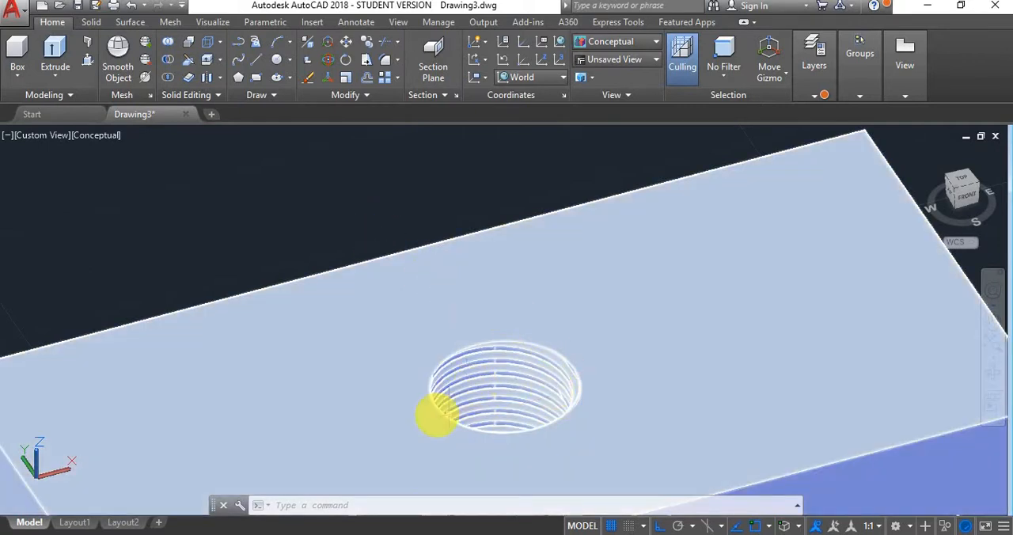
{"action": "key", "text": "Escape"}
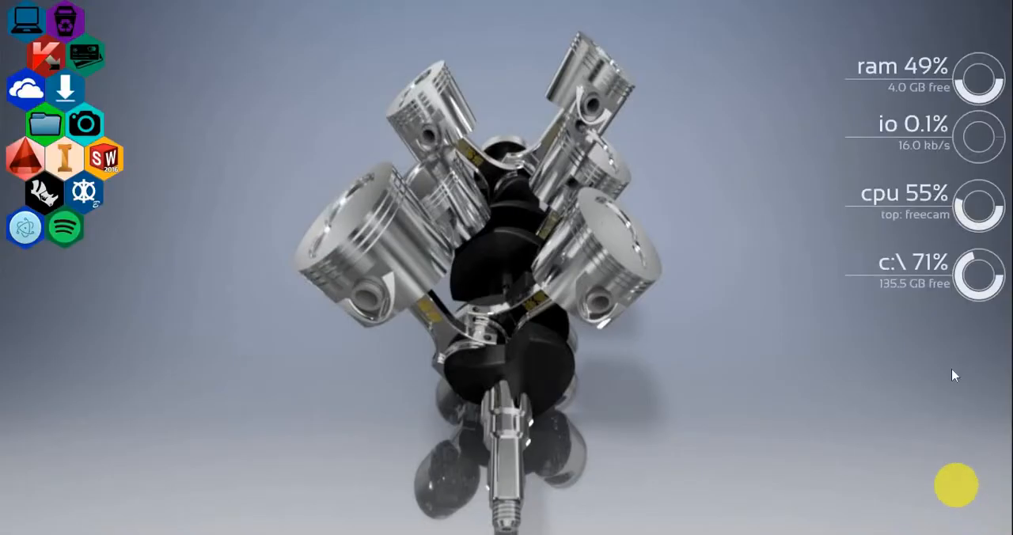
{"action": "left_click", "coordinate": [509, 521]}
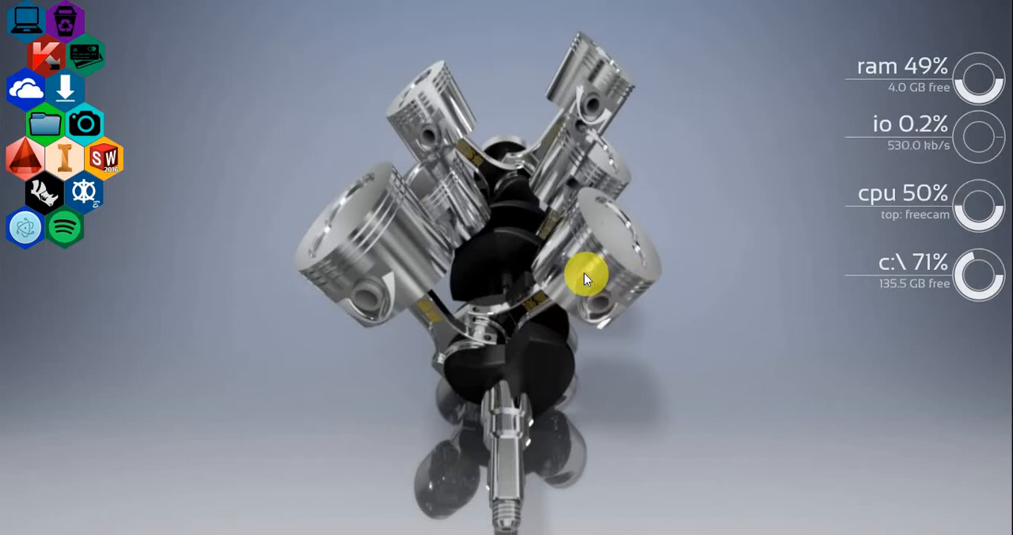
{"action": "right_click", "coordinate": [617, 351]}
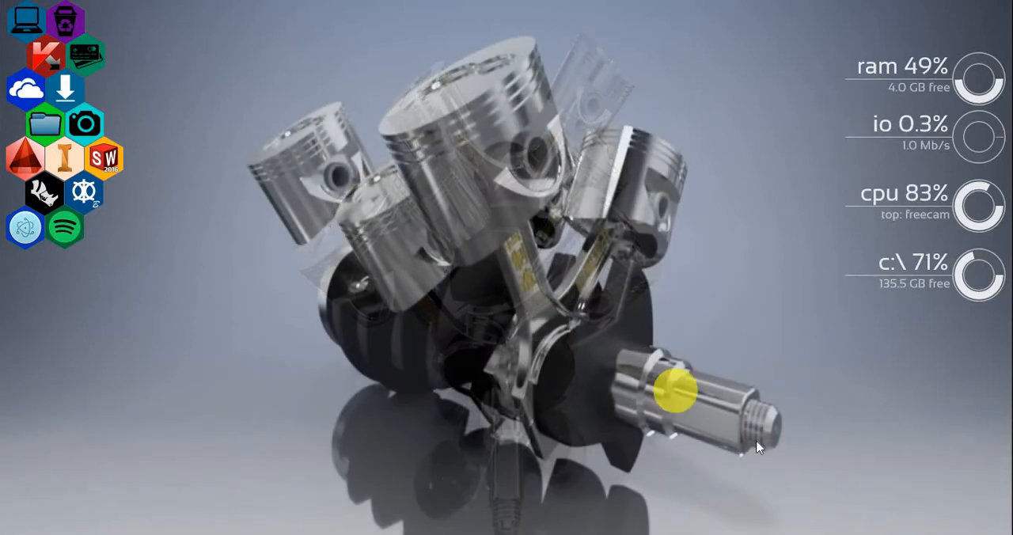
{"action": "left_click", "coordinate": [760, 434]}
{"action": "left_click", "coordinate": [760, 433]}
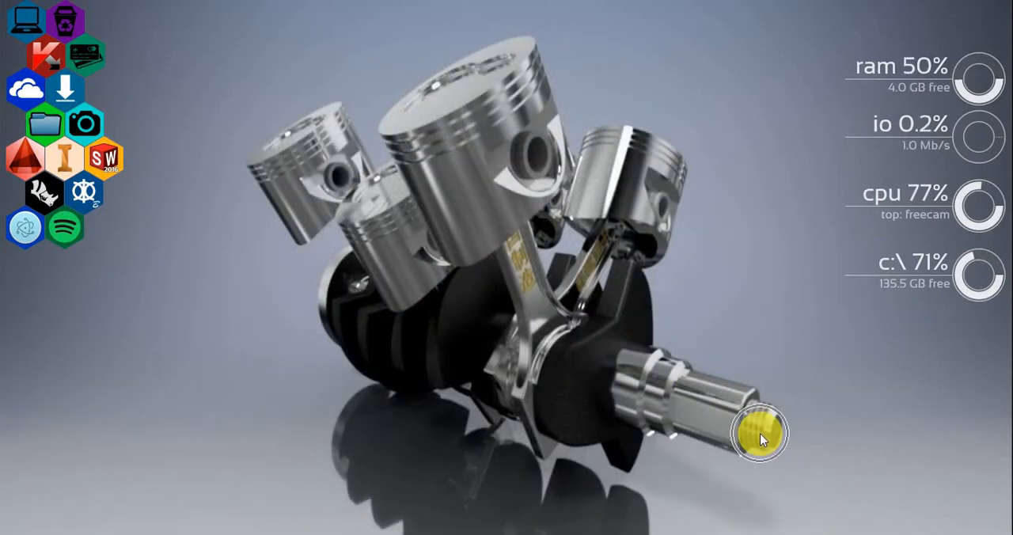
{"action": "left_click", "coordinate": [760, 434]}
{"action": "left_click", "coordinate": [759, 433]}
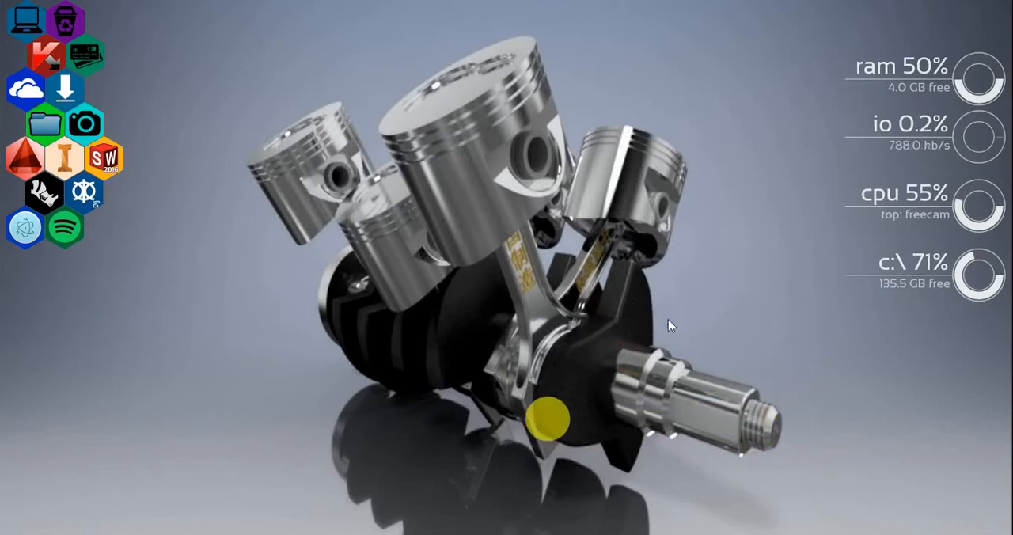
- Switch to File Explorer and open the Renders folder inside Renders and Drawings on the USB drive
{"action": "left_click", "coordinate": [761, 418]}
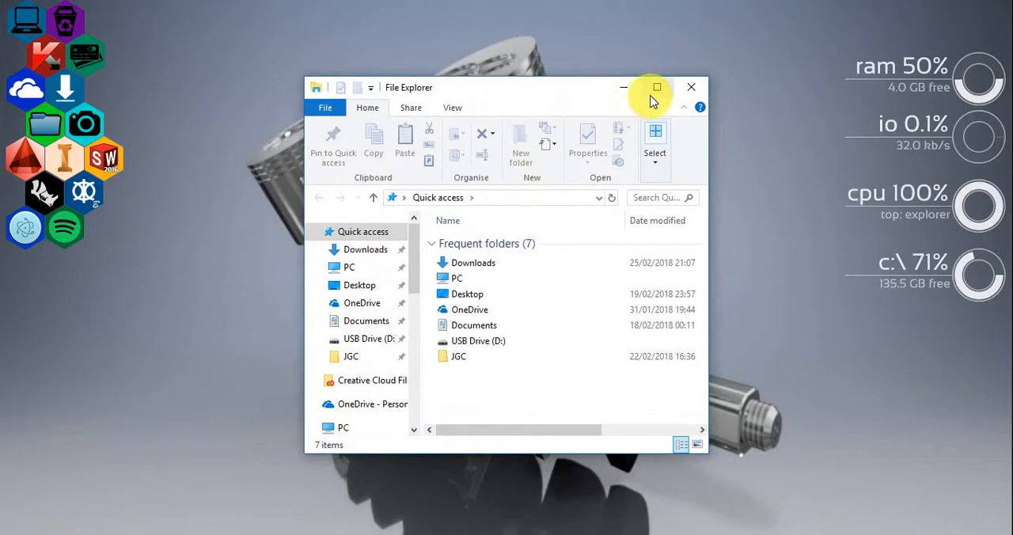
{"action": "left_click", "coordinate": [652, 93]}
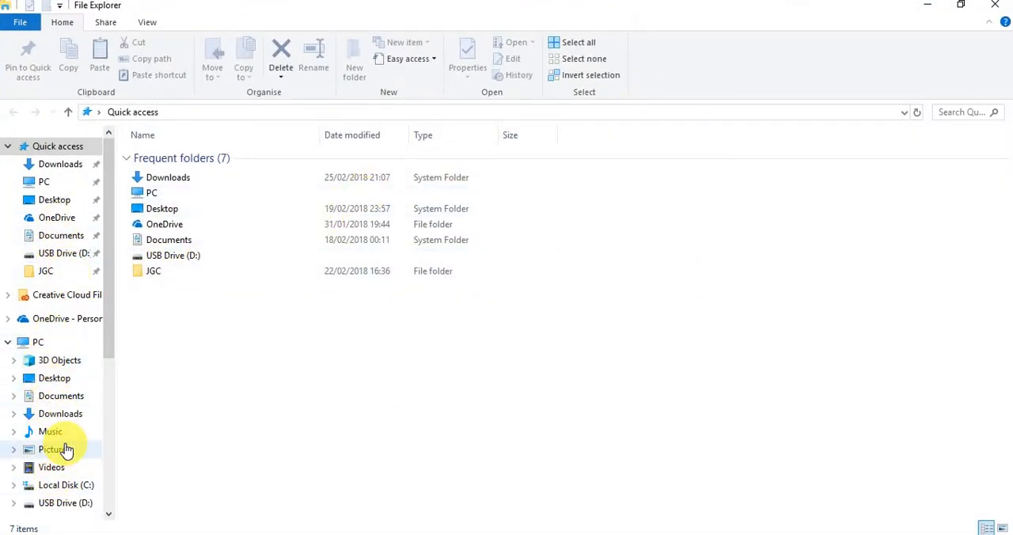
{"action": "left_click", "coordinate": [67, 254]}
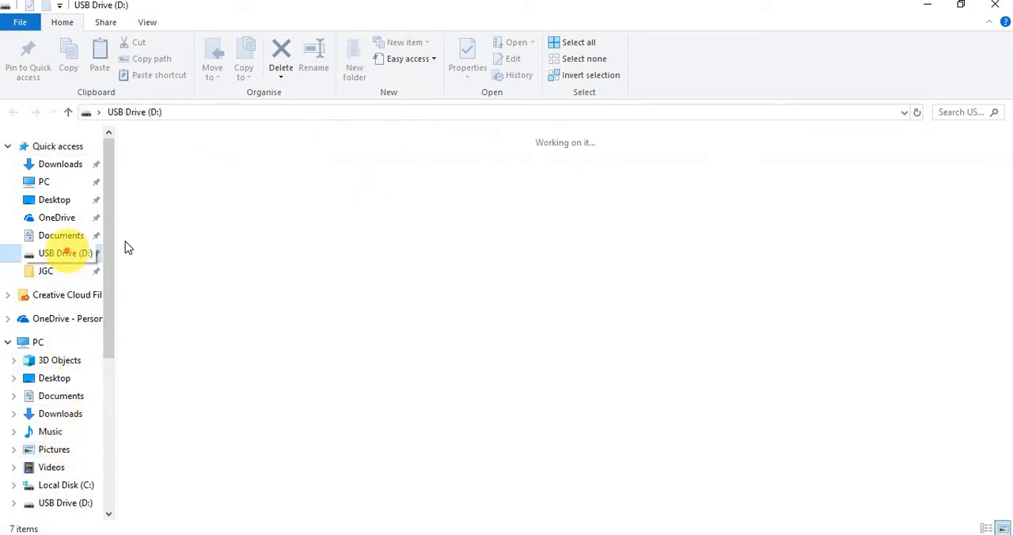
{"action": "double_click", "coordinate": [546, 190]}
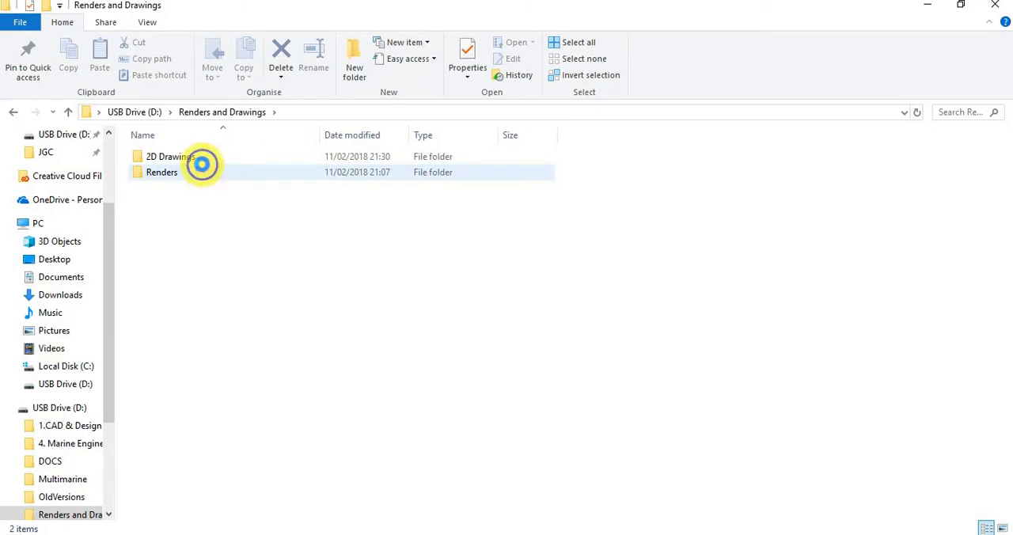
{"action": "right_click", "coordinate": [186, 156]}
{"action": "left_click", "coordinate": [160, 233]}
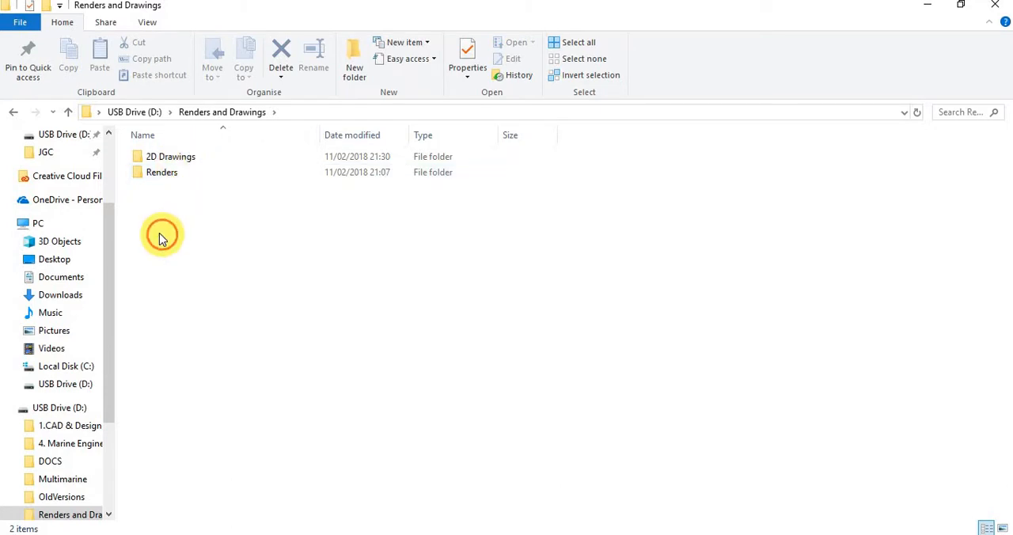
{"action": "double_click", "coordinate": [159, 170]}
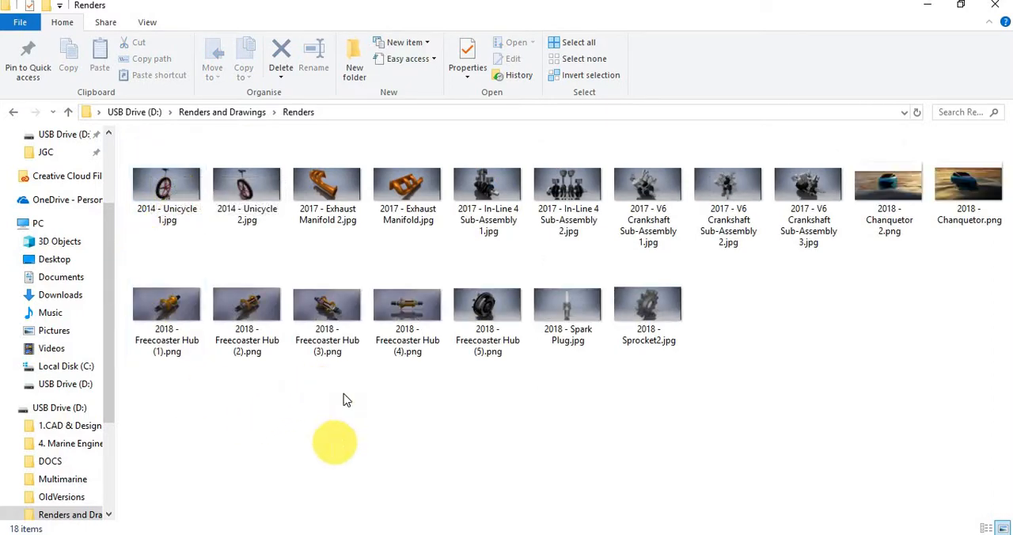
- View the render 2018 - Freecoaster Hub (1).png at full size and close it
{"action": "left_click", "coordinate": [328, 311]}
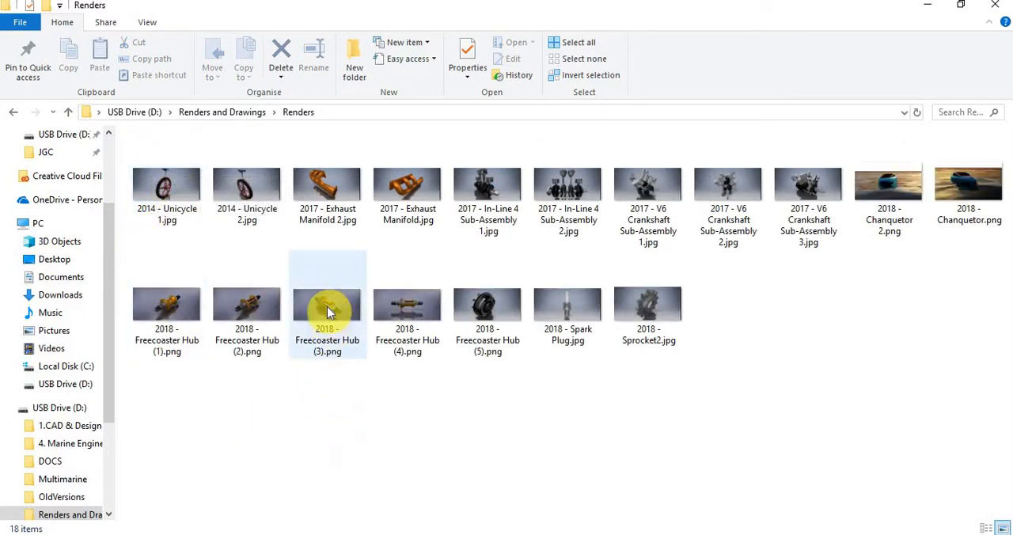
{"action": "left_click", "coordinate": [179, 290]}
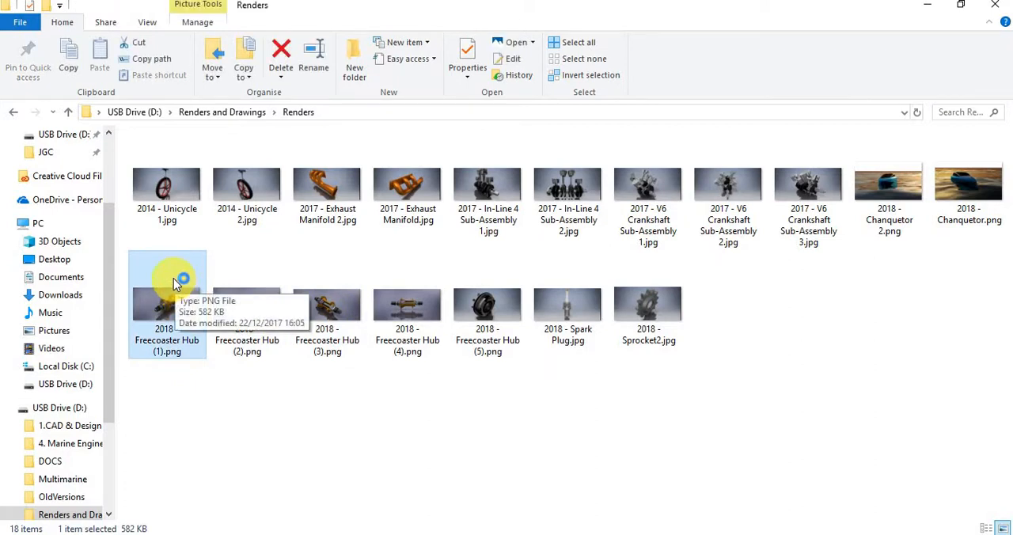
{"action": "double_click", "coordinate": [173, 278]}
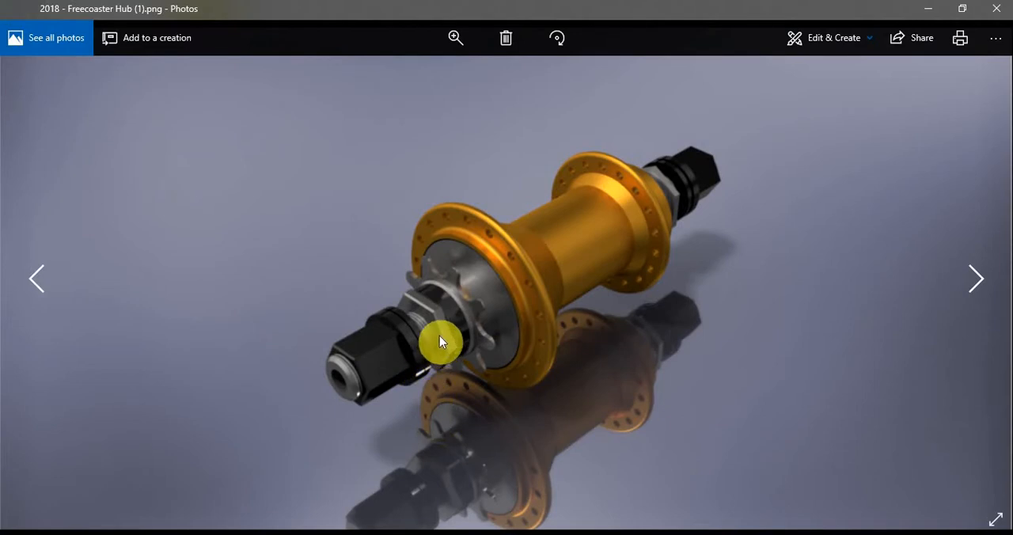
{"action": "left_click", "coordinate": [439, 335]}
{"action": "left_click", "coordinate": [996, 10]}
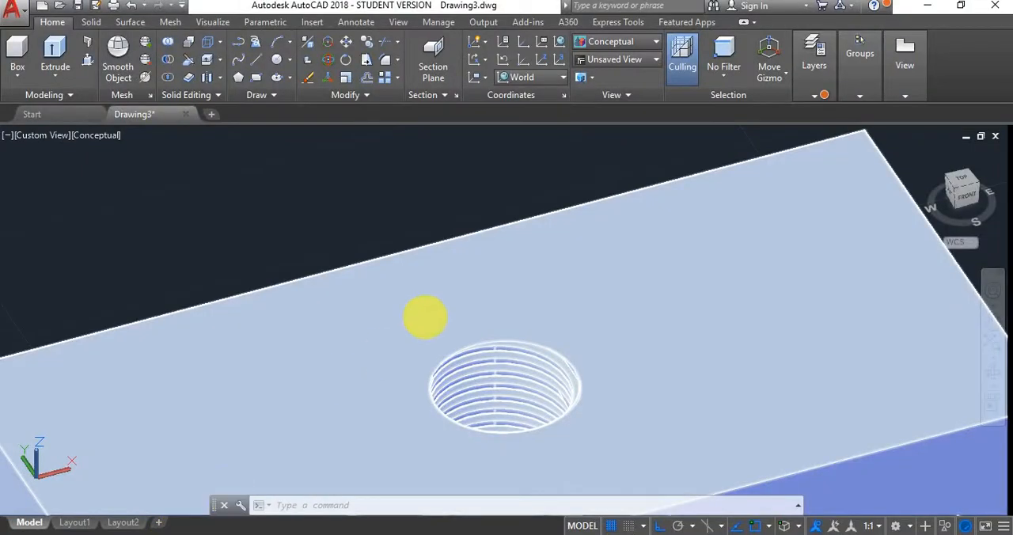
{"action": "left_click", "coordinate": [464, 293]}
{"action": "key", "text": "Escape"}
{"action": "key", "text": "Escape"}
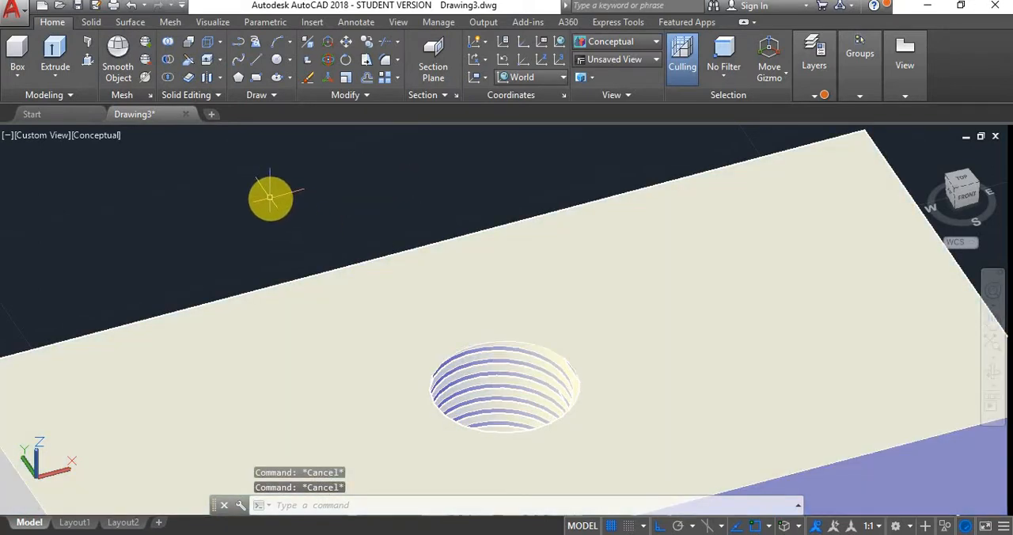
{"action": "scroll", "coordinate": [405, 242], "scroll_direction": "up", "scroll_amount": 3}
{"action": "scroll", "coordinate": [399, 244], "scroll_direction": "down", "scroll_amount": 4}
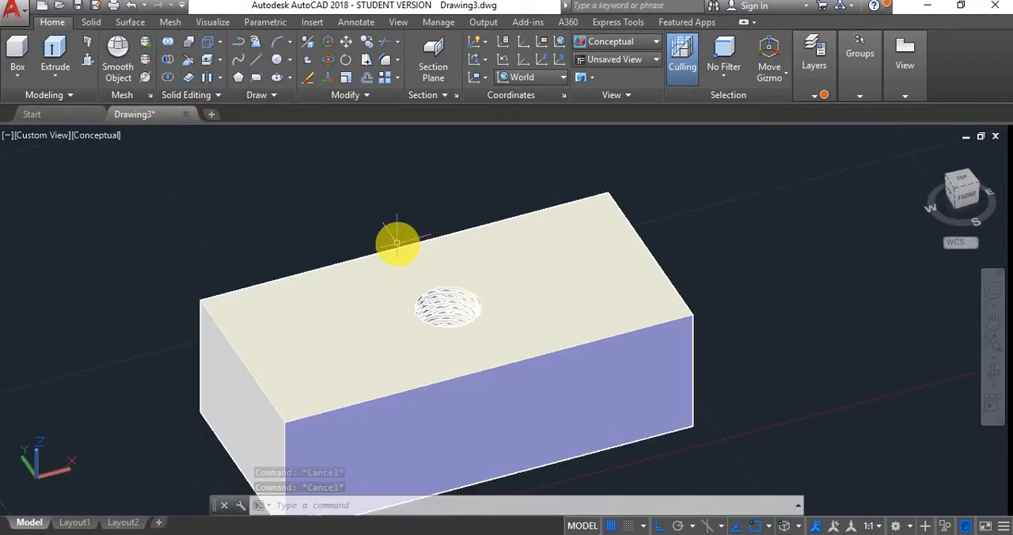
{"action": "left_click", "coordinate": [462, 261]}
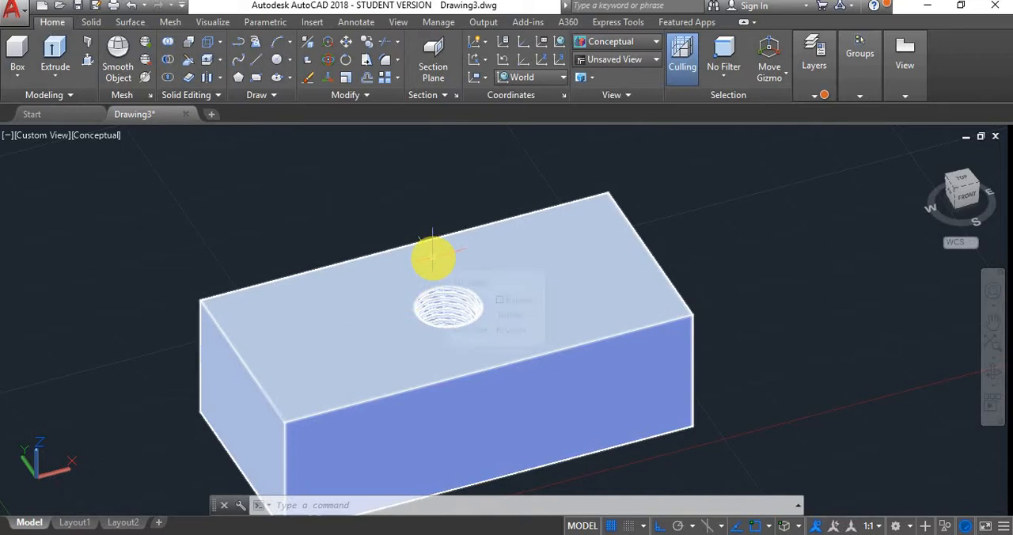
{"action": "key", "text": "Escape"}
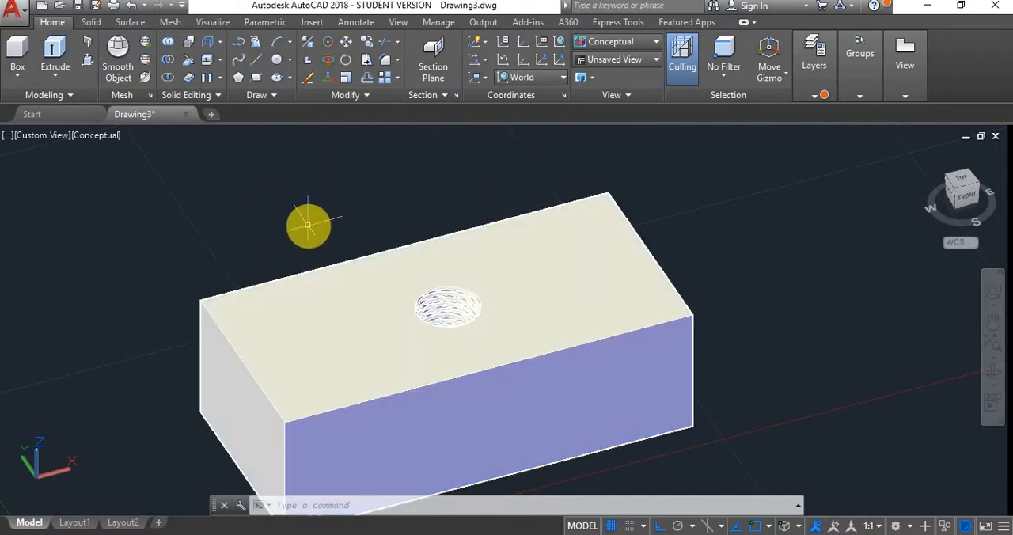
{"action": "key", "text": "Escape"}
{"action": "key", "text": "Escape"}
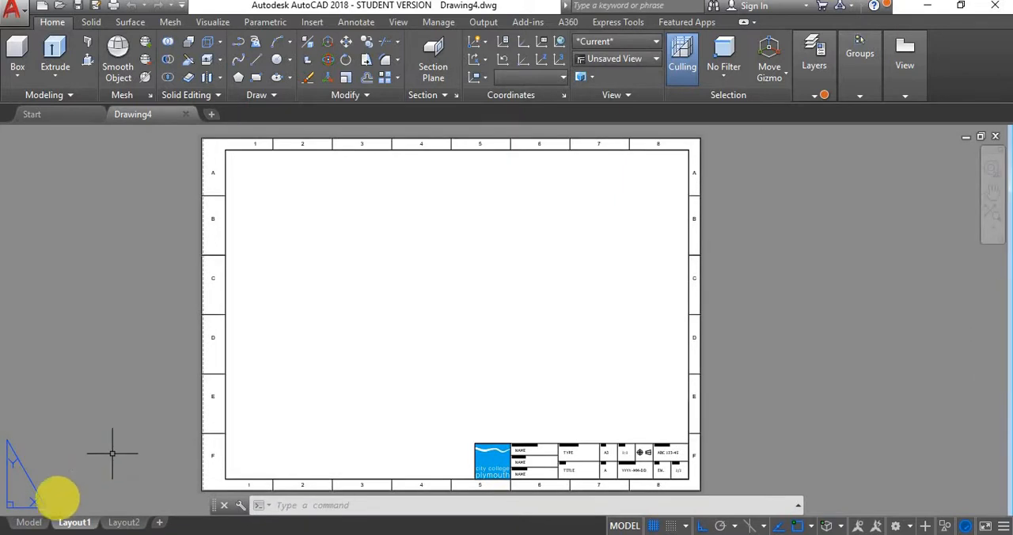
- Switch the new Drawing4 file from Layout1 to model space and bring the origin into view
{"action": "left_click", "coordinate": [30, 522]}
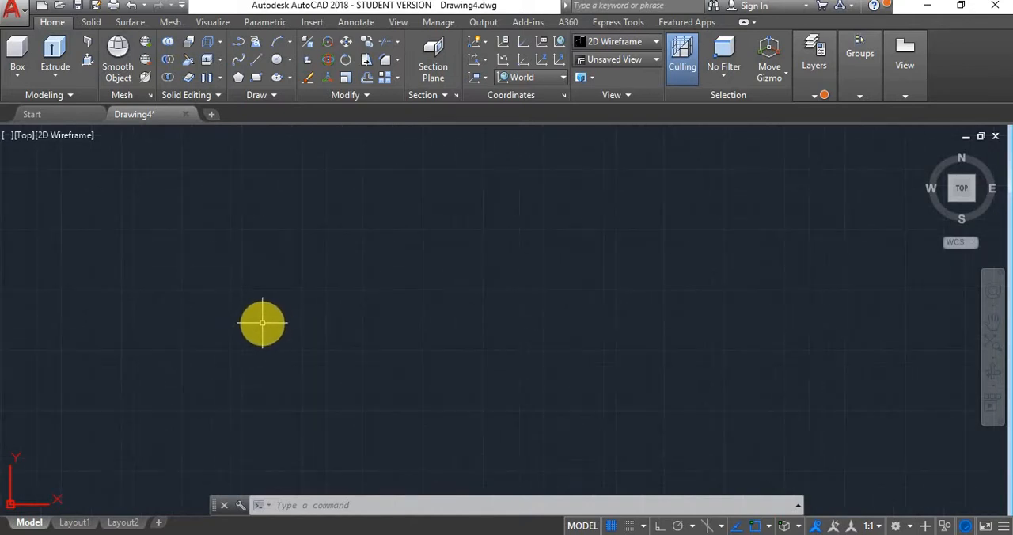
{"action": "scroll", "coordinate": [263, 323], "scroll_direction": "down", "scroll_amount": 3}
{"action": "scroll", "coordinate": [234, 400], "scroll_direction": "up", "scroll_amount": 4}
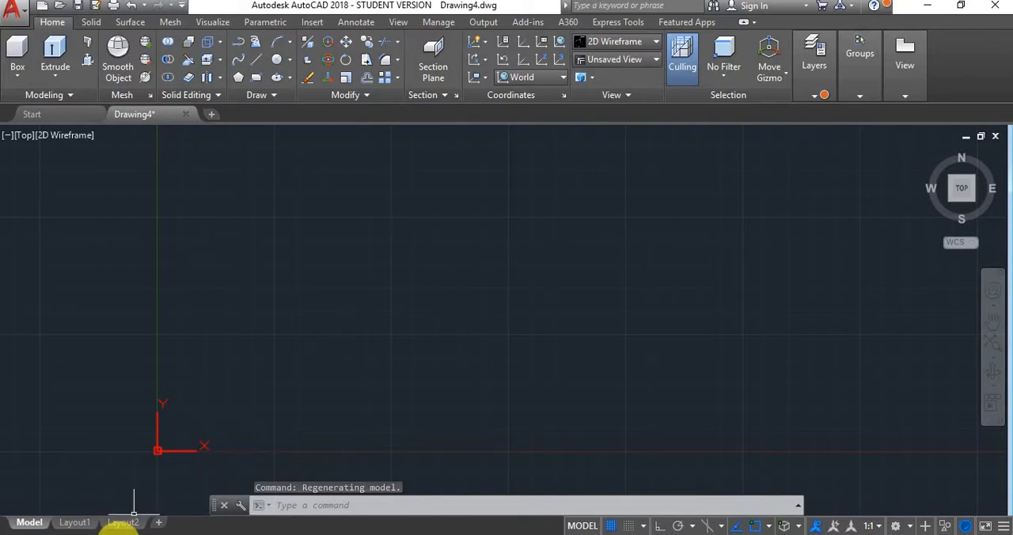
- Switch to the Opera browser and examine the ISO metric thread profile and calculator on the Metric Thread Size page
{"action": "left_click", "coordinate": [120, 534]}
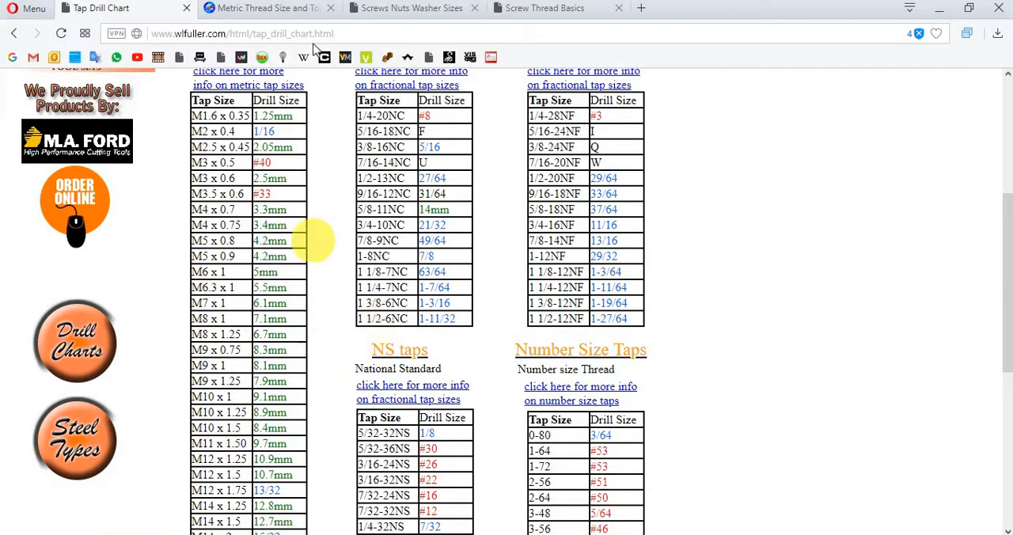
{"action": "left_click", "coordinate": [285, 11]}
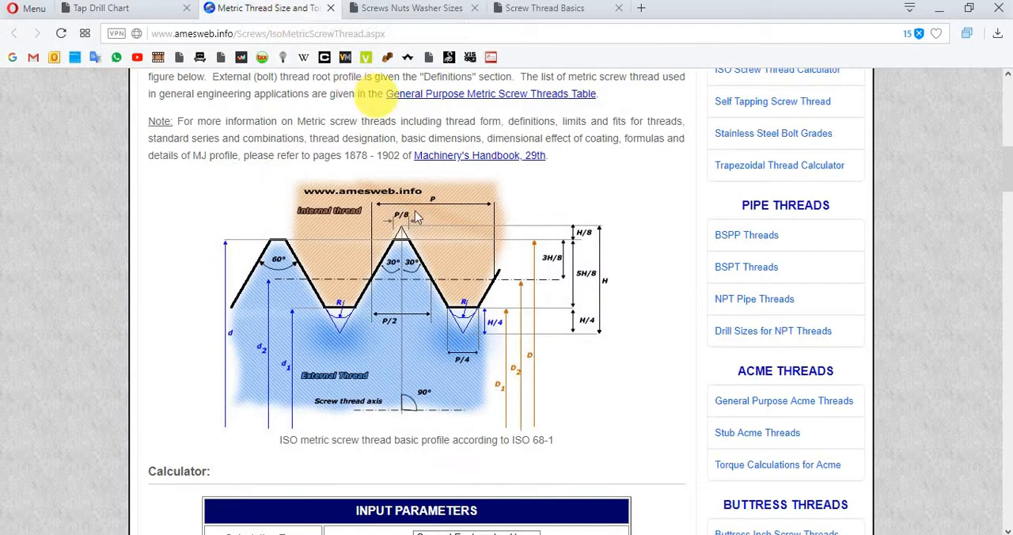
{"action": "scroll", "coordinate": [404, 193], "scroll_direction": "down", "scroll_amount": 1}
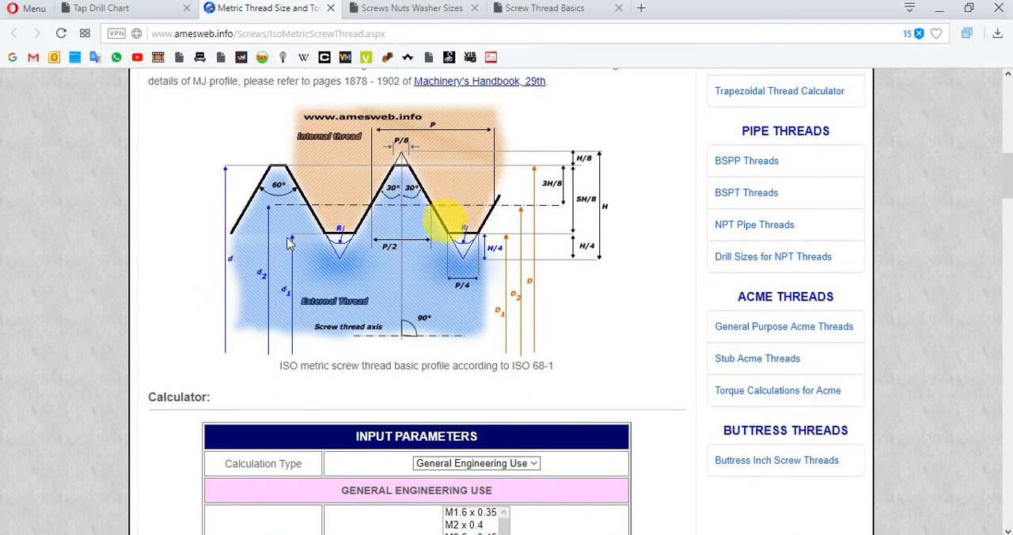
{"action": "scroll", "coordinate": [356, 237], "scroll_direction": "down", "scroll_amount": 6}
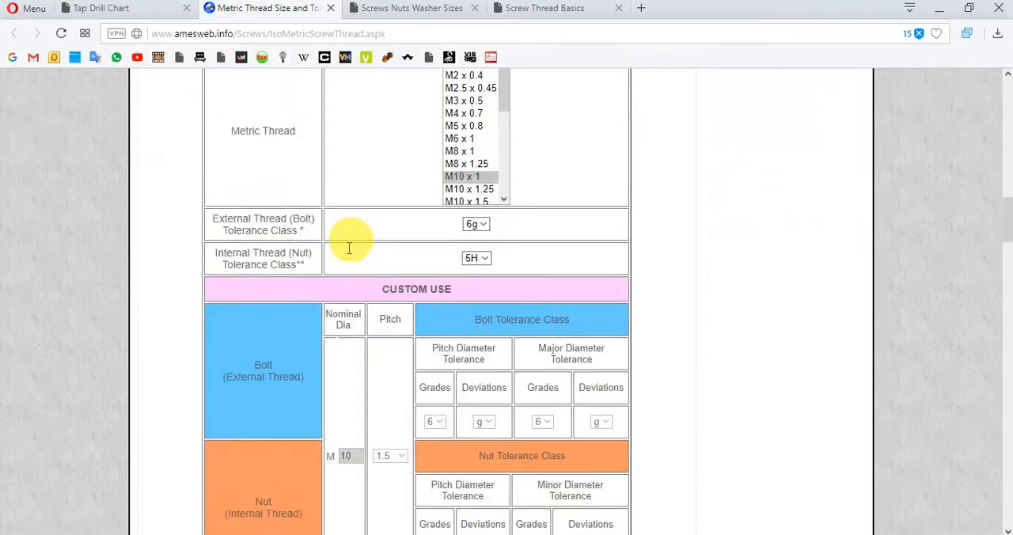
{"action": "scroll", "coordinate": [349, 247], "scroll_direction": "up", "scroll_amount": 8}
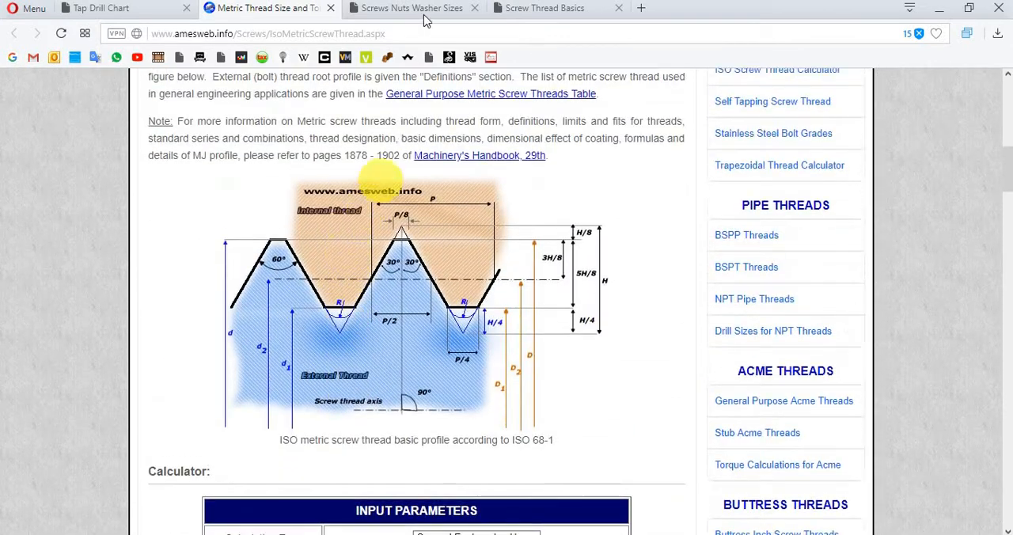
- Open the Screws Nuts Washer Sizes page and study its BS 3643/ISO thread form diagram and external and internal thread dimension table
{"action": "left_click", "coordinate": [422, 9]}
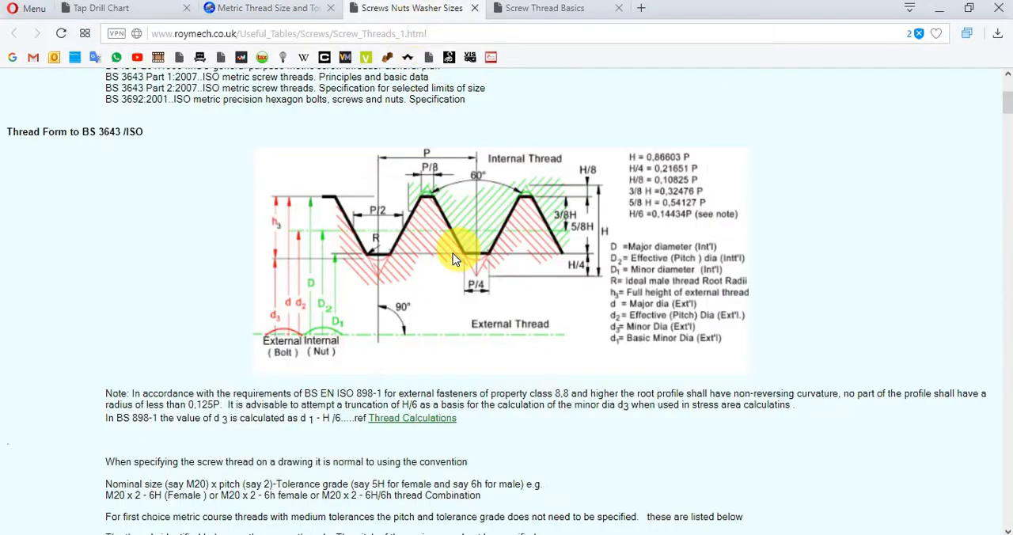
{"action": "scroll", "coordinate": [451, 243], "scroll_direction": "down", "scroll_amount": 5}
{"action": "scroll", "coordinate": [422, 182], "scroll_direction": "up", "scroll_amount": 7}
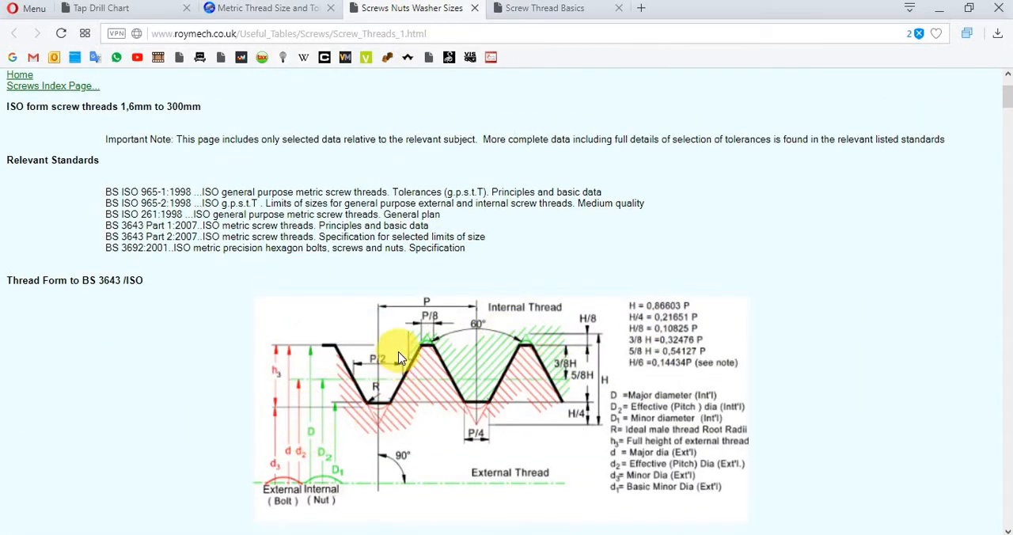
{"action": "scroll", "coordinate": [399, 317], "scroll_direction": "down", "scroll_amount": 8}
{"action": "scroll", "coordinate": [199, 247], "scroll_direction": "up", "scroll_amount": 3}
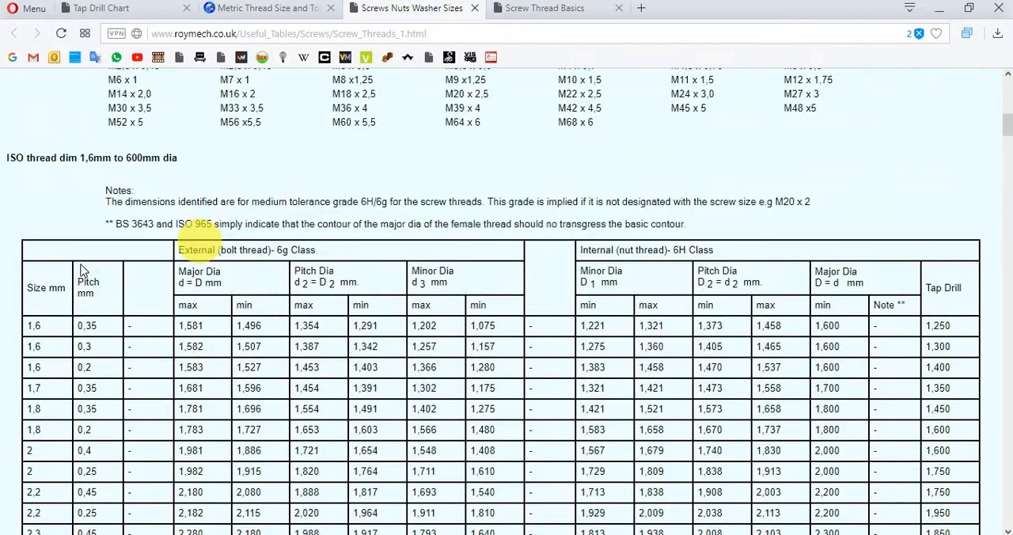
{"action": "scroll", "coordinate": [50, 302], "scroll_direction": "down", "scroll_amount": 3}
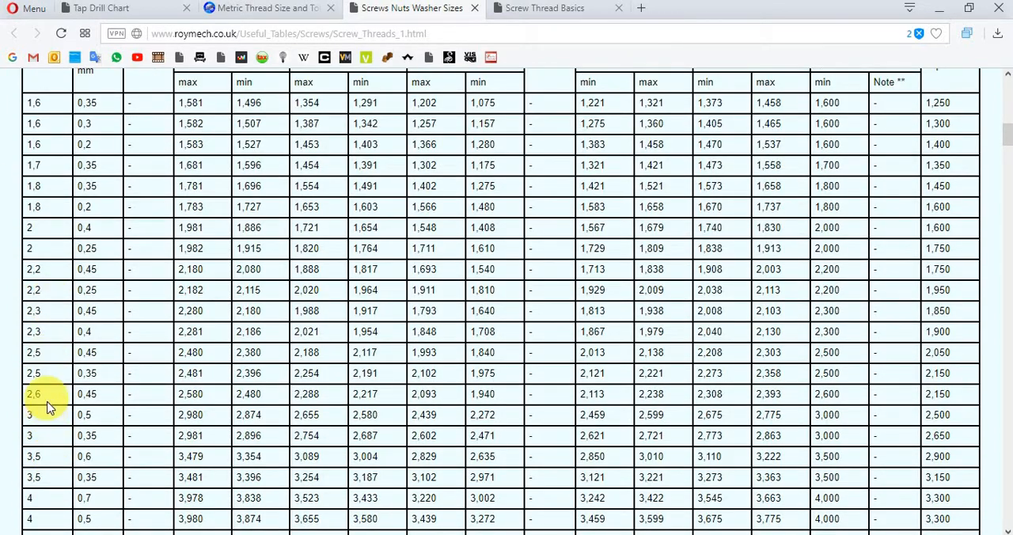
{"action": "scroll", "coordinate": [50, 407], "scroll_direction": "up", "scroll_amount": 2}
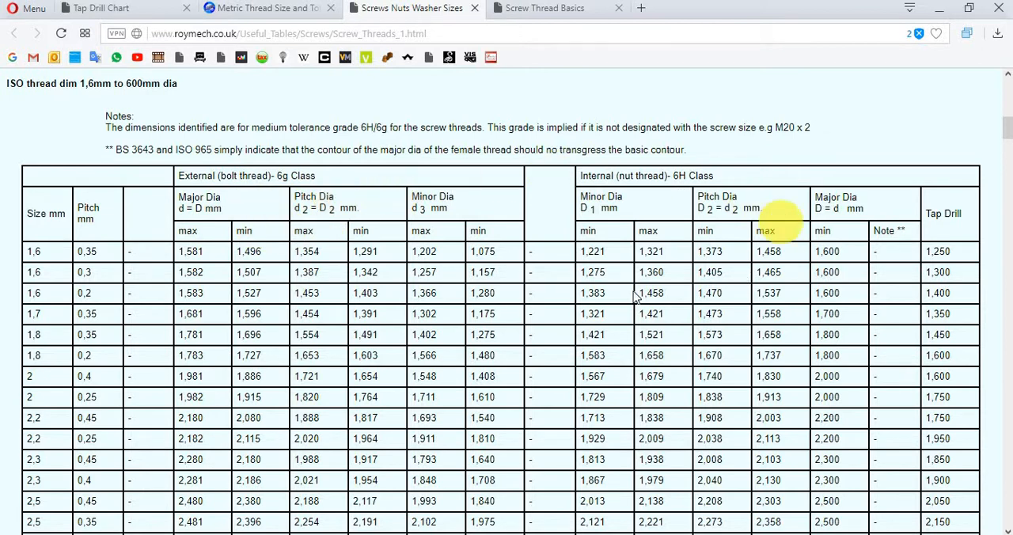
{"action": "scroll", "coordinate": [350, 346], "scroll_direction": "up", "scroll_amount": 3}
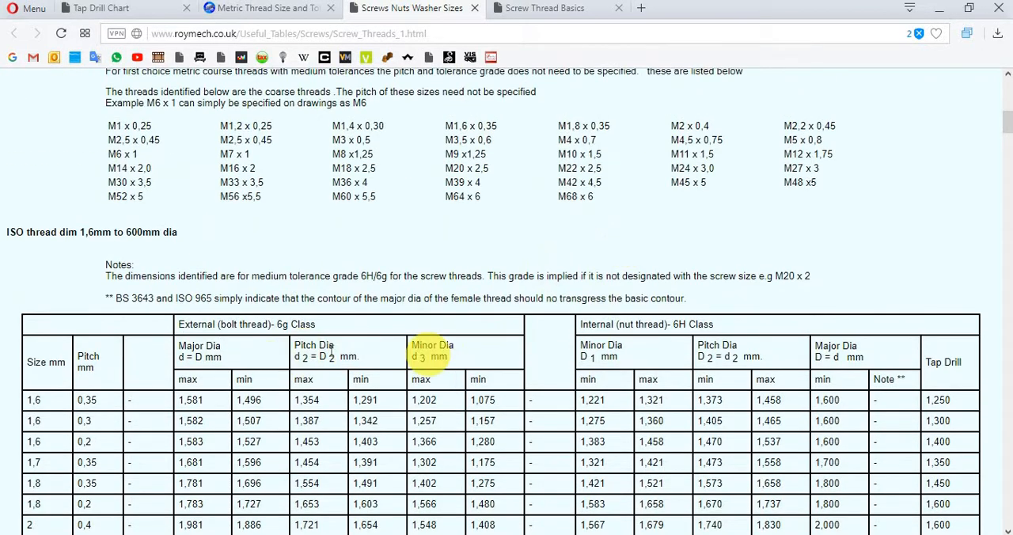
{"action": "scroll", "coordinate": [390, 210], "scroll_direction": "up", "scroll_amount": 9}
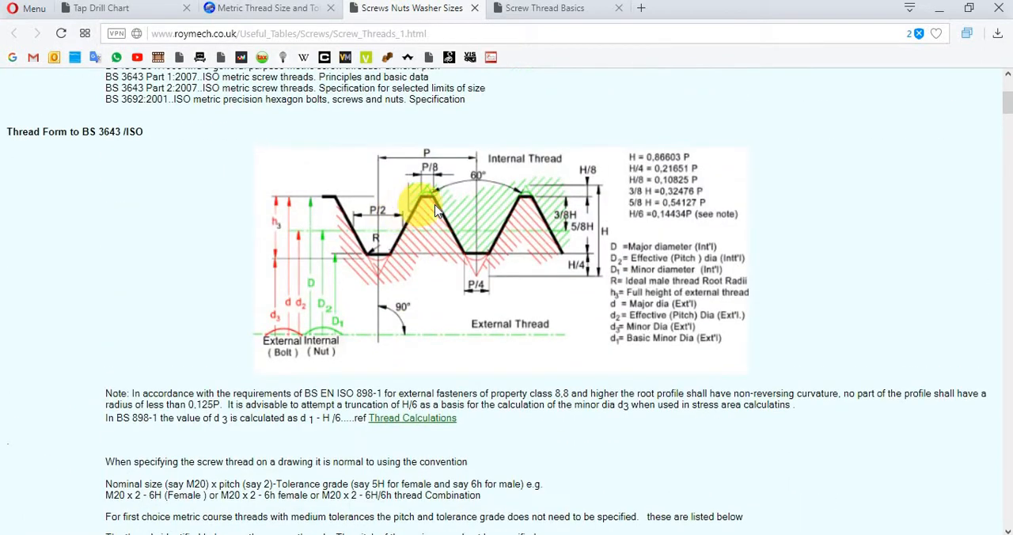
{"action": "scroll", "coordinate": [434, 209], "scroll_direction": "down", "scroll_amount": 2}
{"action": "scroll", "coordinate": [358, 109], "scroll_direction": "up", "scroll_amount": 2}
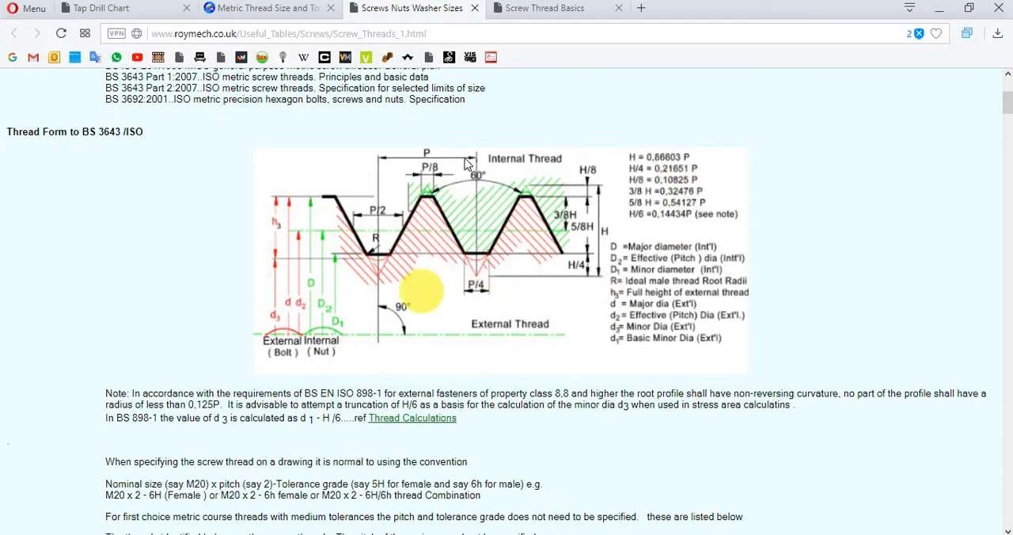
- Find the size 10 mm, pitch 1 mm row in the ISO thread dimension table and highlight it
{"action": "scroll", "coordinate": [409, 274], "scroll_direction": "down", "scroll_amount": 9}
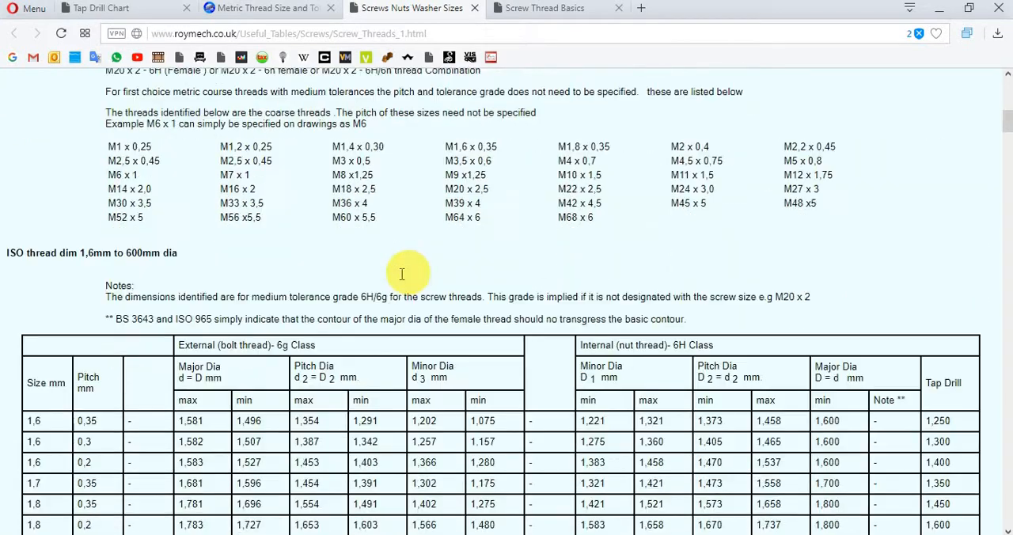
{"action": "scroll", "coordinate": [402, 274], "scroll_direction": "down", "scroll_amount": 12}
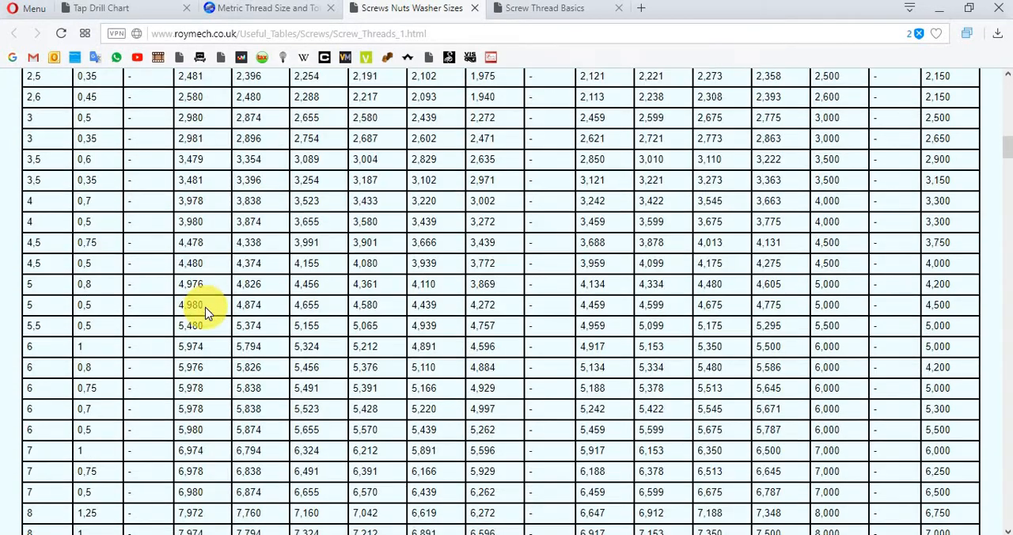
{"action": "scroll", "coordinate": [207, 312], "scroll_direction": "down", "scroll_amount": 8}
{"action": "triple_click", "coordinate": [76, 372]}
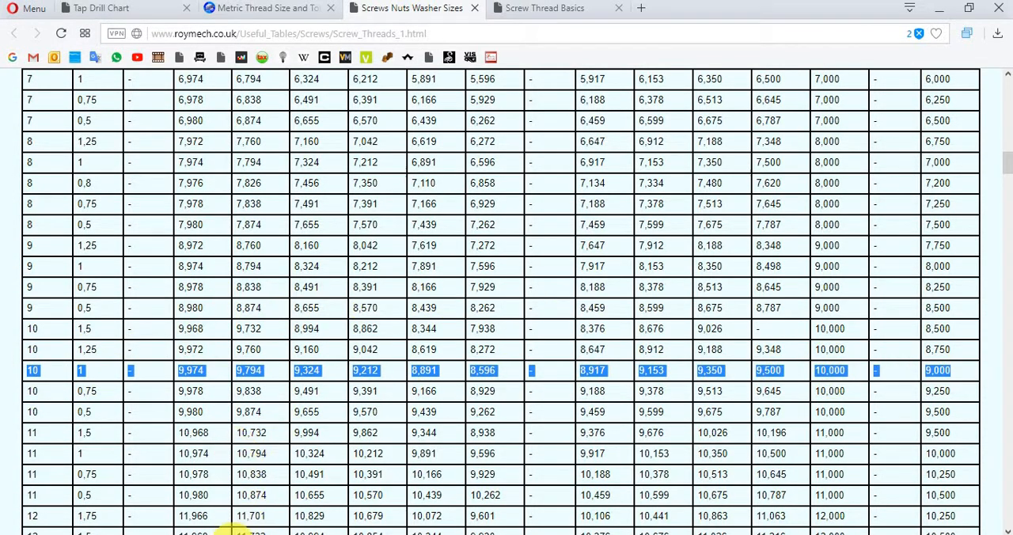
- Switch to the Excel workbook Libro1, maximize it, and move the thread diagram to just above the dimension table
{"action": "mouse_move", "coordinate": [237, 522]}
{"action": "left_click", "coordinate": [244, 492]}
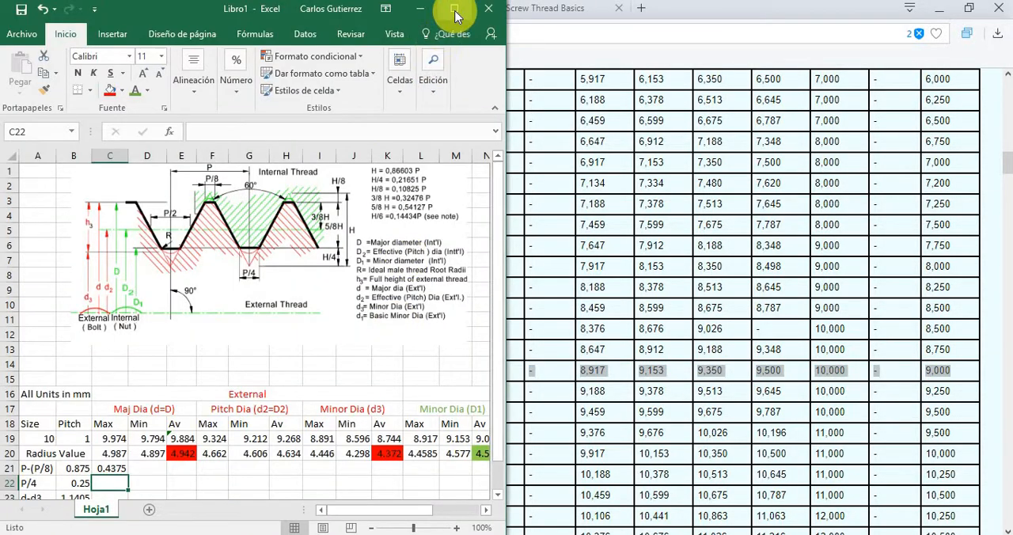
{"action": "left_click", "coordinate": [454, 9]}
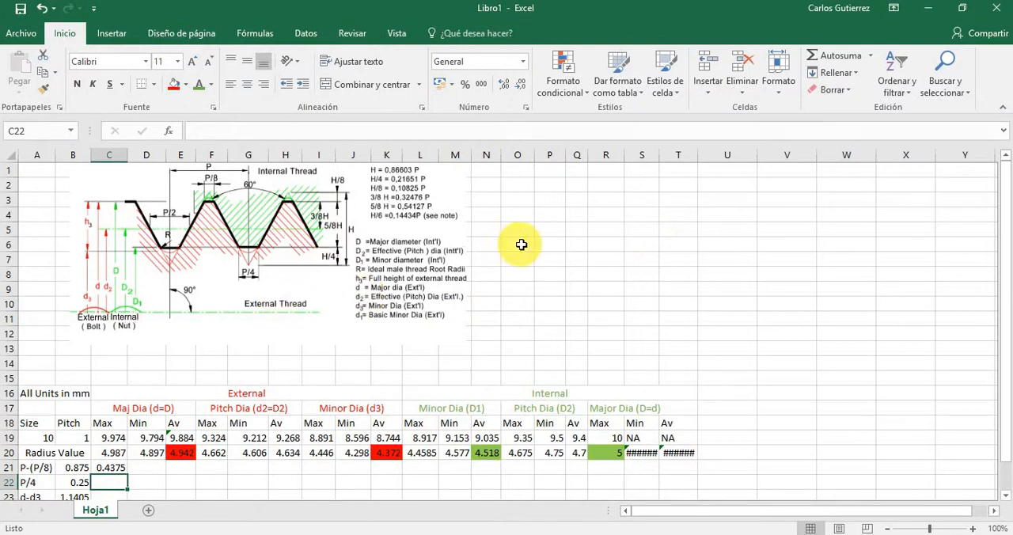
{"action": "left_click_drag", "start_coordinate": [273, 269], "coordinate": [298, 299]}
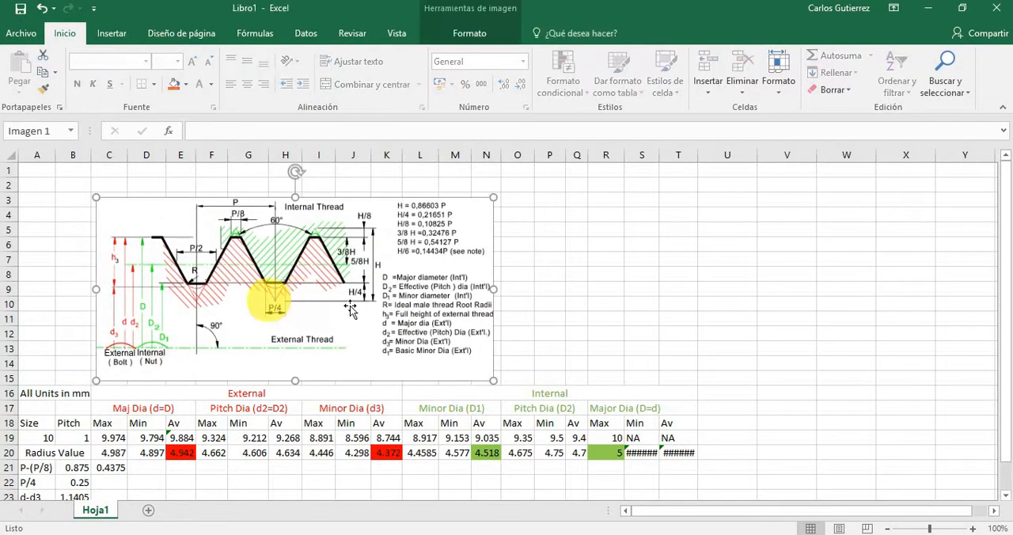
{"action": "left_click", "coordinate": [562, 278]}
- Review the thread diagram and dimension table, and highlight the Radius Value cells C20 to T20
{"action": "scroll", "coordinate": [198, 357], "scroll_direction": "down", "scroll_amount": 4}
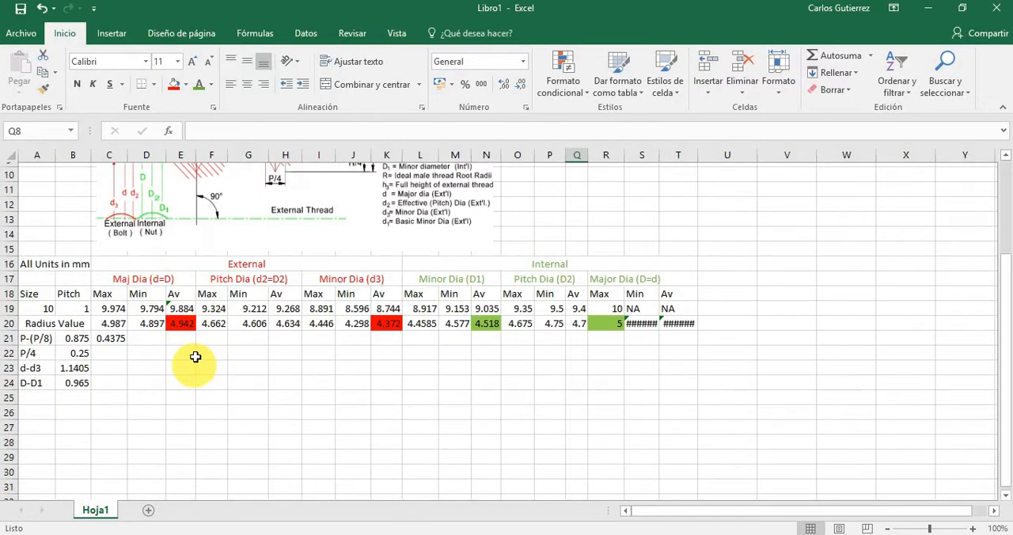
{"action": "scroll", "coordinate": [196, 357], "scroll_direction": "up", "scroll_amount": 2}
{"action": "scroll", "coordinate": [194, 357], "scroll_direction": "up", "scroll_amount": 2}
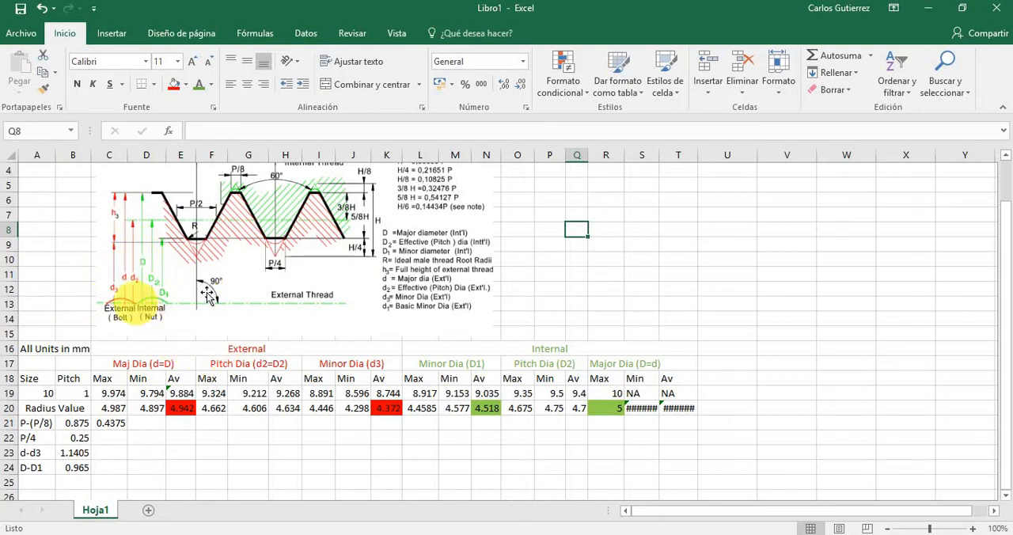
{"action": "left_click", "coordinate": [79, 407]}
{"action": "left_click_drag", "start_coordinate": [110, 408], "coordinate": [680, 410]}
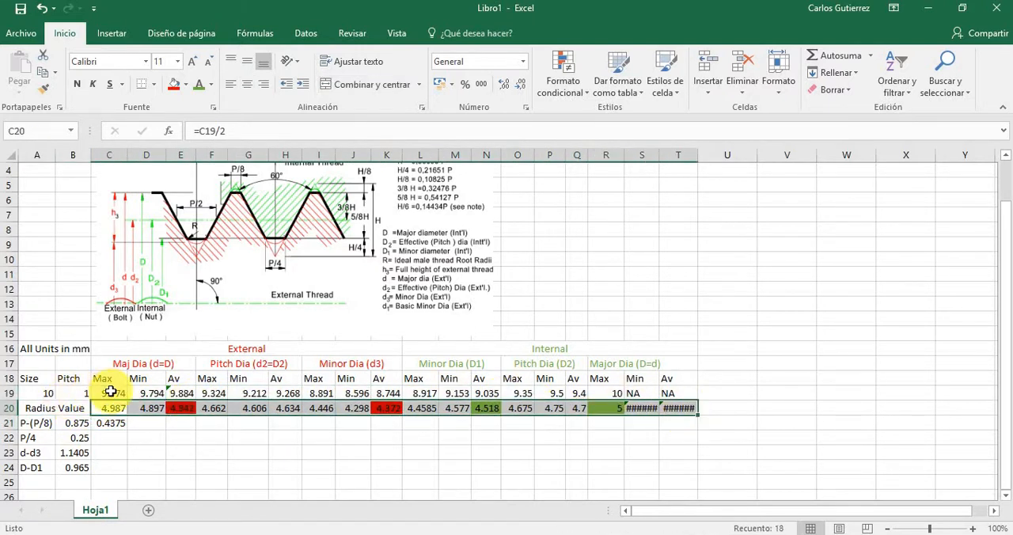
- Inspect the external thread's major diameter cells C19 and E19 and the average radius formulas in E20 and K20
{"action": "left_click", "coordinate": [104, 393]}
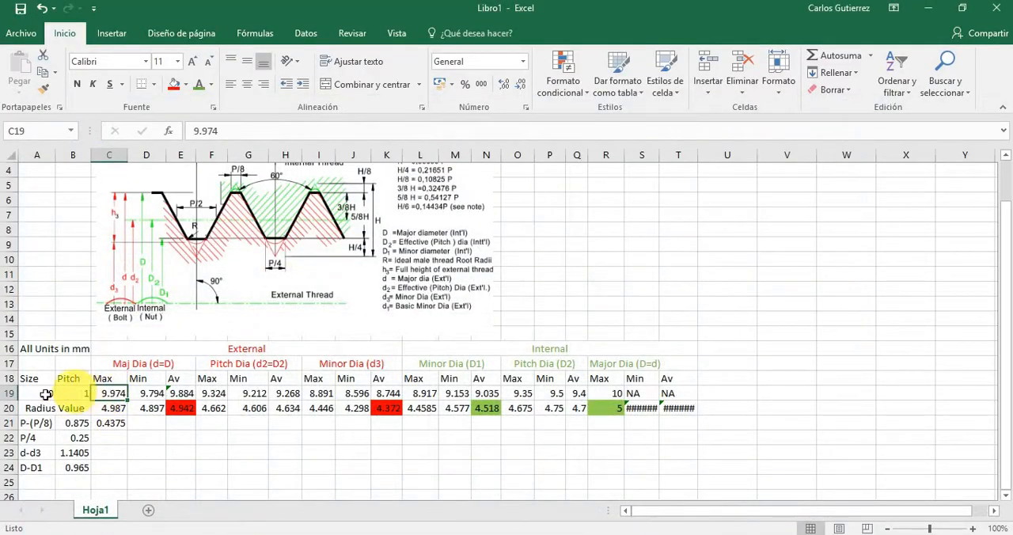
{"action": "left_click", "coordinate": [182, 395]}
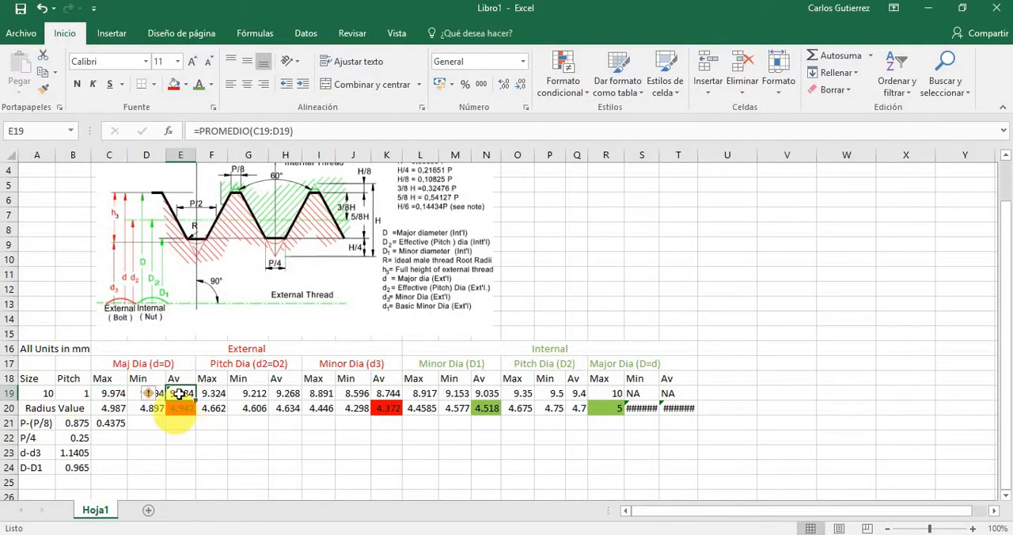
{"action": "left_click", "coordinate": [184, 411]}
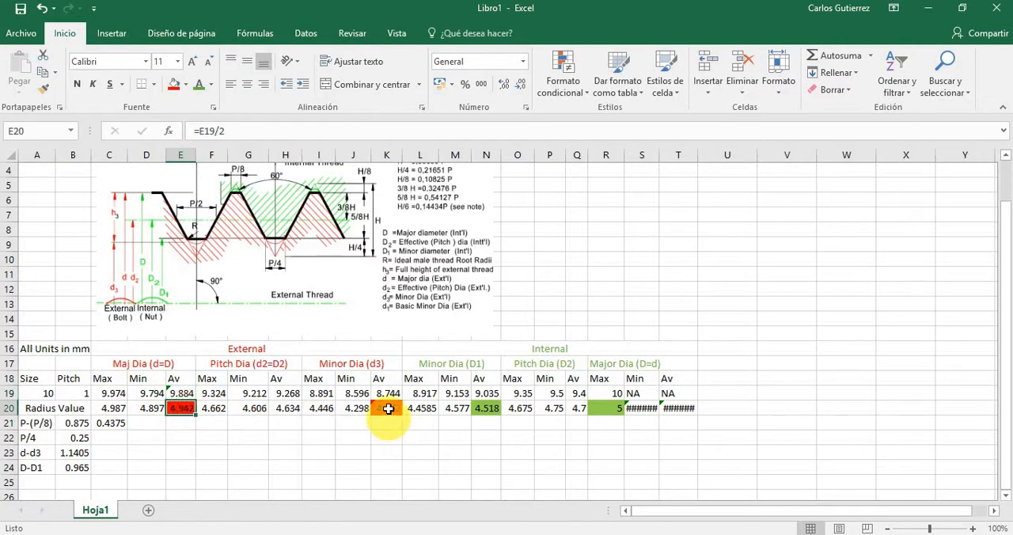
{"action": "left_click", "coordinate": [388, 409]}
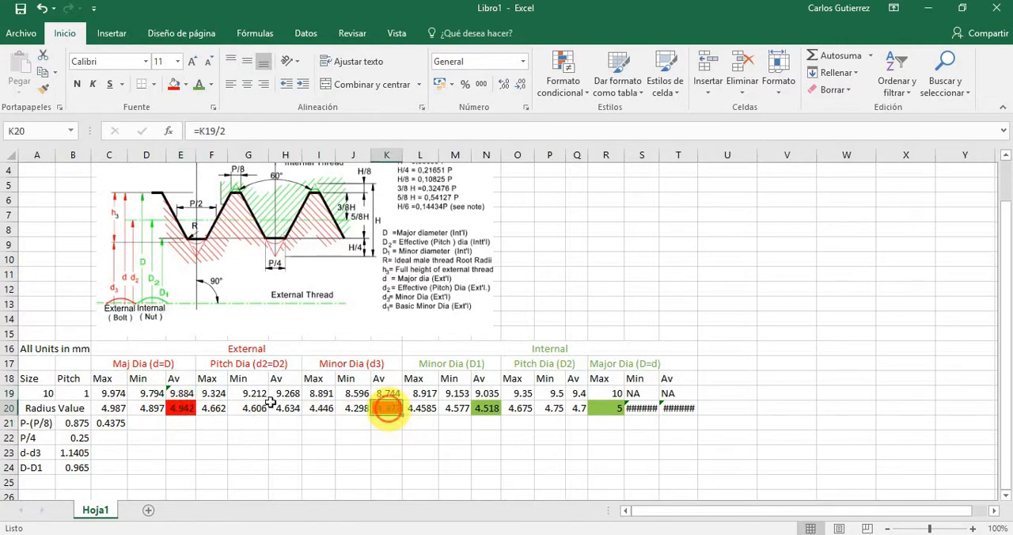
{"action": "left_click", "coordinate": [170, 394]}
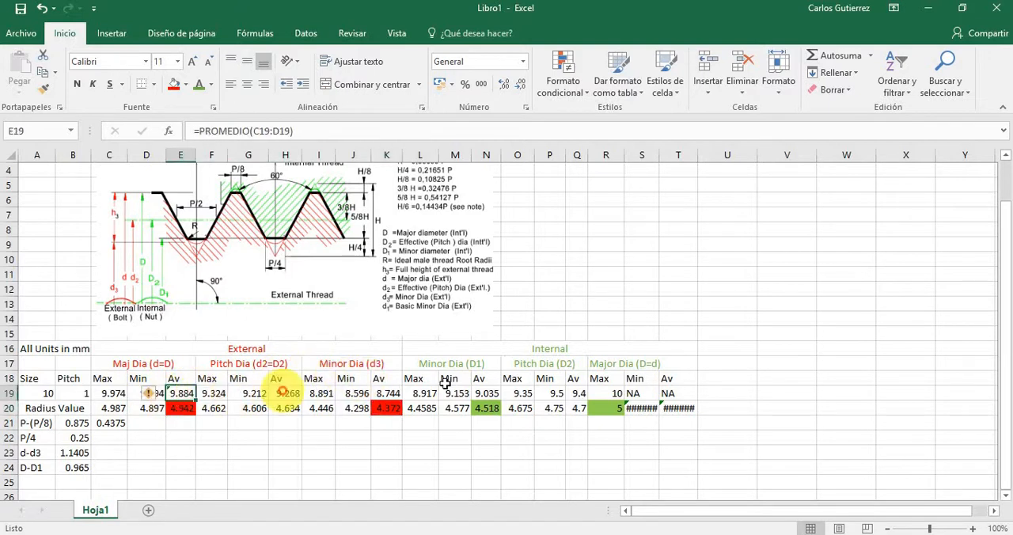
{"action": "left_click", "coordinate": [176, 410]}
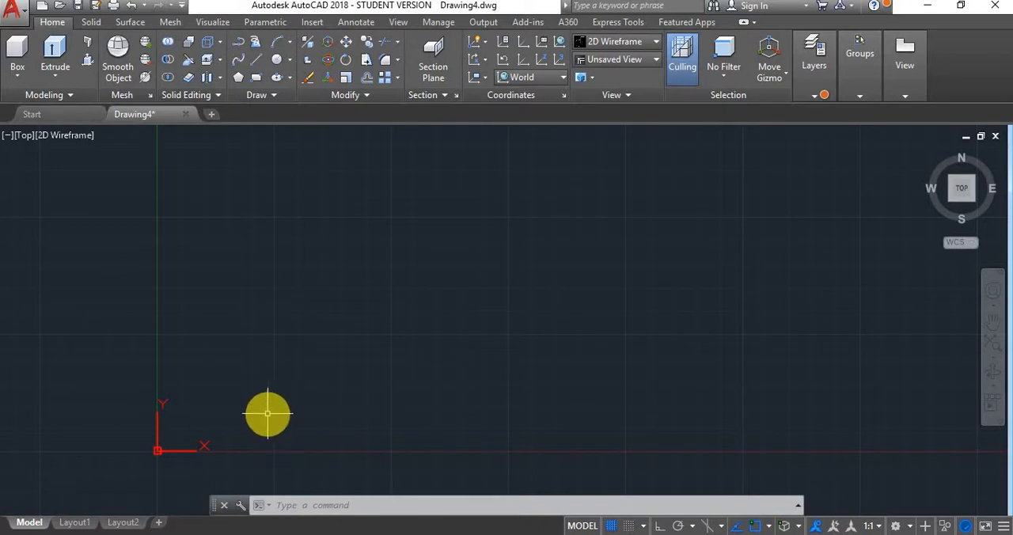
- In AutoCAD's Drawing4, draw a horizontal line from 0,0 along the X axis, about 4090 units long, with Ortho mode on
{"action": "type", "text": "l"}
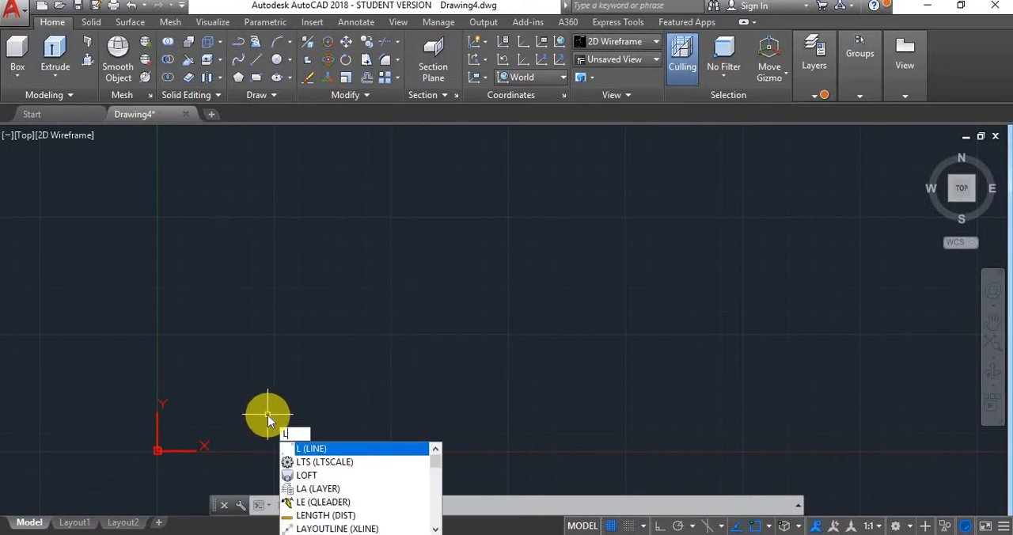
{"action": "key", "text": "Return"}
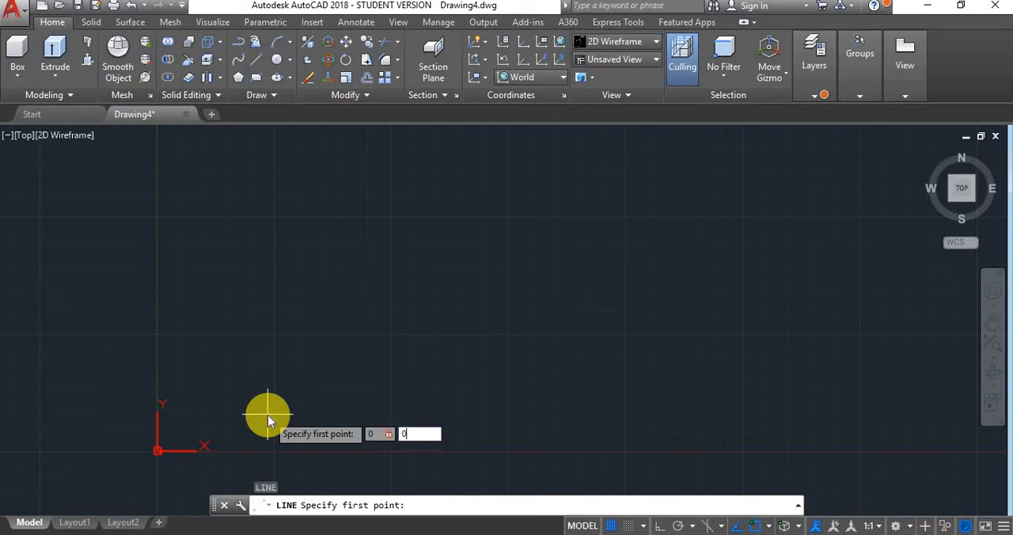
{"action": "type", "text": "0,0"}
{"action": "key", "text": "Return"}
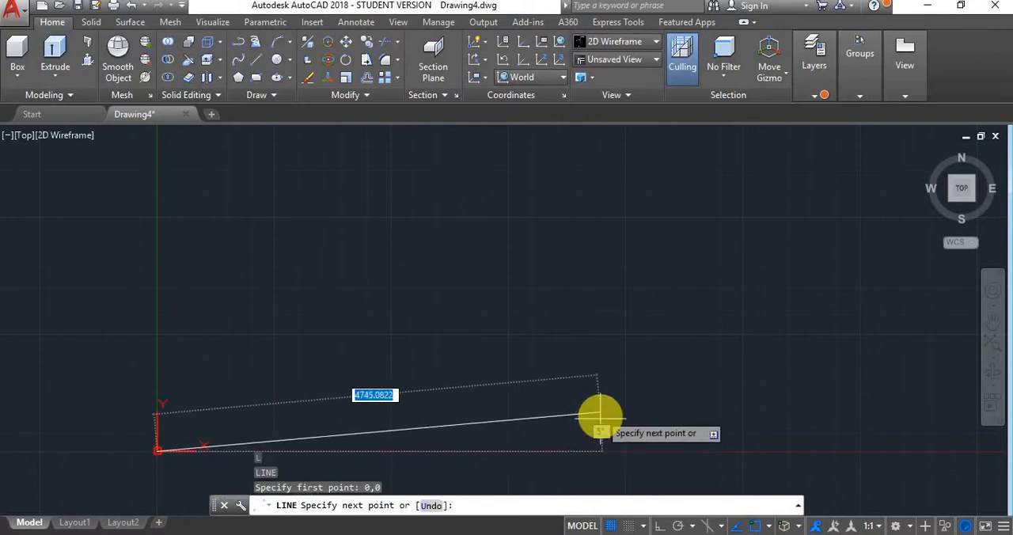
{"action": "key", "text": "F8"}
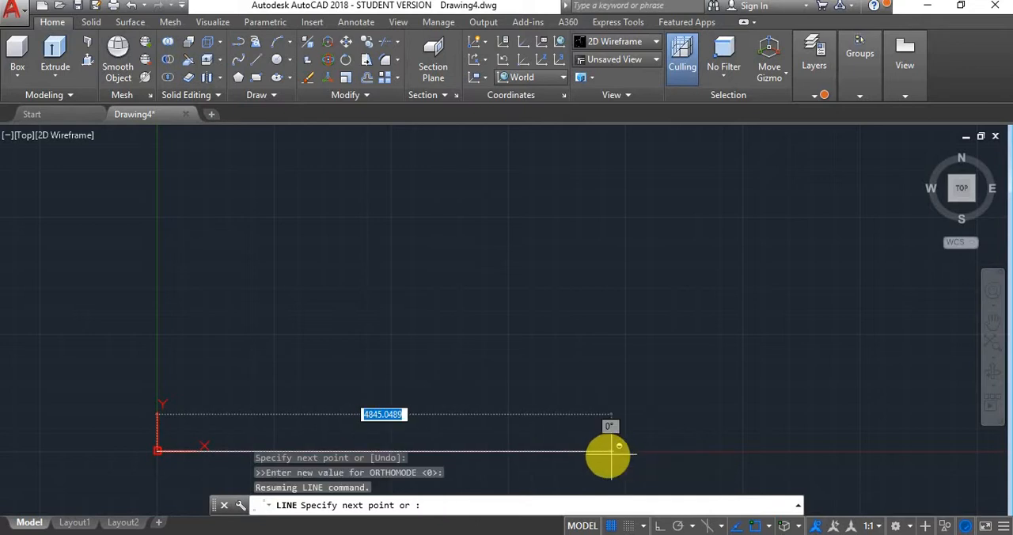
{"action": "left_click", "coordinate": [538, 451]}
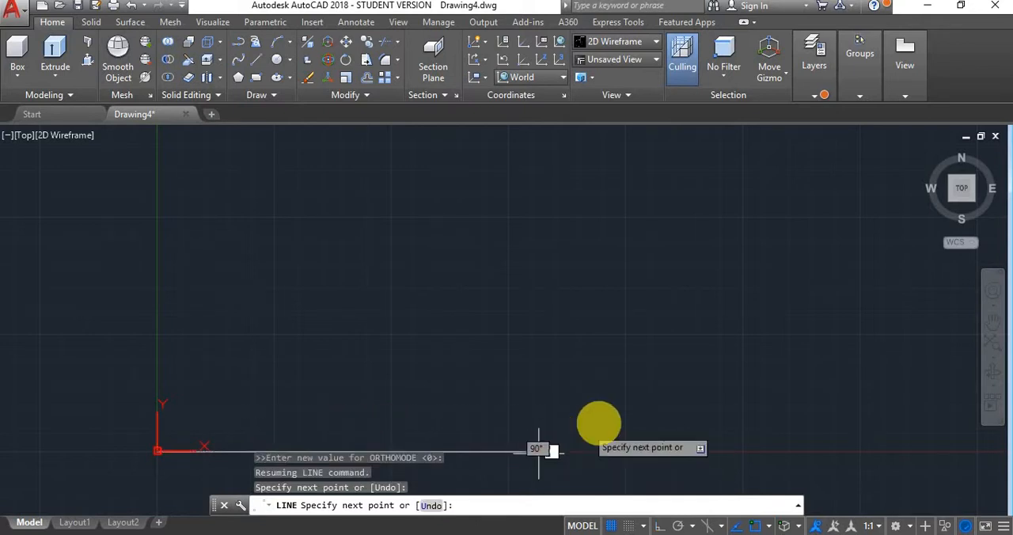
{"action": "key", "text": "Escape"}
{"action": "scroll", "coordinate": [163, 470], "scroll_direction": "up", "scroll_amount": 3}
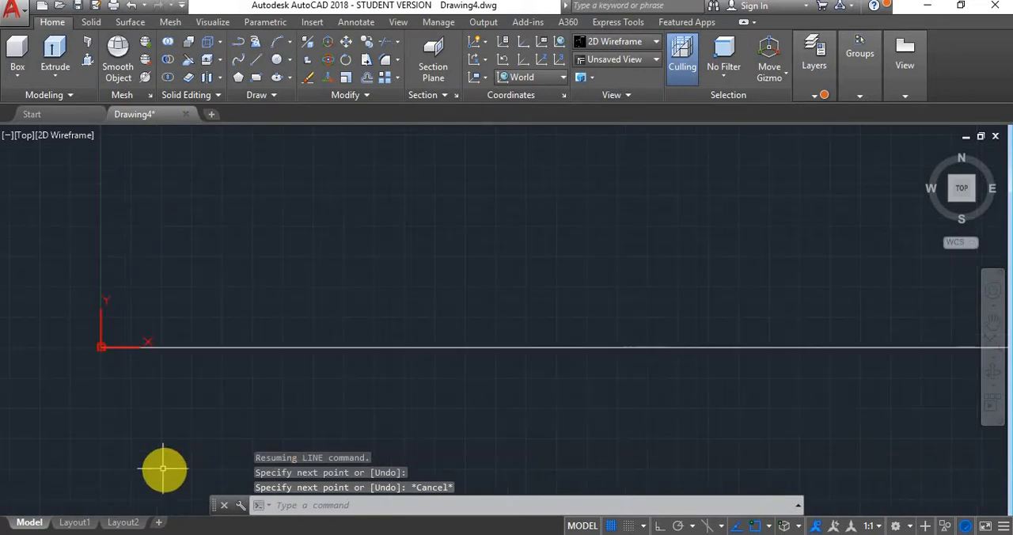
{"action": "scroll", "coordinate": [80, 327], "scroll_direction": "up", "scroll_amount": 2}
{"action": "scroll", "coordinate": [79, 327], "scroll_direction": "up", "scroll_amount": 1}
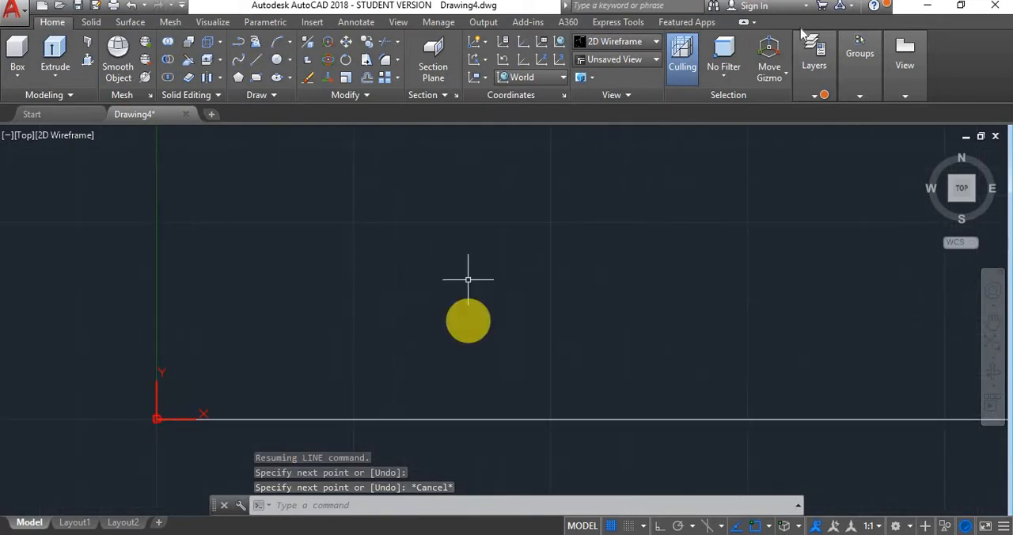
- Create a new layer named Internal Thread and set its color to green
{"action": "left_click", "coordinate": [815, 59]}
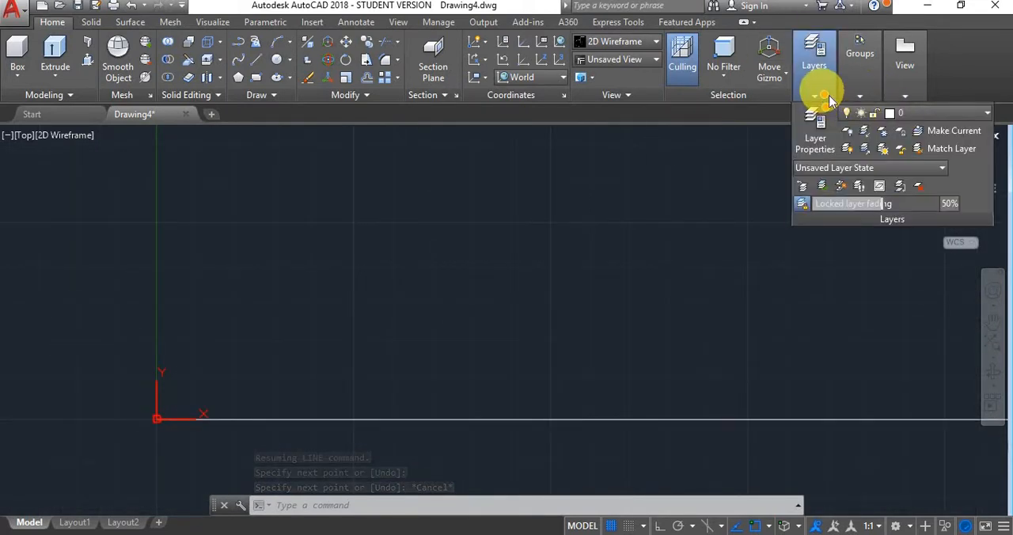
{"action": "left_click", "coordinate": [815, 131]}
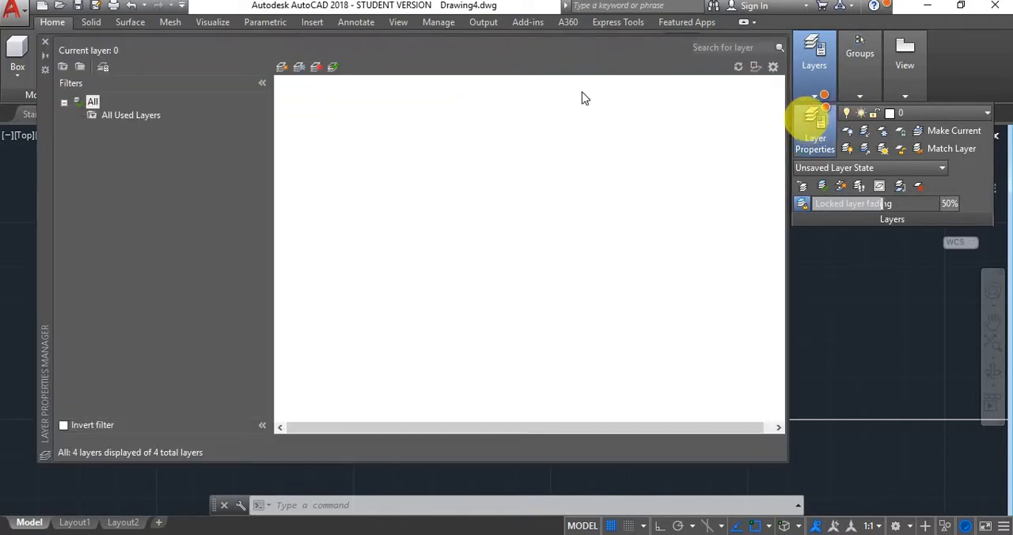
{"action": "left_click", "coordinate": [281, 70]}
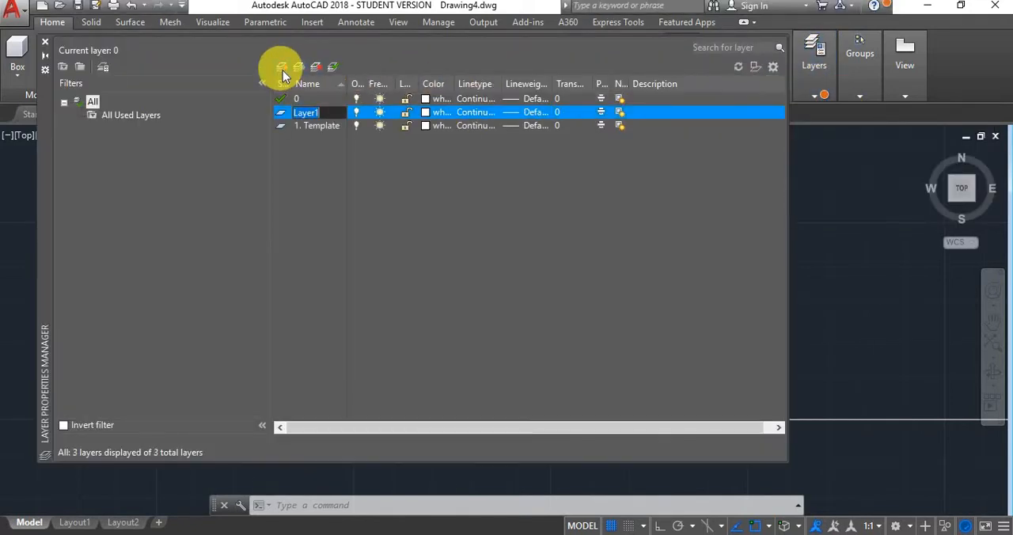
{"action": "left_click", "coordinate": [296, 228]}
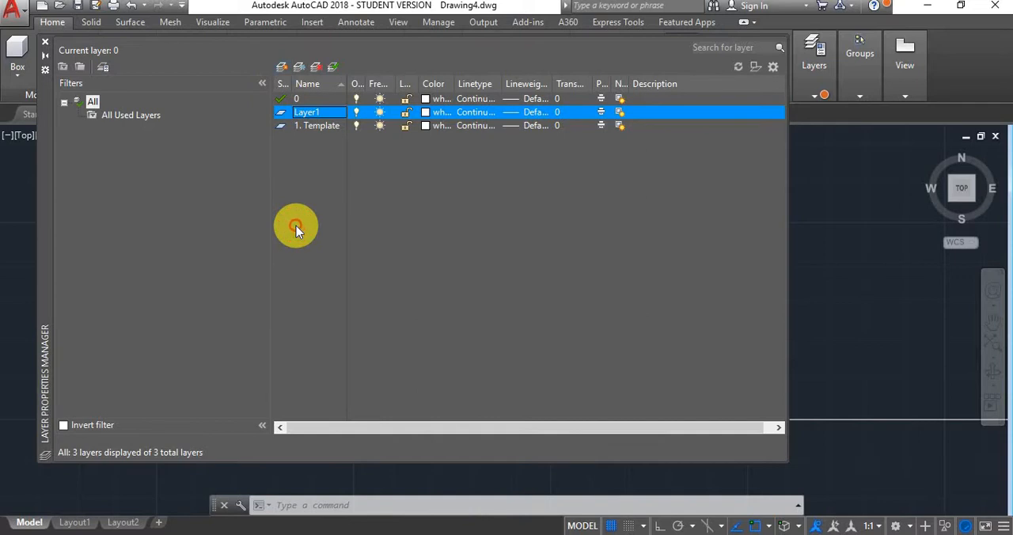
{"action": "left_click", "coordinate": [321, 113]}
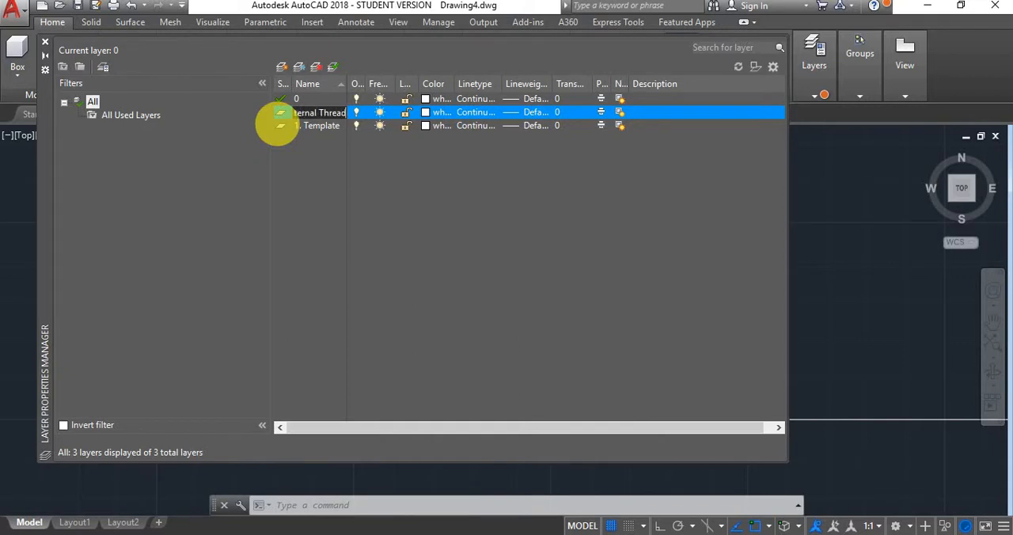
{"action": "left_click", "coordinate": [427, 112]}
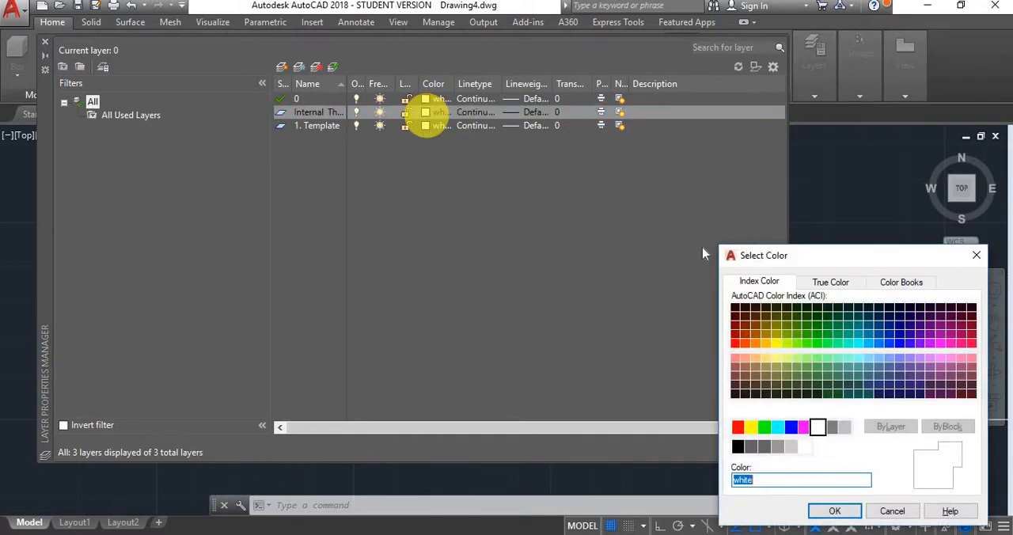
{"action": "left_click", "coordinate": [764, 428]}
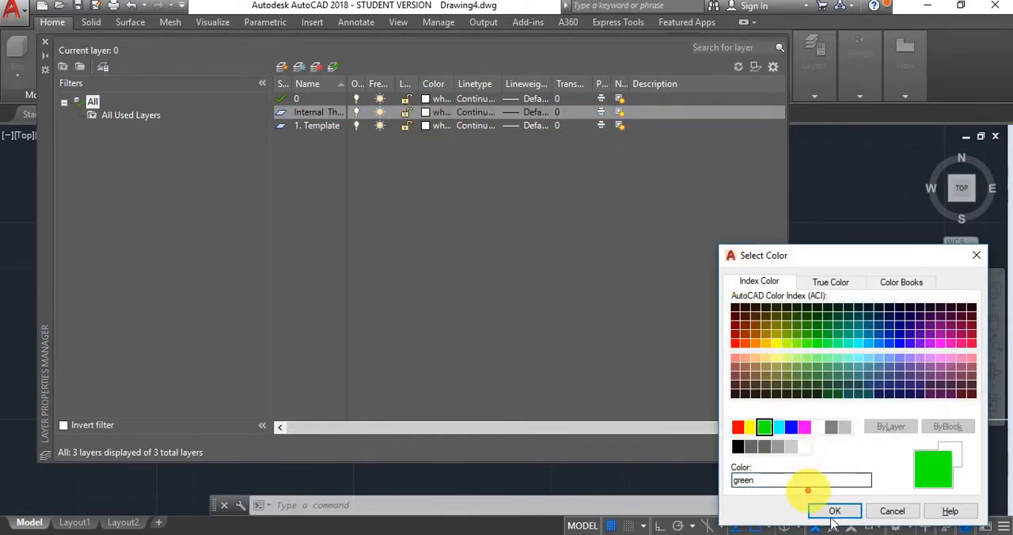
{"action": "left_click", "coordinate": [836, 513]}
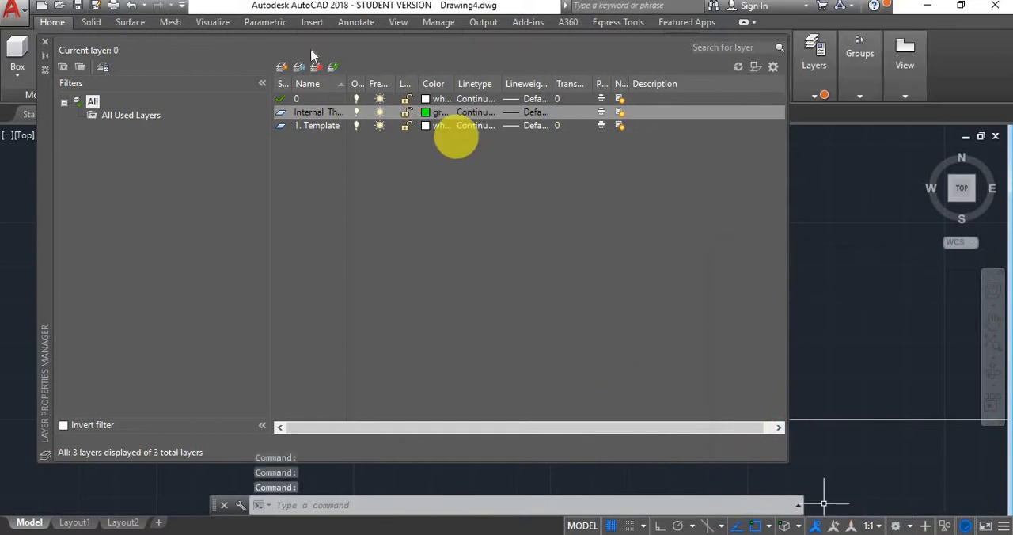
- Add a layer named External Thread, set its color to red, and close the layer manager
{"action": "left_click", "coordinate": [280, 69]}
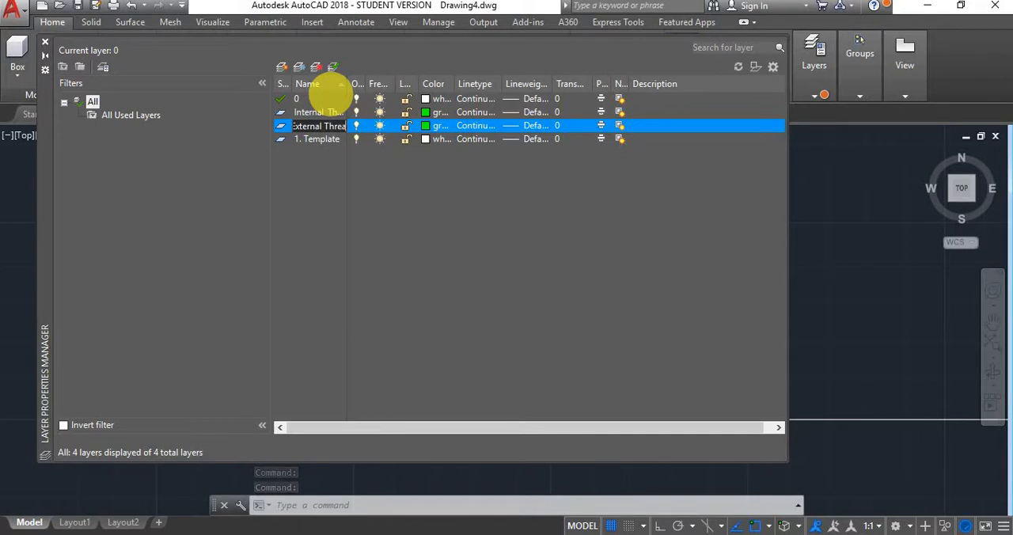
{"action": "left_click", "coordinate": [430, 122]}
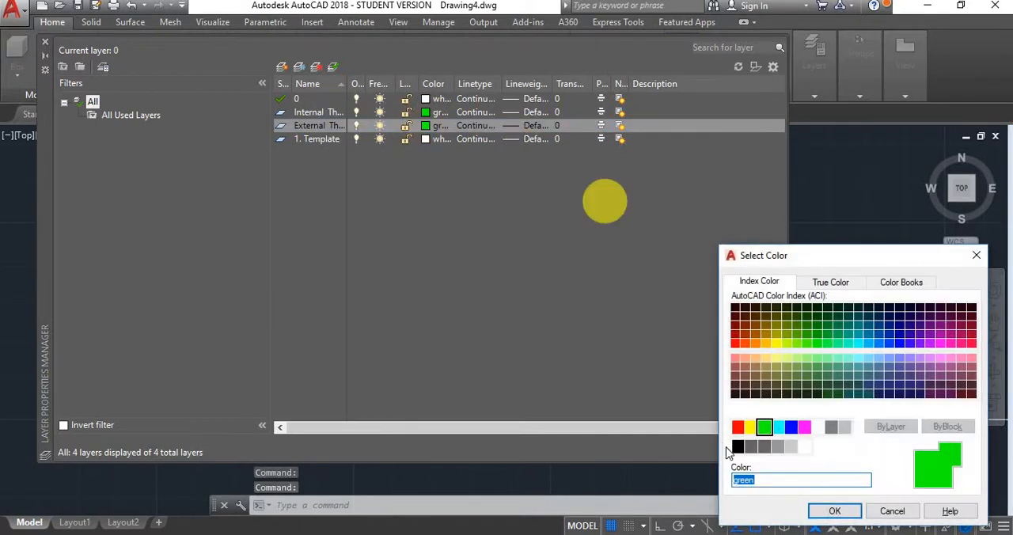
{"action": "left_click", "coordinate": [737, 428]}
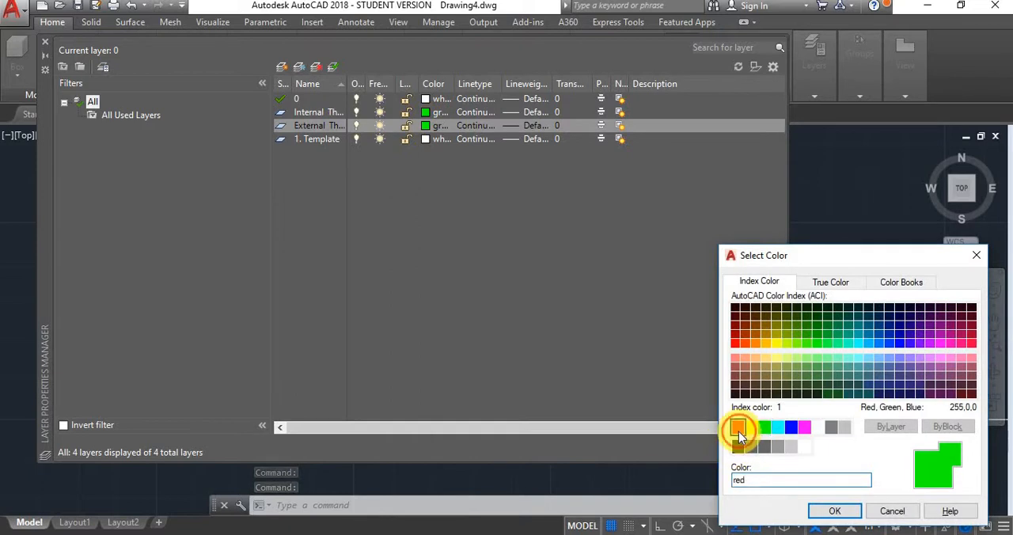
{"action": "left_click", "coordinate": [833, 511]}
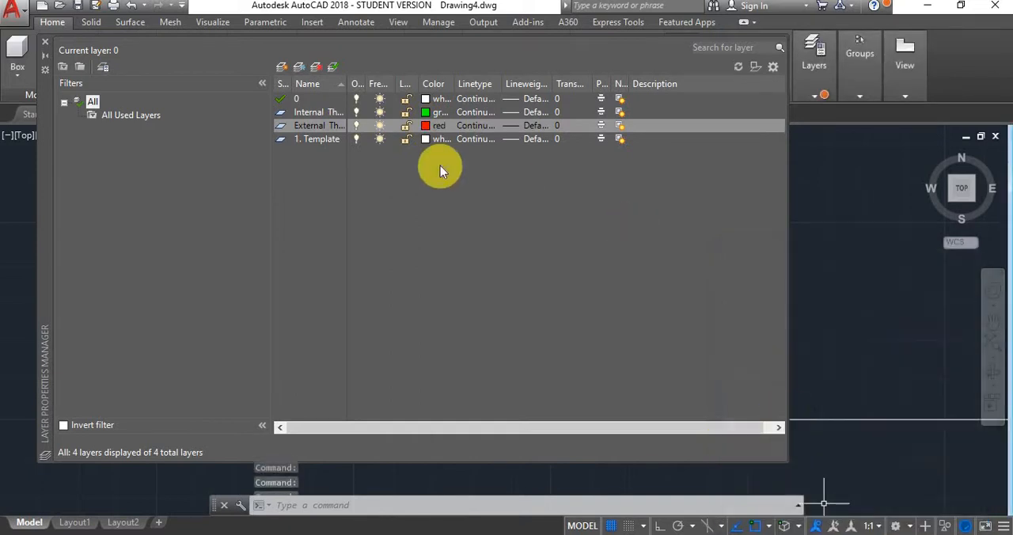
{"action": "left_click", "coordinate": [43, 37]}
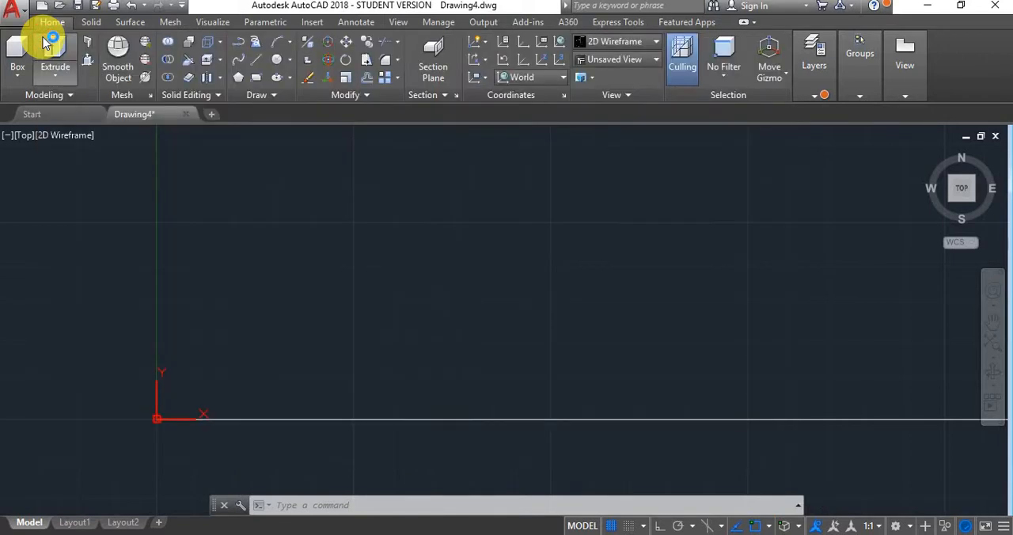
- Make the Internal Thread layer the current layer
{"action": "left_click", "coordinate": [811, 96]}
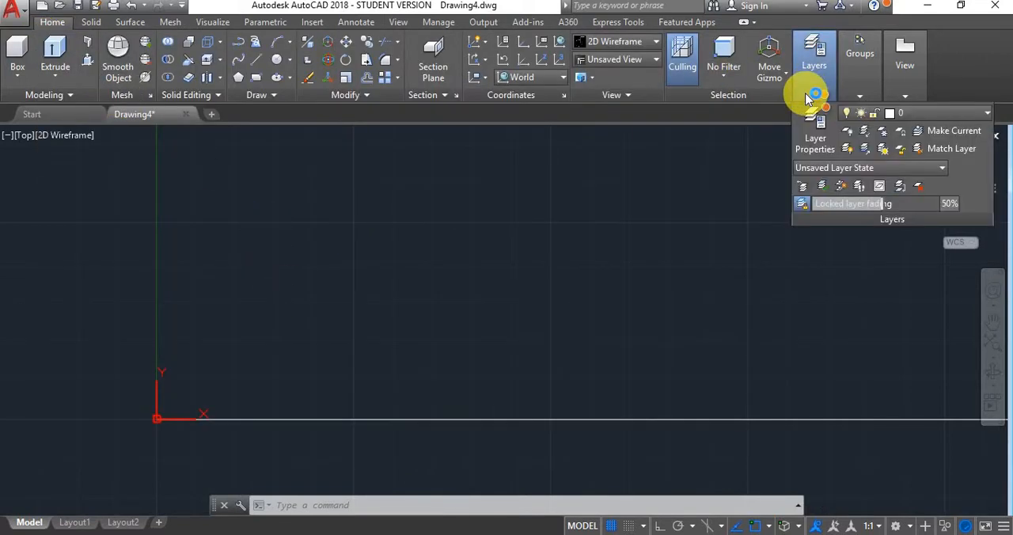
{"action": "left_click", "coordinate": [922, 114]}
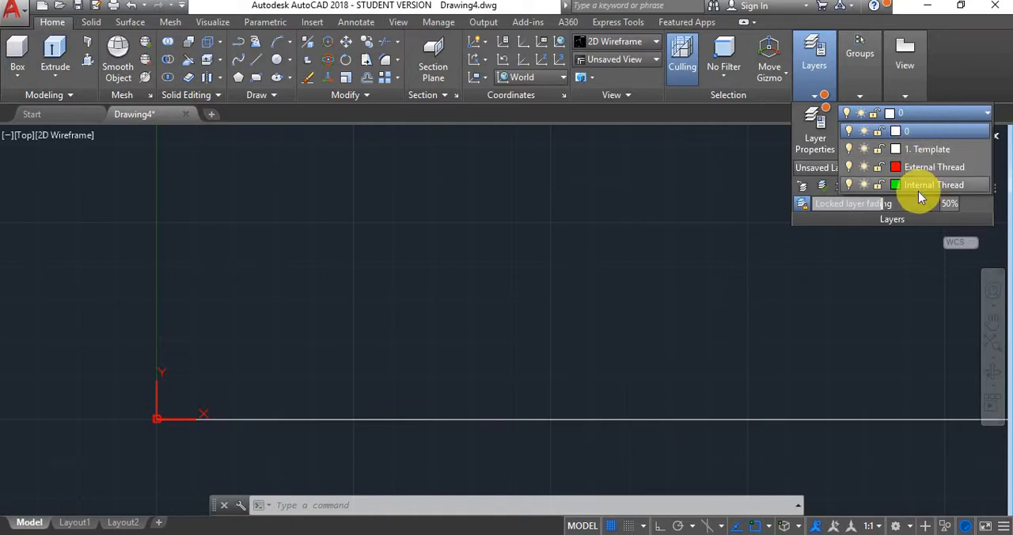
{"action": "left_click", "coordinate": [916, 184]}
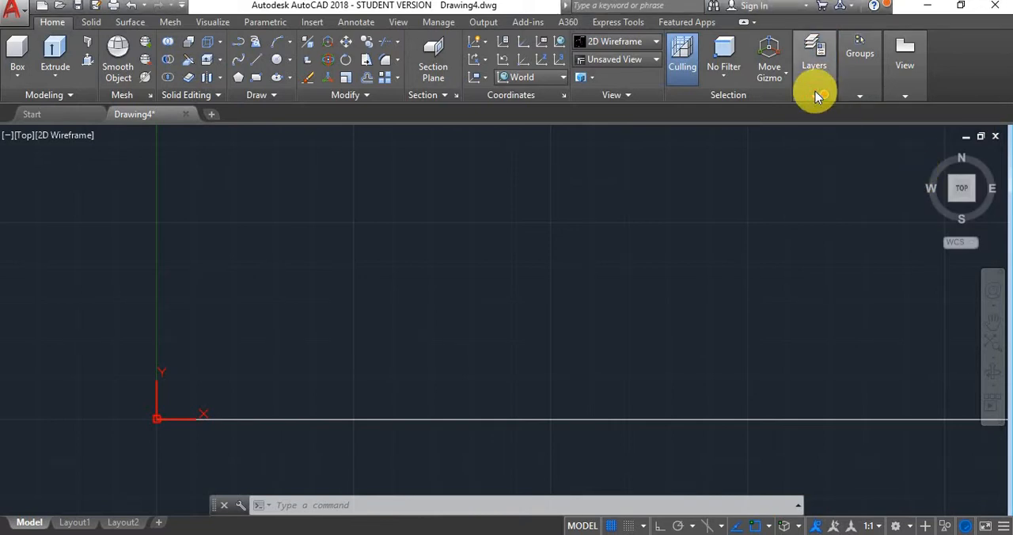
{"action": "mouse_move", "coordinate": [240, 534]}
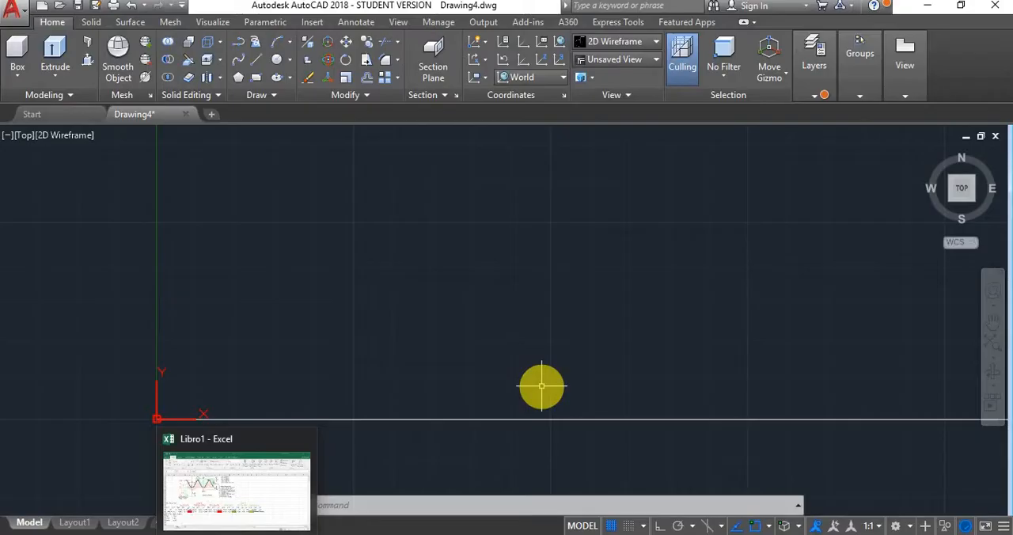
{"action": "left_click", "coordinate": [819, 83]}
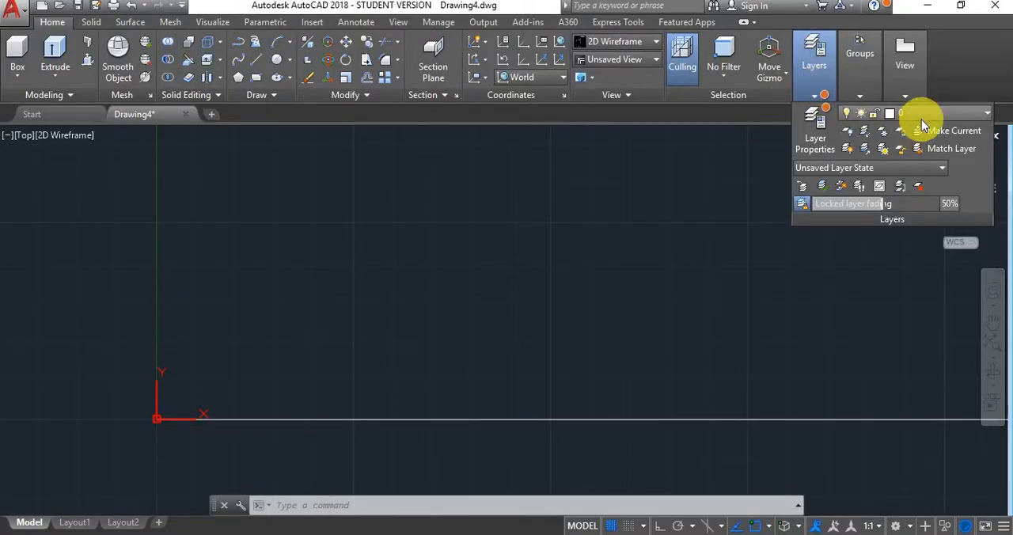
{"action": "left_click", "coordinate": [919, 117]}
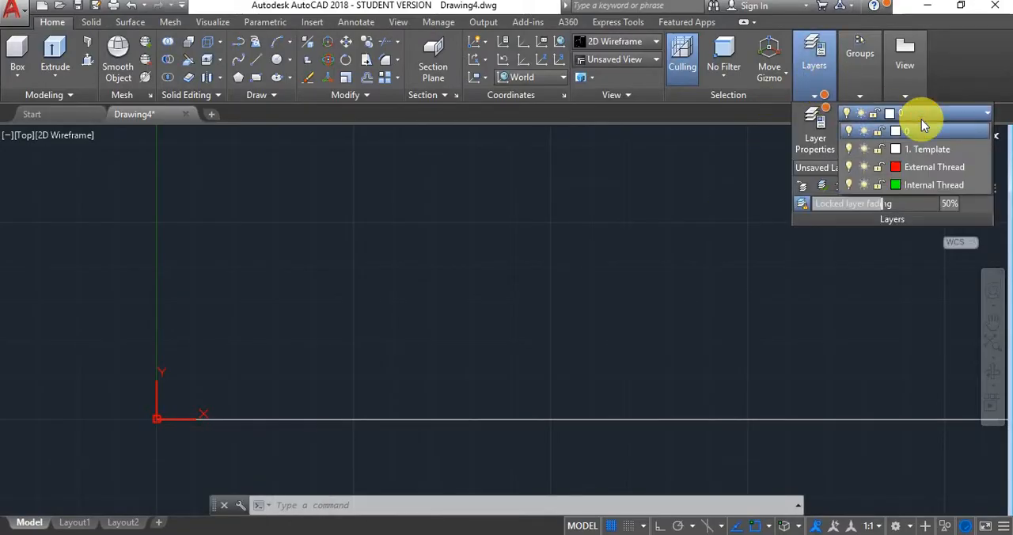
{"action": "left_click", "coordinate": [916, 186]}
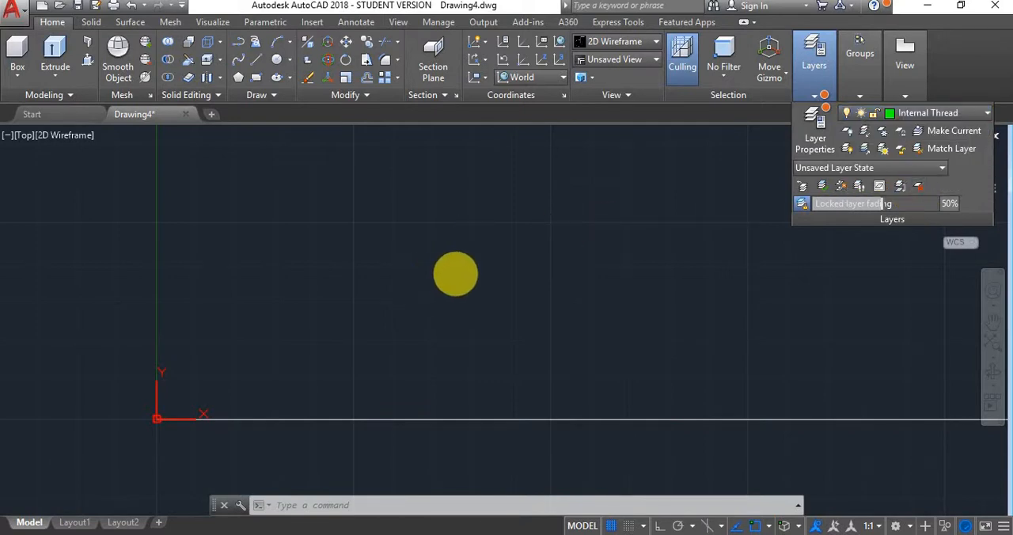
{"action": "left_click", "coordinate": [451, 283]}
{"action": "key", "text": "Escape"}
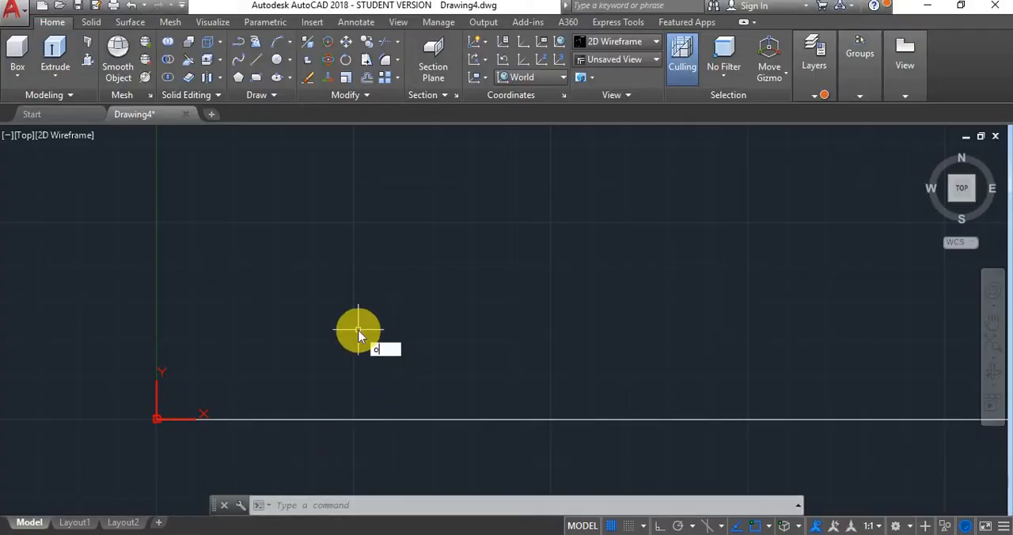
- Offset the horizontal line on the X axis upward by 4.518
{"action": "key", "text": "Return"}
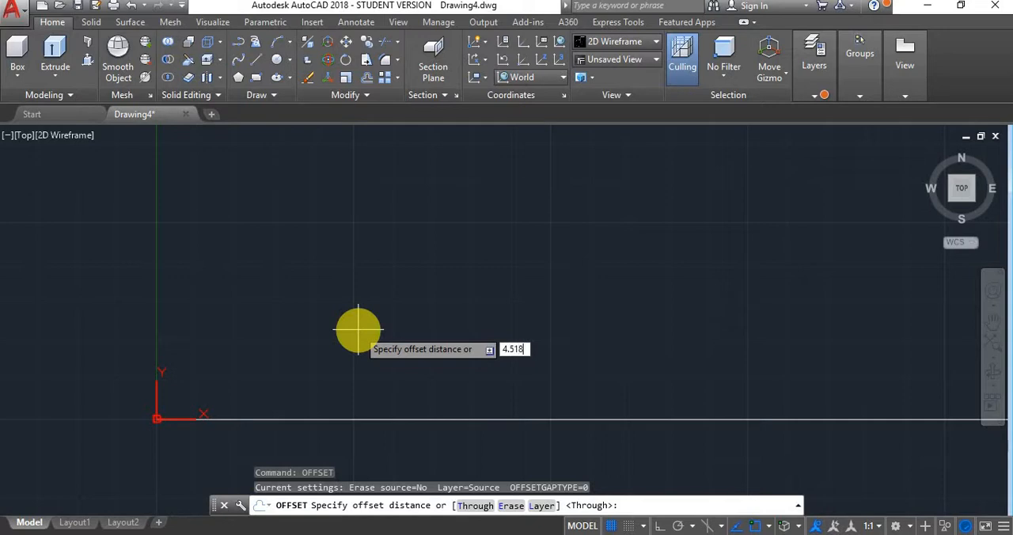
{"action": "key", "text": "Return"}
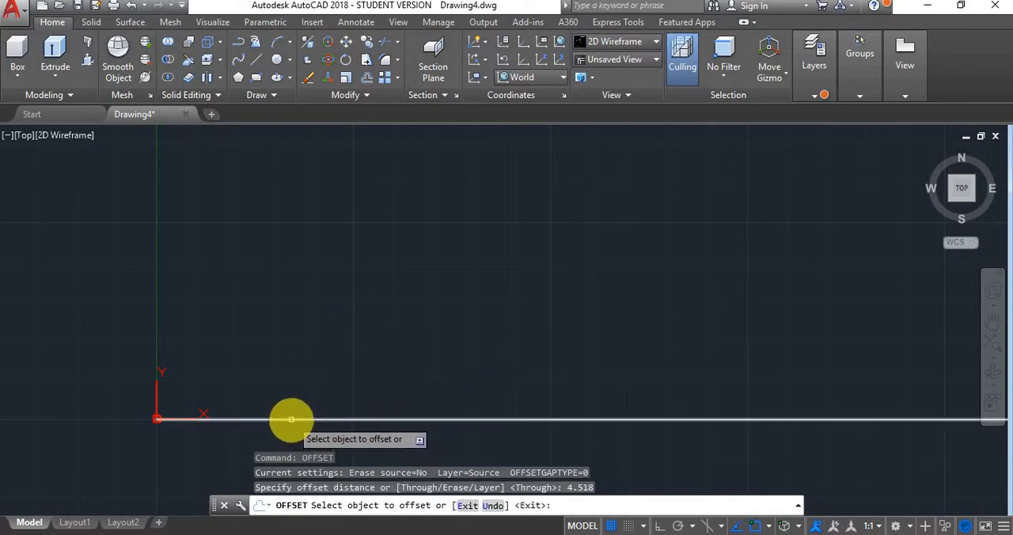
{"action": "left_click", "coordinate": [291, 420]}
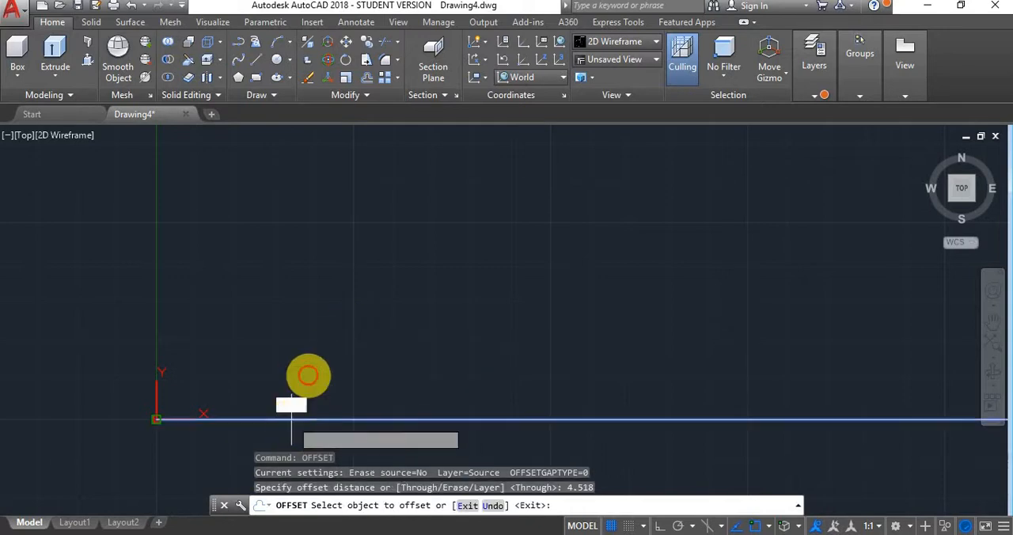
{"action": "left_click", "coordinate": [321, 241]}
{"action": "scroll", "coordinate": [158, 412], "scroll_direction": "up", "scroll_amount": 8}
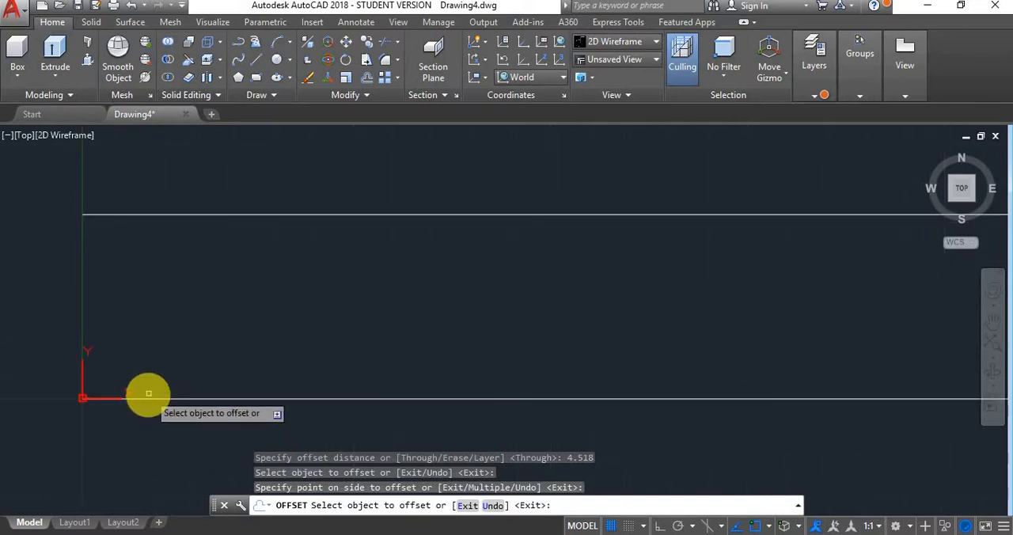
{"action": "key", "text": "Escape"}
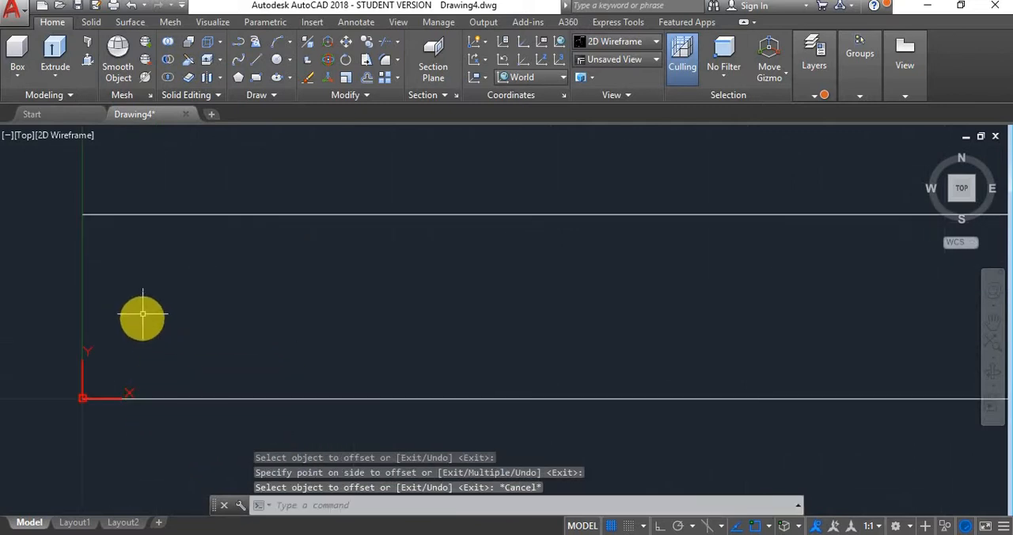
- Move the upper offset line to the Internal Thread layer and clear the selection
{"action": "left_click", "coordinate": [285, 171]}
{"action": "left_click", "coordinate": [195, 256]}
{"action": "left_click", "coordinate": [816, 95]}
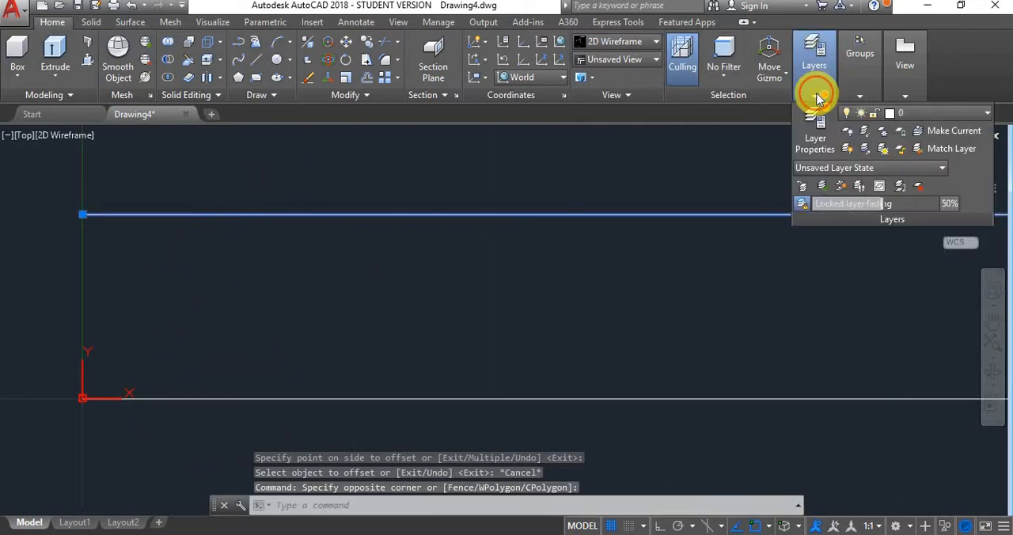
{"action": "left_click", "coordinate": [976, 115]}
{"action": "left_click", "coordinate": [932, 184]}
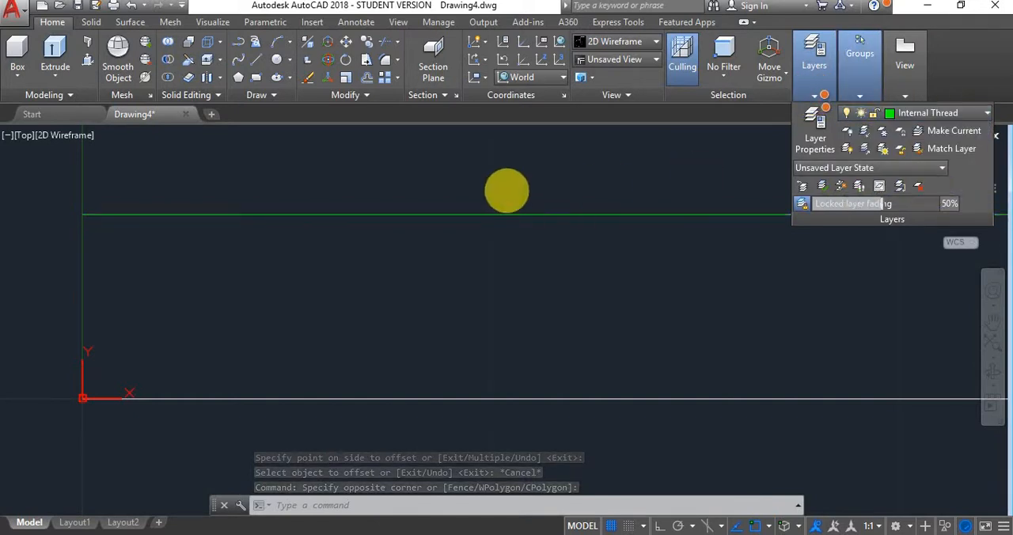
{"action": "key", "text": "Escape"}
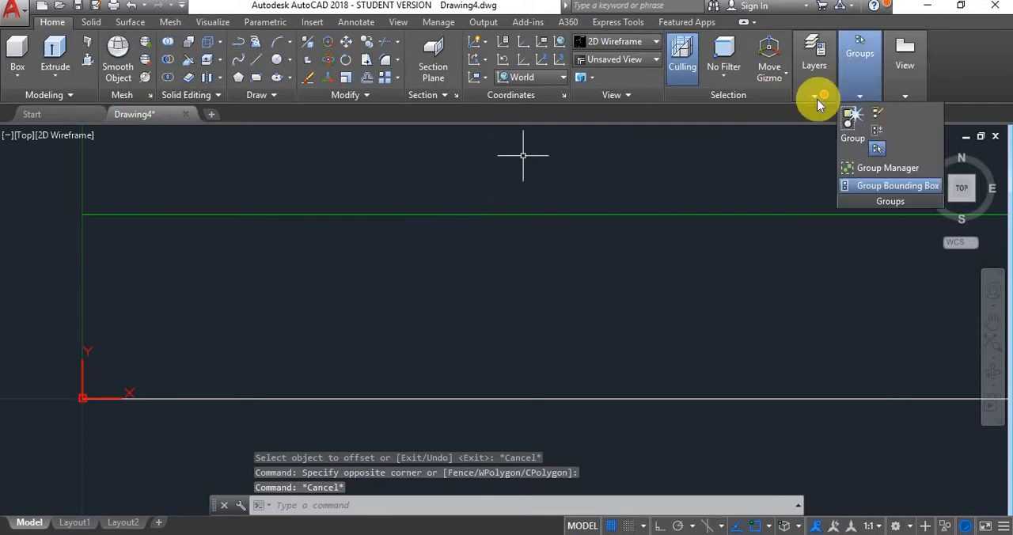
{"action": "mouse_move", "coordinate": [818, 96]}
{"action": "key", "text": "Escape"}
{"action": "key", "text": "Escape"}
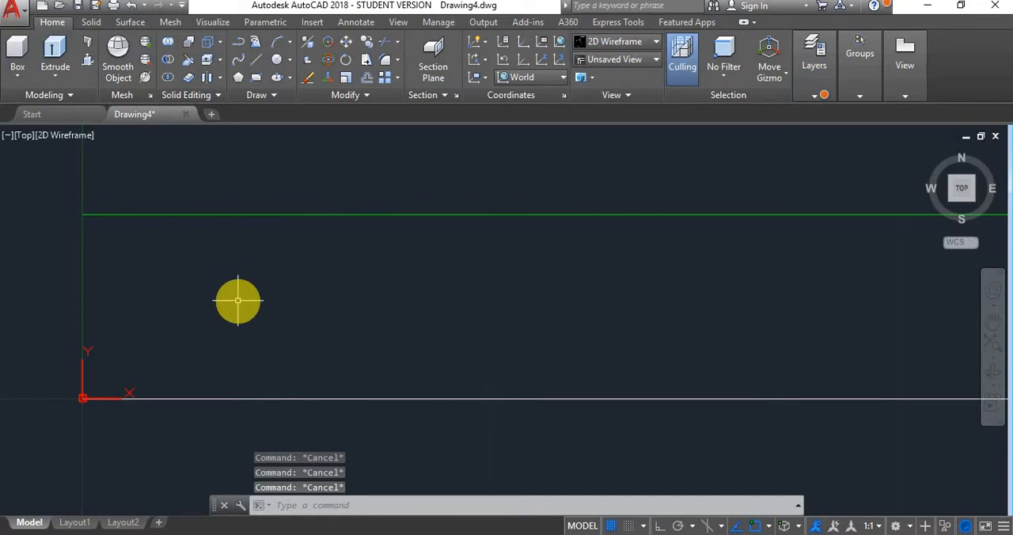
- Check the internal major radius in the Excel sheet, then offset the horizontal line on the X axis upward by 5 in AutoCAD
{"action": "left_click", "coordinate": [251, 534]}
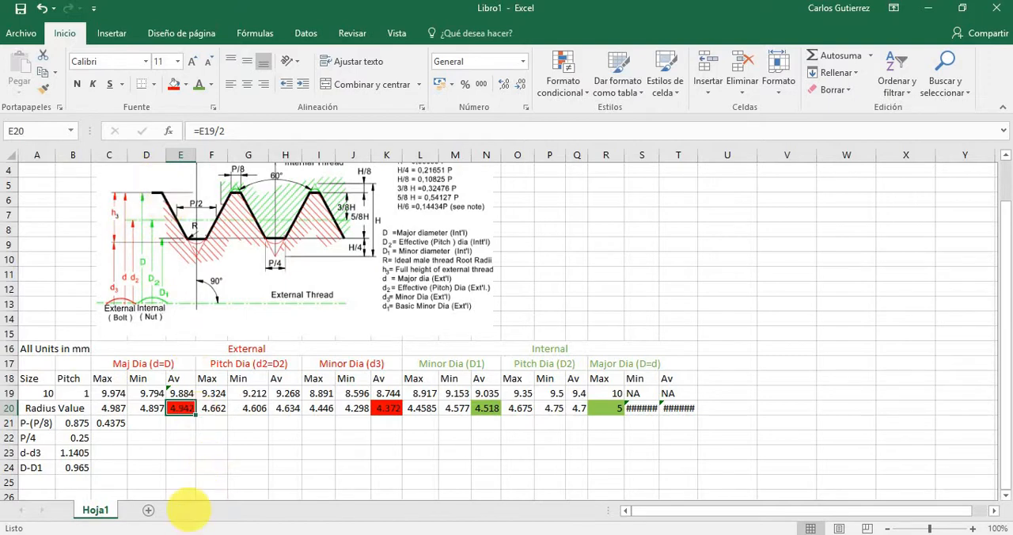
{"action": "mouse_move", "coordinate": [167, 530]}
{"action": "left_click", "coordinate": [193, 494]}
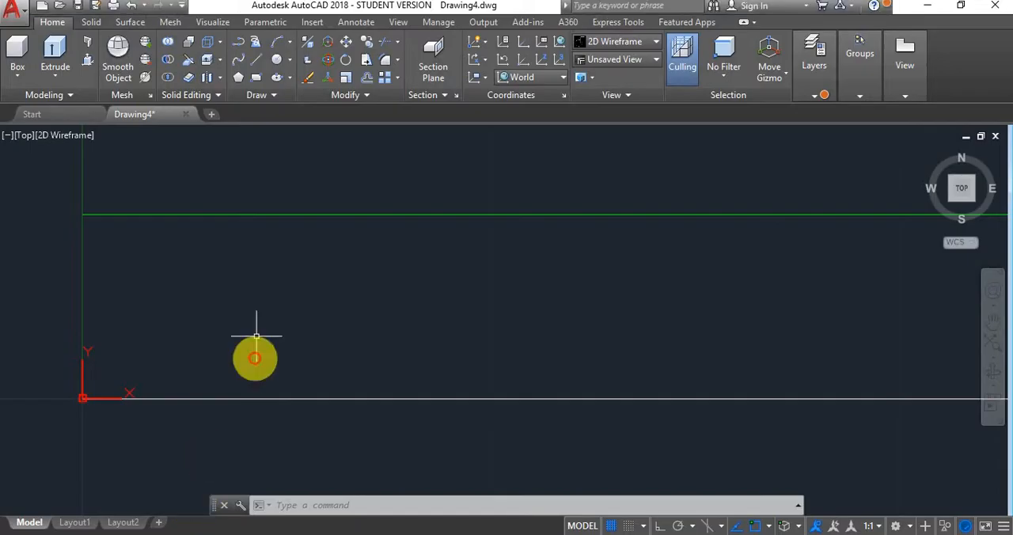
{"action": "type", "text": "off"}
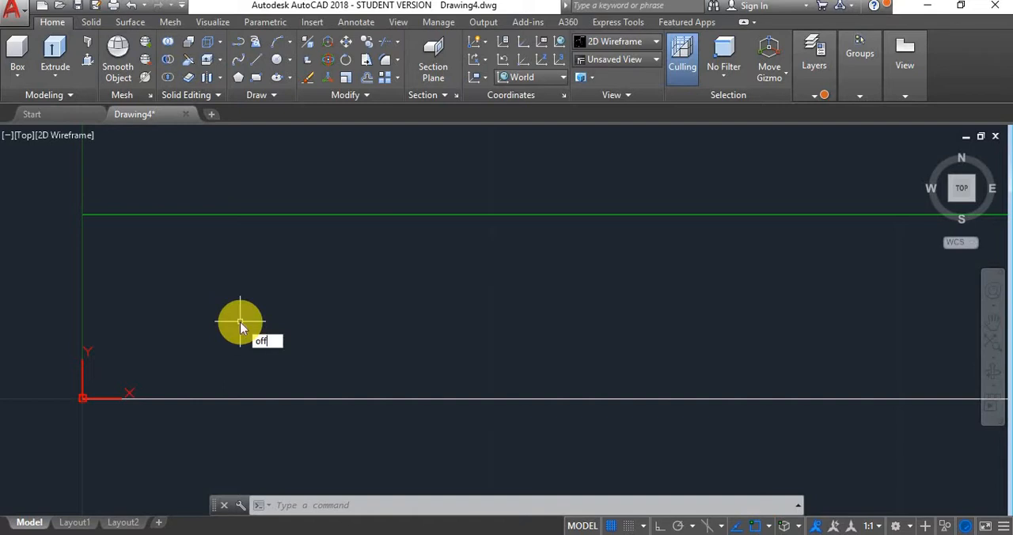
{"action": "key", "text": "Return"}
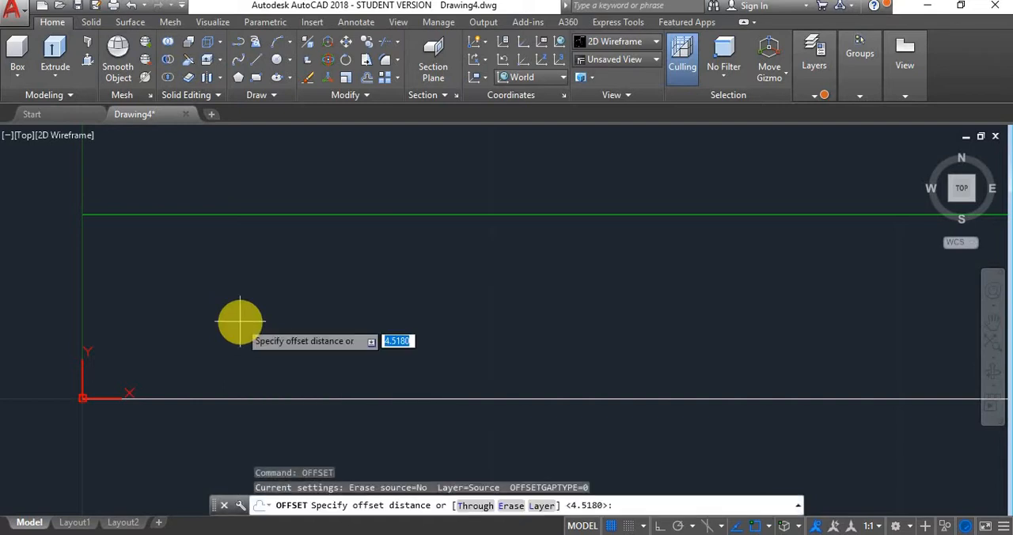
{"action": "key", "text": "Return"}
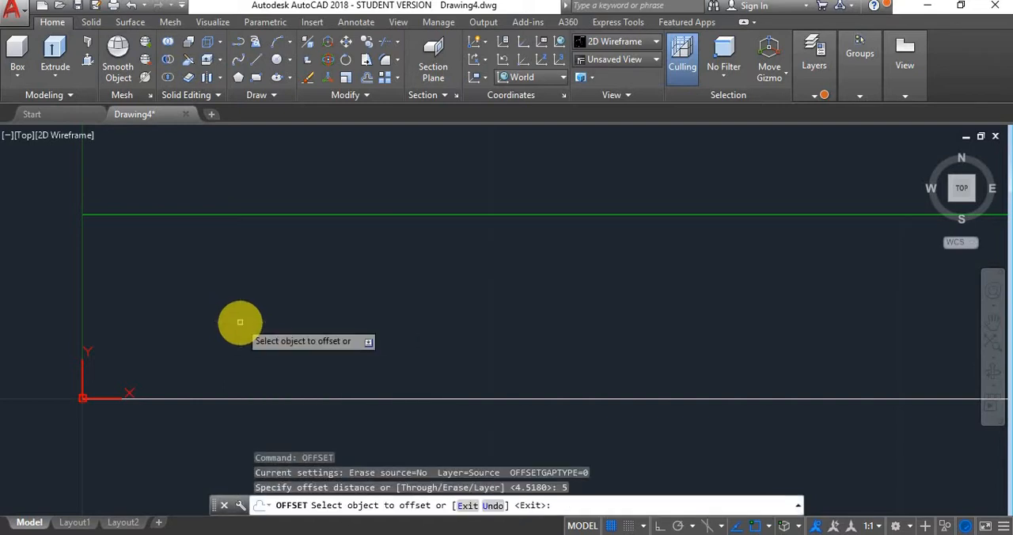
{"action": "left_click", "coordinate": [242, 398]}
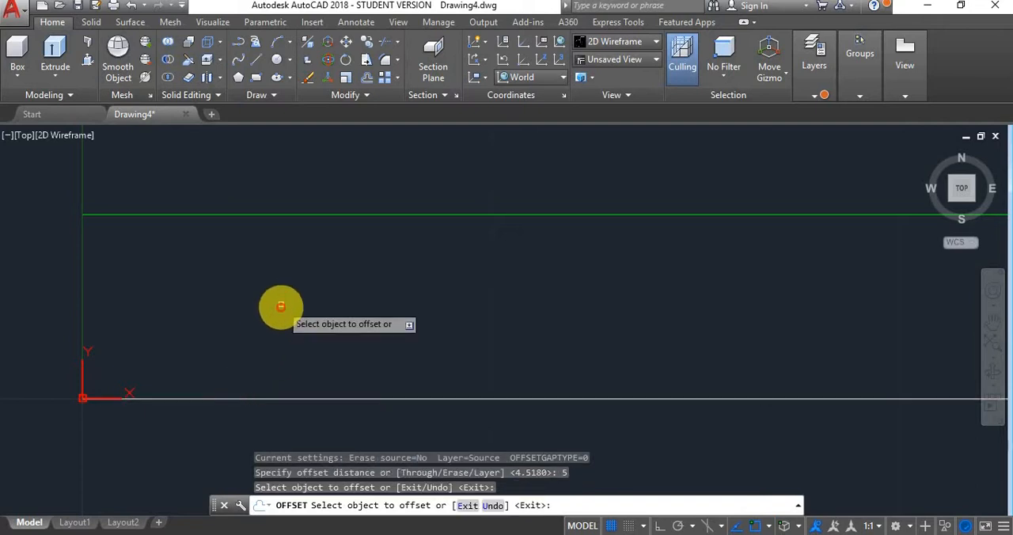
{"action": "left_click", "coordinate": [247, 399]}
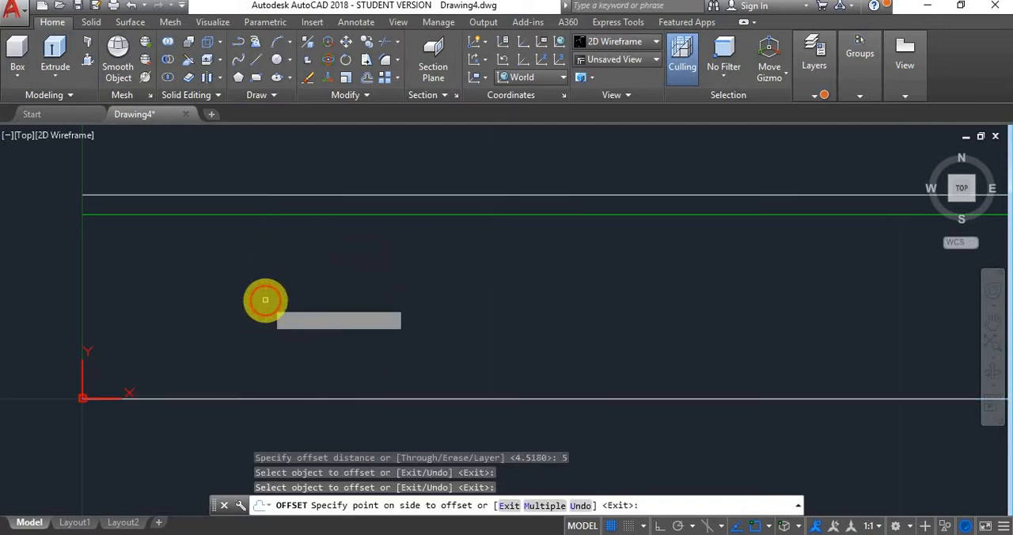
{"action": "left_click", "coordinate": [265, 299]}
{"action": "key", "text": "Escape"}
- Move the topmost white offset line to the Internal Thread layer and clear the selection
{"action": "left_click", "coordinate": [303, 170]}
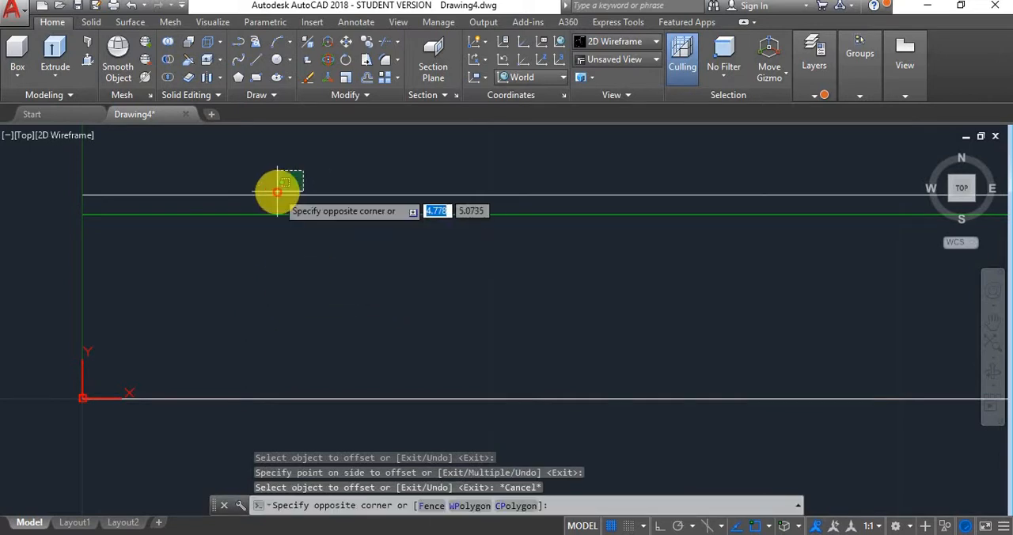
{"action": "left_click", "coordinate": [271, 199]}
{"action": "left_click", "coordinate": [814, 96]}
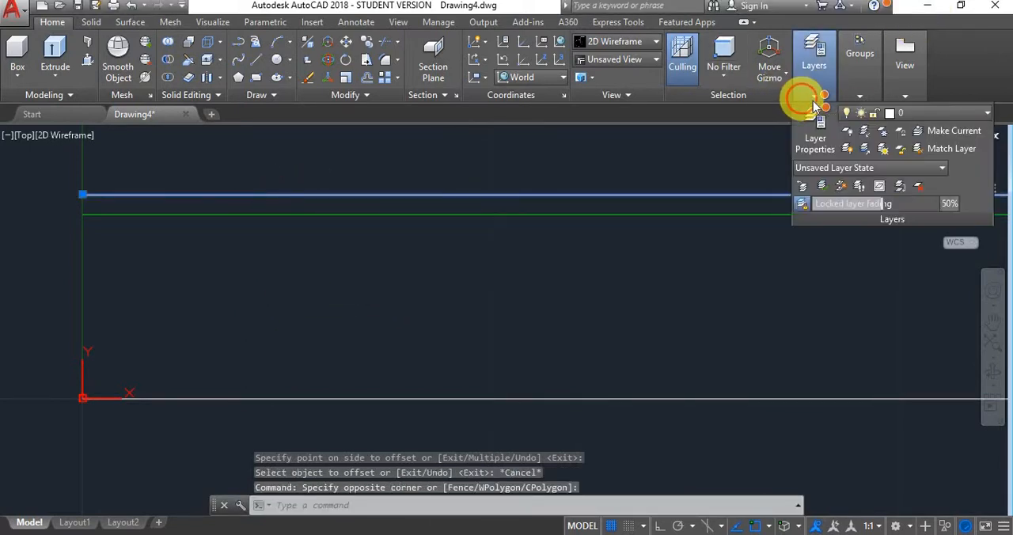
{"action": "left_click", "coordinate": [956, 115]}
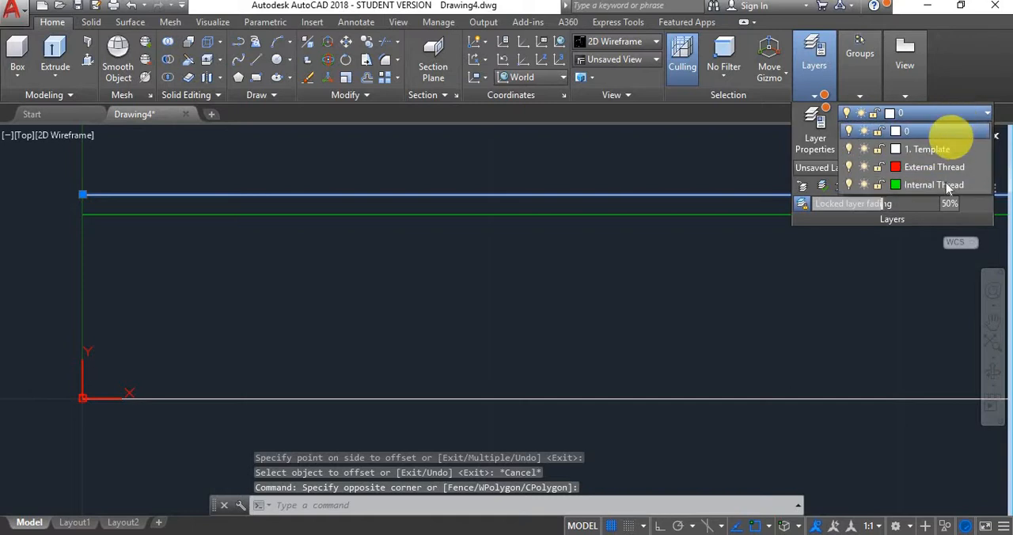
{"action": "left_click", "coordinate": [929, 184]}
{"action": "key", "text": "Escape"}
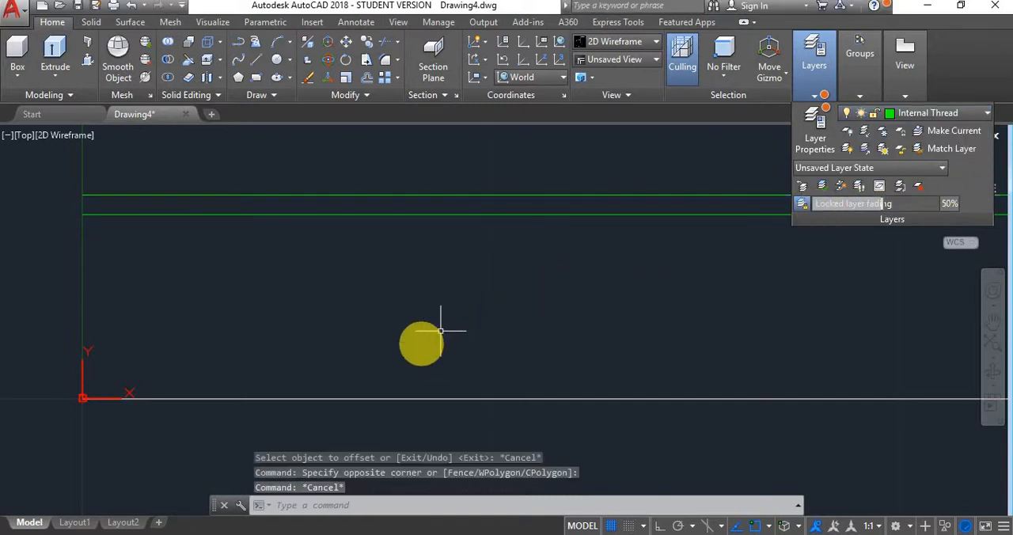
{"action": "key", "text": "Escape"}
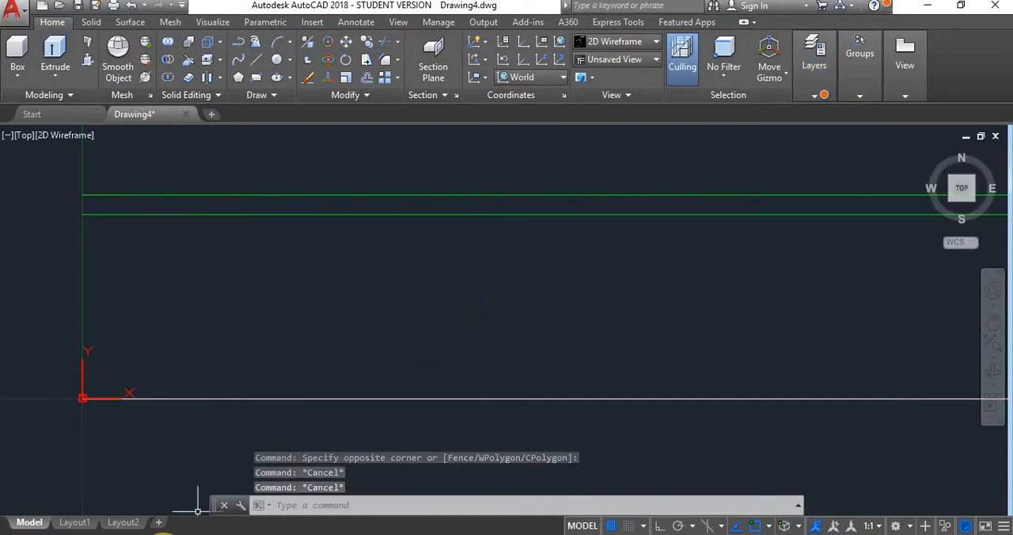
- Look up the external minor radius in the Excel sheet and offset the X-axis line upward by 4.372 in AutoCAD
{"action": "mouse_move", "coordinate": [168, 518]}
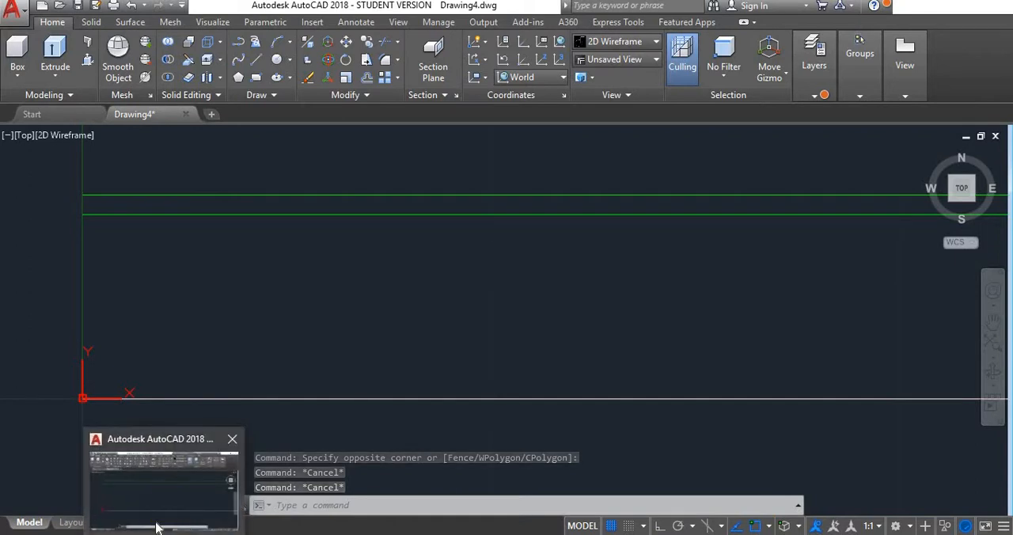
{"action": "mouse_move", "coordinate": [236, 533]}
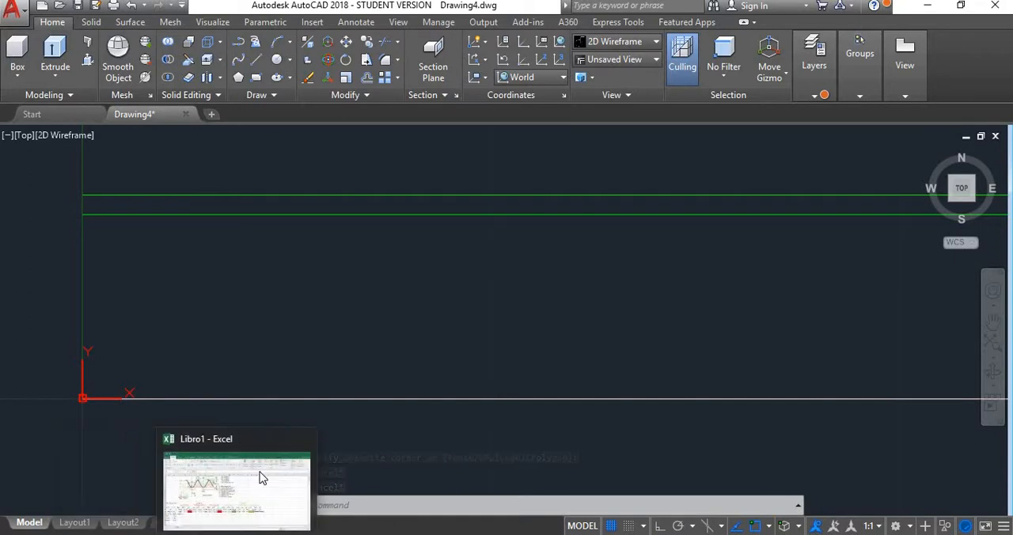
{"action": "left_click", "coordinate": [262, 477]}
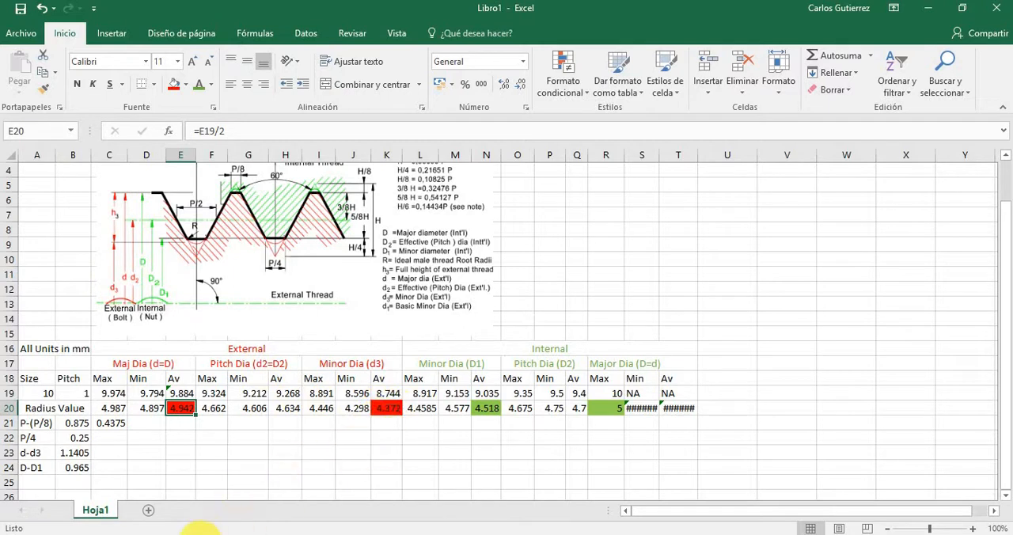
{"action": "left_click", "coordinate": [178, 532]}
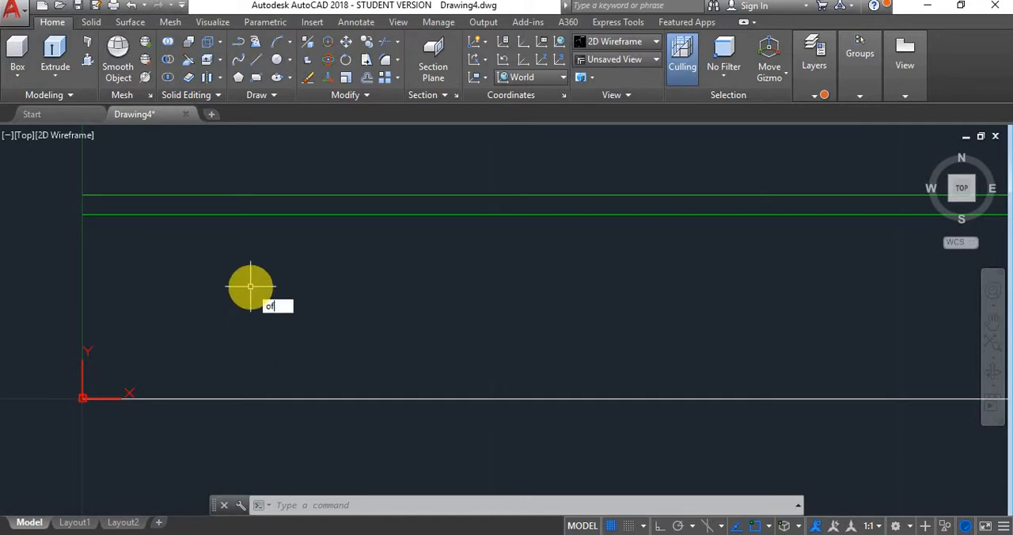
{"action": "type", "text": "off"}
{"action": "key", "text": "Return"}
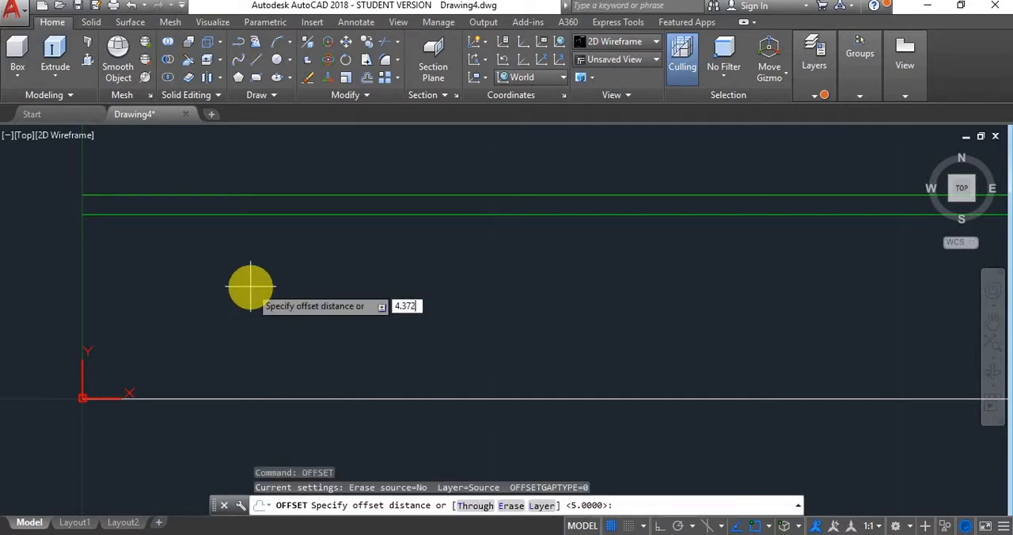
{"action": "type", "text": "4.372"}
{"action": "key", "text": "Return"}
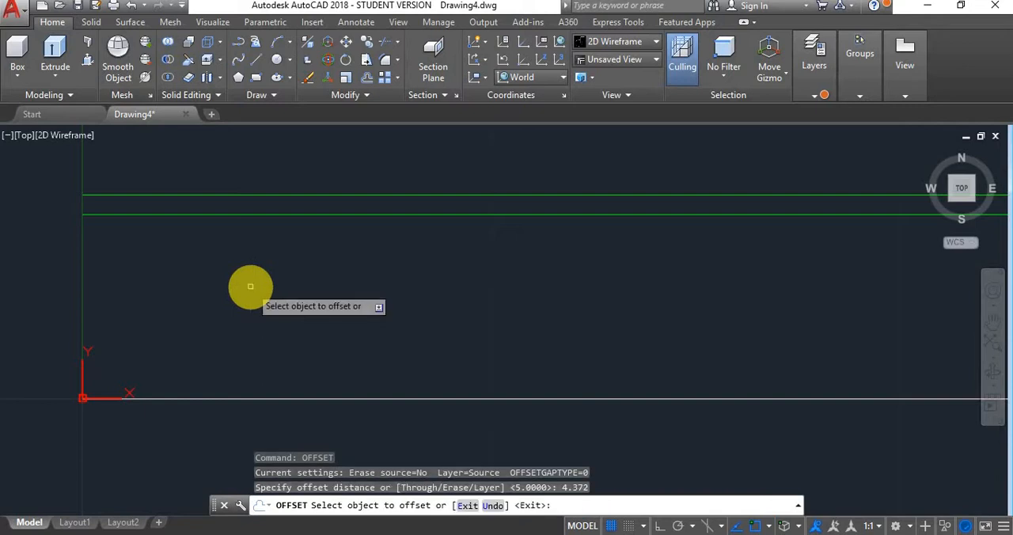
{"action": "left_click", "coordinate": [211, 397]}
{"action": "left_click", "coordinate": [213, 327]}
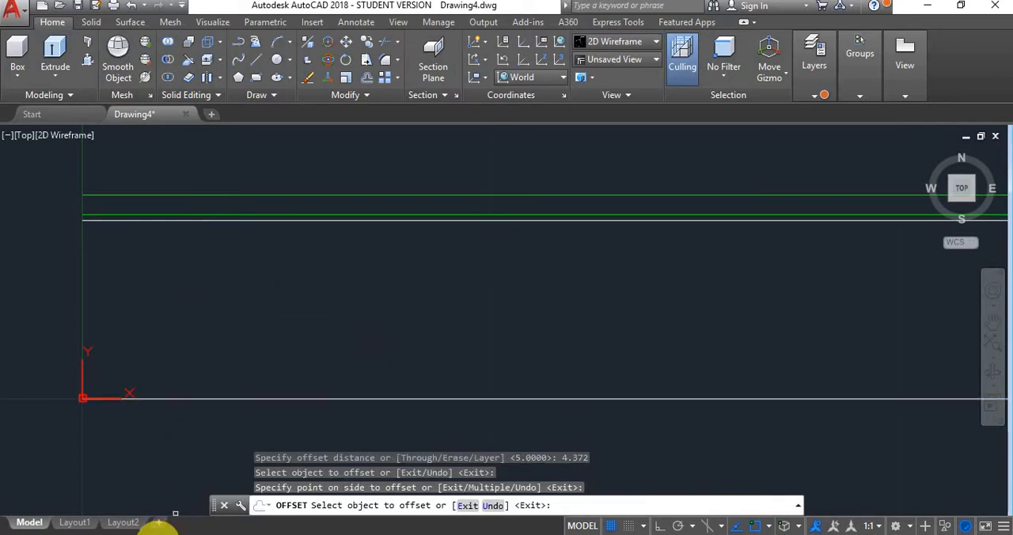
- Look up the external major radius in the Excel sheet and offset the X-axis line upward by 4.942 in AutoCAD
{"action": "left_click", "coordinate": [175, 533]}
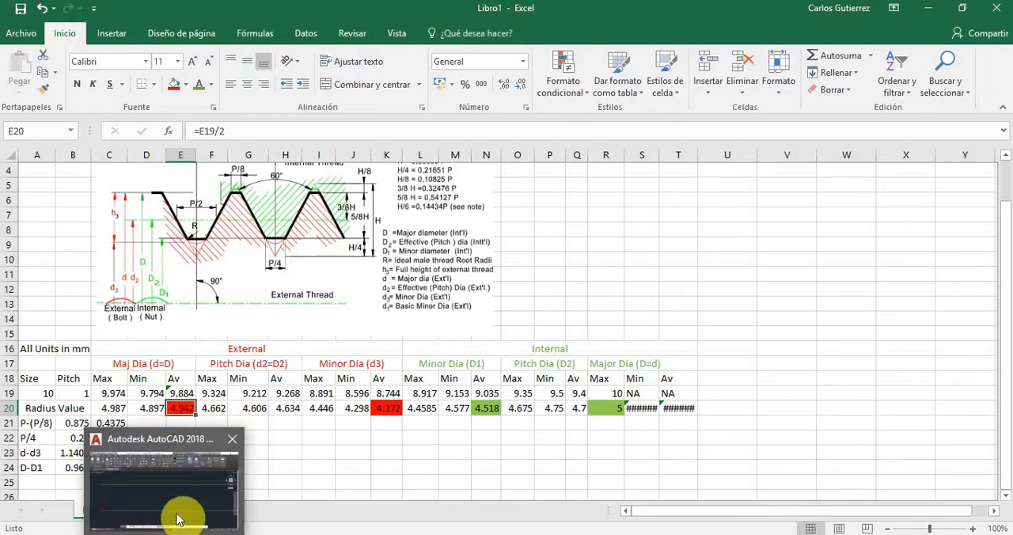
{"action": "left_click", "coordinate": [173, 514]}
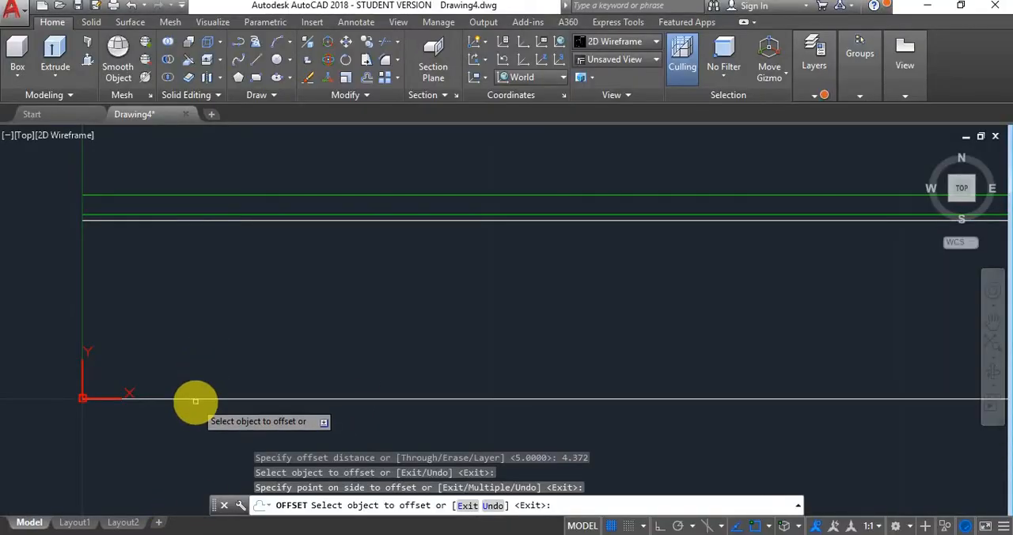
{"action": "right_click", "coordinate": [232, 343]}
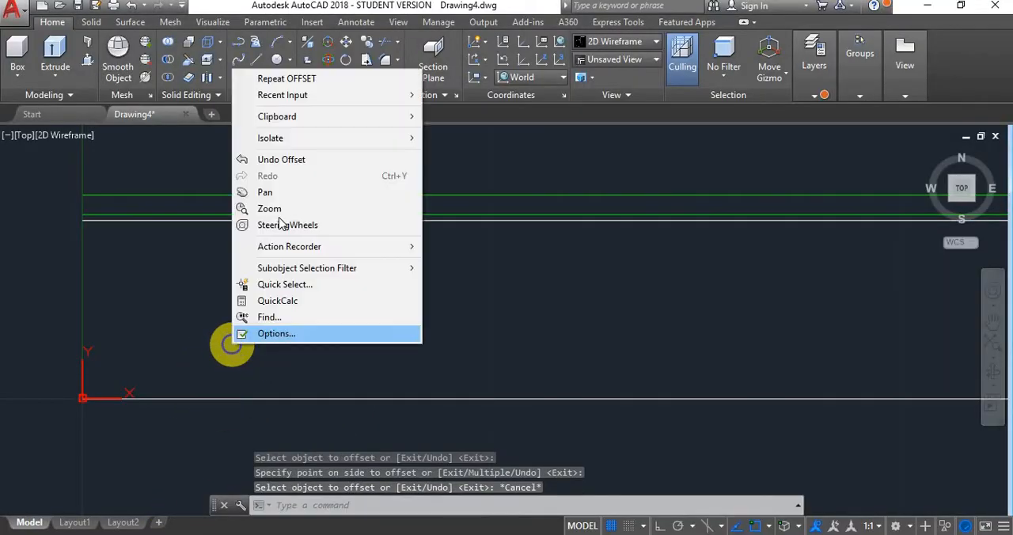
{"action": "left_click", "coordinate": [316, 76]}
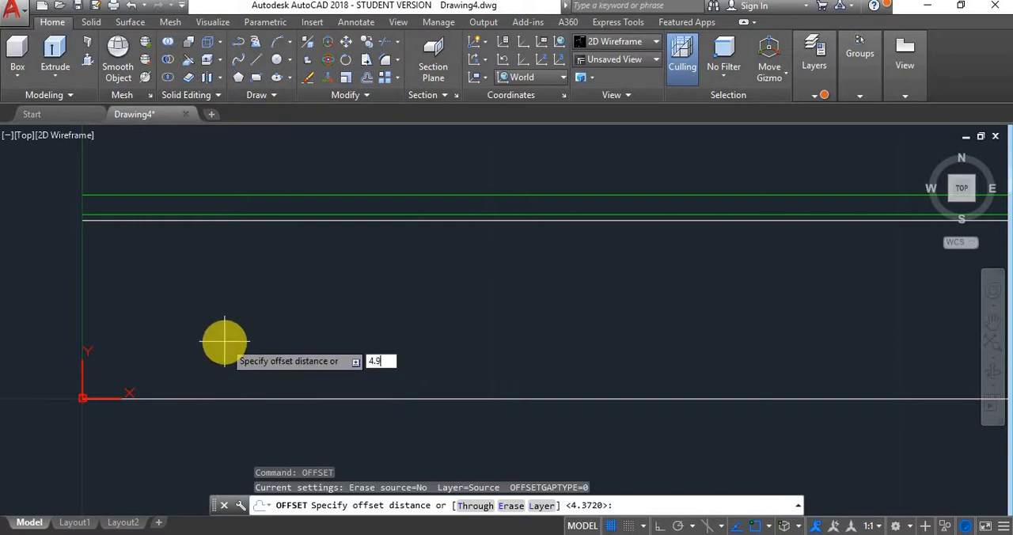
{"action": "key", "text": "Return"}
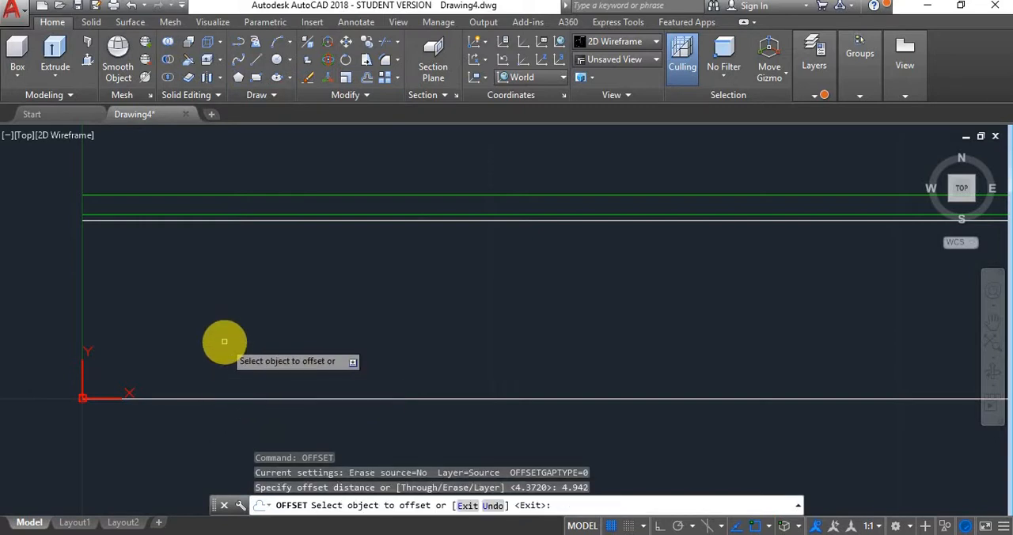
{"action": "left_click", "coordinate": [216, 398]}
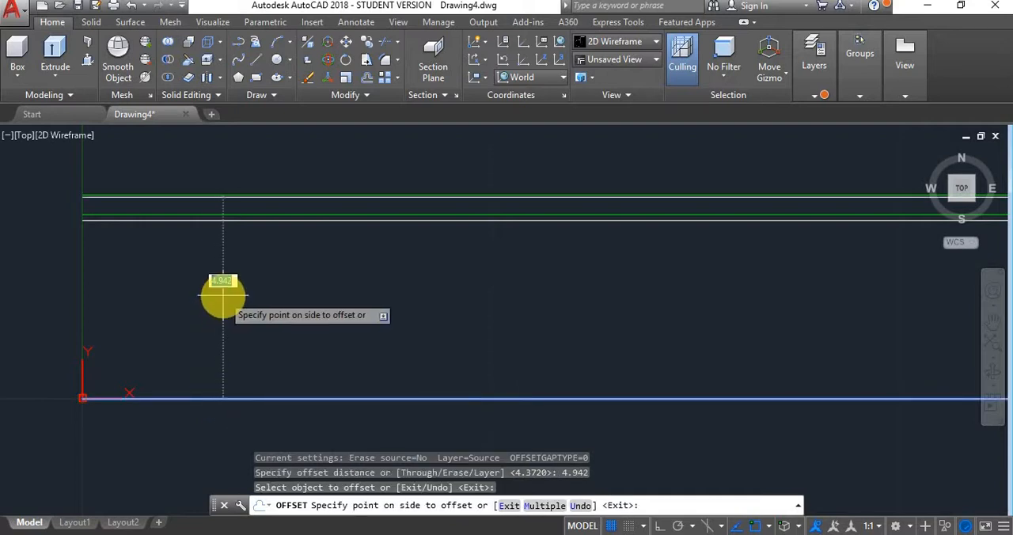
{"action": "left_click", "coordinate": [222, 292]}
{"action": "key", "text": "Return"}
- Move both white offset lines near the green lines to the External Thread layer and clear the selection
{"action": "scroll", "coordinate": [66, 199], "scroll_direction": "up", "scroll_amount": 8}
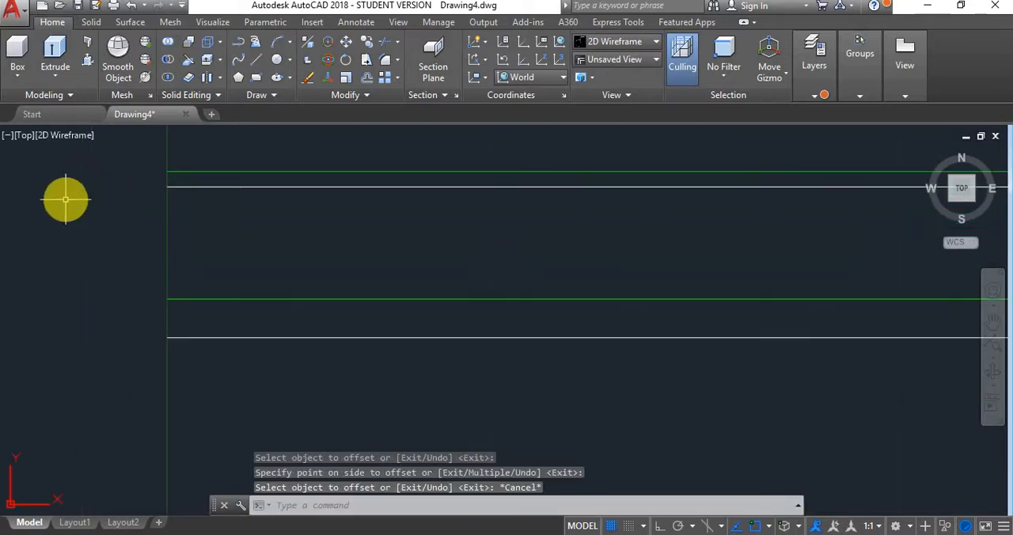
{"action": "left_click", "coordinate": [192, 187]}
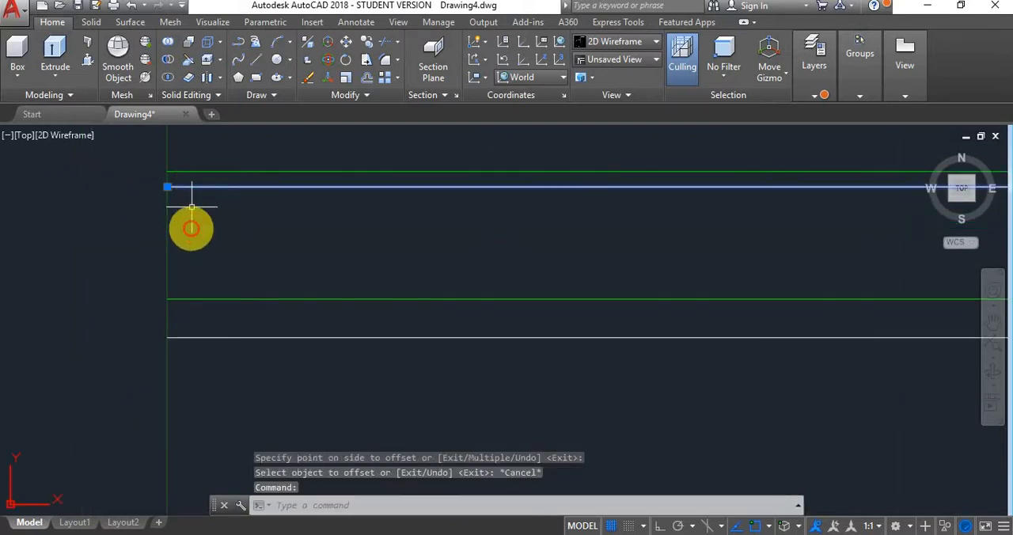
{"action": "left_click", "coordinate": [201, 335]}
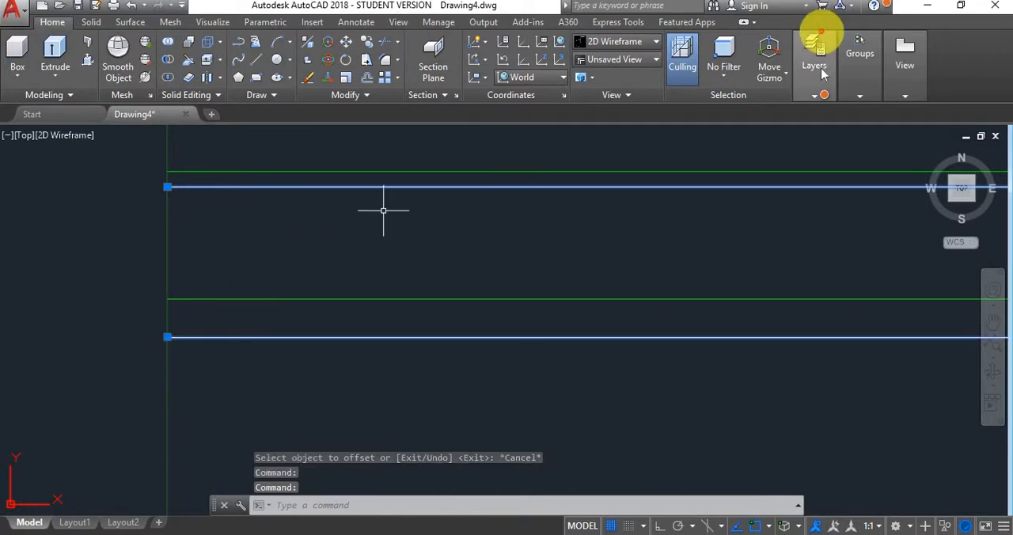
{"action": "left_click", "coordinate": [812, 96]}
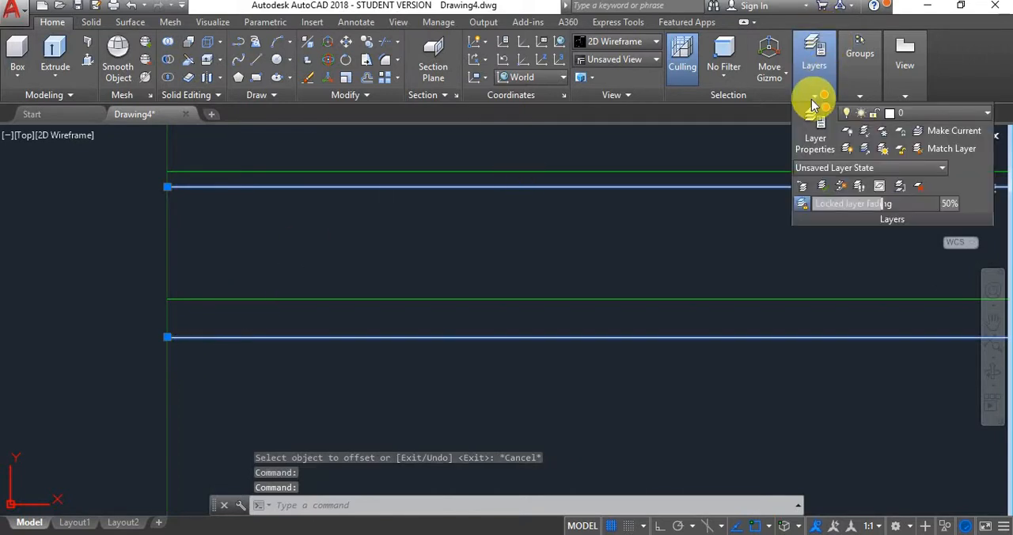
{"action": "left_click", "coordinate": [961, 113]}
{"action": "left_click", "coordinate": [934, 169]}
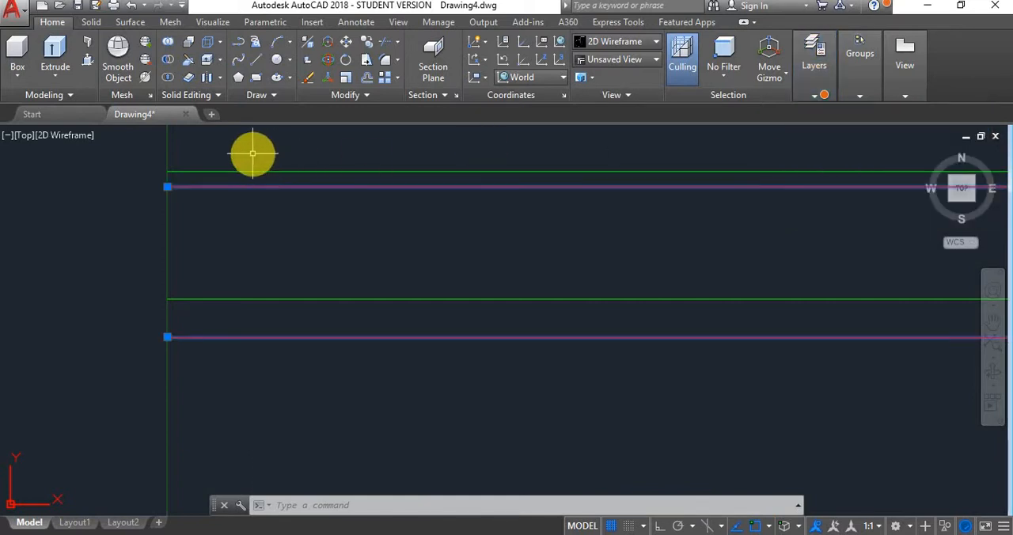
{"action": "key", "text": "Escape"}
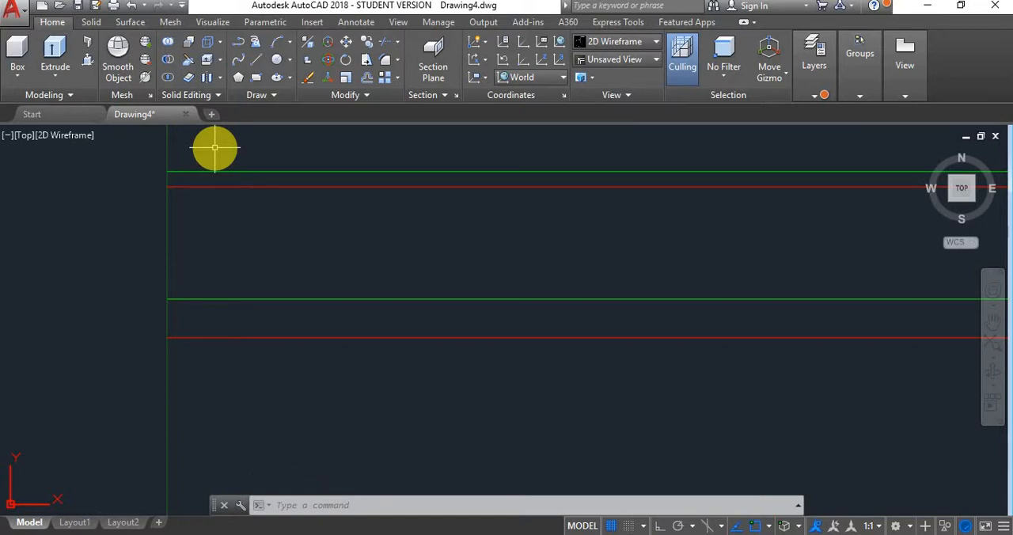
- Draw a line from the left end of the upper green line, sloping down to the right at 60°
{"action": "type", "text": "L"}
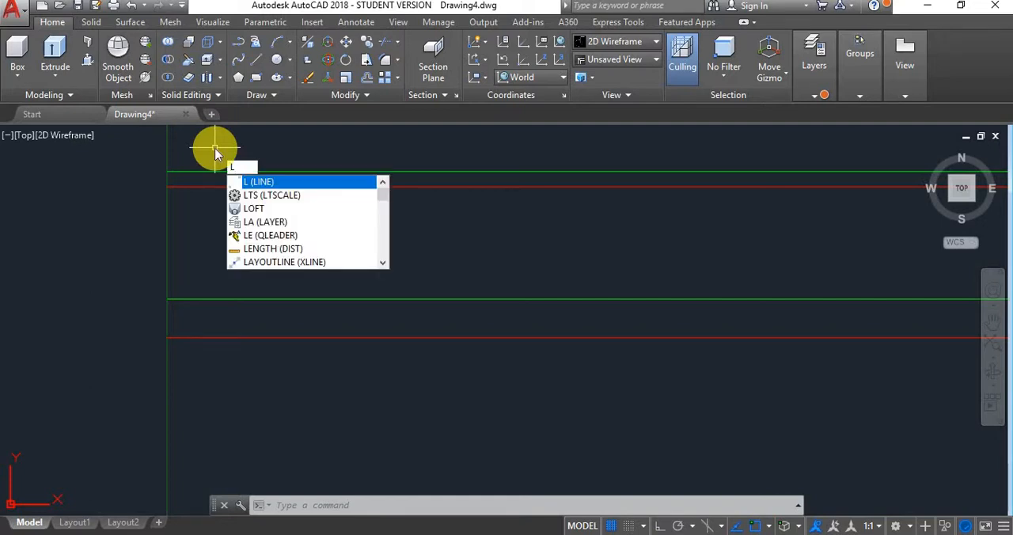
{"action": "key", "text": "Return"}
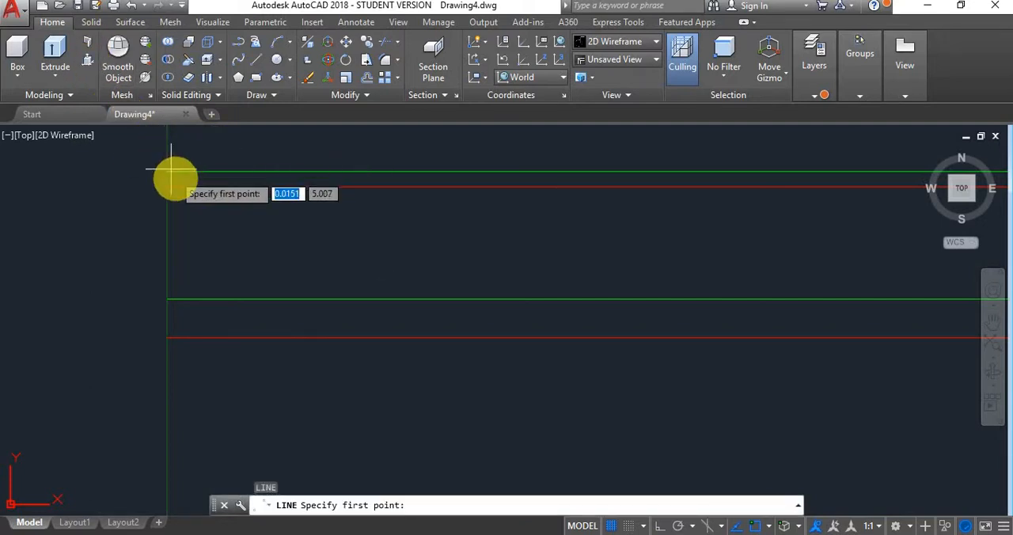
{"action": "left_click", "coordinate": [167, 171]}
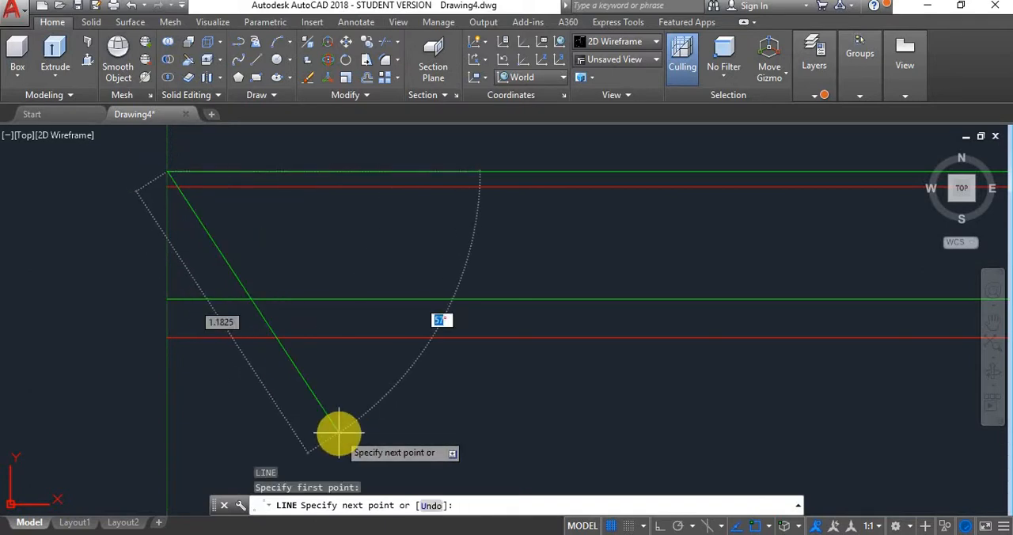
{"action": "type", "text": "60"}
{"action": "key", "text": "Return"}
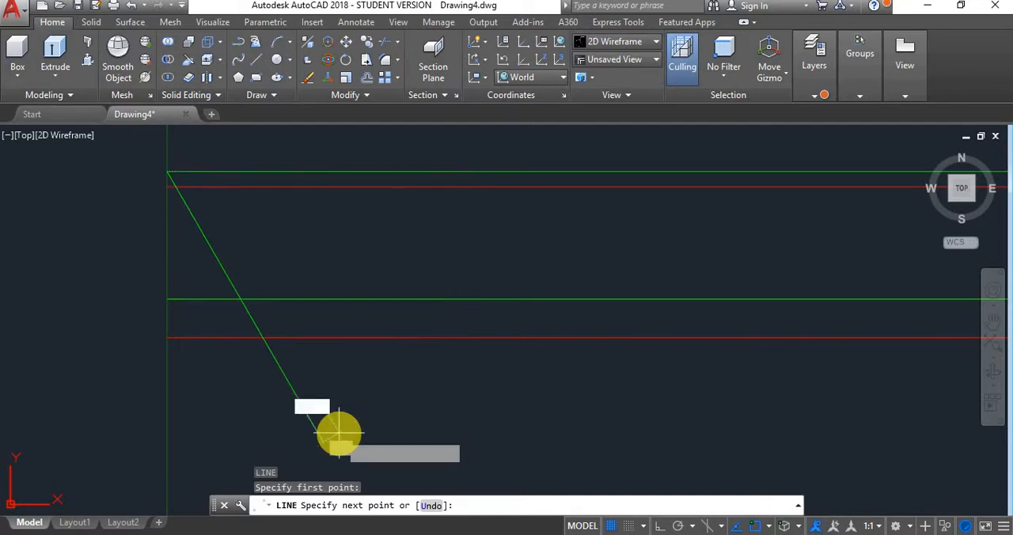
{"action": "key", "text": "Escape"}
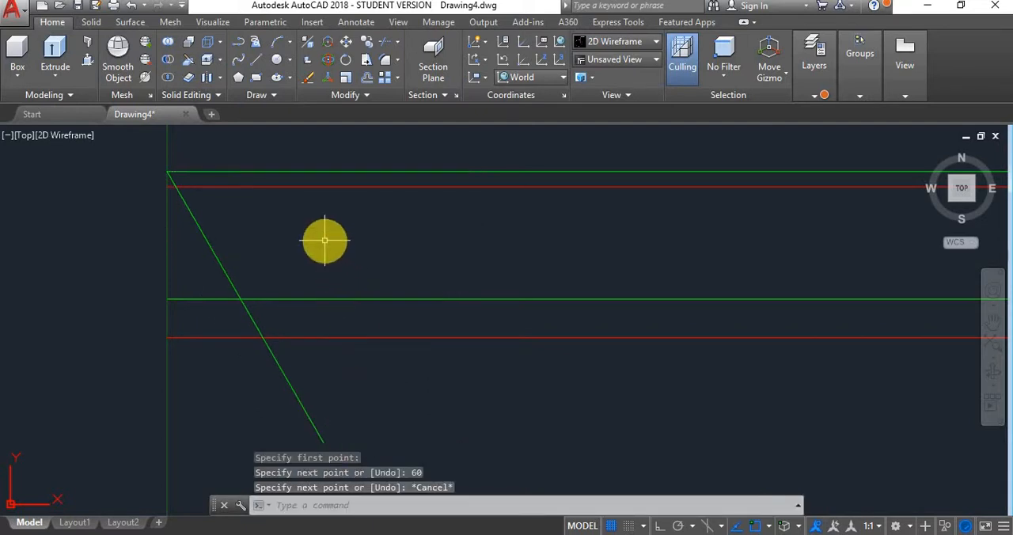
- Look up P-(P/8) in the Excel sheet and draw a 120° line downward, starting 0.875 along the upper green line from its left end
{"action": "right_click", "coordinate": [325, 244]}
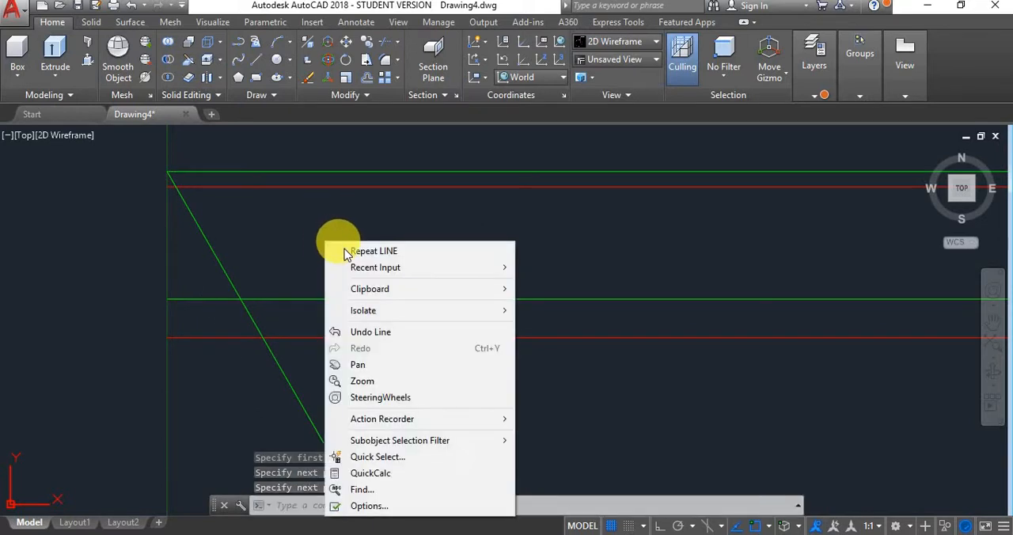
{"action": "left_click", "coordinate": [346, 252]}
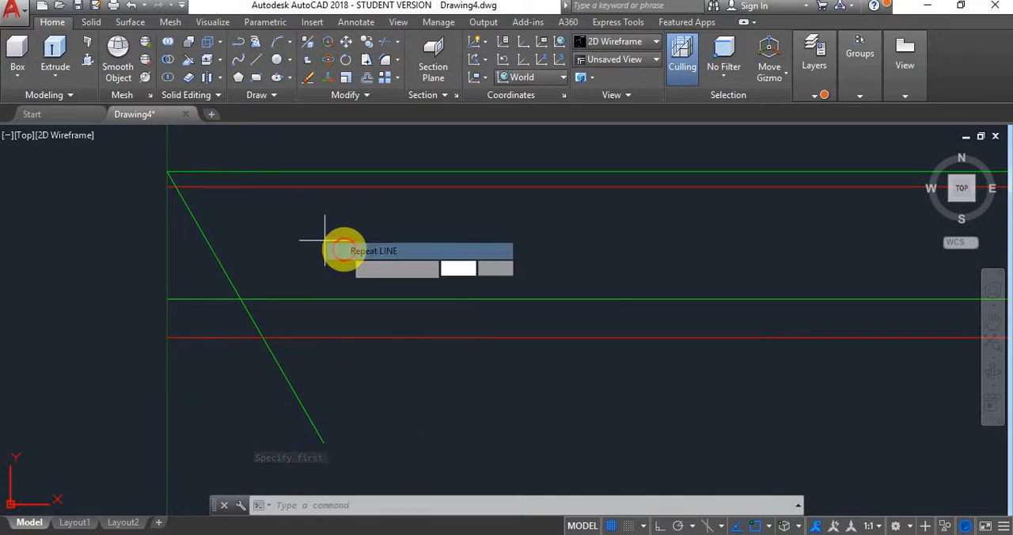
{"action": "mouse_move", "coordinate": [243, 534]}
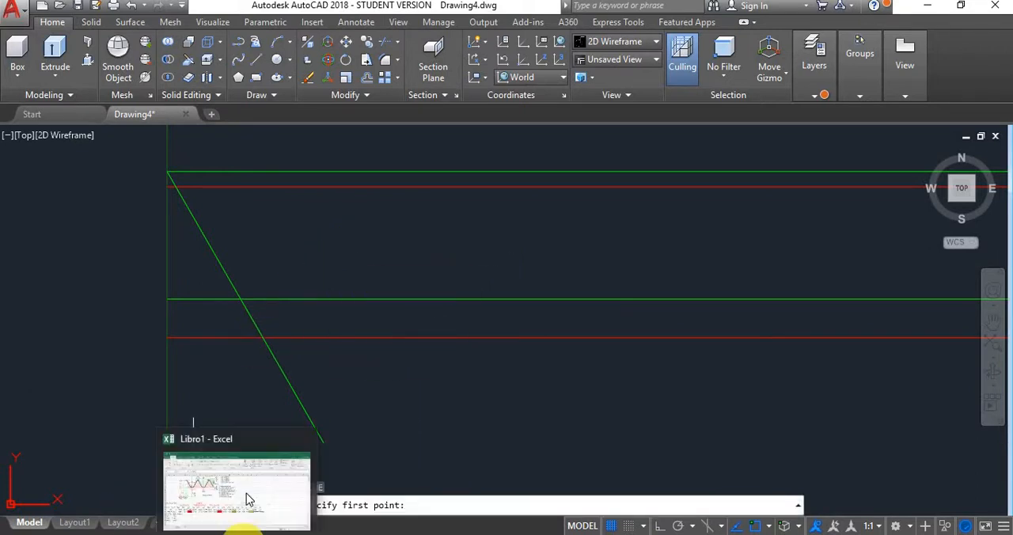
{"action": "mouse_move", "coordinate": [247, 486]}
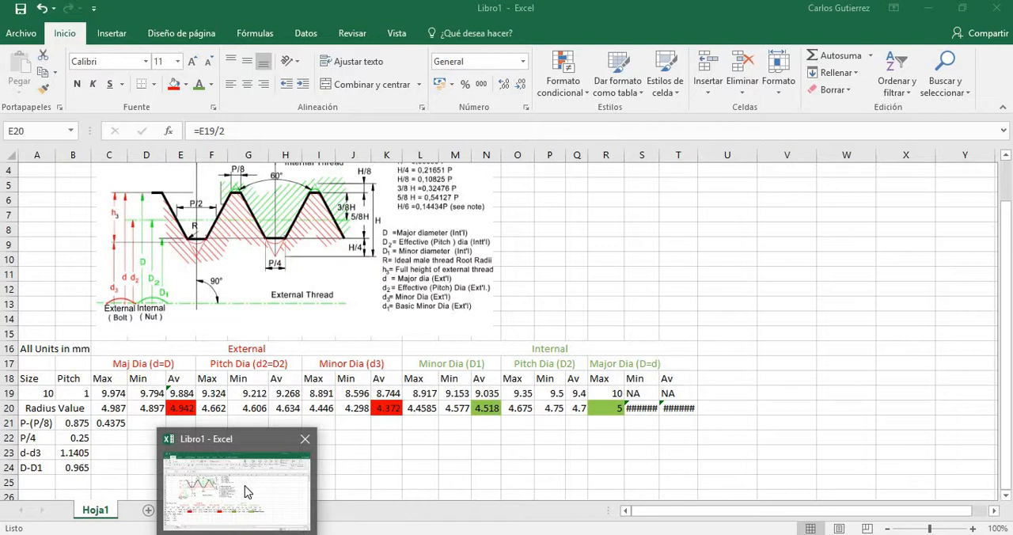
{"action": "left_click", "coordinate": [248, 459]}
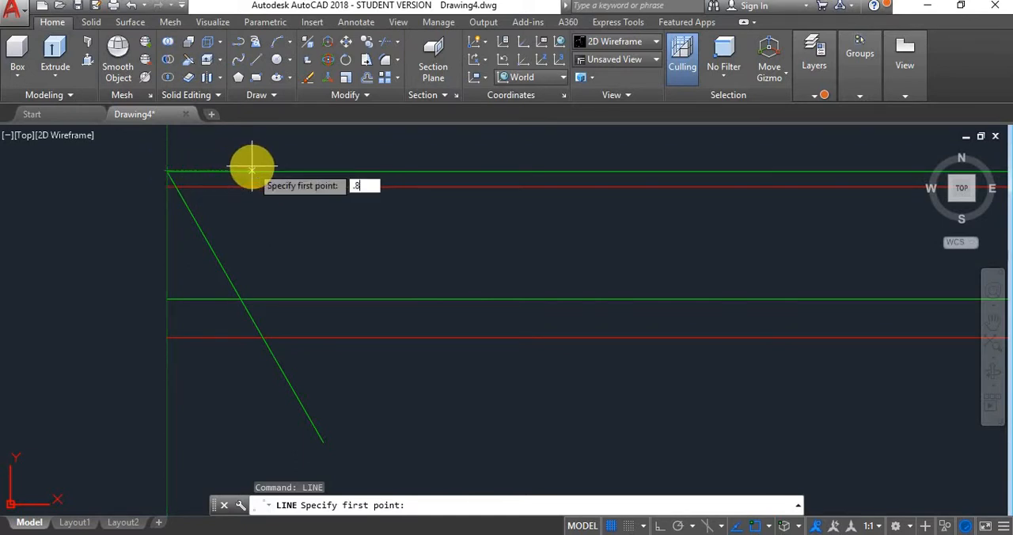
{"action": "type", "text": ".875"}
{"action": "key", "text": "Return"}
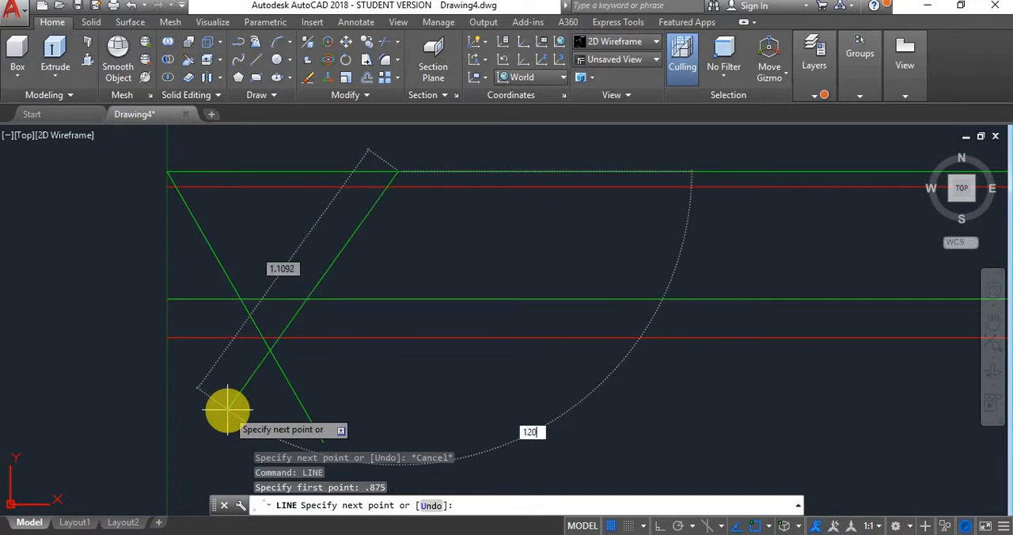
{"action": "key", "text": "Return"}
{"action": "key", "text": "Escape"}
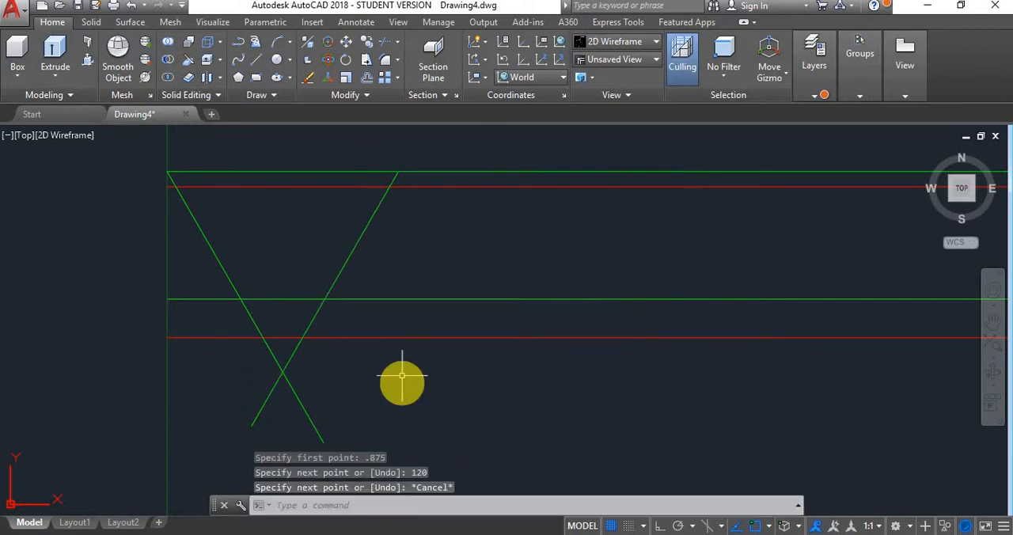
- Trim the green horizontal and slanted lines against each other to leave a closed trapezoid between the two green levels
{"action": "left_click", "coordinate": [441, 233]}
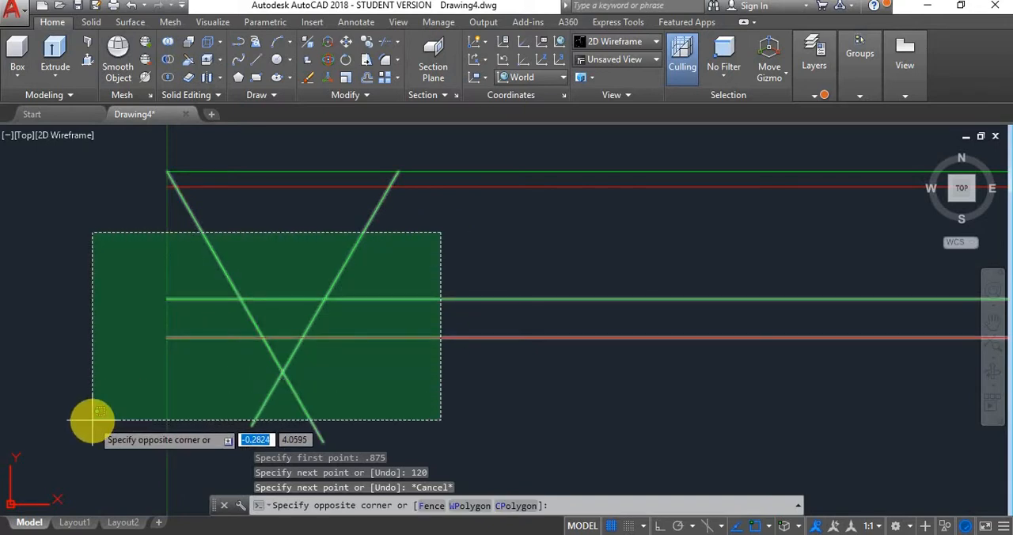
{"action": "key", "text": "Escape"}
{"action": "left_click", "coordinate": [451, 143]}
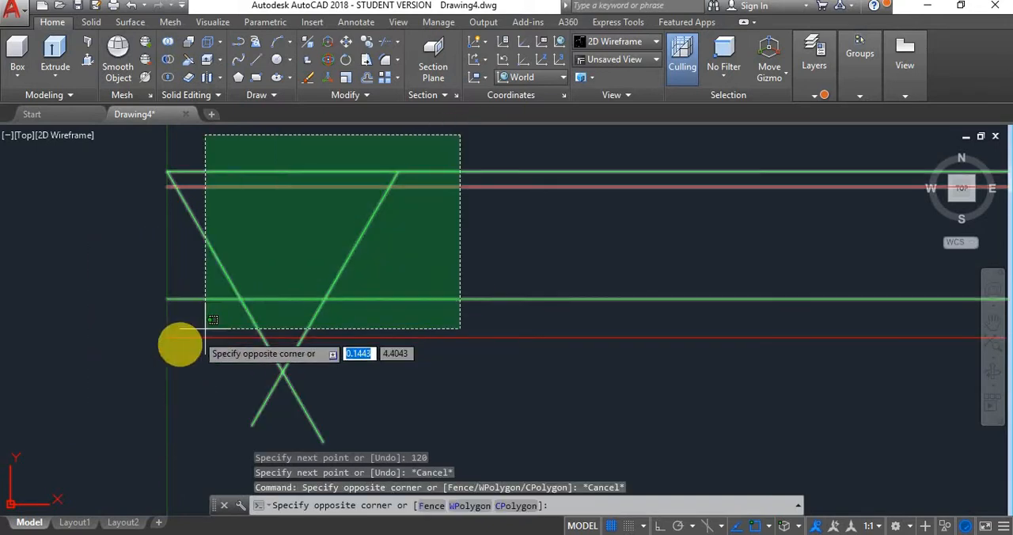
{"action": "left_click", "coordinate": [95, 403]}
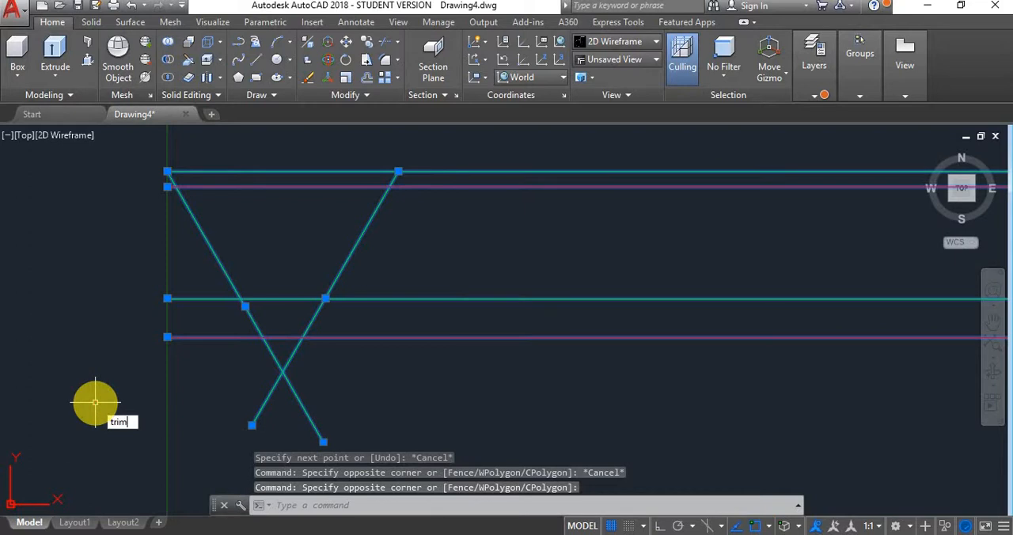
{"action": "type", "text": "tr"}
{"action": "key", "text": "Return"}
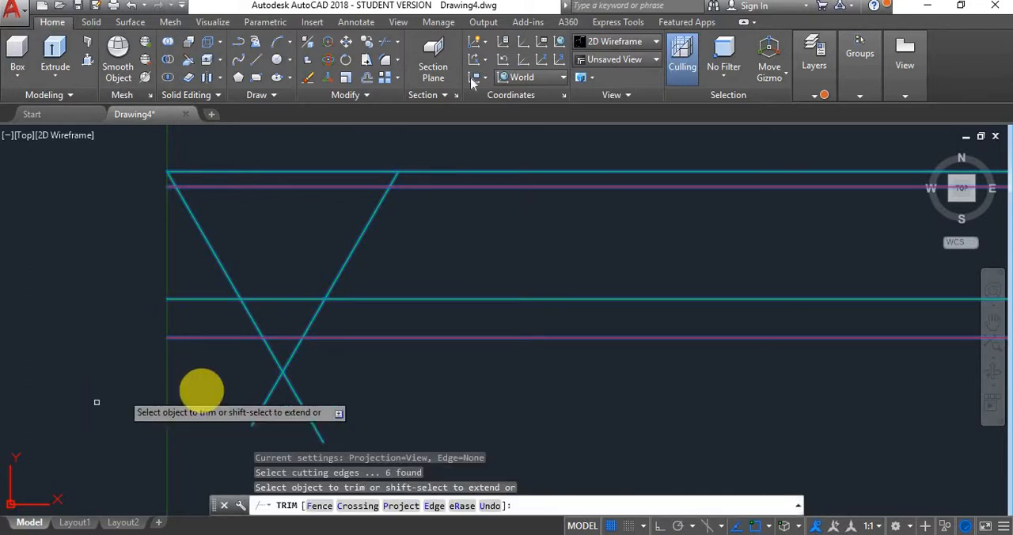
{"action": "left_click", "coordinate": [433, 171]}
{"action": "left_click", "coordinate": [345, 299]}
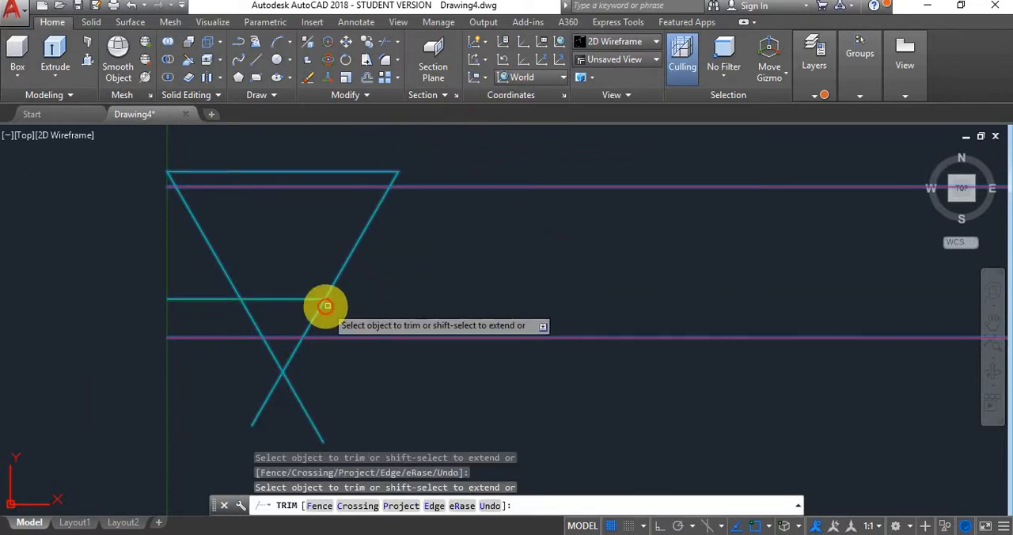
{"action": "left_click", "coordinate": [316, 311]}
{"action": "left_click", "coordinate": [248, 313]}
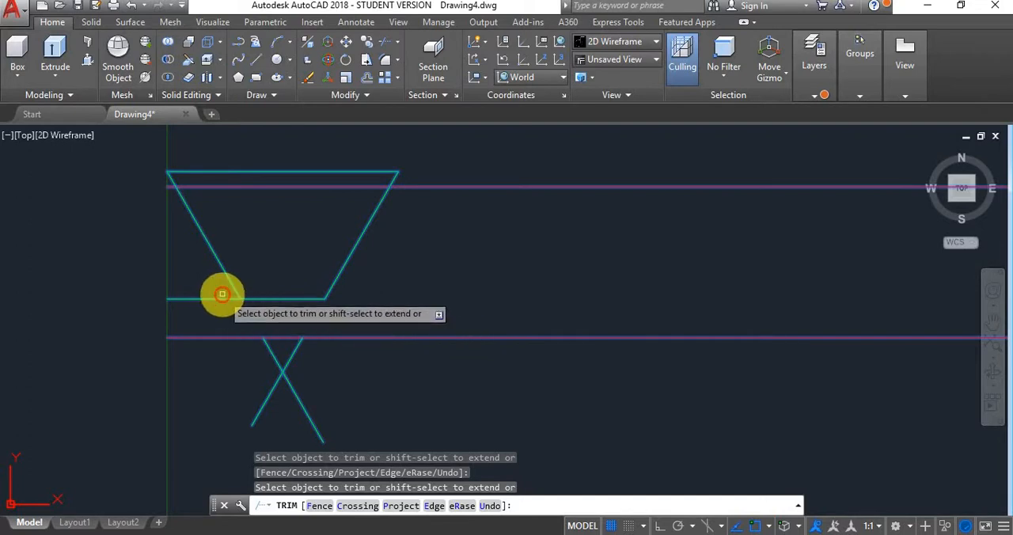
{"action": "left_click", "coordinate": [219, 296]}
{"action": "key", "text": "Escape"}
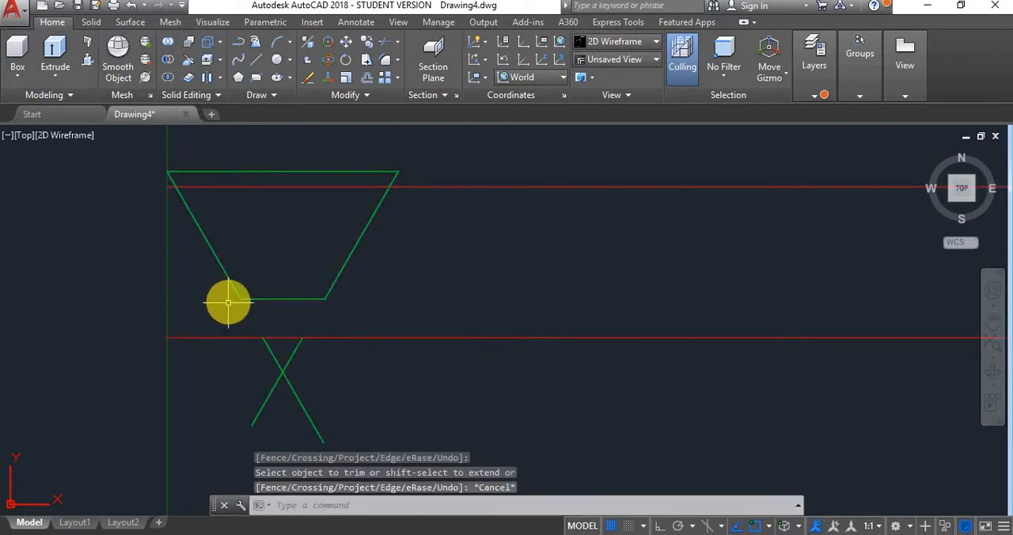
- Delete the two leftover crossing line pieces below the lower red line
{"action": "left_click", "coordinate": [340, 354]}
{"action": "left_click", "coordinate": [225, 412]}
{"action": "key", "text": "Delete"}
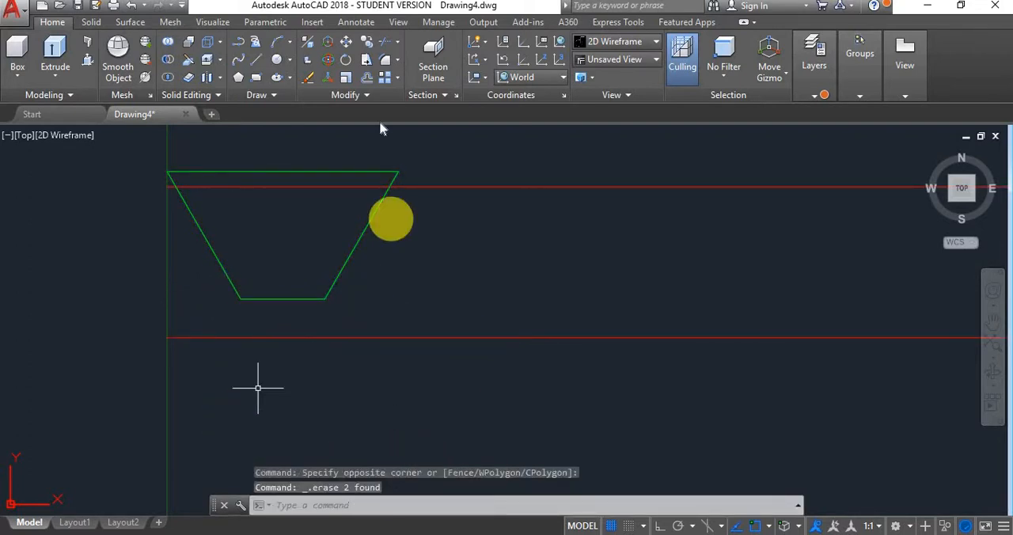
- Join the four sides of the green trapezoid into one polyline and clear the selection
{"action": "left_click", "coordinate": [412, 139]}
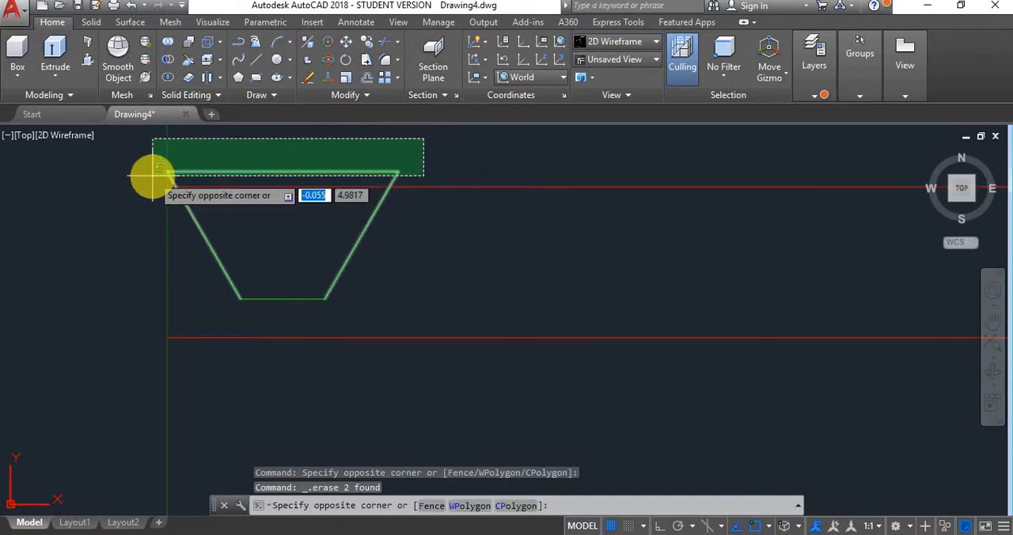
{"action": "left_click", "coordinate": [153, 176]}
{"action": "left_click", "coordinate": [415, 296]}
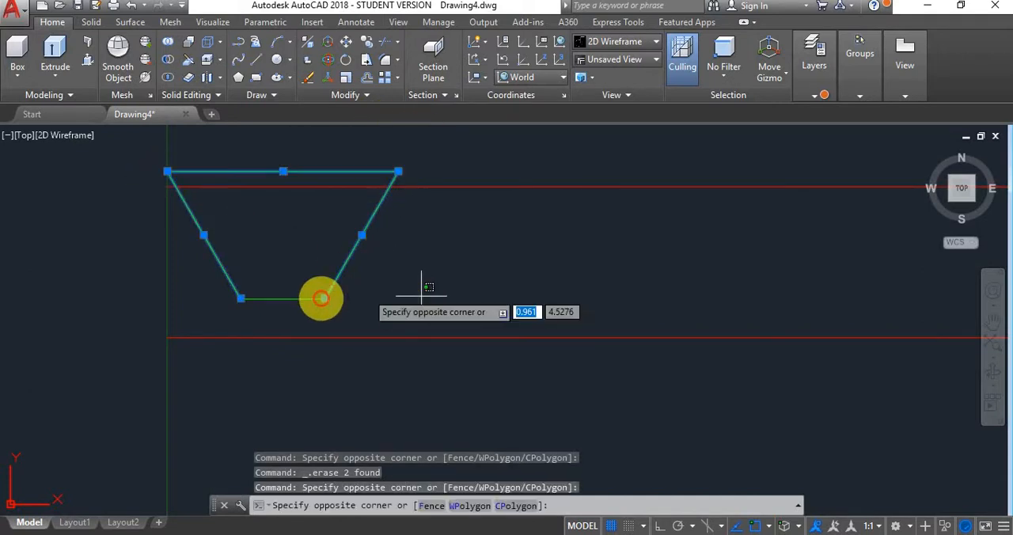
{"action": "left_click", "coordinate": [281, 307]}
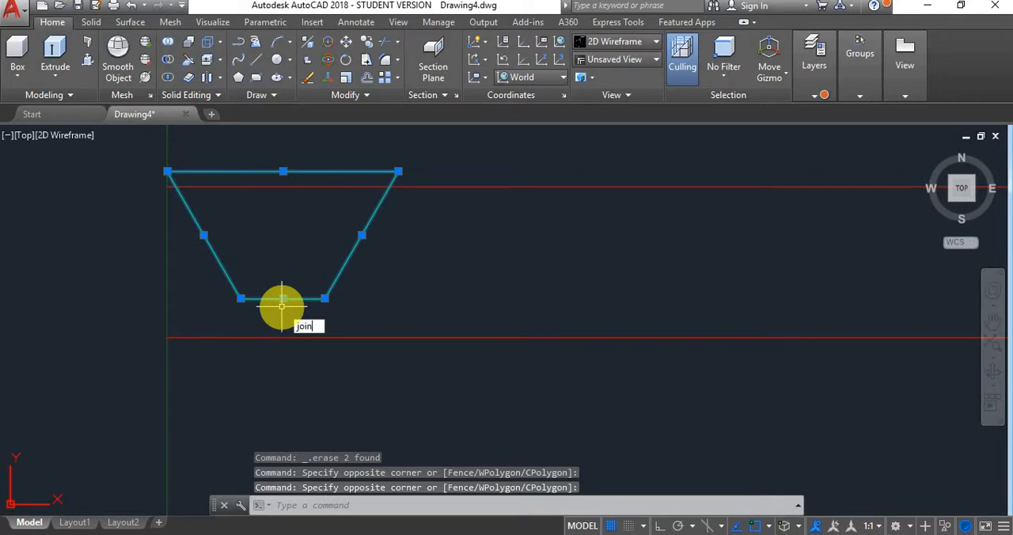
{"action": "key", "text": "Return"}
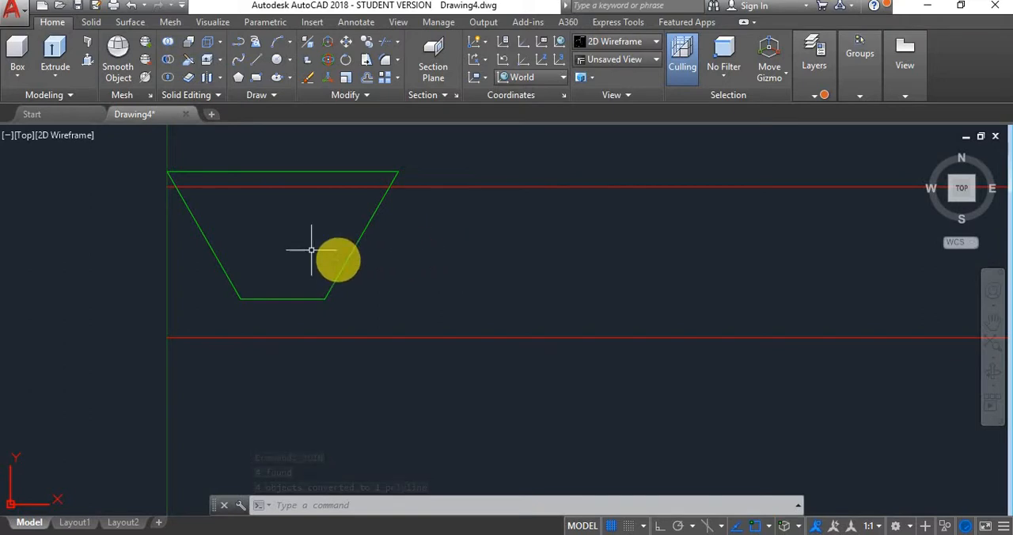
{"action": "key", "text": "Escape"}
- Make External Thread the current layer
{"action": "left_click", "coordinate": [859, 96]}
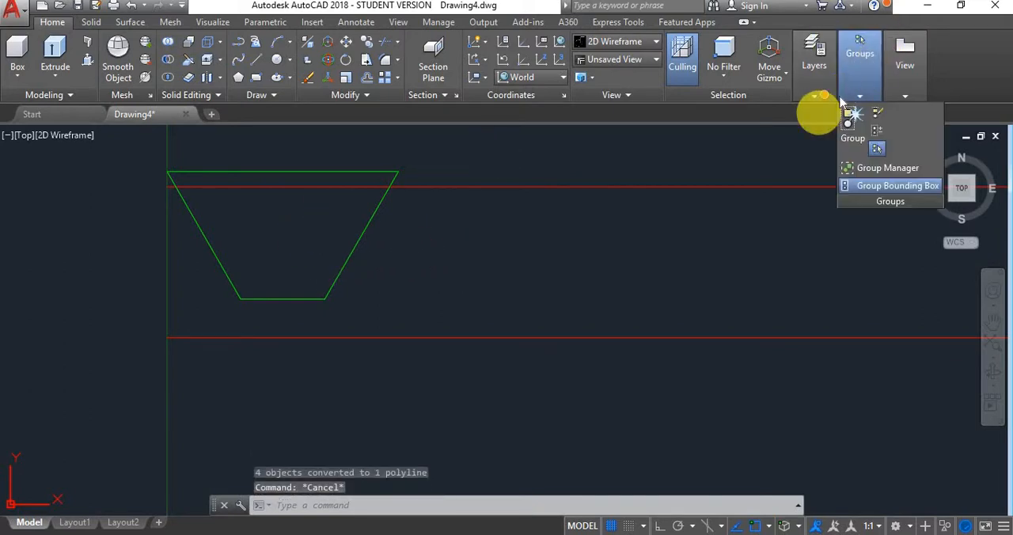
{"action": "left_click", "coordinate": [815, 96]}
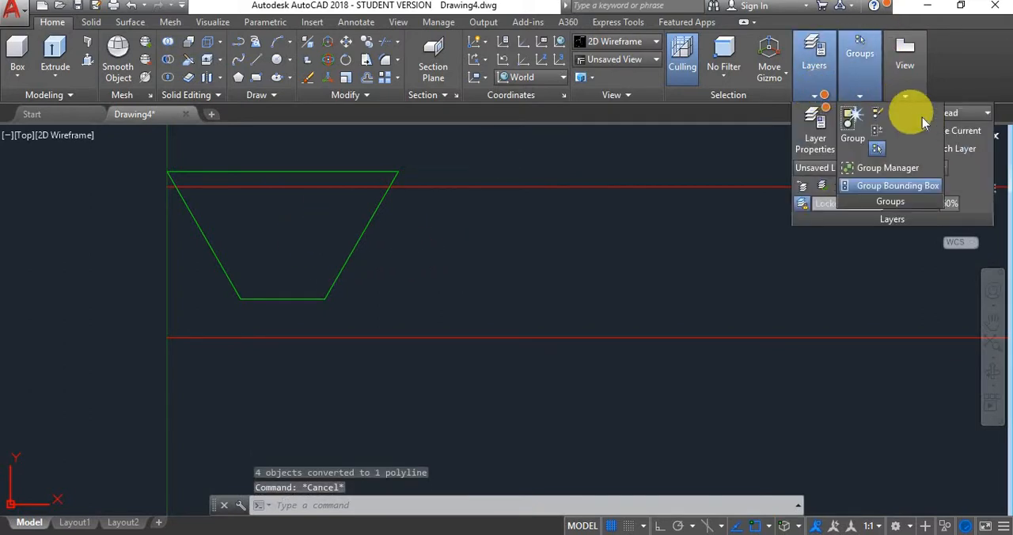
{"action": "left_click", "coordinate": [978, 115]}
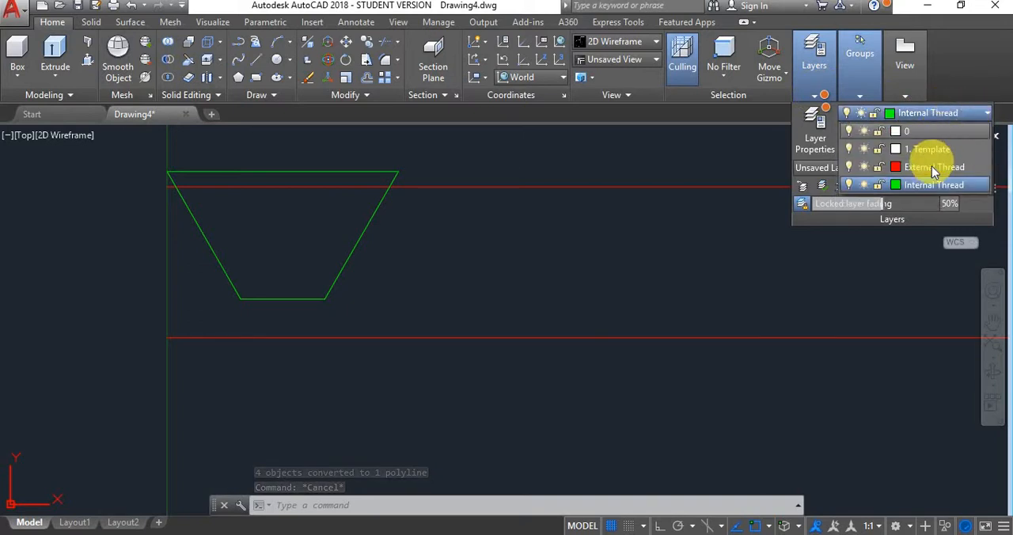
{"action": "left_click", "coordinate": [927, 165]}
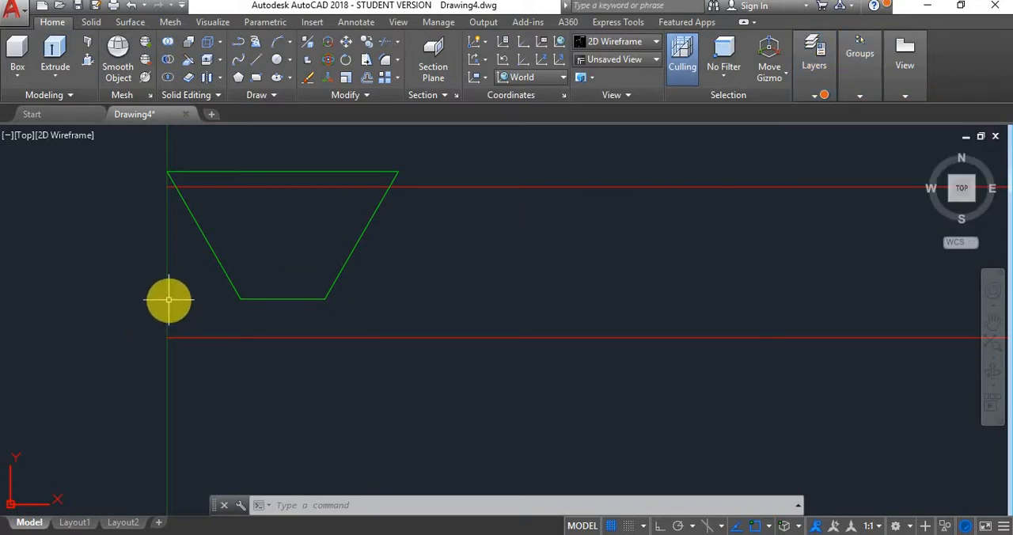
- Draw a line from the left end of the lower red line, sloping up to the right at 60°
{"action": "type", "text": "l"}
{"action": "key", "text": "Return"}
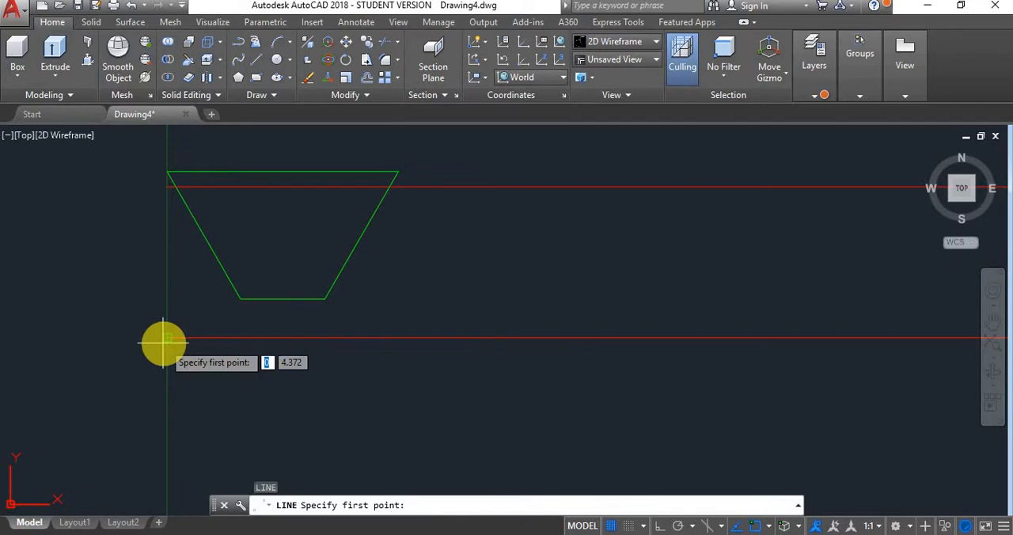
{"action": "left_click", "coordinate": [166, 339]}
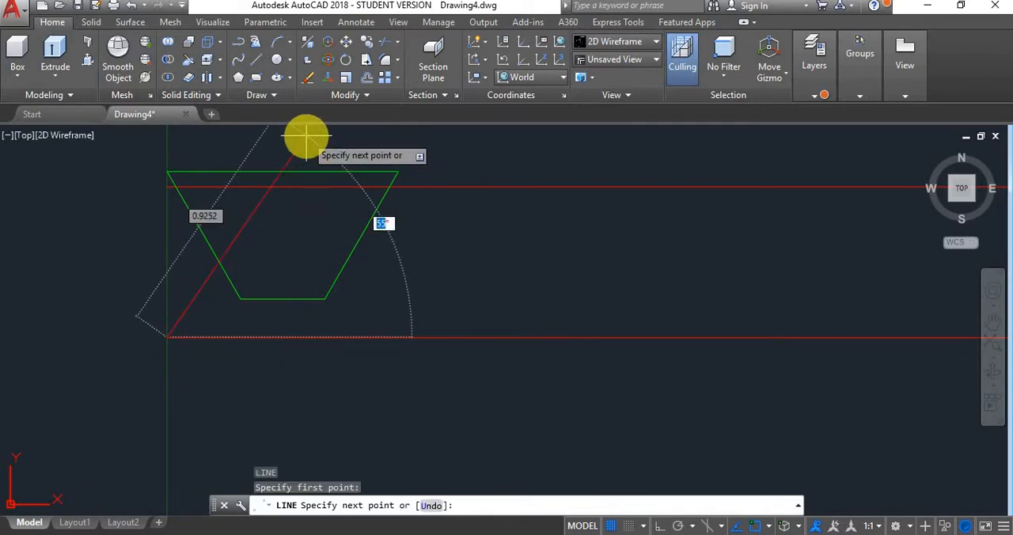
{"action": "type", "text": "60"}
{"action": "key", "text": "Return"}
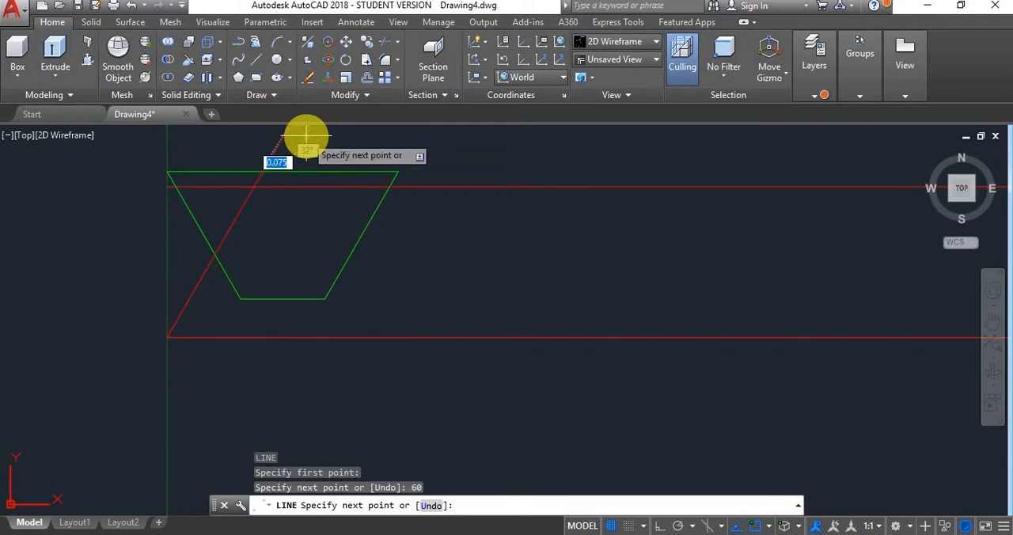
{"action": "key", "text": "Escape"}
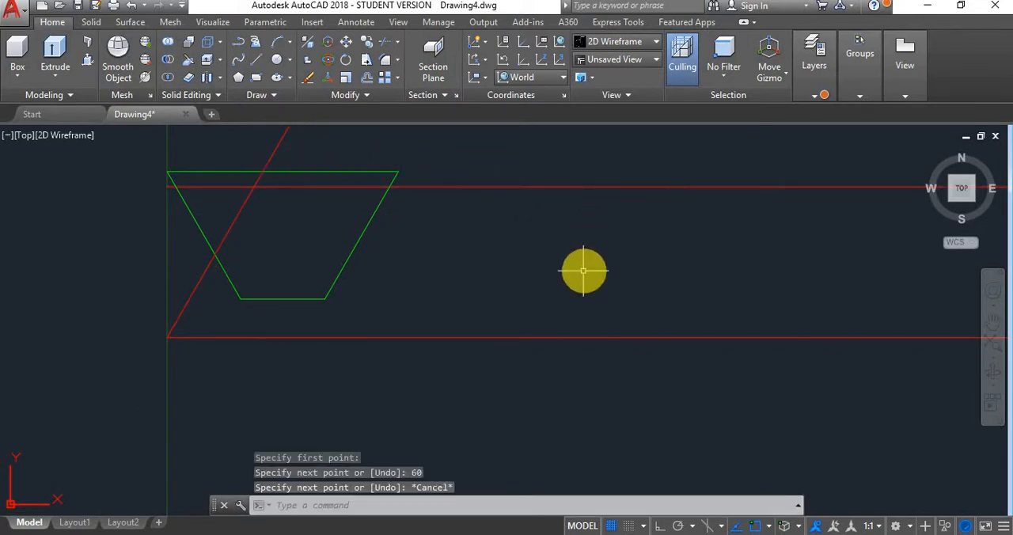
- Draw a line at 120° starting on the lower red line, .875 from its left end
{"action": "right_click", "coordinate": [583, 271]}
{"action": "left_click", "coordinate": [689, 7]}
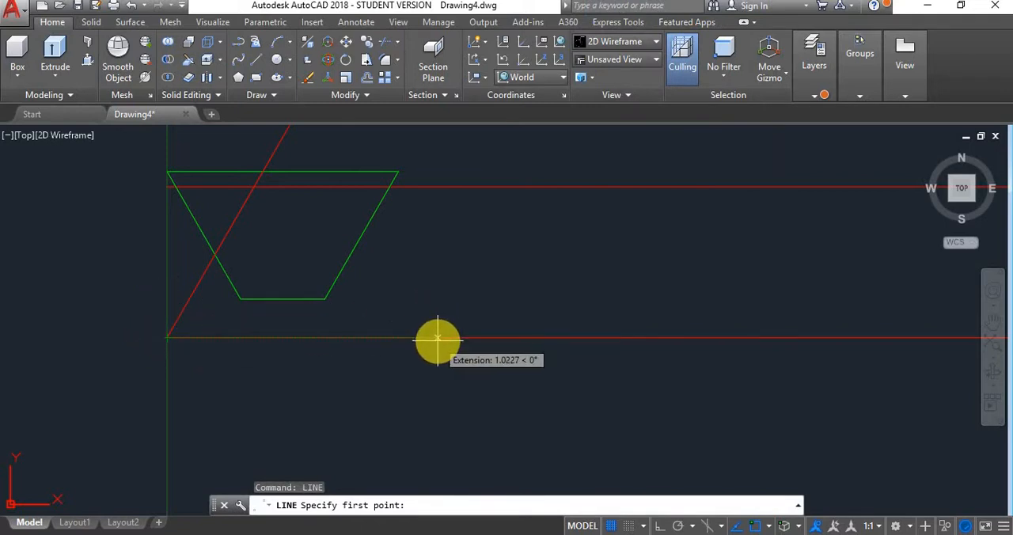
{"action": "type", "text": ".87"}
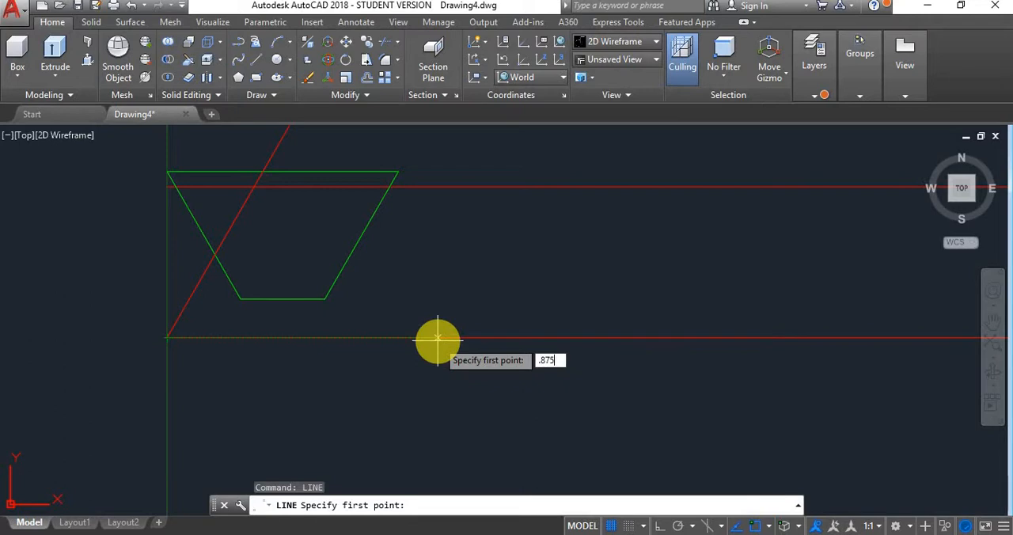
{"action": "type", "text": "5"}
{"action": "key", "text": "Return"}
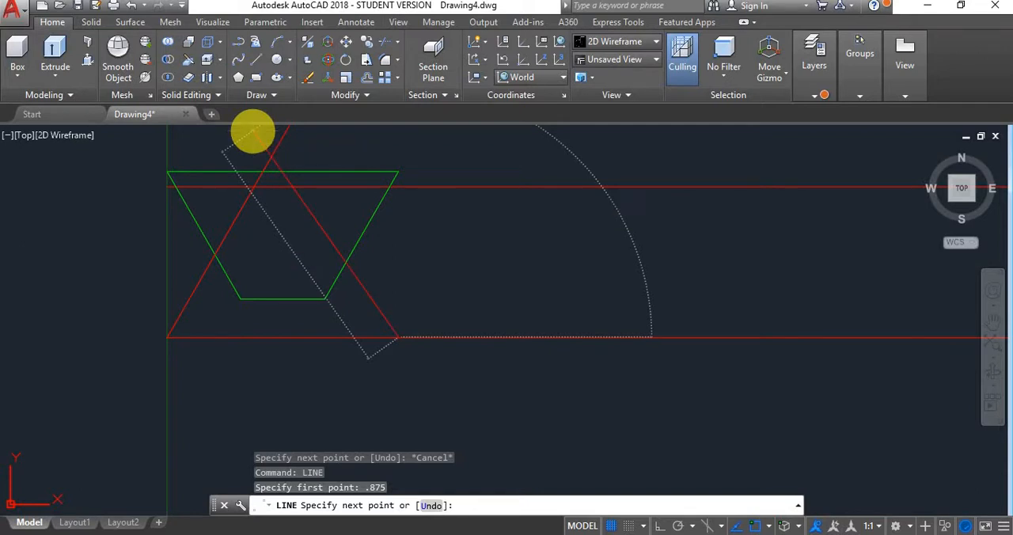
{"action": "key", "text": "Return"}
{"action": "key", "text": "Escape"}
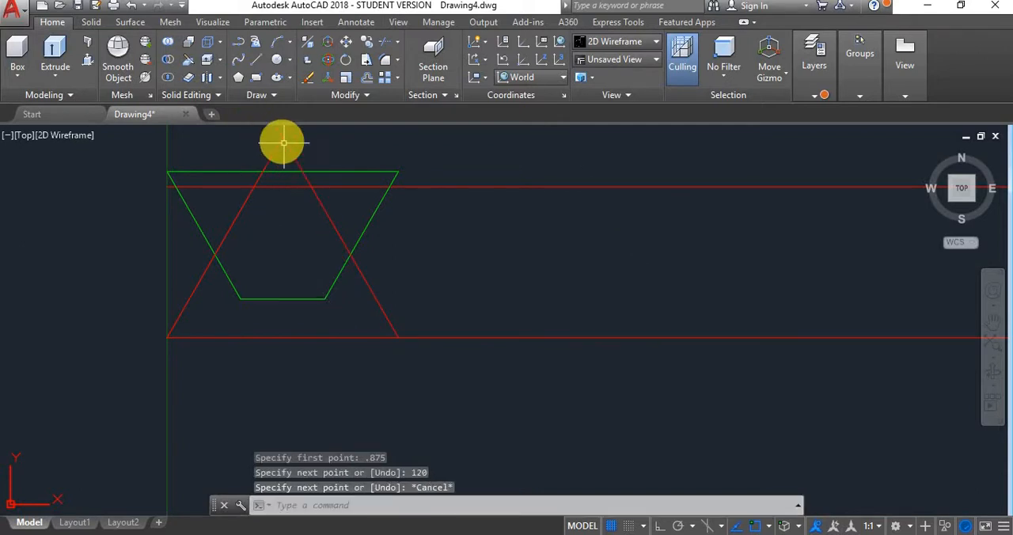
{"action": "left_click", "coordinate": [360, 141]}
{"action": "left_click", "coordinate": [132, 414]}
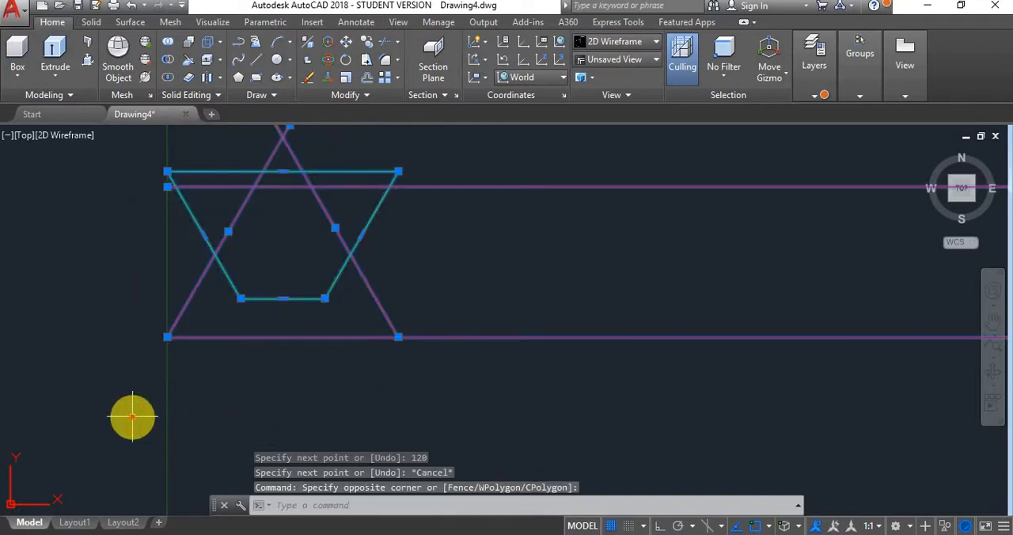
{"action": "type", "text": "tr"}
{"action": "key", "text": "Return"}
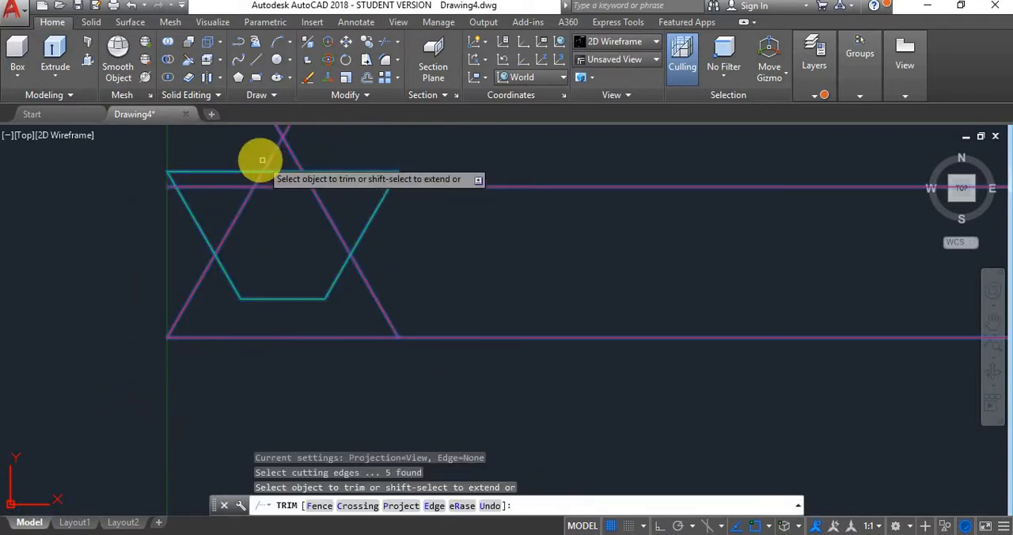
{"action": "left_click", "coordinate": [229, 186]}
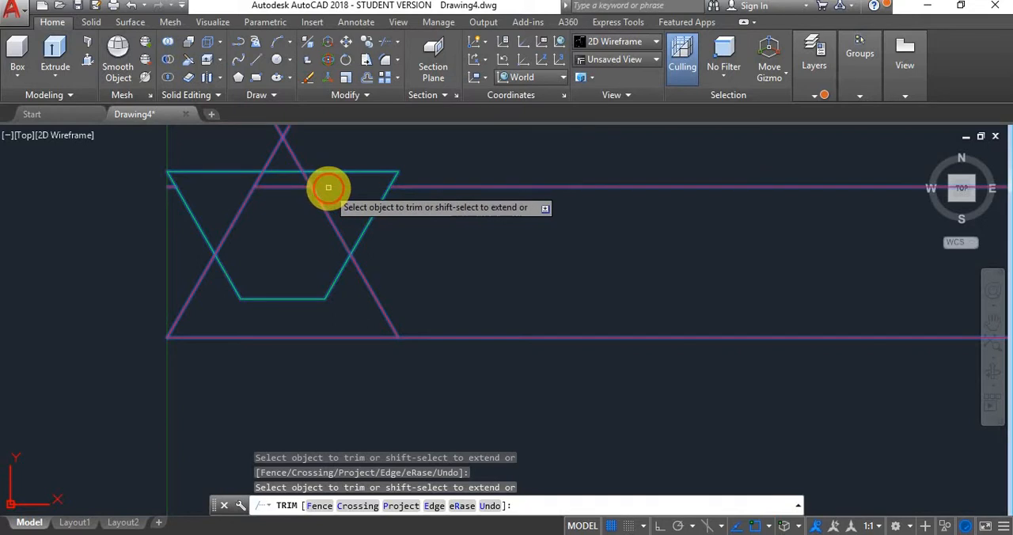
{"action": "left_click", "coordinate": [308, 180]}
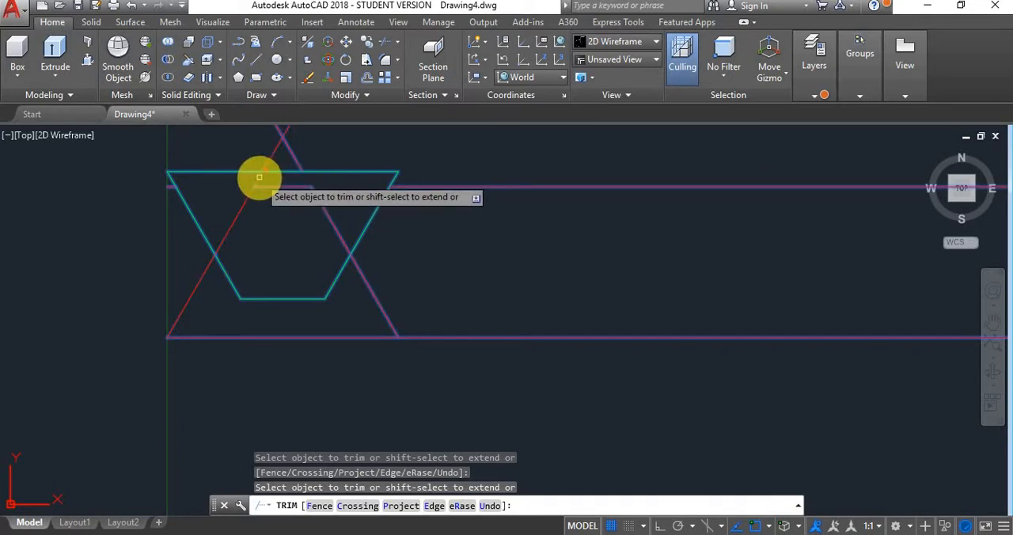
{"action": "left_click", "coordinate": [260, 179]}
{"action": "left_click", "coordinate": [370, 296]}
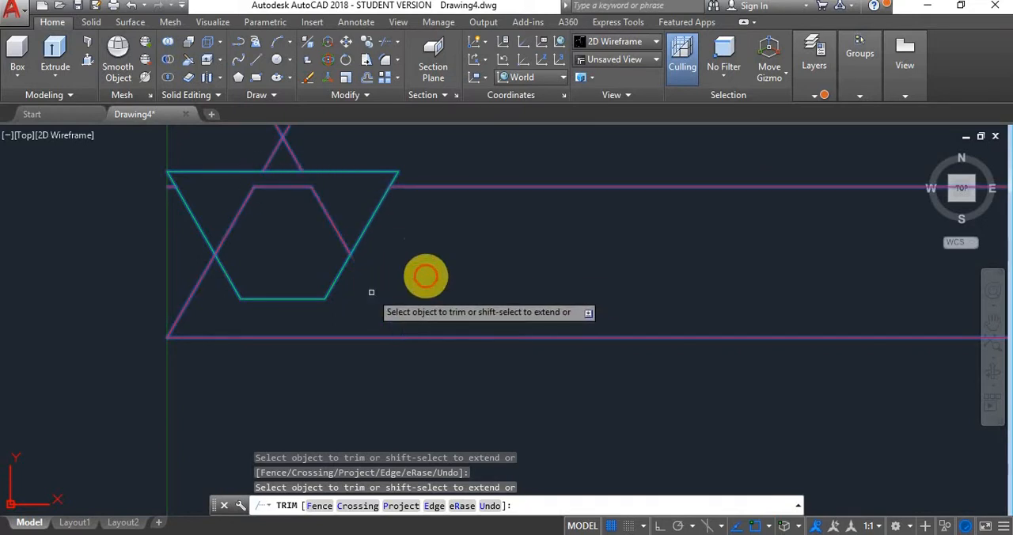
{"action": "left_click_drag", "start_coordinate": [577, 156], "coordinate": [512, 257]}
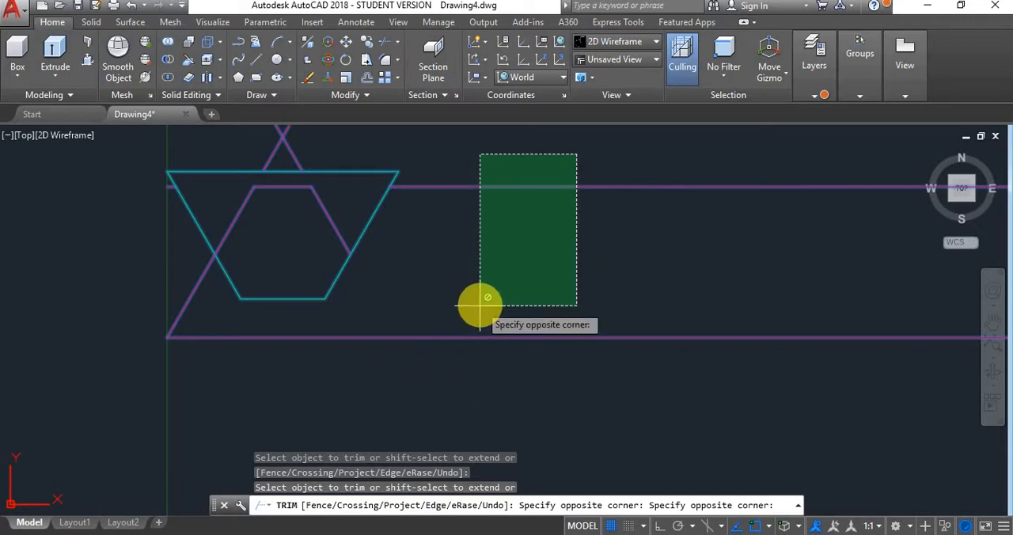
{"action": "key", "text": "ctrl+z"}
{"action": "key", "text": "Escape"}
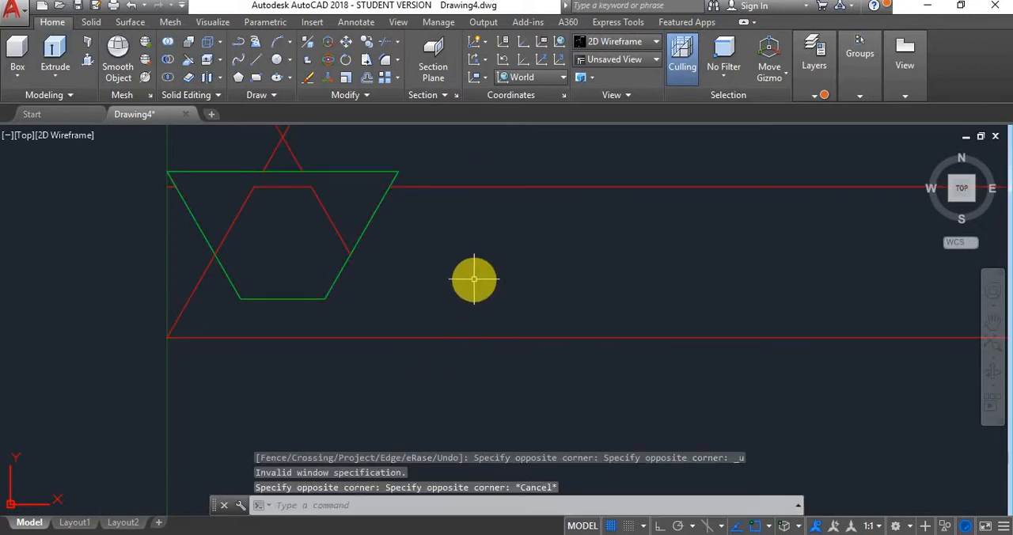
{"action": "key", "text": "ctrl+z"}
- Trim both horizontal red lines and the two sloping lines back to a red trapezoid, cutting at their intersections
{"action": "left_click", "coordinate": [510, 146]}
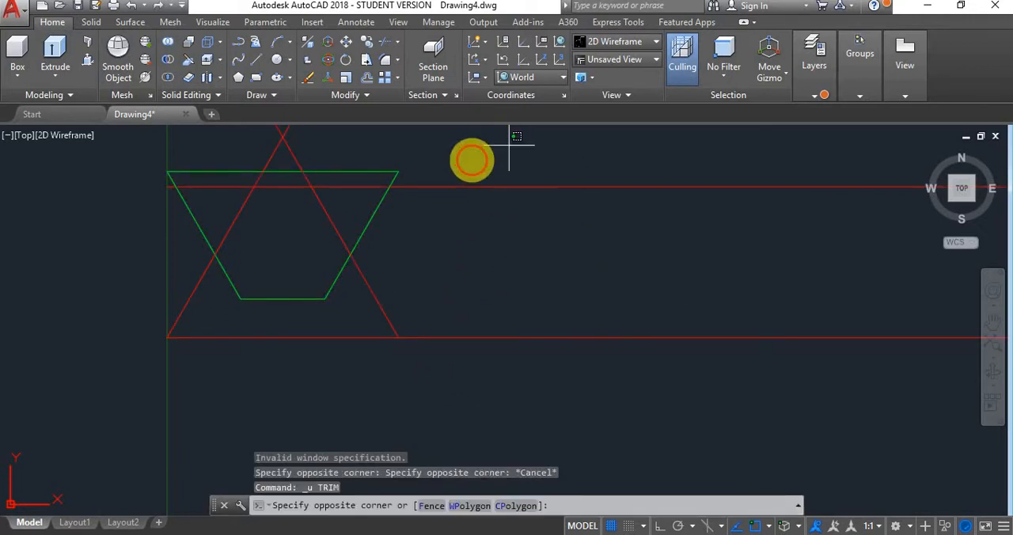
{"action": "left_click", "coordinate": [136, 378]}
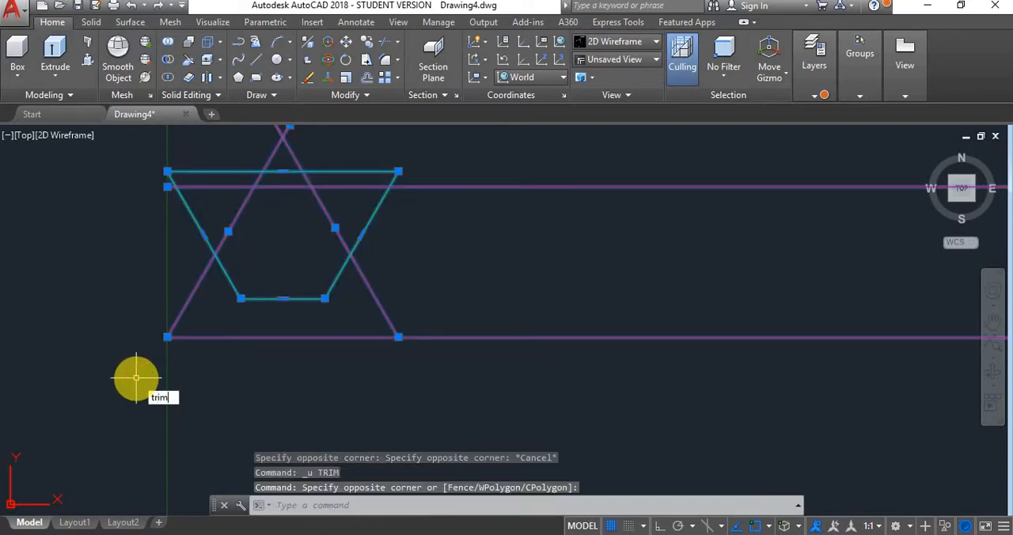
{"action": "key", "text": "Return"}
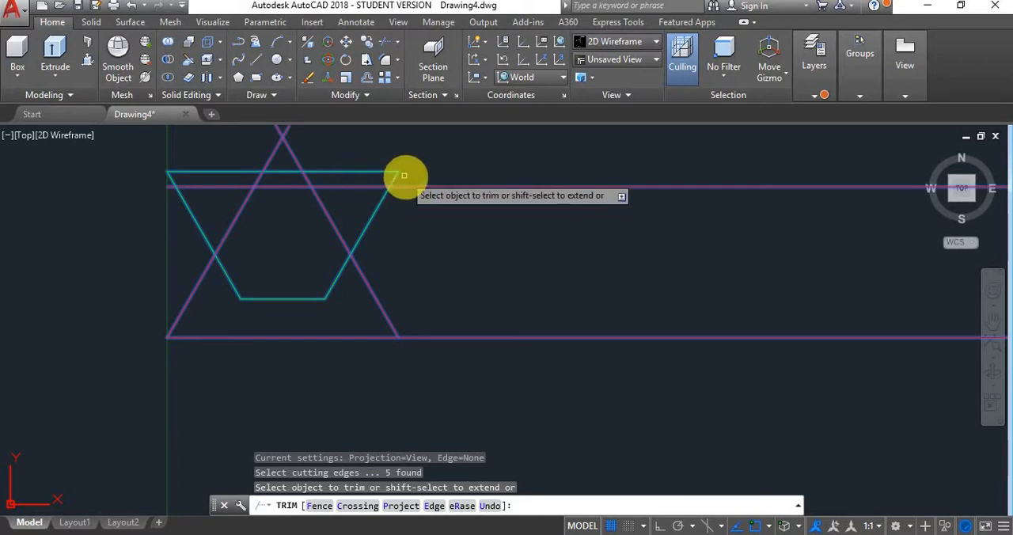
{"action": "left_click", "coordinate": [355, 187]}
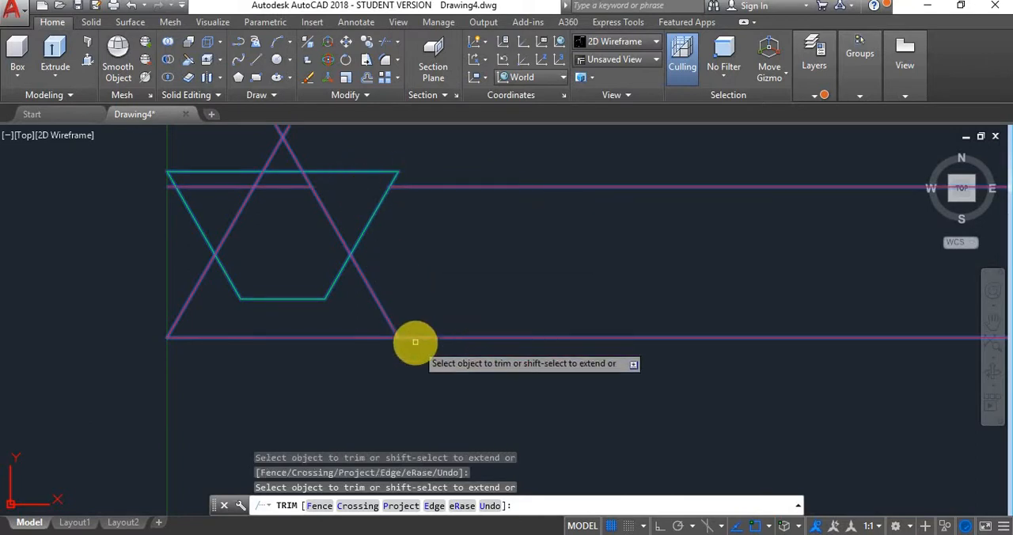
{"action": "left_click", "coordinate": [441, 338]}
{"action": "left_click", "coordinate": [249, 184]}
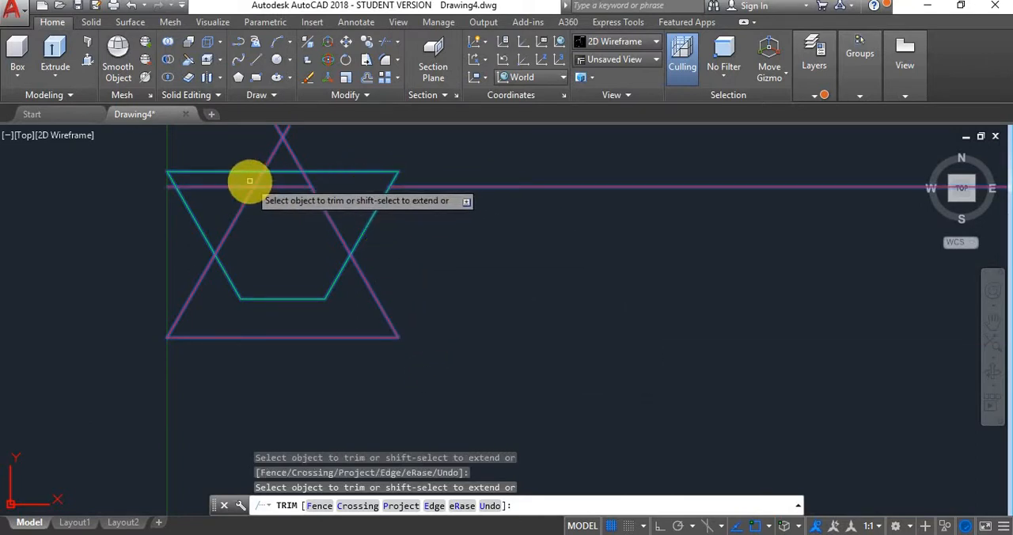
{"action": "left_click", "coordinate": [242, 185]}
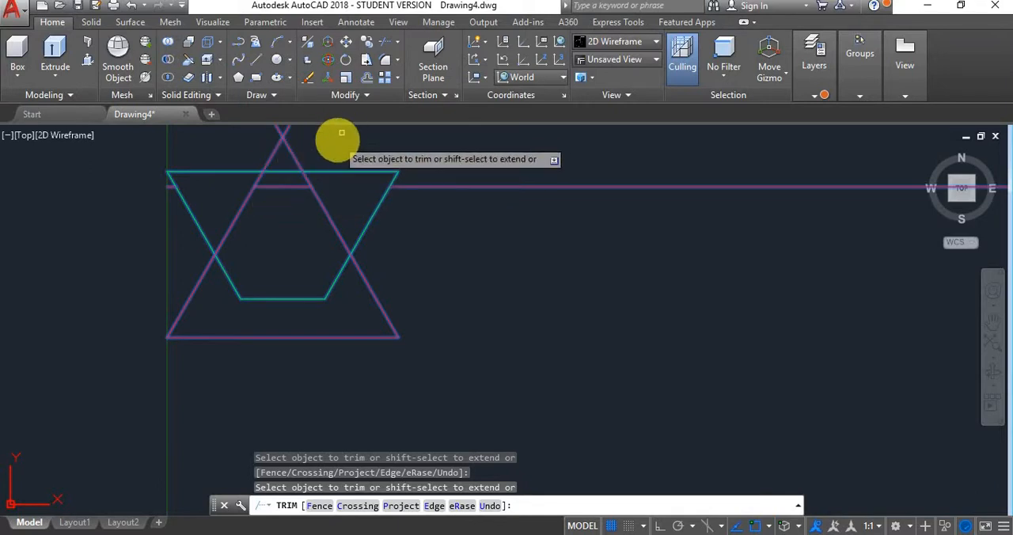
{"action": "left_click", "coordinate": [304, 182]}
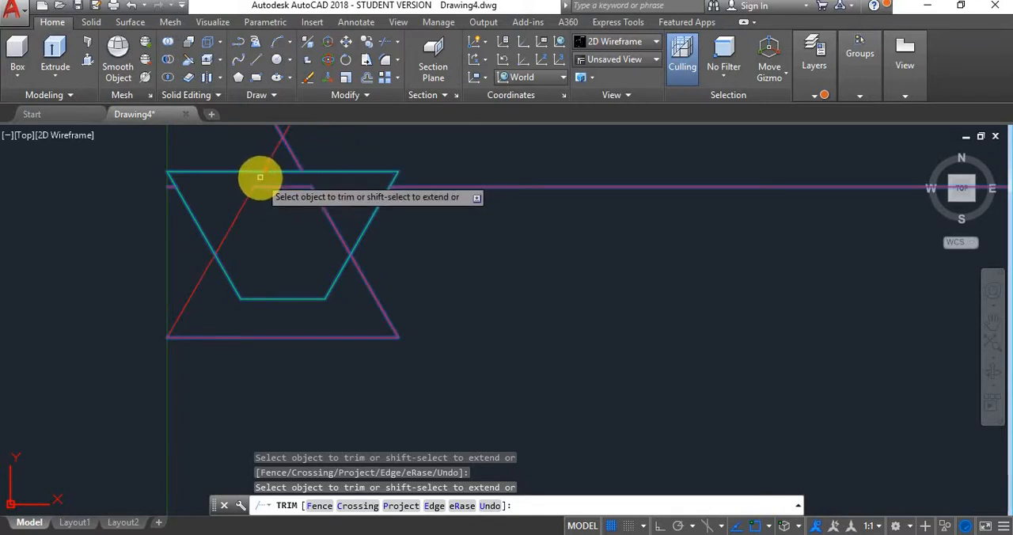
{"action": "key", "text": "Escape"}
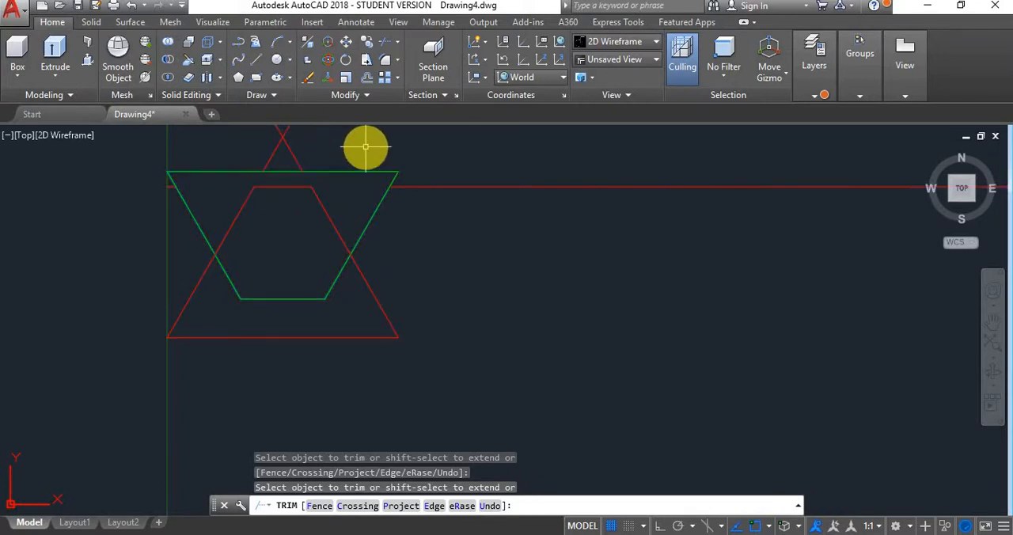
- Delete the leftover crossing pieces above the green trapezoid and the remaining pieces of the upper red line outside the trapezoids
{"action": "left_click", "coordinate": [339, 136]}
{"action": "left_click", "coordinate": [259, 153]}
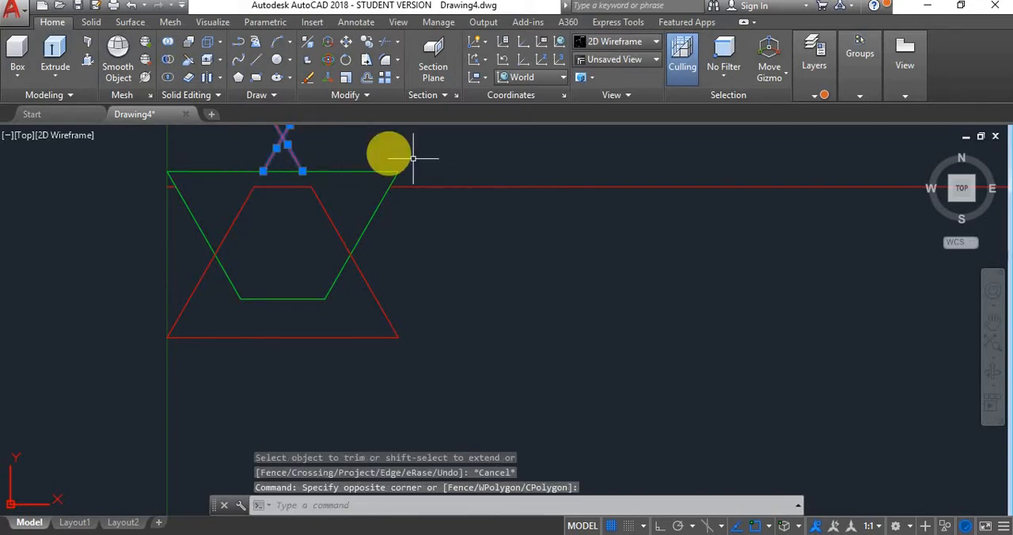
{"action": "key", "text": "Delete"}
{"action": "left_click", "coordinate": [595, 140]}
{"action": "left_click", "coordinate": [519, 215]}
{"action": "key", "text": "Delete"}
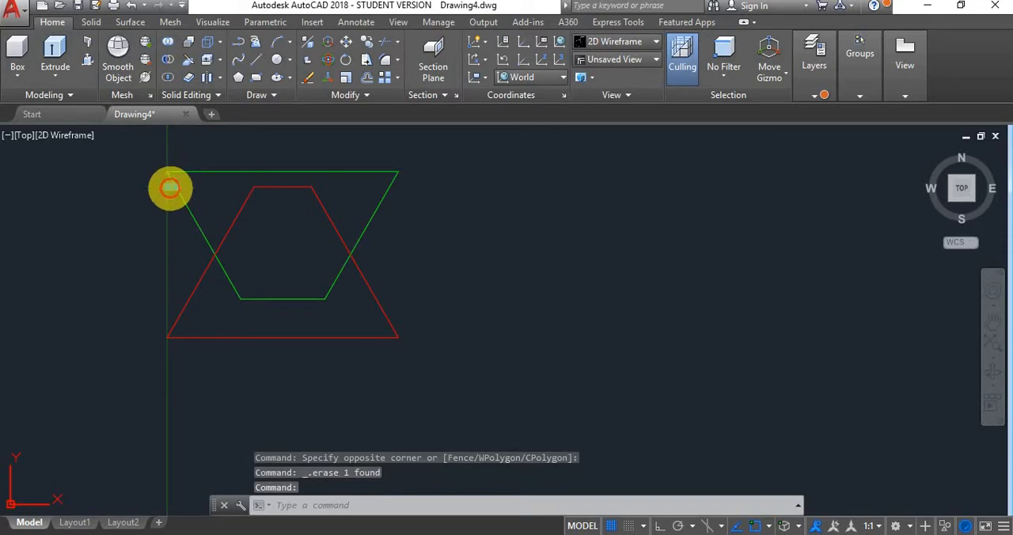
- Join the four sides of the red trapezoid into one polyline
{"action": "left_click", "coordinate": [348, 193]}
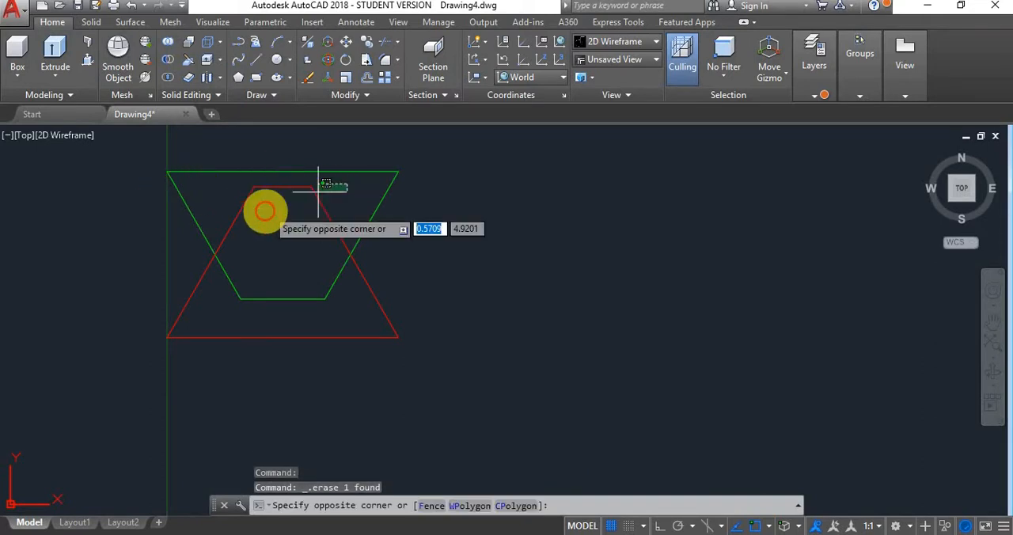
{"action": "left_click", "coordinate": [231, 223]}
{"action": "left_click", "coordinate": [444, 302]}
{"action": "left_click", "coordinate": [378, 370]}
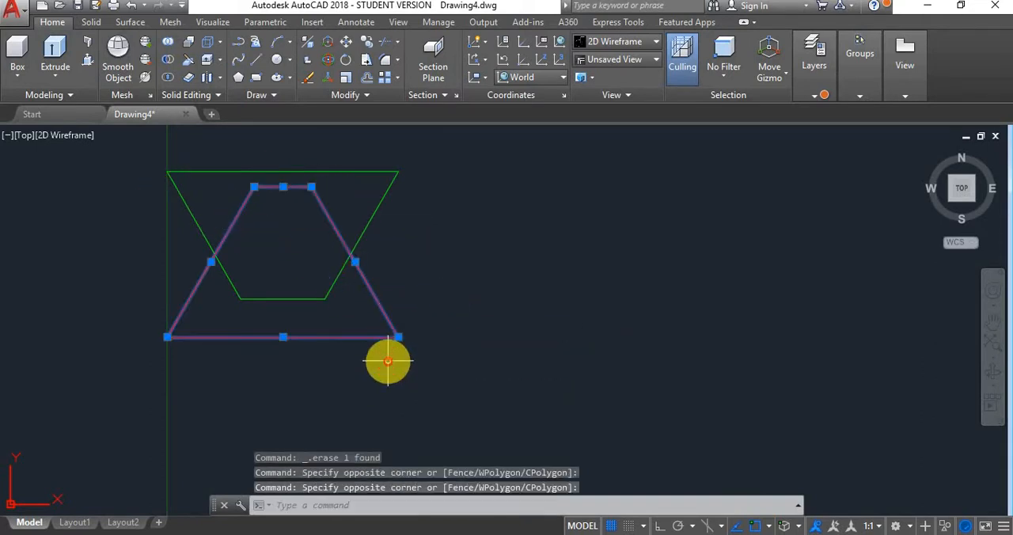
{"action": "type", "text": "join"}
{"action": "key", "text": "Return"}
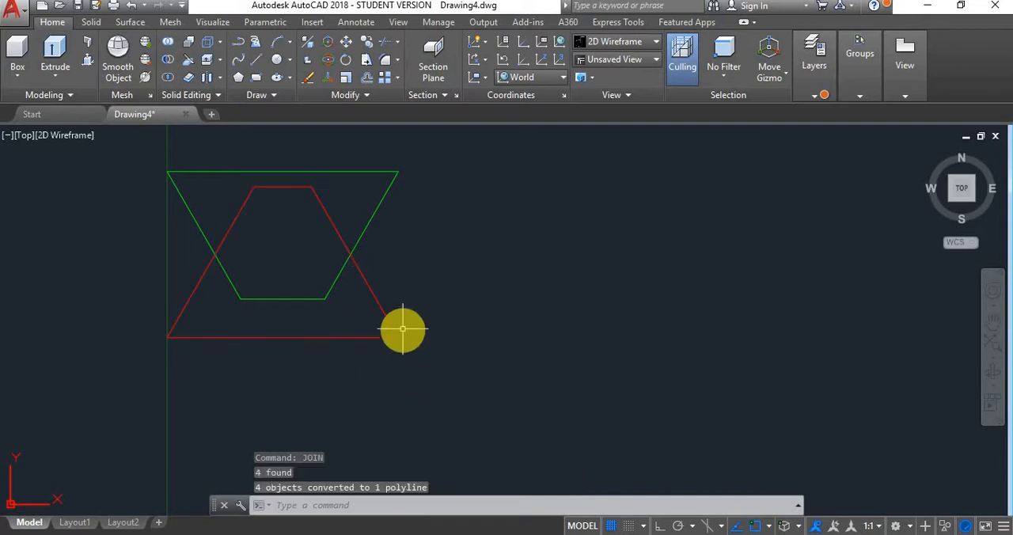
- Move the red trapezoid horizontally so its lower-left corner lies directly below the green trapezoid's lower-right corner
{"action": "left_click", "coordinate": [397, 336]}
{"action": "type", "text": "m"}
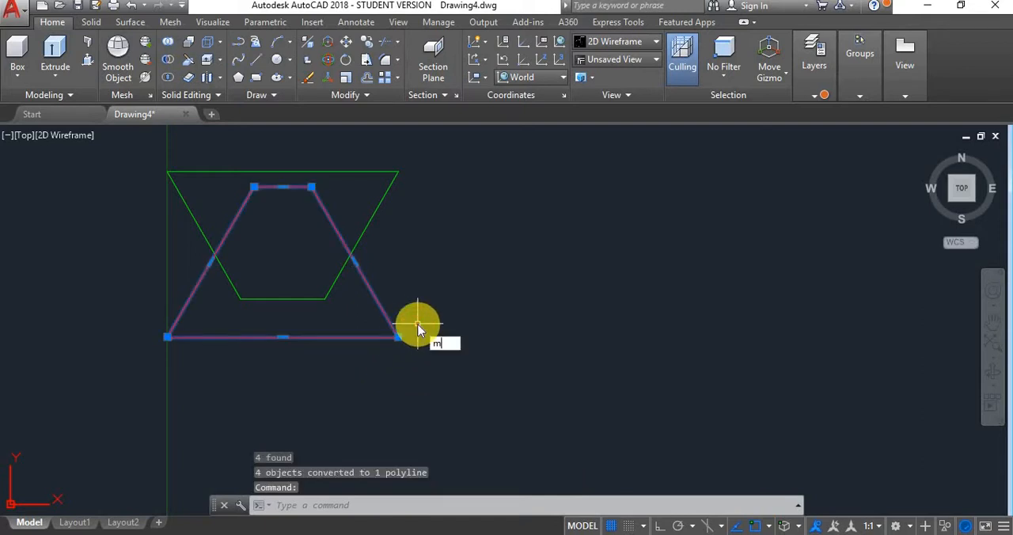
{"action": "key", "text": "Return"}
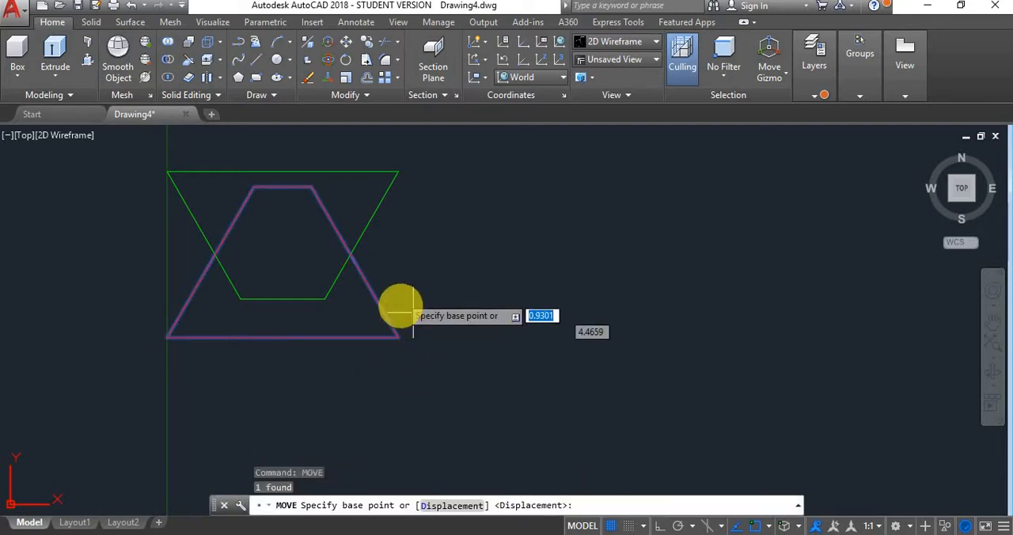
{"action": "left_click", "coordinate": [167, 336]}
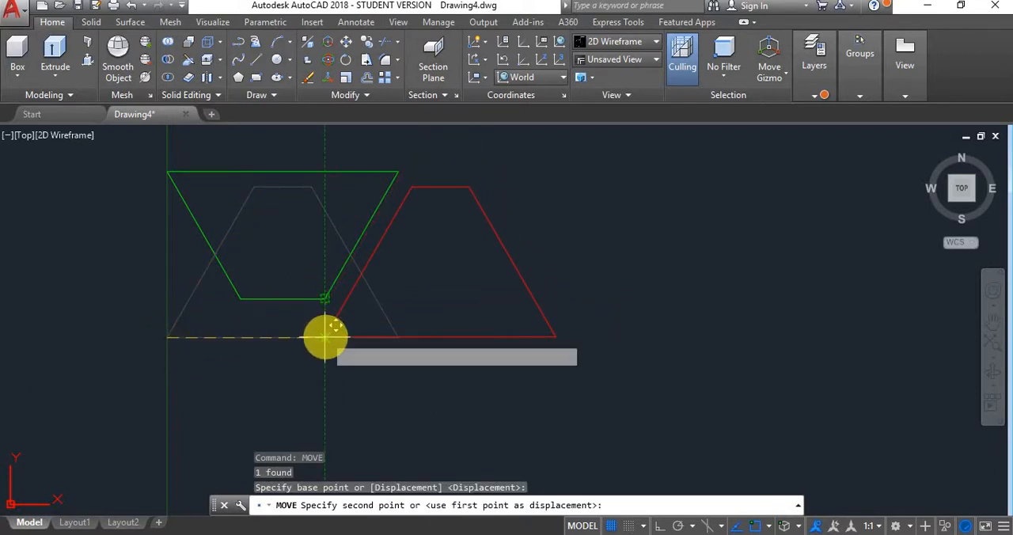
{"action": "left_click", "coordinate": [323, 339]}
{"action": "key", "text": "Escape"}
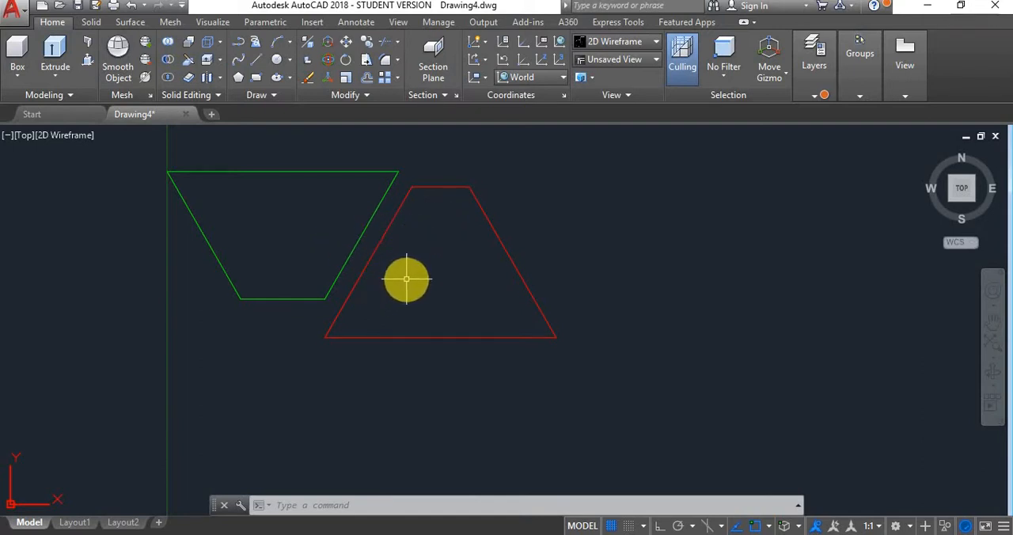
- Examine the green and red thread profiles and their position relative to the origin and axis line
{"action": "scroll", "coordinate": [405, 278], "scroll_direction": "down", "scroll_amount": 5}
{"action": "scroll", "coordinate": [410, 321], "scroll_direction": "down", "scroll_amount": 4}
{"action": "middle_click_drag", "start_coordinate": [426, 341], "coordinate": [414, 296]}
{"action": "scroll", "coordinate": [413, 298], "scroll_direction": "up", "scroll_amount": 2}
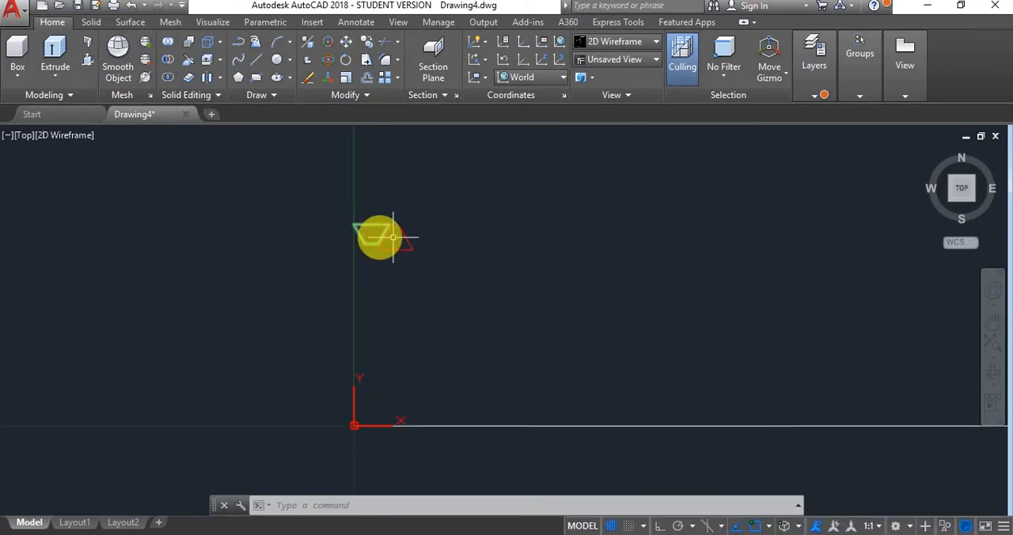
{"action": "scroll", "coordinate": [397, 242], "scroll_direction": "down", "scroll_amount": 2}
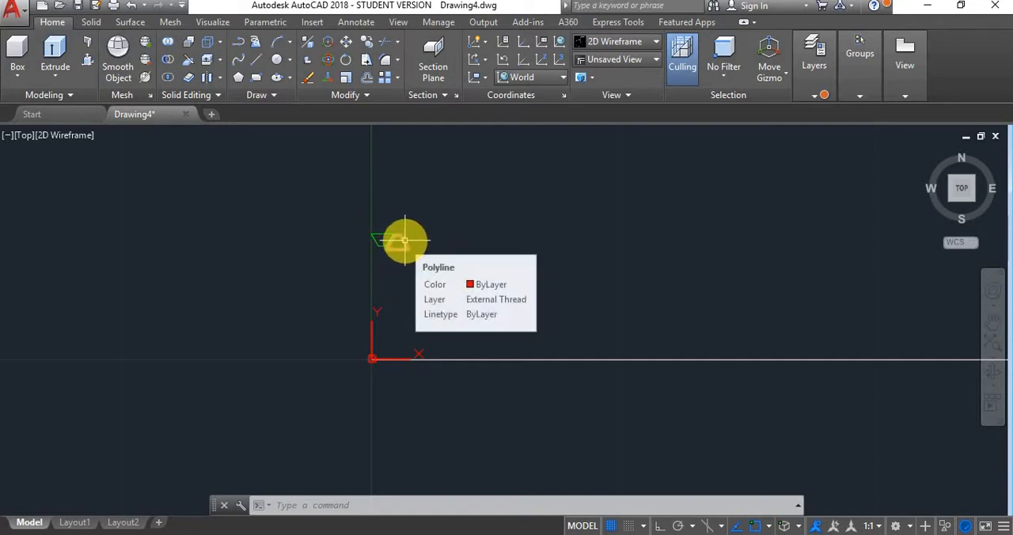
{"action": "scroll", "coordinate": [404, 240], "scroll_direction": "down", "scroll_amount": 3}
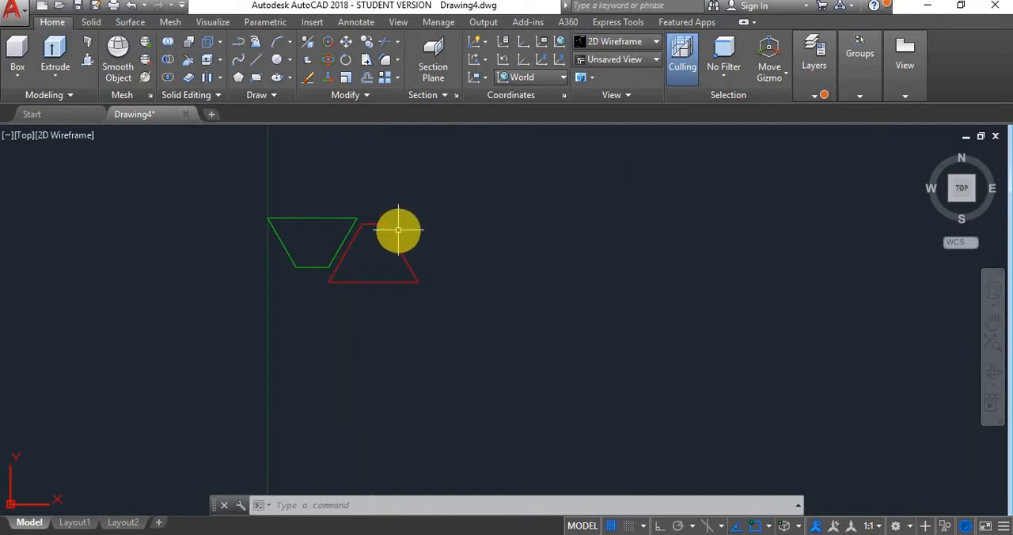
{"action": "scroll", "coordinate": [398, 230], "scroll_direction": "down", "scroll_amount": 3}
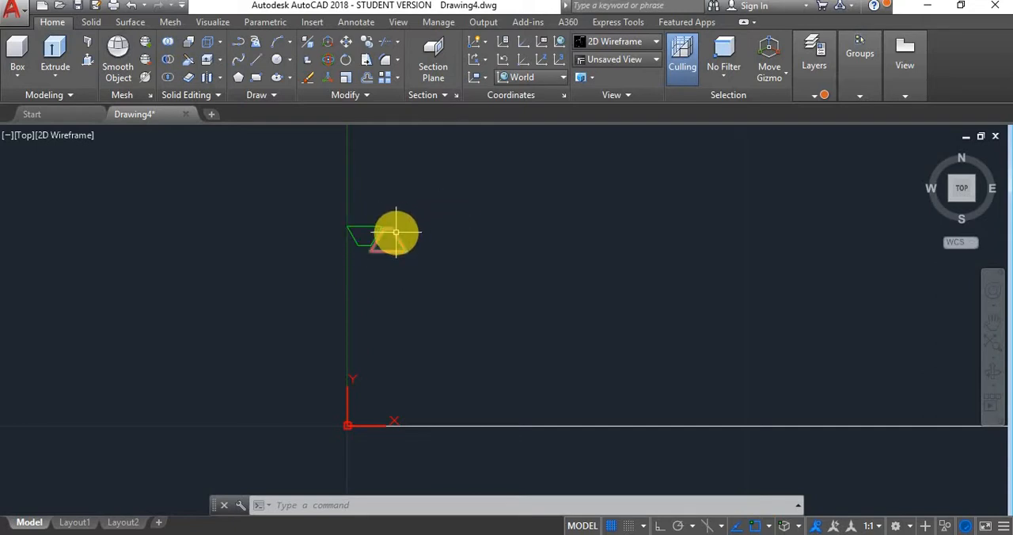
{"action": "scroll", "coordinate": [387, 229], "scroll_direction": "up", "scroll_amount": 4}
{"action": "scroll", "coordinate": [369, 198], "scroll_direction": "down", "scroll_amount": 5}
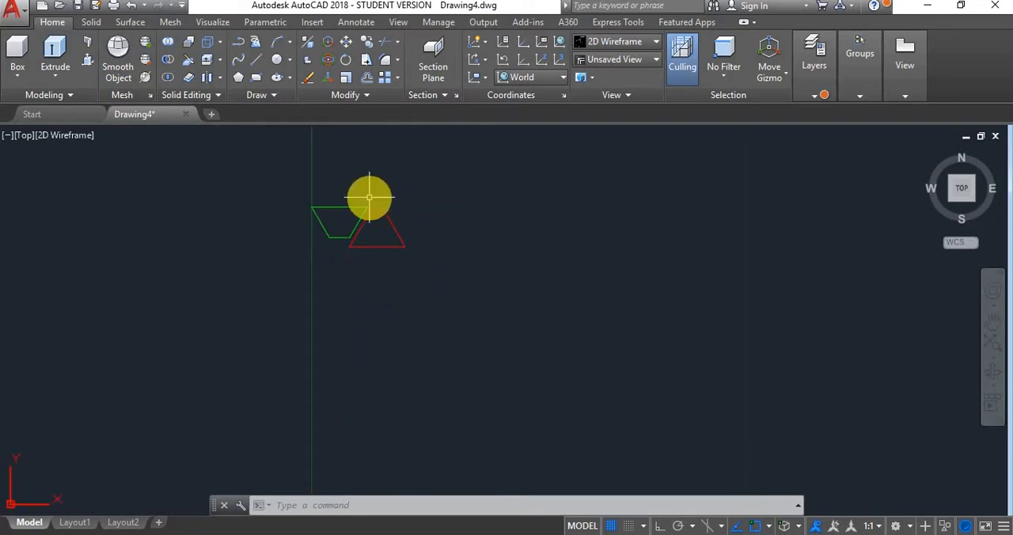
{"action": "scroll", "coordinate": [355, 192], "scroll_direction": "up", "scroll_amount": 4}
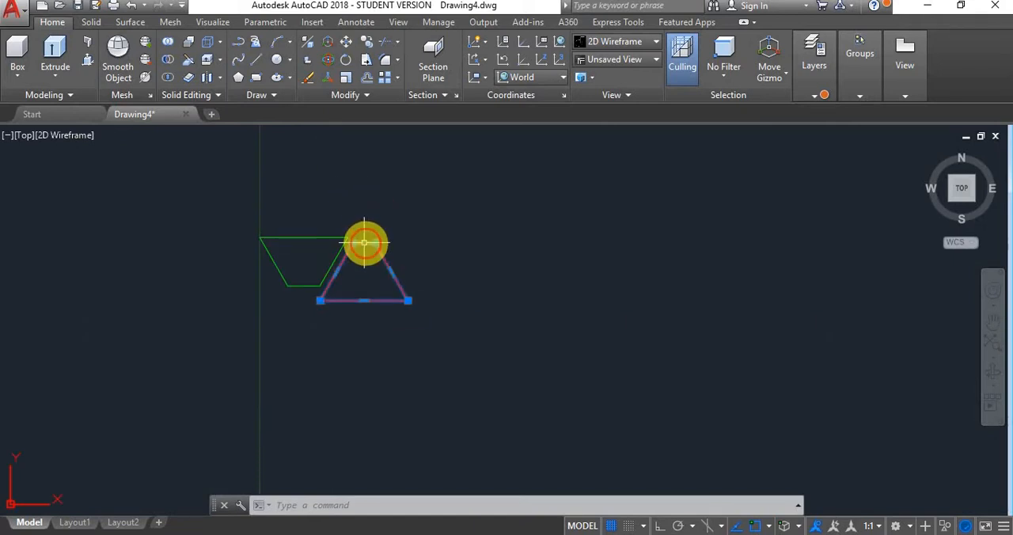
{"action": "scroll", "coordinate": [383, 281], "scroll_direction": "up", "scroll_amount": 5}
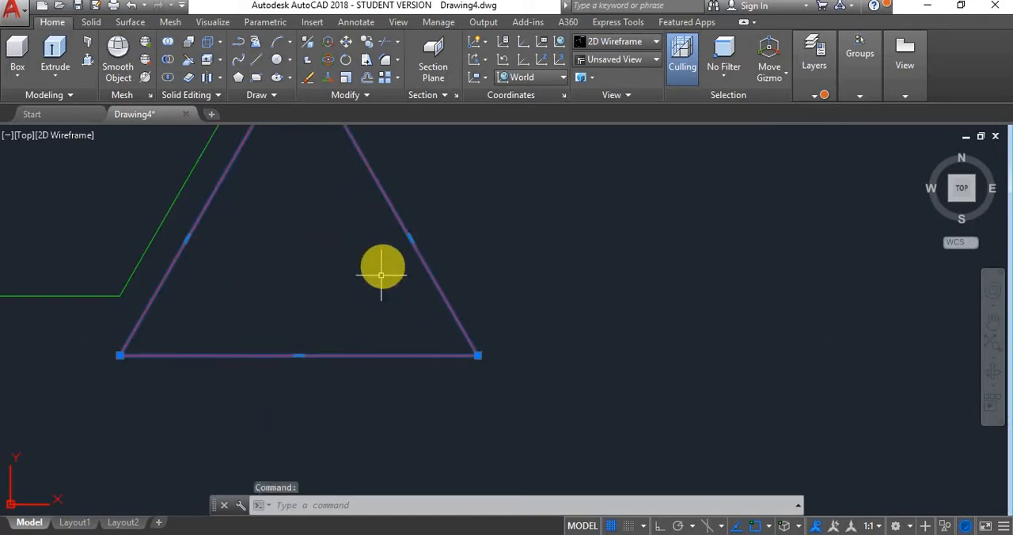
- Check that the red trapezoid and the green trapezoid are each selectable as a single closed profile
{"action": "left_click", "coordinate": [402, 229]}
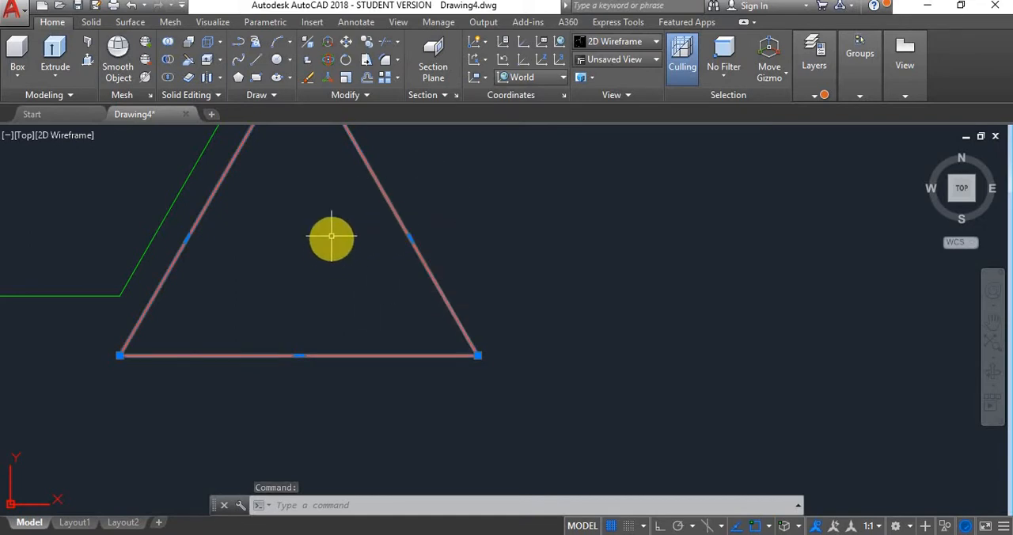
{"action": "scroll", "coordinate": [360, 224], "scroll_direction": "down", "scroll_amount": 3}
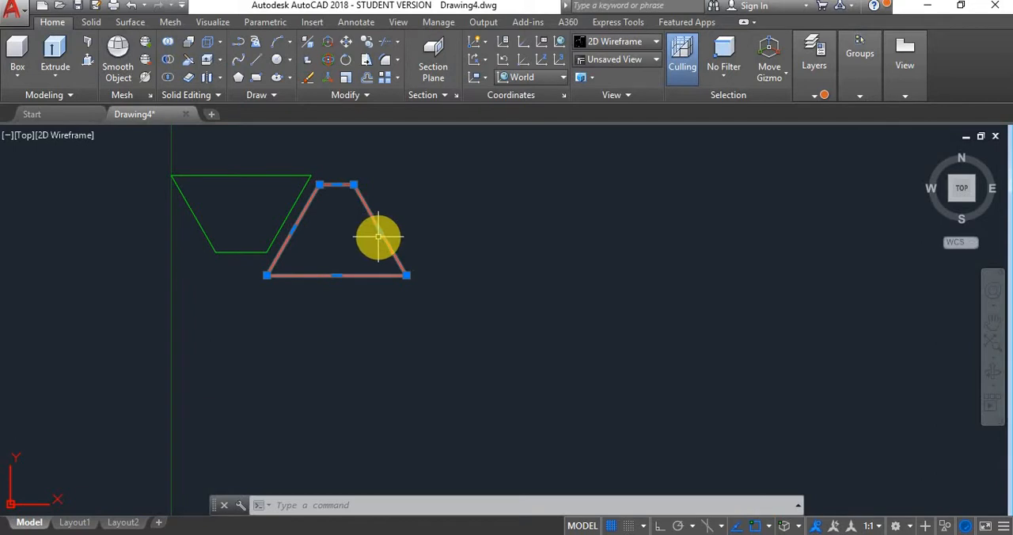
{"action": "key", "text": "ctrl"}
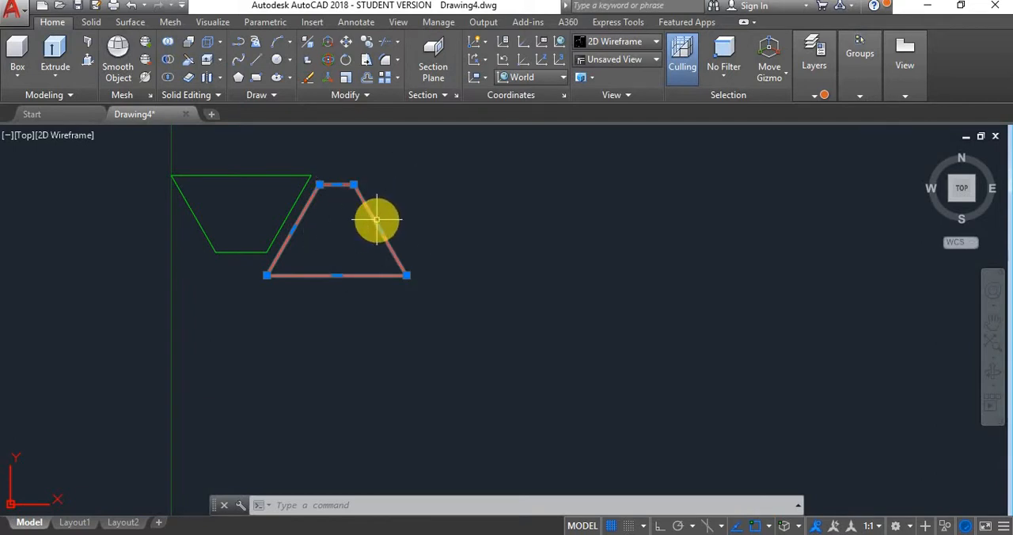
{"action": "key", "text": "ctrl"}
{"action": "key", "text": "ctrl"}
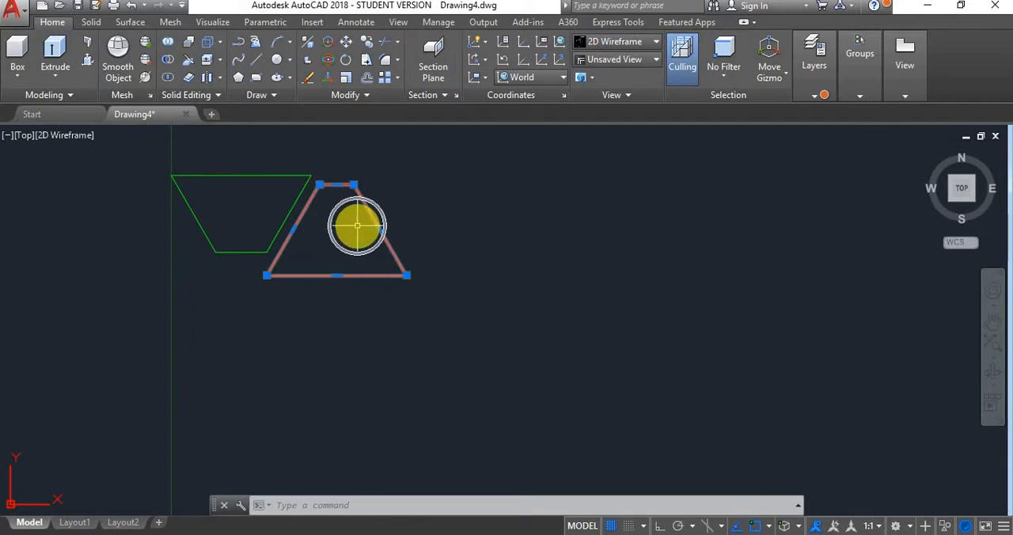
{"action": "key", "text": "Escape"}
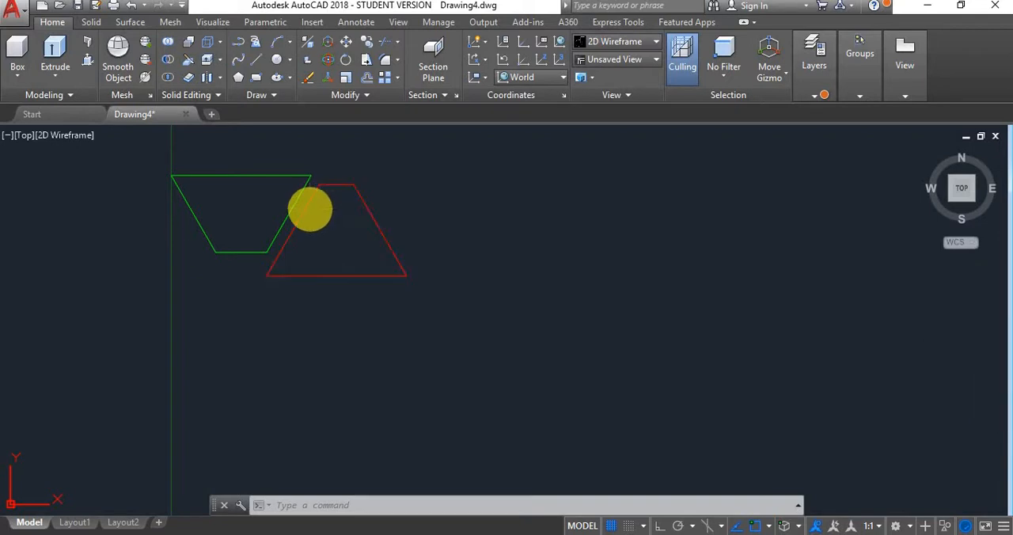
{"action": "left_click", "coordinate": [292, 200]}
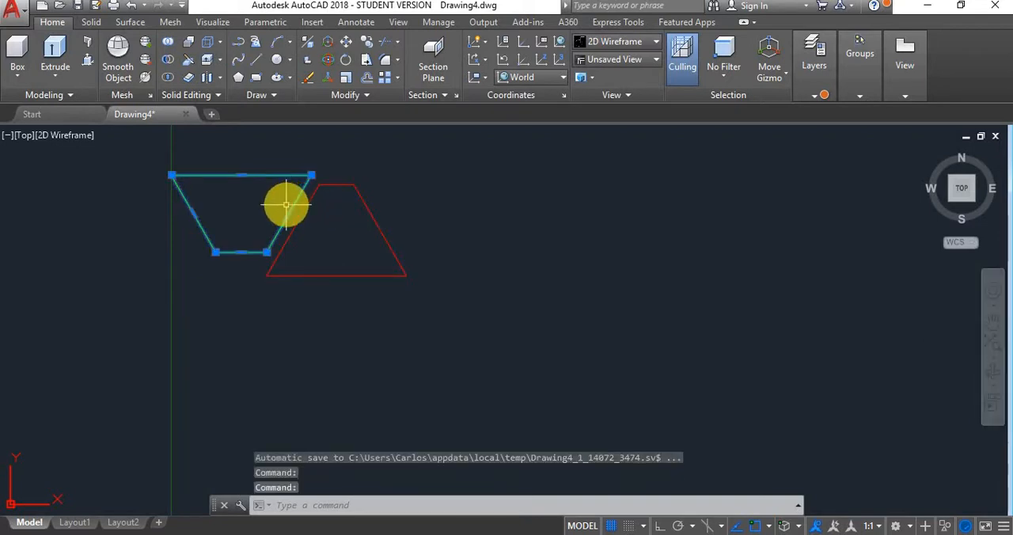
{"action": "left_click", "coordinate": [255, 175]}
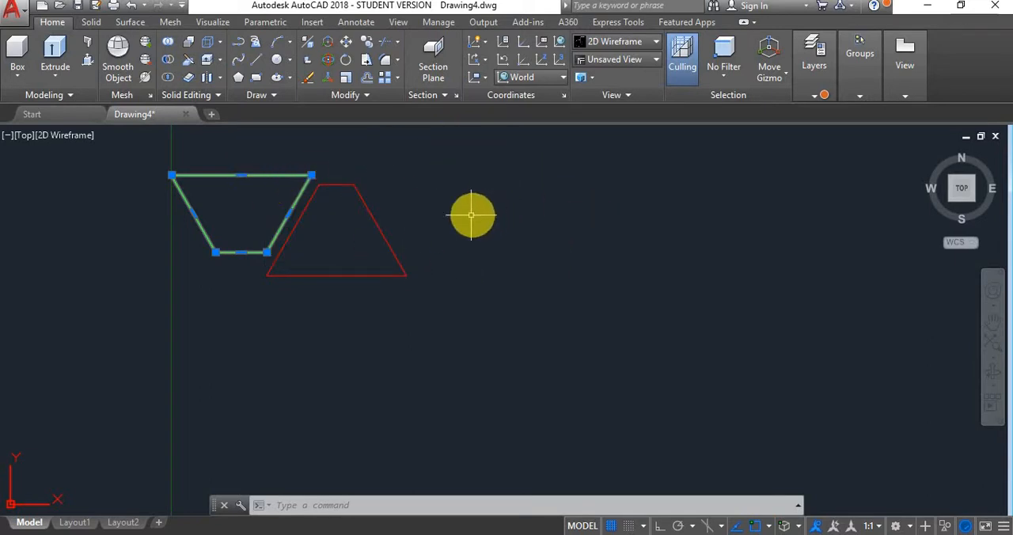
{"action": "key", "text": "Escape"}
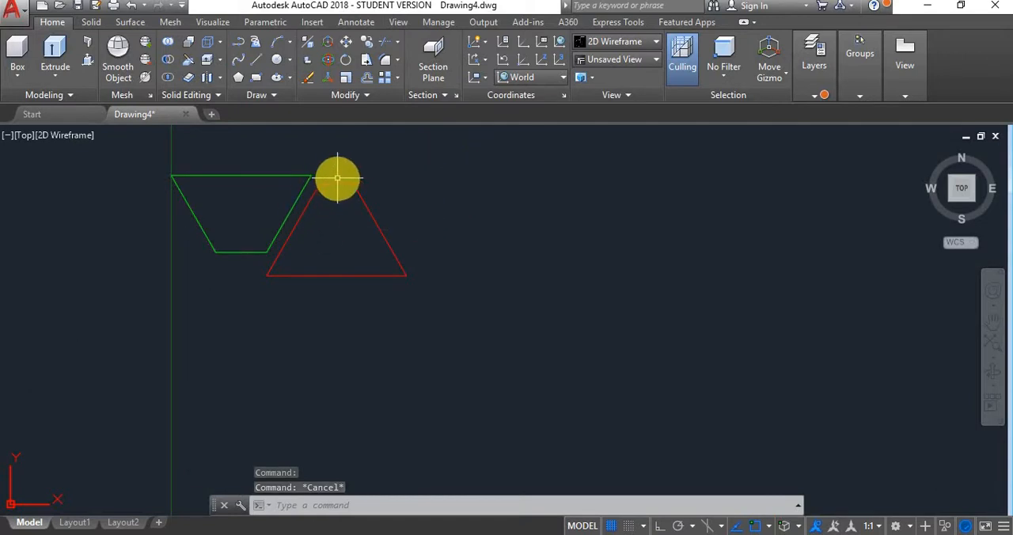
{"action": "key", "text": "Escape"}
- Inspect how both trapezoid profiles sit above the origin and the white horizontal axis line
{"action": "scroll", "coordinate": [404, 166], "scroll_direction": "down", "scroll_amount": 5}
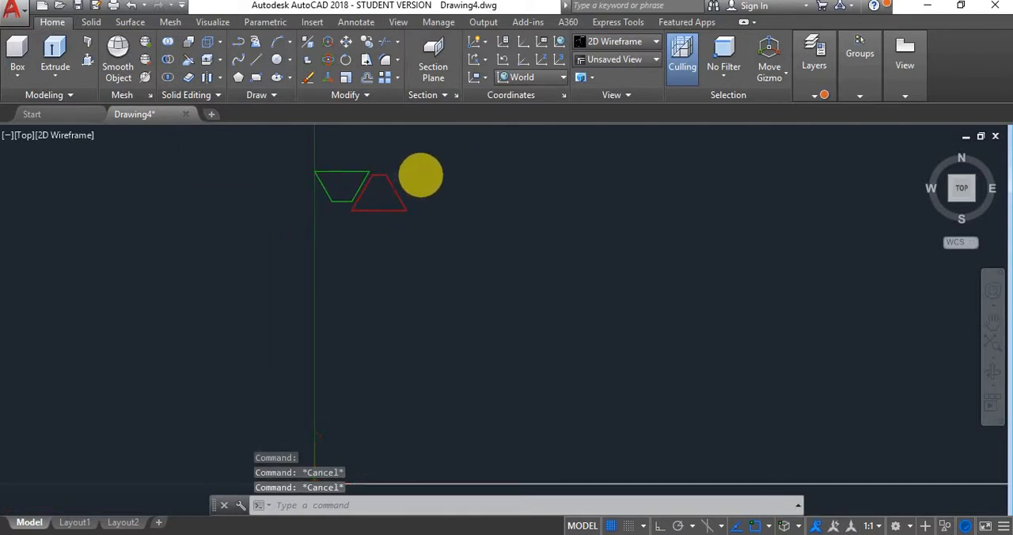
{"action": "scroll", "coordinate": [420, 172], "scroll_direction": "down", "scroll_amount": 3}
{"action": "scroll", "coordinate": [377, 266], "scroll_direction": "up", "scroll_amount": 3}
{"action": "scroll", "coordinate": [411, 245], "scroll_direction": "down", "scroll_amount": 3}
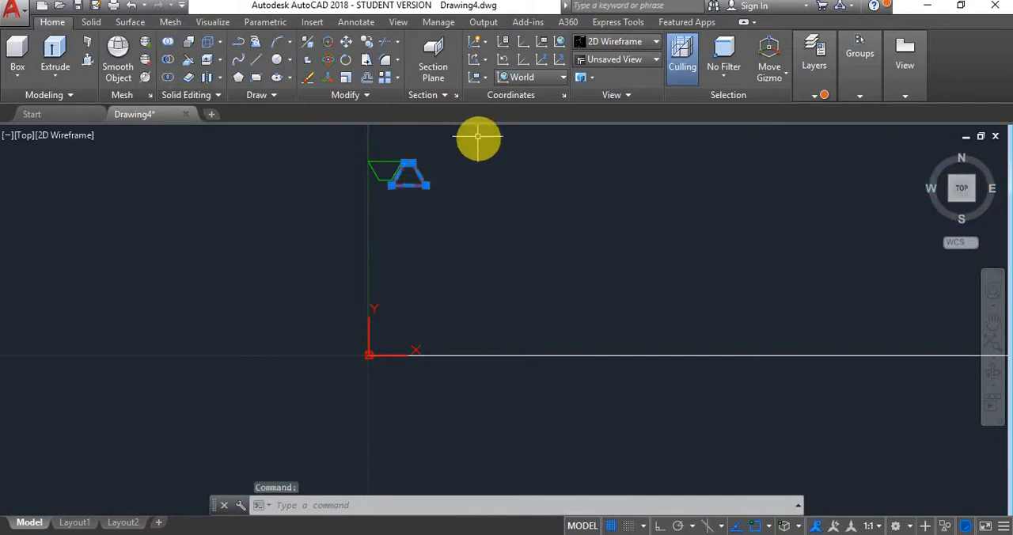
{"action": "key", "text": "Escape"}
{"action": "key", "text": "Escape"}
{"action": "scroll", "coordinate": [425, 165], "scroll_direction": "up", "scroll_amount": 4}
{"action": "scroll", "coordinate": [430, 164], "scroll_direction": "down", "scroll_amount": 2}
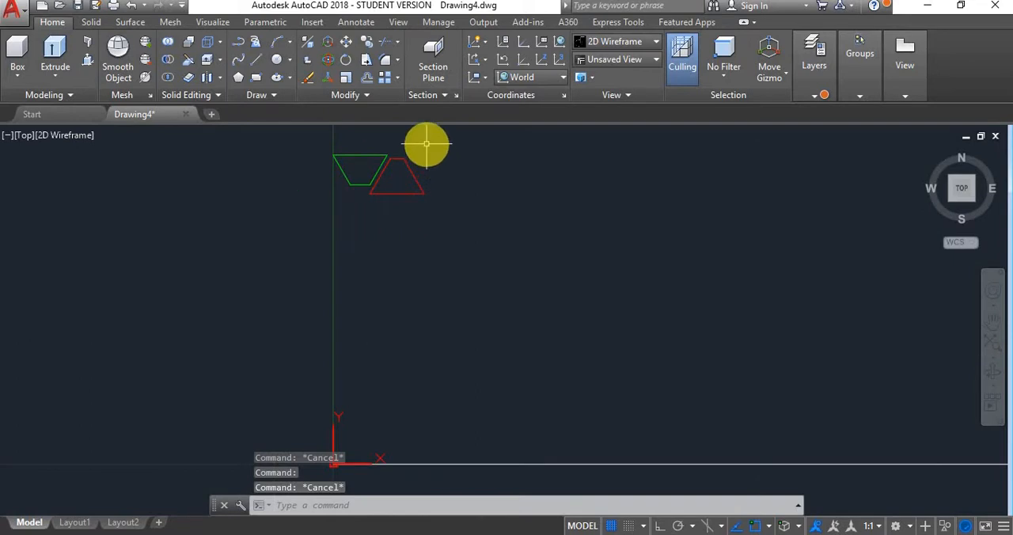
{"action": "scroll", "coordinate": [425, 143], "scroll_direction": "up", "scroll_amount": 2}
{"action": "scroll", "coordinate": [425, 142], "scroll_direction": "down", "scroll_amount": 2}
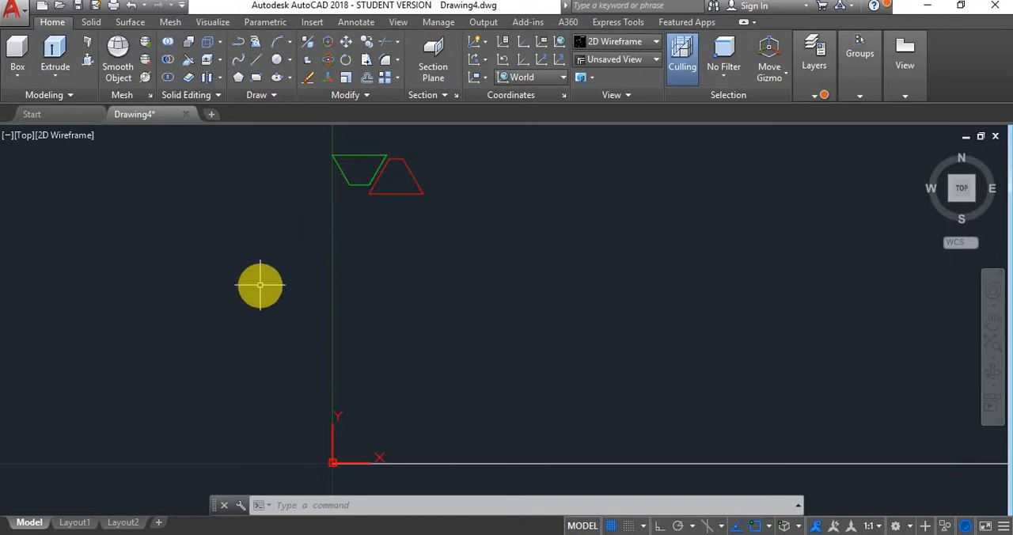
{"action": "scroll", "coordinate": [261, 285], "scroll_direction": "down", "scroll_amount": 2}
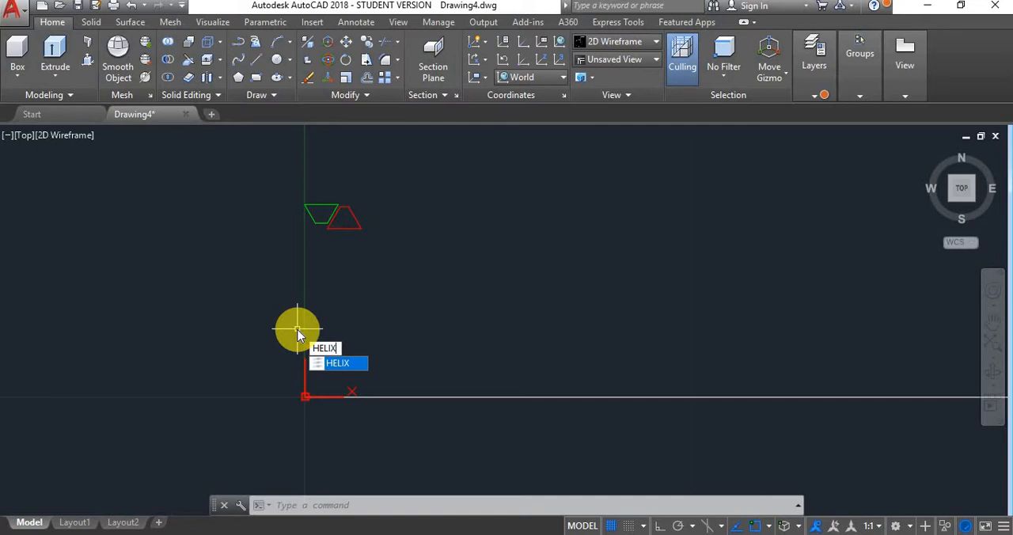
- Draw a circle centred at 0,0 with a radius of 5
{"action": "key", "text": "Escape"}
{"action": "key", "text": "Escape"}
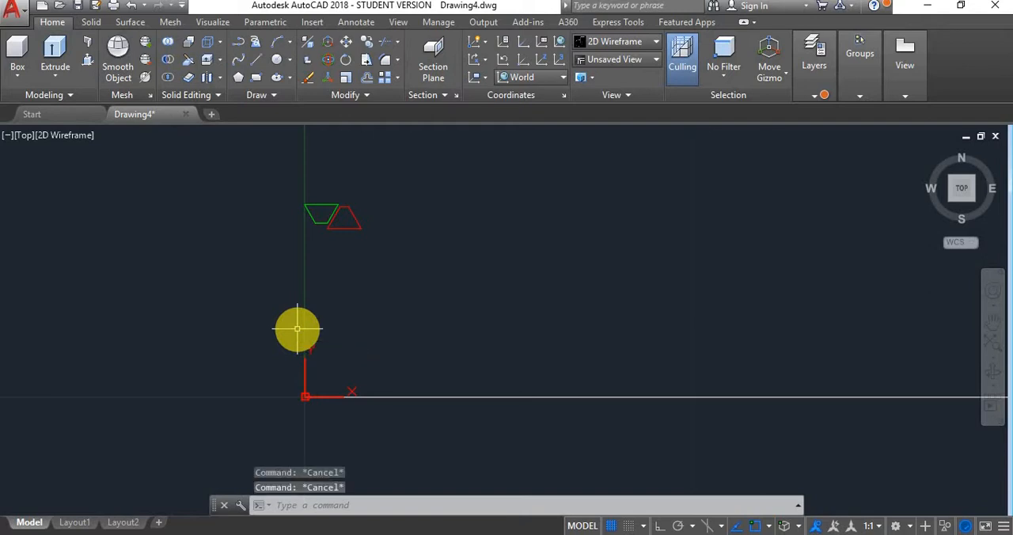
{"action": "type", "text": "c"}
{"action": "key", "text": "Return"}
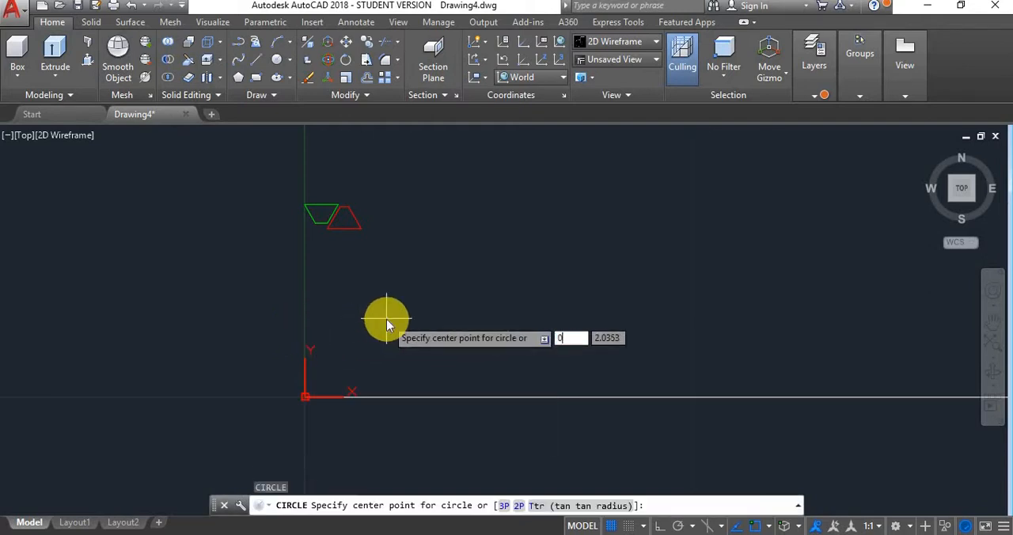
{"action": "type", "text": "0,0"}
{"action": "key", "text": "Return"}
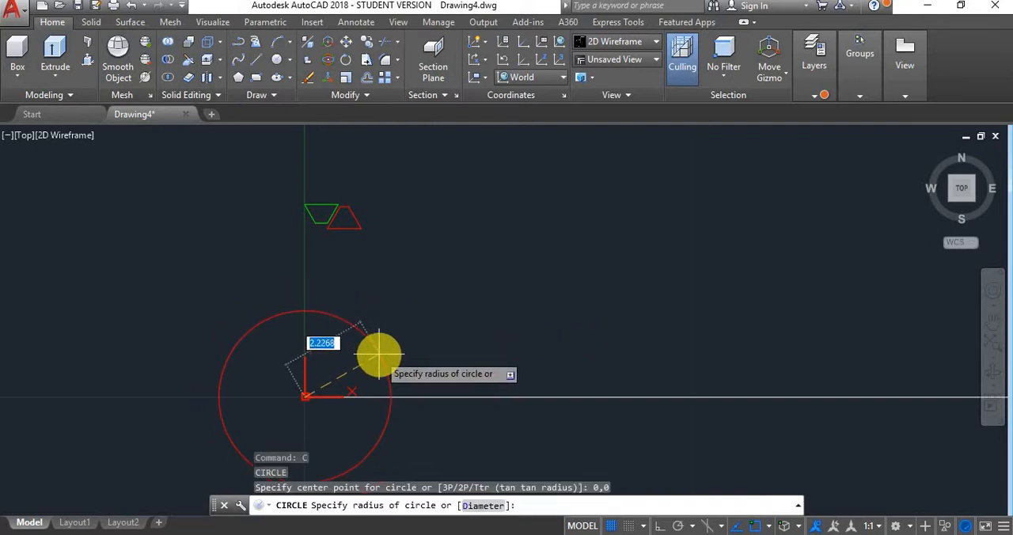
{"action": "type", "text": "5"}
{"action": "key", "text": "Return"}
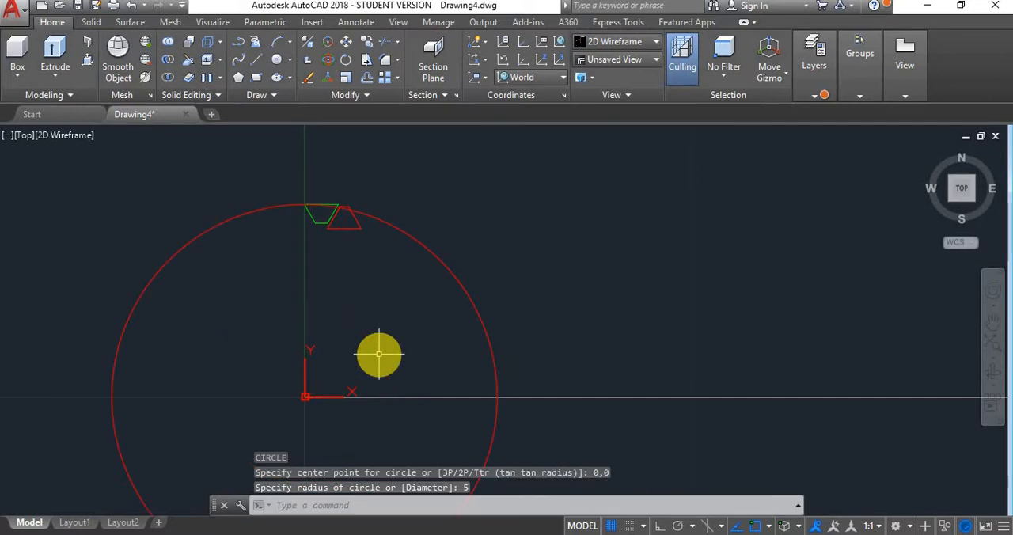
- Extrude the radius 5 circle to a height of 30 in the SW Isometric view
{"action": "scroll", "coordinate": [461, 241], "scroll_direction": "down", "scroll_amount": 3}
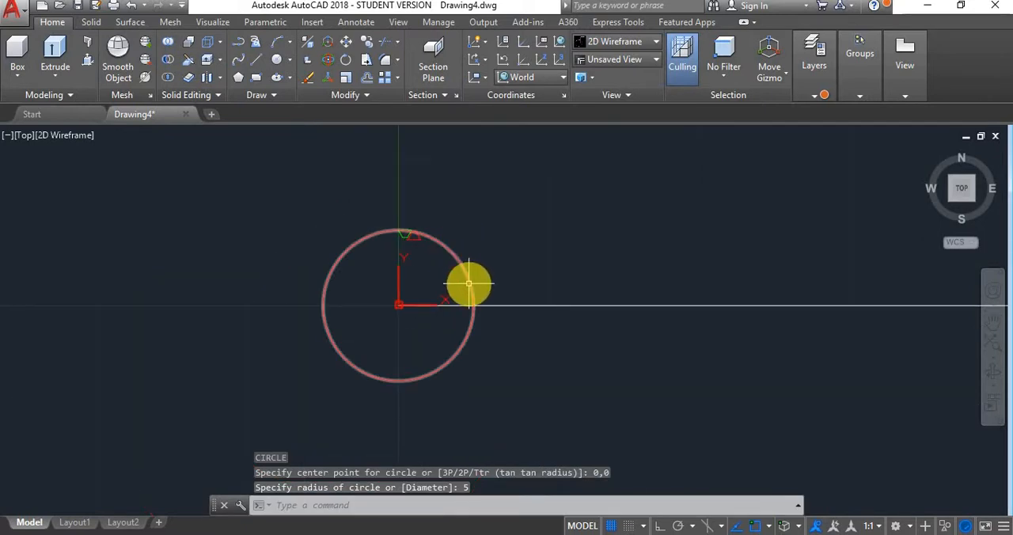
{"action": "left_click", "coordinate": [469, 282]}
{"action": "type", "text": "e"}
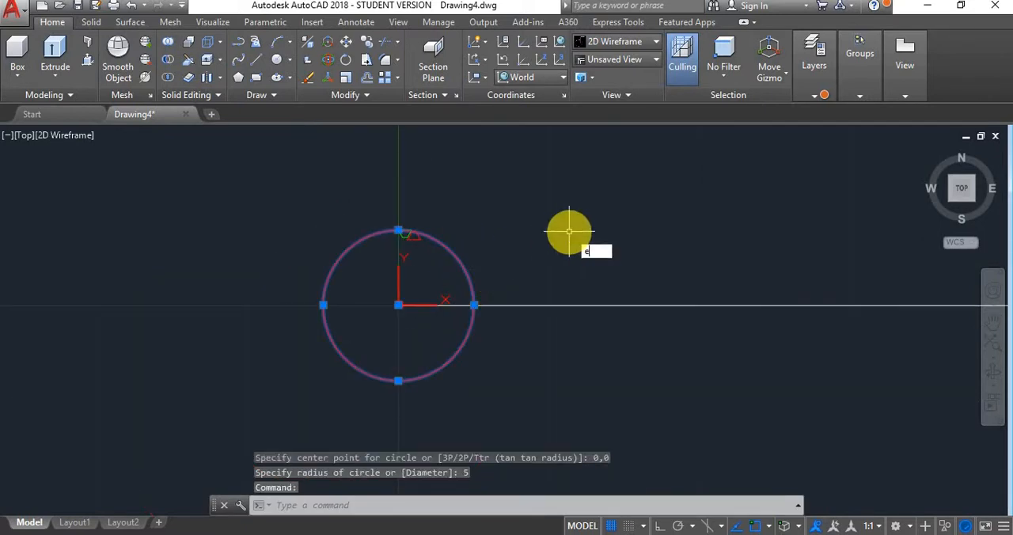
{"action": "type", "text": "xt"}
{"action": "key", "text": "Return"}
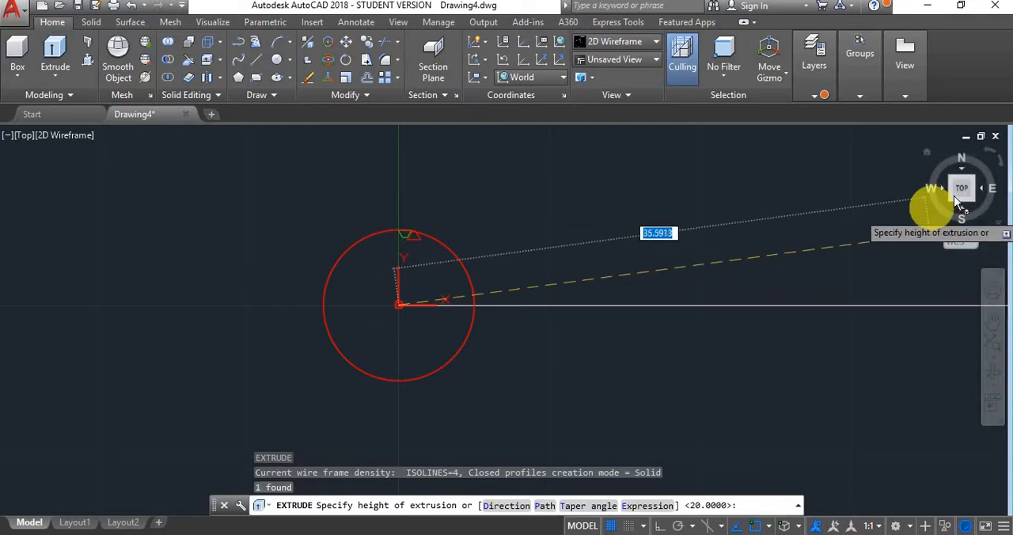
{"action": "left_click", "coordinate": [949, 201]}
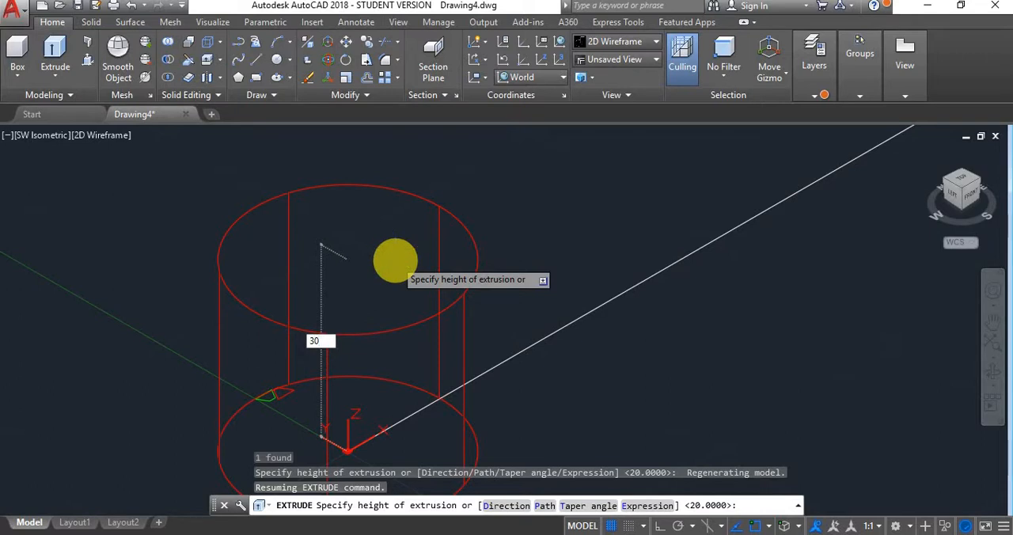
{"action": "key", "text": "Return"}
{"action": "key", "text": "Escape"}
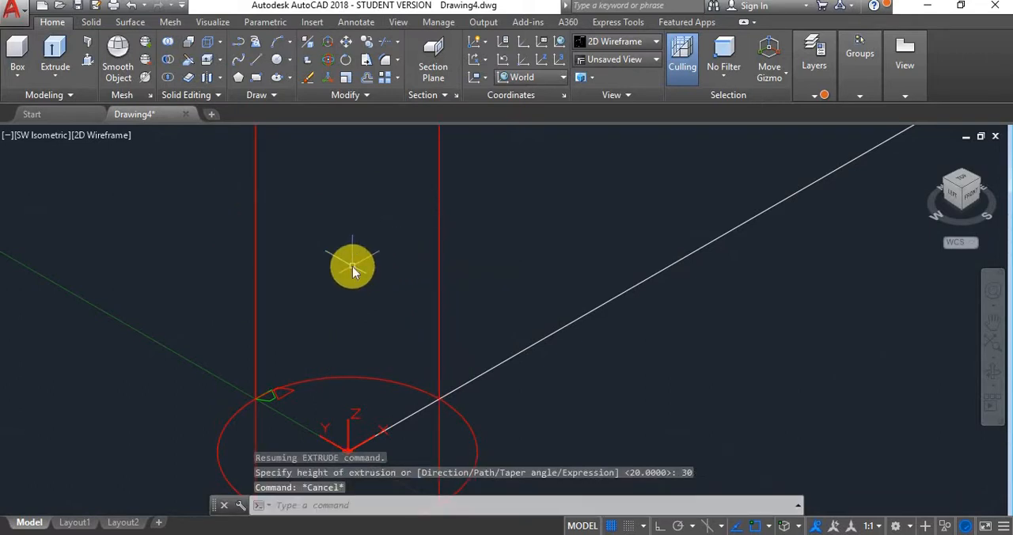
- Draw a helix centred at 0,0 with base and top radius 5, turn height 1 and total height 33
{"action": "key", "text": "Return"}
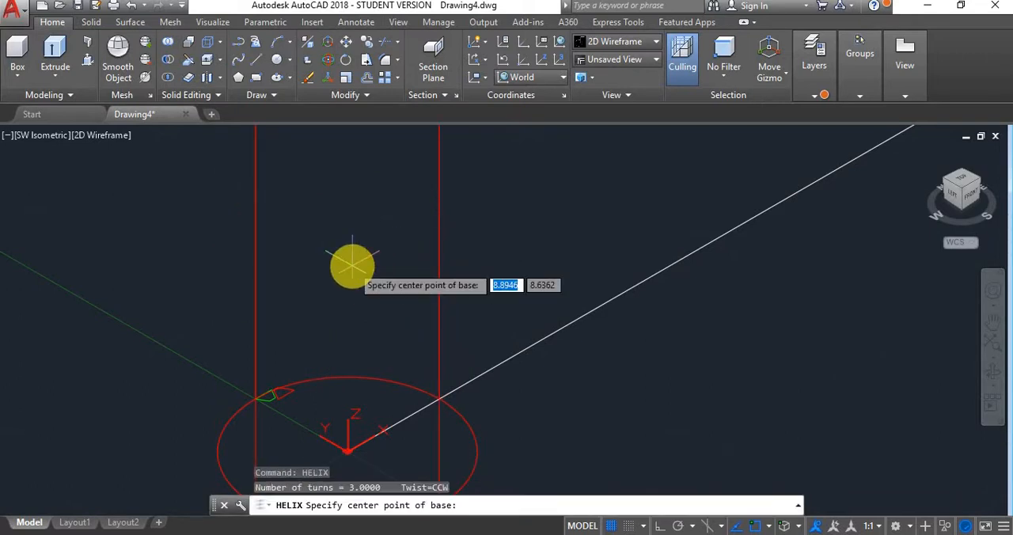
{"action": "type", "text": "0,0"}
{"action": "key", "text": "Return"}
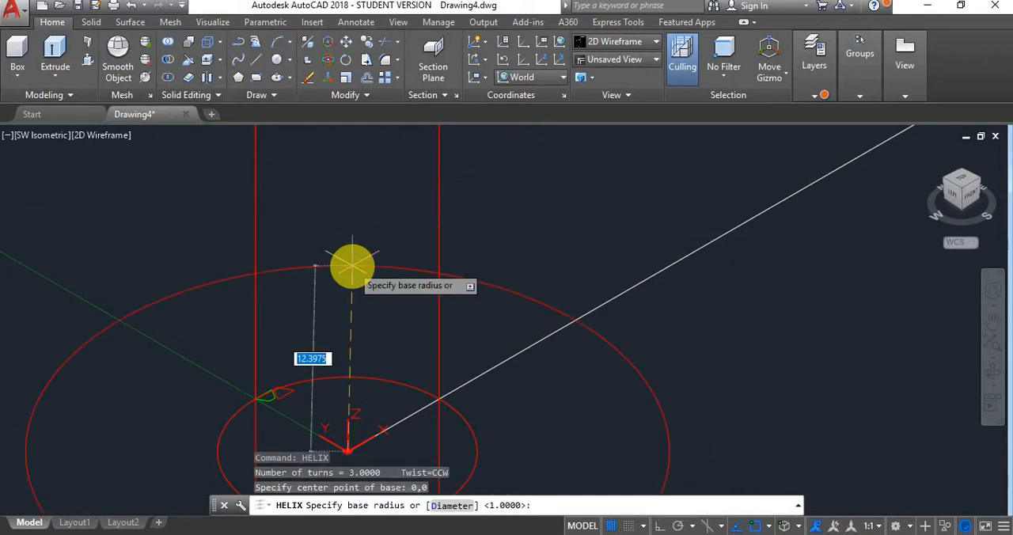
{"action": "type", "text": "5"}
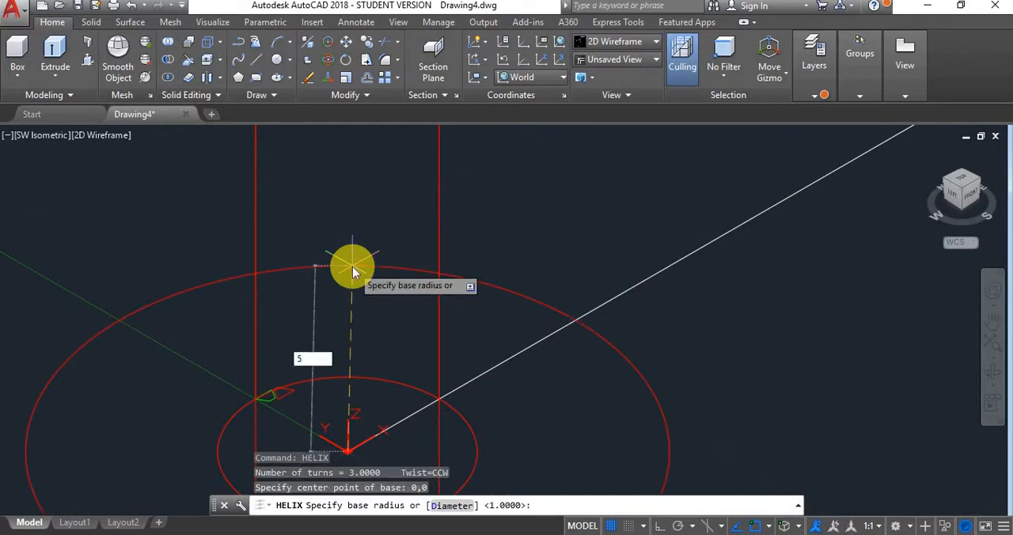
{"action": "key", "text": "Return"}
{"action": "key", "text": "Return"}
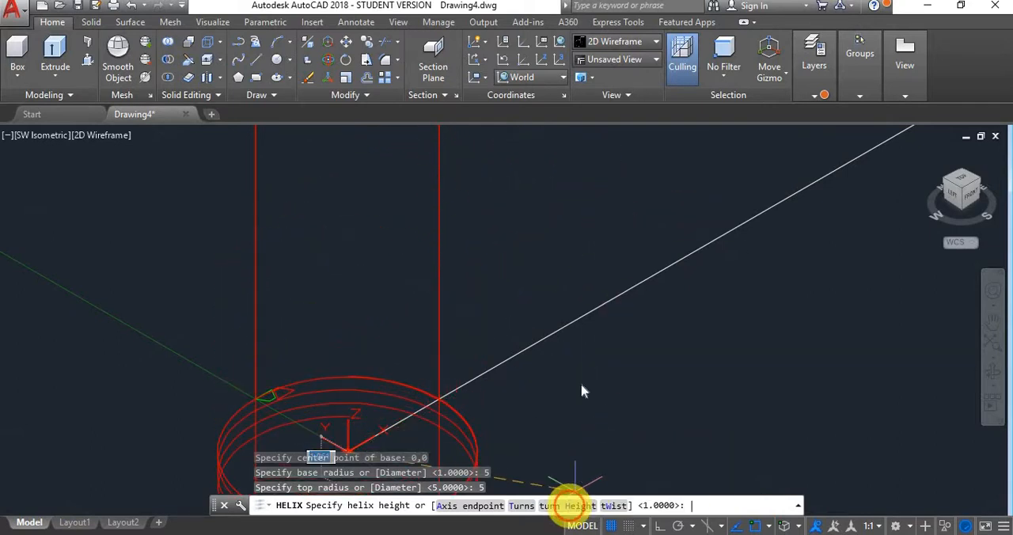
{"action": "type", "text": "h"}
{"action": "key", "text": "Return"}
{"action": "type", "text": "1"}
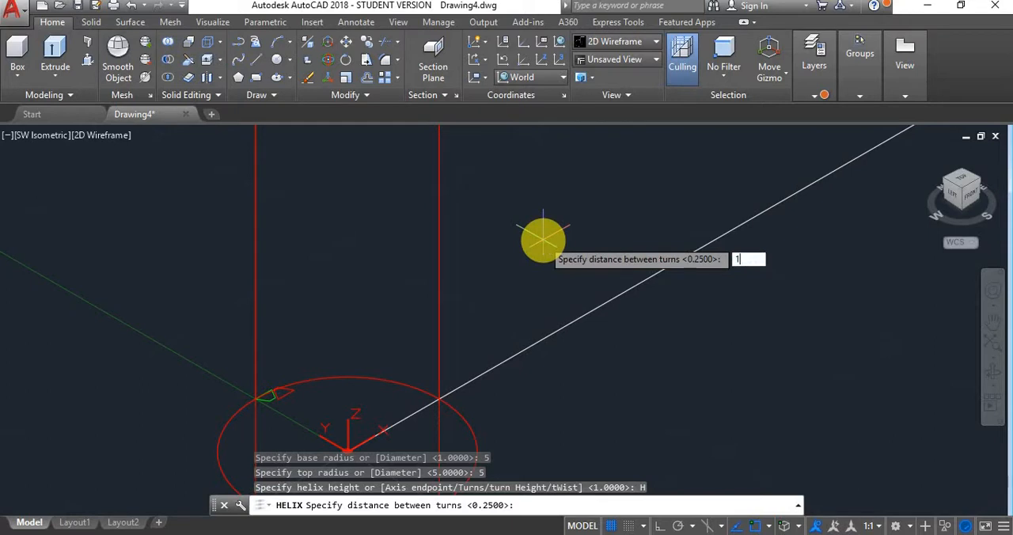
{"action": "key", "text": "Return"}
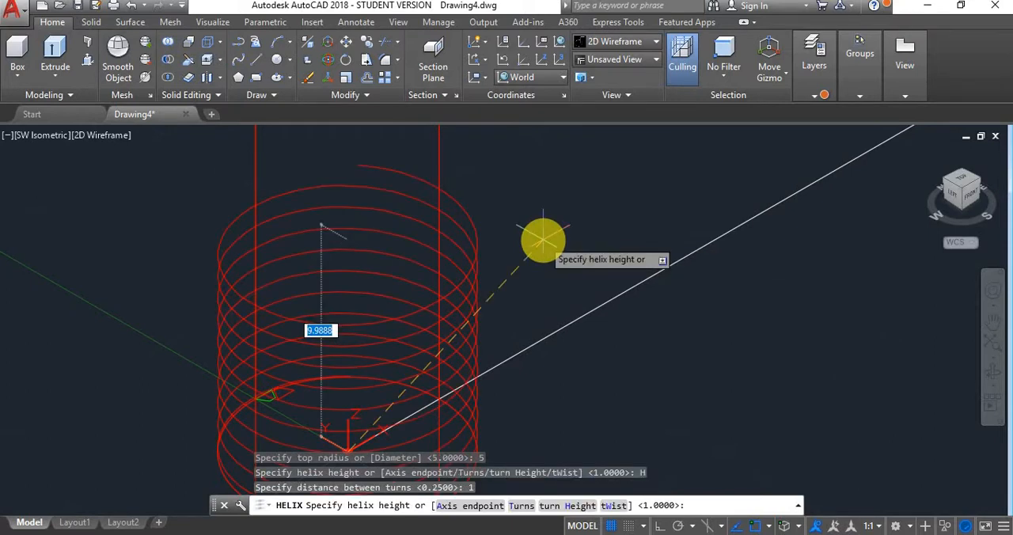
{"action": "type", "text": "33"}
{"action": "key", "text": "Return"}
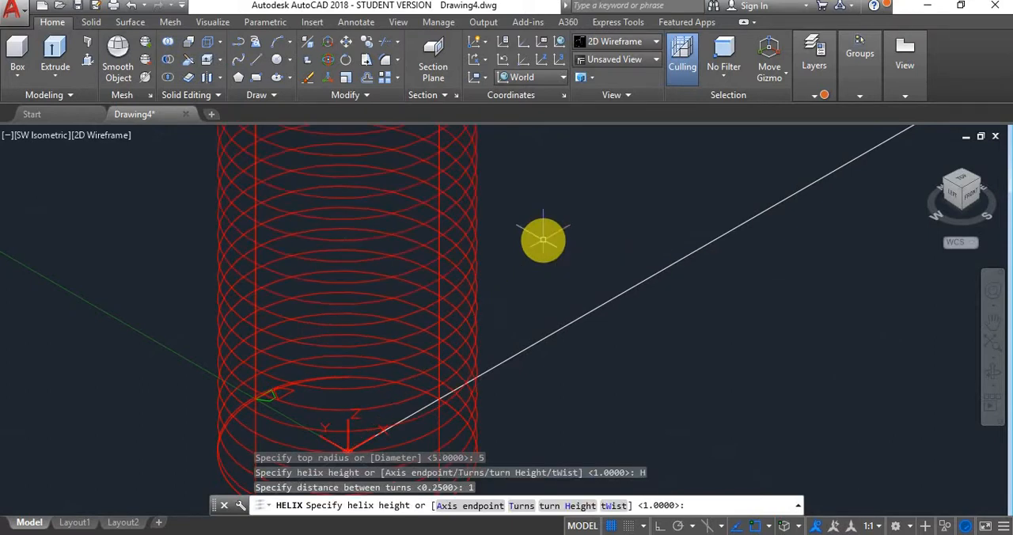
{"action": "key", "text": "Escape"}
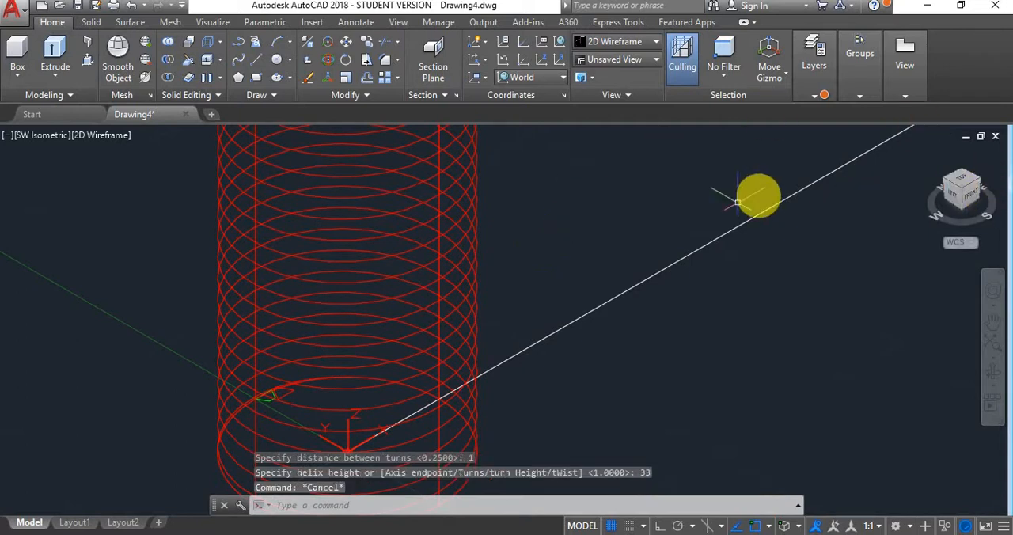
- Display the cylinder and helix in the Conceptual visual style from an angled front view
{"action": "scroll", "coordinate": [633, 253], "scroll_direction": "down", "scroll_amount": 5}
{"action": "middle_click_drag", "start_coordinate": [590, 241], "coordinate": [543, 249], "text": "shift"}
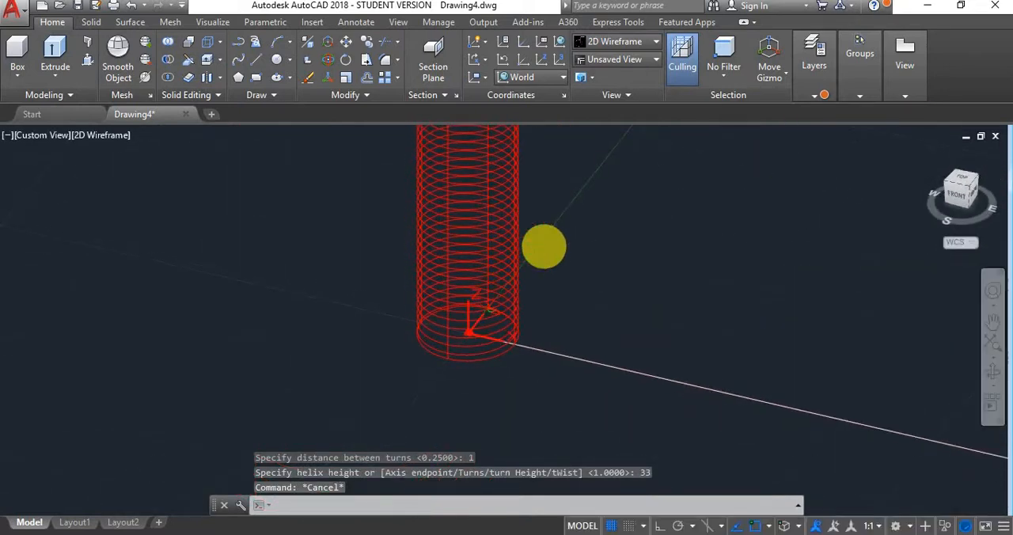
{"action": "left_click", "coordinate": [809, 95]}
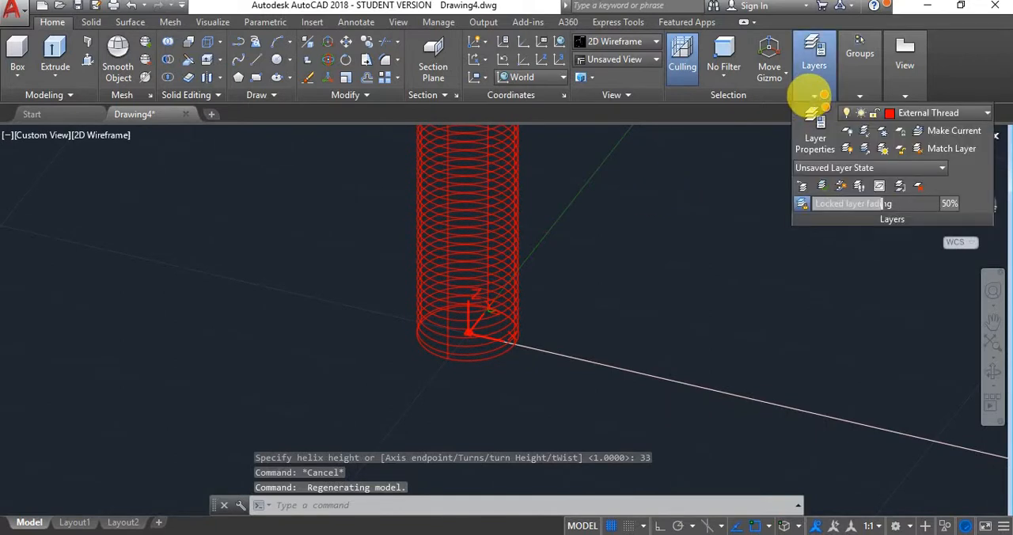
{"action": "key", "text": "Escape"}
{"action": "scroll", "coordinate": [568, 188], "scroll_direction": "down", "scroll_amount": 5}
{"action": "scroll", "coordinate": [568, 187], "scroll_direction": "up", "scroll_amount": 6}
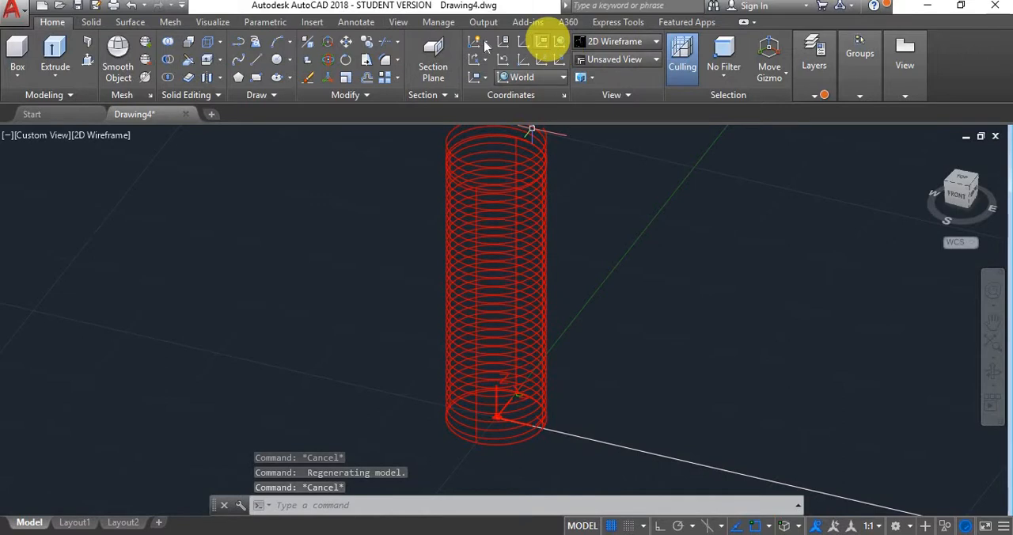
{"action": "left_click", "coordinate": [636, 44]}
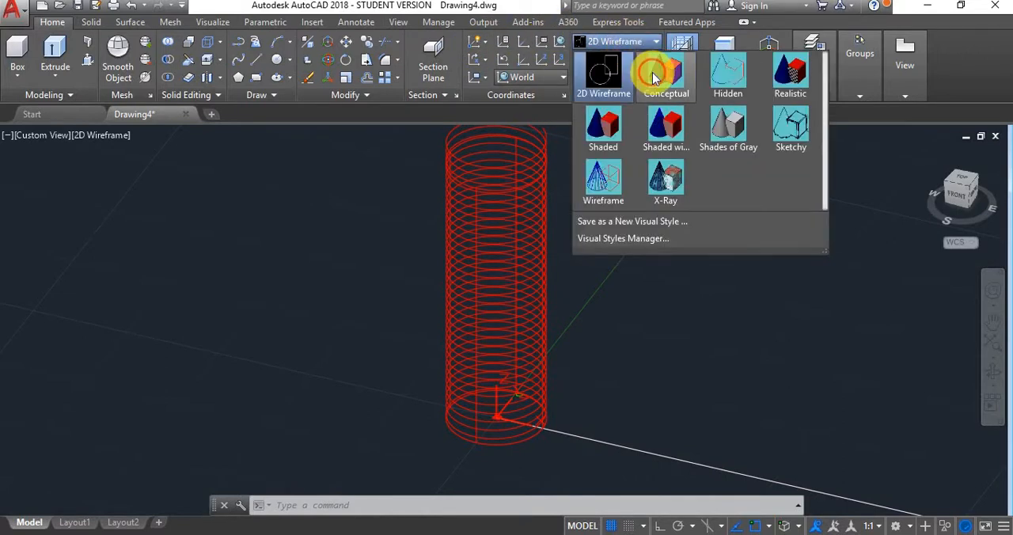
{"action": "left_click", "coordinate": [652, 74]}
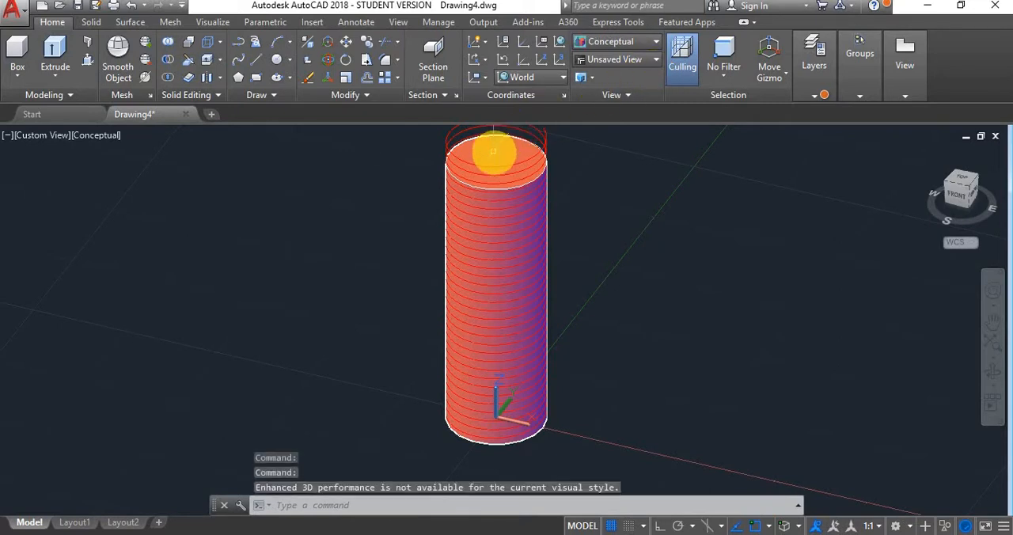
- Assign the extruded cylinder to layer 0
{"action": "left_click", "coordinate": [493, 150]}
{"action": "left_click", "coordinate": [804, 93]}
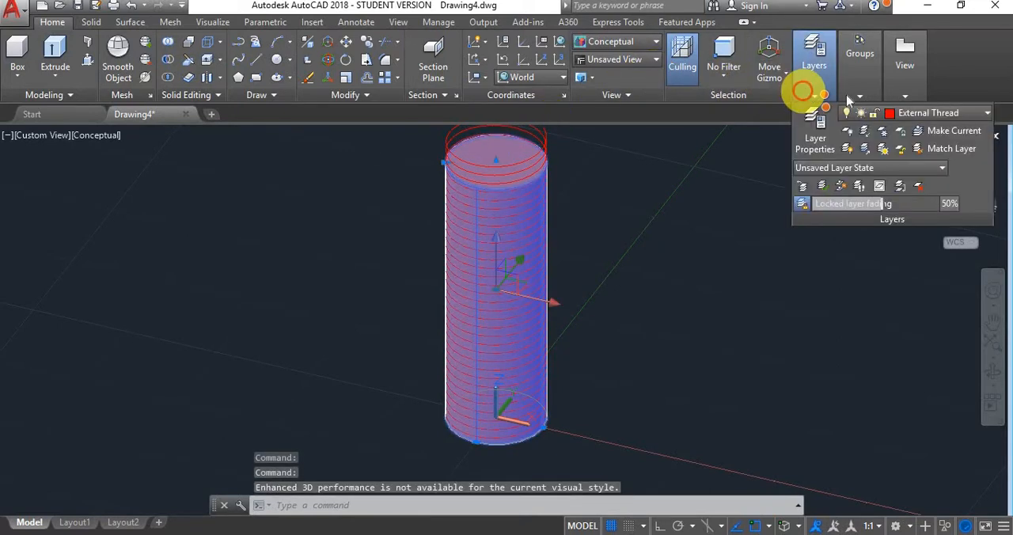
{"action": "left_click", "coordinate": [986, 112]}
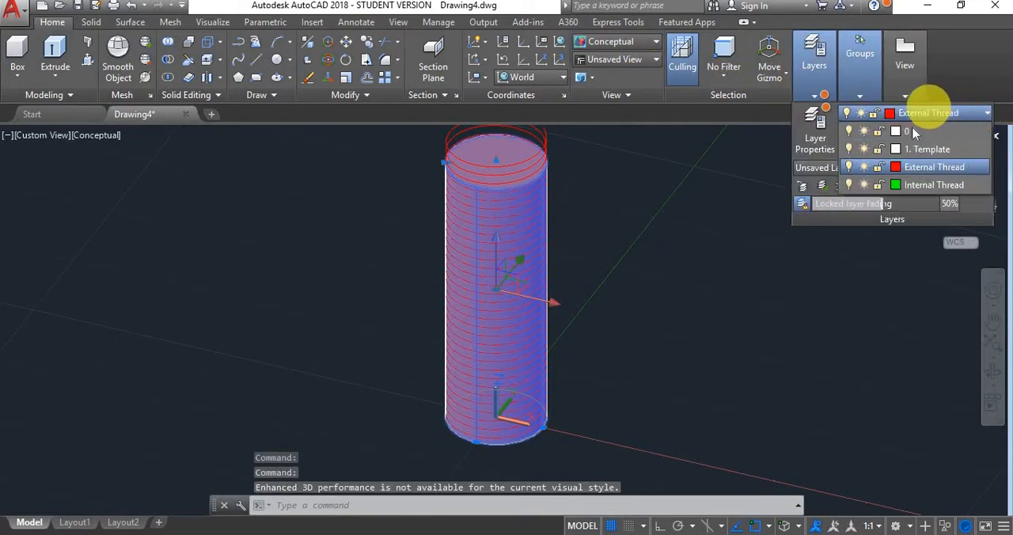
{"action": "left_click", "coordinate": [907, 132]}
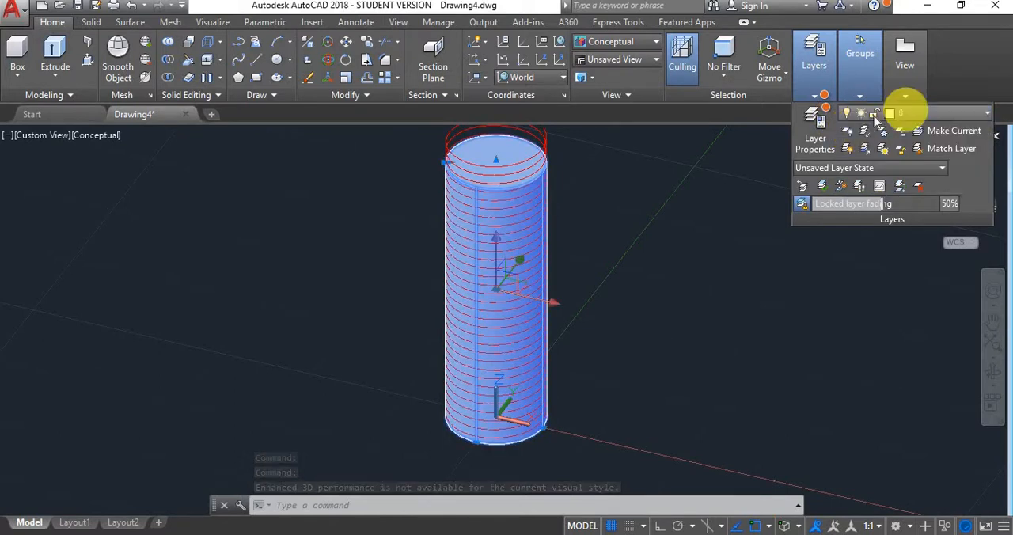
- Turn off layer 0 to hide the cylinder and leave the helix on its own
{"action": "left_click", "coordinate": [849, 115]}
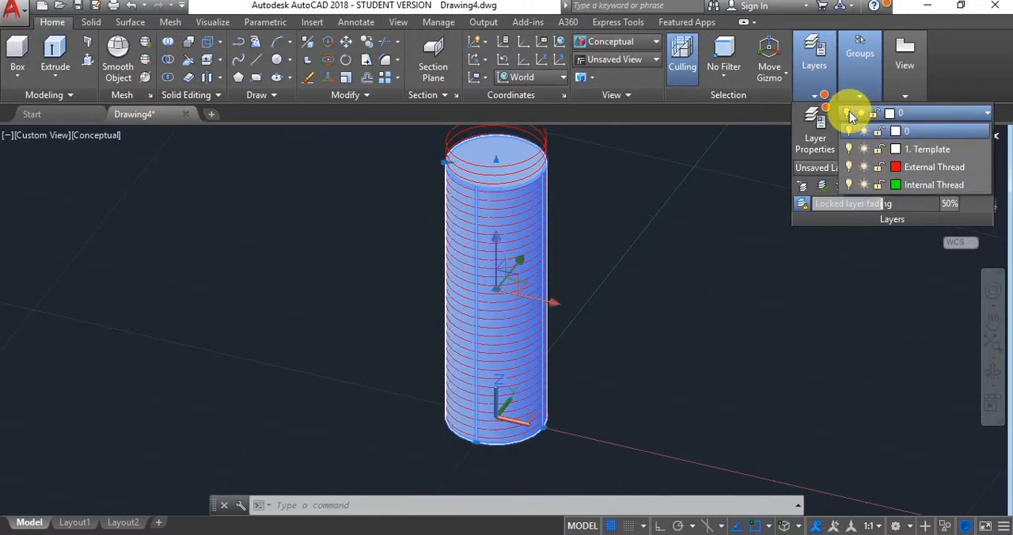
{"action": "left_click", "coordinate": [849, 115]}
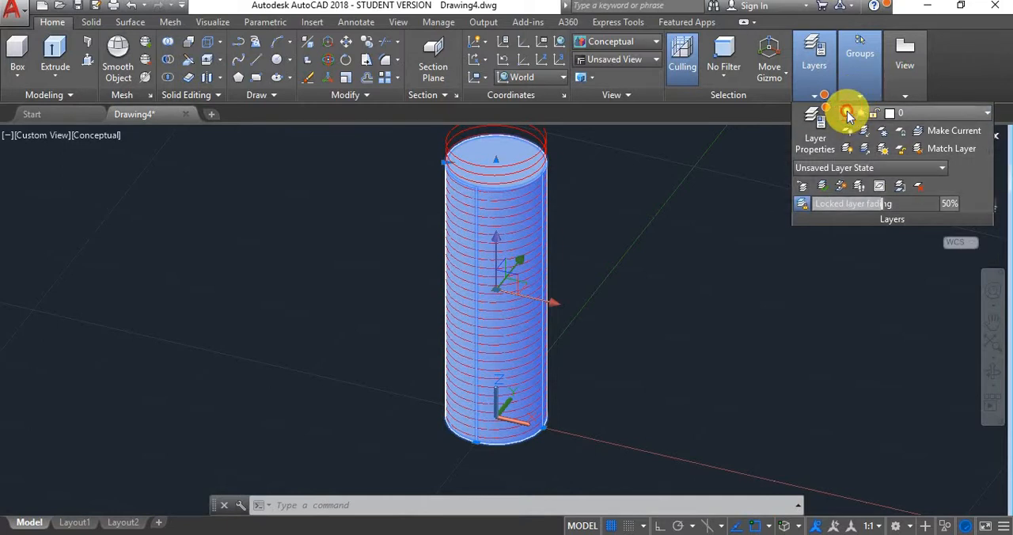
{"action": "left_click", "coordinate": [849, 116]}
{"action": "left_click", "coordinate": [849, 131]}
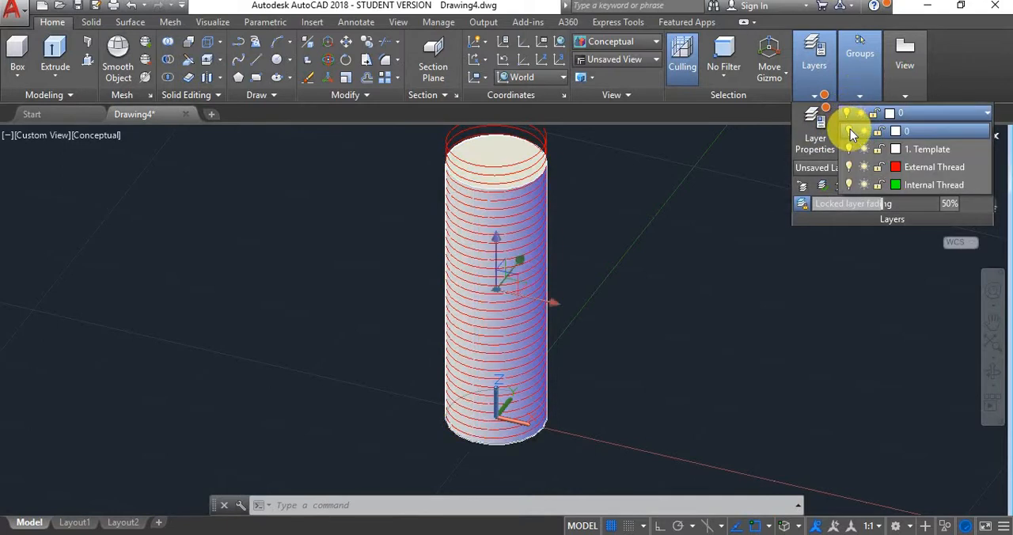
{"action": "left_click", "coordinate": [849, 131]}
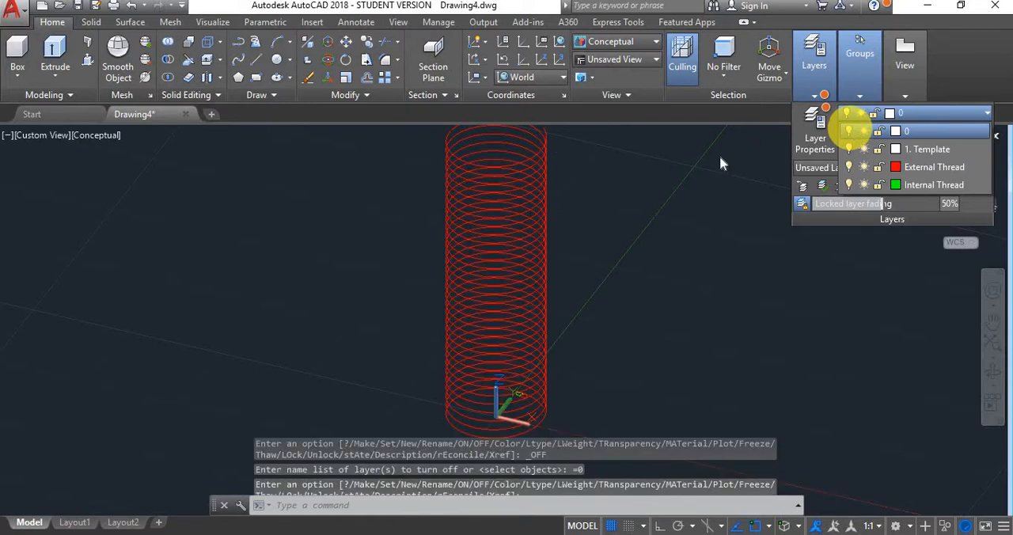
{"action": "left_click", "coordinate": [926, 167]}
- Set a Z-axis vector UCS with its origin at the helix's lower endpoint and positive Z along the 90° direction
{"action": "middle_click_drag", "start_coordinate": [571, 411], "coordinate": [540, 404], "text": "shift"}
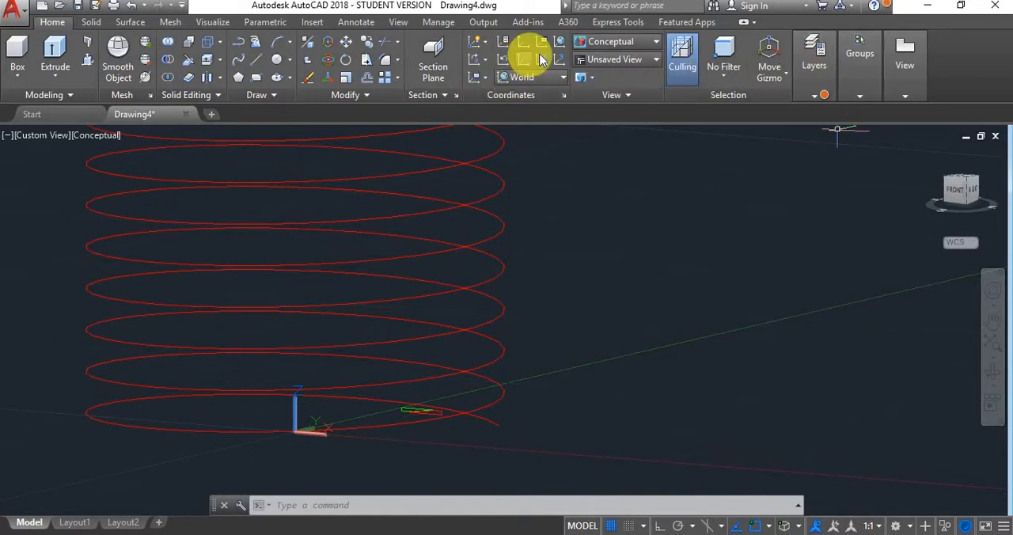
{"action": "left_click", "coordinate": [532, 66]}
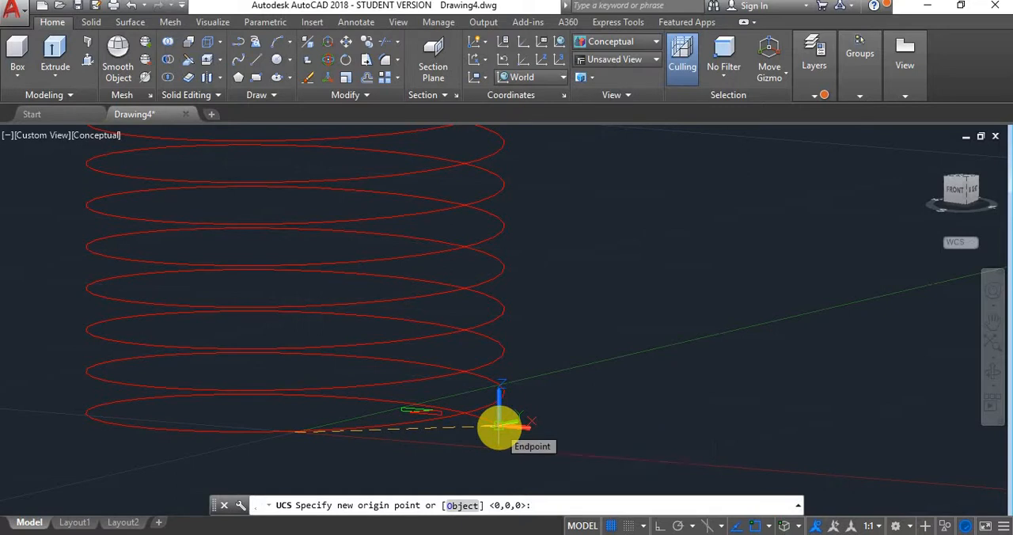
{"action": "left_click", "coordinate": [499, 425]}
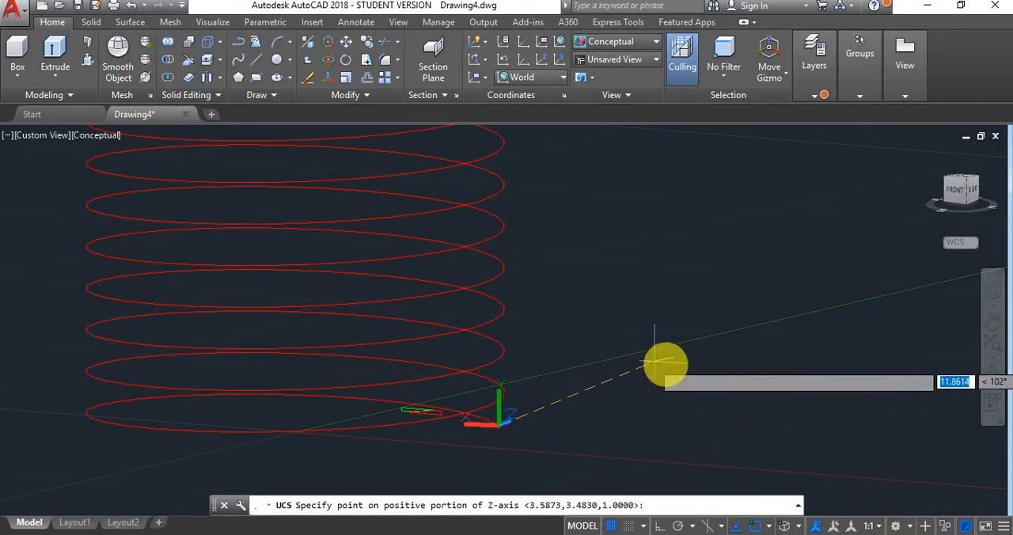
{"action": "left_click", "coordinate": [870, 344]}
- Examine the helix and the new UCS from the front and from an angled view
{"action": "left_click", "coordinate": [953, 190]}
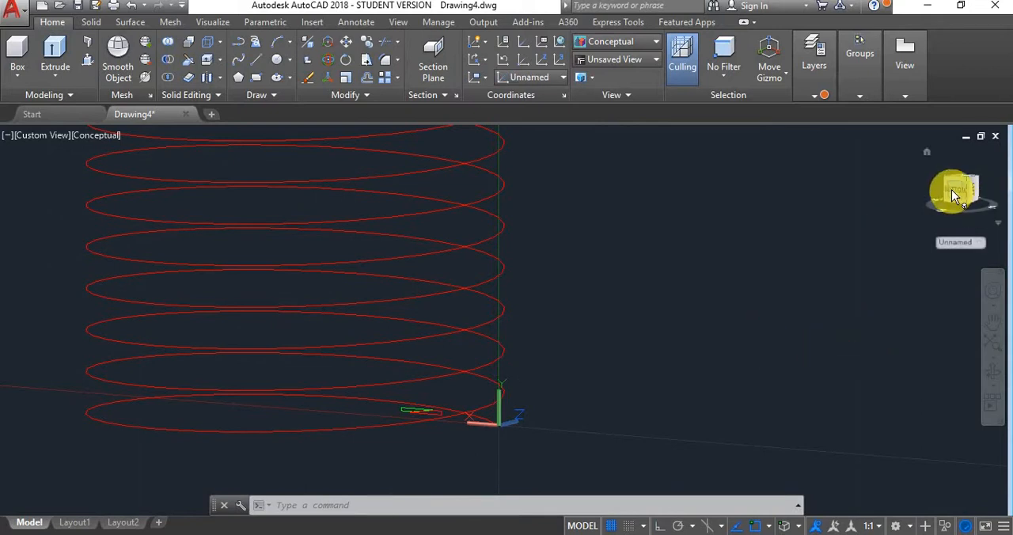
{"action": "scroll", "coordinate": [304, 320], "scroll_direction": "down", "scroll_amount": 5}
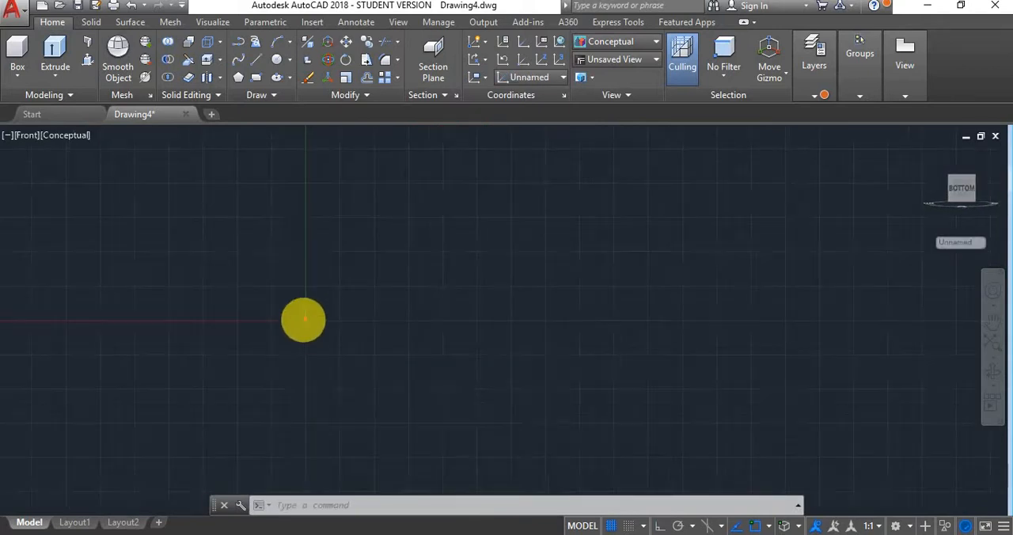
{"action": "scroll", "coordinate": [302, 256], "scroll_direction": "up", "scroll_amount": 8}
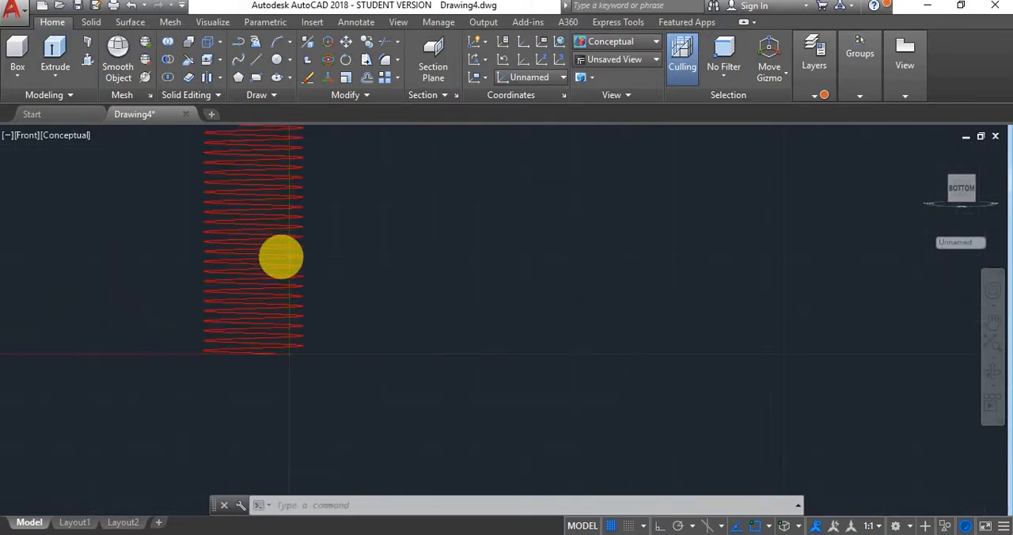
{"action": "scroll", "coordinate": [366, 225], "scroll_direction": "down", "scroll_amount": 8}
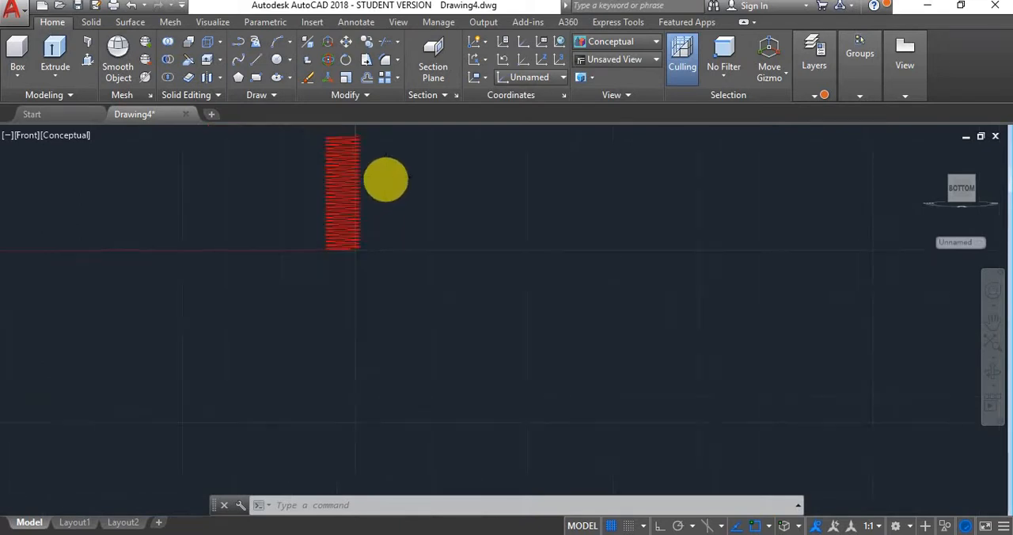
{"action": "scroll", "coordinate": [377, 158], "scroll_direction": "up", "scroll_amount": 8}
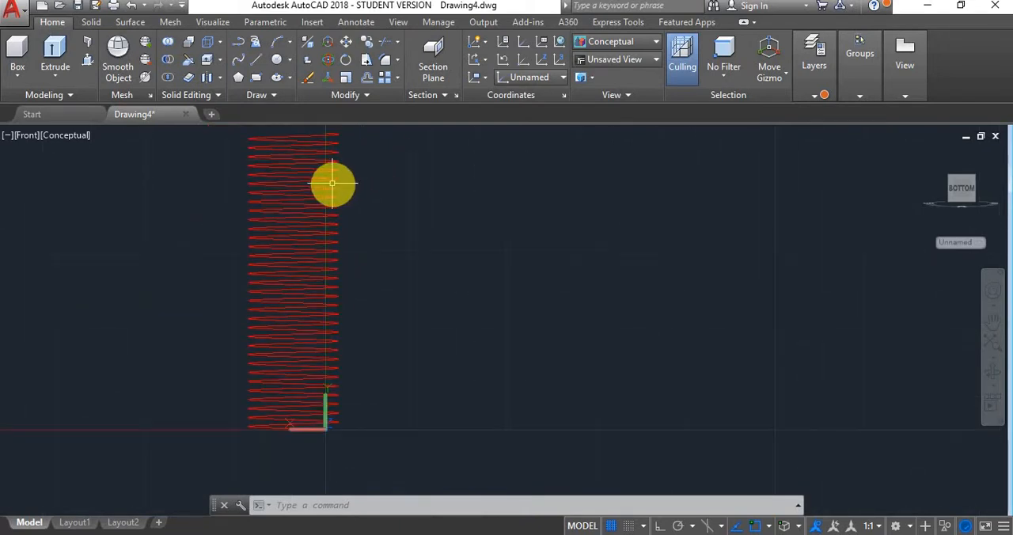
{"action": "middle_click_drag", "start_coordinate": [333, 194], "coordinate": [379, 348], "text": "shift"}
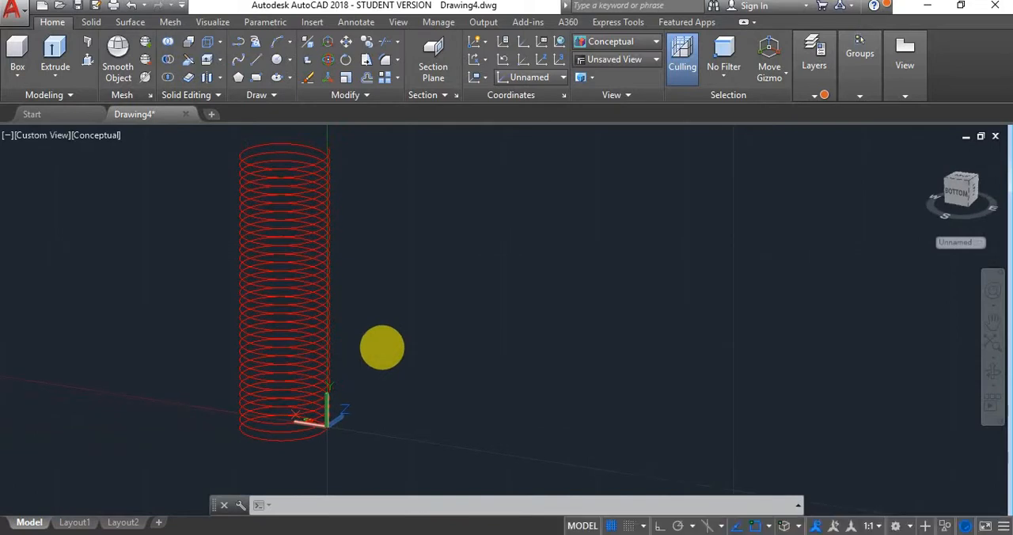
{"action": "scroll", "coordinate": [324, 429], "scroll_direction": "up", "scroll_amount": 2}
{"action": "scroll", "coordinate": [309, 417], "scroll_direction": "down", "scroll_amount": 3}
{"action": "scroll", "coordinate": [251, 444], "scroll_direction": "up", "scroll_amount": 5}
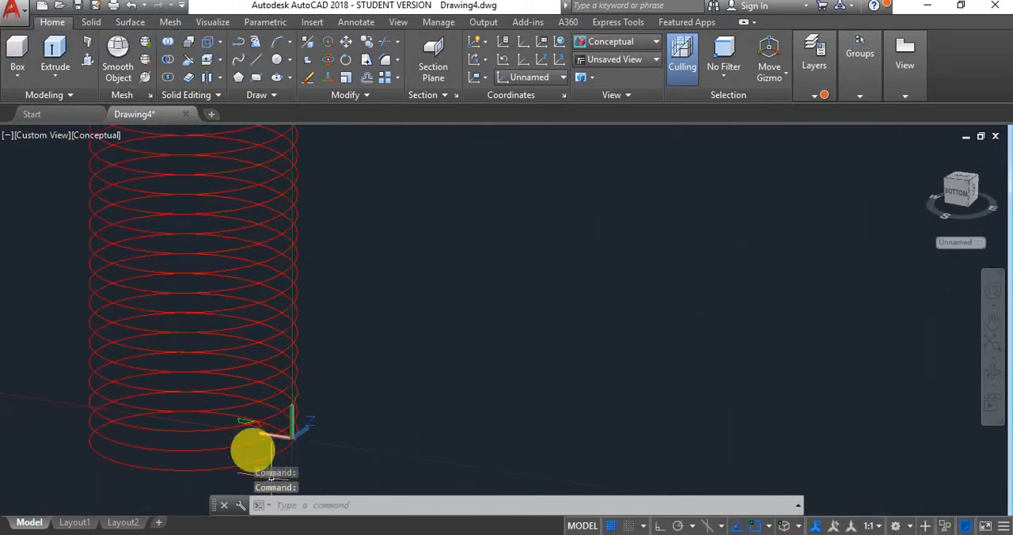
- Move the red external thread profile by its outer corner toward the helix's lower end
{"action": "scroll", "coordinate": [274, 417], "scroll_direction": "up", "scroll_amount": 3}
{"action": "scroll", "coordinate": [237, 453], "scroll_direction": "up", "scroll_amount": 3}
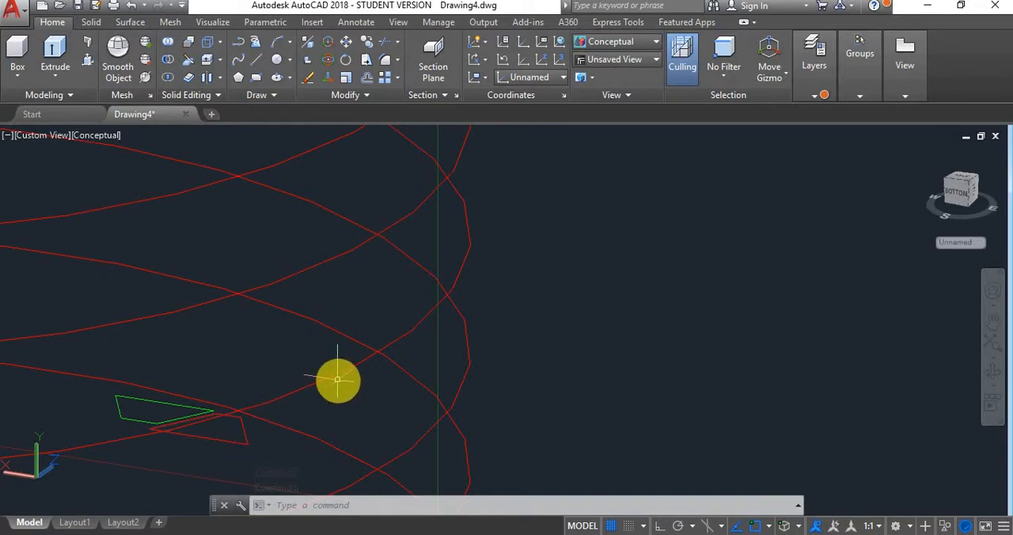
{"action": "left_click", "coordinate": [248, 440]}
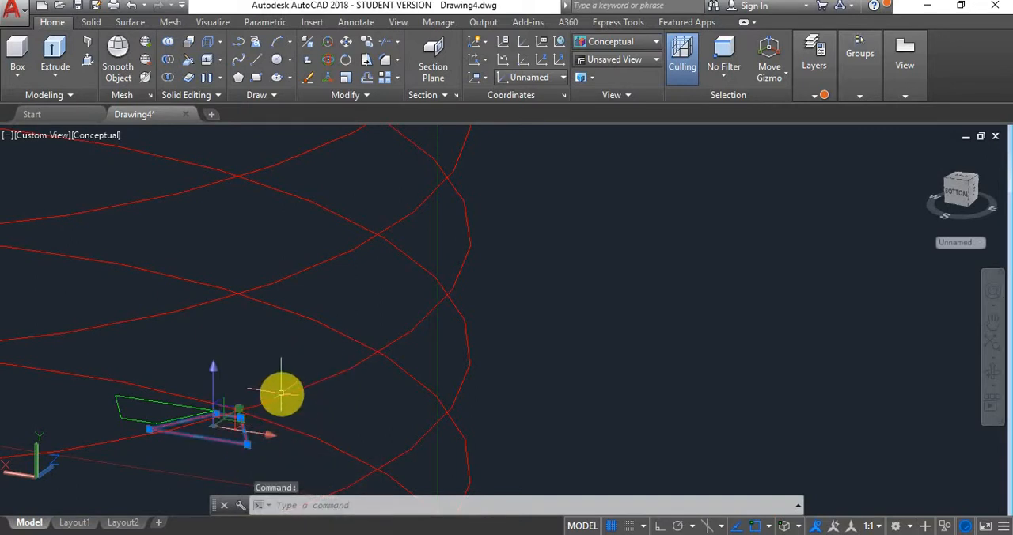
{"action": "type", "text": "mov"}
{"action": "key", "text": "Return"}
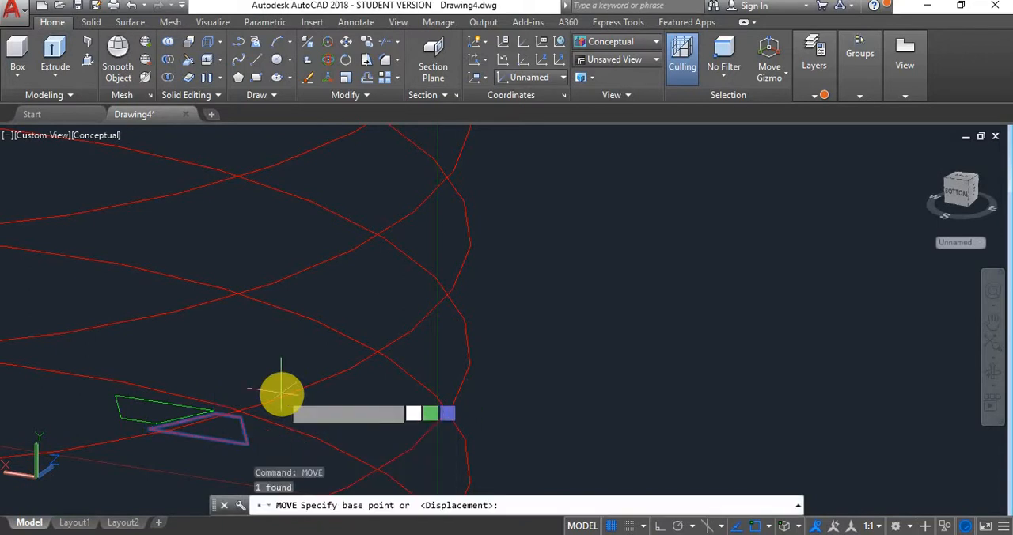
{"action": "left_click", "coordinate": [247, 444]}
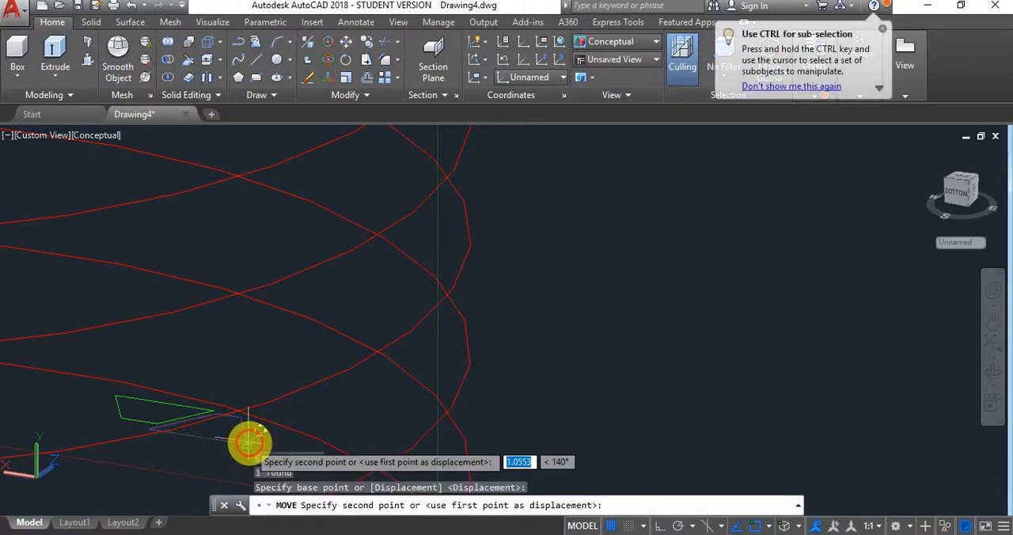
{"action": "scroll", "coordinate": [252, 443], "scroll_direction": "down", "scroll_amount": 5}
{"action": "scroll", "coordinate": [247, 461], "scroll_direction": "up", "scroll_amount": 2}
{"action": "middle_click_drag", "start_coordinate": [262, 442], "coordinate": [269, 351]}
{"action": "scroll", "coordinate": [271, 356], "scroll_direction": "up", "scroll_amount": 4}
{"action": "scroll", "coordinate": [319, 388], "scroll_direction": "up", "scroll_amount": 4}
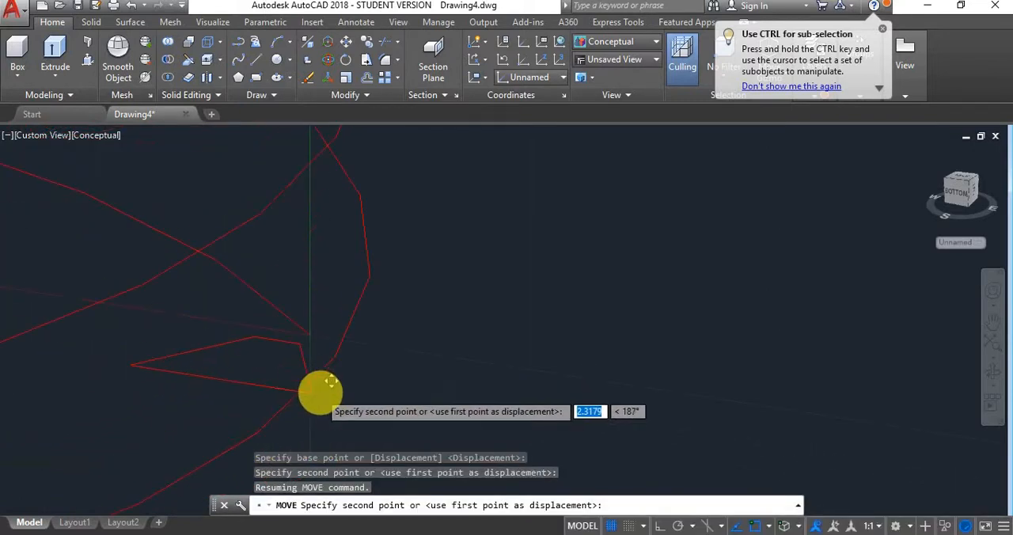
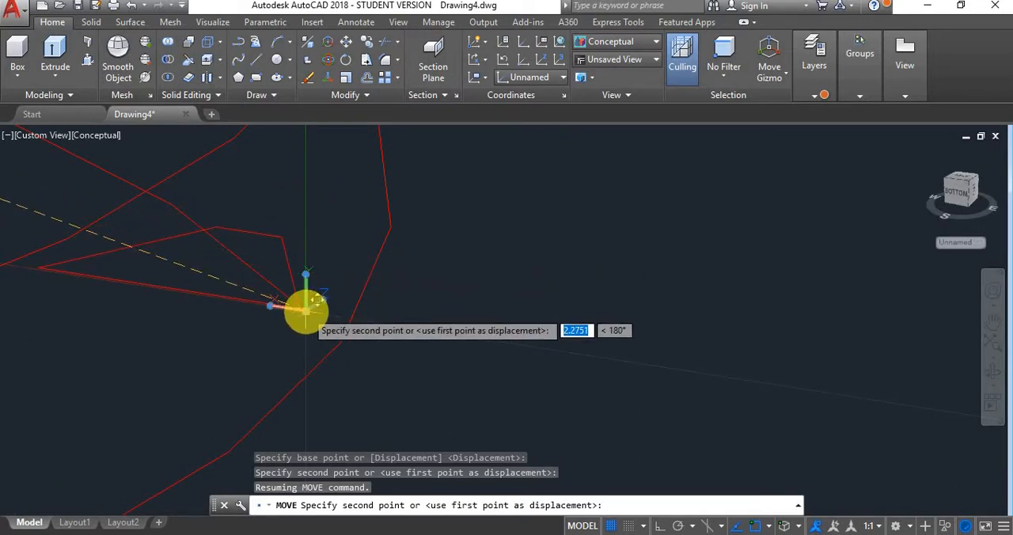
- Place the red profile's outer corner on the helix's lower endpoint at the UCS origin
{"action": "left_click", "coordinate": [306, 312]}
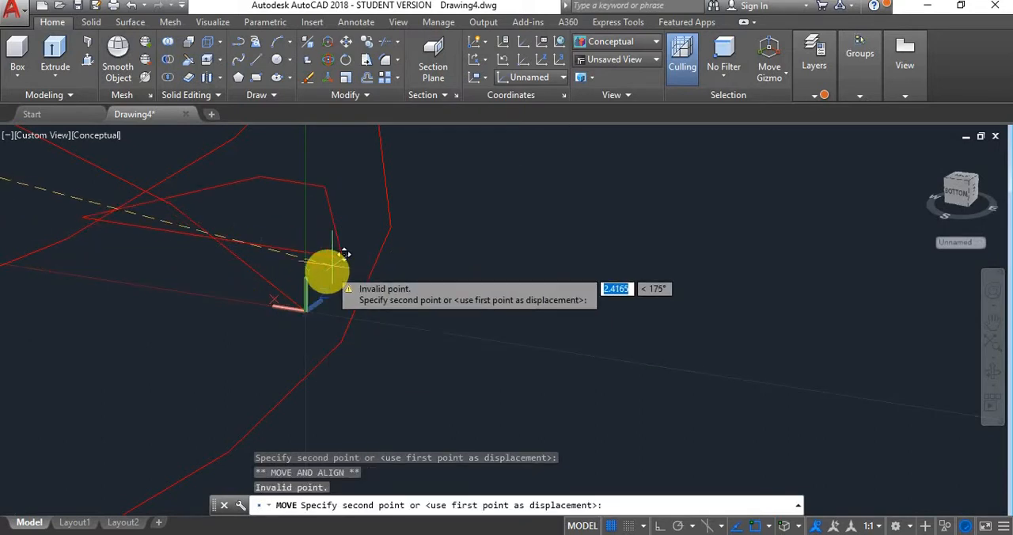
{"action": "left_click", "coordinate": [305, 307]}
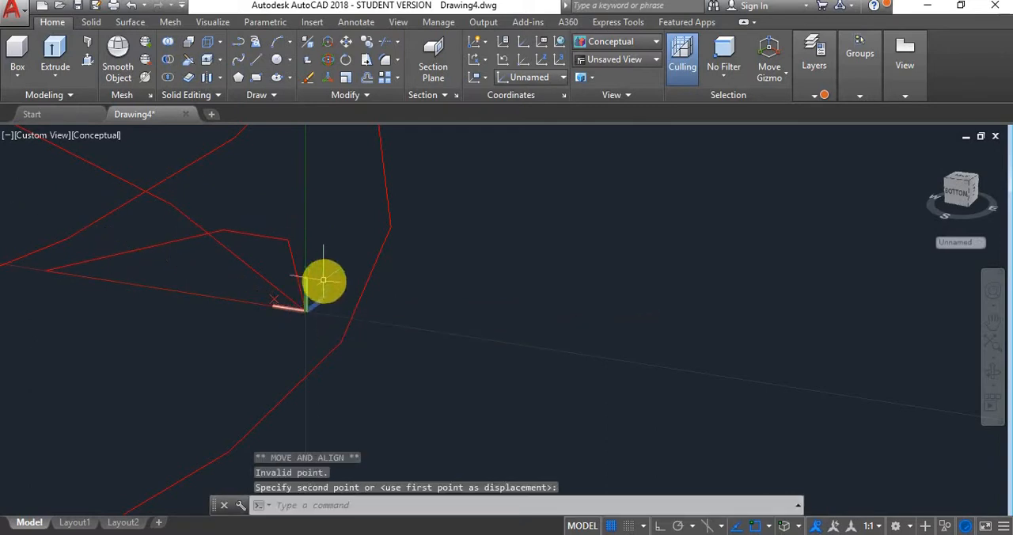
{"action": "left_click", "coordinate": [294, 256]}
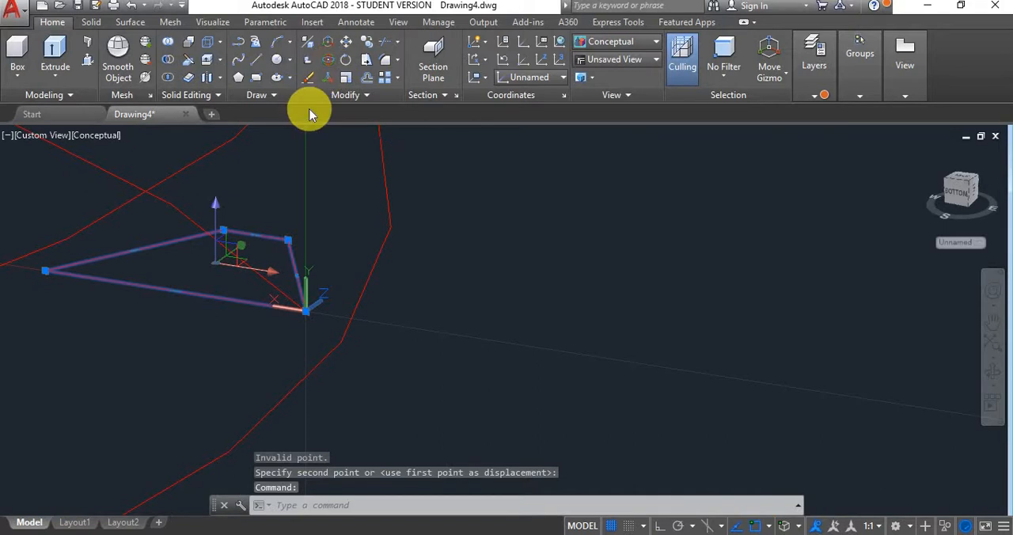
{"action": "left_click", "coordinate": [327, 59]}
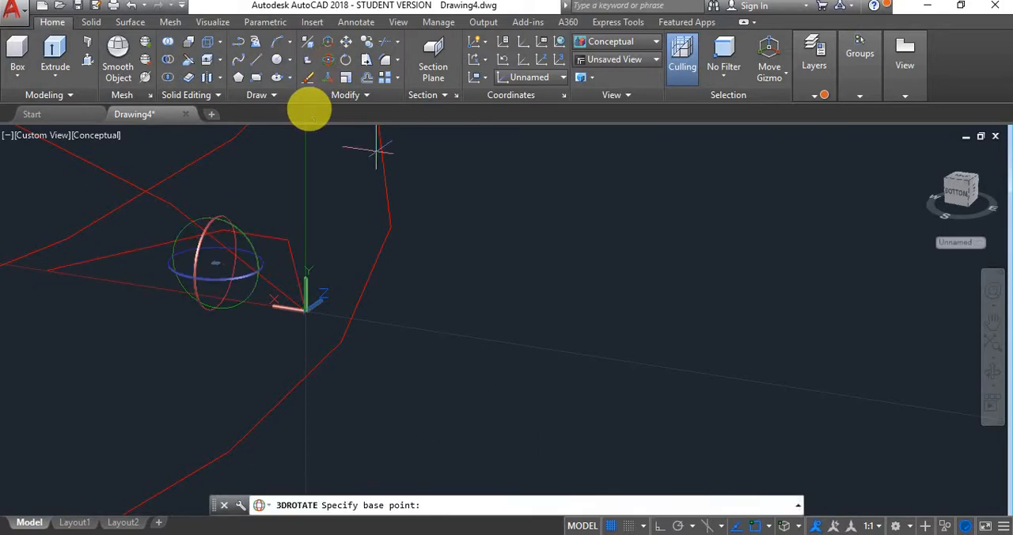
{"action": "left_click", "coordinate": [201, 243]}
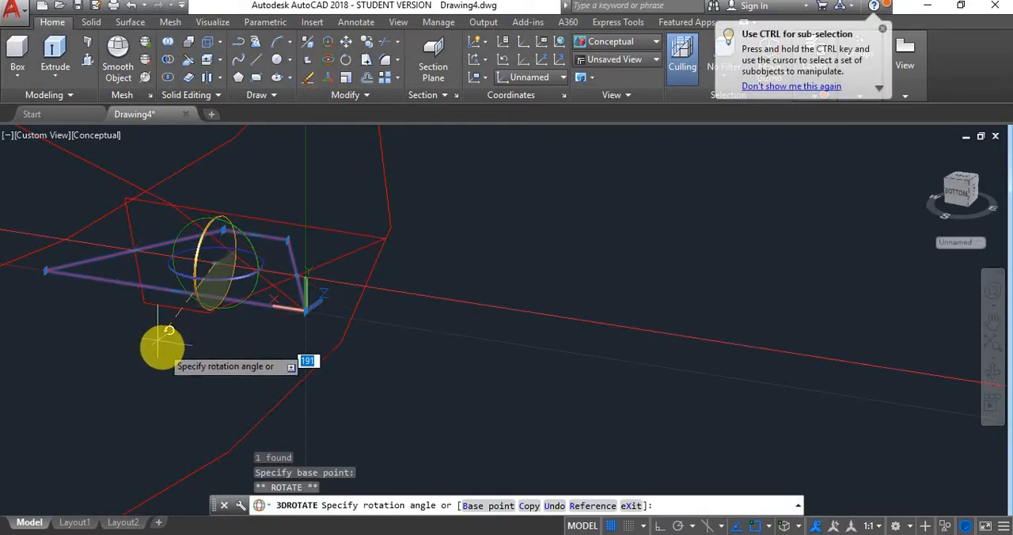
{"action": "key", "text": "F8"}
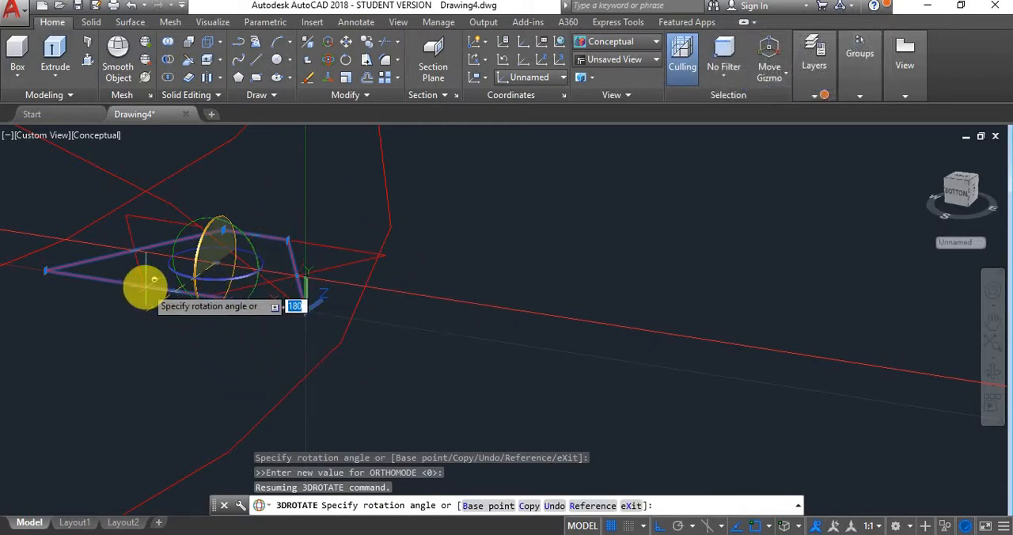
{"action": "key", "text": "Escape"}
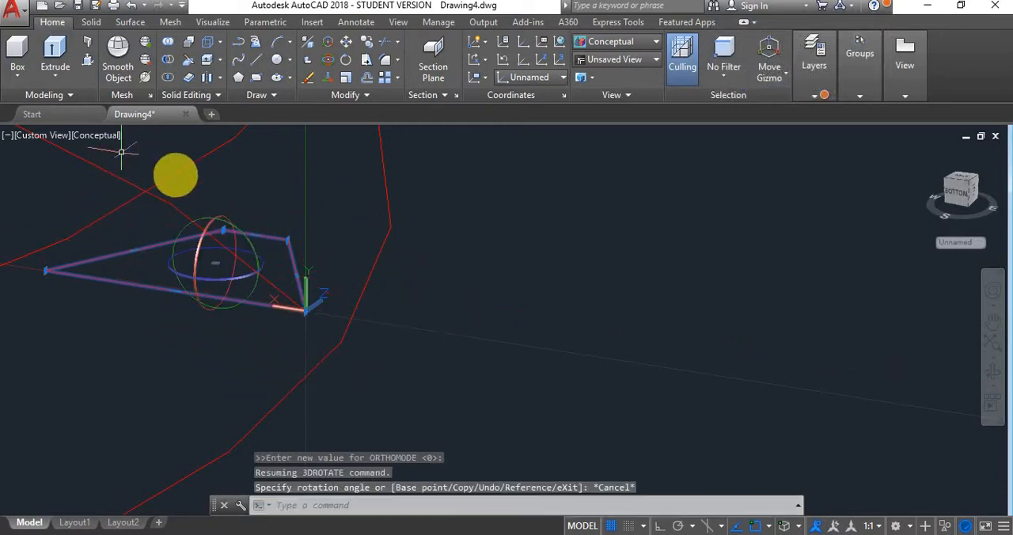
{"action": "key", "text": "Escape"}
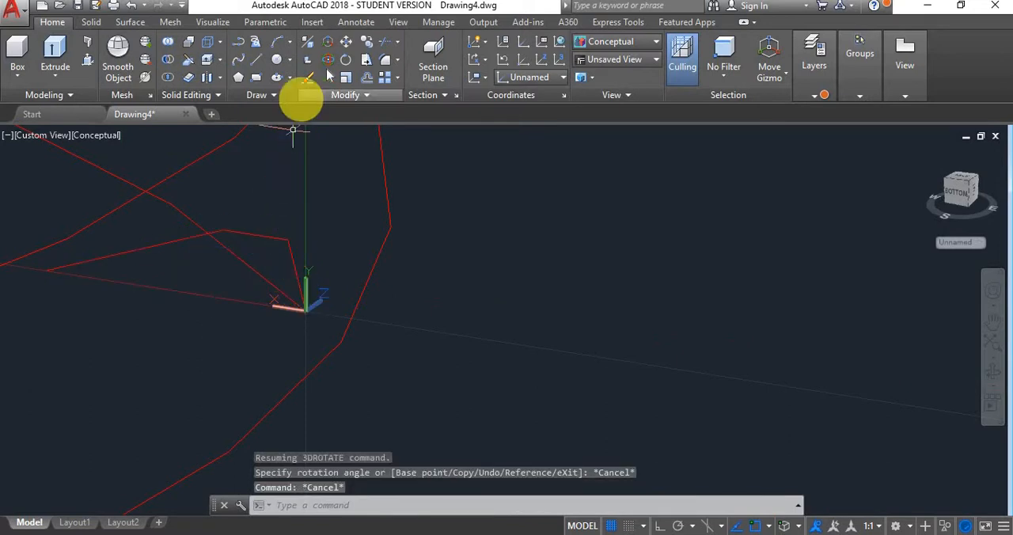
- Rotate the red profile a quarter turn about the X axis through the UCS origin so it lies in the XY plane
{"action": "key", "text": "Return"}
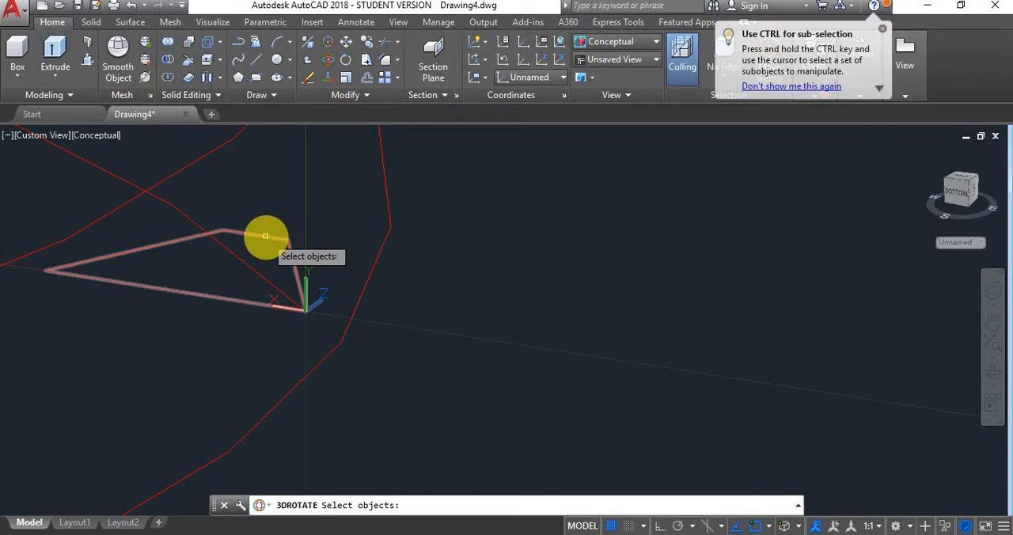
{"action": "left_click", "coordinate": [266, 234]}
{"action": "key", "text": "Return"}
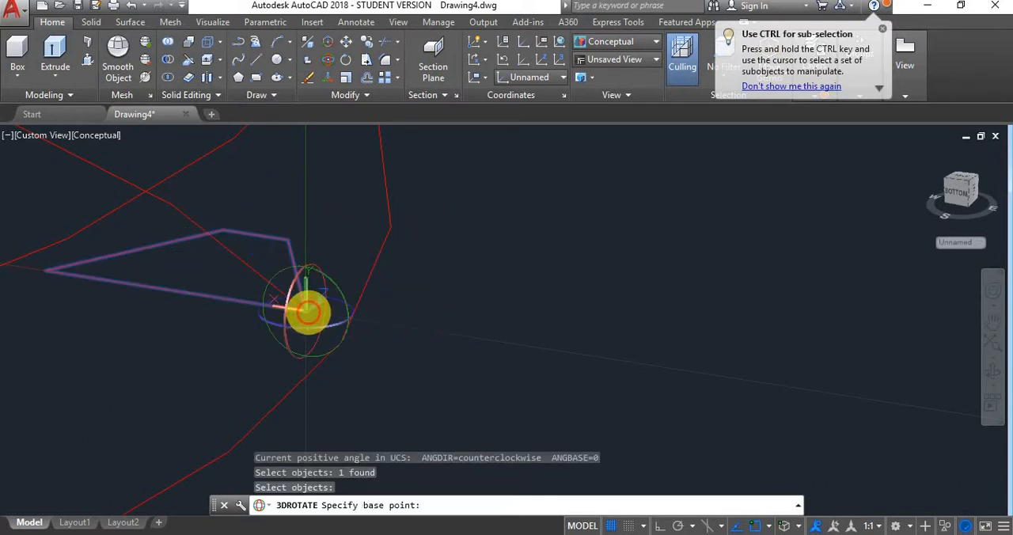
{"action": "left_click", "coordinate": [306, 311]}
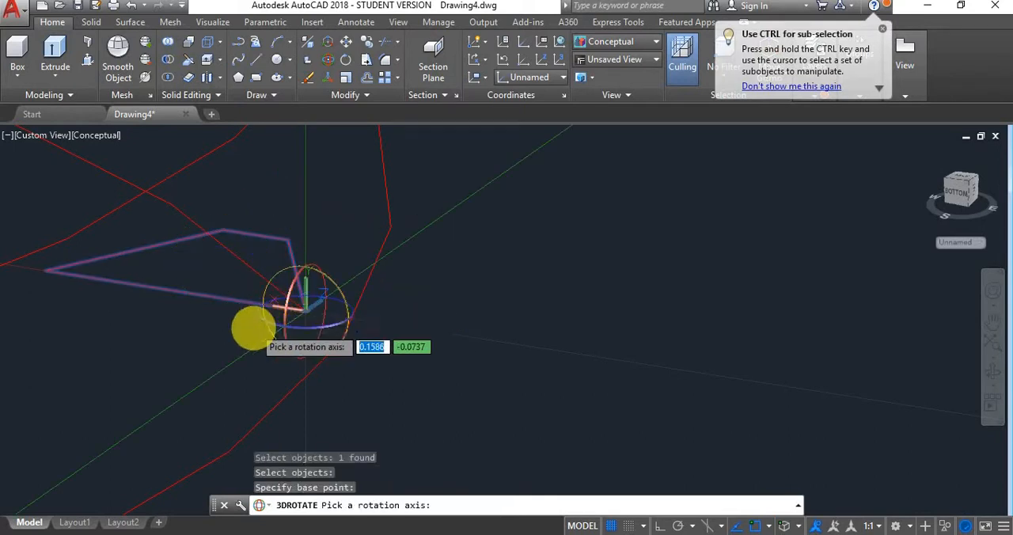
{"action": "left_click", "coordinate": [290, 298]}
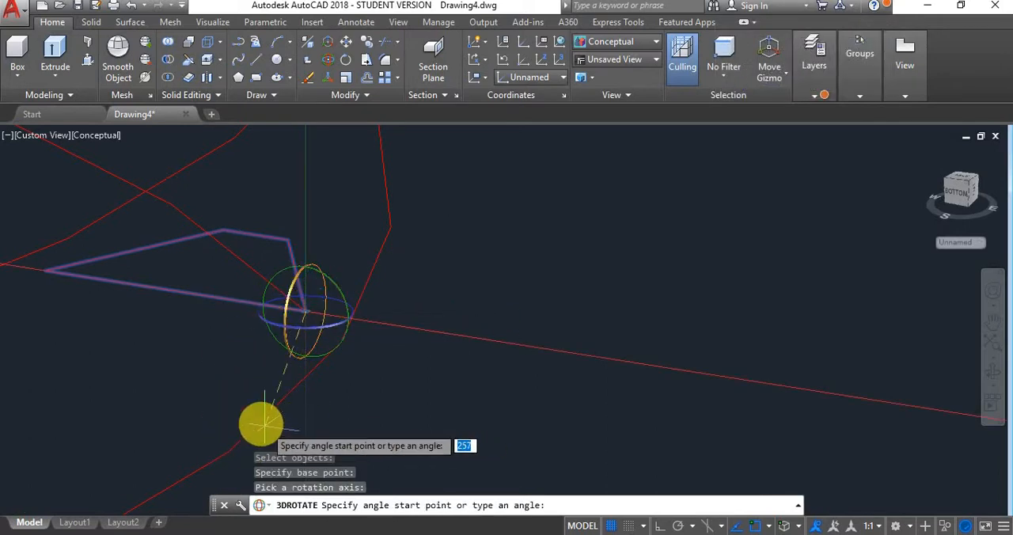
{"action": "key", "text": "F8"}
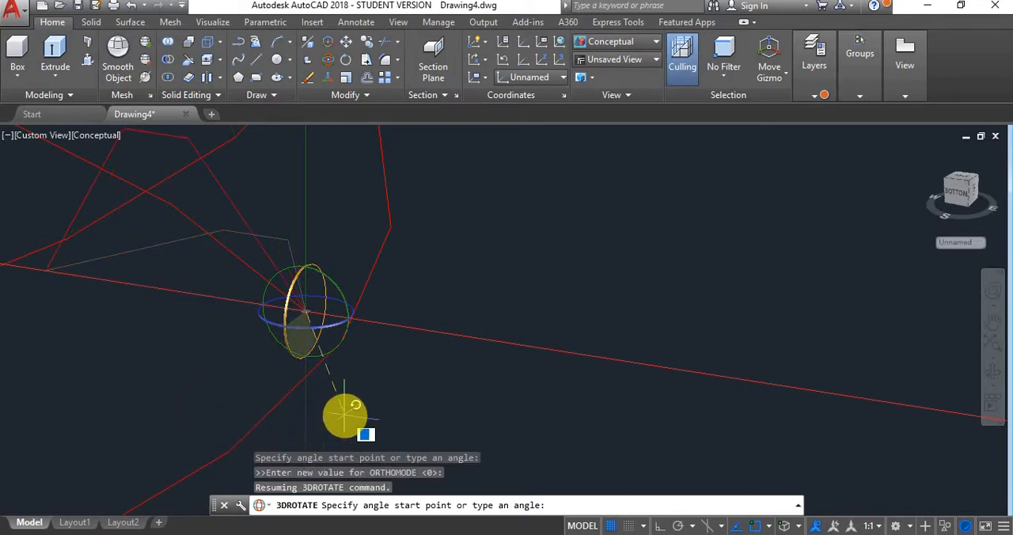
{"action": "key", "text": "F8"}
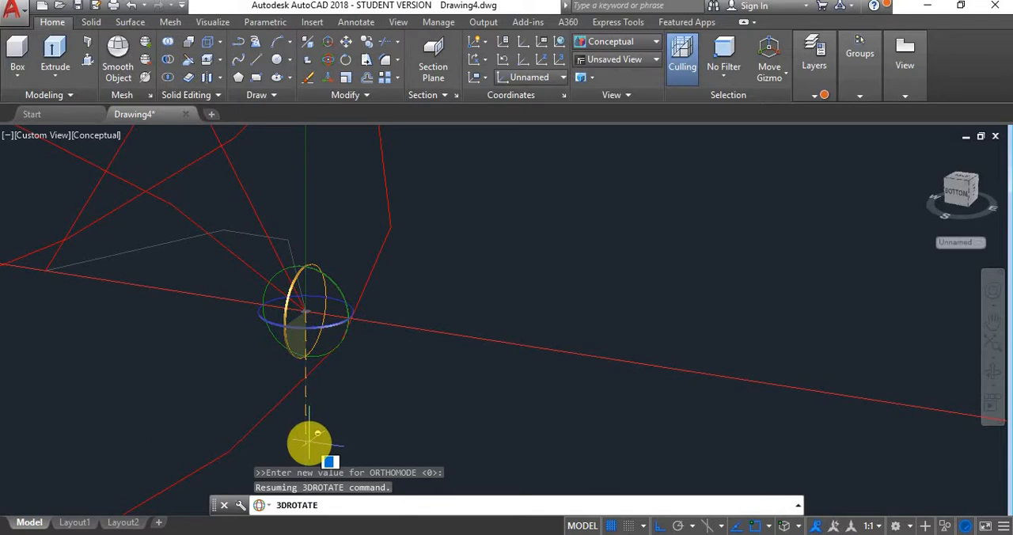
{"action": "left_click", "coordinate": [317, 433]}
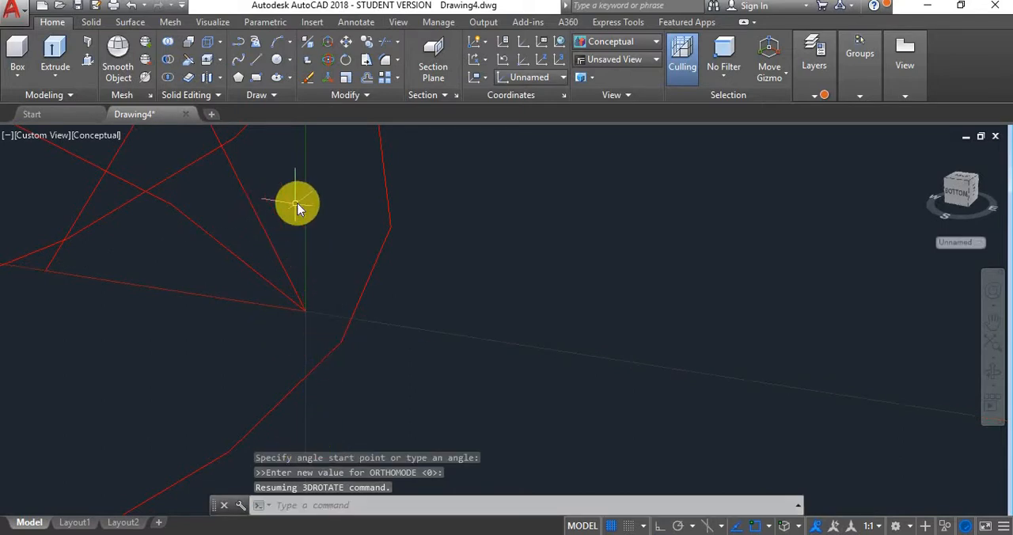
{"action": "right_click", "coordinate": [297, 203]}
{"action": "left_click", "coordinate": [301, 203]}
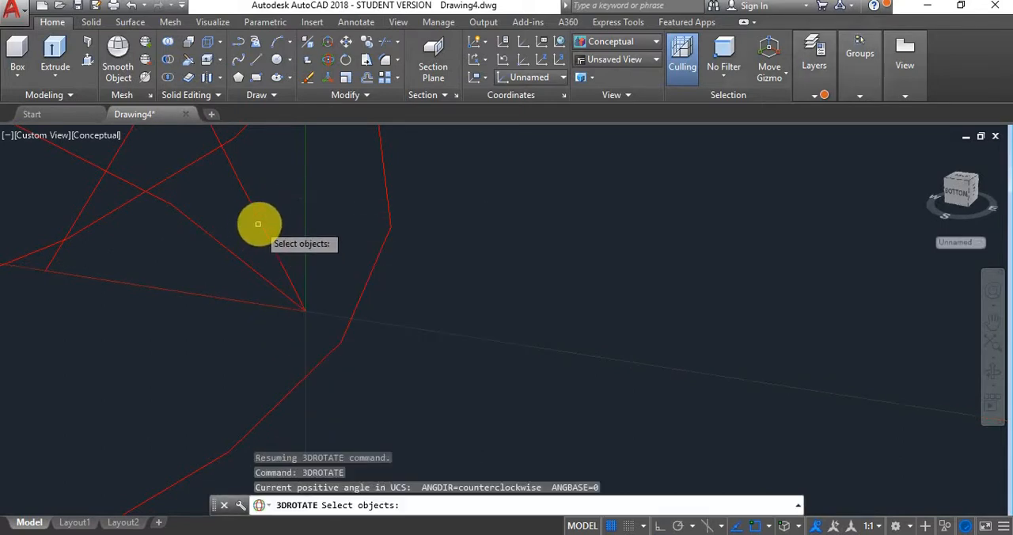
{"action": "left_click", "coordinate": [301, 272]}
{"action": "key", "text": "Return"}
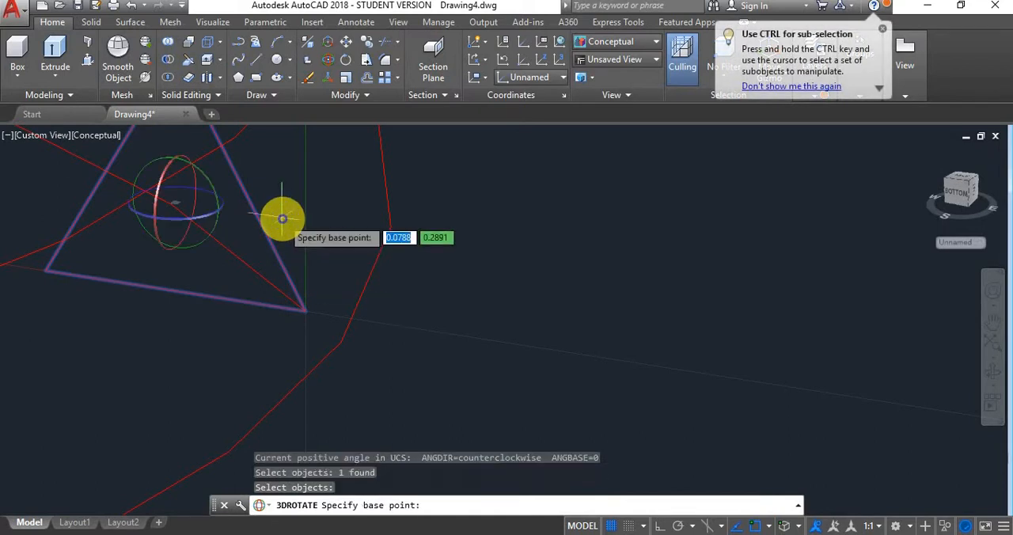
{"action": "left_click", "coordinate": [204, 176]}
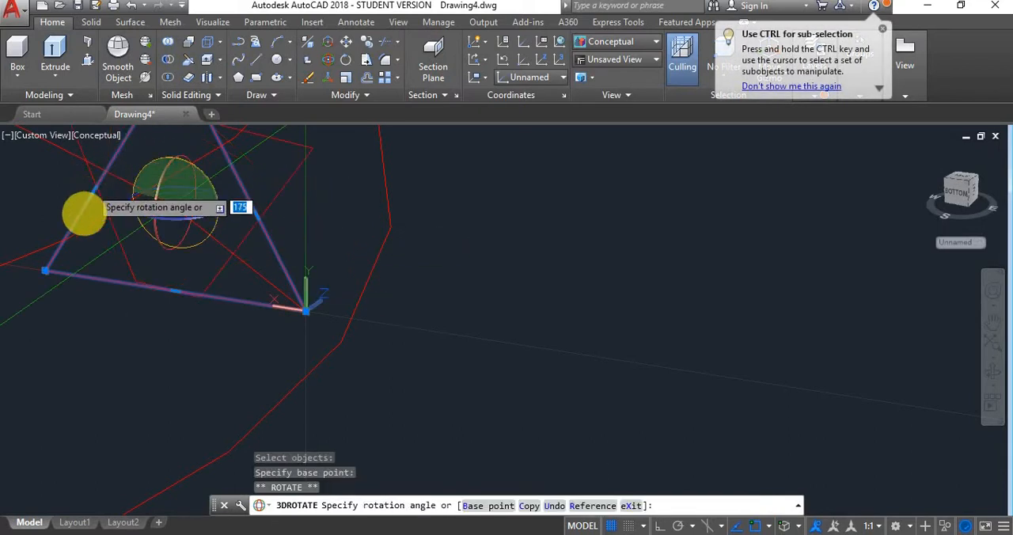
{"action": "key", "text": "F8"}
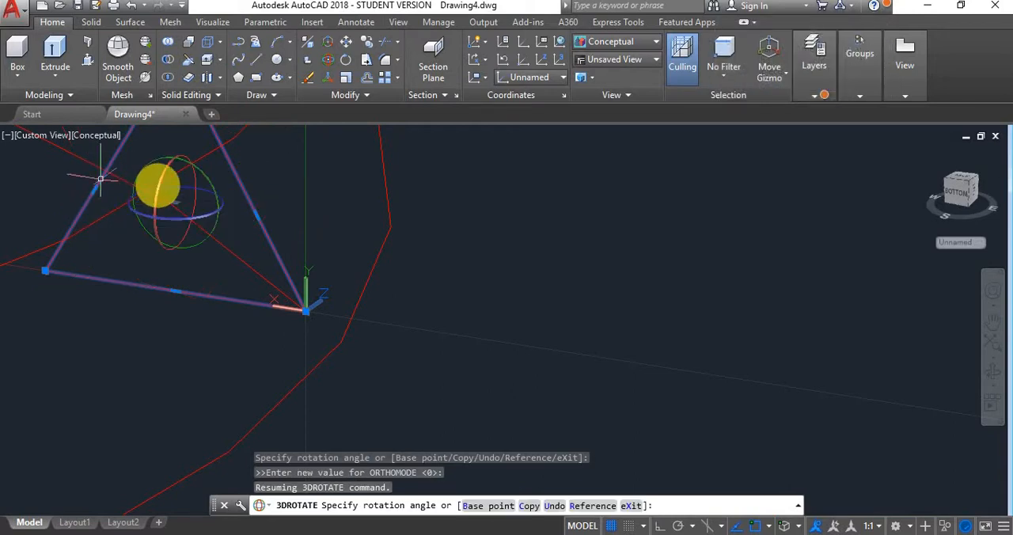
{"action": "key", "text": "Escape"}
- Rotate the red profile 90° about the UCS Z direction through the origin so its long edge runs along negative Y
{"action": "right_click", "coordinate": [268, 160]}
{"action": "left_click", "coordinate": [287, 161]}
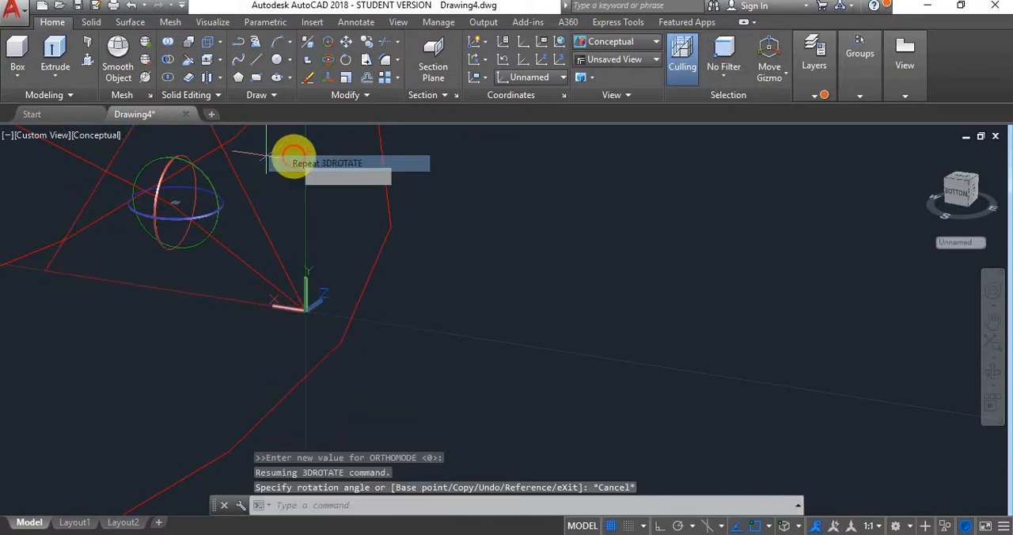
{"action": "left_click", "coordinate": [305, 307]}
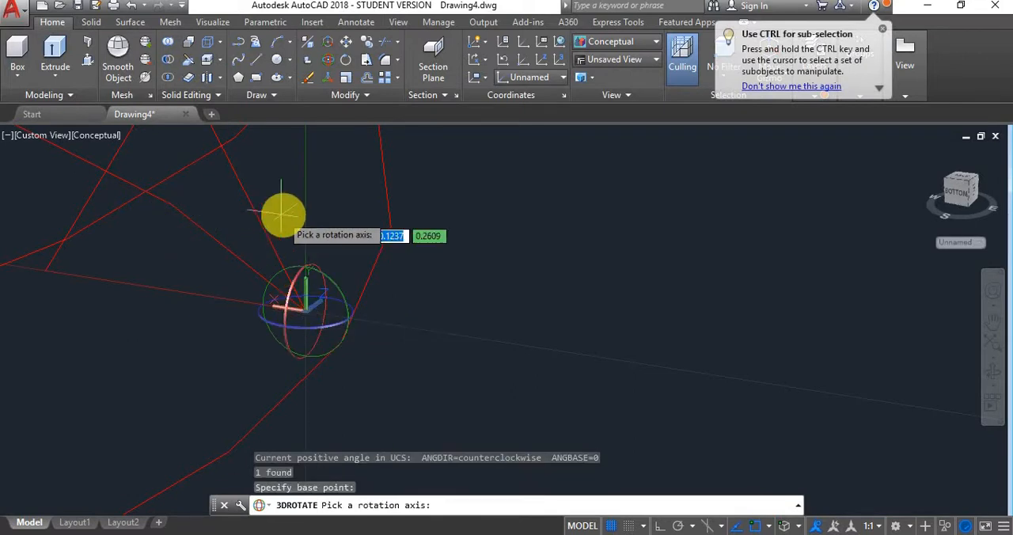
{"action": "left_click", "coordinate": [343, 299]}
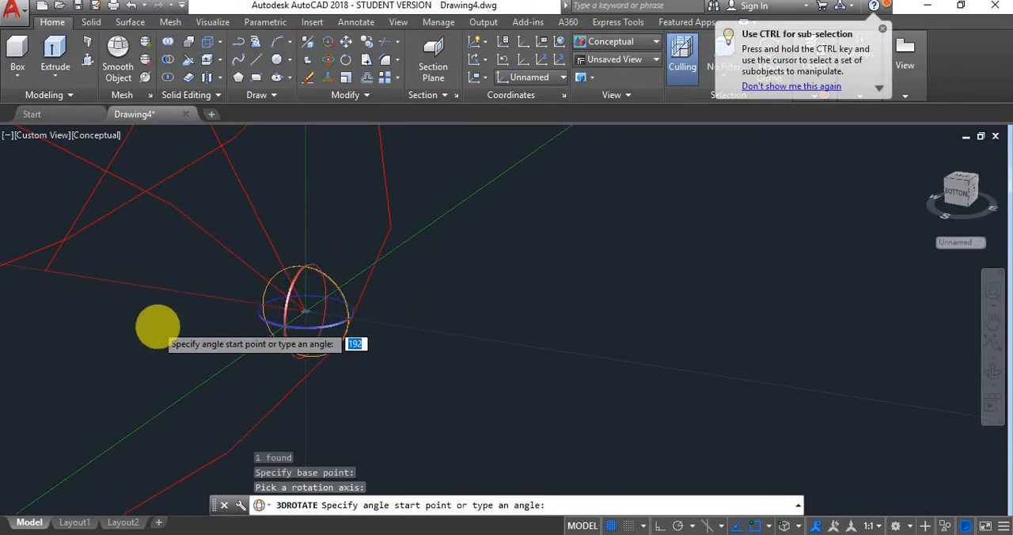
{"action": "key", "text": "F8"}
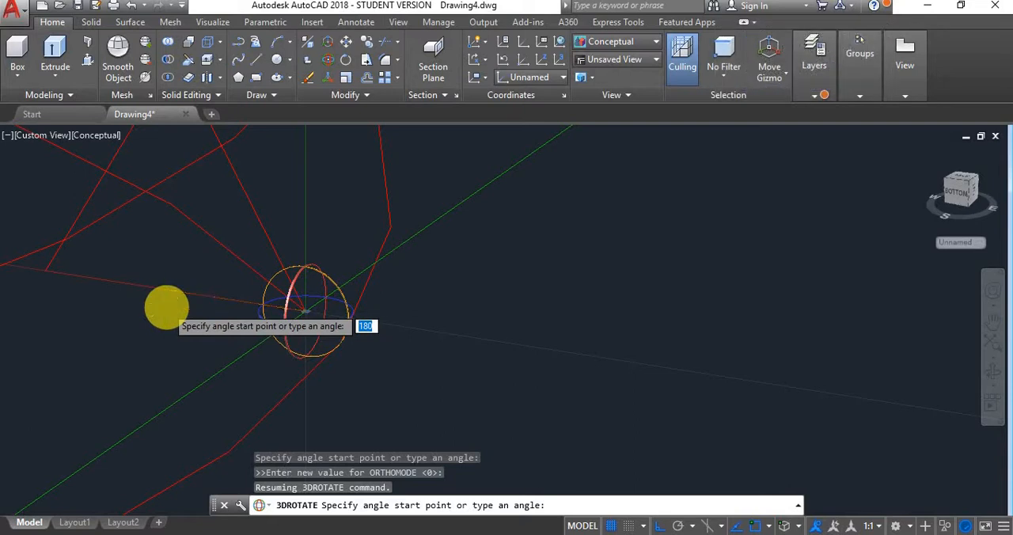
{"action": "left_click", "coordinate": [166, 307]}
{"action": "left_click", "coordinate": [311, 429]}
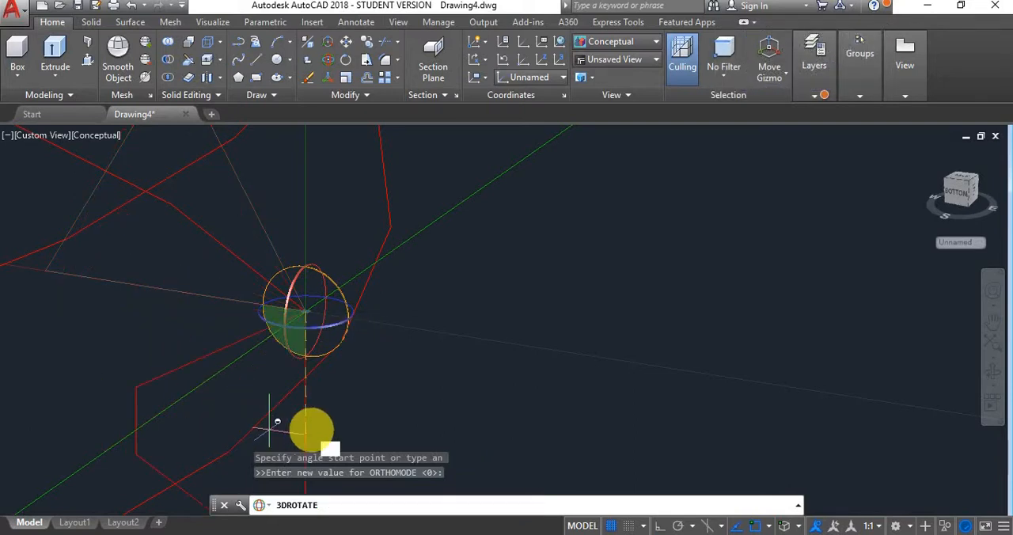
{"action": "left_click", "coordinate": [312, 429], "text": "shift"}
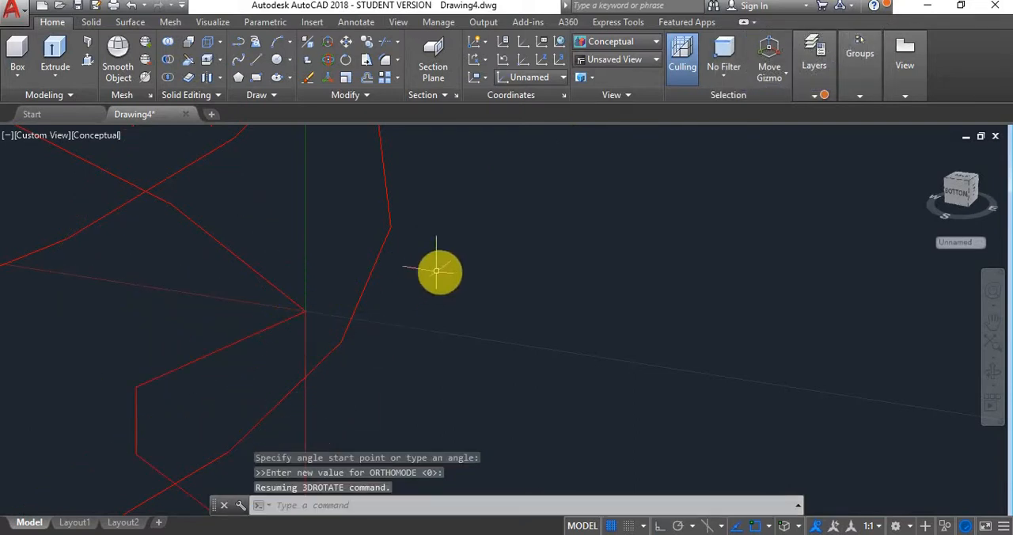
{"action": "scroll", "coordinate": [437, 263], "scroll_direction": "down", "scroll_amount": 6}
{"action": "key", "text": "Escape"}
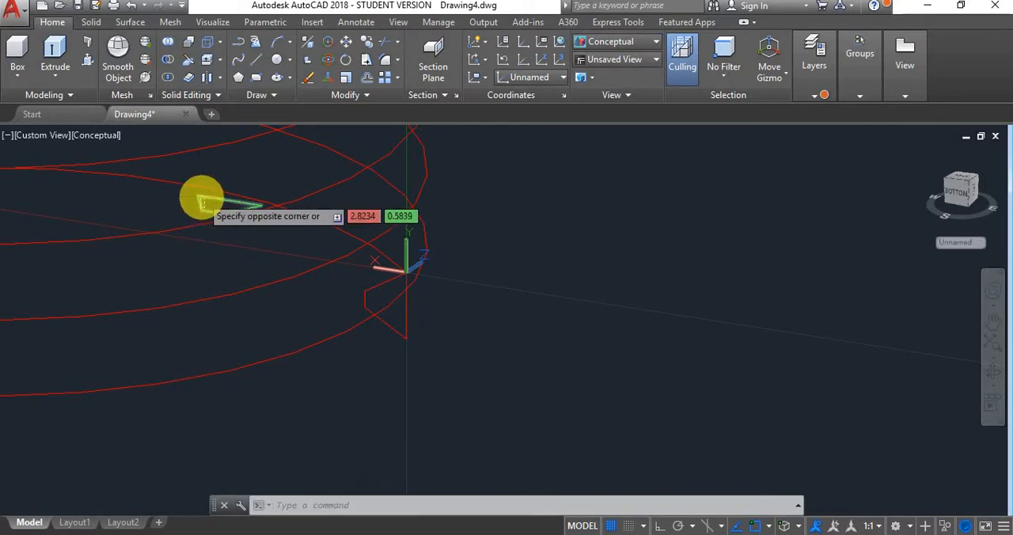
{"action": "key", "text": "Escape"}
{"action": "key", "text": "Escape"}
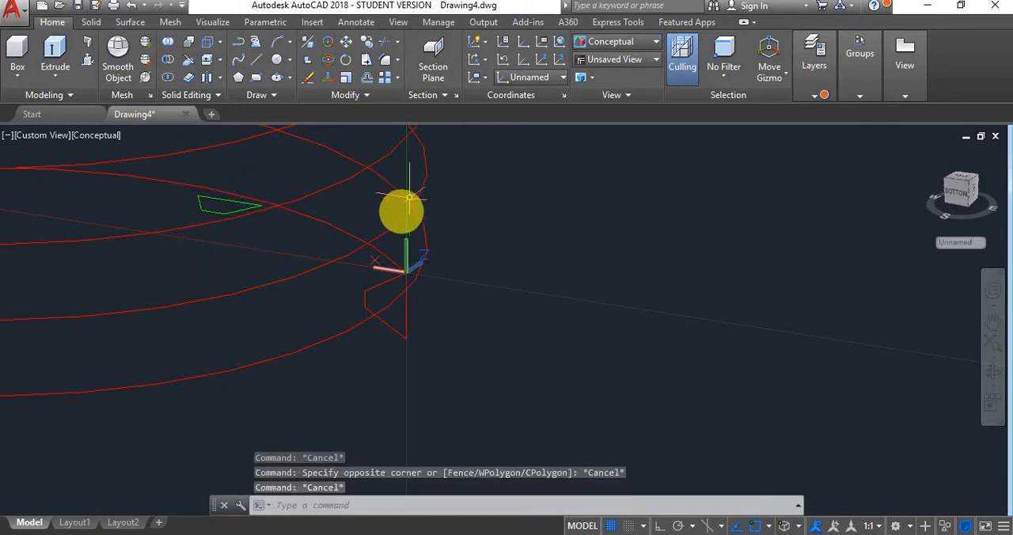
- Copy the helix from its lower endpoint straight along the negative X direction, clear of the original
{"action": "right_click", "coordinate": [415, 203]}
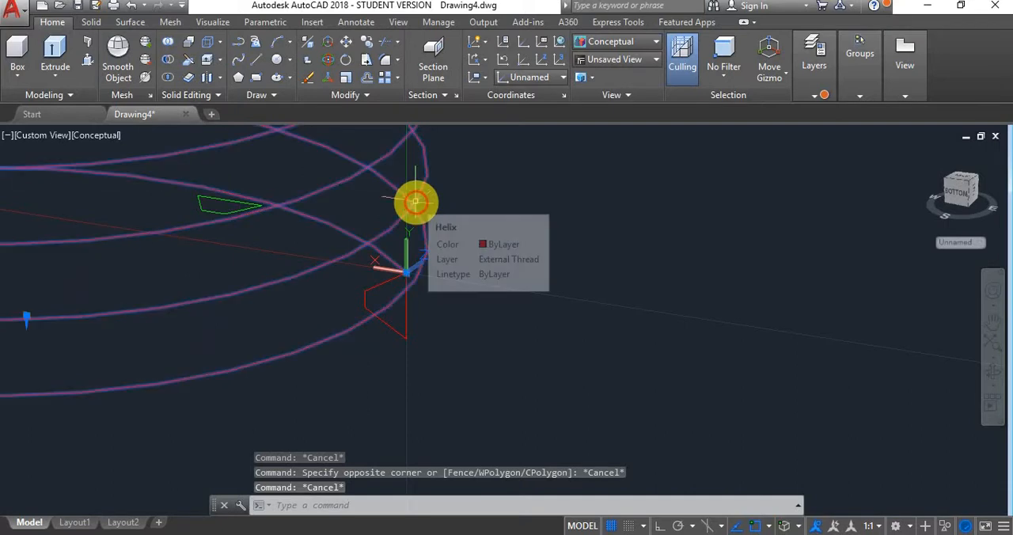
{"action": "left_click", "coordinate": [597, 172]}
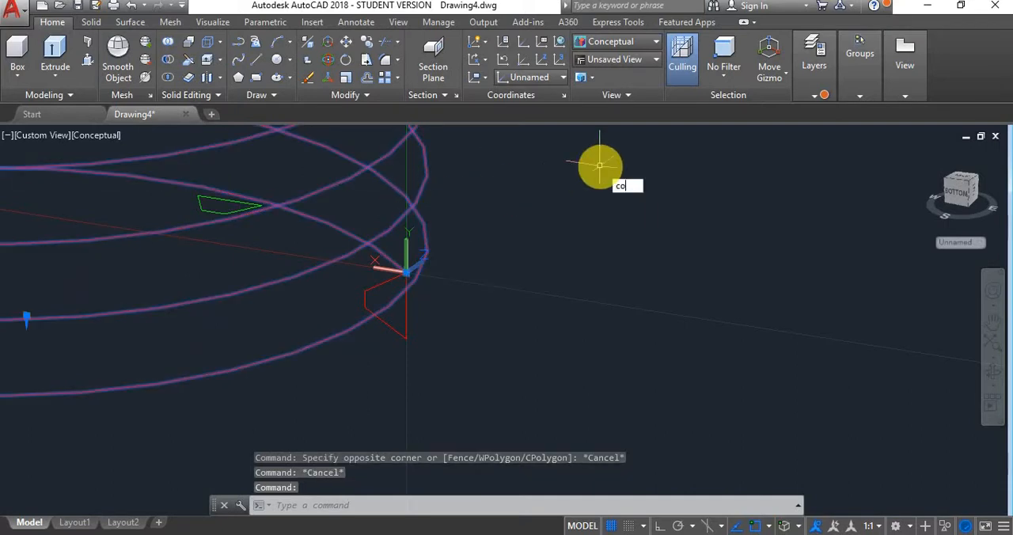
{"action": "key", "text": "Return"}
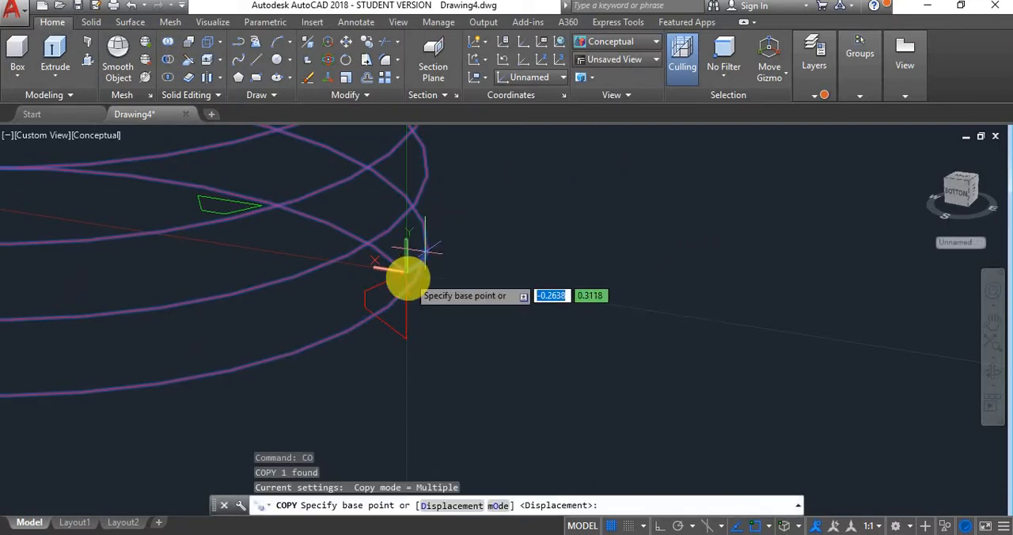
{"action": "left_click", "coordinate": [403, 271]}
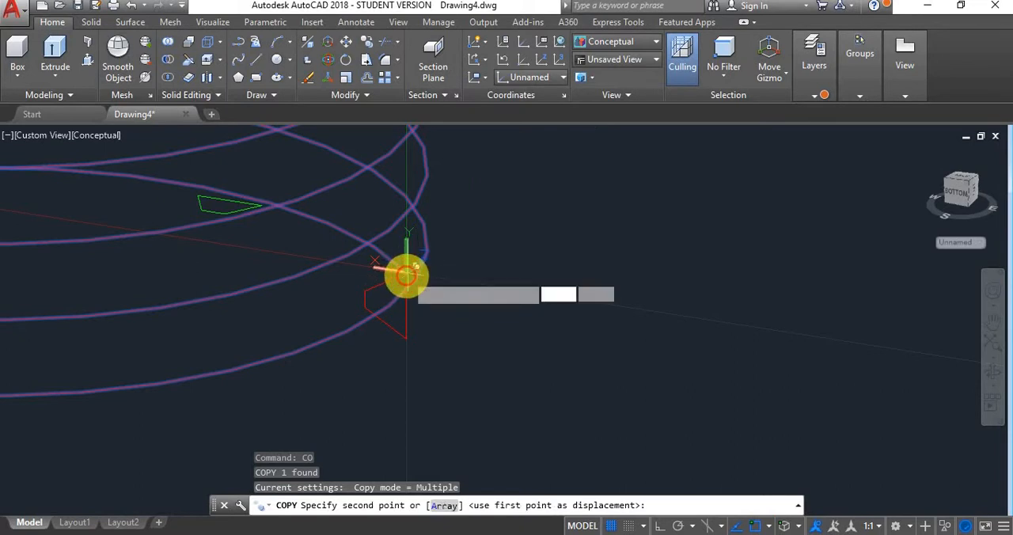
{"action": "scroll", "coordinate": [403, 274], "scroll_direction": "down", "scroll_amount": 4}
{"action": "scroll", "coordinate": [404, 273], "scroll_direction": "down", "scroll_amount": 3}
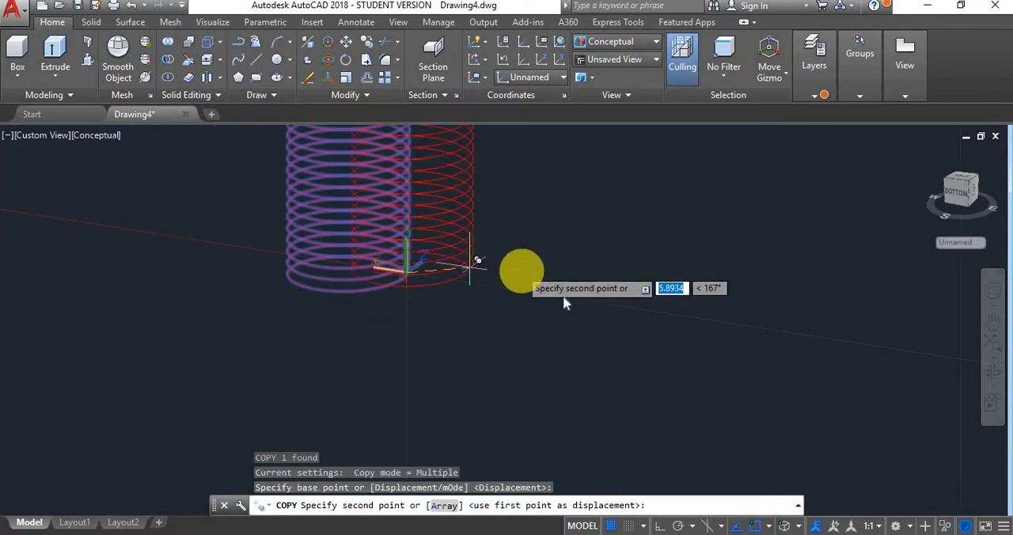
{"action": "key", "text": "F8"}
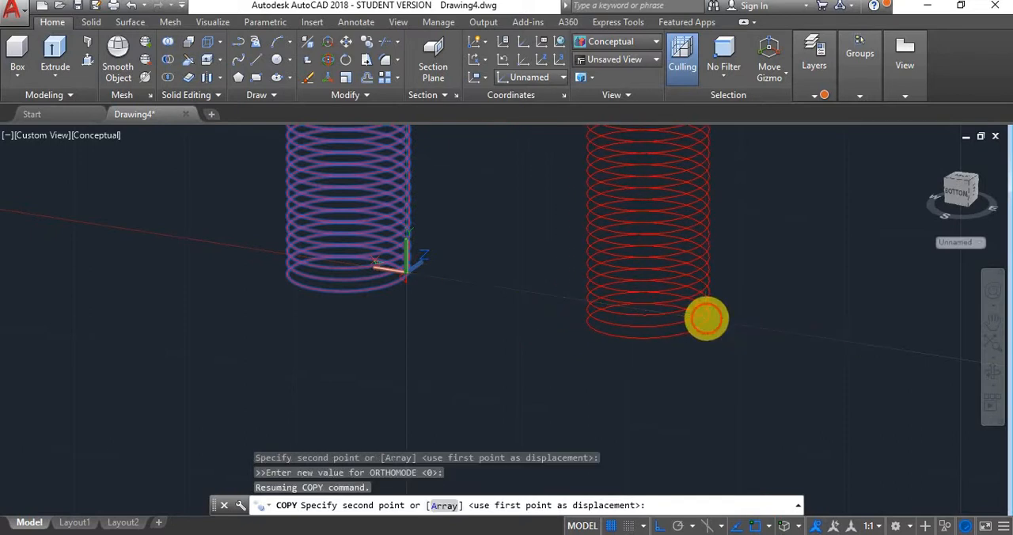
{"action": "left_click", "coordinate": [705, 317]}
{"action": "key", "text": "Escape"}
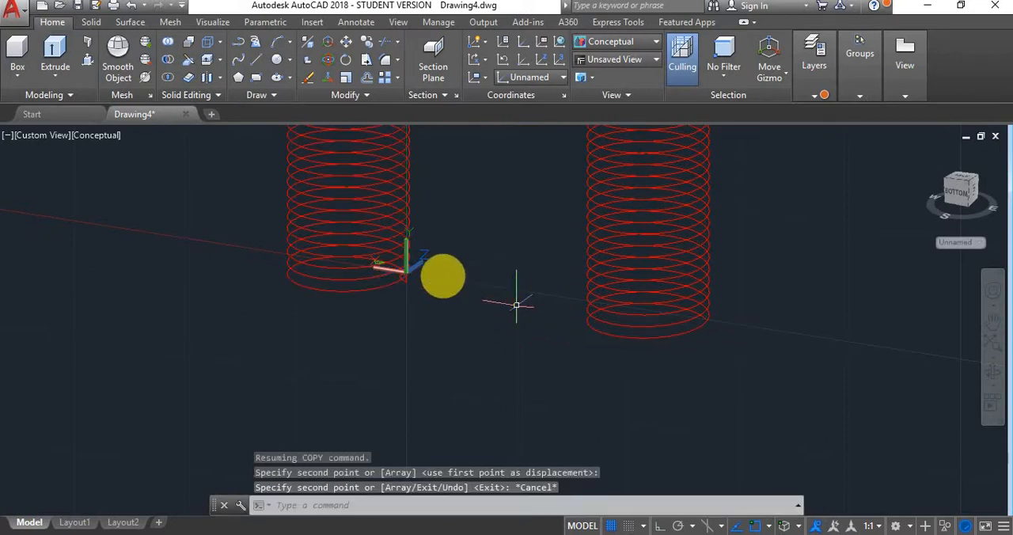
{"action": "scroll", "coordinate": [379, 263], "scroll_direction": "up", "scroll_amount": 7}
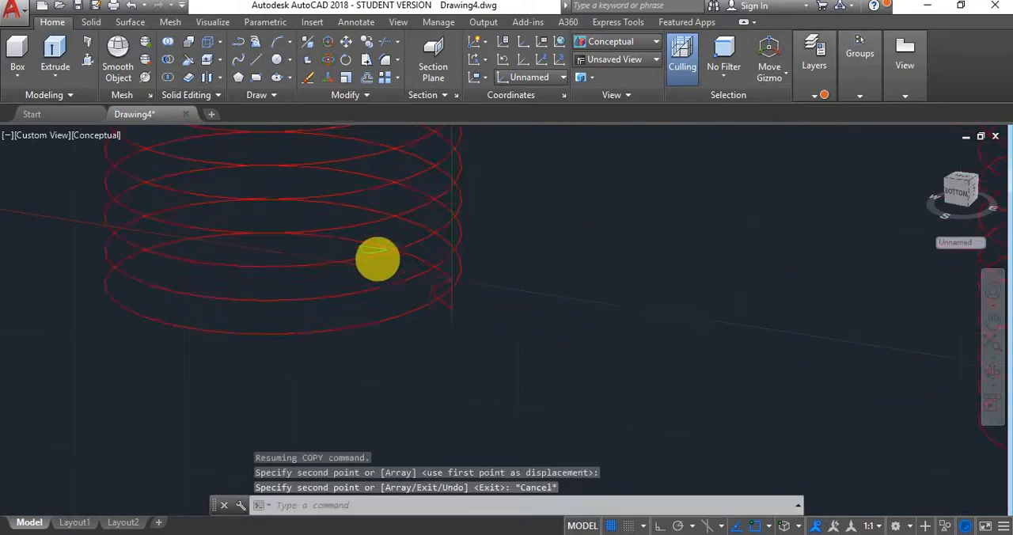
{"action": "left_click", "coordinate": [372, 249]}
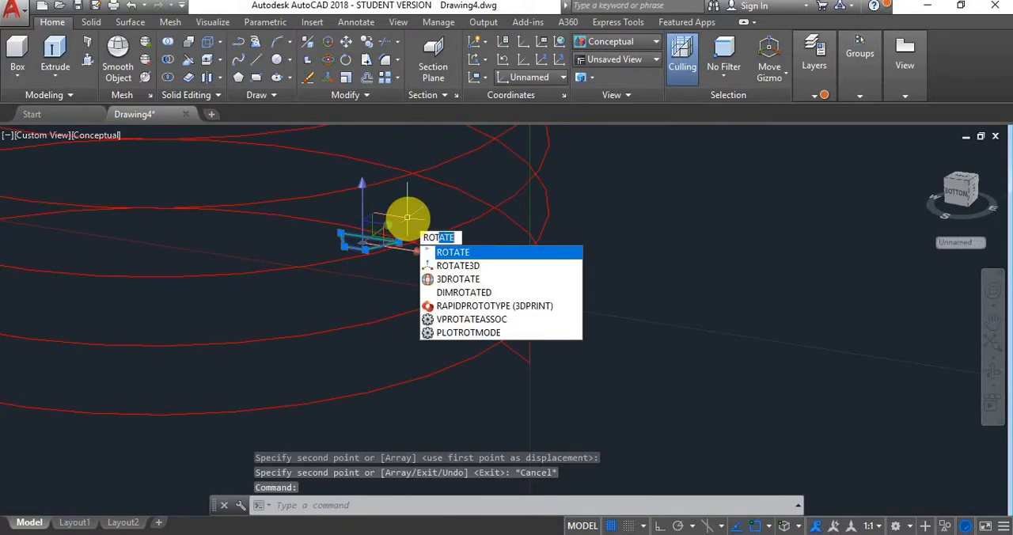
{"action": "key", "text": "Return"}
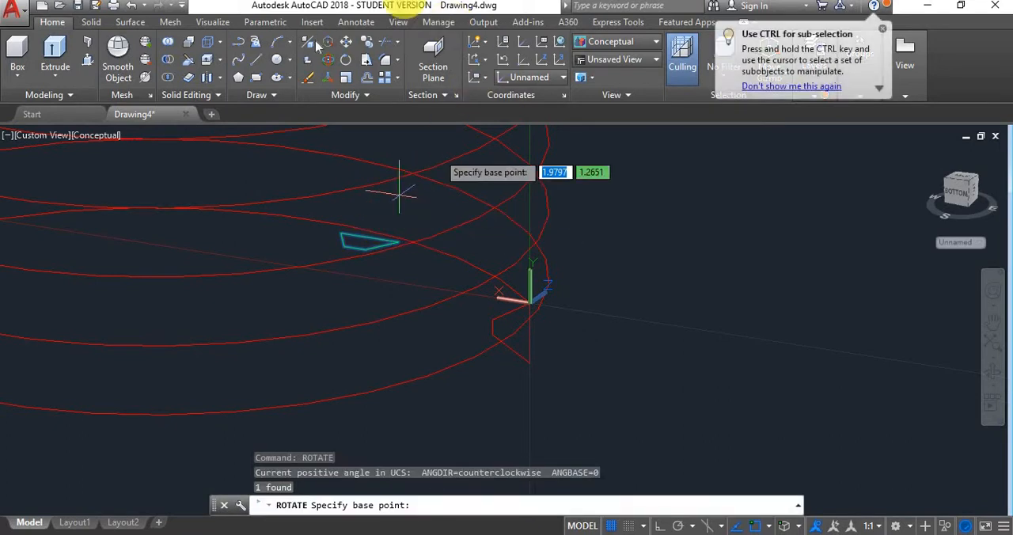
{"action": "scroll", "coordinate": [351, 241], "scroll_direction": "up", "scroll_amount": 5}
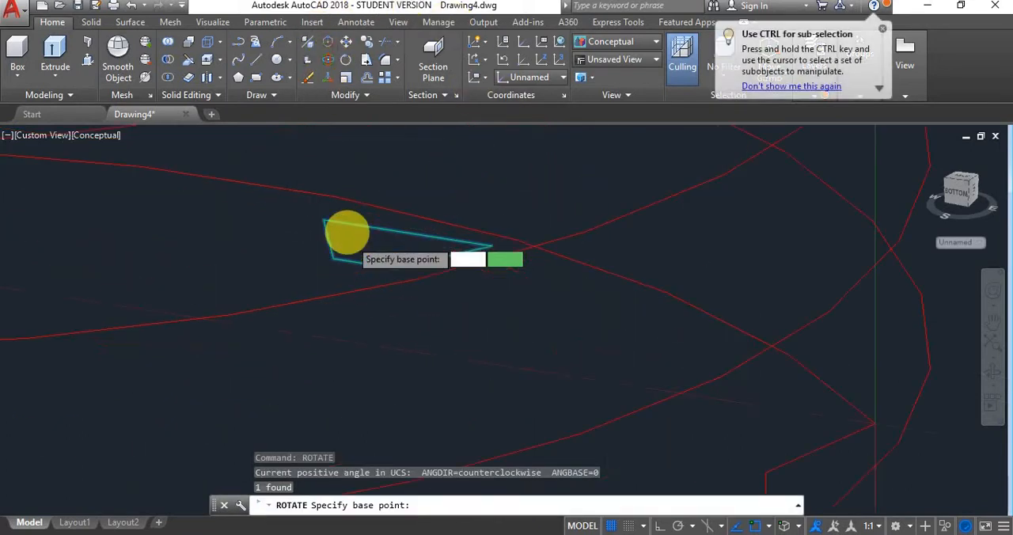
{"action": "left_click", "coordinate": [313, 210]}
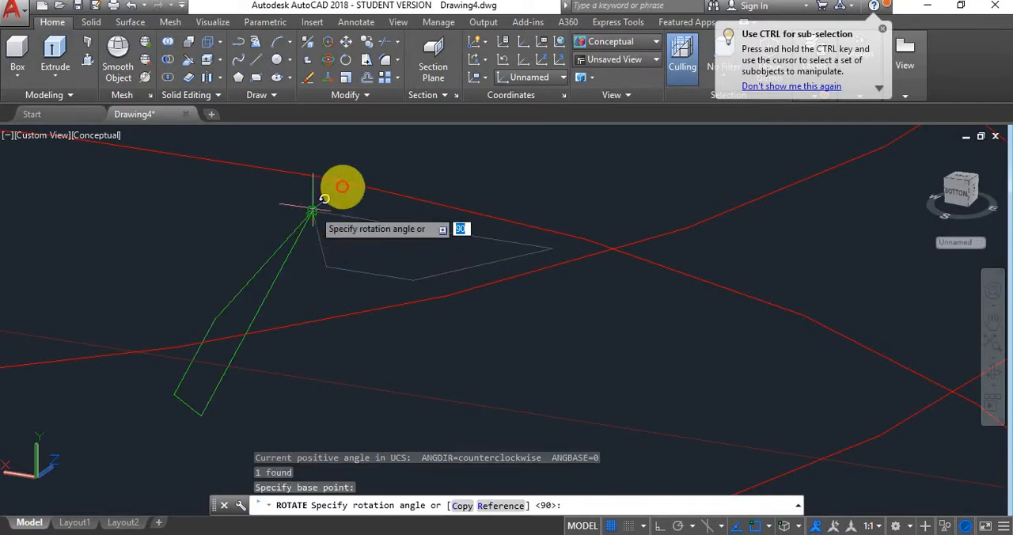
{"action": "key", "text": "Escape"}
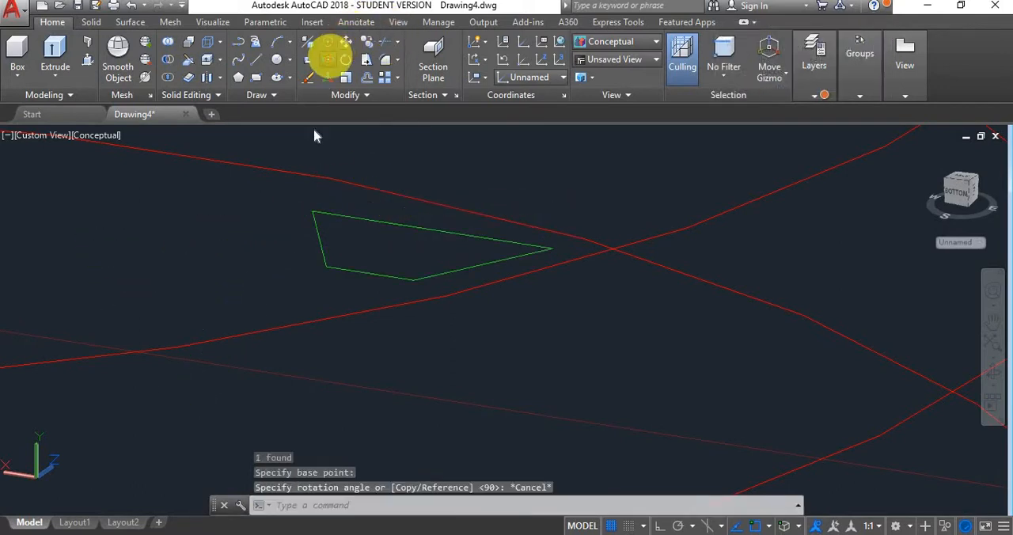
- Rotate the green profile 270° in 3D about the UCS Z direction through its centre so its long edge stands vertical
{"action": "left_click", "coordinate": [329, 59]}
{"action": "left_click", "coordinate": [340, 214]}
{"action": "key", "text": "Return"}
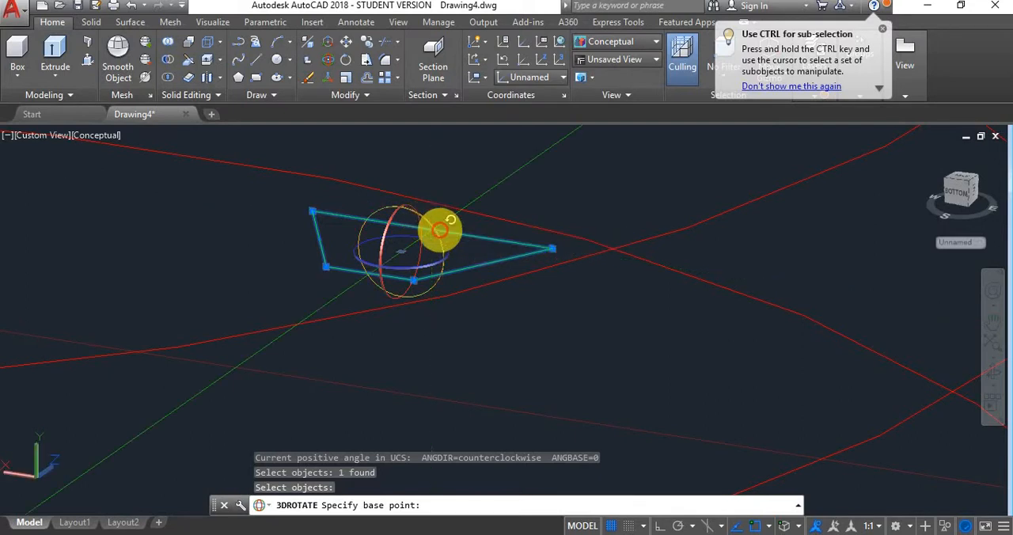
{"action": "left_click", "coordinate": [434, 224]}
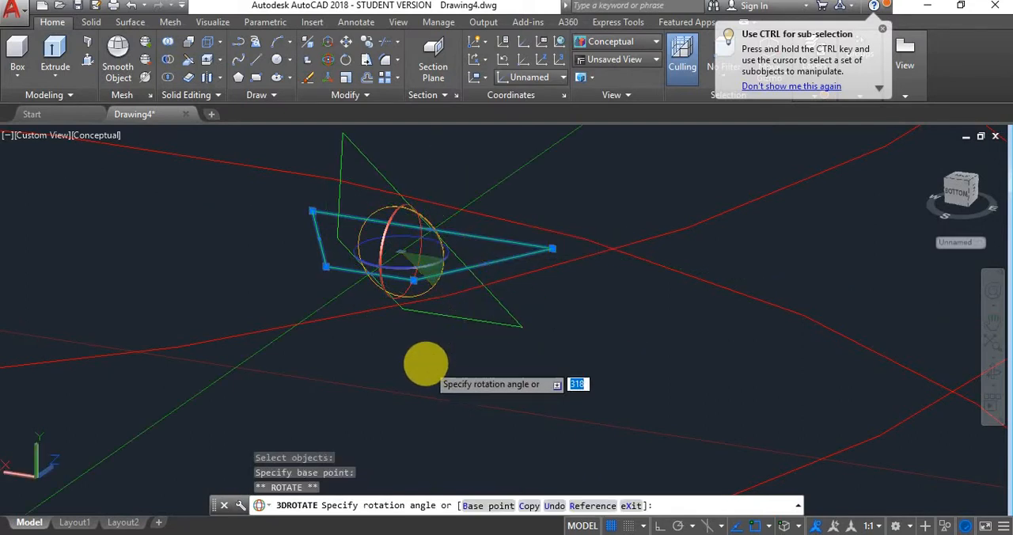
{"action": "key", "text": "F8"}
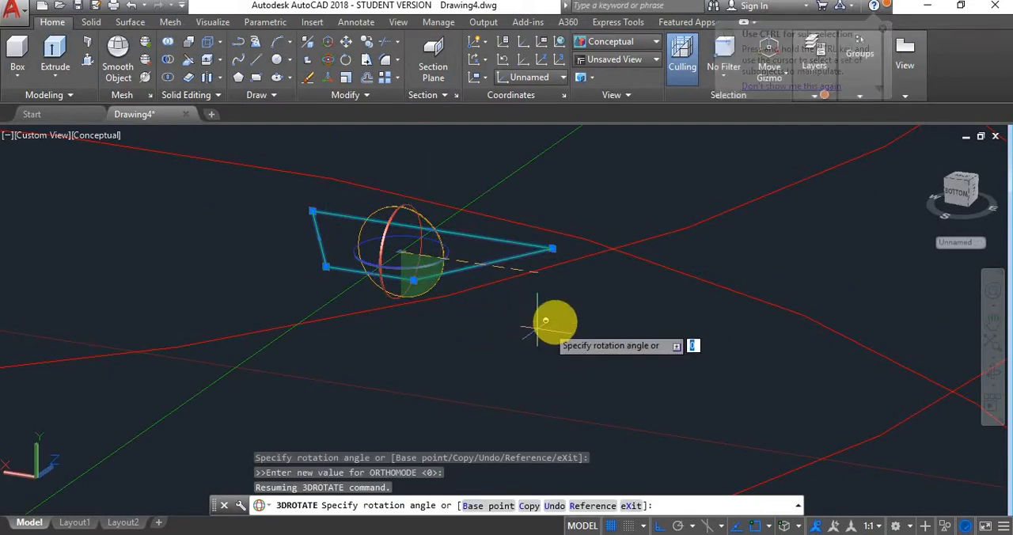
{"action": "left_click", "coordinate": [419, 380]}
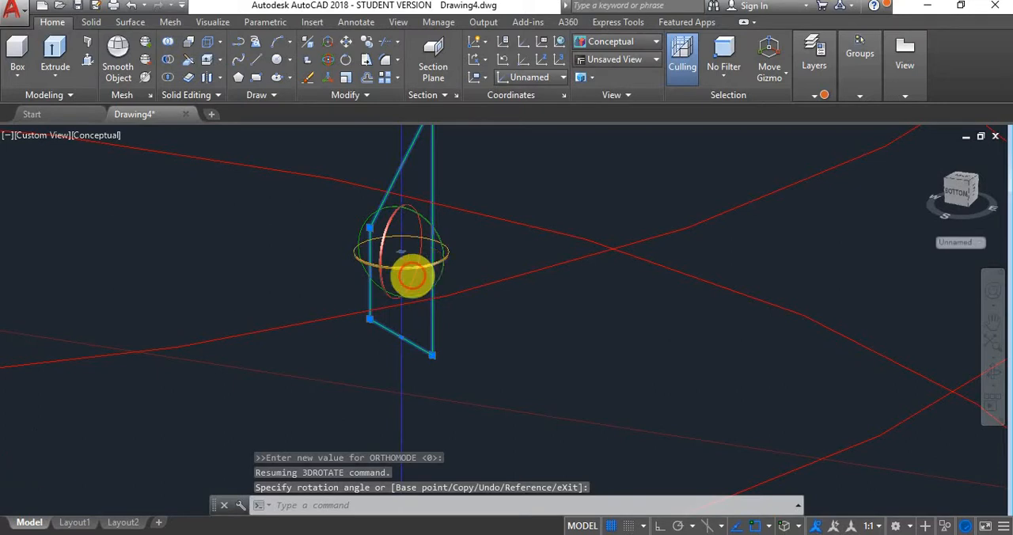
- Rotate the upright green profile 270° about its vertical axis so it lies parallel to the UCS XY plane
{"action": "left_click", "coordinate": [412, 275]}
{"action": "key", "text": "F8"}
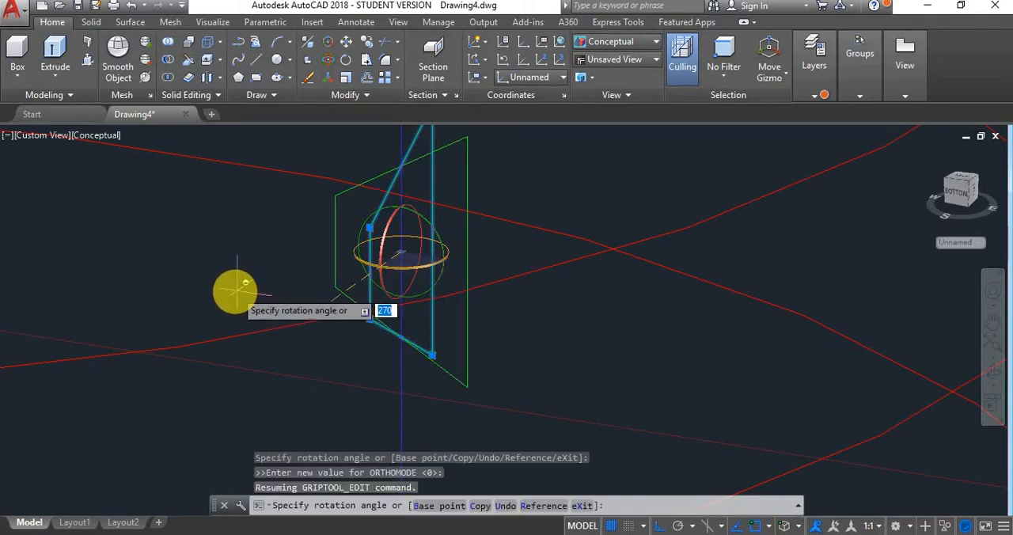
{"action": "left_click", "coordinate": [225, 283]}
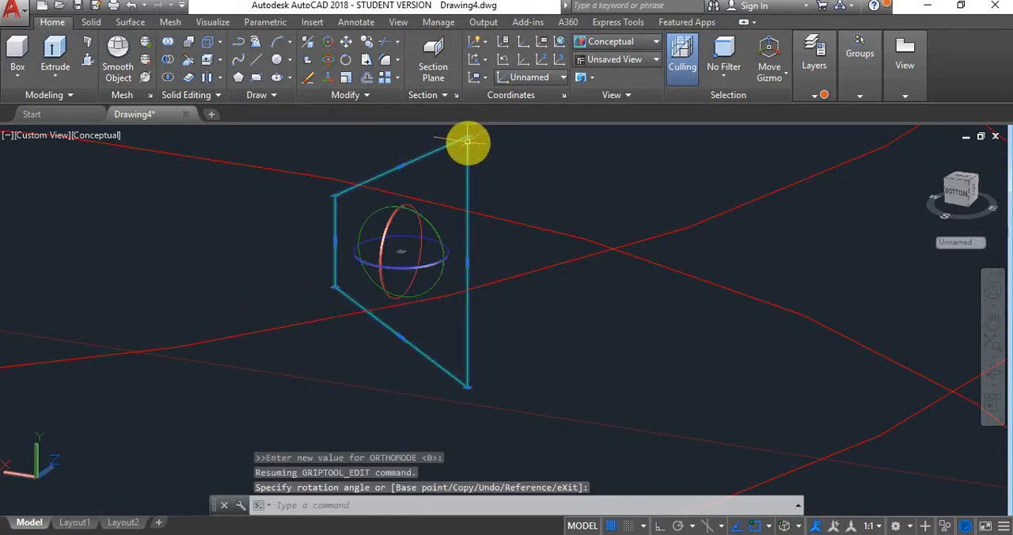
- Move the green profile by its upper outer corner onto the lower endpoint of the copied helix
{"action": "scroll", "coordinate": [468, 142], "scroll_direction": "down", "scroll_amount": 4}
{"action": "scroll", "coordinate": [489, 138], "scroll_direction": "up", "scroll_amount": 3}
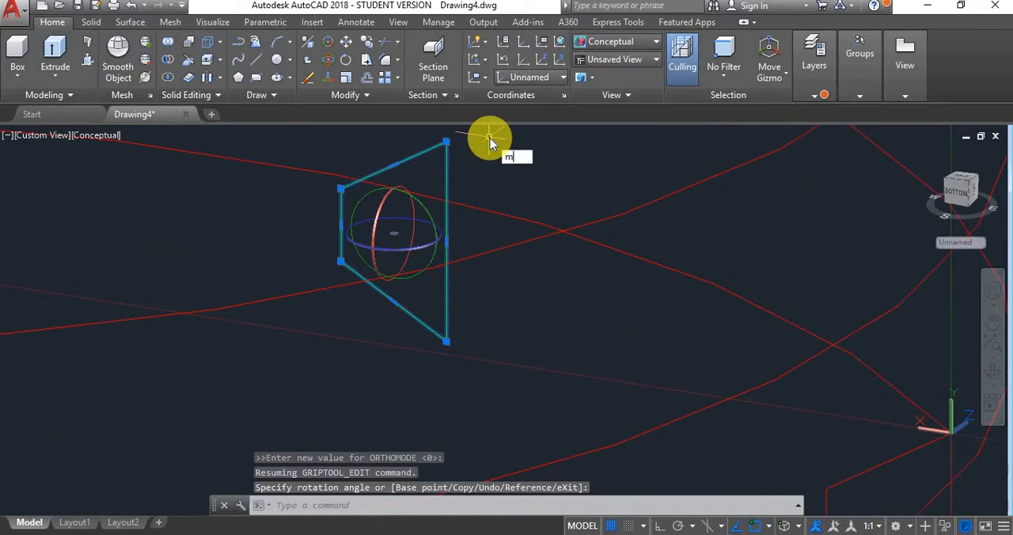
{"action": "key", "text": "Return"}
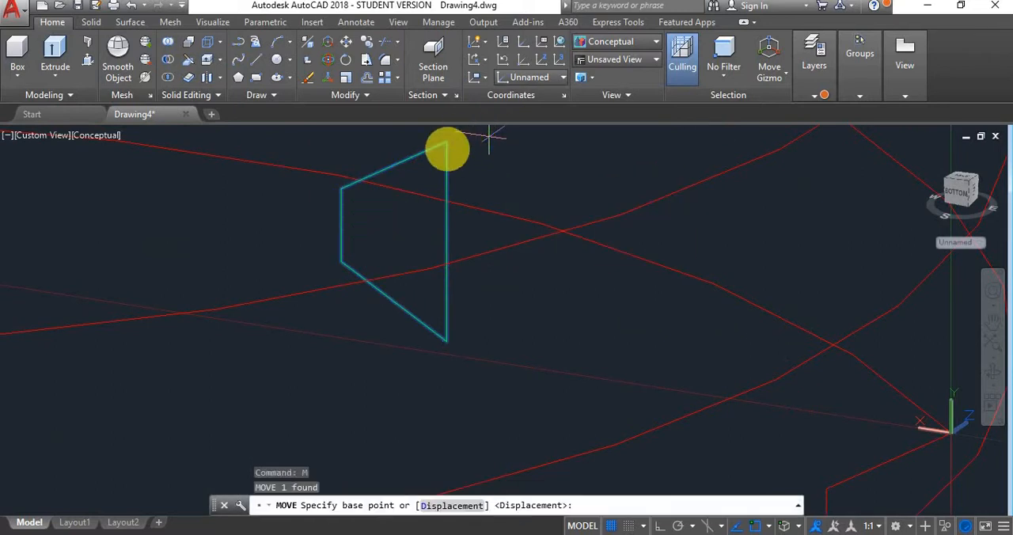
{"action": "left_click", "coordinate": [446, 143]}
{"action": "scroll", "coordinate": [446, 146], "scroll_direction": "down", "scroll_amount": 5}
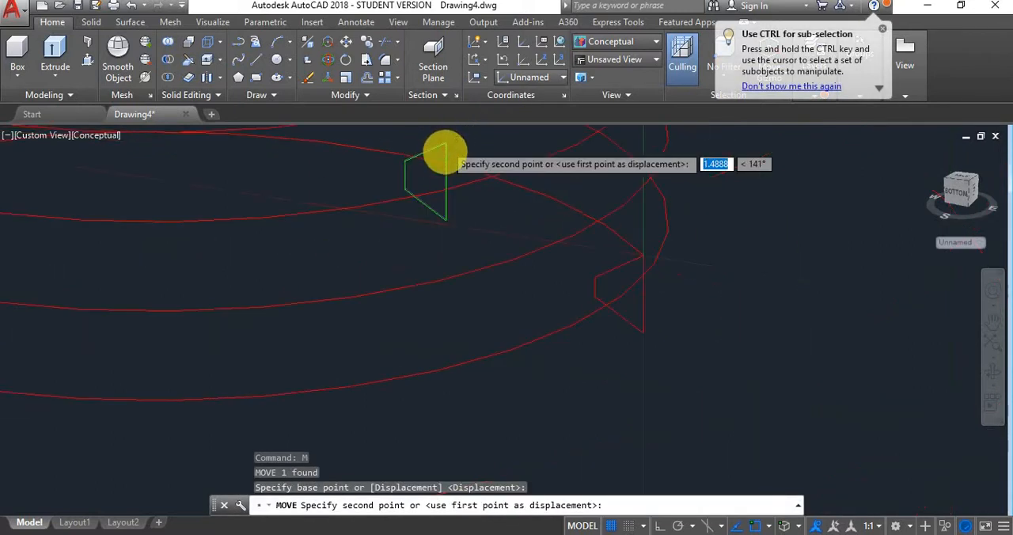
{"action": "scroll", "coordinate": [446, 149], "scroll_direction": "down", "scroll_amount": 6}
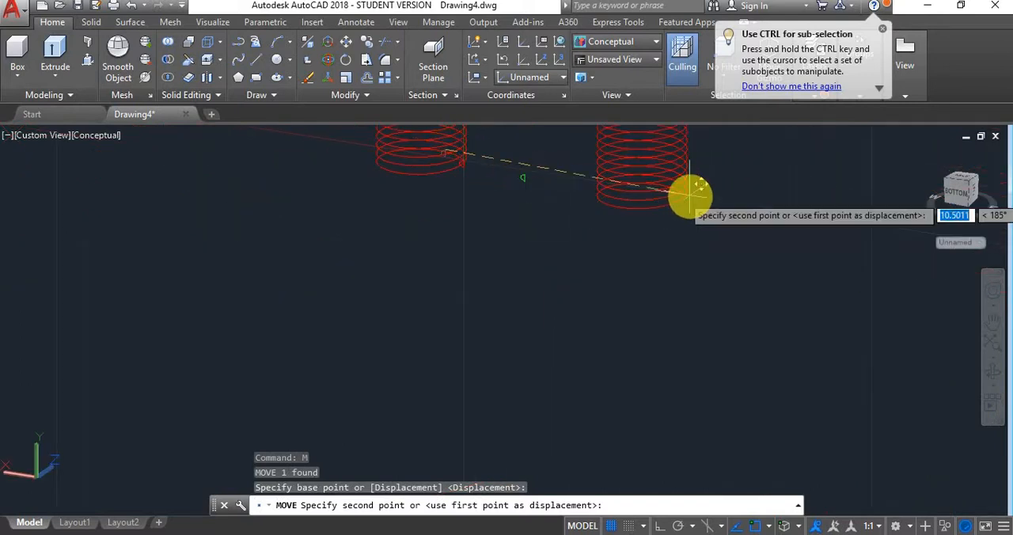
{"action": "scroll", "coordinate": [695, 196], "scroll_direction": "up", "scroll_amount": 4}
{"action": "scroll", "coordinate": [680, 196], "scroll_direction": "up", "scroll_amount": 8}
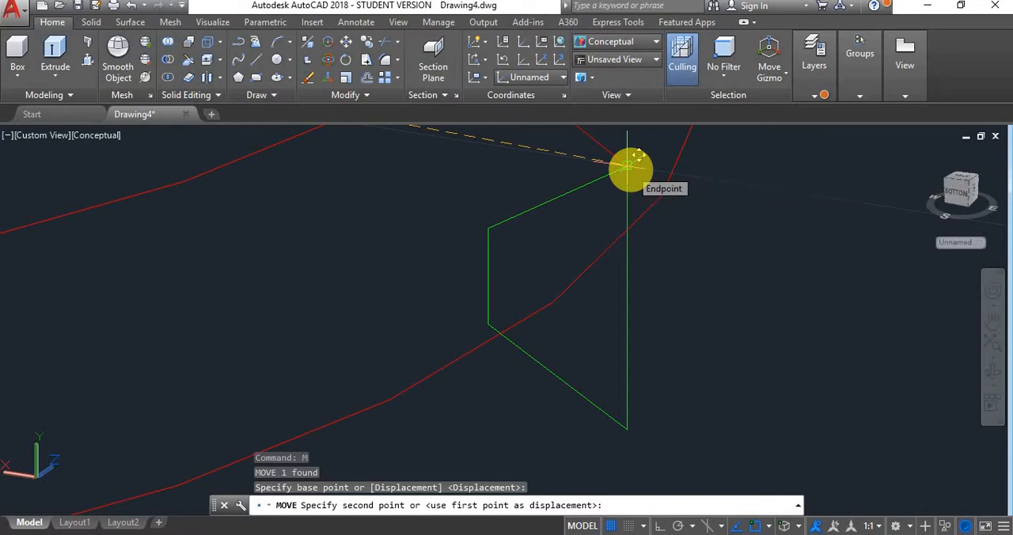
{"action": "left_click", "coordinate": [628, 165]}
- Assign the copied helix to the Internal Thread layer and clear the selection
{"action": "left_click", "coordinate": [657, 201]}
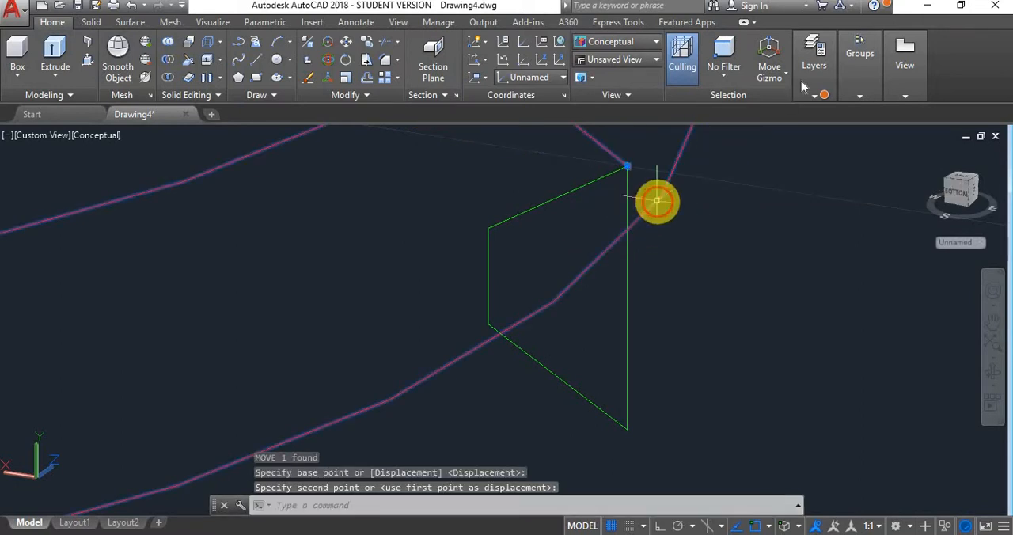
{"action": "left_click", "coordinate": [809, 79]}
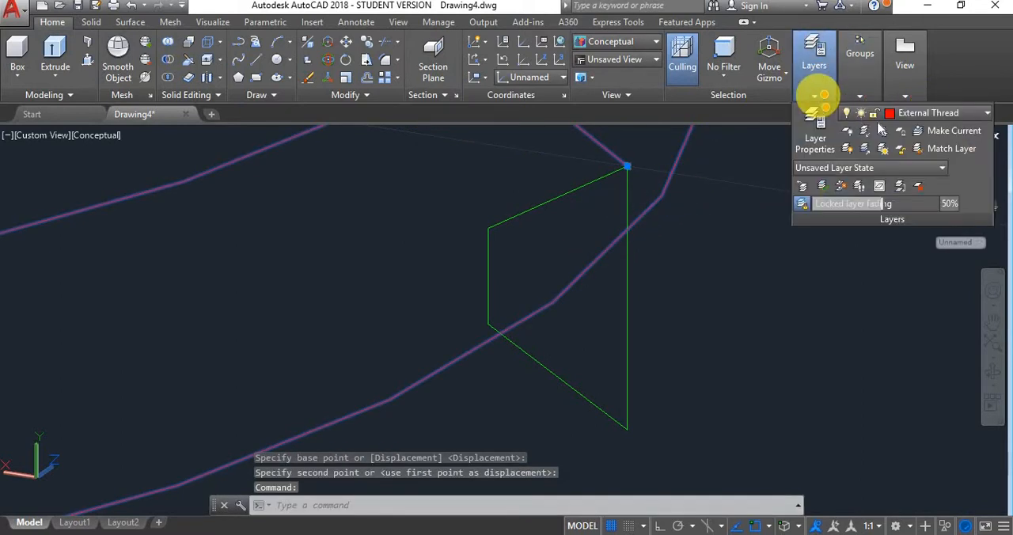
{"action": "left_click", "coordinate": [930, 115]}
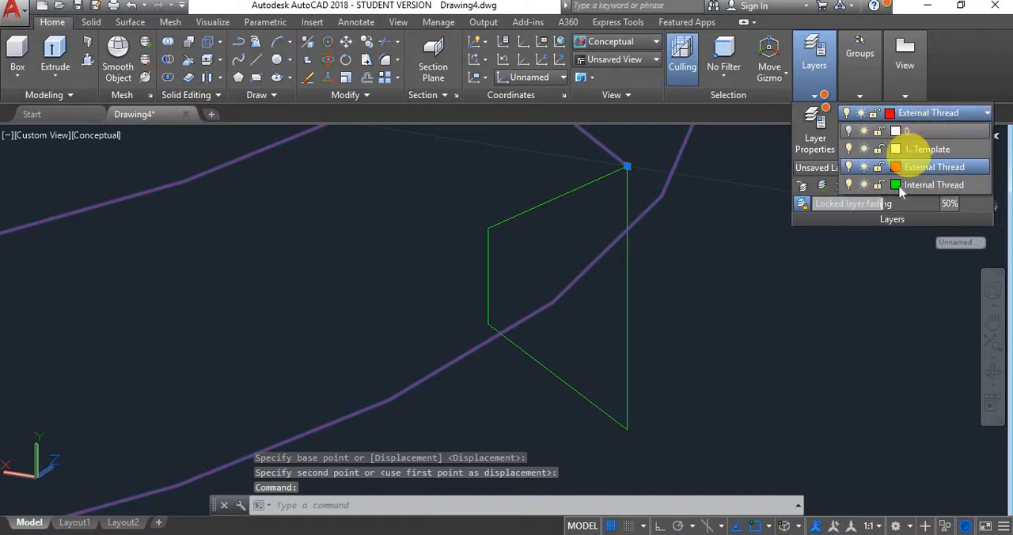
{"action": "left_click", "coordinate": [900, 189]}
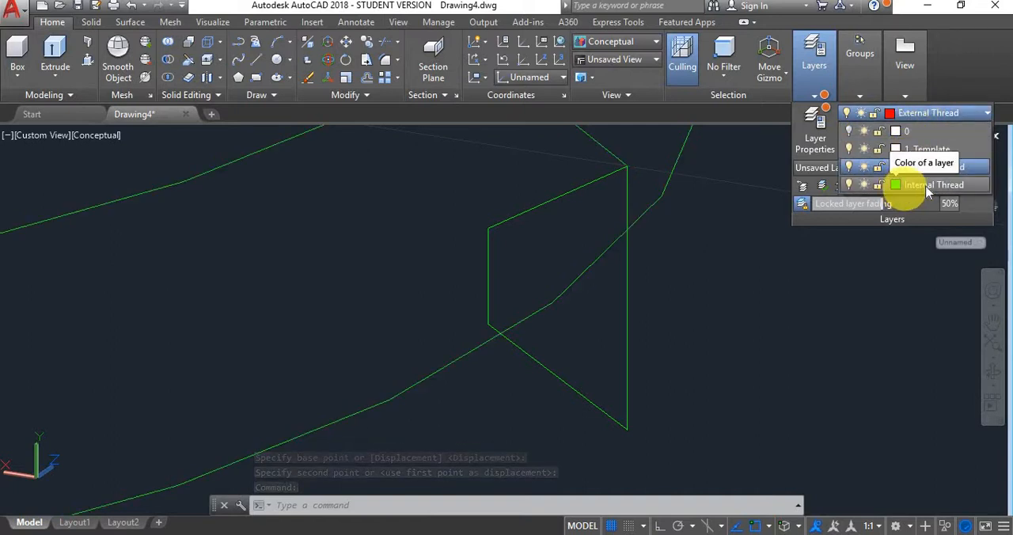
{"action": "left_click", "coordinate": [688, 212]}
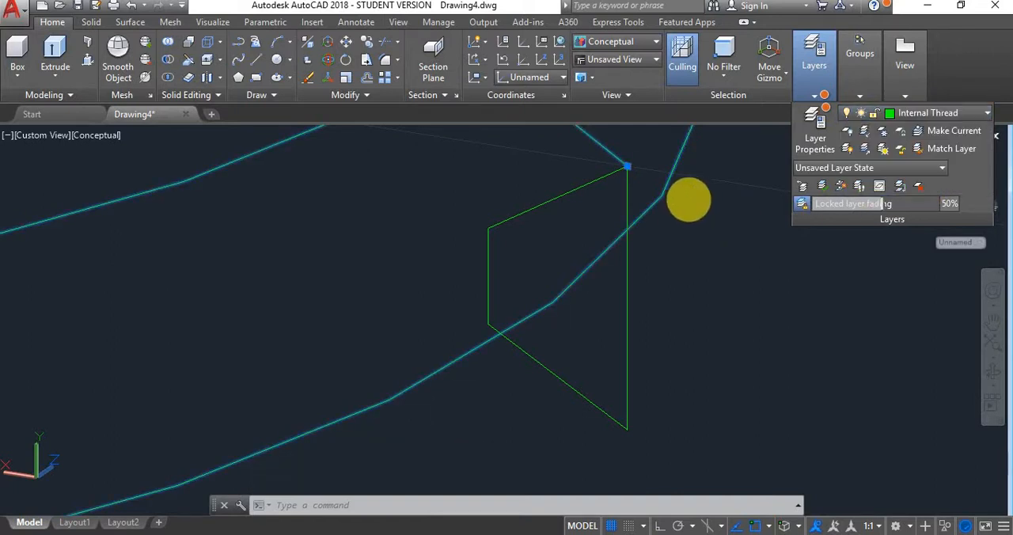
{"action": "key", "text": "Escape"}
- Examine both helices and their thread profiles in the front view, checking how each profile meets its helix's lower end
{"action": "scroll", "coordinate": [672, 186], "scroll_direction": "down", "scroll_amount": 10}
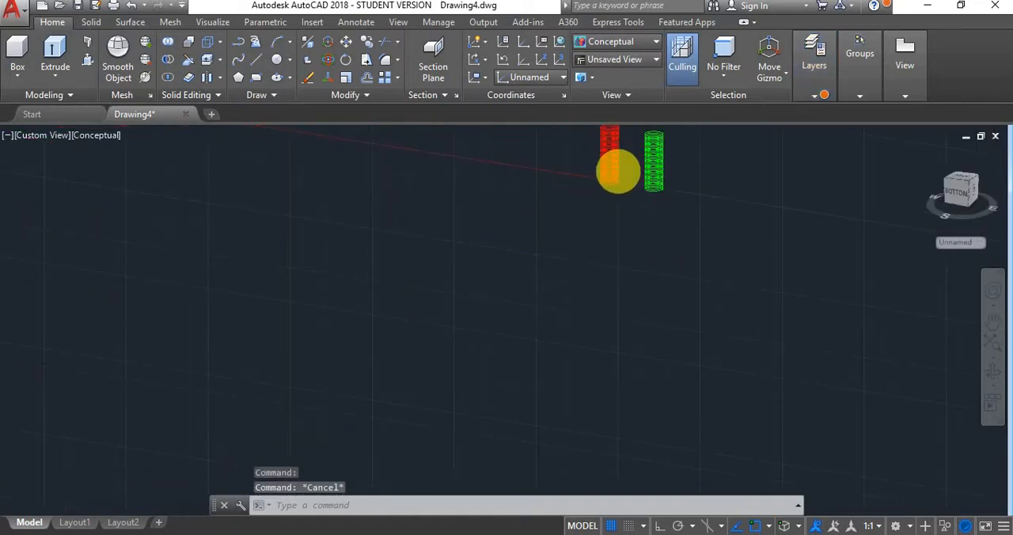
{"action": "left_click", "coordinate": [957, 193]}
{"action": "left_click_drag", "start_coordinate": [896, 186], "coordinate": [531, 321]}
{"action": "scroll", "coordinate": [546, 250], "scroll_direction": "up", "scroll_amount": 6}
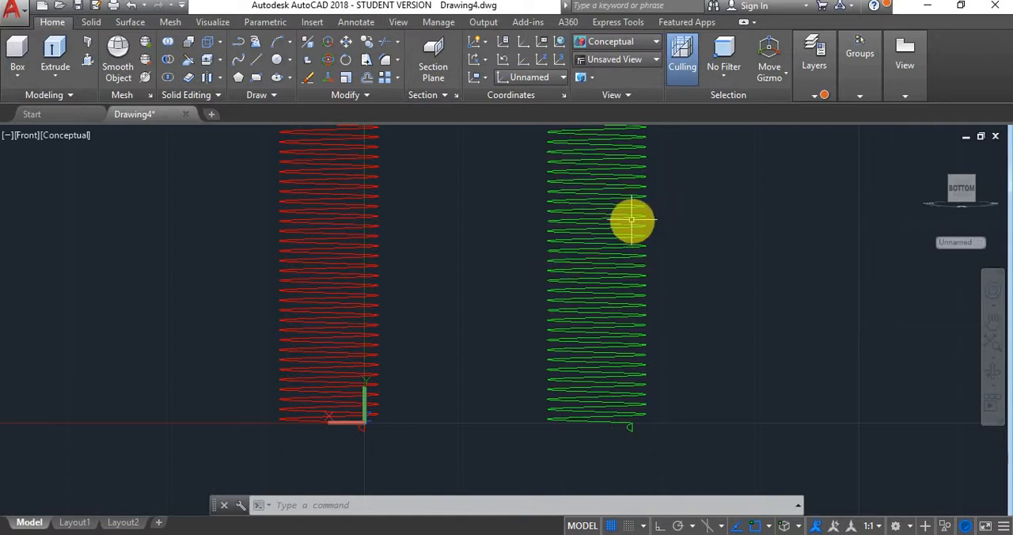
{"action": "left_click", "coordinate": [575, 173]}
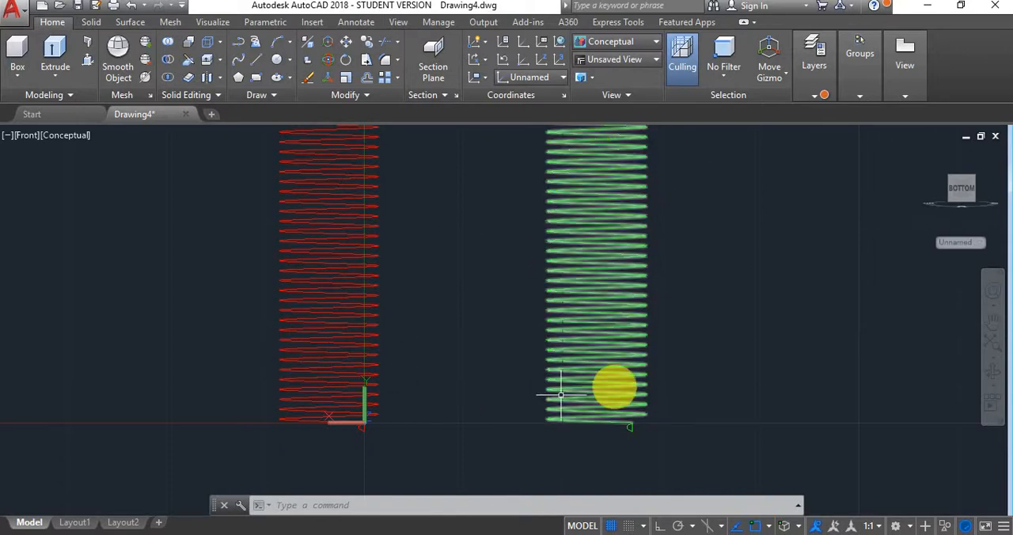
{"action": "scroll", "coordinate": [607, 443], "scroll_direction": "up", "scroll_amount": 5}
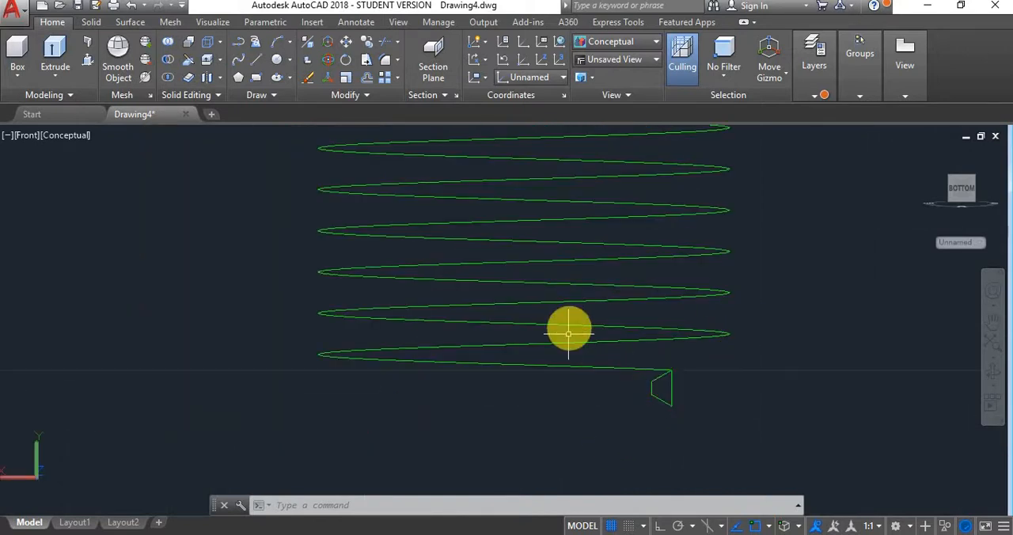
{"action": "scroll", "coordinate": [717, 197], "scroll_direction": "down", "scroll_amount": 8}
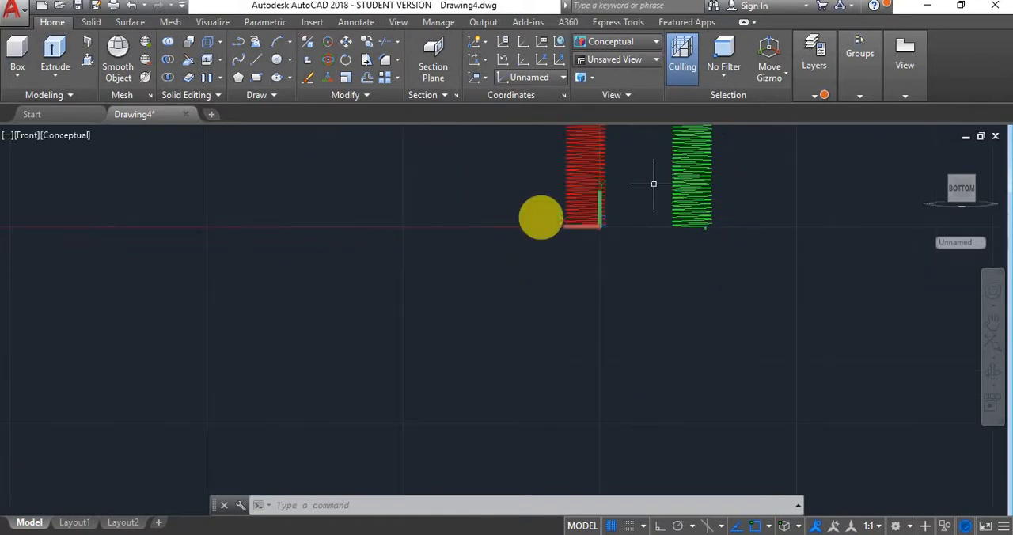
{"action": "scroll", "coordinate": [654, 184], "scroll_direction": "up", "scroll_amount": 6}
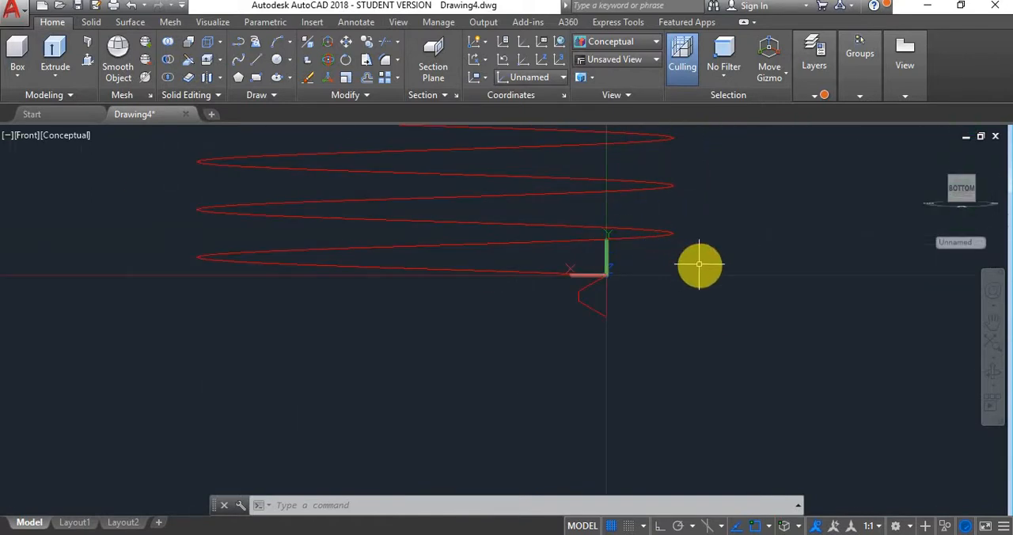
- Save the drawing as Thread Tutorial.dwg in the Documents folder
{"action": "left_click", "coordinate": [77, 7]}
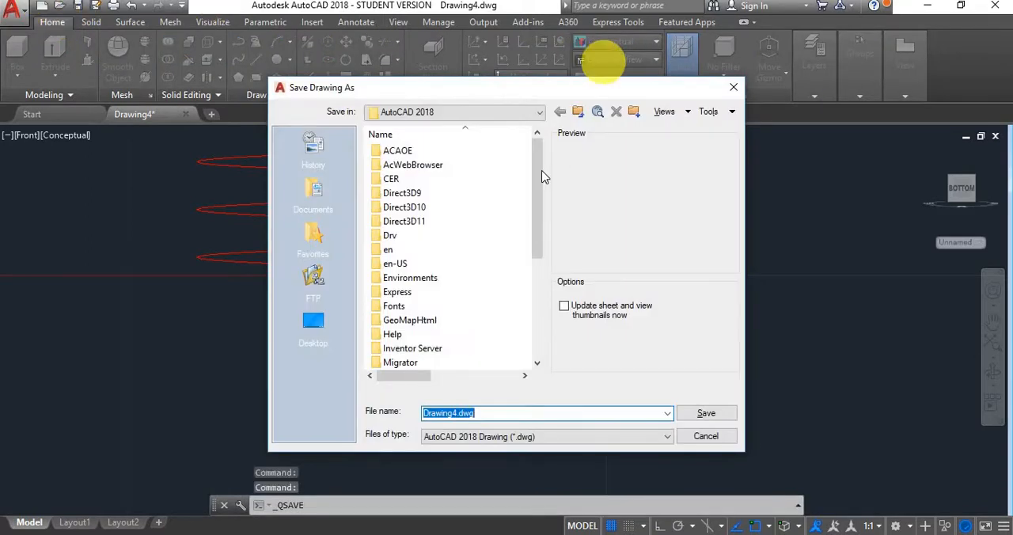
{"action": "scroll", "coordinate": [515, 219], "scroll_direction": "down", "scroll_amount": 5}
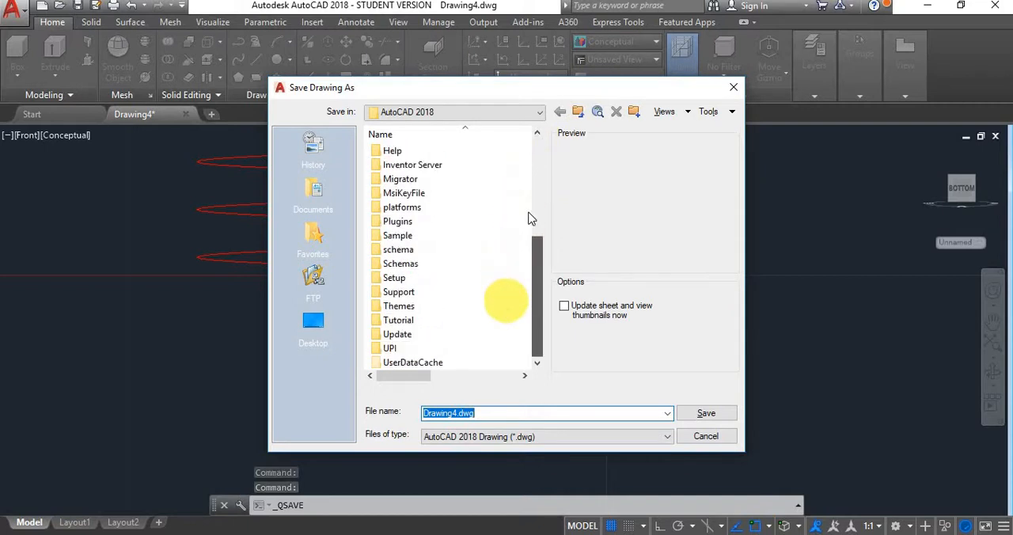
{"action": "scroll", "coordinate": [502, 300], "scroll_direction": "up", "scroll_amount": 5}
{"action": "left_click", "coordinate": [538, 113]}
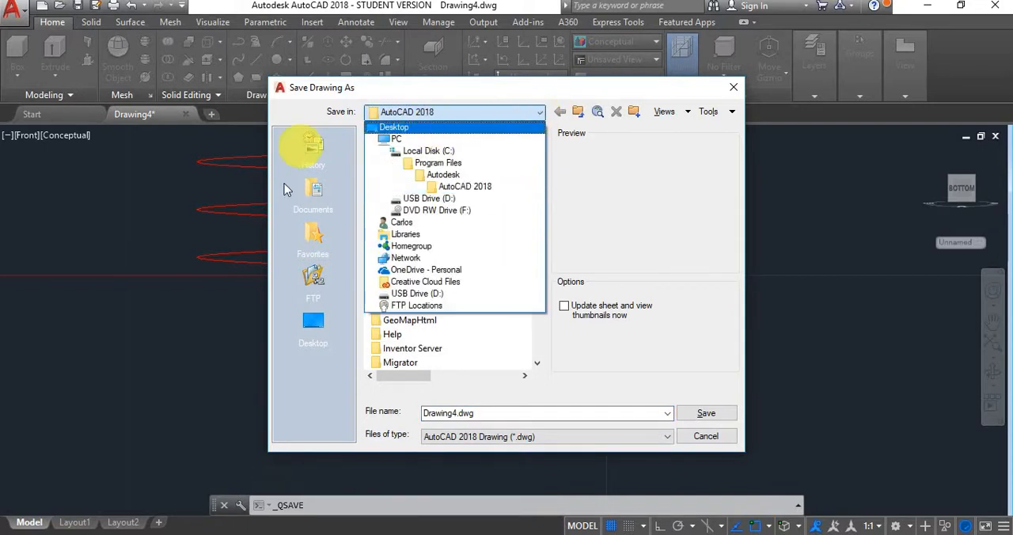
{"action": "left_click", "coordinate": [318, 189]}
{"action": "left_click", "coordinate": [316, 188]}
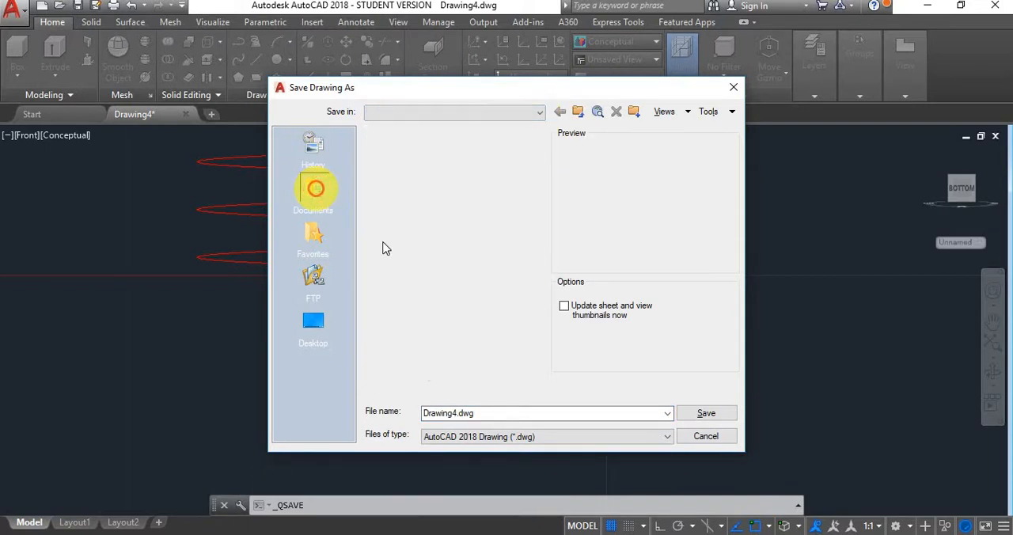
{"action": "left_click", "coordinate": [459, 413]}
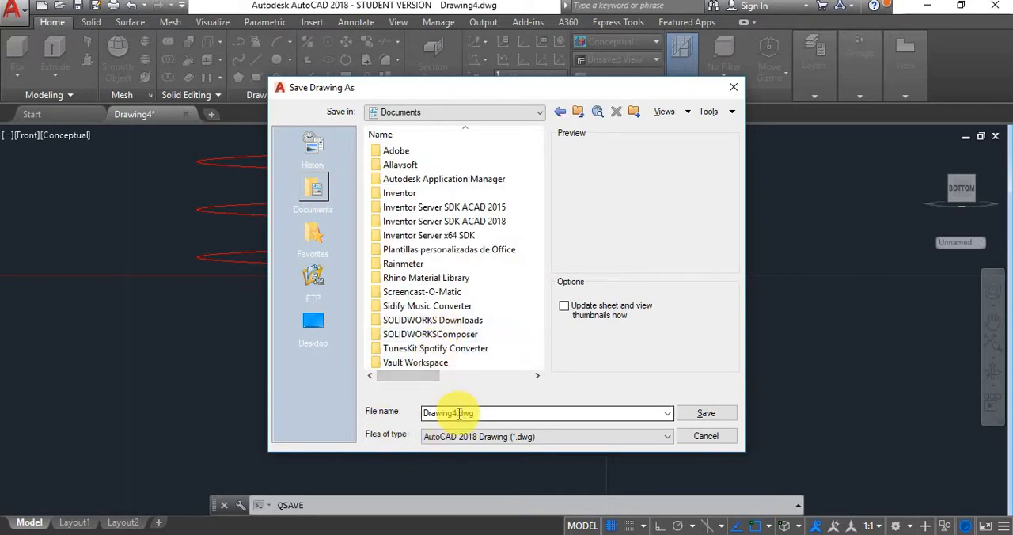
{"action": "left_click", "coordinate": [457, 413]}
{"action": "left_click_drag", "start_coordinate": [456, 413], "coordinate": [389, 425]}
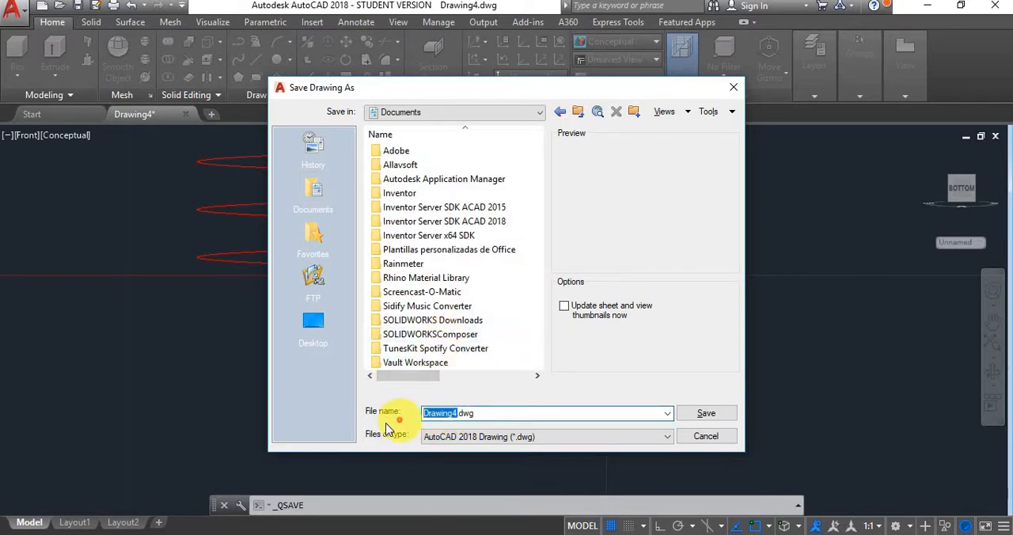
{"action": "type", "text": "Thread Tutorial"}
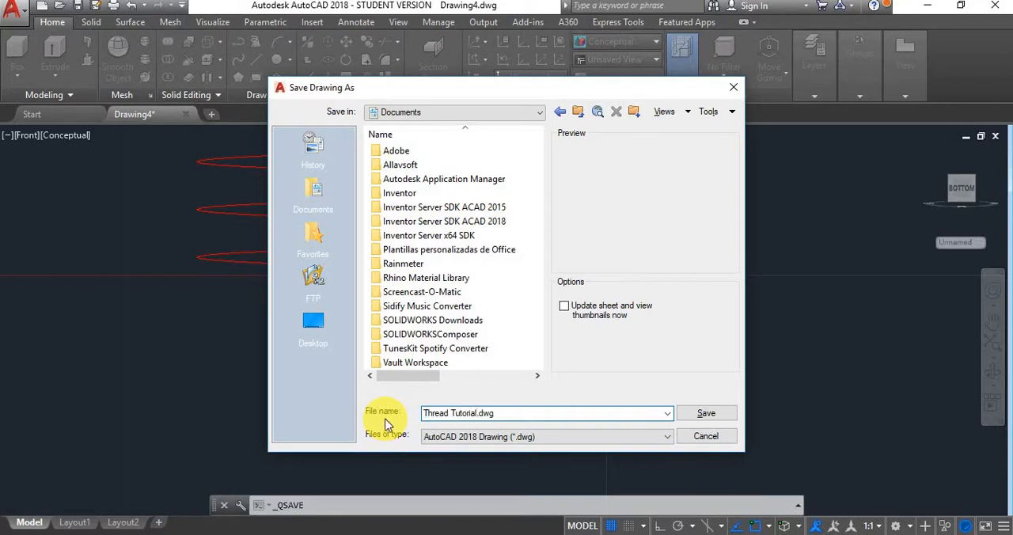
{"action": "left_click", "coordinate": [704, 413]}
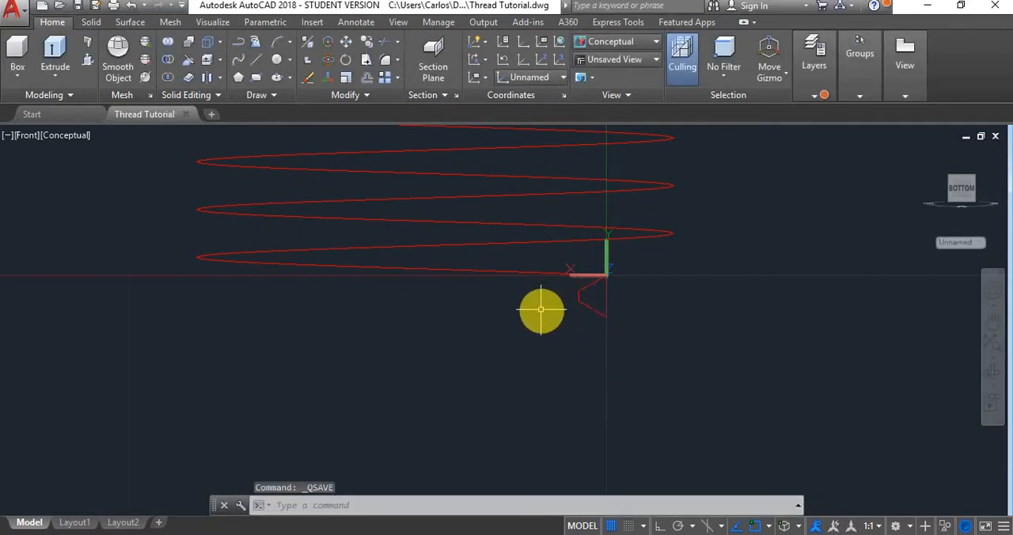
- Sweep the red profile along the red helix with perpendicular alignment set to No and the profile's upper outer corner as base point
{"action": "type", "text": "sw"}
{"action": "key", "text": "Return"}
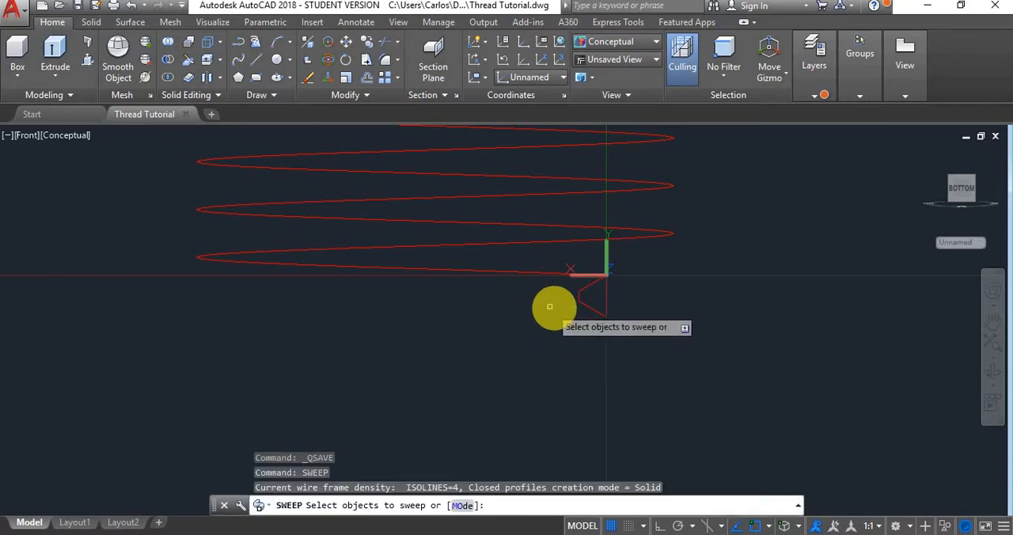
{"action": "left_click", "coordinate": [584, 301]}
{"action": "scroll", "coordinate": [635, 258], "scroll_direction": "up", "scroll_amount": 5}
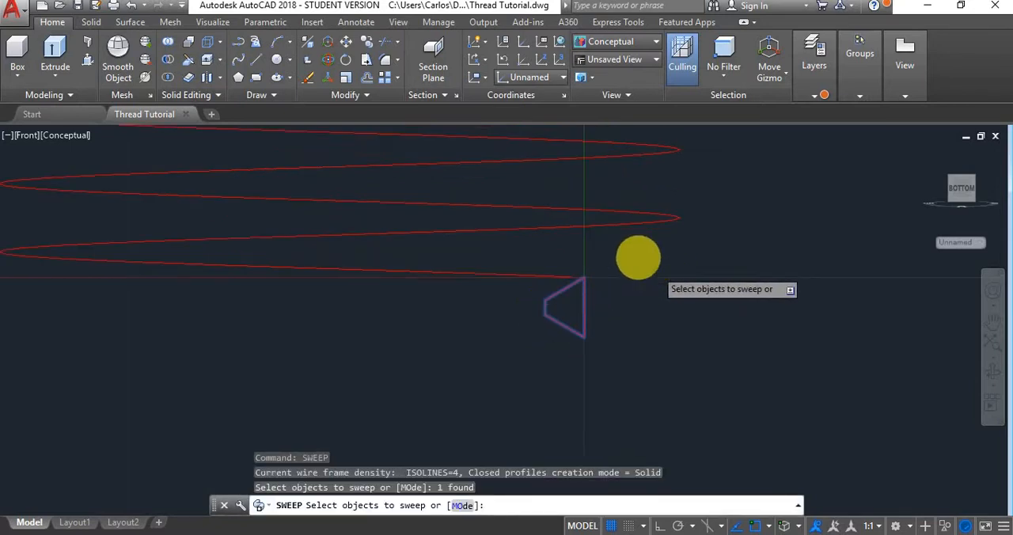
{"action": "right_click", "coordinate": [504, 280]}
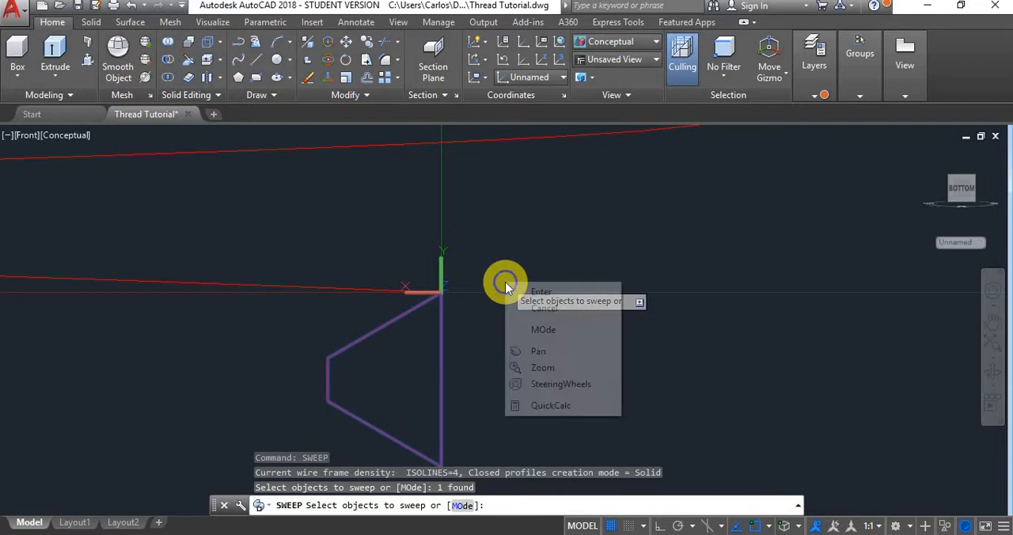
{"action": "left_click", "coordinate": [532, 290]}
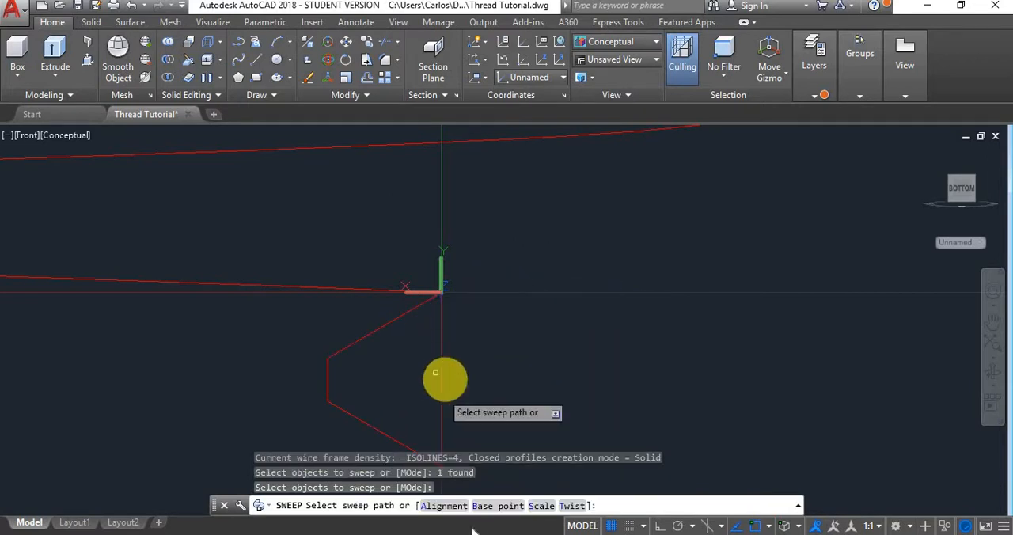
{"action": "left_click", "coordinate": [463, 511]}
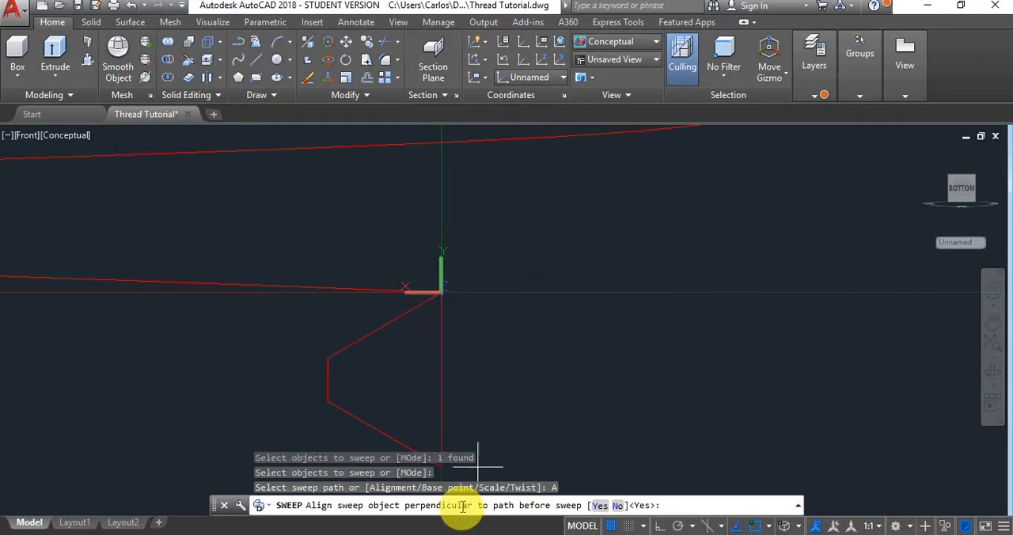
{"action": "left_click", "coordinate": [618, 510]}
{"action": "left_click", "coordinate": [502, 510]}
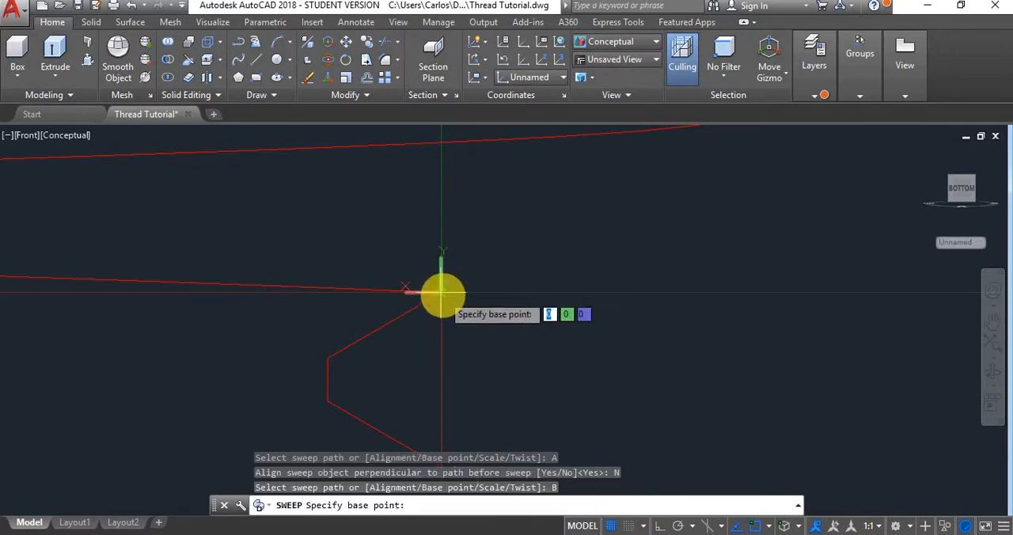
{"action": "left_click", "coordinate": [442, 292]}
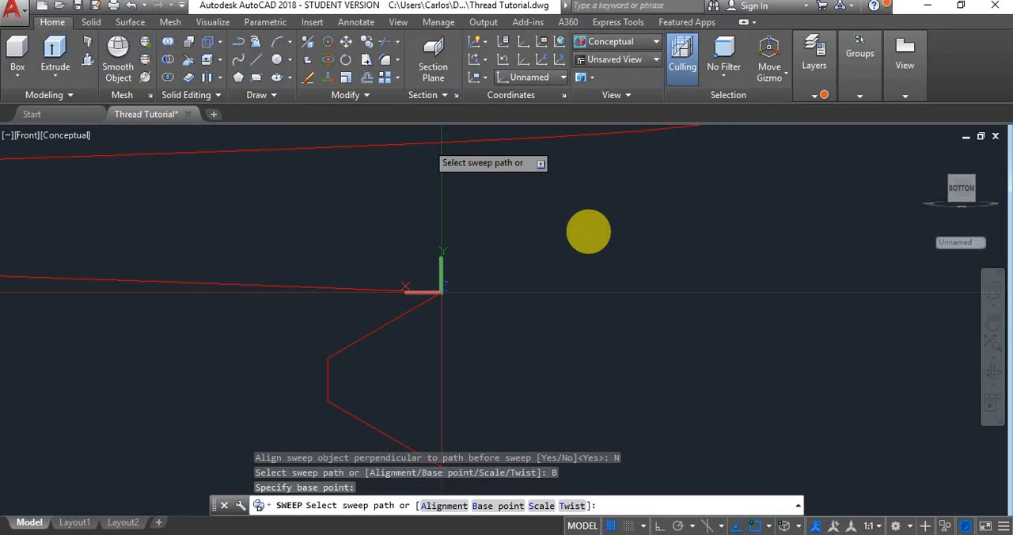
{"action": "left_click", "coordinate": [588, 231]}
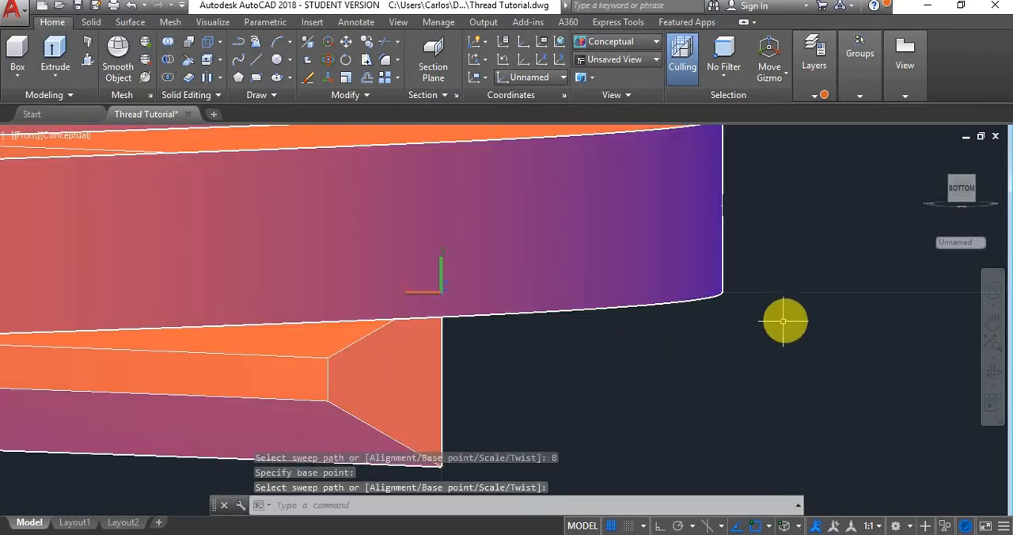
{"action": "key", "text": "Escape"}
- Try to sweep the green profile along its helix from its upper outer corner without changing the alignment, and undo that sweep
{"action": "scroll", "coordinate": [671, 274], "scroll_direction": "down", "scroll_amount": 1}
{"action": "scroll", "coordinate": [671, 275], "scroll_direction": "down", "scroll_amount": 2}
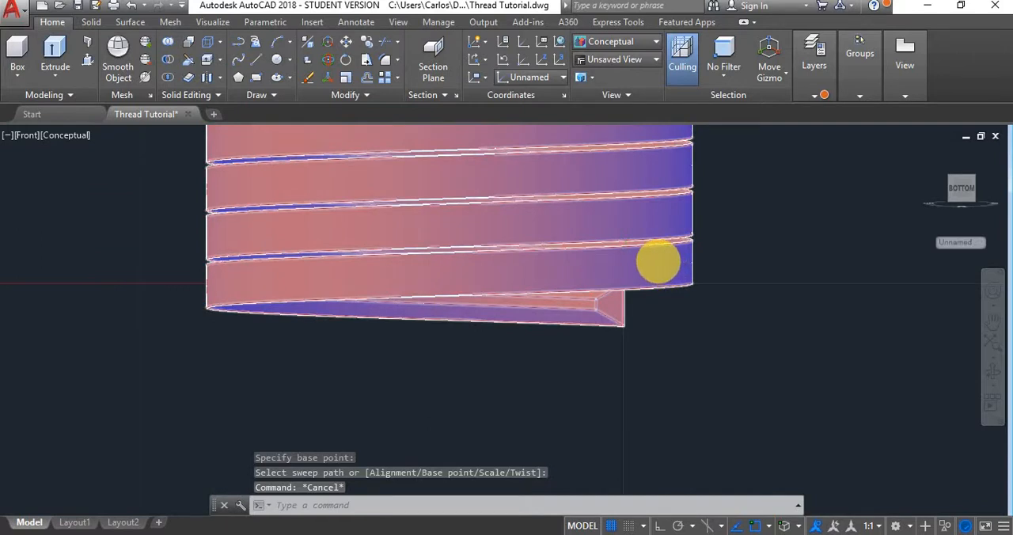
{"action": "scroll", "coordinate": [657, 262], "scroll_direction": "down", "scroll_amount": 4}
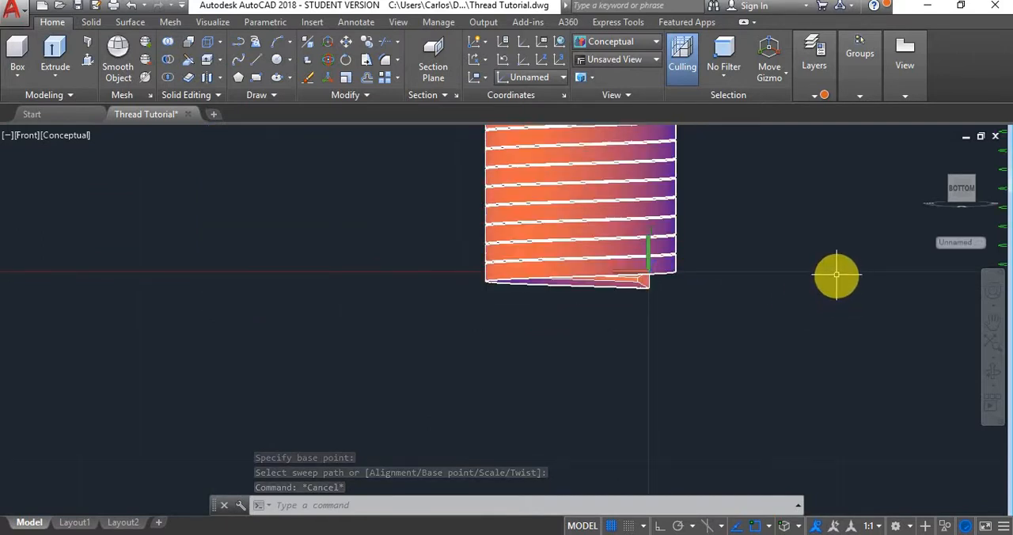
{"action": "middle_click_drag", "start_coordinate": [836, 275], "coordinate": [340, 348]}
{"action": "scroll", "coordinate": [666, 339], "scroll_direction": "up", "scroll_amount": 3}
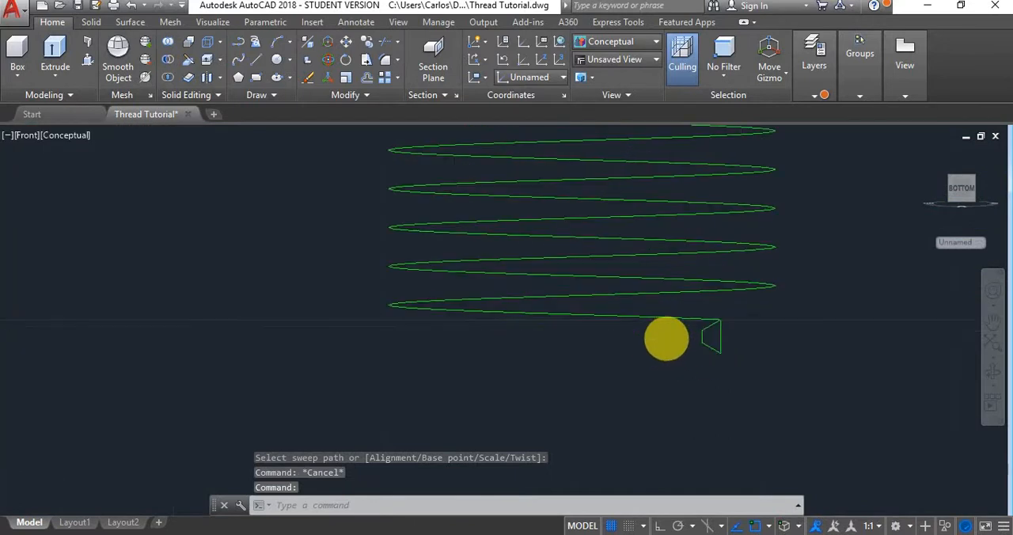
{"action": "scroll", "coordinate": [666, 338], "scroll_direction": "up", "scroll_amount": 5}
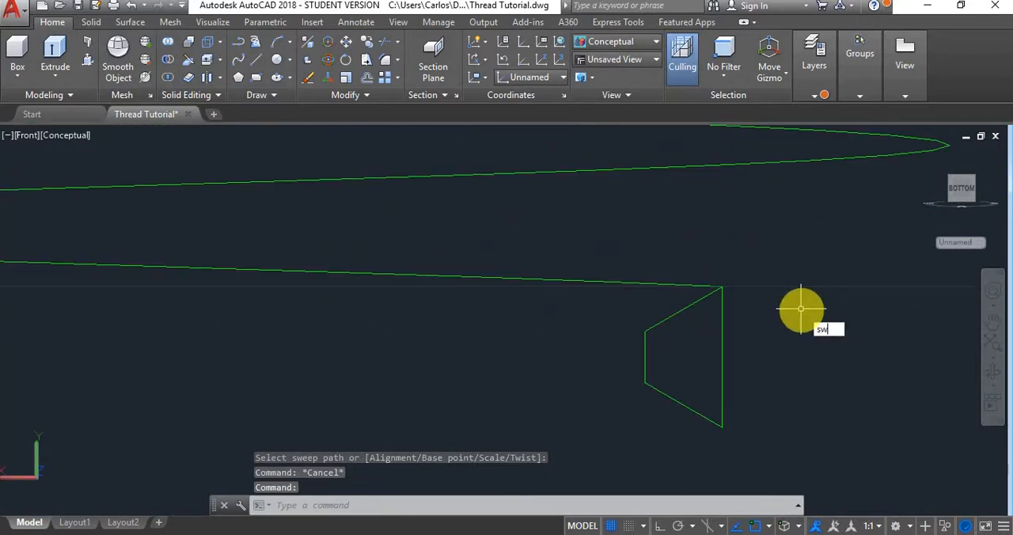
{"action": "type", "text": "eep"}
{"action": "key", "text": "Return"}
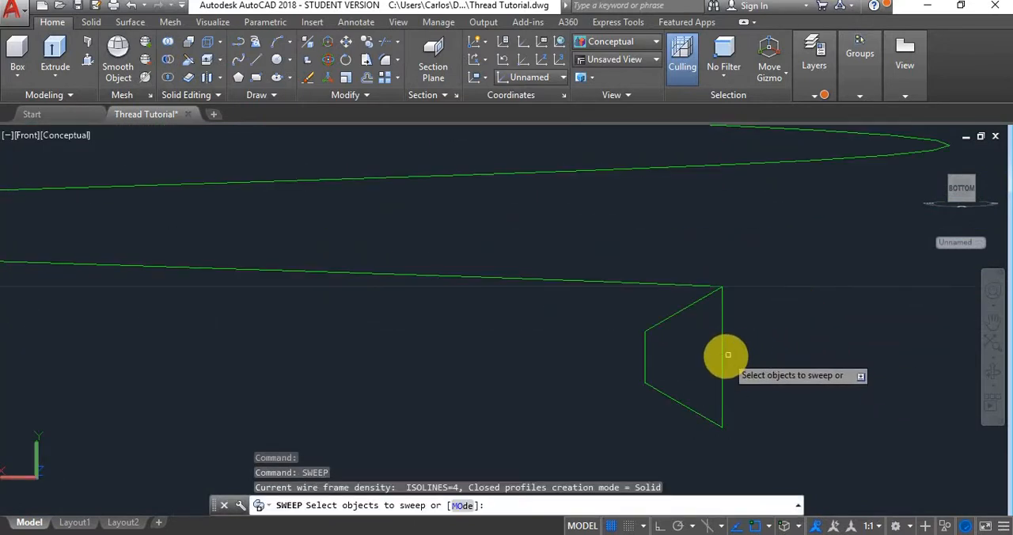
{"action": "left_click", "coordinate": [721, 345]}
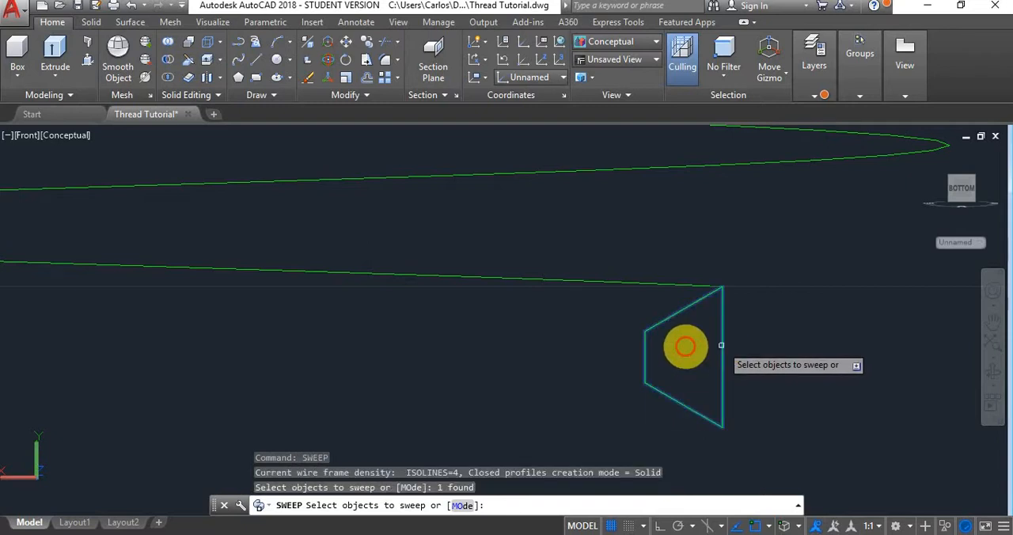
{"action": "right_click", "coordinate": [587, 360]}
{"action": "left_click", "coordinate": [601, 375]}
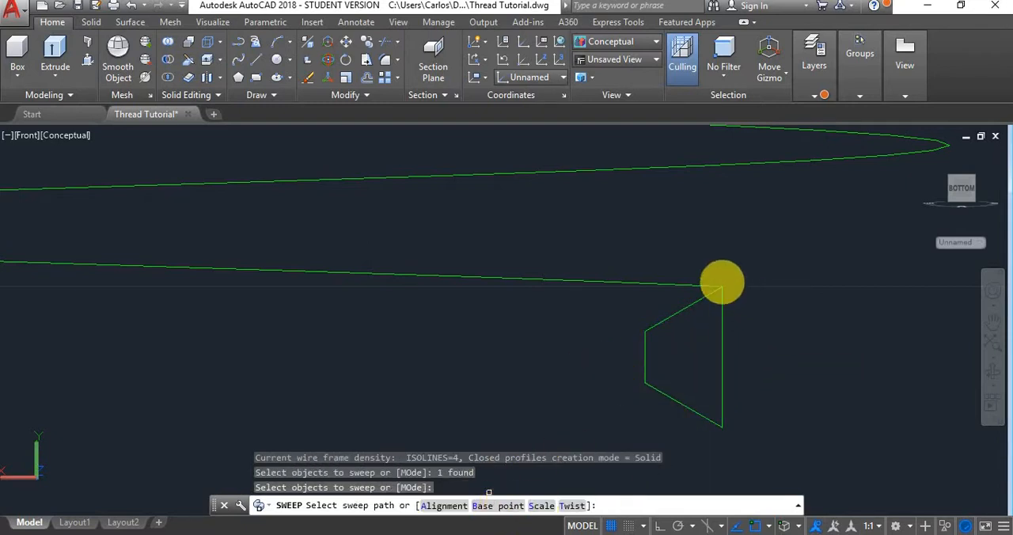
{"action": "type", "text": "b"}
{"action": "key", "text": "Return"}
{"action": "left_click", "coordinate": [721, 285]}
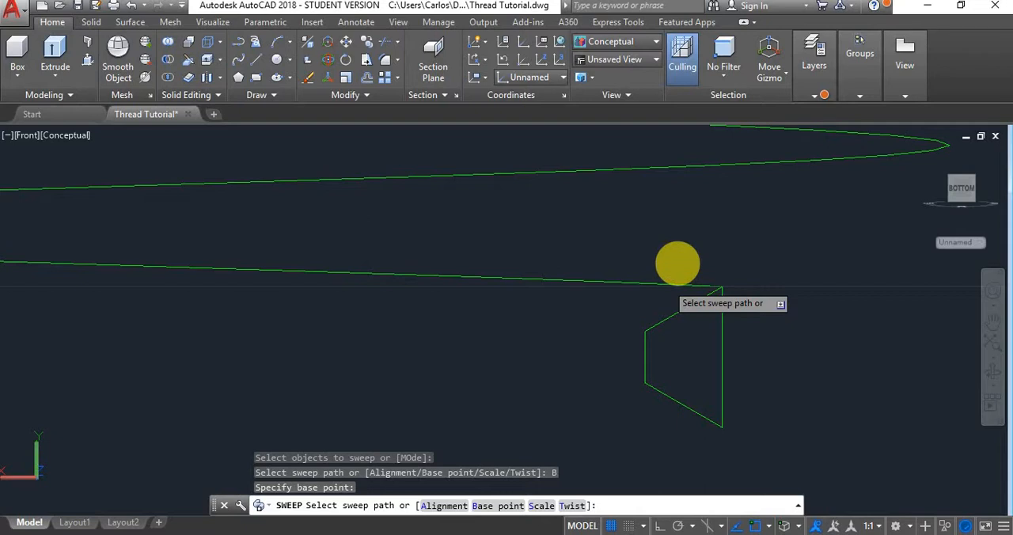
{"action": "left_click", "coordinate": [678, 264]}
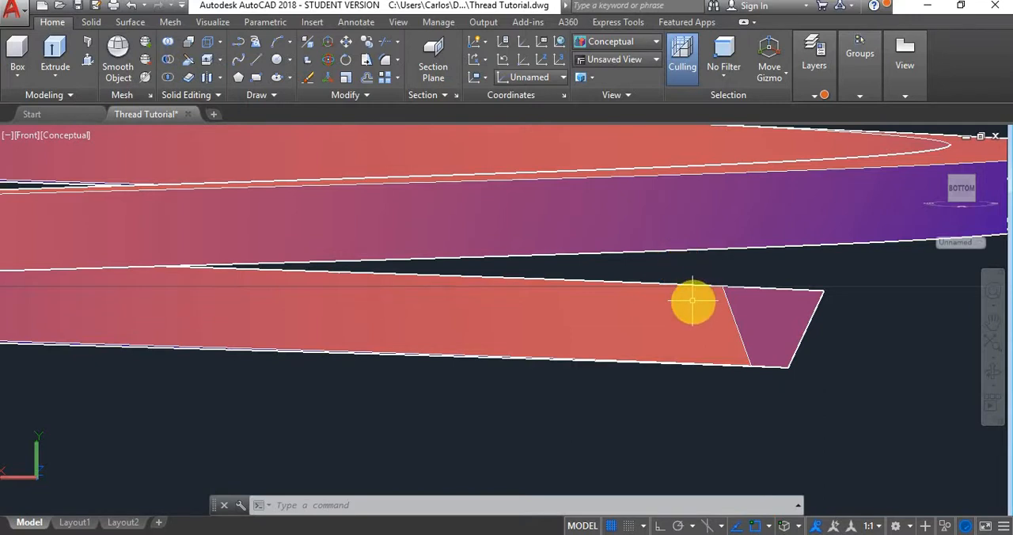
{"action": "key", "text": "ctrl+z"}
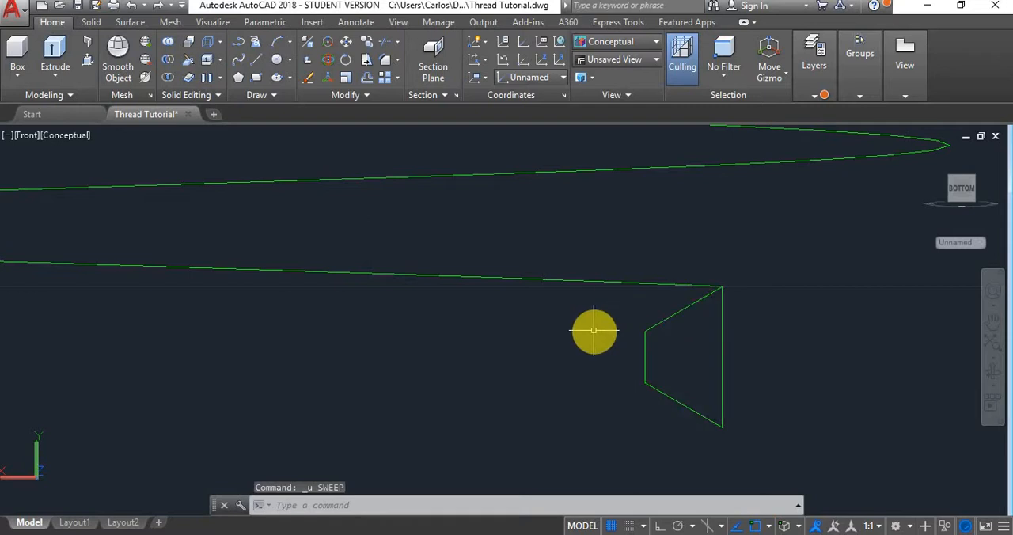
- Sweep the green profile along the green helix with perpendicular alignment set to No and the profile's upper outer corner as base point
{"action": "type", "text": "s"}
{"action": "key", "text": "Return"}
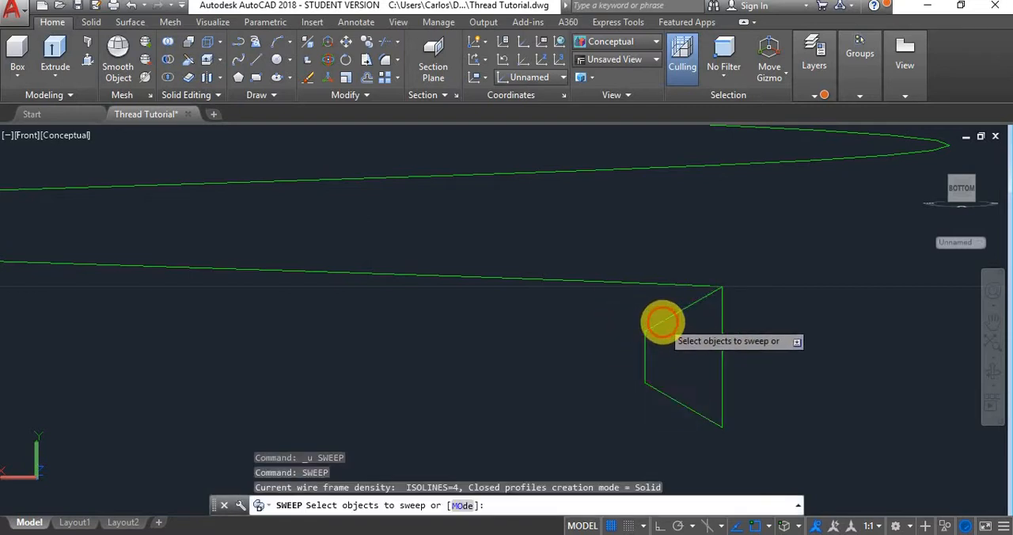
{"action": "left_click", "coordinate": [658, 327]}
{"action": "right_click", "coordinate": [551, 344]}
{"action": "left_click", "coordinate": [591, 352]}
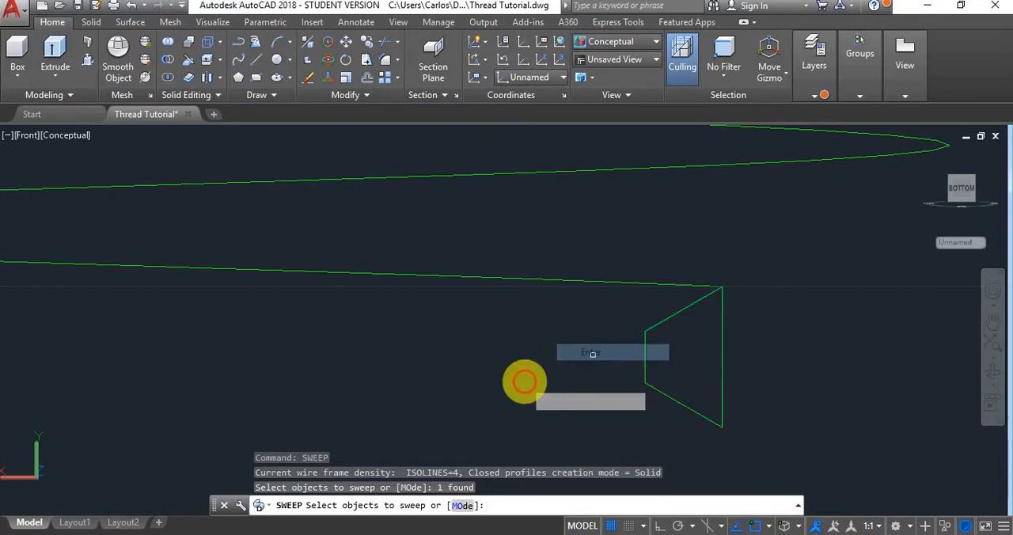
{"action": "left_click", "coordinate": [446, 505]}
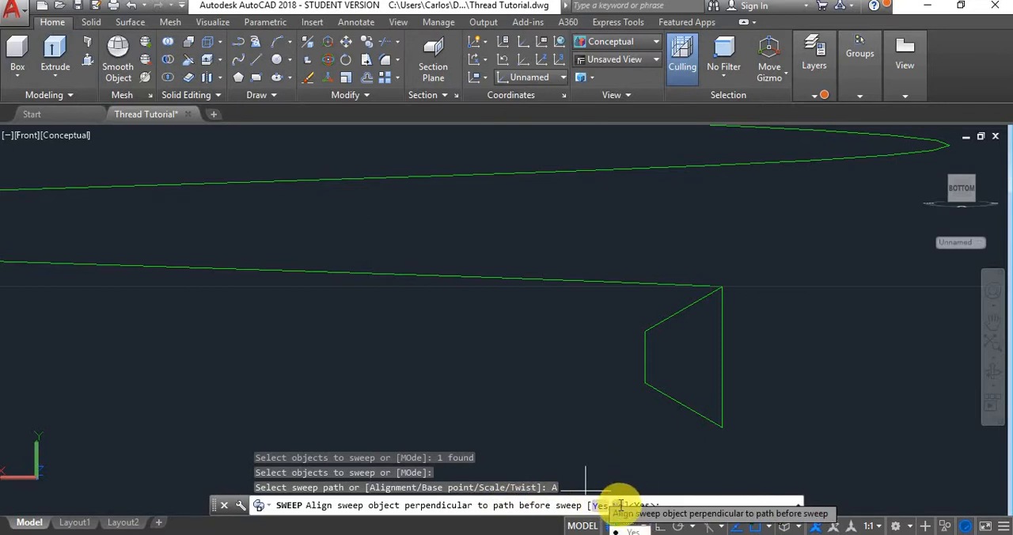
{"action": "left_click", "coordinate": [620, 505]}
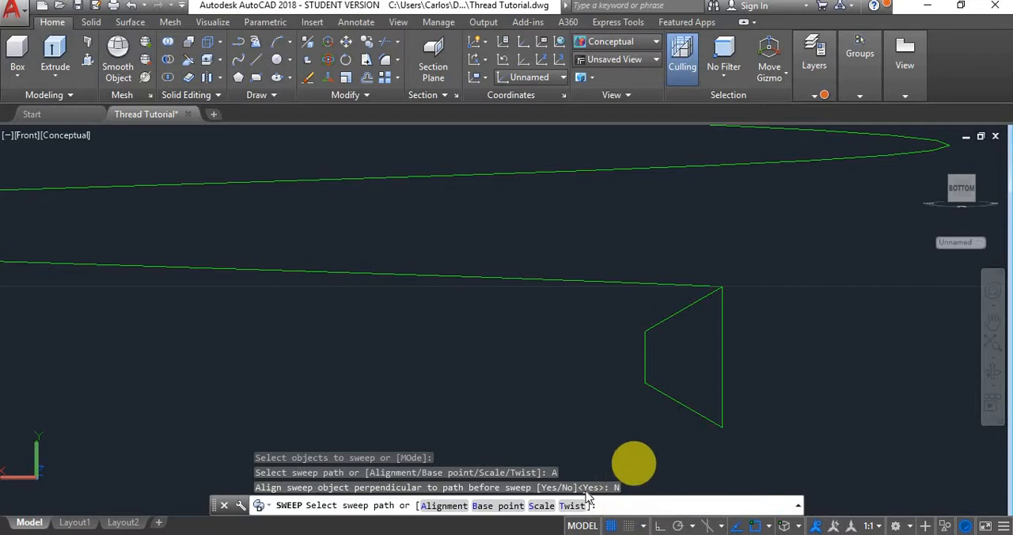
{"action": "left_click", "coordinate": [487, 505]}
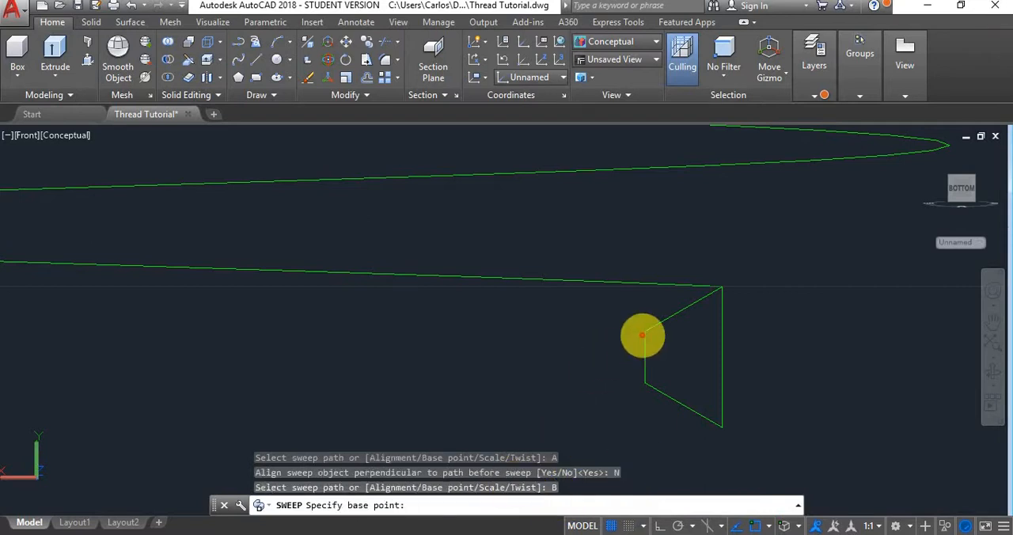
{"action": "left_click", "coordinate": [722, 285]}
{"action": "left_click", "coordinate": [686, 281]}
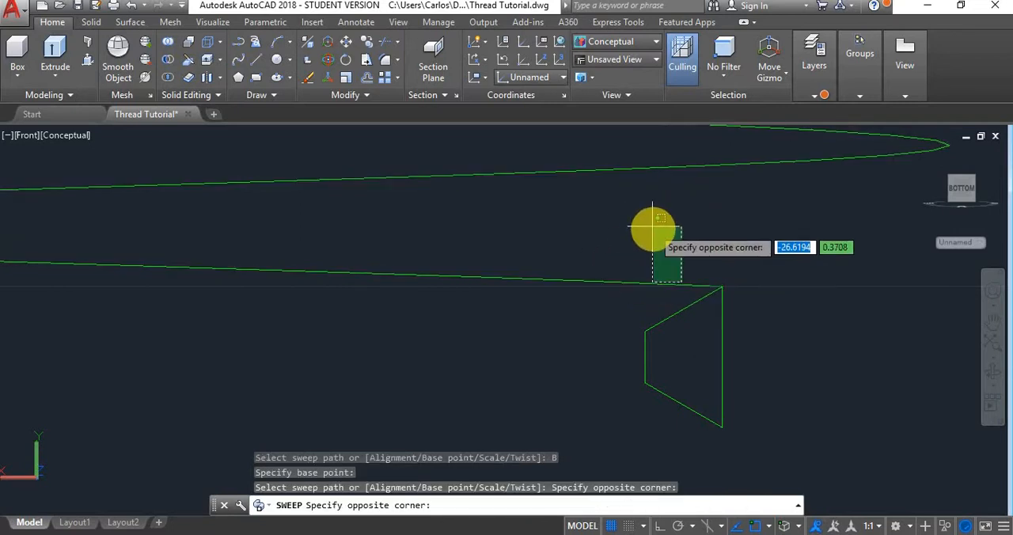
{"action": "left_click", "coordinate": [606, 286]}
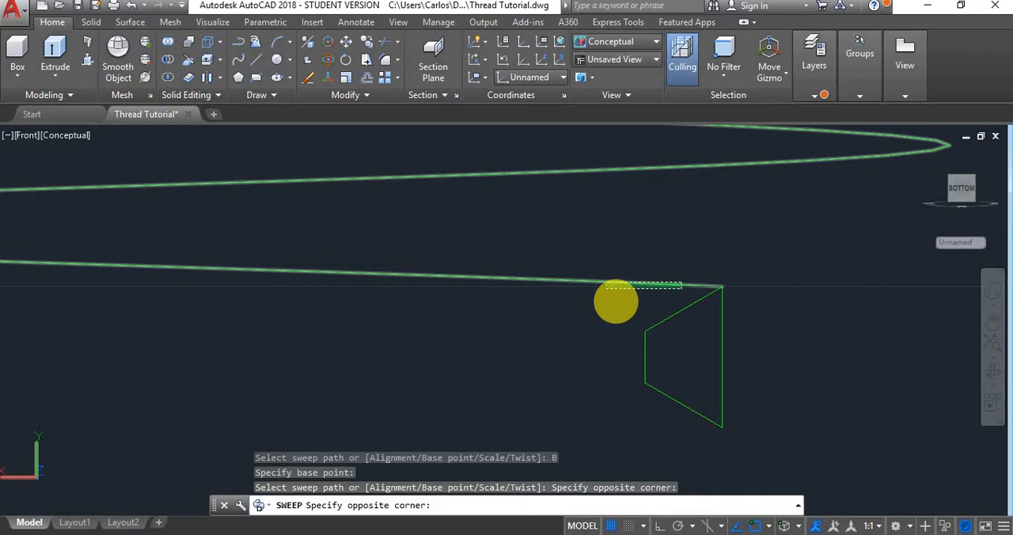
{"action": "left_click", "coordinate": [606, 288]}
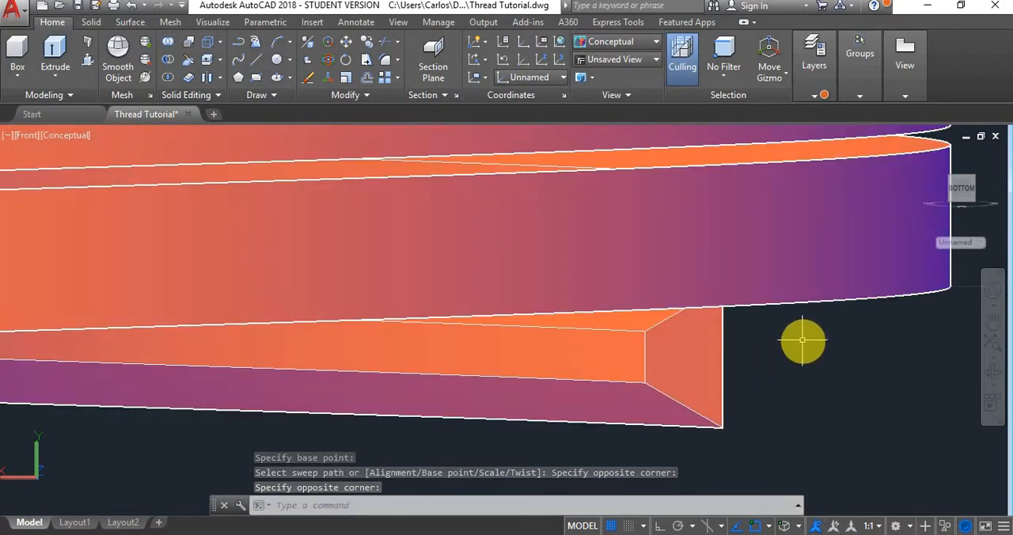
- Examine both swept threads, first in the front view and from a tilted 3D angle, comparing their shapes
{"action": "scroll", "coordinate": [801, 342], "scroll_direction": "down", "scroll_amount": 2}
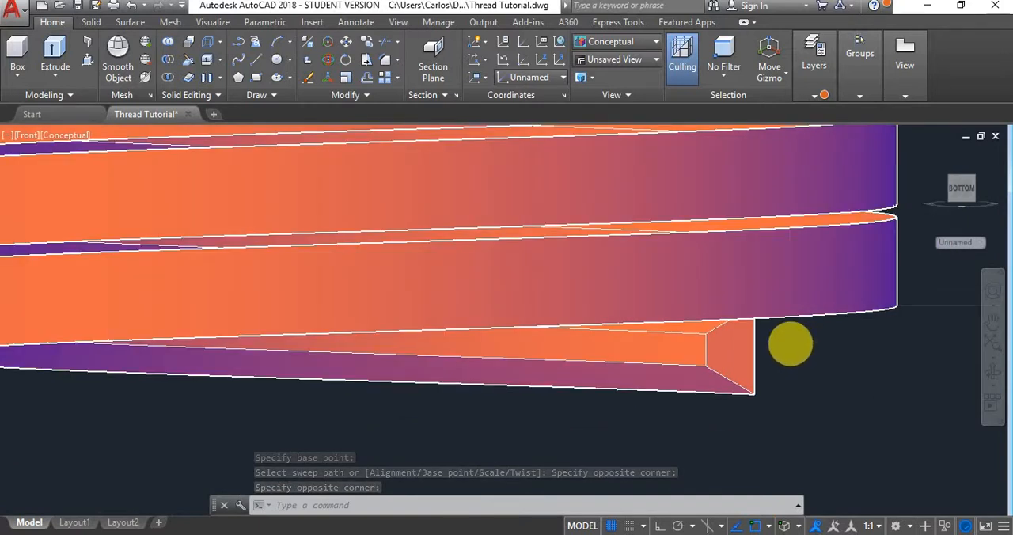
{"action": "scroll", "coordinate": [788, 344], "scroll_direction": "down", "scroll_amount": 4}
{"action": "scroll", "coordinate": [787, 343], "scroll_direction": "down", "scroll_amount": 2}
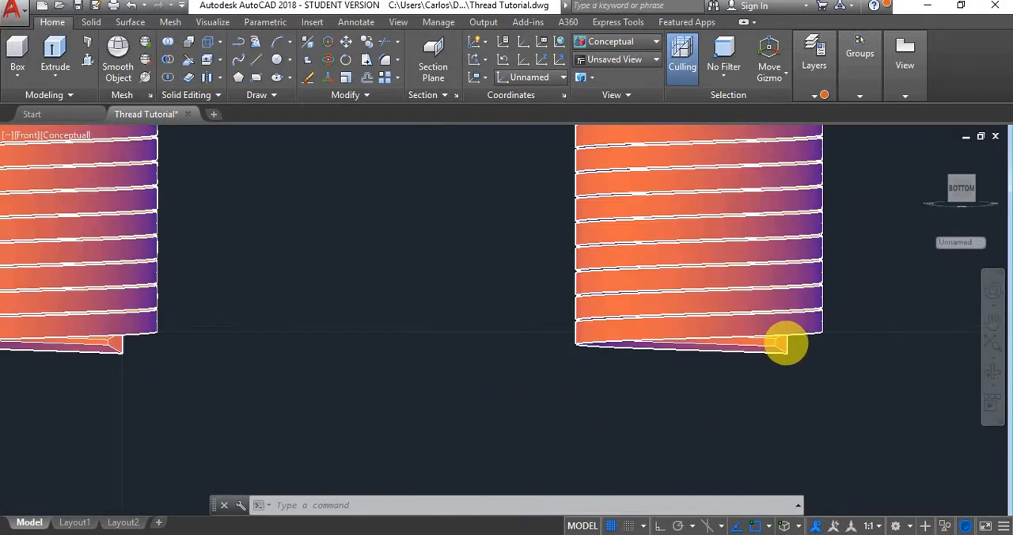
{"action": "scroll", "coordinate": [781, 338], "scroll_direction": "down", "scroll_amount": 4}
{"action": "left_click", "coordinate": [780, 335]}
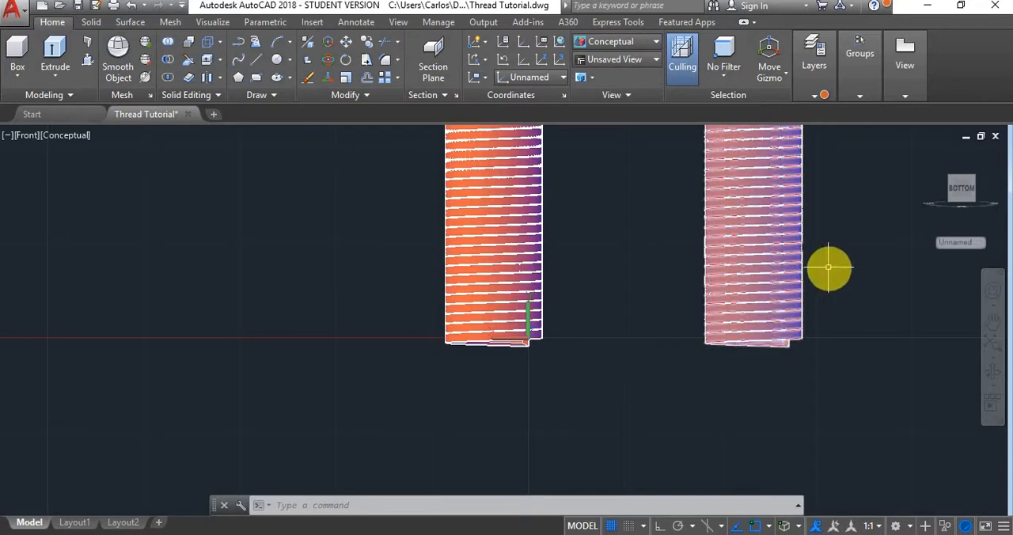
{"action": "middle_click_drag", "start_coordinate": [842, 204], "coordinate": [831, 279], "text": "shift"}
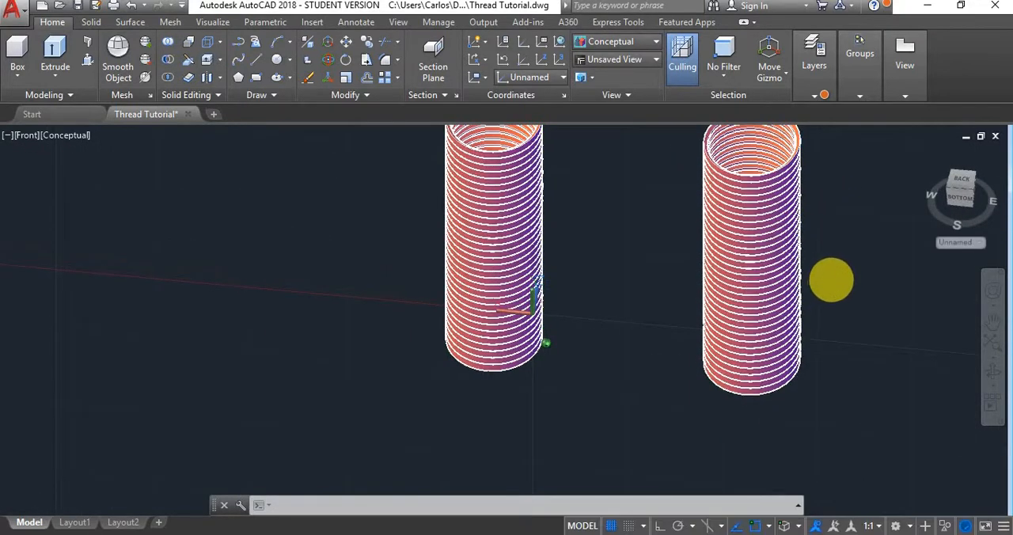
{"action": "scroll", "coordinate": [820, 278], "scroll_direction": "up", "scroll_amount": 2}
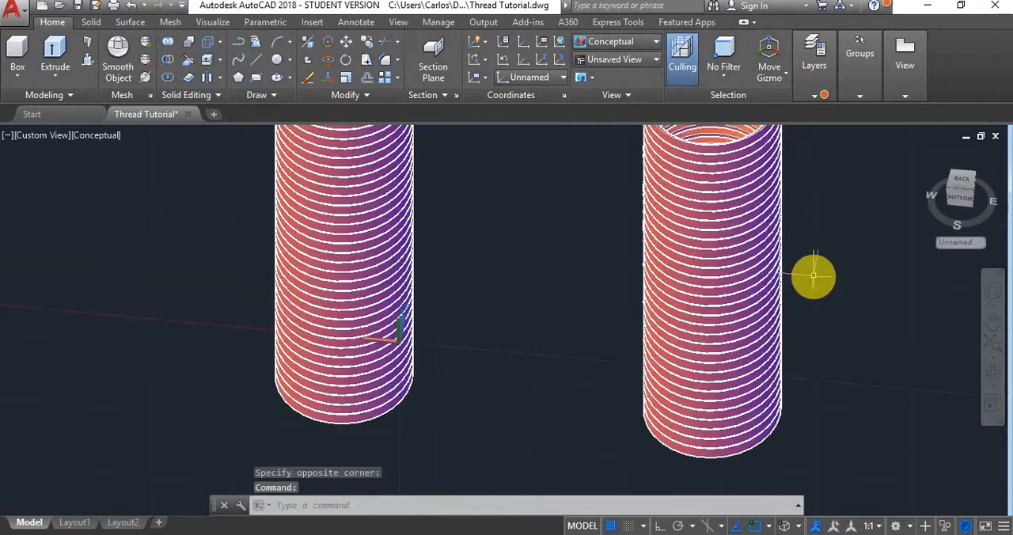
{"action": "scroll", "coordinate": [811, 277], "scroll_direction": "down", "scroll_amount": 5}
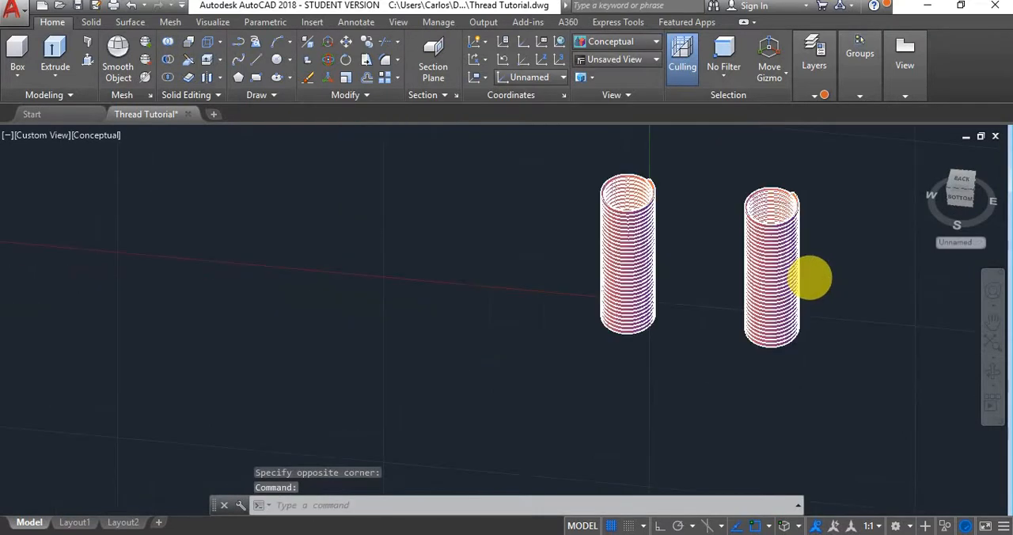
- Turn on layer 0 while keeping External Thread as the current layer
{"action": "left_click", "coordinate": [815, 93]}
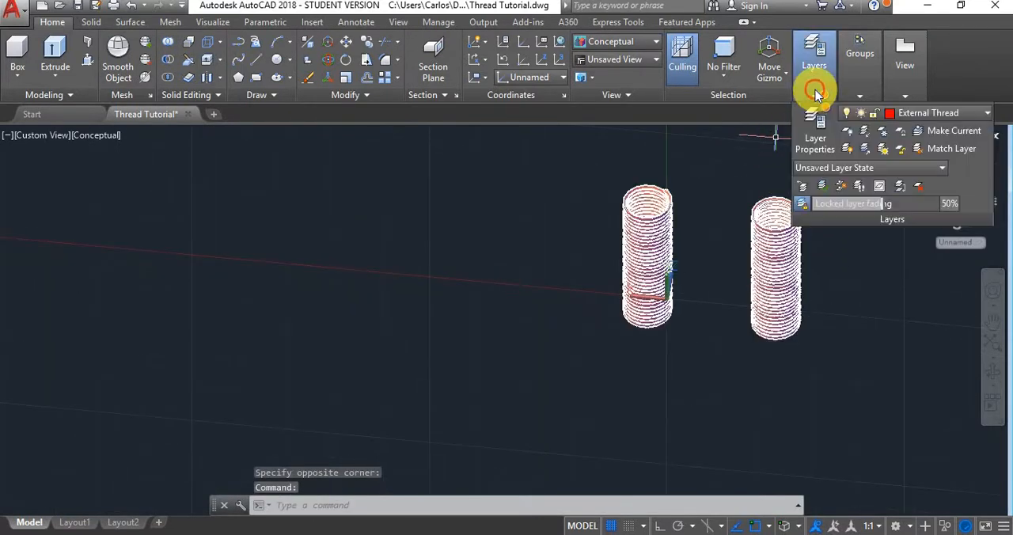
{"action": "left_click", "coordinate": [973, 117]}
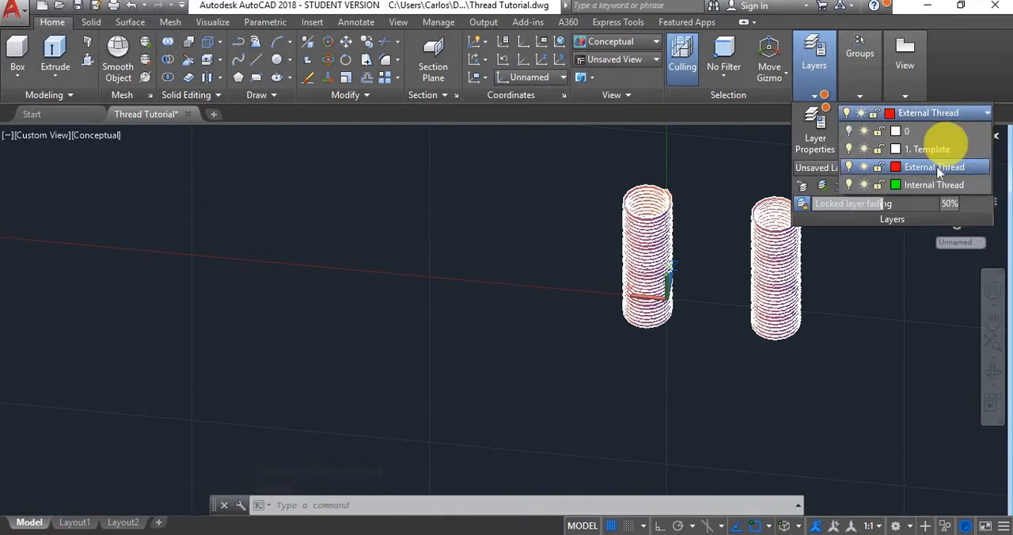
{"action": "left_click", "coordinate": [849, 129]}
{"action": "left_click", "coordinate": [850, 129]}
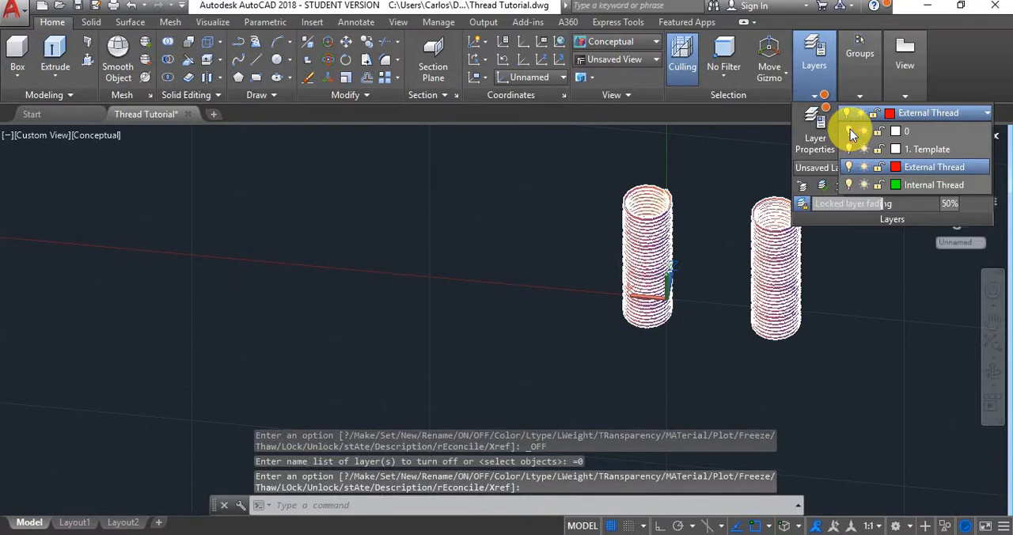
{"action": "left_click", "coordinate": [850, 129]}
{"action": "left_click", "coordinate": [692, 152]}
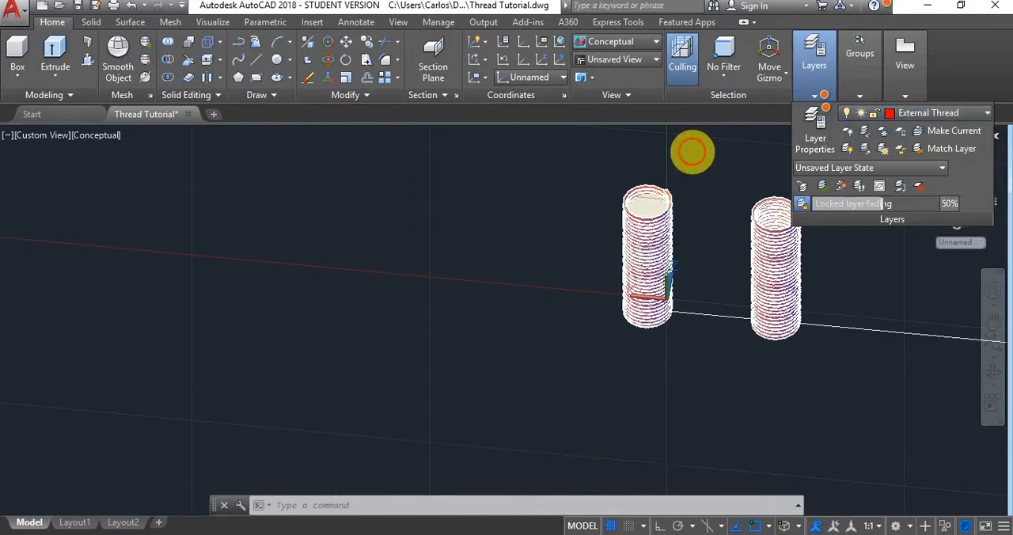
- Draw a rectangle in the top view, along the X axis beyond the outer threaded cylinder
{"action": "scroll", "coordinate": [687, 182], "scroll_direction": "up", "scroll_amount": 2}
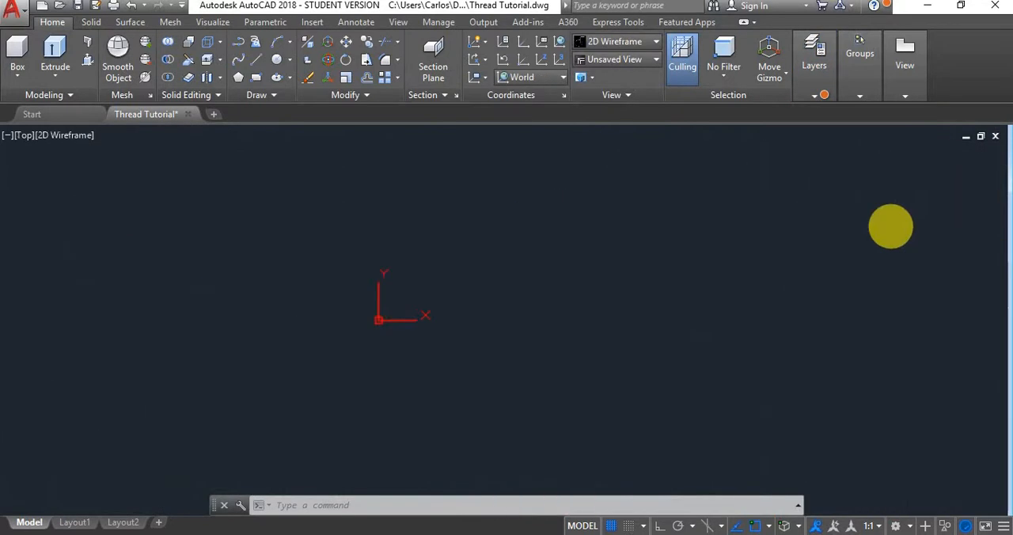
{"action": "middle_click_drag", "start_coordinate": [739, 288], "coordinate": [599, 262]}
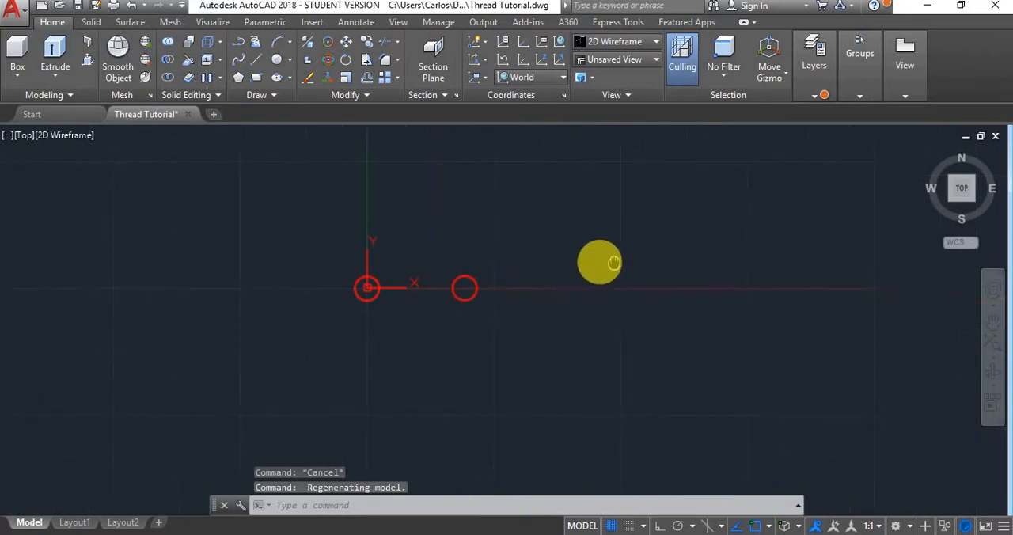
{"action": "scroll", "coordinate": [522, 282], "scroll_direction": "up", "scroll_amount": 6}
{"action": "scroll", "coordinate": [420, 319], "scroll_direction": "down", "scroll_amount": 2}
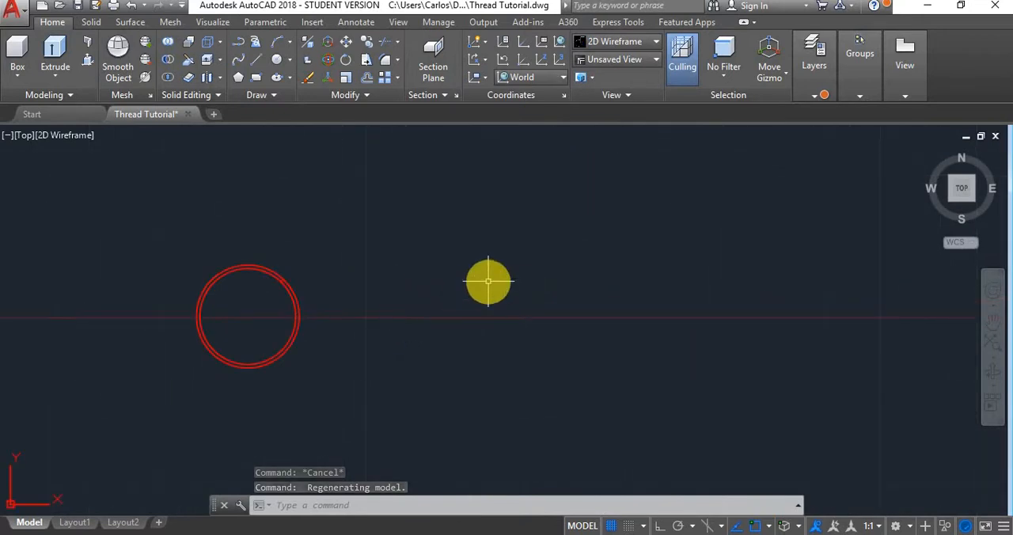
{"action": "type", "text": "r"}
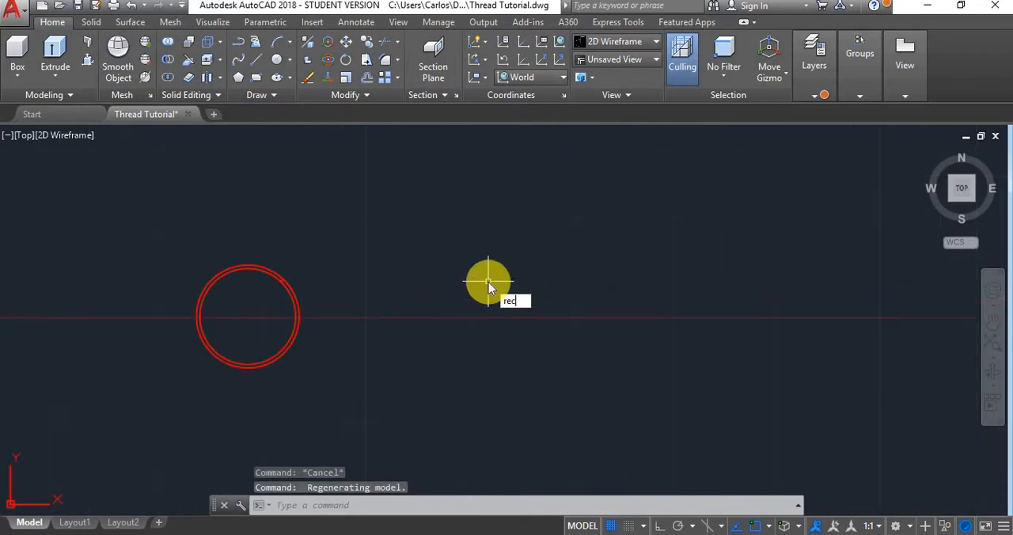
{"action": "type", "text": "ec"}
{"action": "key", "text": "Return"}
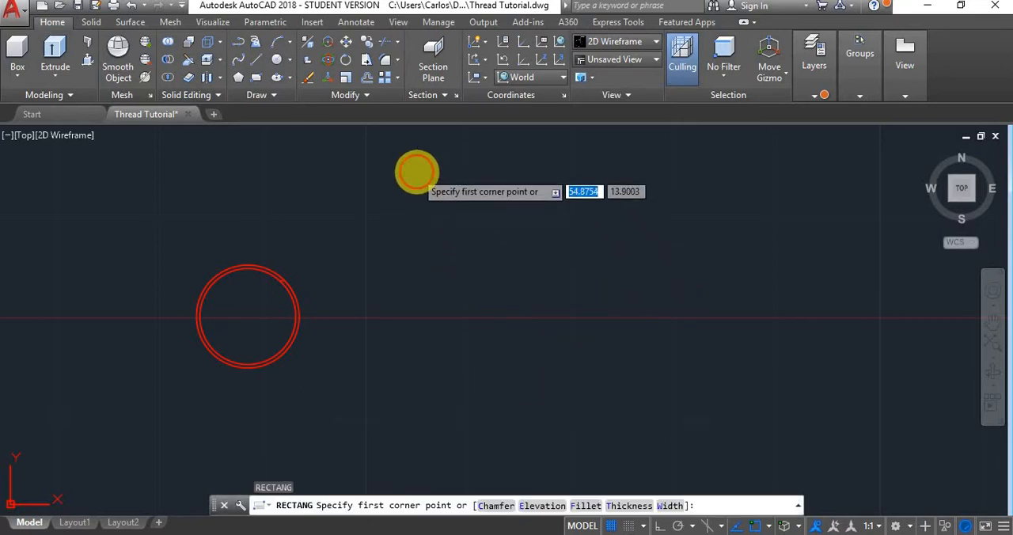
{"action": "left_click", "coordinate": [416, 173]}
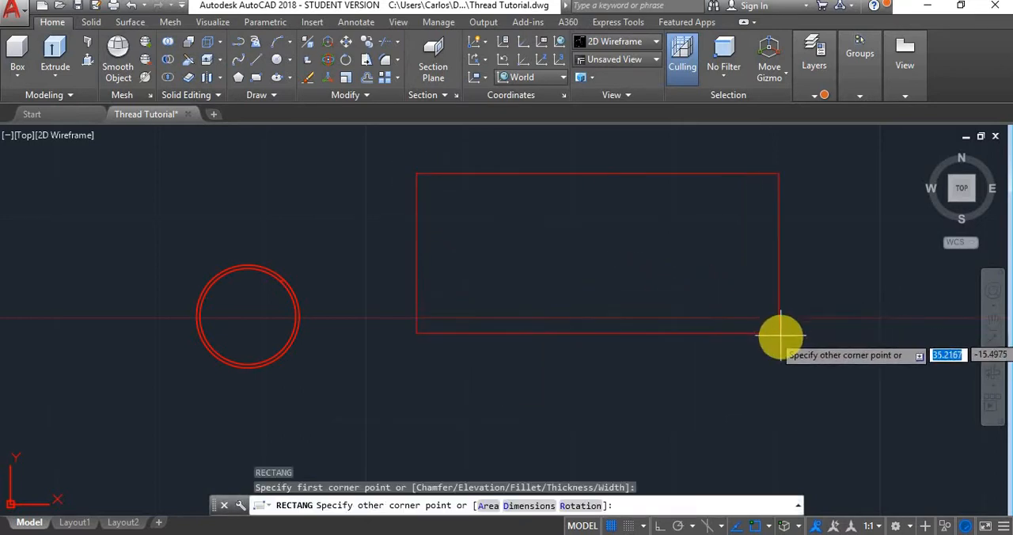
{"action": "left_click", "coordinate": [795, 373]}
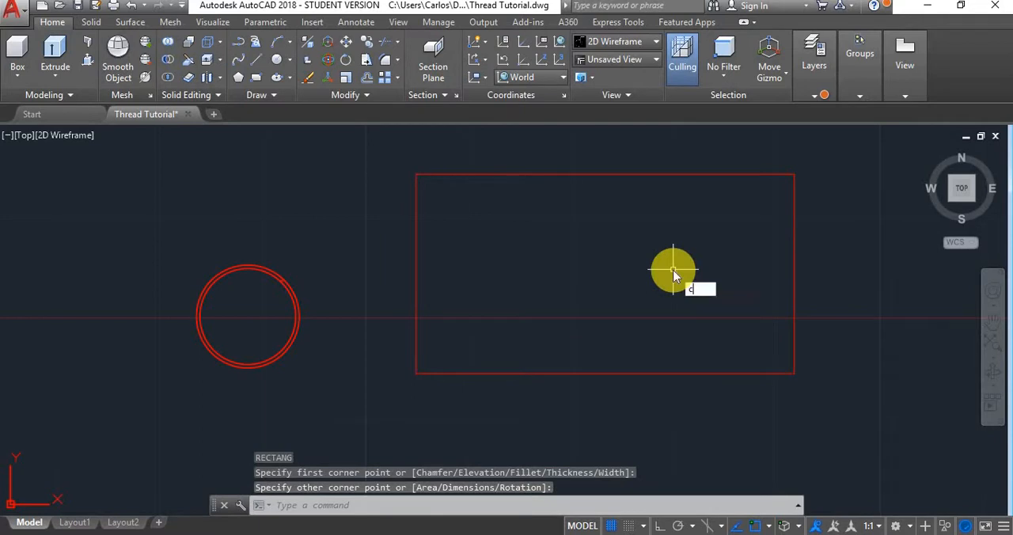
- Draw a 9.1 mm diameter circle at the centre of the rectangle, aligned with the midpoints of its sides
{"action": "left_click", "coordinate": [741, 309]}
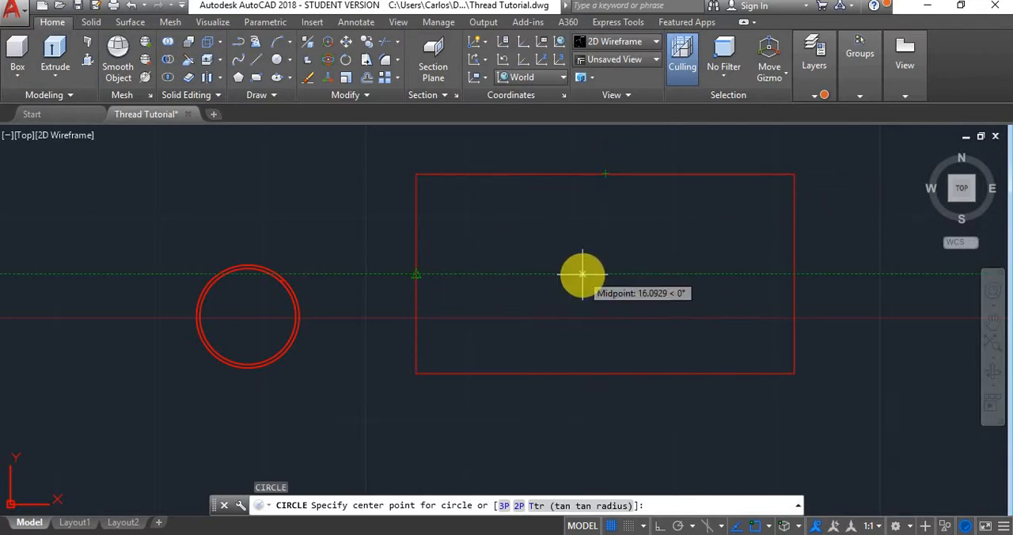
{"action": "left_click", "coordinate": [606, 274]}
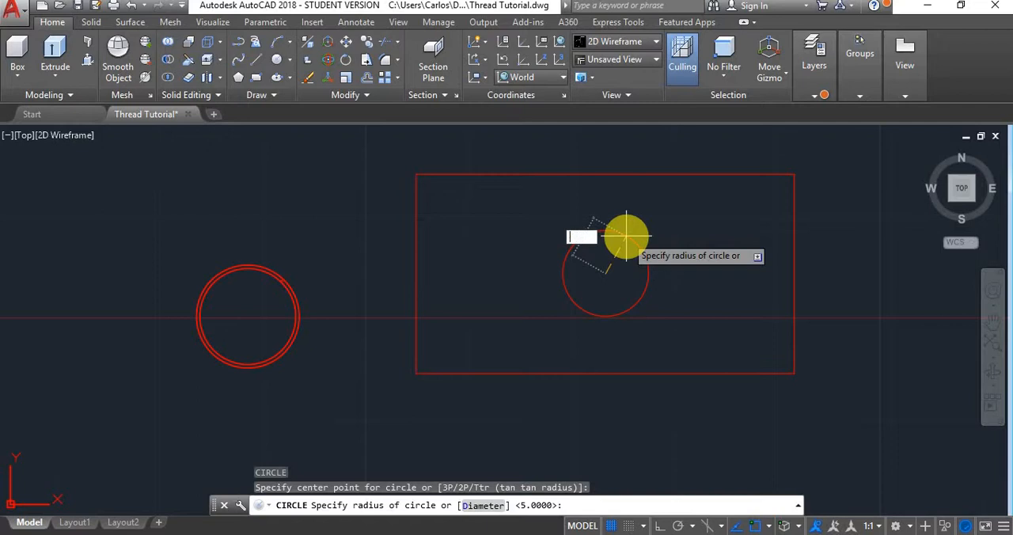
{"action": "key", "text": "Return"}
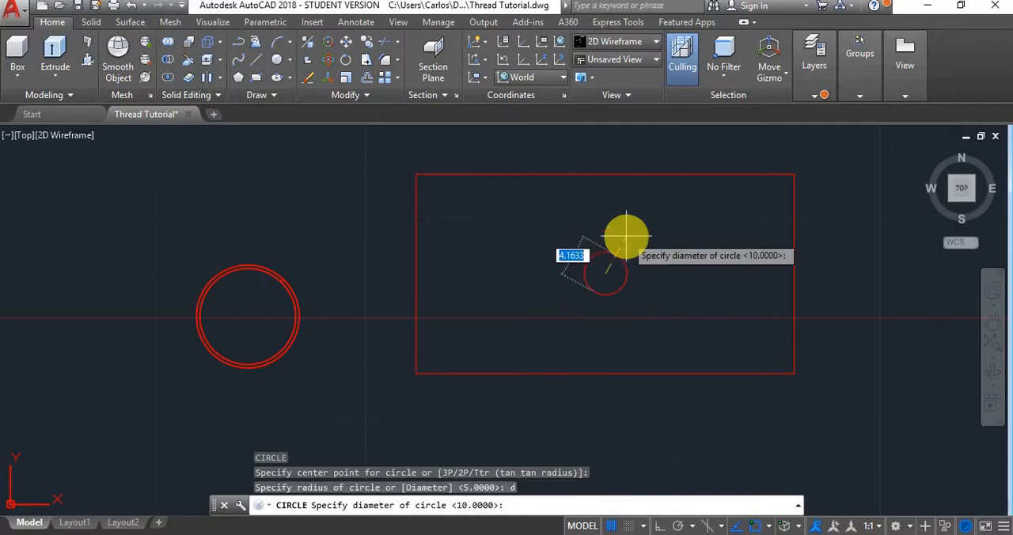
{"action": "type", "text": "9.1"}
{"action": "key", "text": "Return"}
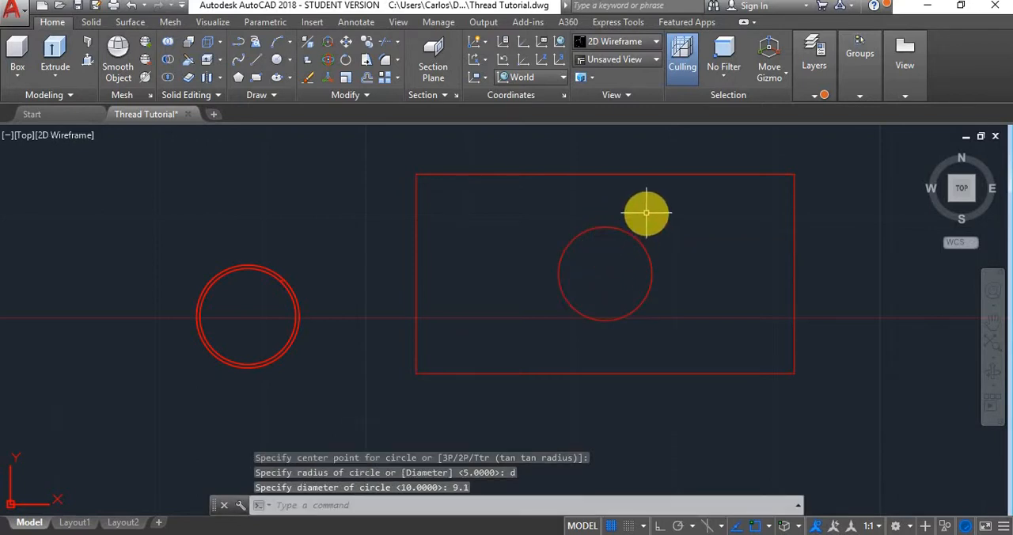
- Presspull the area between the rectangle and the circle to a height of 20 mm
{"action": "type", "text": "PRESSIPULL"}
{"action": "key", "text": "Return"}
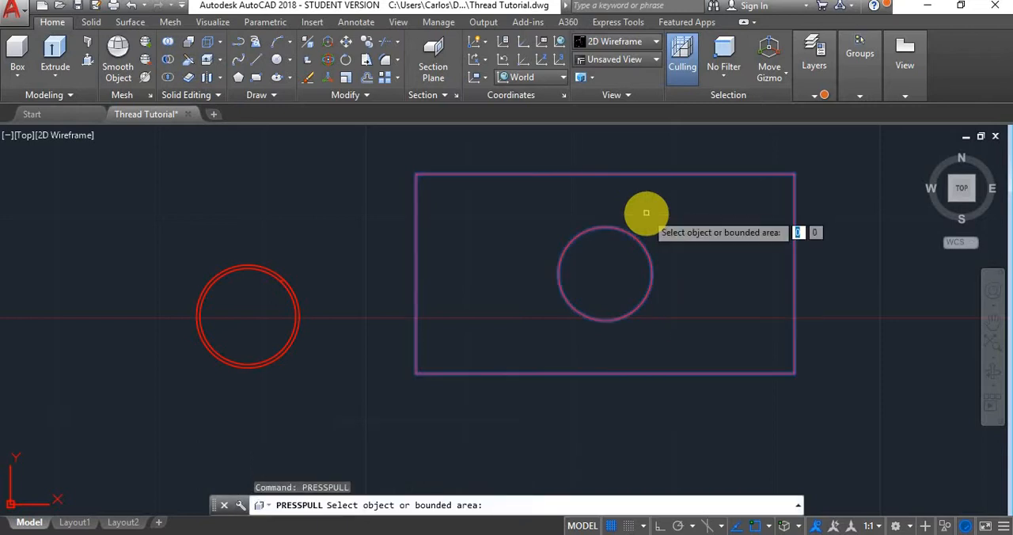
{"action": "left_click", "coordinate": [646, 213]}
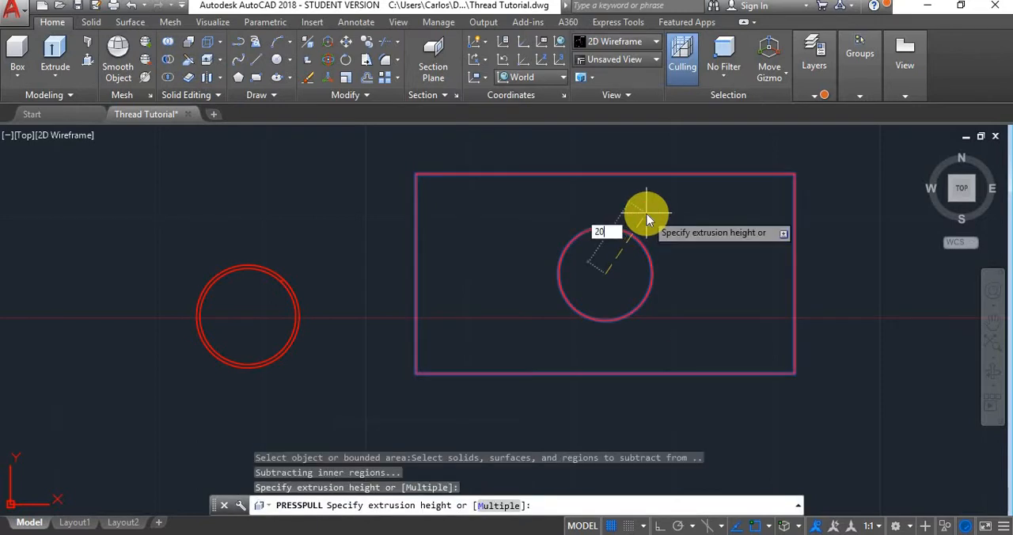
{"action": "key", "text": "Return"}
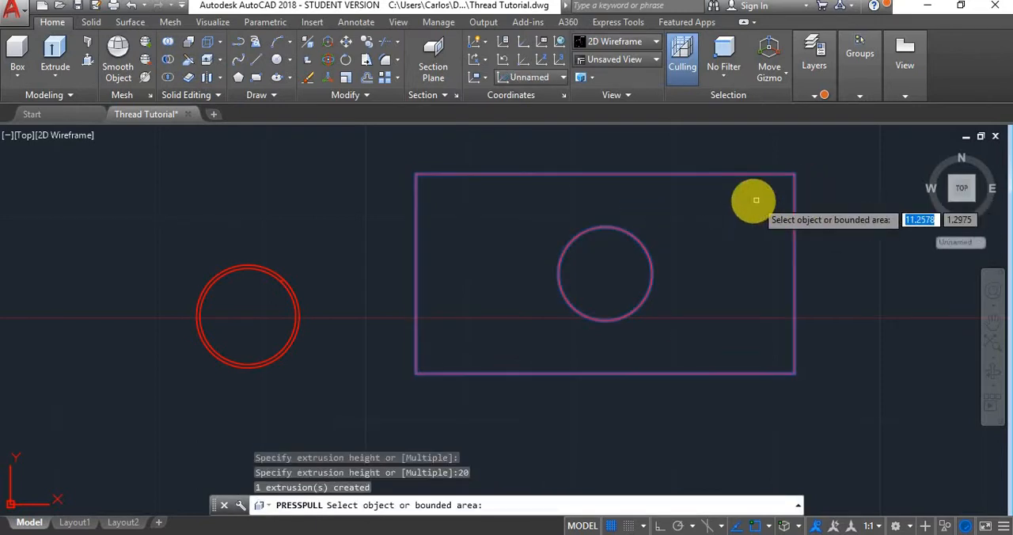
{"action": "key", "text": "Return"}
- Show the model in the SW Isometric view with the Conceptual visual style
{"action": "left_click", "coordinate": [953, 204]}
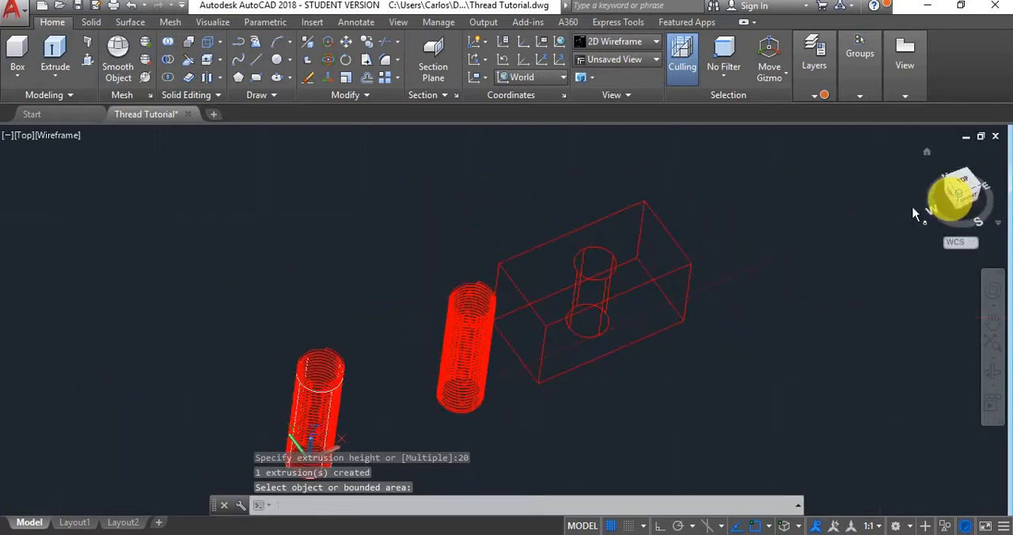
{"action": "scroll", "coordinate": [622, 275], "scroll_direction": "up", "scroll_amount": 2}
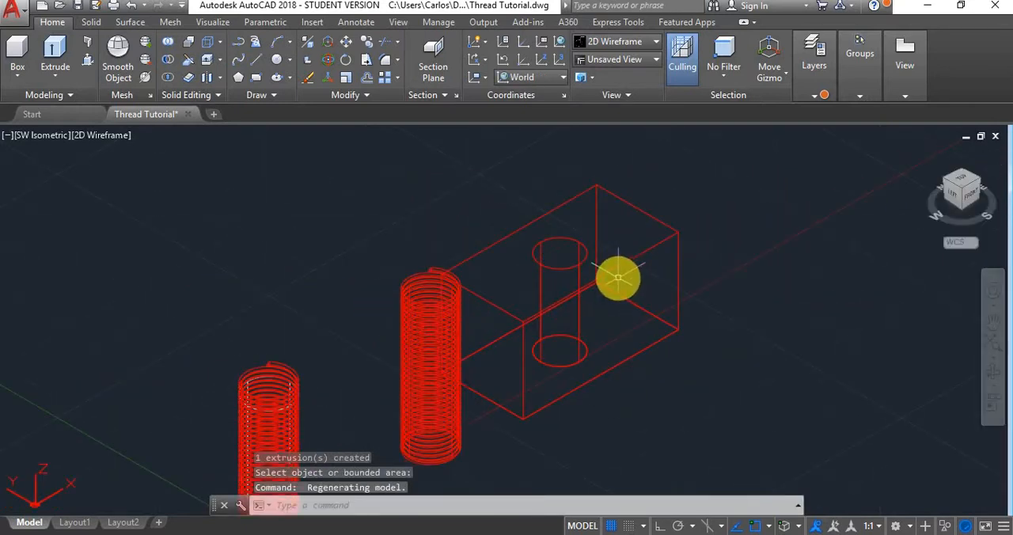
{"action": "scroll", "coordinate": [425, 320], "scroll_direction": "down", "scroll_amount": 4}
{"action": "scroll", "coordinate": [440, 354], "scroll_direction": "up", "scroll_amount": 4}
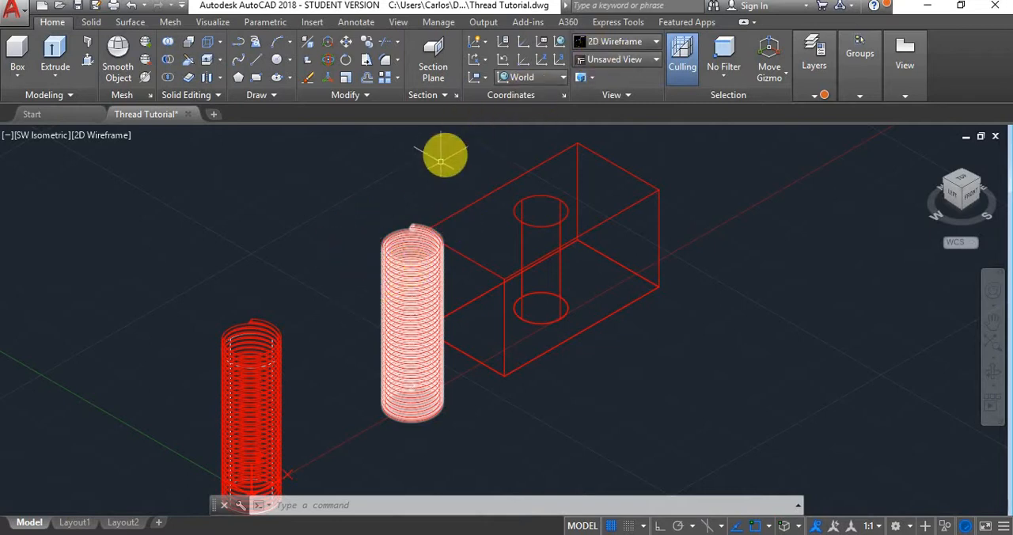
{"action": "left_click", "coordinate": [642, 44]}
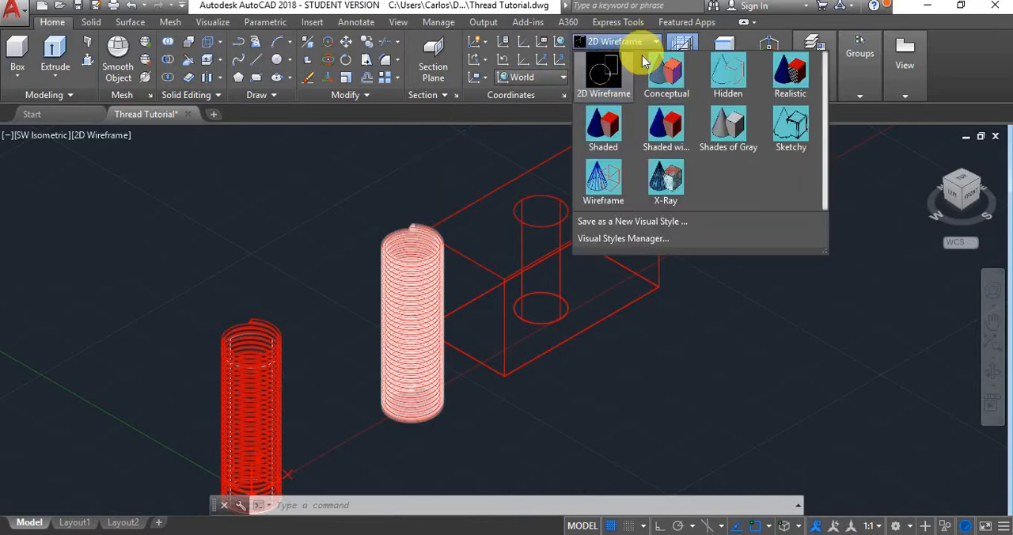
{"action": "left_click", "coordinate": [661, 71]}
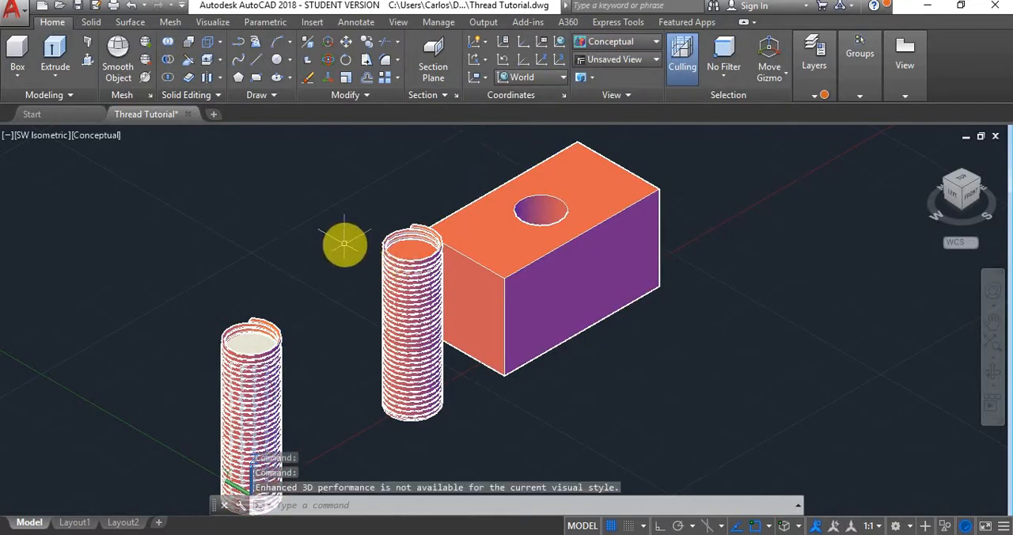
- Subtract the helical sweep from the cylinder nearest the block to cut its thread
{"action": "type", "text": "subtract"}
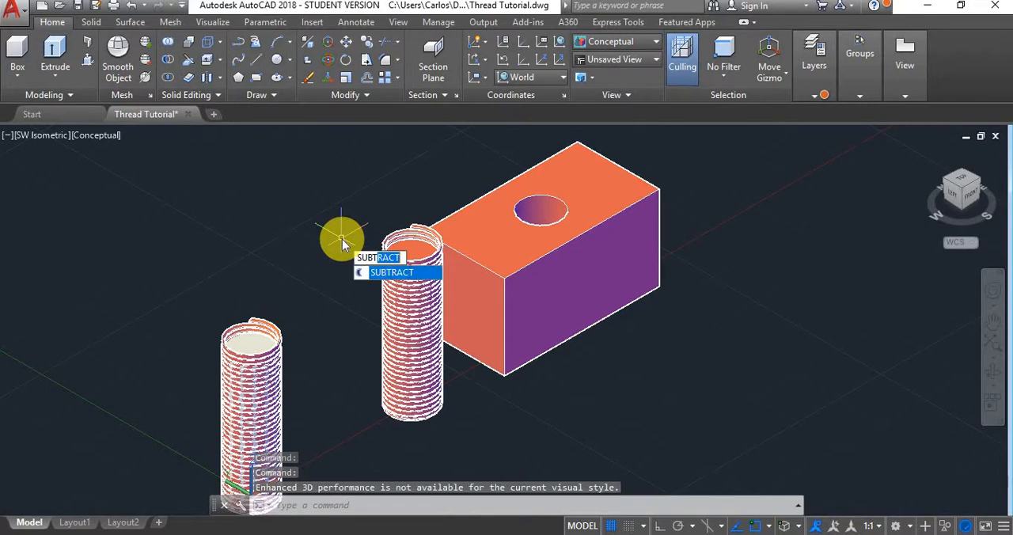
{"action": "key", "text": "Return"}
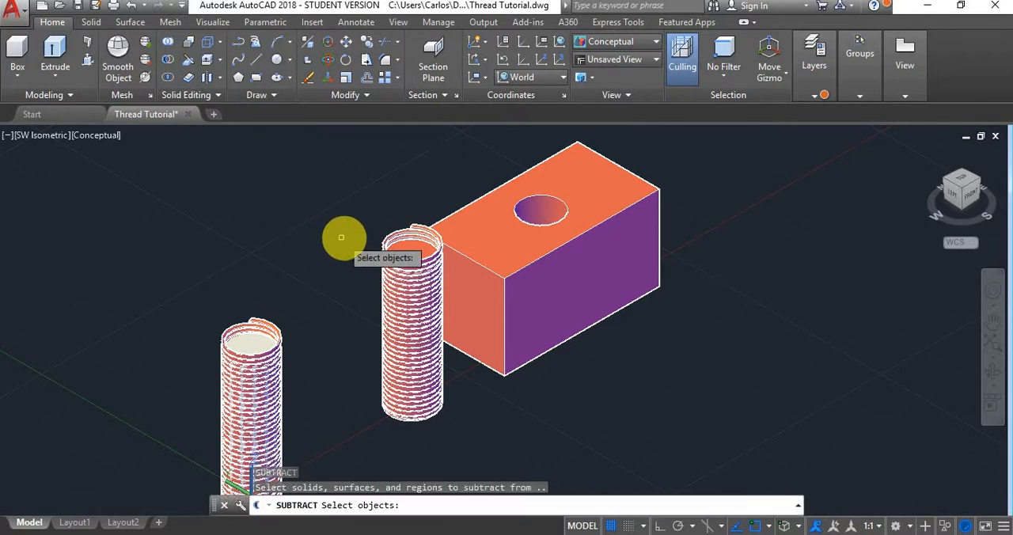
{"action": "left_click", "coordinate": [420, 248]}
{"action": "key", "text": "Return"}
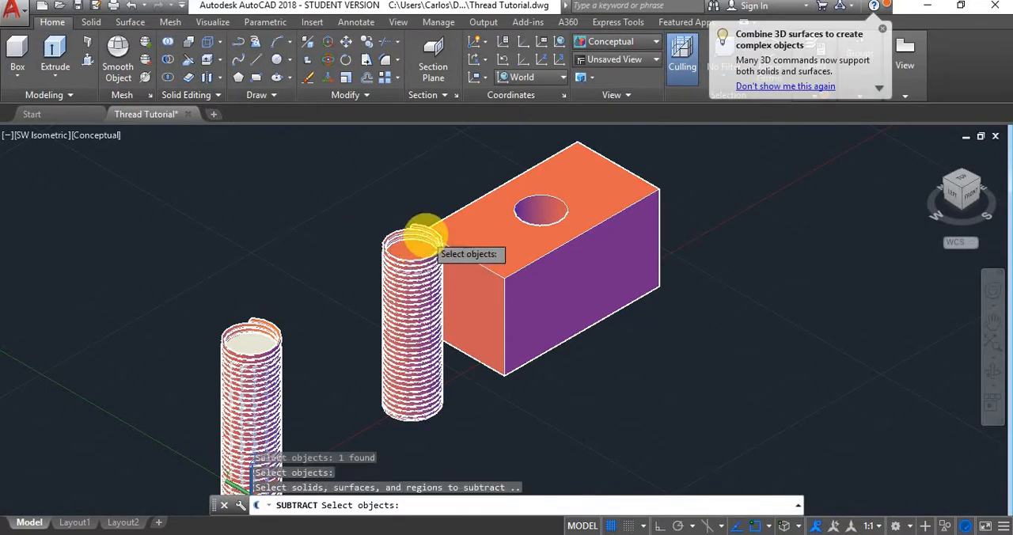
{"action": "left_click", "coordinate": [426, 235]}
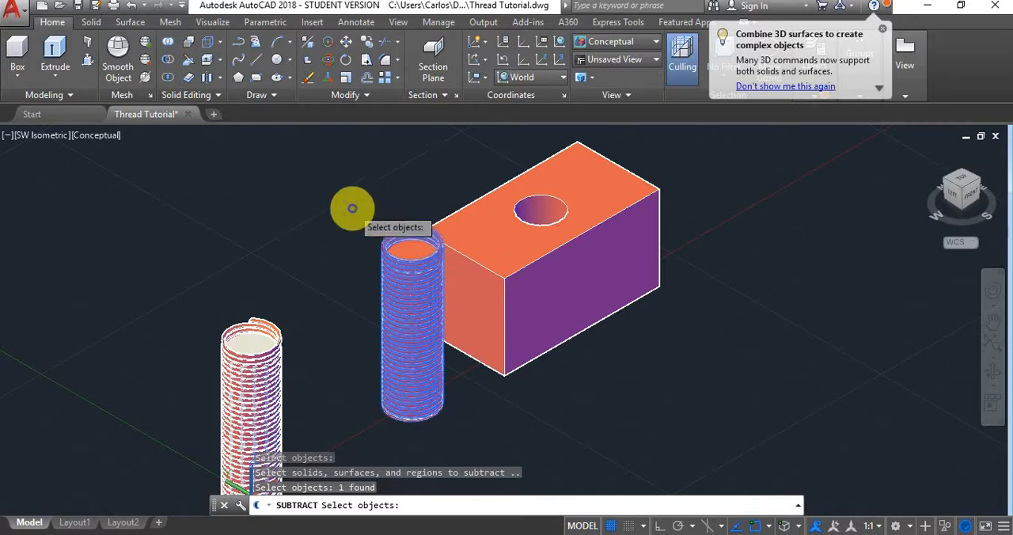
{"action": "key", "text": "Return"}
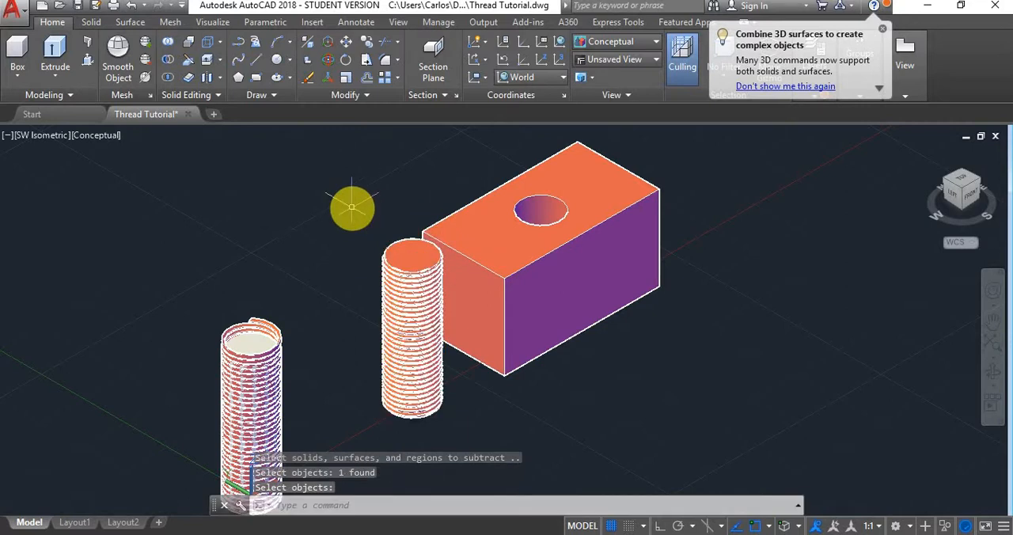
{"action": "left_click", "coordinate": [423, 271]}
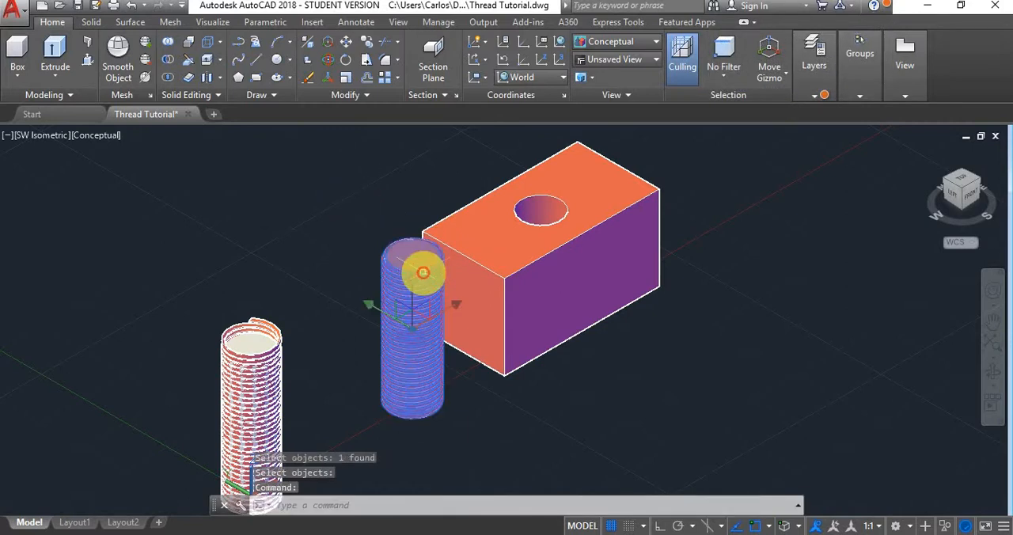
{"action": "type", "text": "m"}
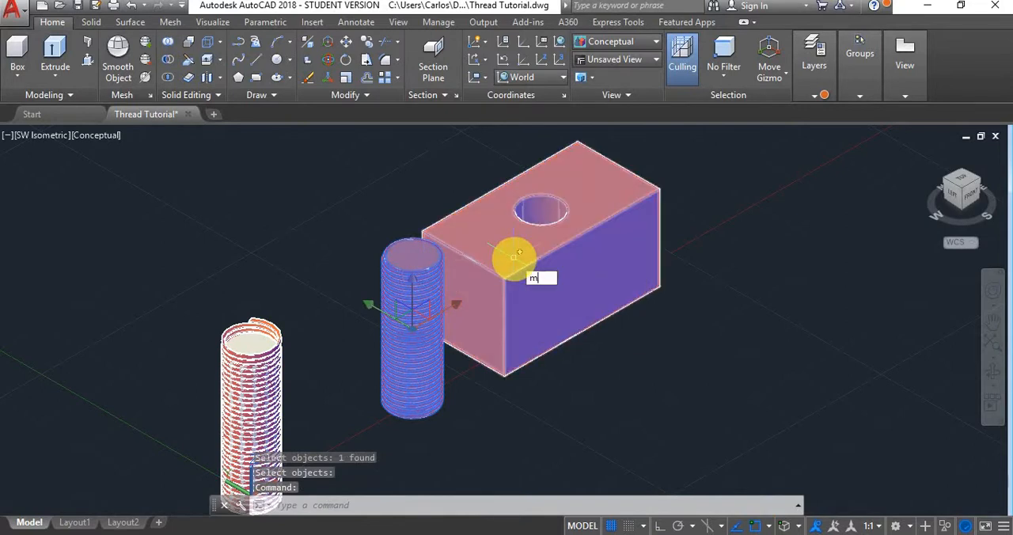
{"action": "key", "text": "Return"}
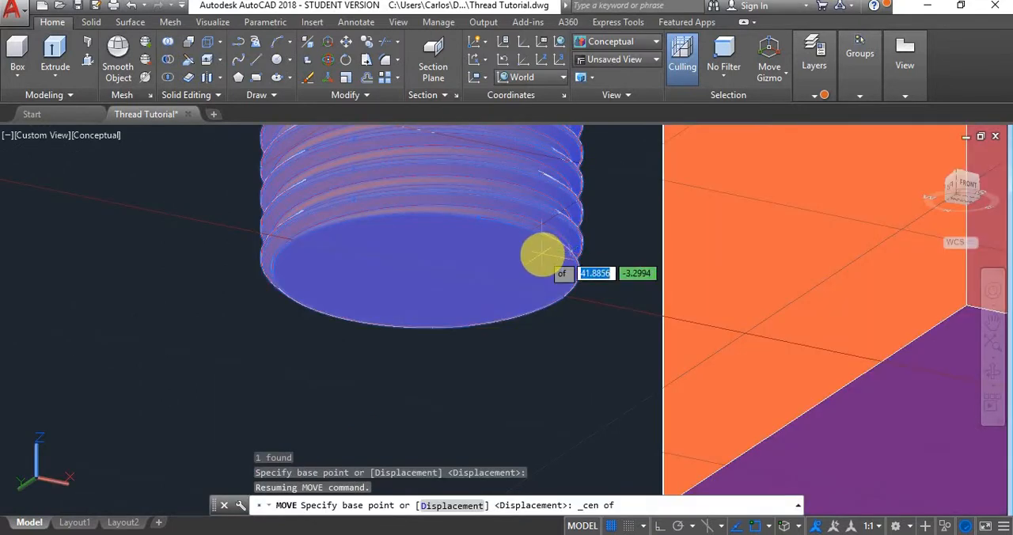
{"action": "key", "text": "Escape"}
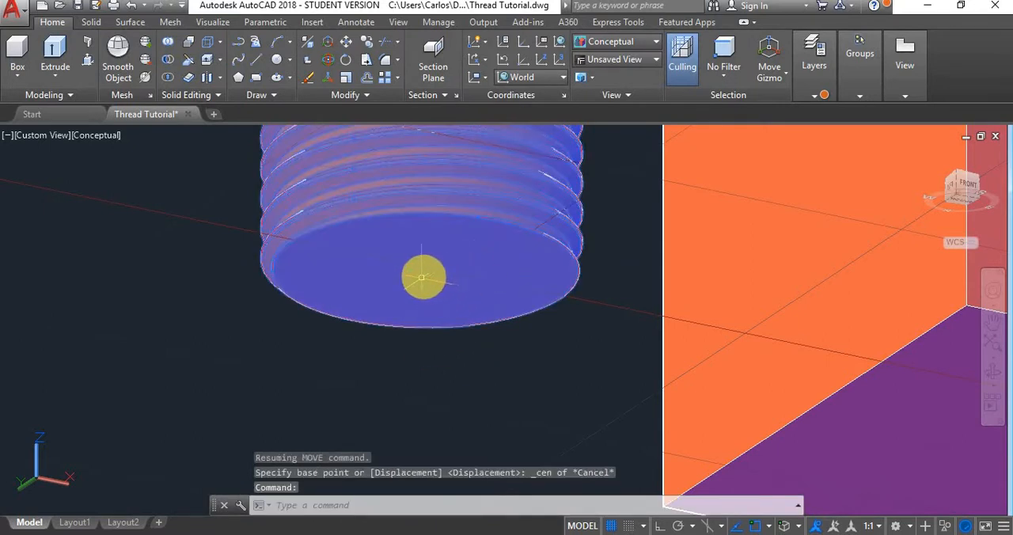
- Move the threaded cylinder by the grip at its base to the centre of the hole in the block's upper face
{"action": "left_click", "coordinate": [422, 277]}
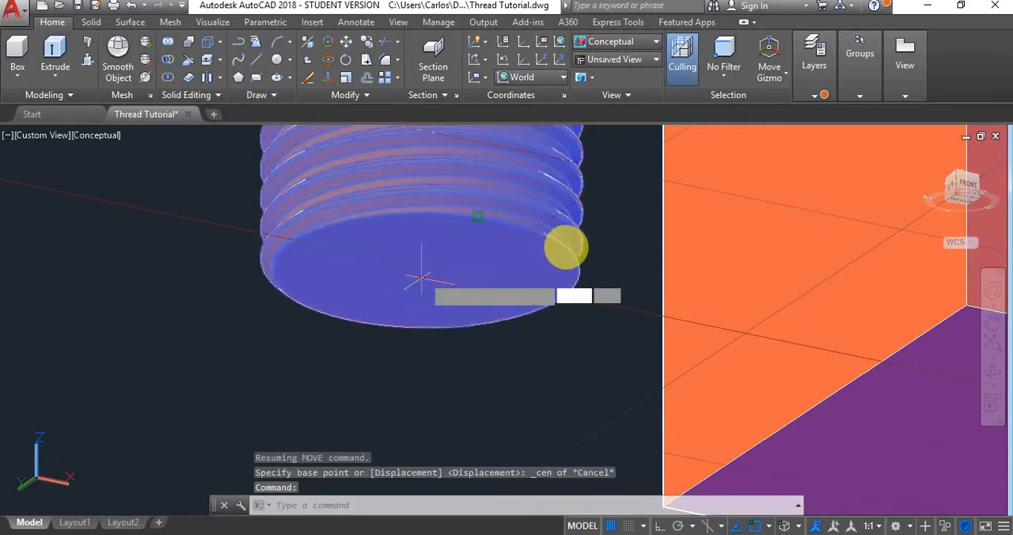
{"action": "middle_click_drag", "start_coordinate": [567, 248], "coordinate": [841, 169], "text": "shift"}
{"action": "middle_click_drag", "start_coordinate": [796, 207], "coordinate": [791, 252], "text": "shift"}
{"action": "scroll", "coordinate": [791, 243], "scroll_direction": "down", "scroll_amount": 5}
{"action": "middle_click_drag", "start_coordinate": [834, 199], "coordinate": [780, 277], "text": "shift"}
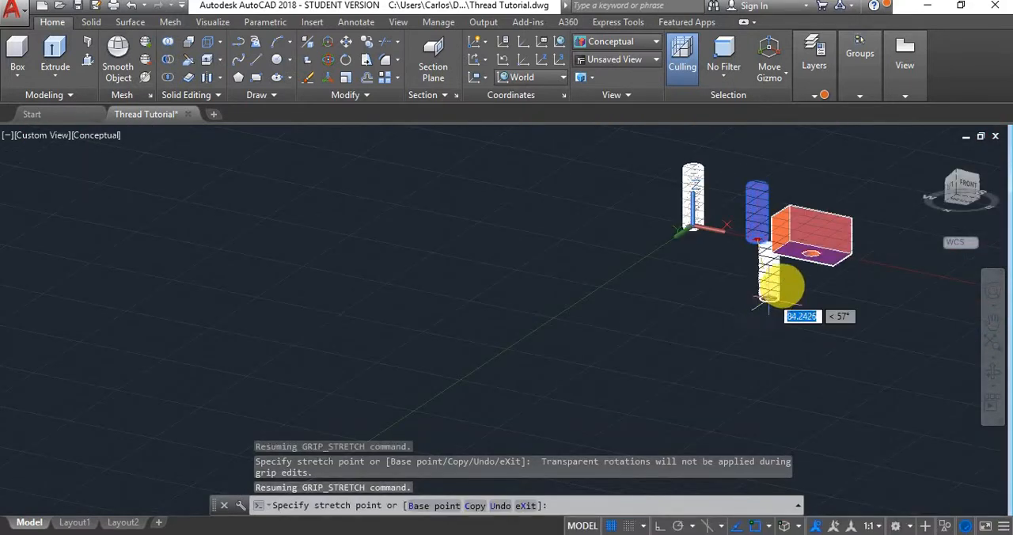
{"action": "left_click", "coordinate": [812, 208]}
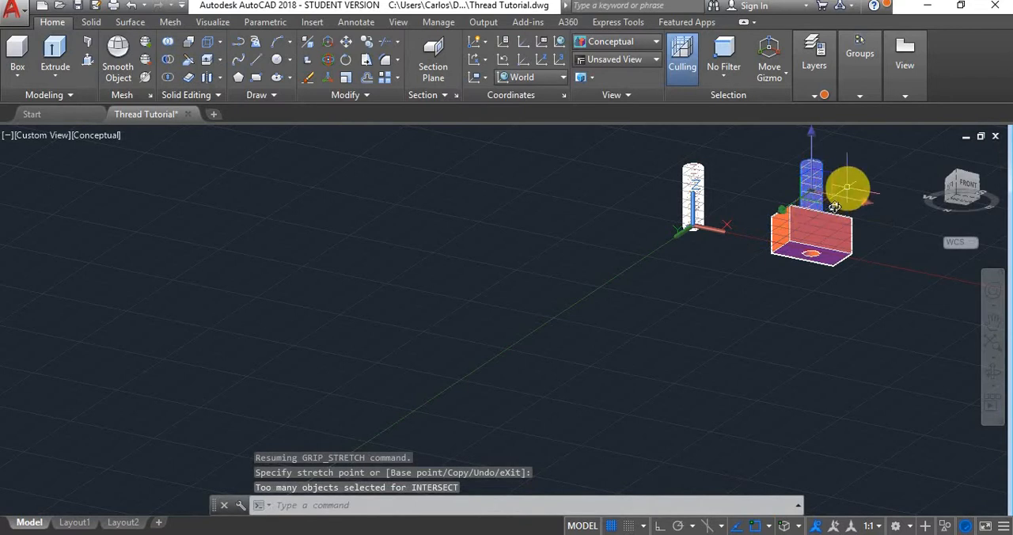
- Try to move the threaded cylinder straight down into the block with Ortho on, and undo the move
{"action": "middle_click_drag", "start_coordinate": [834, 207], "coordinate": [775, 256], "text": "shift"}
{"action": "scroll", "coordinate": [818, 212], "scroll_direction": "up", "scroll_amount": 3}
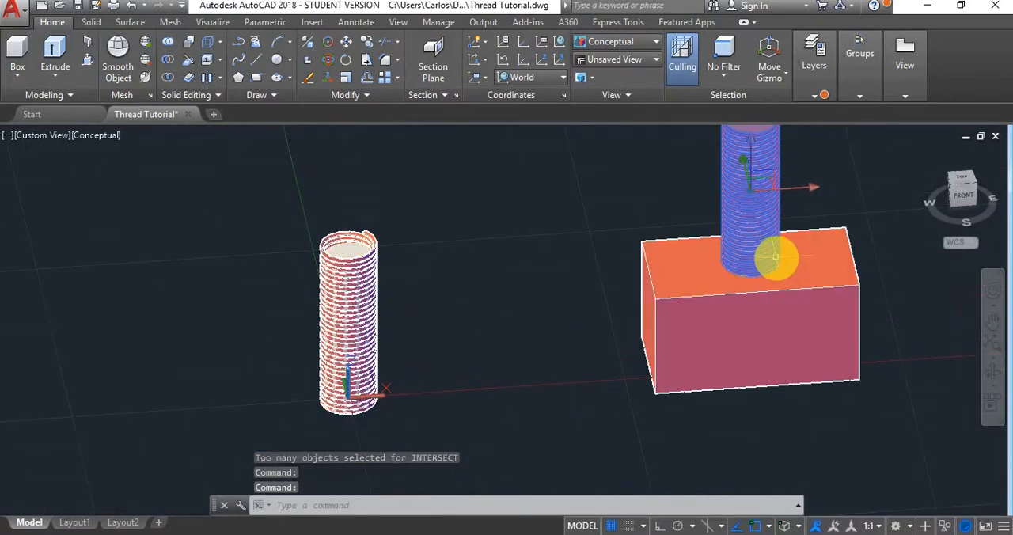
{"action": "type", "text": "m"}
{"action": "key", "text": "Return"}
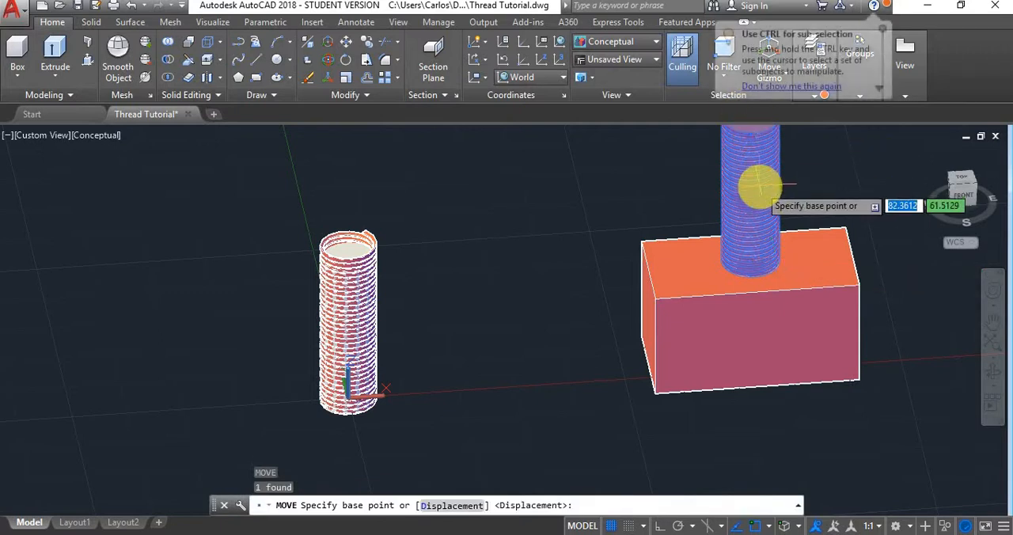
{"action": "left_click", "coordinate": [760, 187]}
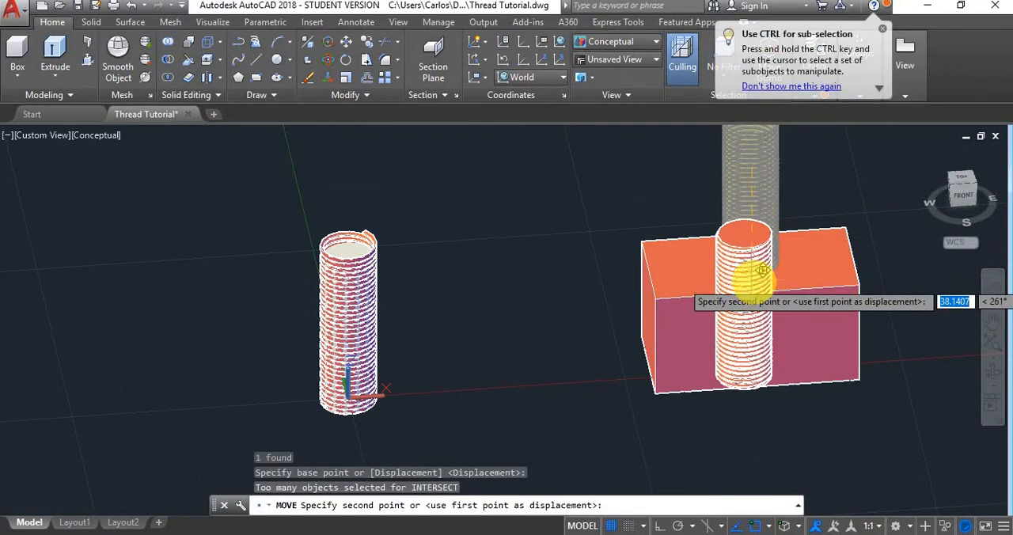
{"action": "key", "text": "F8"}
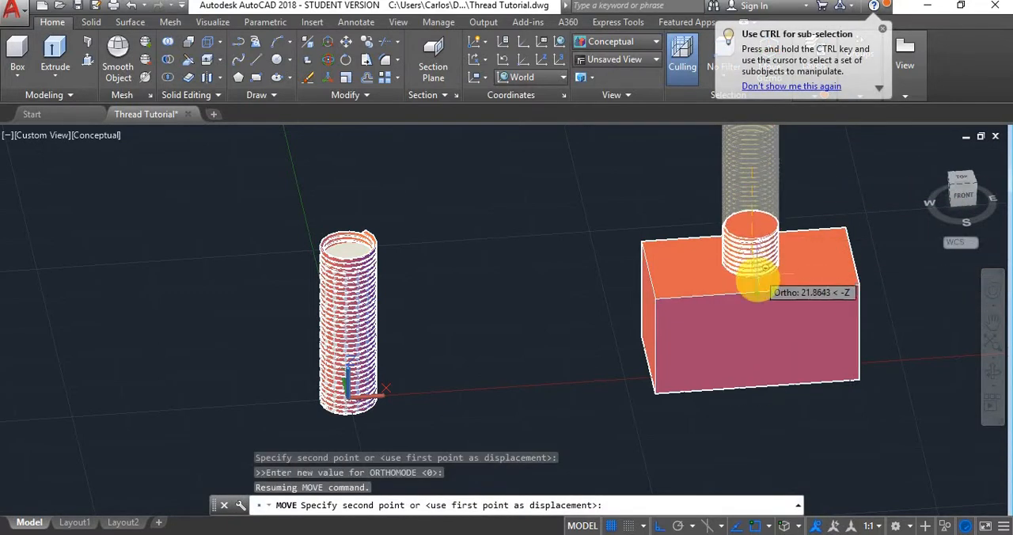
{"action": "left_click", "coordinate": [755, 287]}
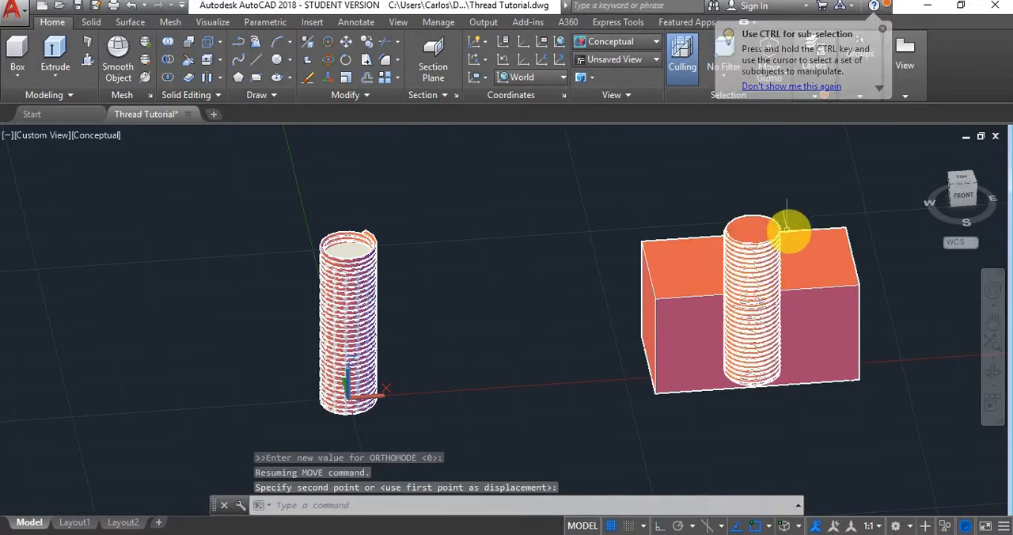
{"action": "key", "text": "ctrl+z"}
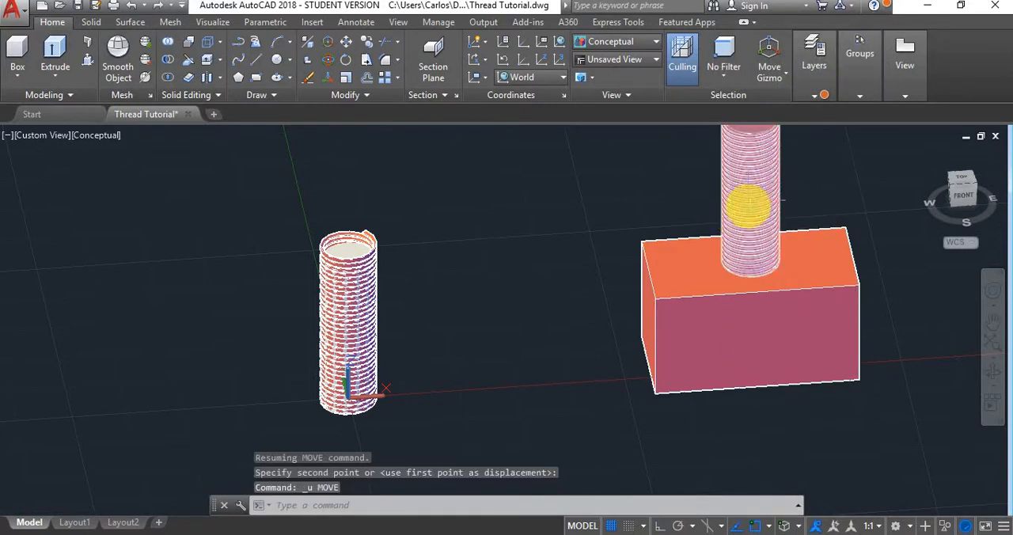
- Move the threaded cylinder about 25 mm down along the Z axis so it passes through the block
{"action": "left_click", "coordinate": [753, 200]}
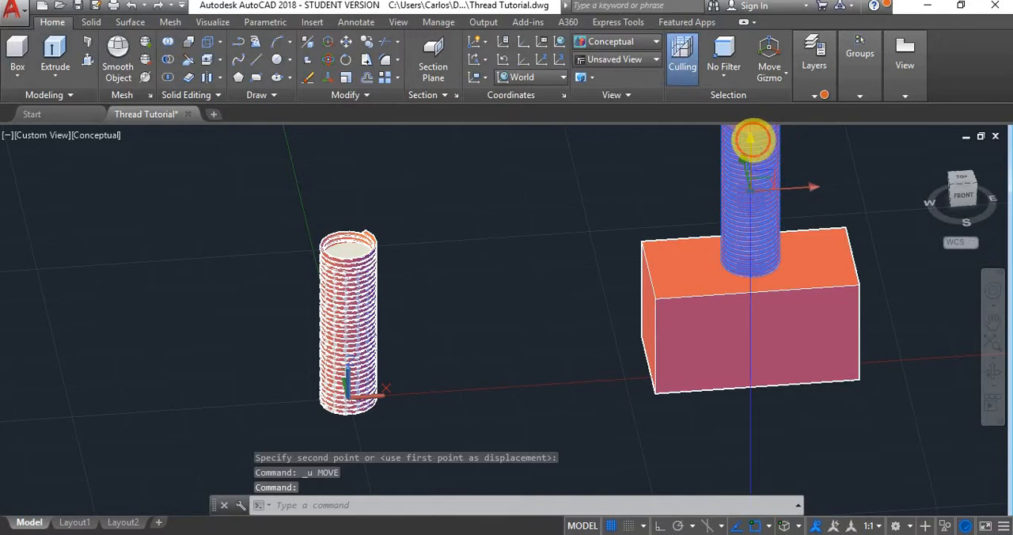
{"action": "left_click", "coordinate": [752, 139]}
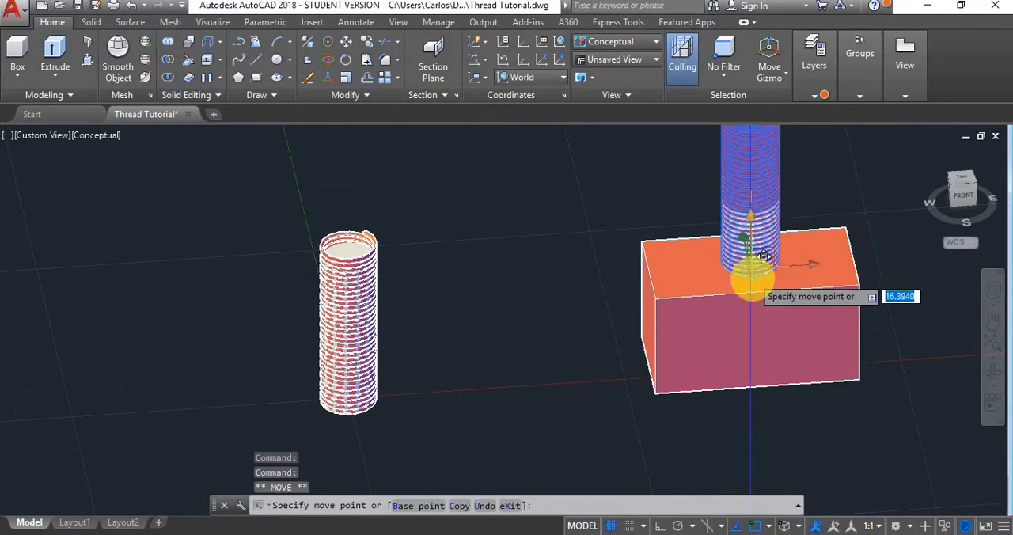
{"action": "left_click", "coordinate": [744, 315]}
{"action": "key", "text": "Escape"}
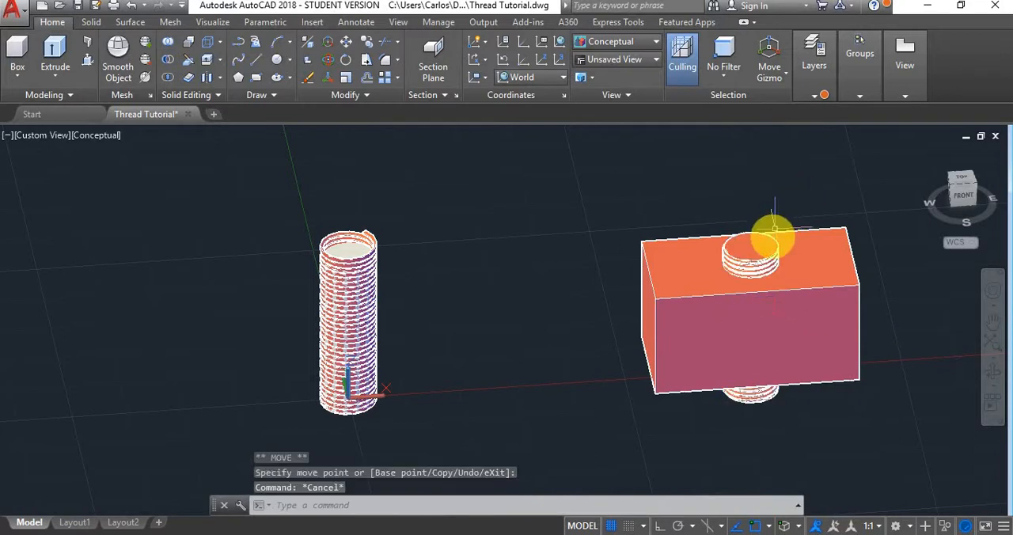
{"action": "scroll", "coordinate": [769, 236], "scroll_direction": "up", "scroll_amount": 2}
{"action": "scroll", "coordinate": [795, 216], "scroll_direction": "up", "scroll_amount": 4}
{"action": "type", "text": "s"}
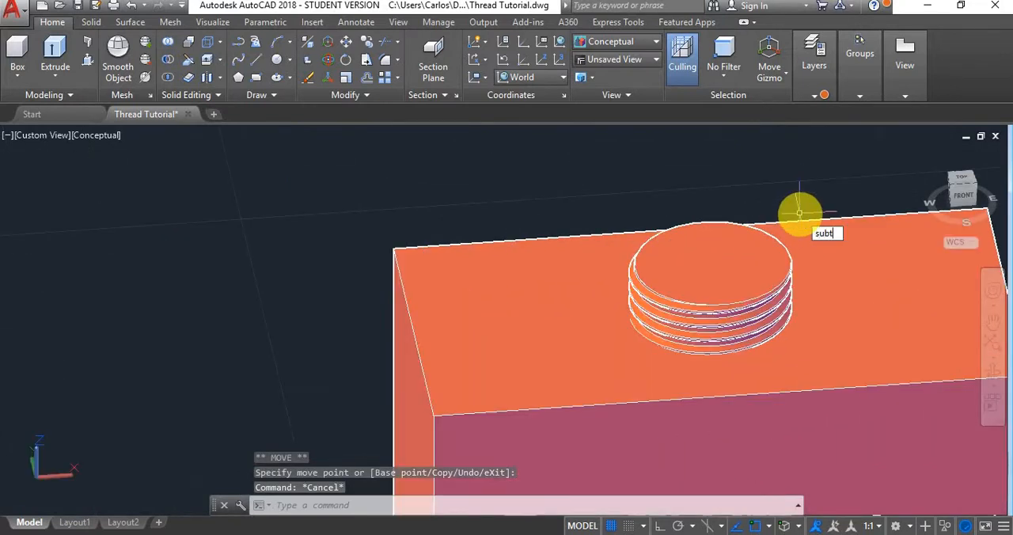
{"action": "type", "text": "ubt"}
{"action": "key", "text": "Return"}
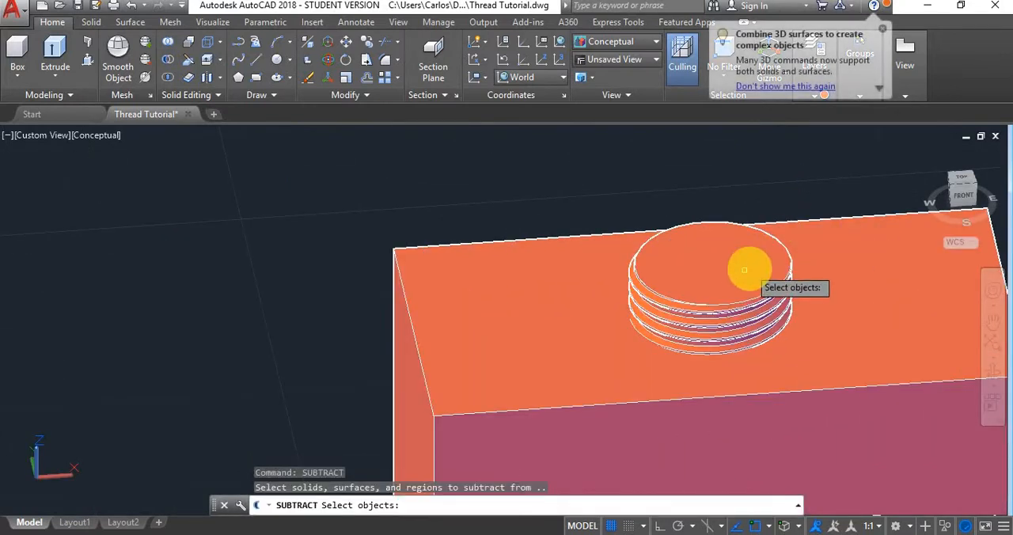
{"action": "left_click", "coordinate": [756, 270]}
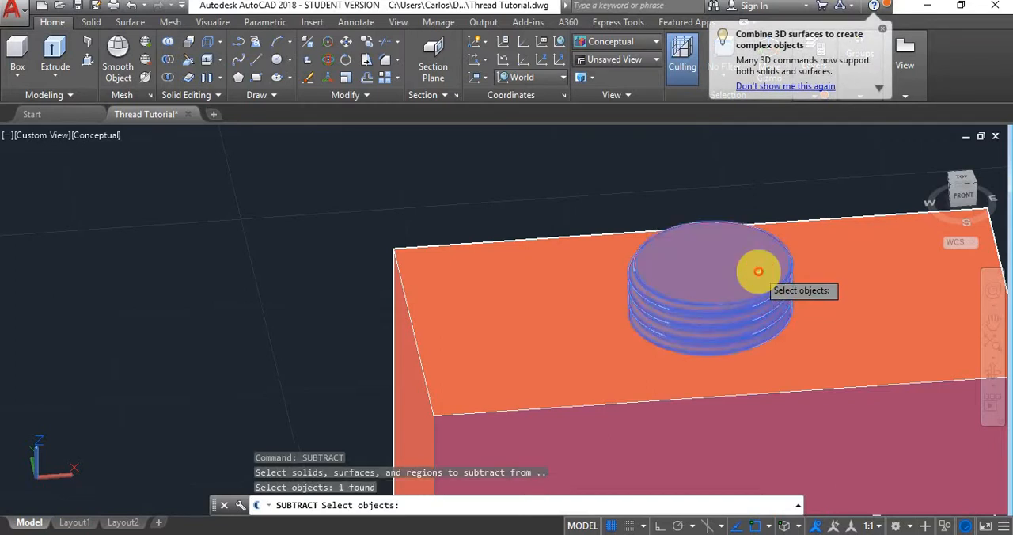
{"action": "key", "text": "Escape"}
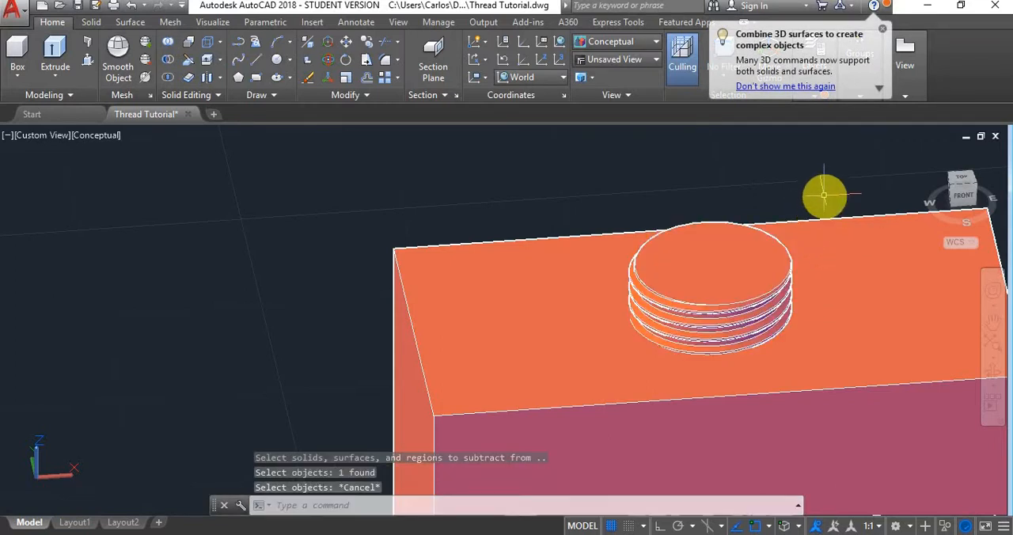
- Subtract the threaded cylinder from the block to cut the internal thread
{"action": "key", "text": "Return"}
{"action": "left_click", "coordinate": [829, 240]}
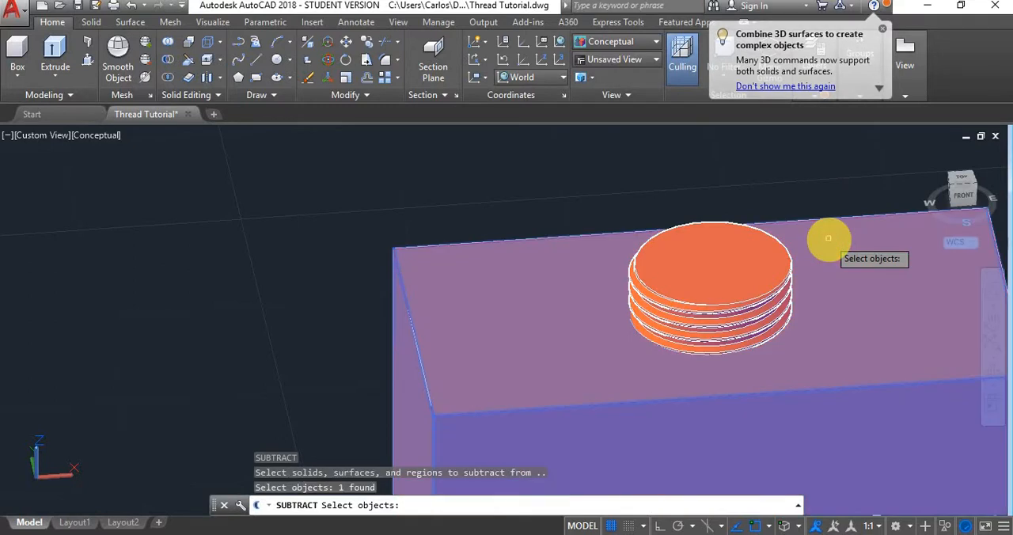
{"action": "key", "text": "Return"}
{"action": "left_click", "coordinate": [730, 250]}
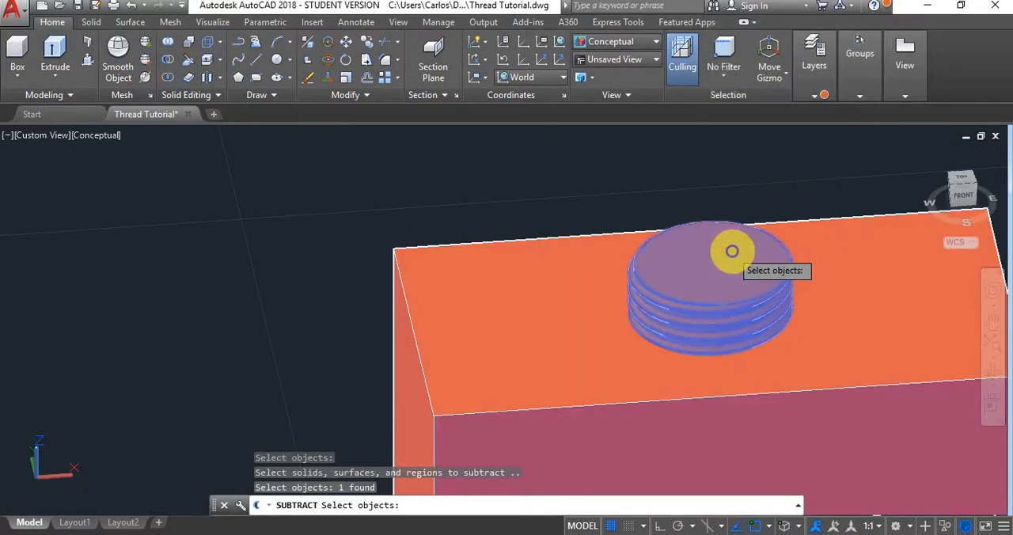
{"action": "key", "text": "Return"}
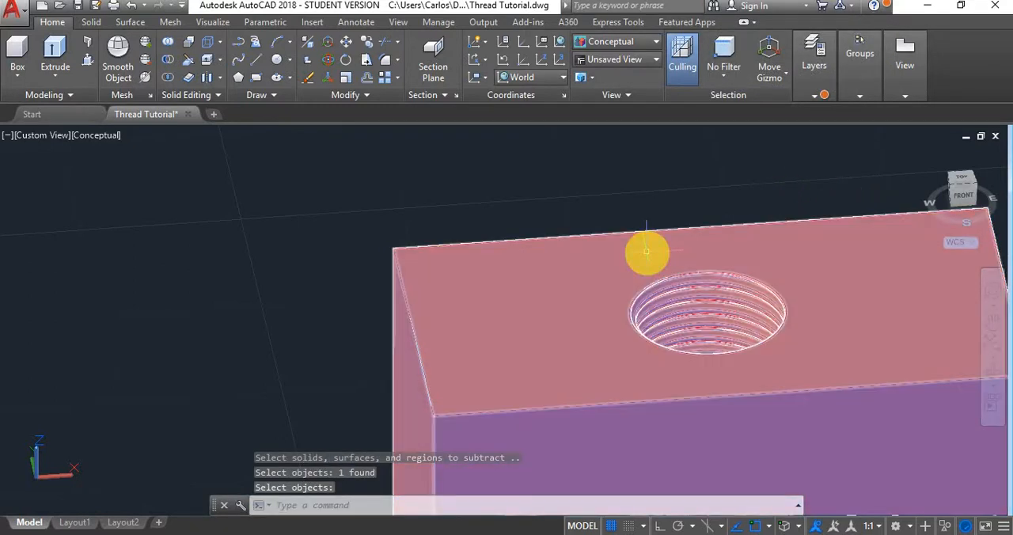
- Subtract the helical sweep from the cylinder at the origin to cut the bolt's thread
{"action": "scroll", "coordinate": [643, 183], "scroll_direction": "down", "scroll_amount": 2}
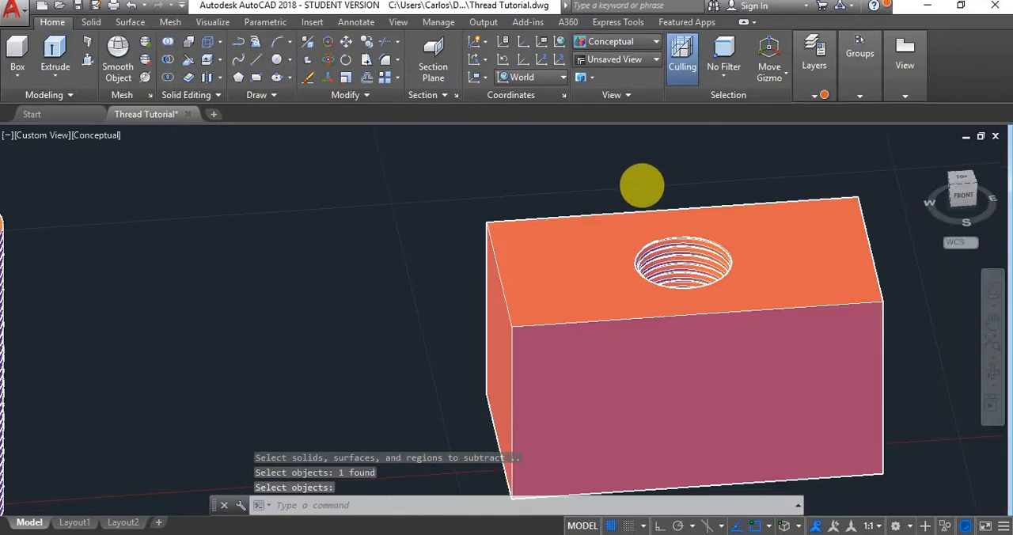
{"action": "scroll", "coordinate": [641, 186], "scroll_direction": "down", "scroll_amount": 3}
{"action": "scroll", "coordinate": [368, 198], "scroll_direction": "up", "scroll_amount": 2}
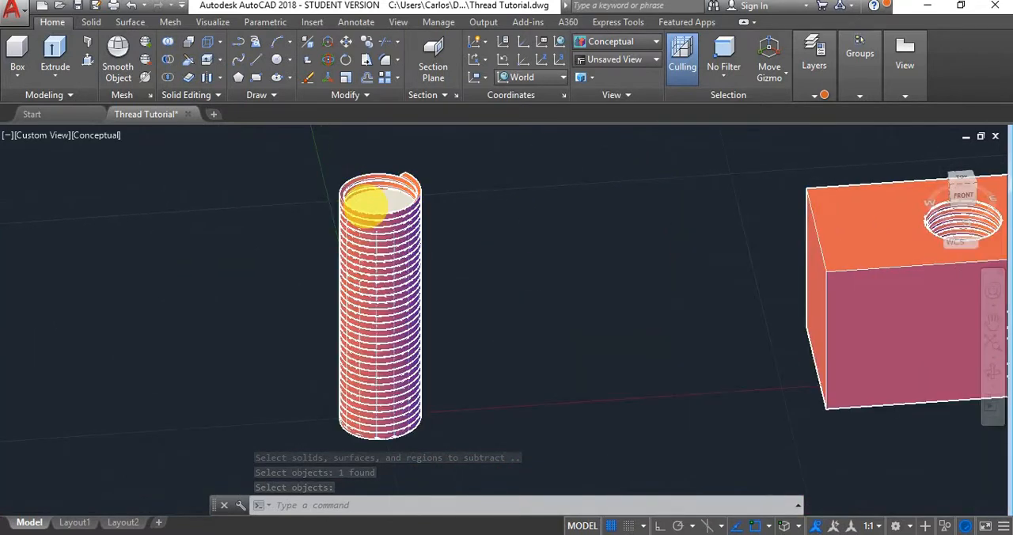
{"action": "scroll", "coordinate": [366, 204], "scroll_direction": "up", "scroll_amount": 2}
{"action": "key", "text": "Return"}
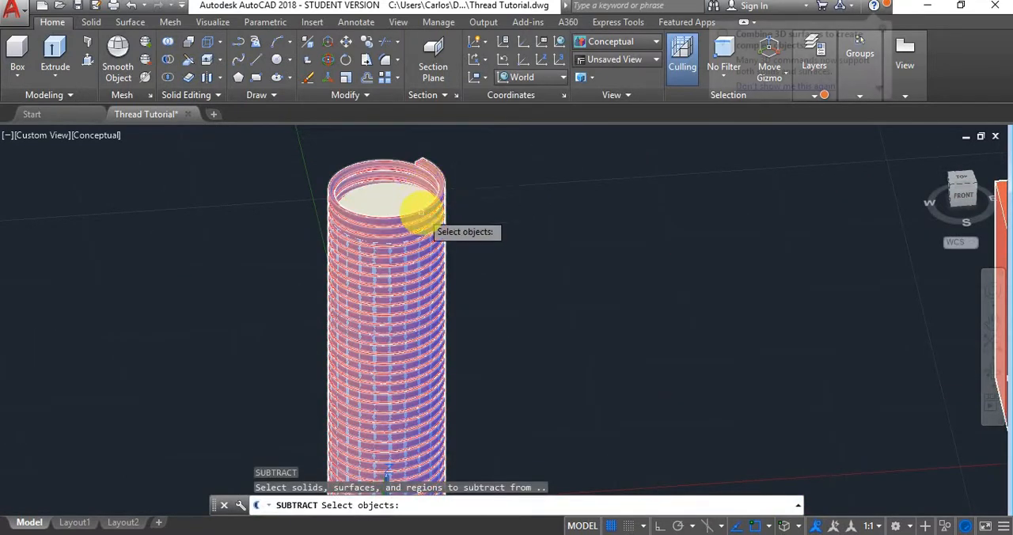
{"action": "left_click", "coordinate": [388, 194]}
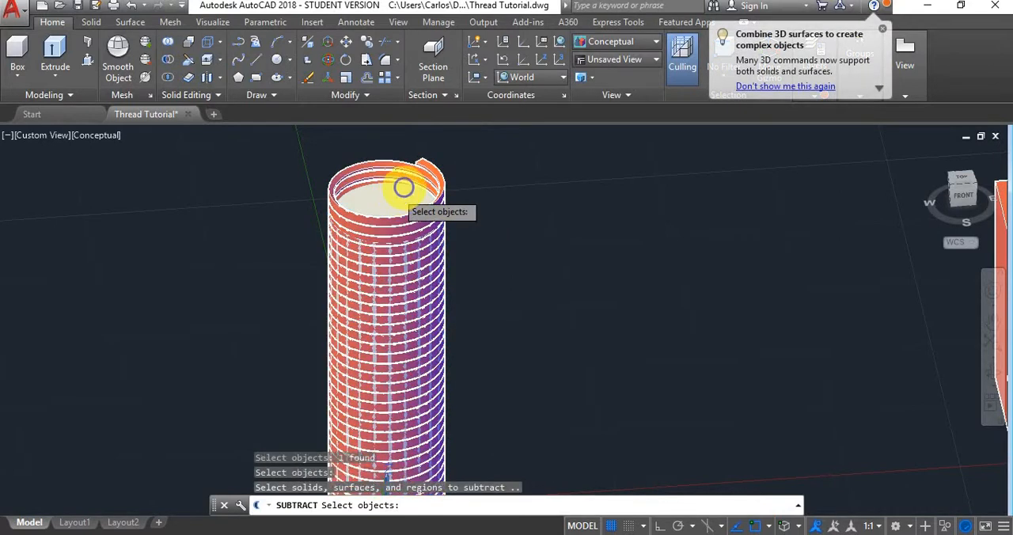
{"action": "left_click", "coordinate": [404, 187]}
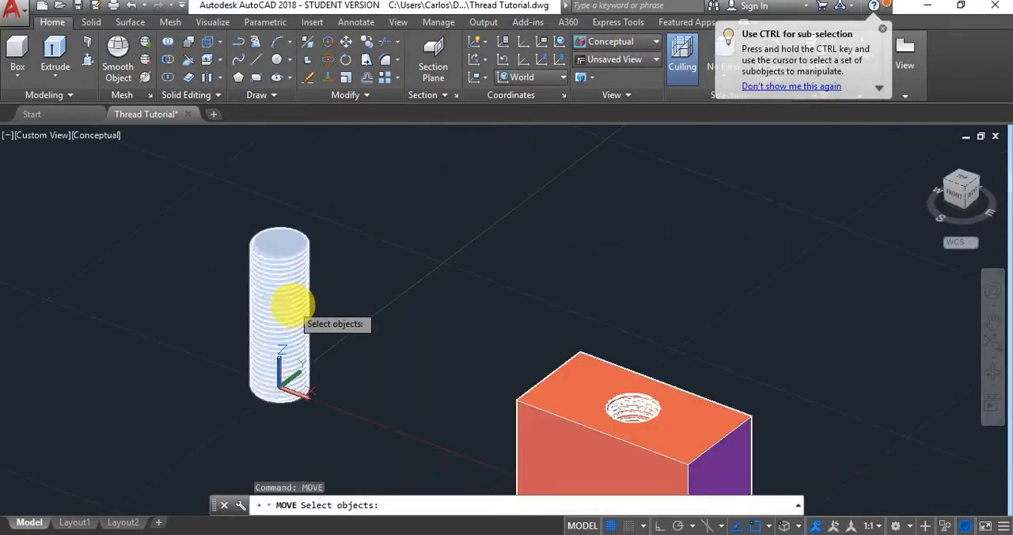
- Move the threaded bolt from the 3D centre of its top face to the 3D centre of the threaded hole's upper opening
{"action": "left_click", "coordinate": [283, 310]}
{"action": "key", "text": "Return"}
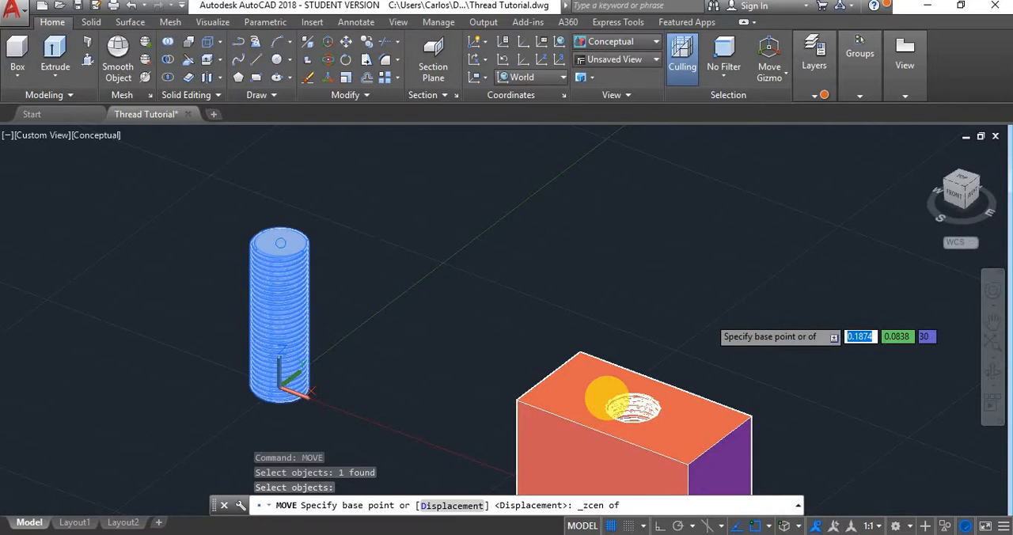
{"action": "left_click", "coordinate": [606, 399]}
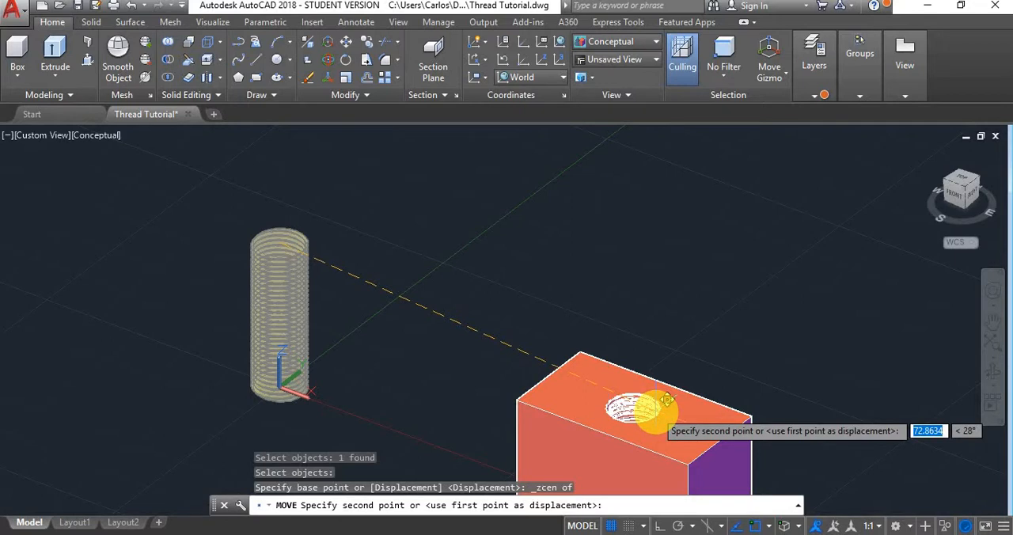
{"action": "left_click", "coordinate": [666, 338]}
{"action": "left_click", "coordinate": [667, 338]}
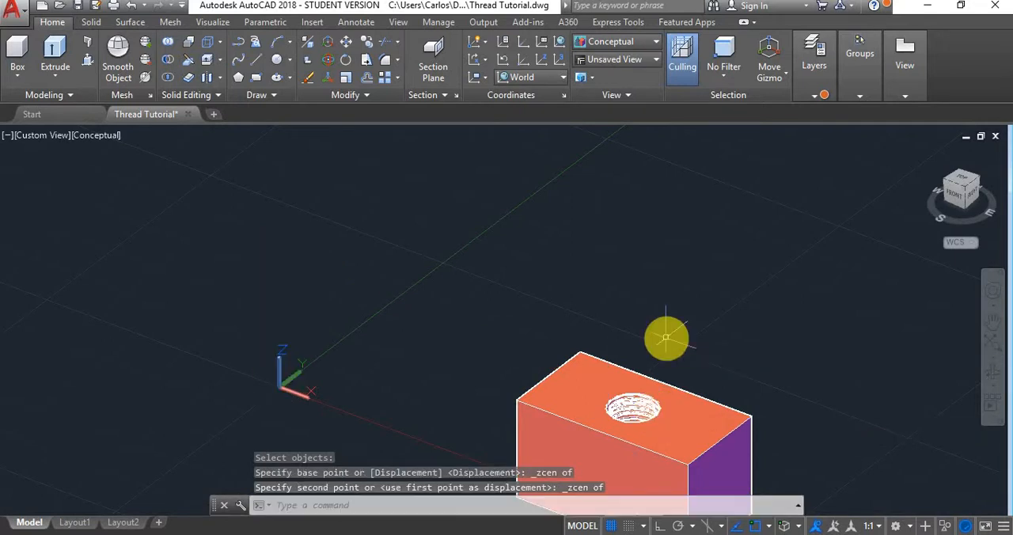
- Raise the bolt about 17 mm along the Z axis so it protrudes above the block
{"action": "scroll", "coordinate": [666, 338], "scroll_direction": "down", "scroll_amount": 2}
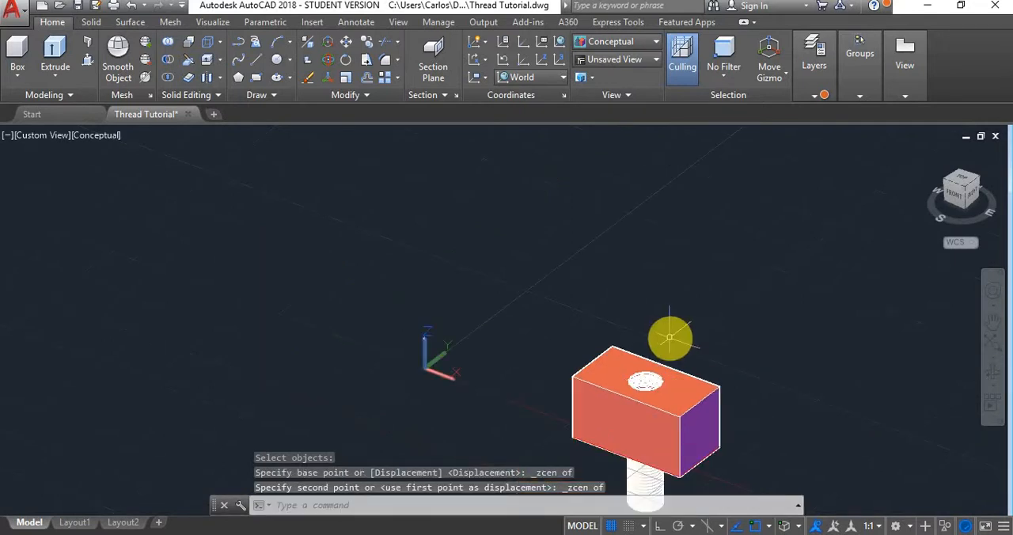
{"action": "left_click", "coordinate": [647, 474]}
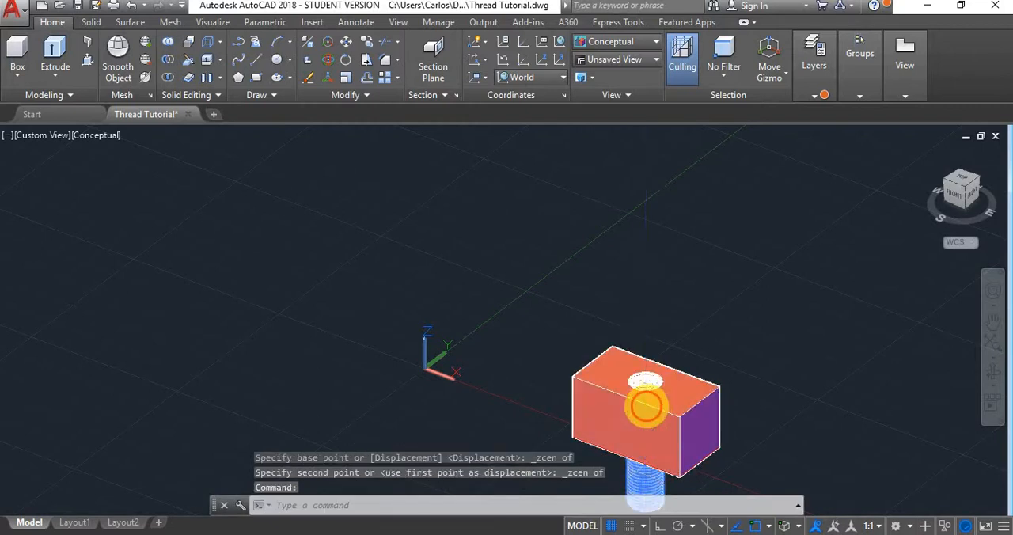
{"action": "left_click_drag", "start_coordinate": [647, 405], "coordinate": [667, 401]}
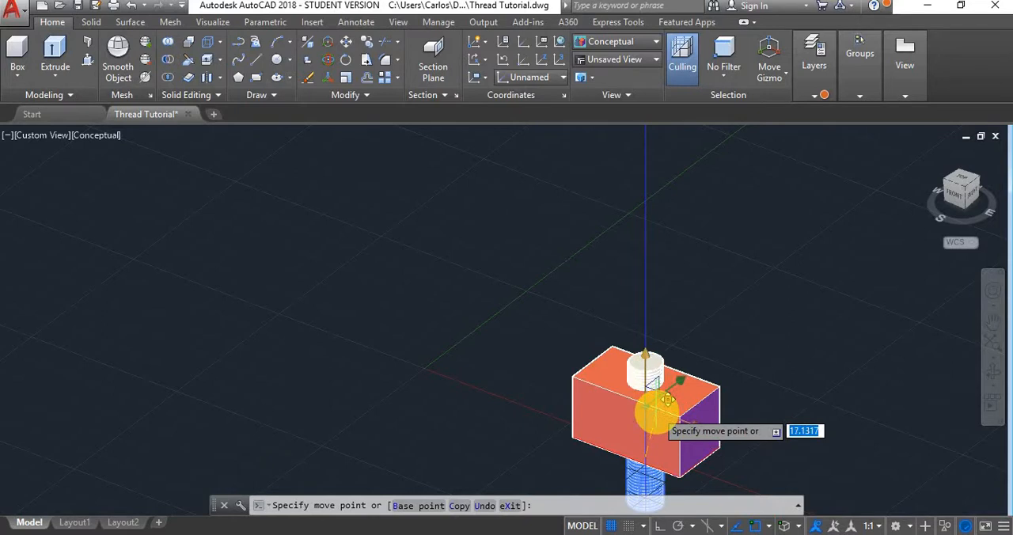
{"action": "left_click", "coordinate": [655, 412]}
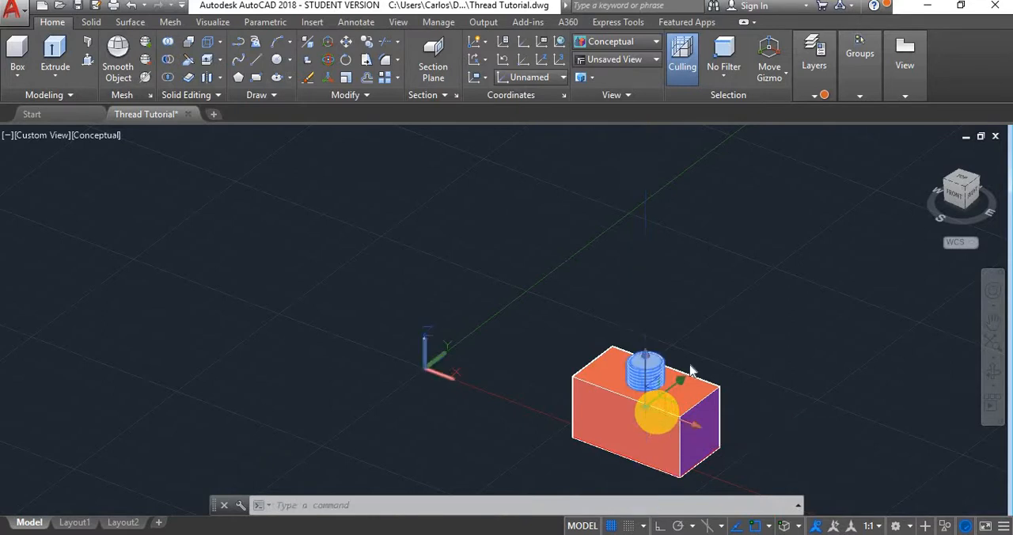
{"action": "key", "text": "Escape"}
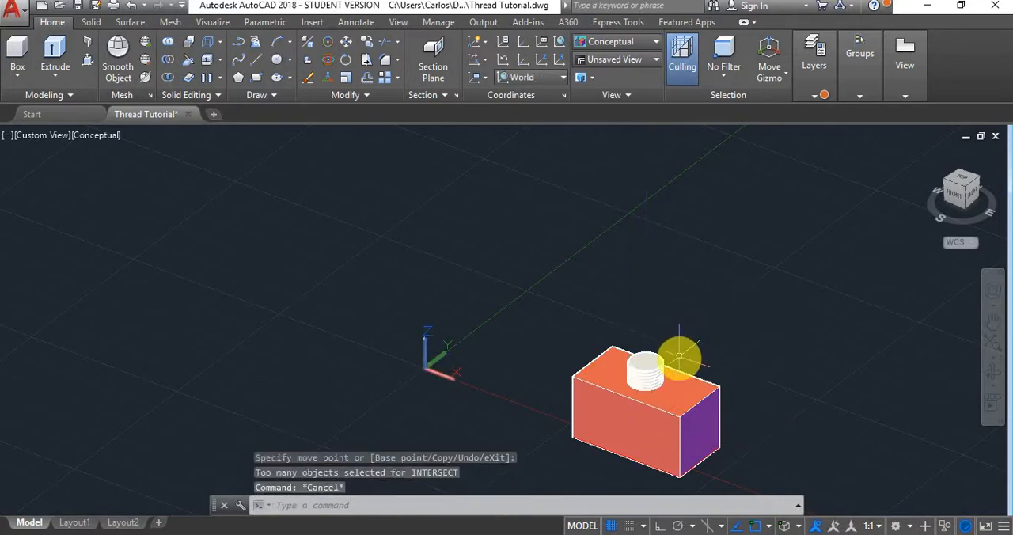
- Create a section plane through the midpoints of the block's two long edges, cutting the block and bolt in half
{"action": "left_click", "coordinate": [961, 177]}
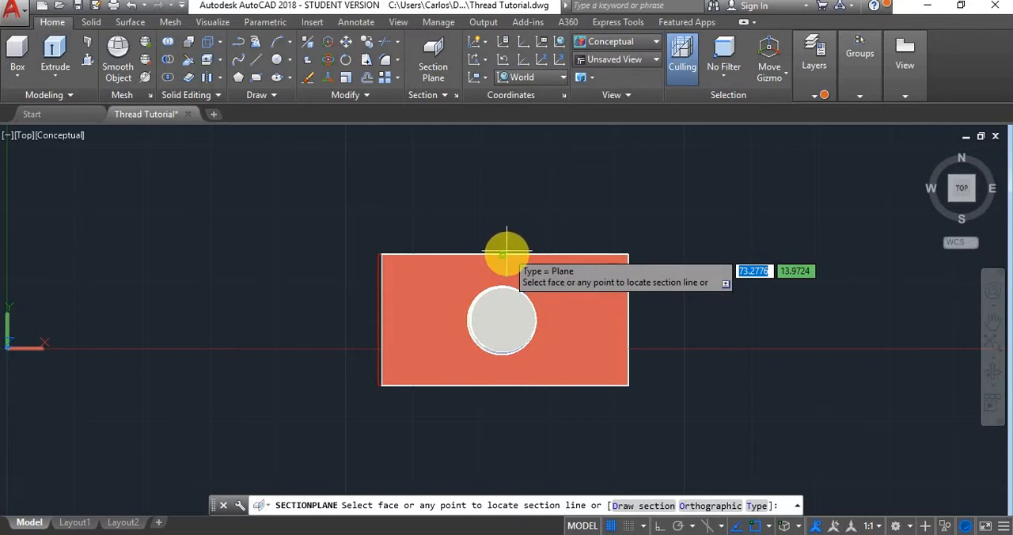
{"action": "left_click", "coordinate": [503, 254]}
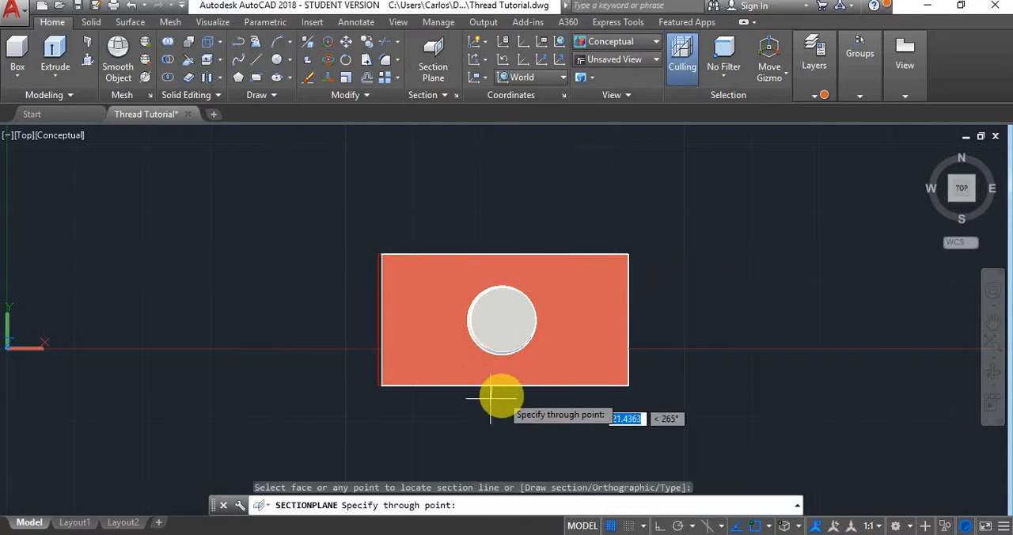
{"action": "left_click", "coordinate": [504, 387]}
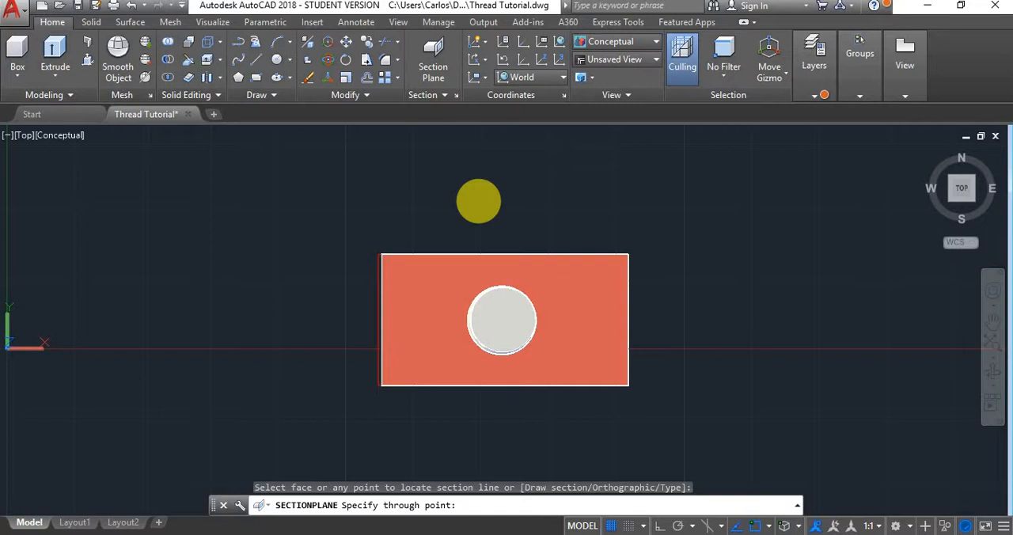
{"action": "left_click", "coordinate": [478, 200]}
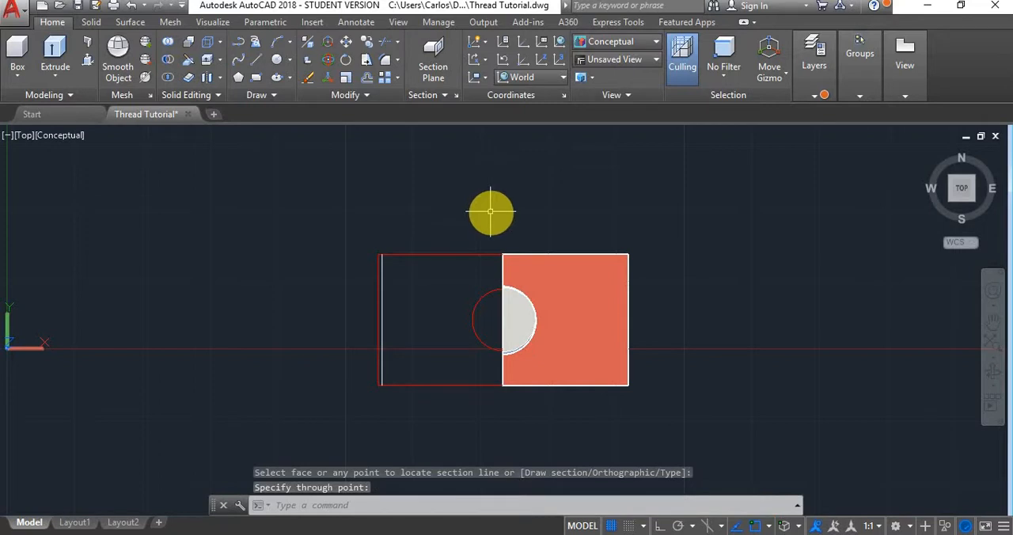
- Delete the extra section plane at the end of the block, keeping the one through the bolt
{"action": "middle_click_drag", "start_coordinate": [490, 211], "coordinate": [568, 238], "text": "shift"}
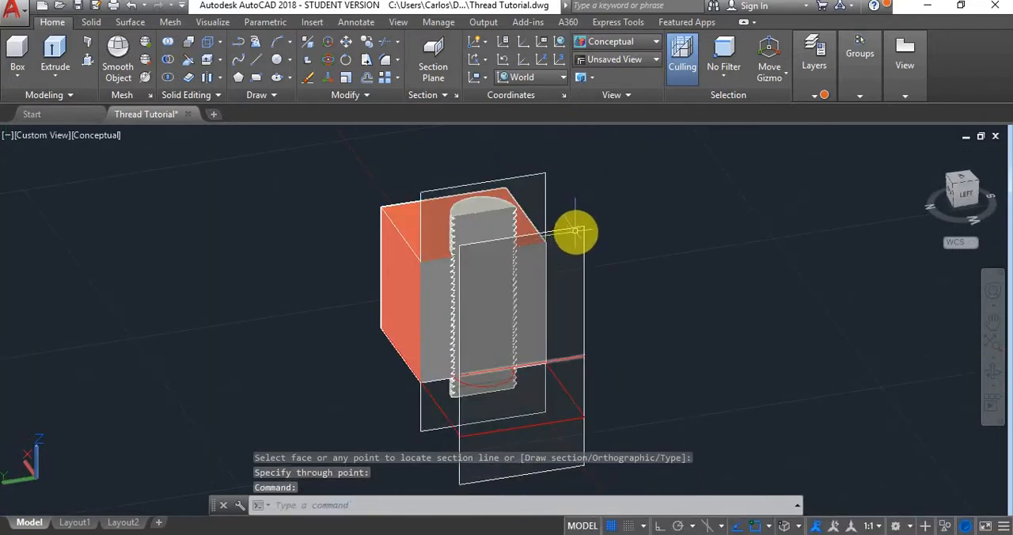
{"action": "left_click", "coordinate": [575, 227]}
{"action": "key", "text": "Delete"}
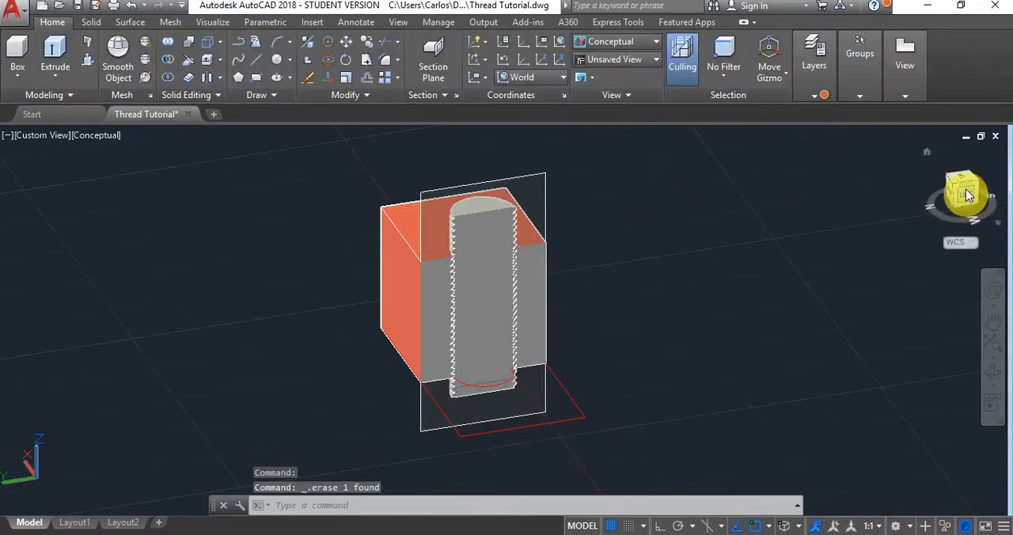
- Move the bolt up along the Z axis so its thread teeth line up with the block's internal thread grooves
{"action": "left_click_drag", "start_coordinate": [965, 196], "coordinate": [959, 192]}
{"action": "scroll", "coordinate": [479, 265], "scroll_direction": "up", "scroll_amount": 4}
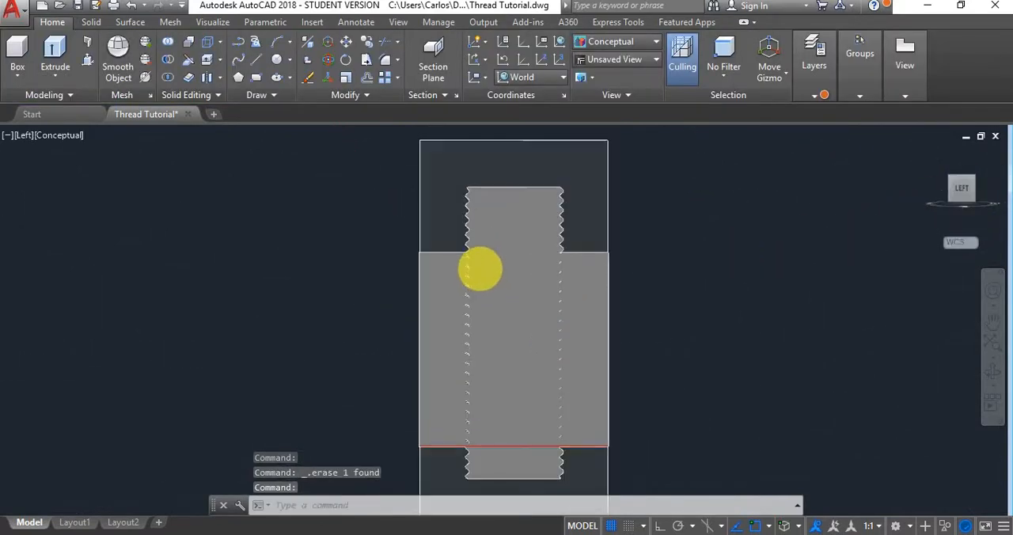
{"action": "scroll", "coordinate": [507, 239], "scroll_direction": "up", "scroll_amount": 2}
{"action": "scroll", "coordinate": [497, 250], "scroll_direction": "up", "scroll_amount": 6}
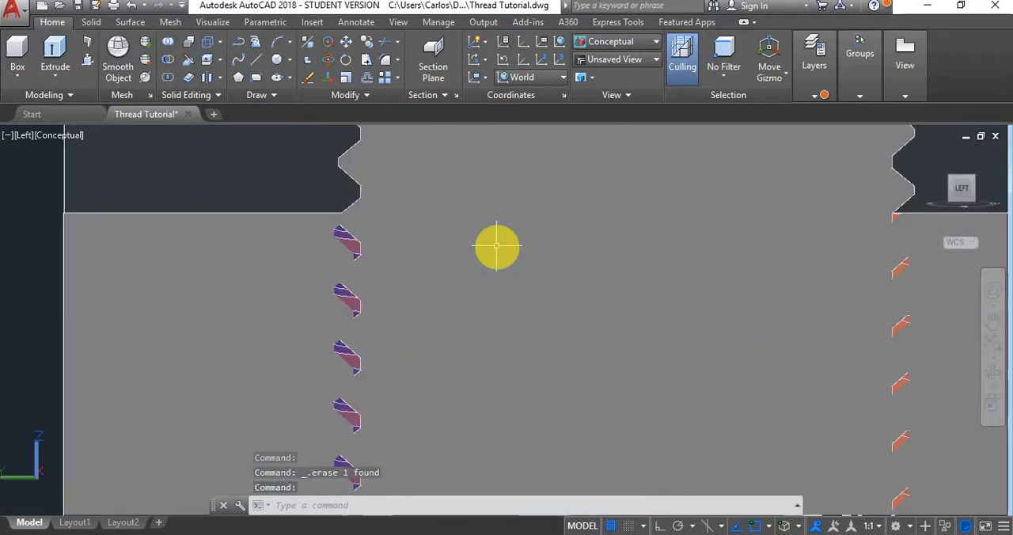
{"action": "left_click", "coordinate": [497, 245]}
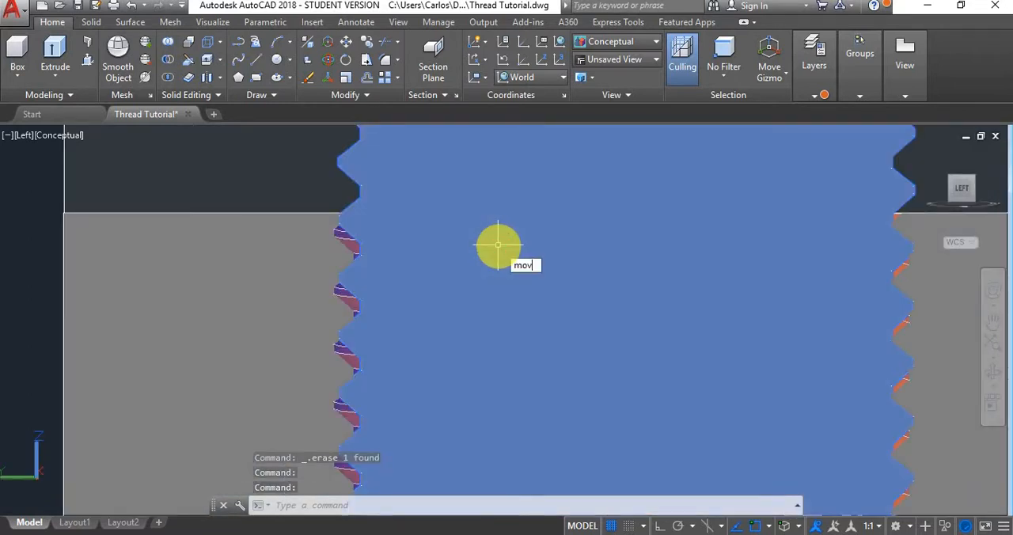
{"action": "type", "text": "m"}
{"action": "key", "text": "Return"}
{"action": "left_click", "coordinate": [539, 256]}
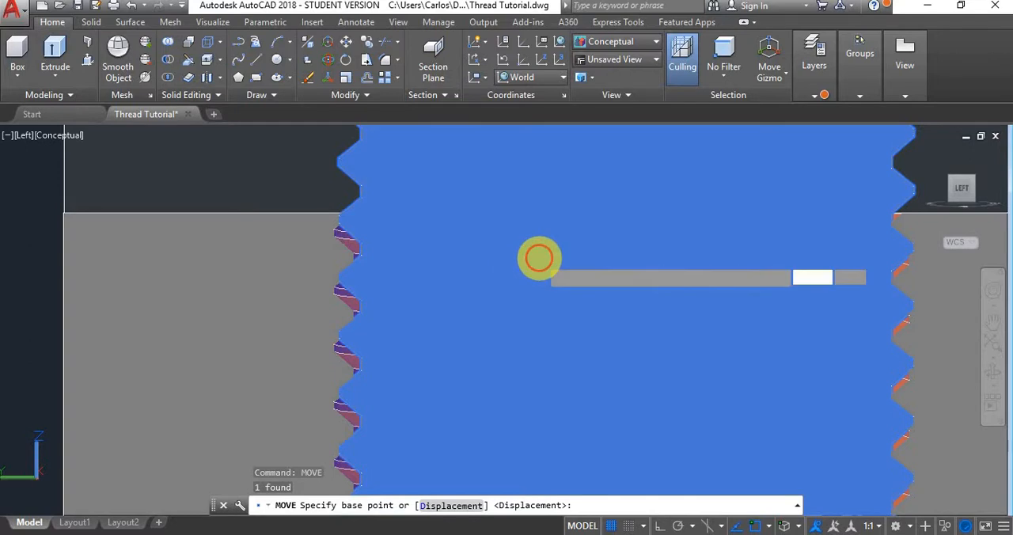
{"action": "middle_click_drag", "start_coordinate": [538, 256], "coordinate": [605, 348], "text": "shift"}
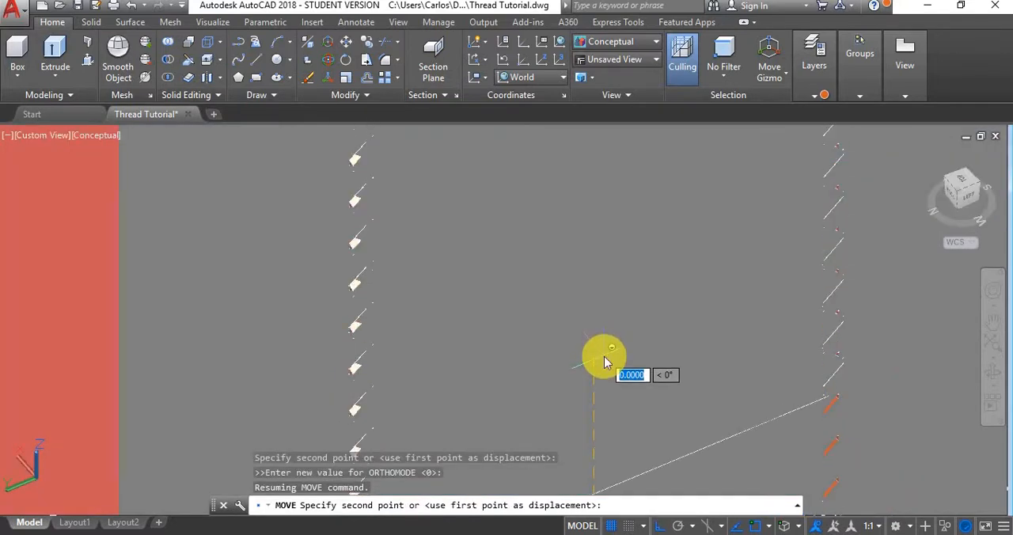
{"action": "right_click", "coordinate": [606, 361], "text": "shift"}
{"action": "left_click", "coordinate": [640, 508]}
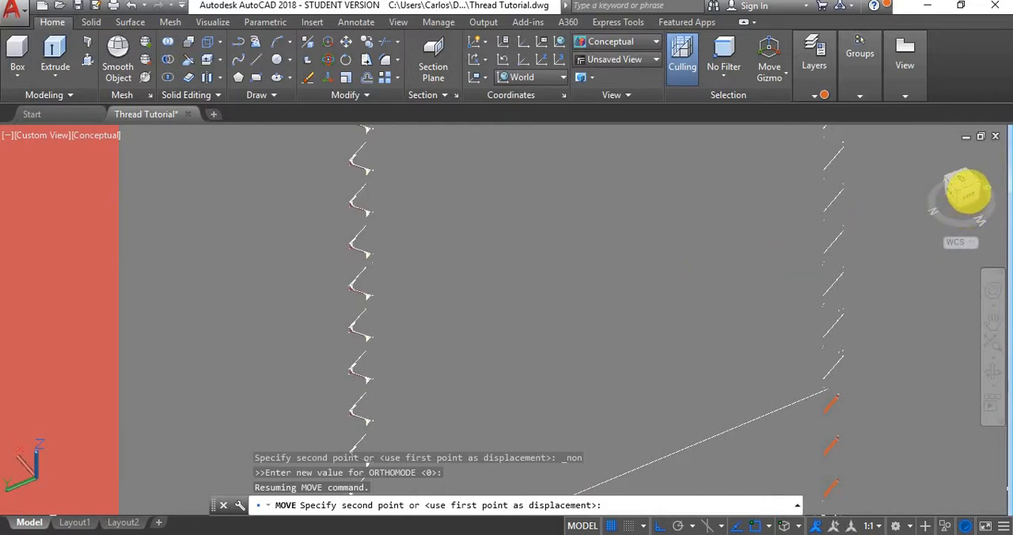
- Examine the meshing of the bolt and block threads on the cut face from the Left view
{"action": "left_click", "coordinate": [972, 199]}
{"action": "scroll", "coordinate": [475, 324], "scroll_direction": "up", "scroll_amount": 5}
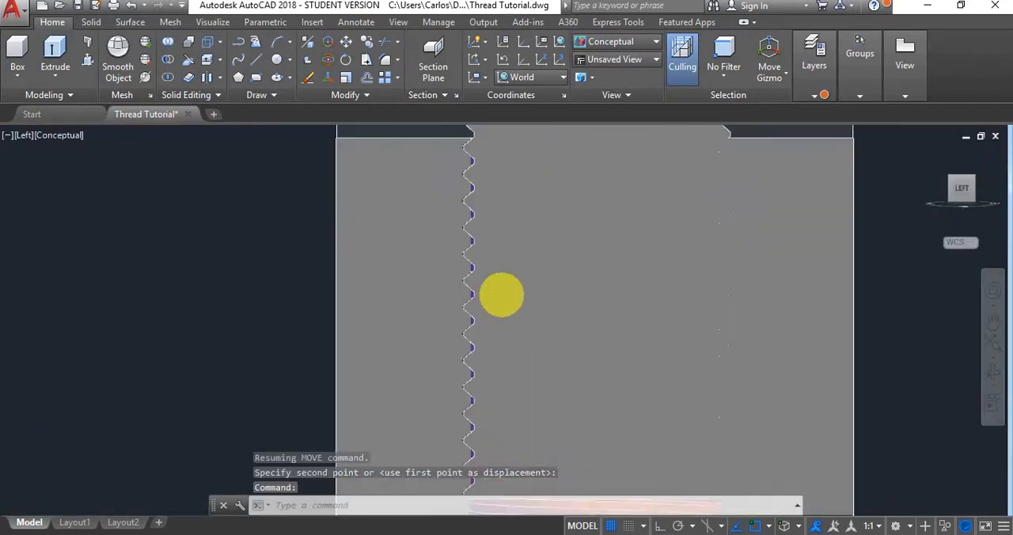
{"action": "scroll", "coordinate": [448, 246], "scroll_direction": "up", "scroll_amount": 6}
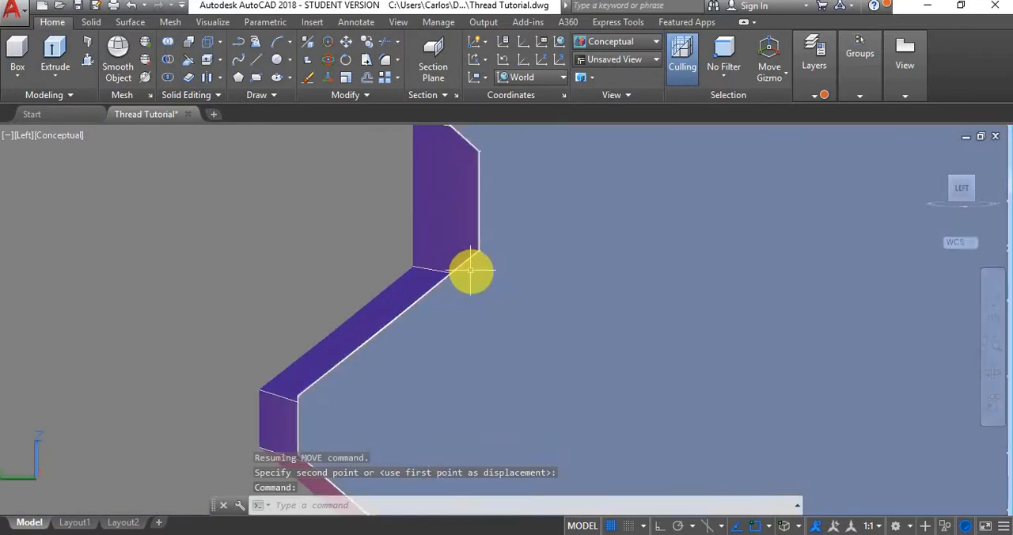
{"action": "scroll", "coordinate": [471, 271], "scroll_direction": "down", "scroll_amount": 5}
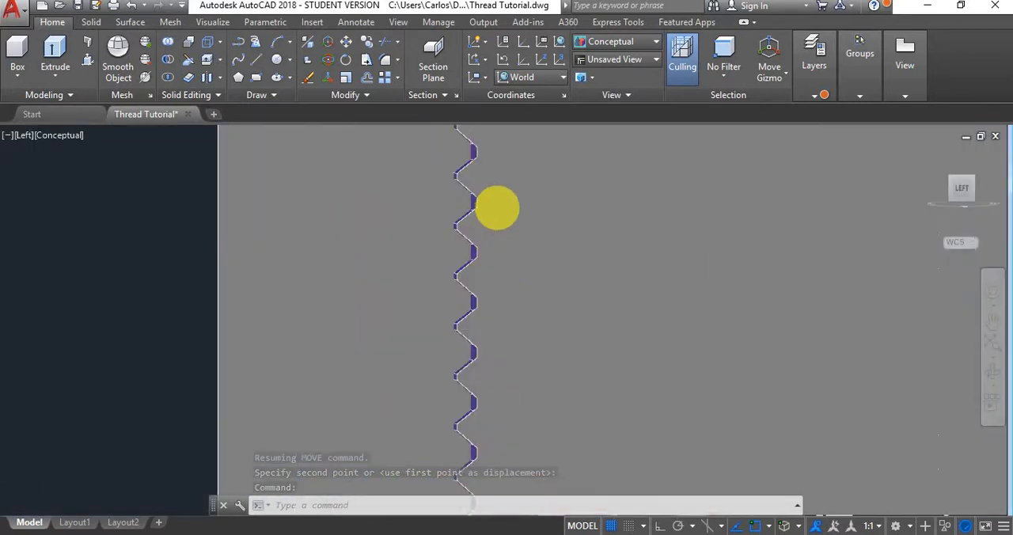
{"action": "scroll", "coordinate": [495, 208], "scroll_direction": "up", "scroll_amount": 6}
{"action": "scroll", "coordinate": [494, 210], "scroll_direction": "down", "scroll_amount": 10}
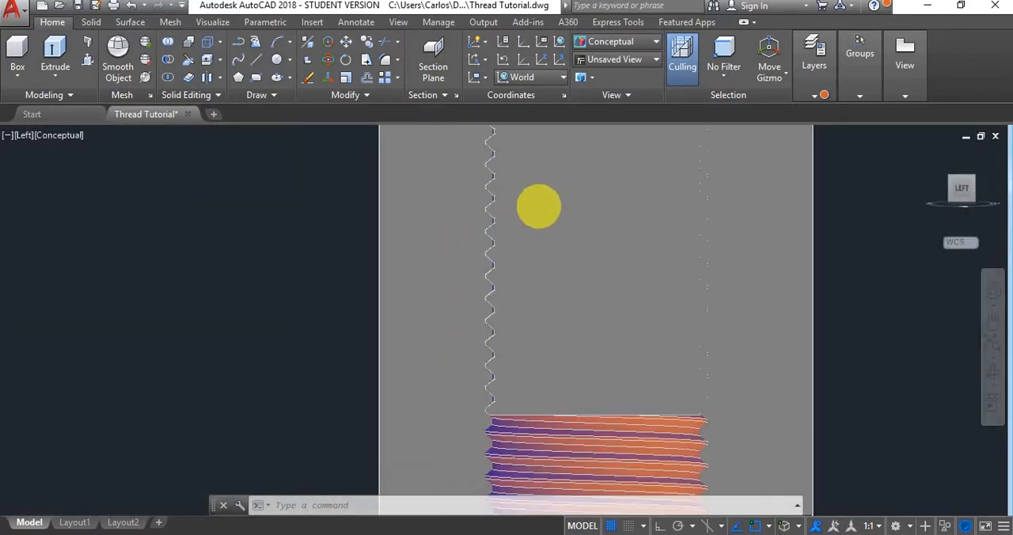
{"action": "scroll", "coordinate": [567, 176], "scroll_direction": "up", "scroll_amount": 8}
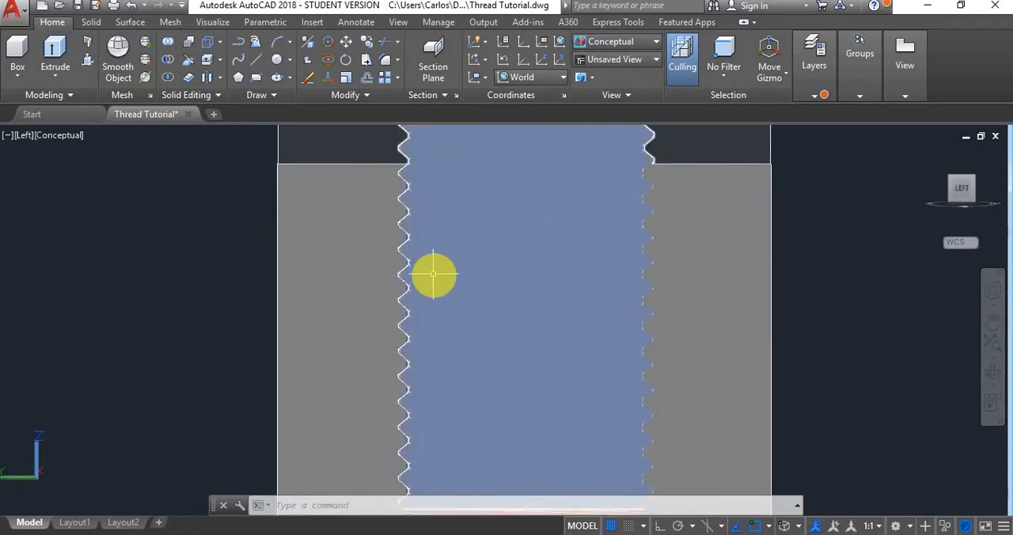
- Set the visual style to 2D Wireframe and inspect the thread clearance and sectioned assembly from several angles
{"action": "left_click", "coordinate": [655, 42]}
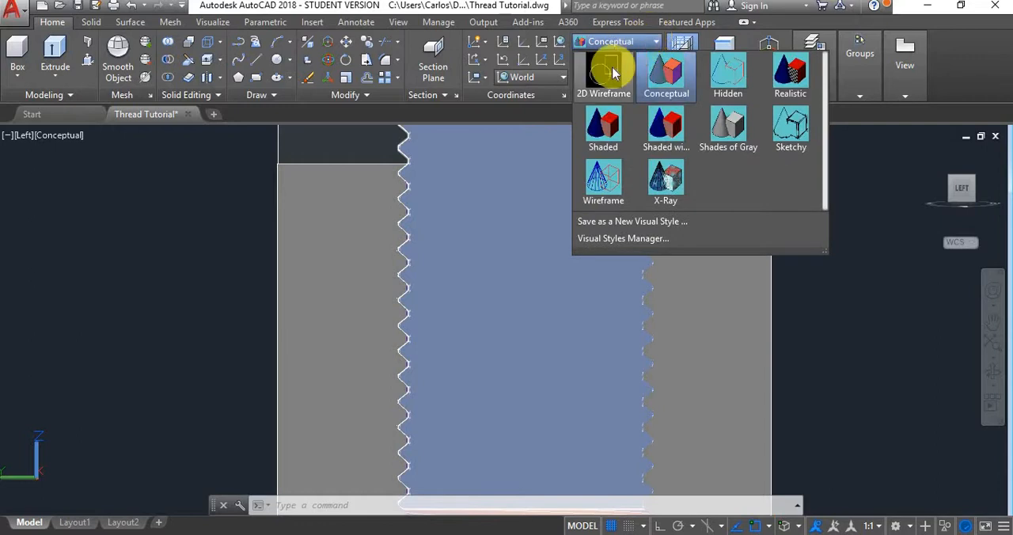
{"action": "left_click", "coordinate": [612, 72]}
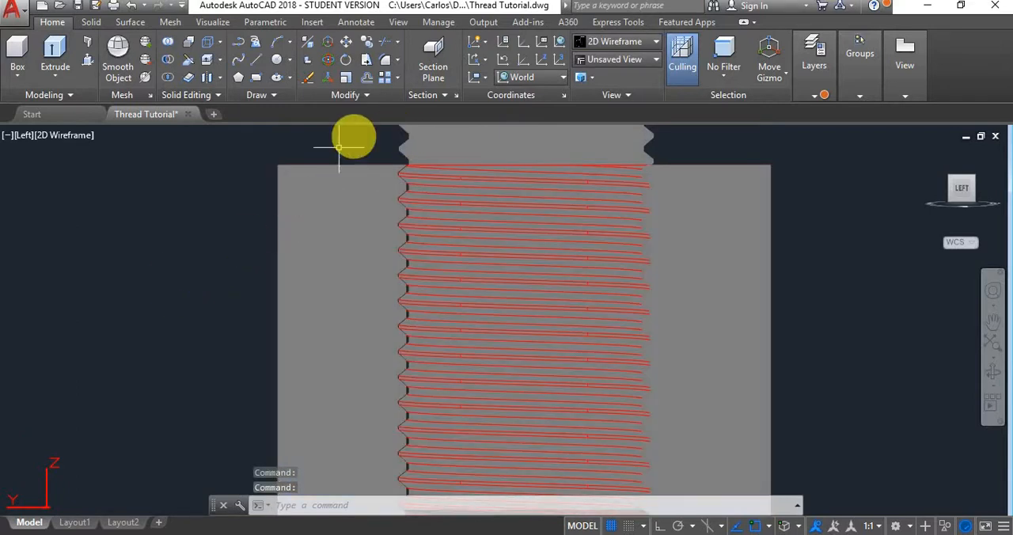
{"action": "key", "text": "Escape"}
{"action": "scroll", "coordinate": [375, 170], "scroll_direction": "up", "scroll_amount": 10}
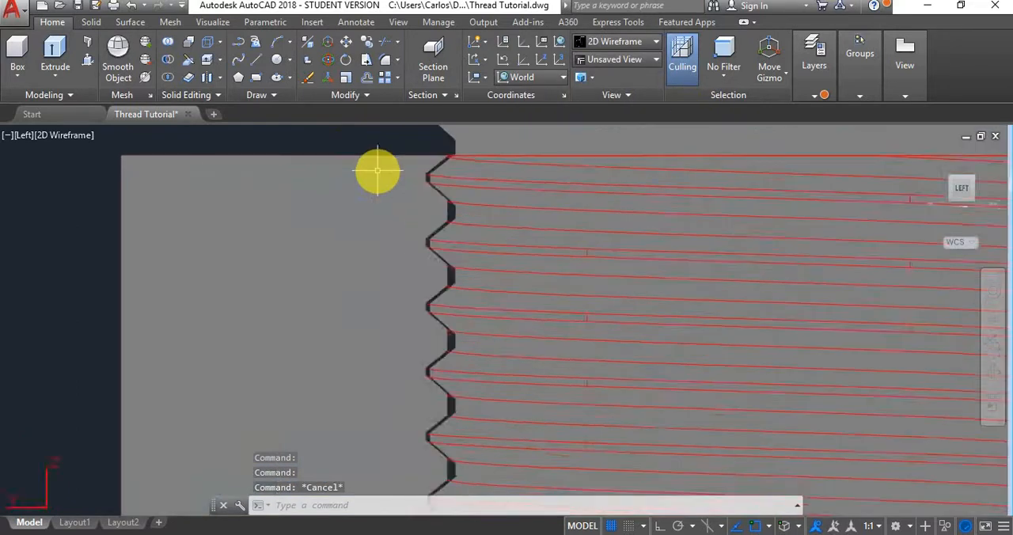
{"action": "scroll", "coordinate": [480, 131], "scroll_direction": "down", "scroll_amount": 10}
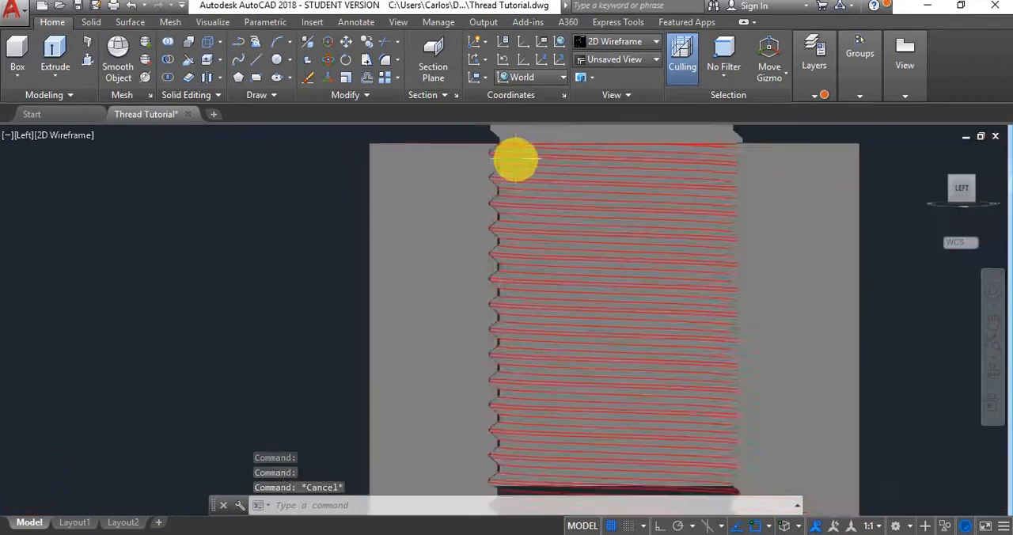
{"action": "middle_click_drag", "start_coordinate": [558, 182], "coordinate": [532, 176], "text": "shift"}
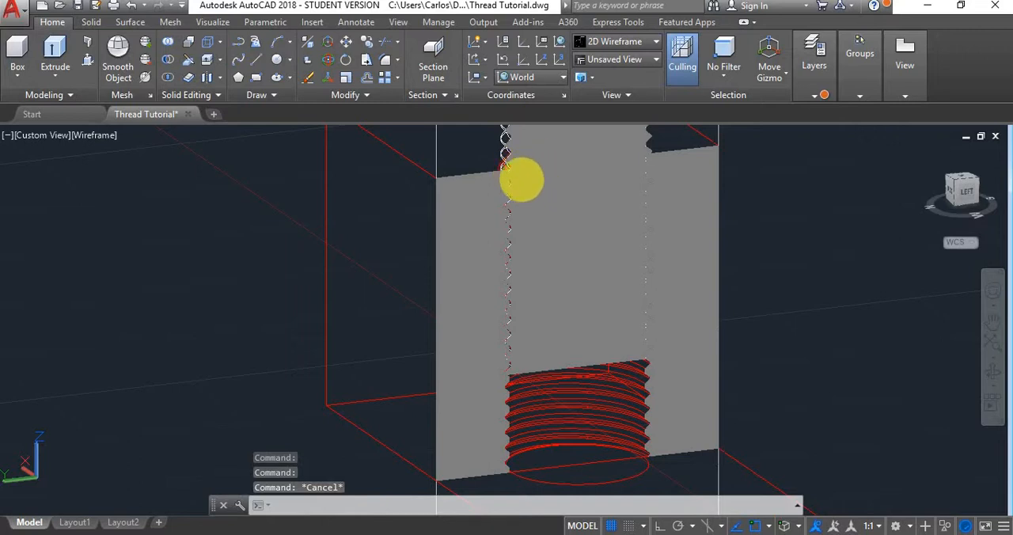
{"action": "scroll", "coordinate": [494, 298], "scroll_direction": "up", "scroll_amount": 2}
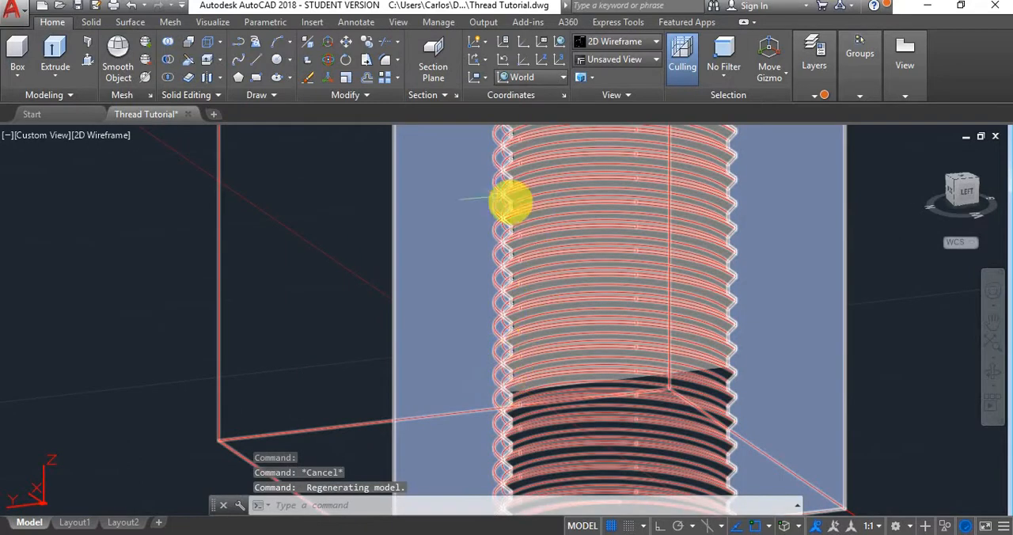
{"action": "scroll", "coordinate": [384, 199], "scroll_direction": "up", "scroll_amount": 4}
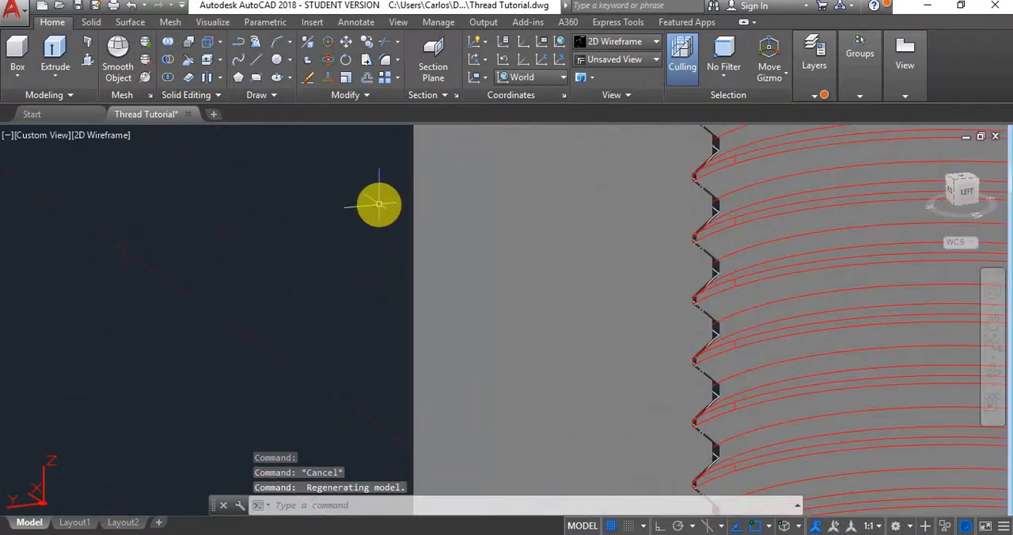
{"action": "scroll", "coordinate": [379, 204], "scroll_direction": "down", "scroll_amount": 8}
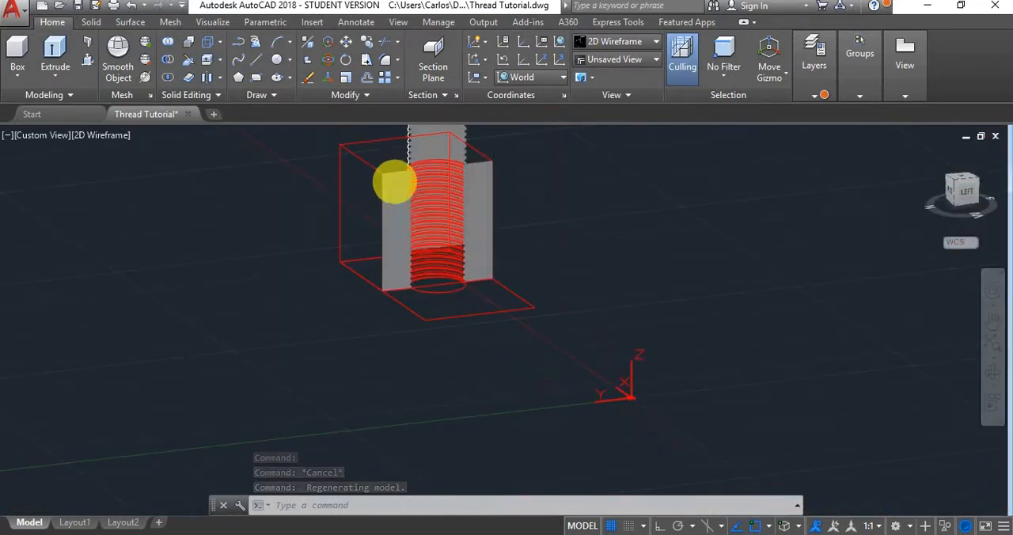
{"action": "middle_click_drag", "start_coordinate": [399, 183], "coordinate": [867, 224], "text": "shift"}
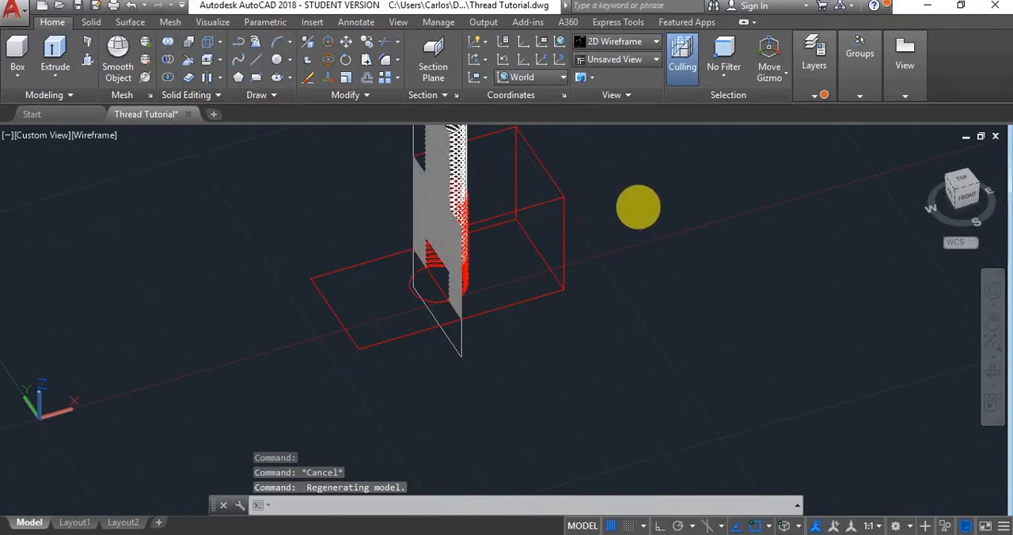
{"action": "mouse_move", "coordinate": [462, 206]}
{"action": "middle_mouse_down"}
{"action": "mouse_move", "coordinate": [637, 208]}
{"action": "mouse_move", "coordinate": [592, 224]}
{"action": "mouse_move", "coordinate": [667, 214]}
{"action": "mouse_move", "coordinate": [736, 224]}
{"action": "mouse_move", "coordinate": [796, 248]}
{"action": "mouse_move", "coordinate": [776, 229]}
{"action": "middle_mouse_up"}
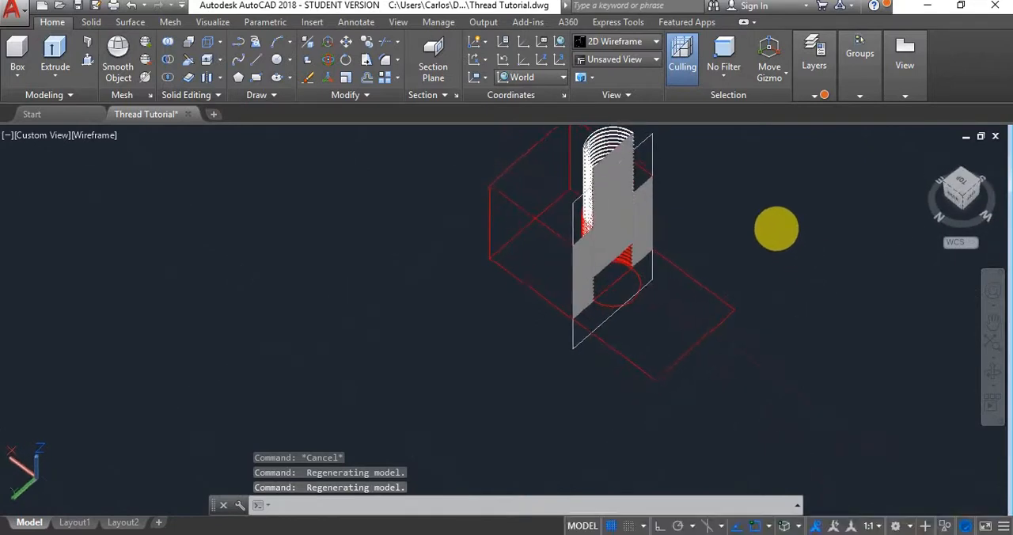